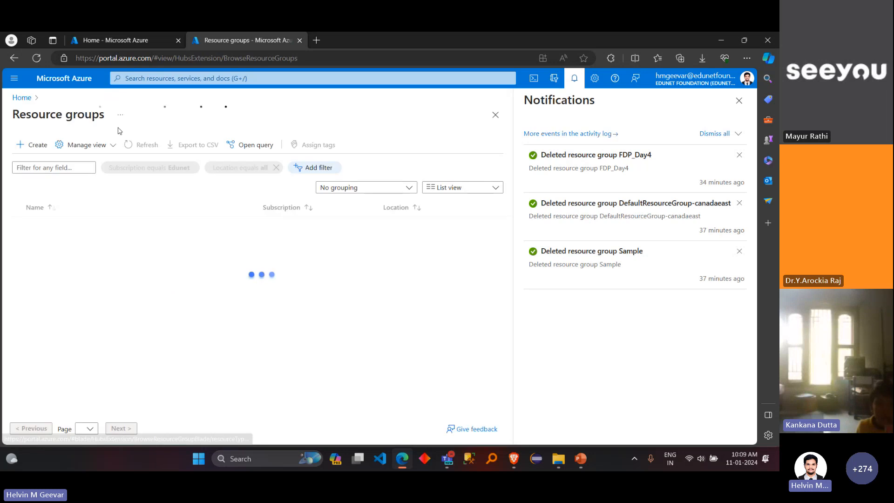
Step: Create a resource group named FDP_Day4 in the Edunet subscription, region East US, and close the notifications
{"action": "left_click", "coordinate": [241, 305]}
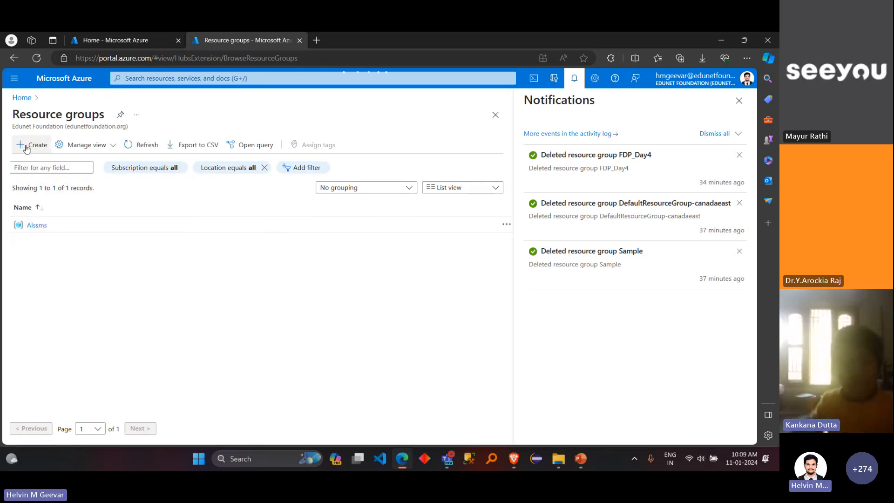
{"action": "left_click", "coordinate": [24, 149]}
{"action": "left_click", "coordinate": [208, 240]}
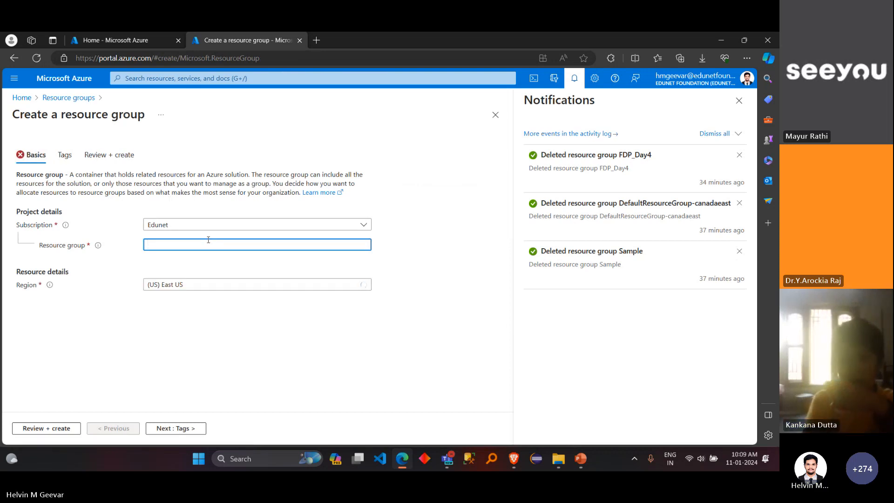
{"action": "type", "text": "FDP_Day4"}
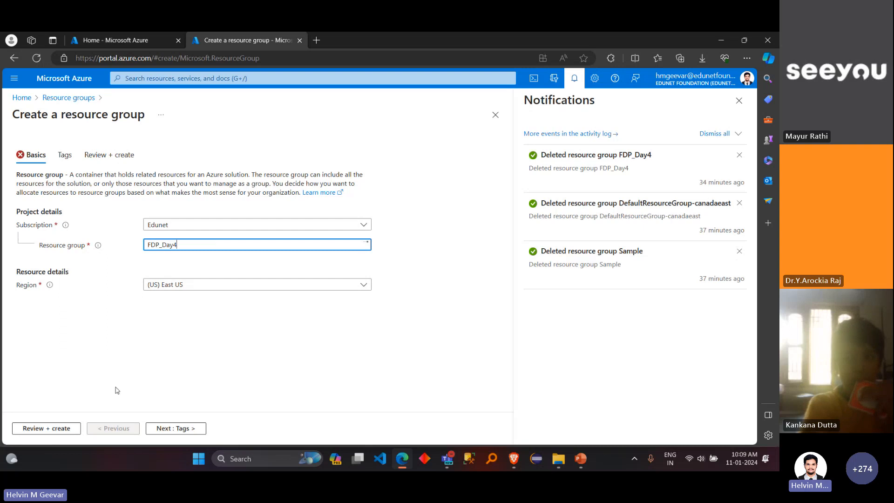
{"action": "left_click", "coordinate": [48, 428]}
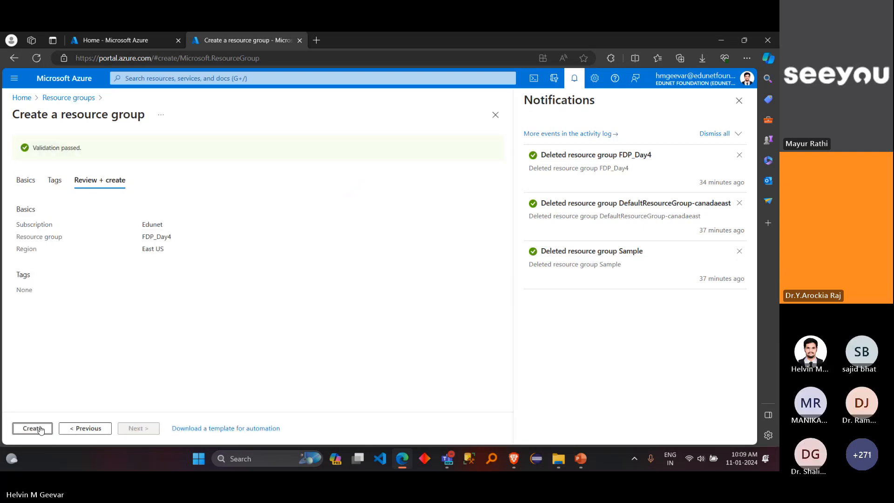
{"action": "left_click", "coordinate": [40, 429]}
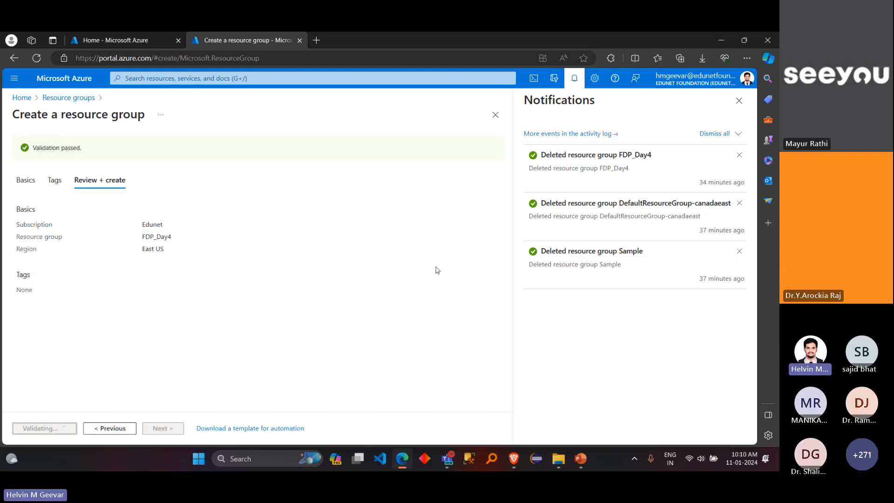
{"action": "left_click", "coordinate": [741, 101]}
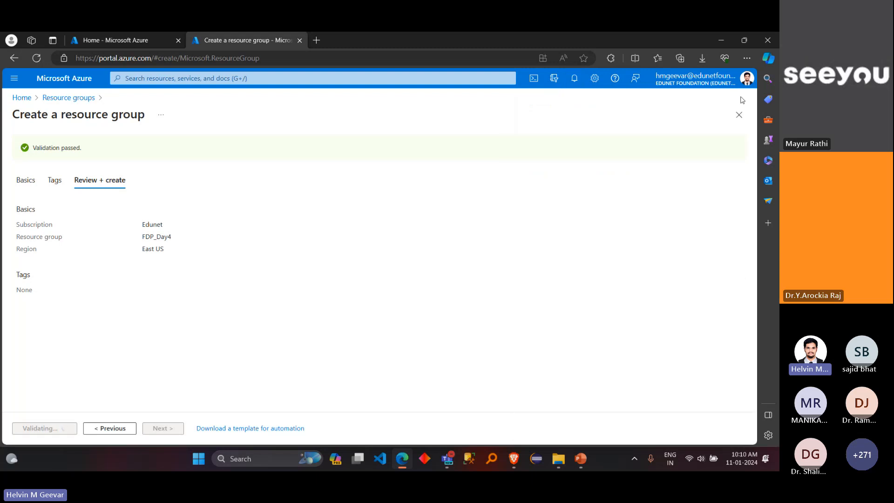
Step: Switch to Notepad and enlarge the text zoom of the blank document to 220%
{"action": "key", "text": "super"}
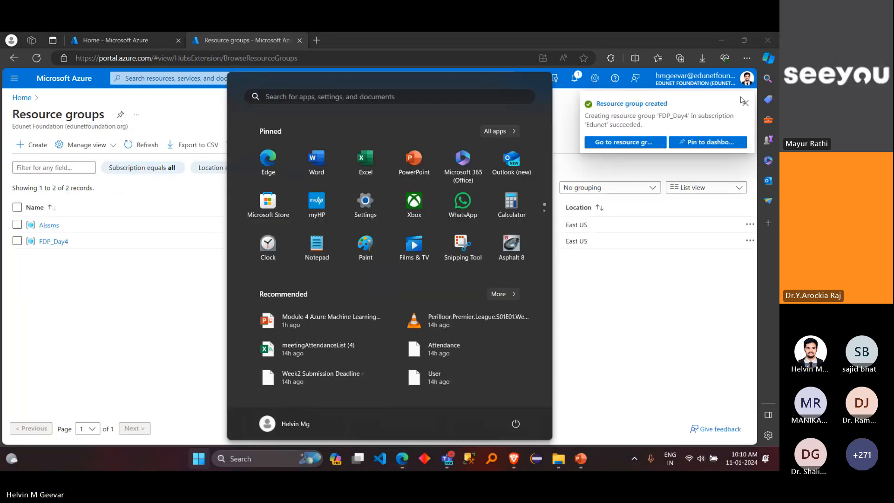
{"action": "type", "text": "notepad"}
{"action": "key", "text": "Return"}
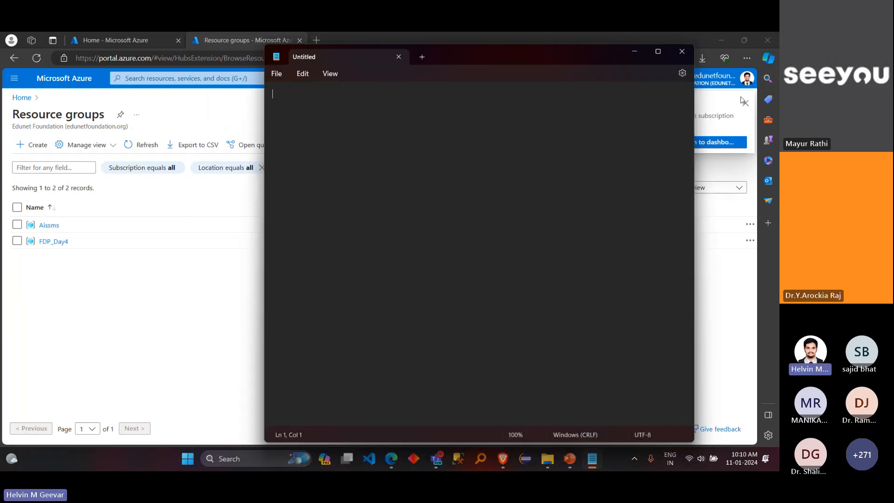
{"action": "key", "text": "ctrl+plus"}
{"action": "key", "text": "ctrl+plus"}
{"action": "key", "text": "ctrl+plus"}
{"action": "key", "text": "ctrl+plus"}
{"action": "key", "text": "ctrl+plus"}
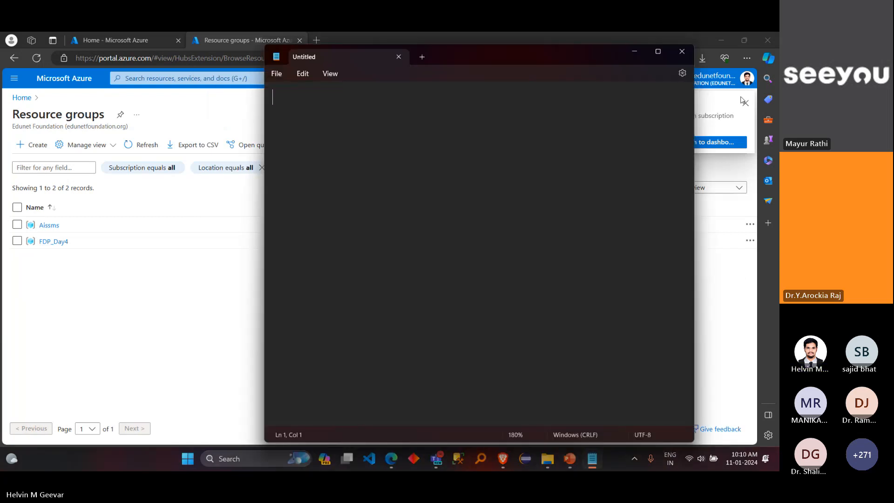
{"action": "key", "text": "ctrl+plus"}
{"action": "key", "text": "ctrl+plus"}
{"action": "key", "text": "ctrl+plus"}
{"action": "key", "text": "ctrl+plus"}
Step: Write the heading "ML in Azure" underlined with a row of dashes, and start a numbered list with "1." below it
{"action": "type", "text": "ML i"}
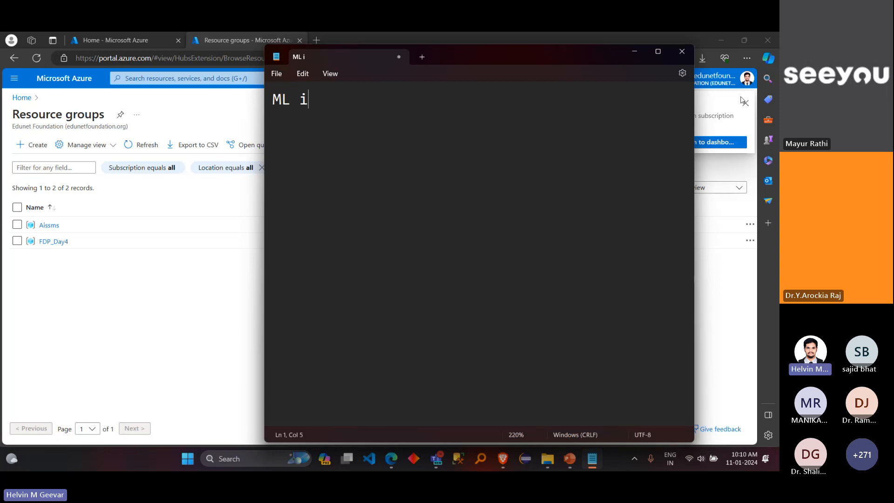
{"action": "type", "text": "n Azure"}
{"action": "key", "text": "Return"}
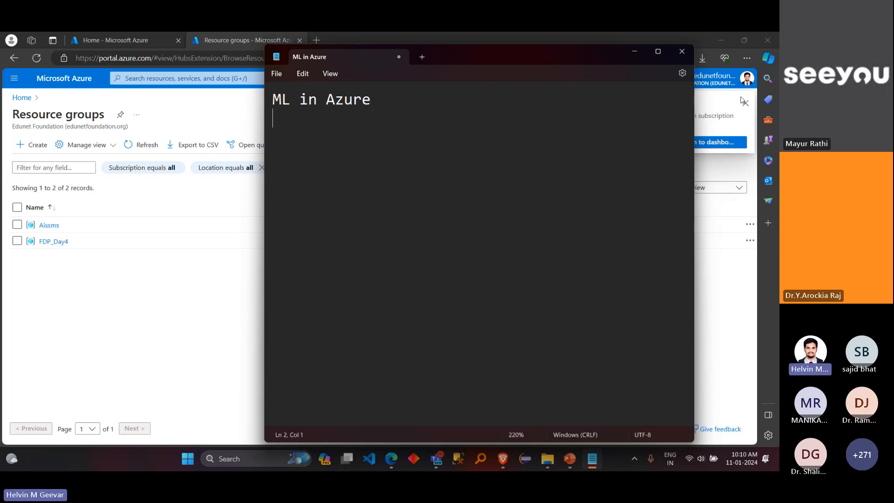
{"action": "type", "text": "-----------"}
{"action": "key", "text": "Return"}
{"action": "key", "text": "Return"}
{"action": "type", "text": "1."}
Step: Switch back to the Azure portal, search its services for "mach" and open Azure Machine Learning
{"action": "left_click", "coordinate": [207, 299]}
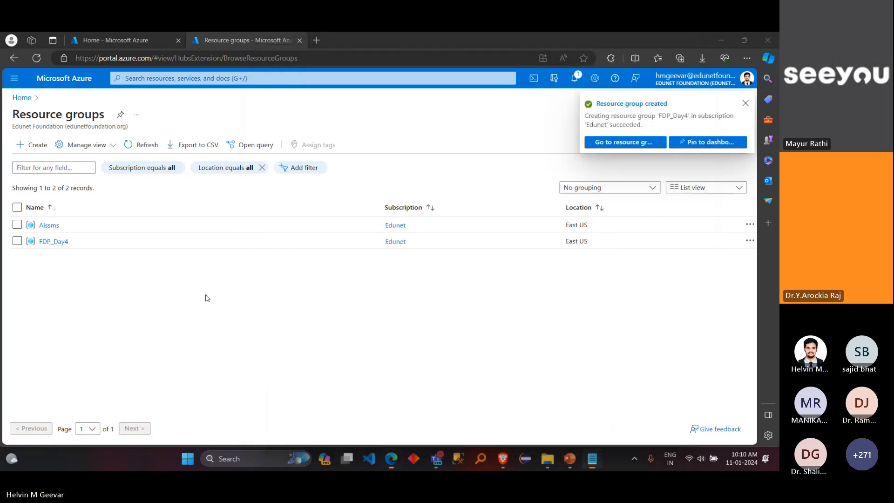
{"action": "left_click", "coordinate": [89, 79]}
{"action": "left_click", "coordinate": [164, 79]}
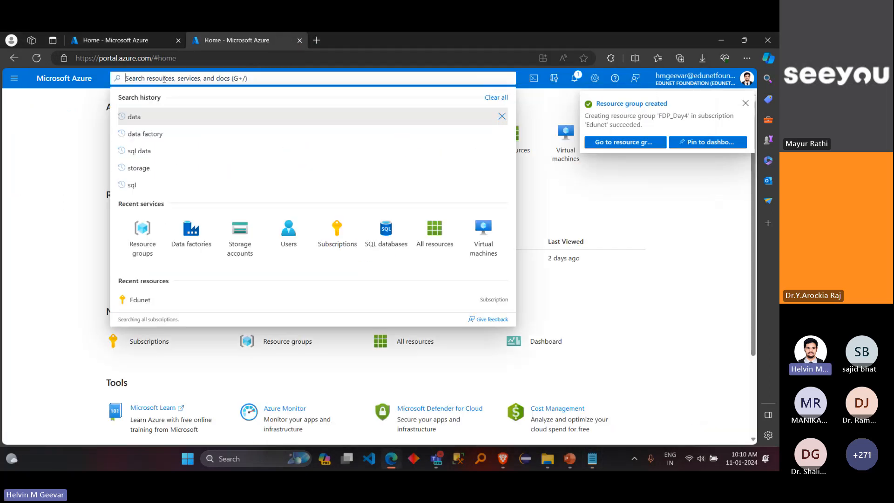
{"action": "type", "text": "mach"}
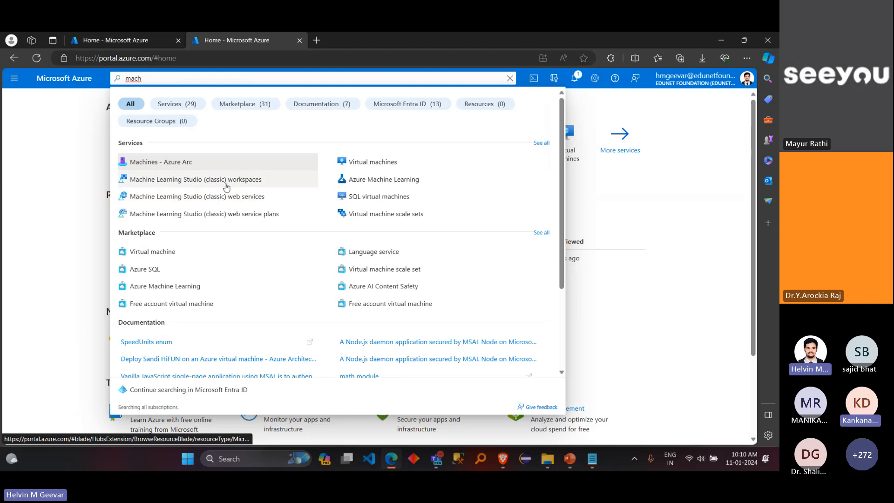
{"action": "scroll", "coordinate": [392, 183], "scroll_direction": "up", "scroll_amount": 5}
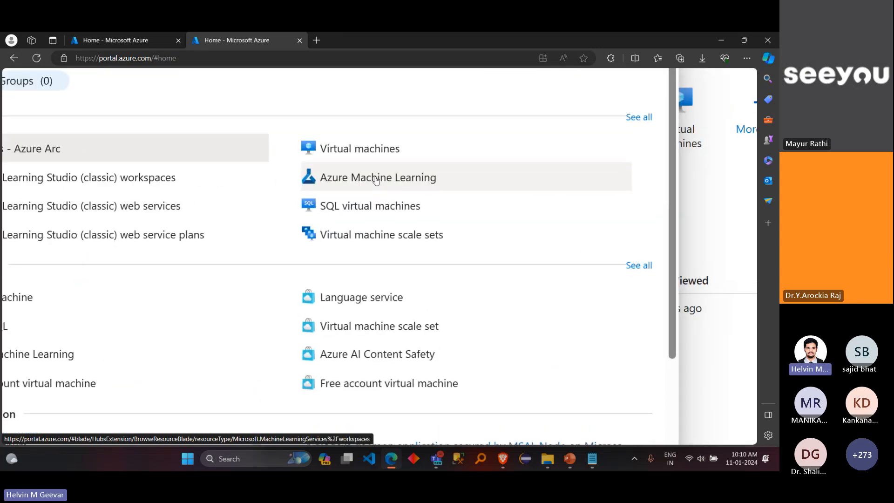
{"action": "left_click", "coordinate": [378, 178]}
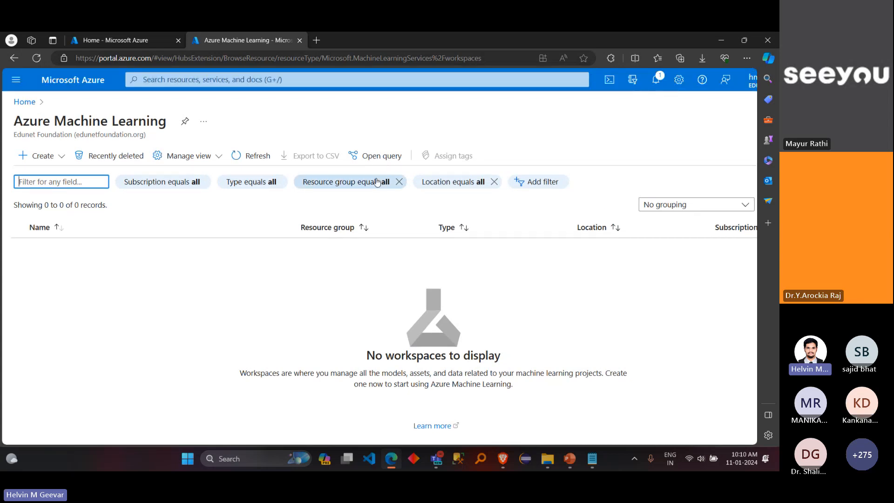
Step: Open the creation form for a new Azure Machine Learning workspace and look over its basic settings
{"action": "left_click", "coordinate": [43, 159]}
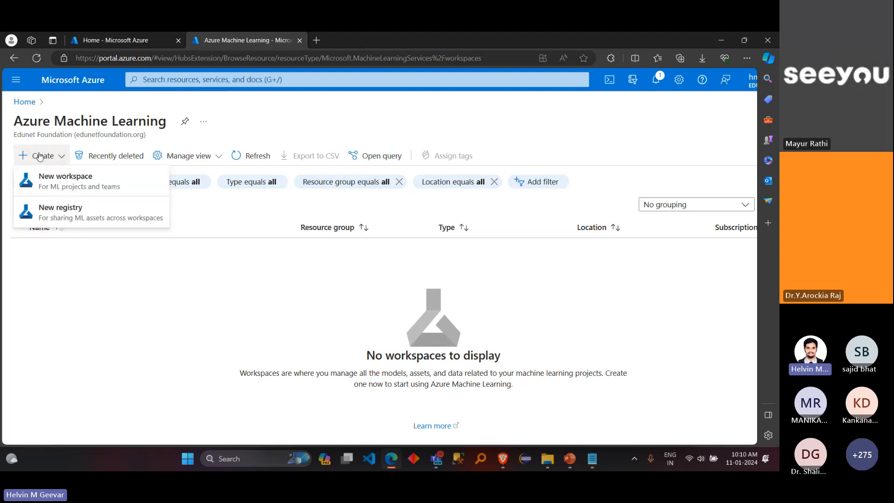
{"action": "left_click", "coordinate": [60, 185]}
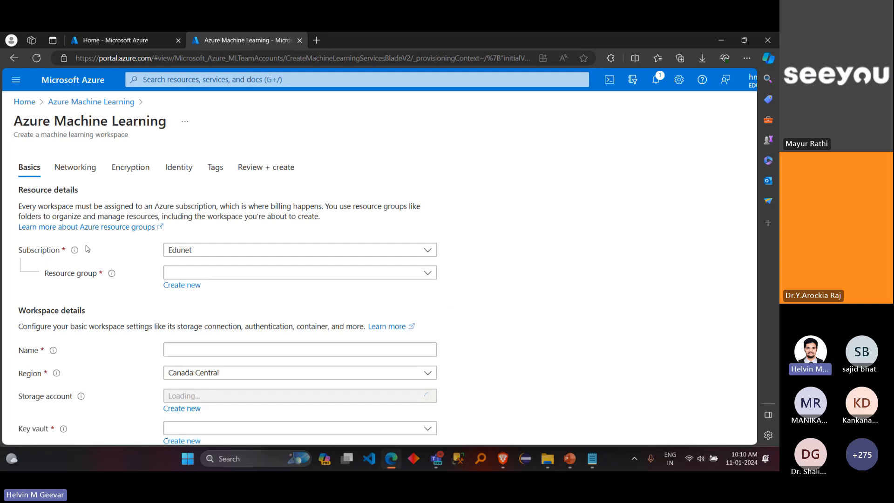
{"action": "scroll", "coordinate": [86, 245], "scroll_direction": "down", "scroll_amount": 3}
{"action": "scroll", "coordinate": [86, 245], "scroll_direction": "up", "scroll_amount": 2}
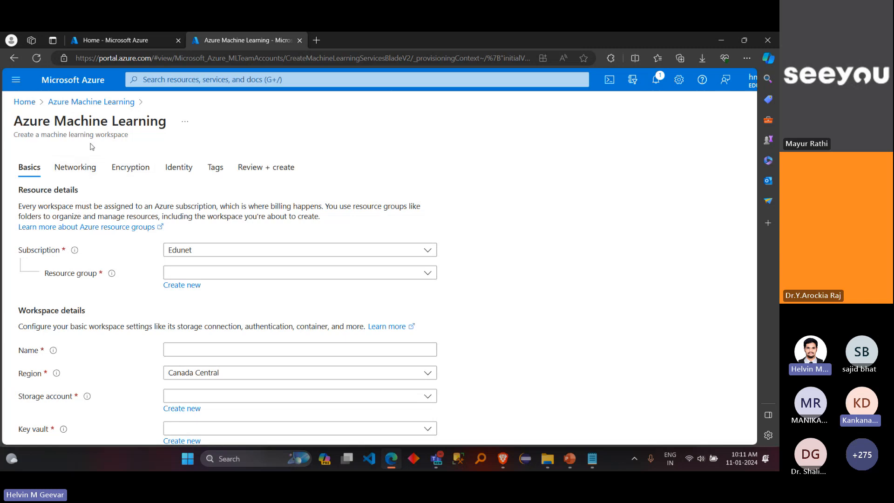
Step: Switch to Notepad and complete the first list item with "Create workspace from dashboard"
{"action": "key", "text": "alt+Tab"}
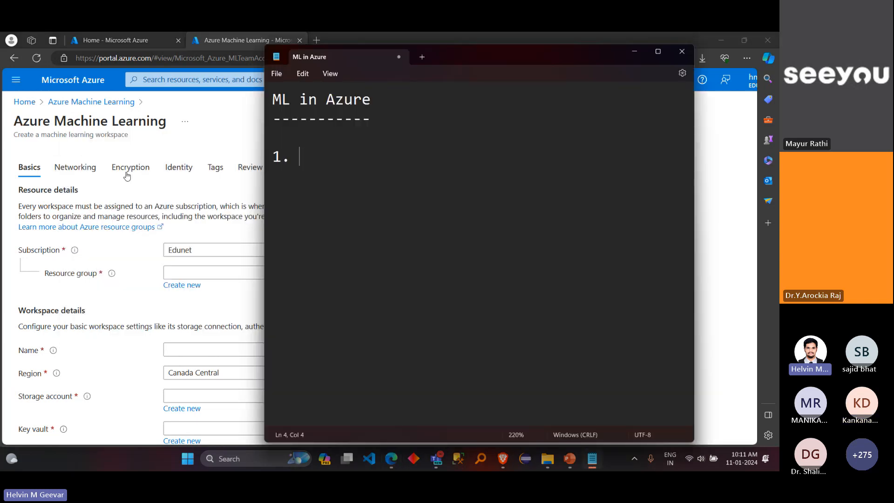
{"action": "type", "text": "Create work"}
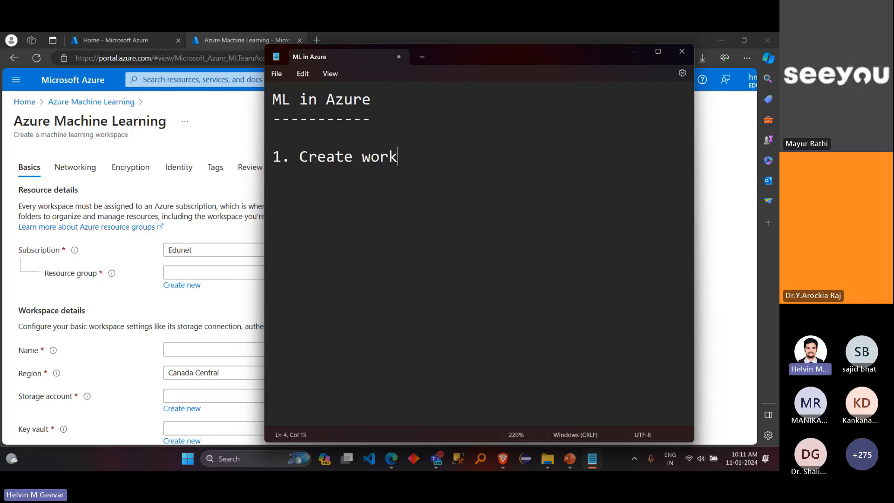
{"action": "type", "text": "space from"}
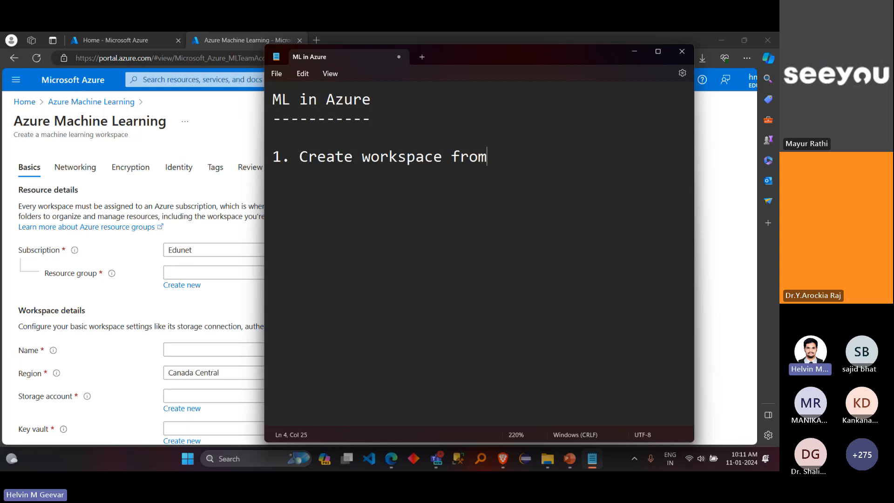
{"action": "type", "text": " dashboard"}
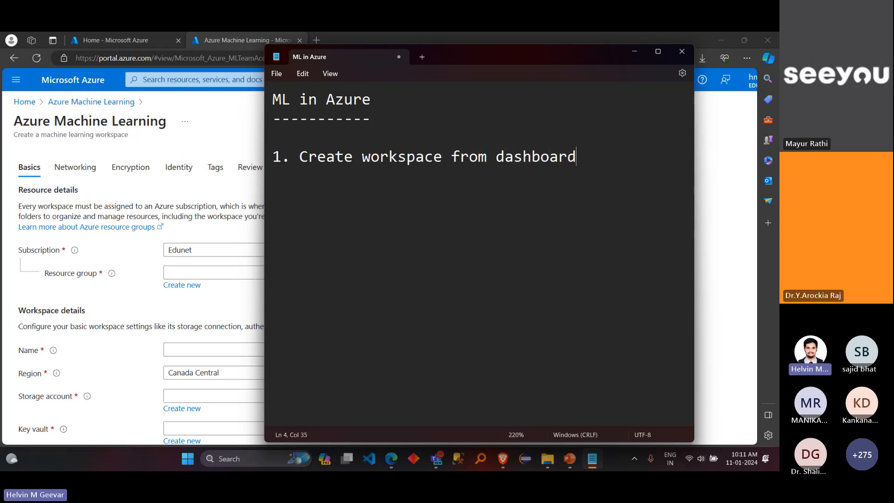
Step: Add the indented line "Azure Machine Learning" beneath the first list item
{"action": "key", "text": "Return"}
{"action": "type", "text": "Azure Ma"}
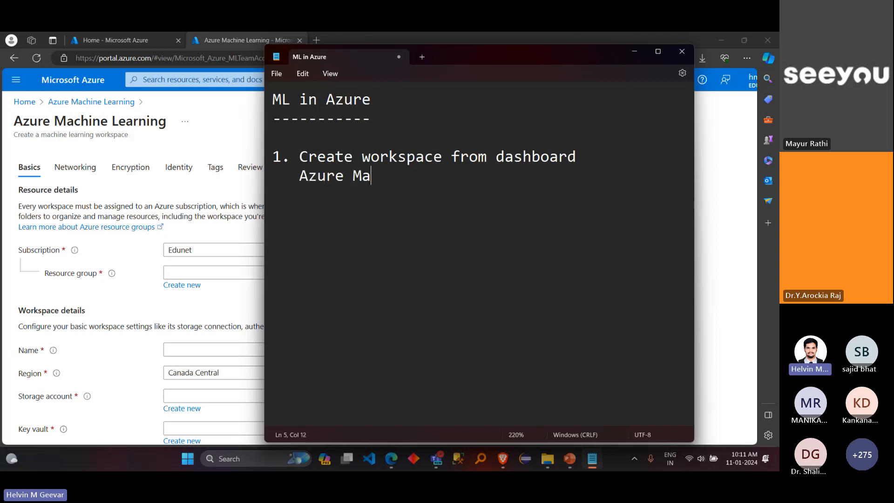
{"action": "type", "text": "chine Lea"}
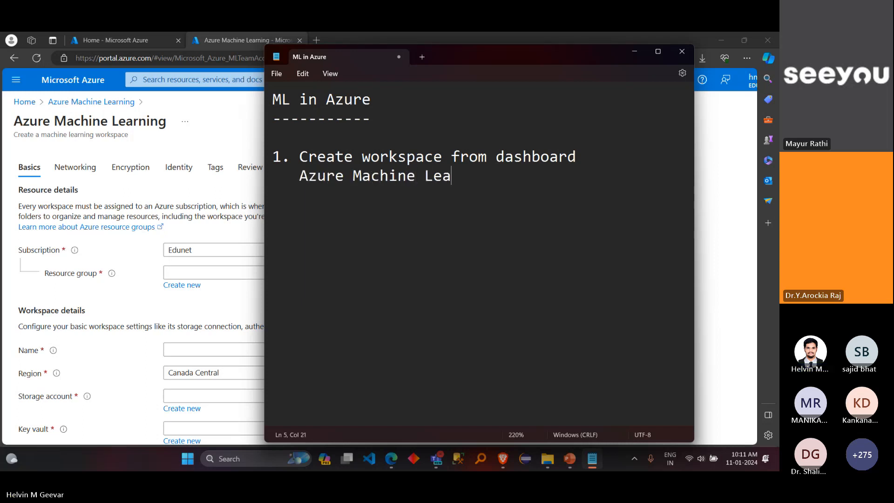
{"action": "type", "text": "rning -"}
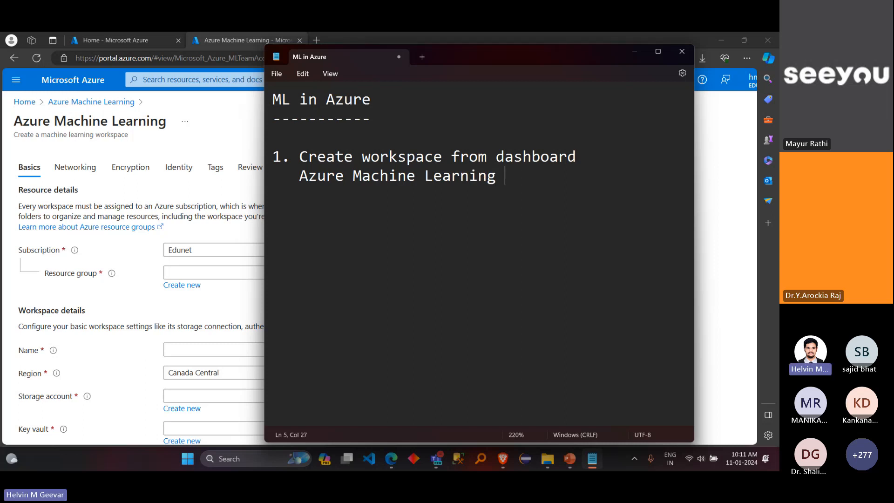
{"action": "type", "text": "> Work"}
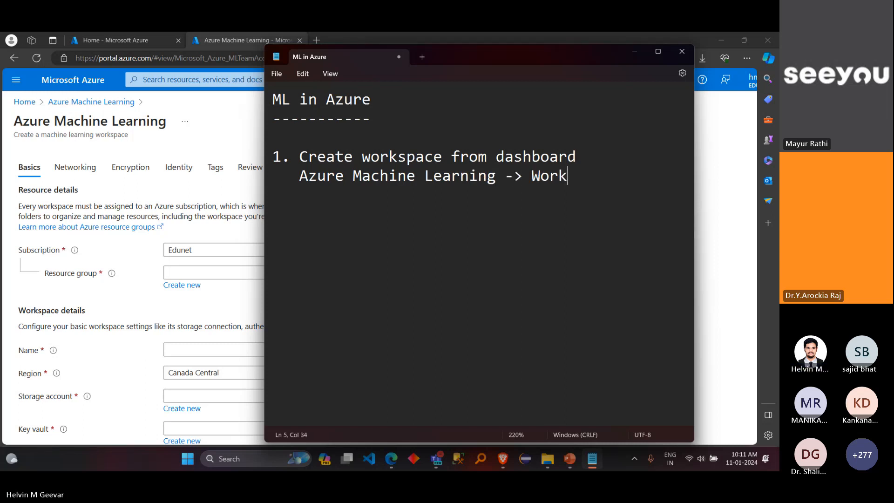
{"action": "key", "text": "BackSpace"}
{"action": "key", "text": "BackSpace"}
{"action": "key", "text": "BackSpace"}
{"action": "key", "text": "BackSpace"}
{"action": "key", "text": "BackSpace"}
{"action": "key", "text": "BackSpace"}
{"action": "key", "text": "BackSpace"}
{"action": "key", "text": "BackSpace"}
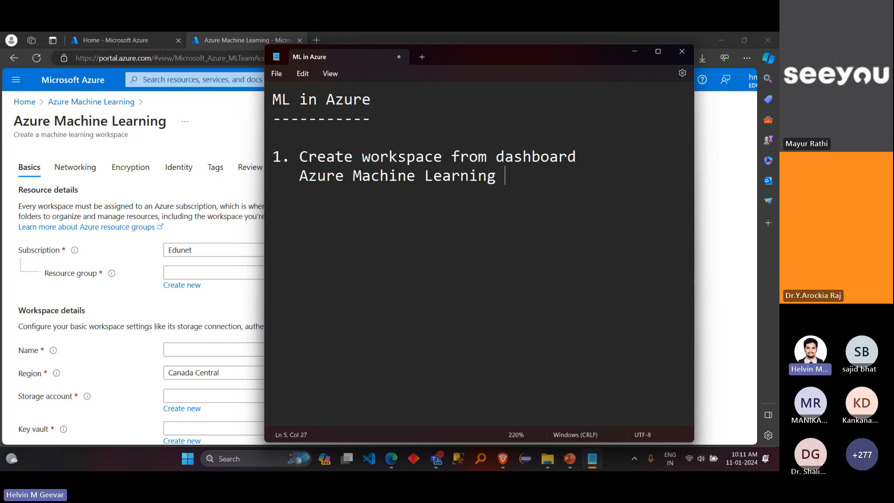
Step: Add a second numbered list item reading "ml.azure.com"
{"action": "key", "text": "Return"}
{"action": "type", "text": "2."}
{"action": "type", "text": "ml.azu"}
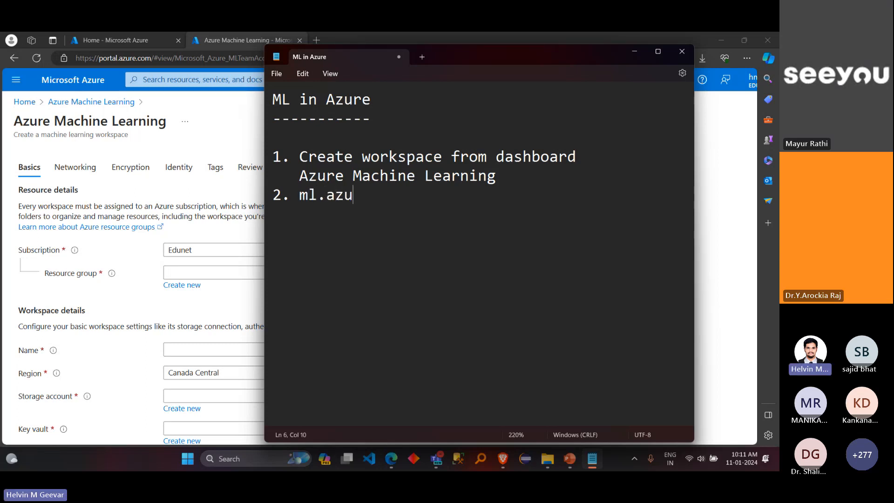
{"action": "type", "text": "re.com"}
Step: Switch back to the browser and open ml.azure.com in the current tab
{"action": "left_click", "coordinate": [182, 135]}
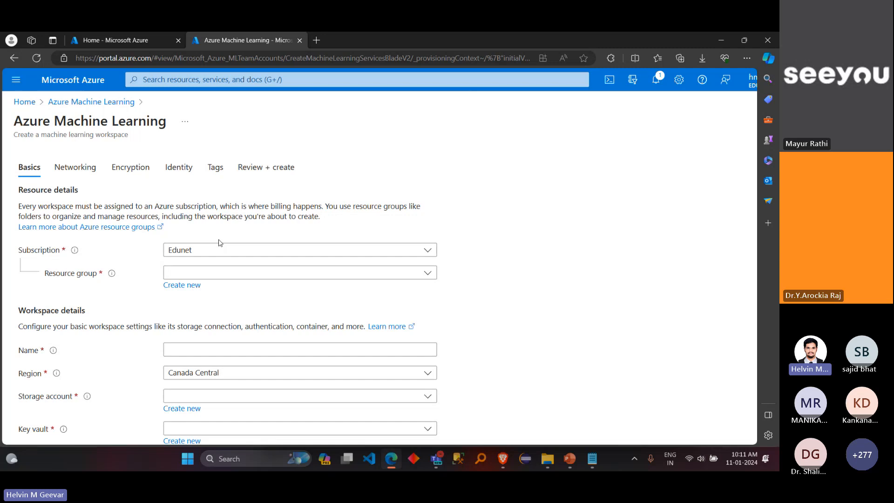
{"action": "left_click", "coordinate": [237, 57]}
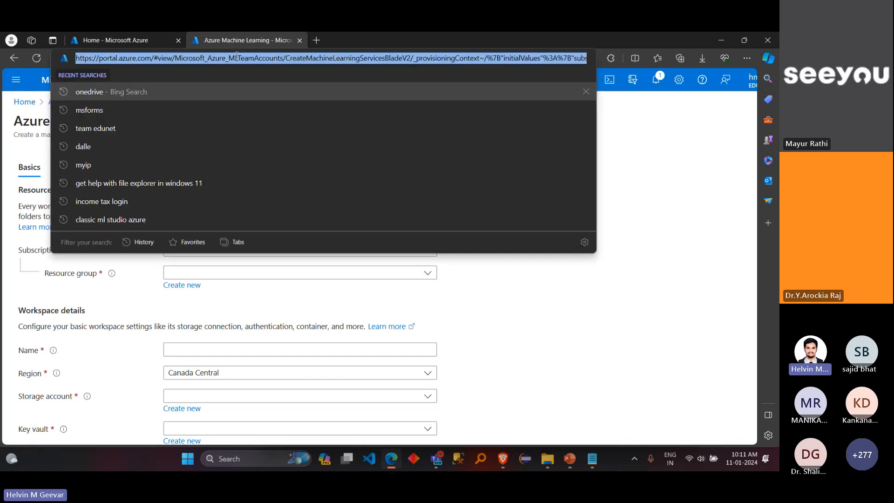
{"action": "type", "text": "ml"}
{"action": "key", "text": "Return"}
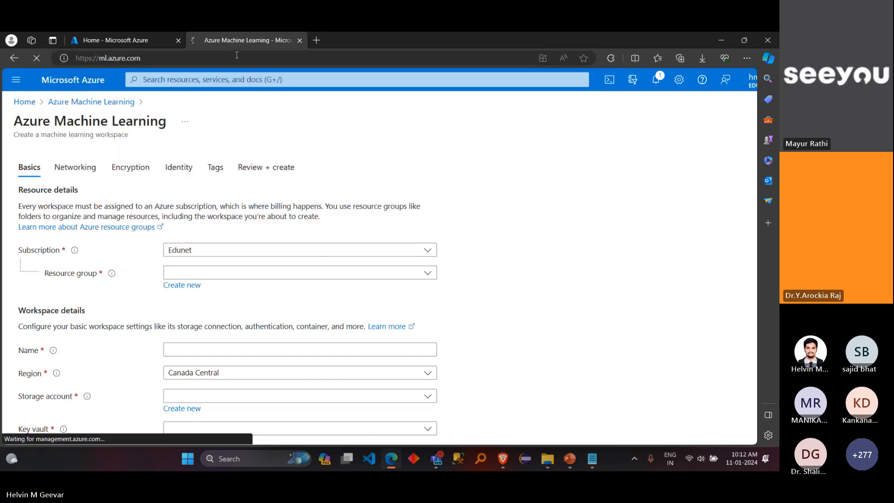
Step: Copy the ml.azure.com address, post it in the Teams meeting chat, and return to the browser
{"action": "left_click", "coordinate": [236, 55]}
{"action": "key", "text": "ctrl+c"}
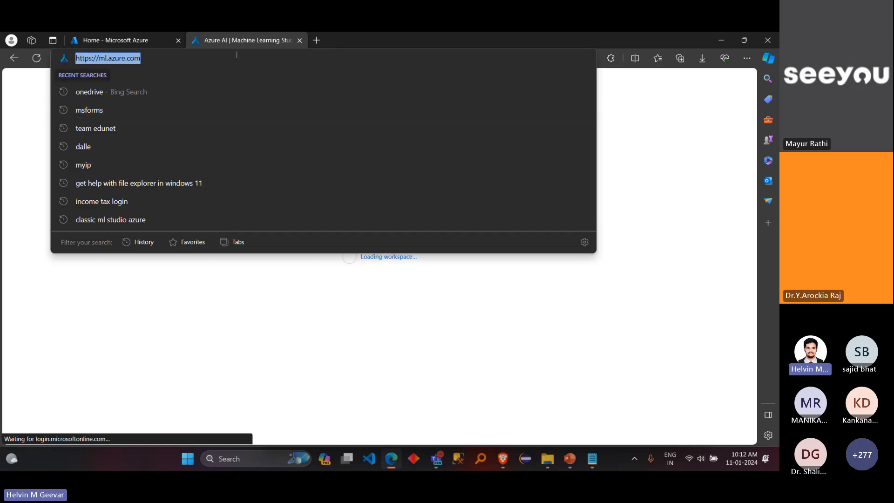
{"action": "mouse_move", "coordinate": [437, 459]}
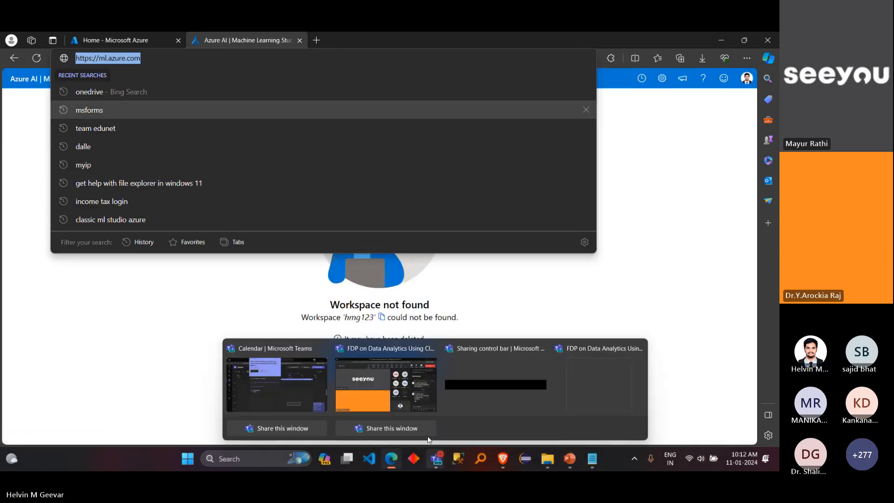
{"action": "left_click", "coordinate": [428, 436]}
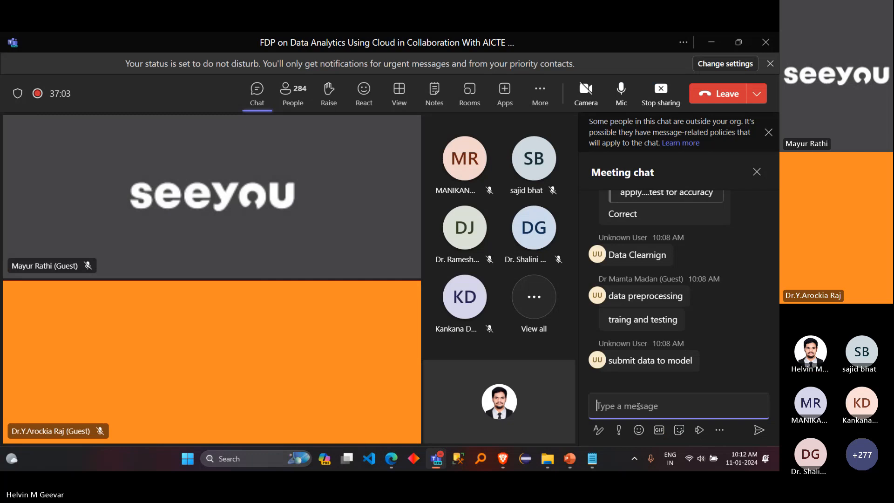
{"action": "key", "text": "ctrl+v"}
{"action": "key", "text": "Return"}
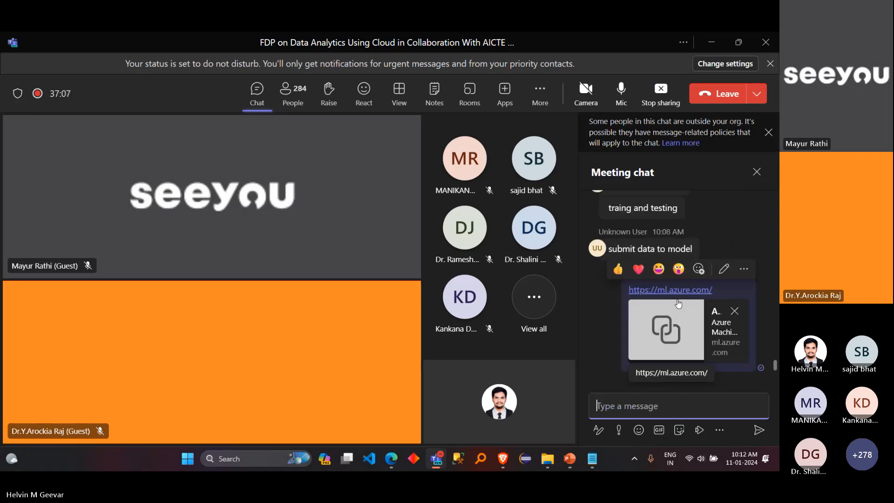
{"action": "left_click", "coordinate": [715, 49]}
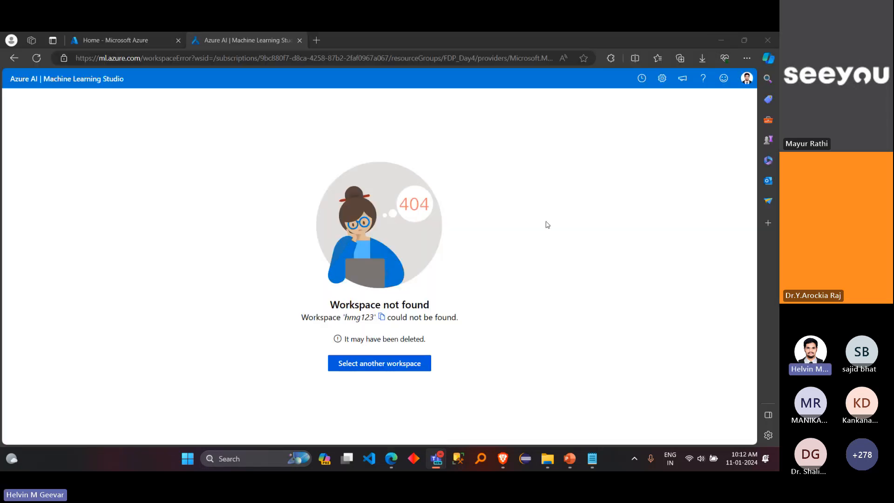
Step: Trim the workspace error address back to ml.azure.com and load the Machine Learning Studio home page
{"action": "left_click", "coordinate": [85, 81]}
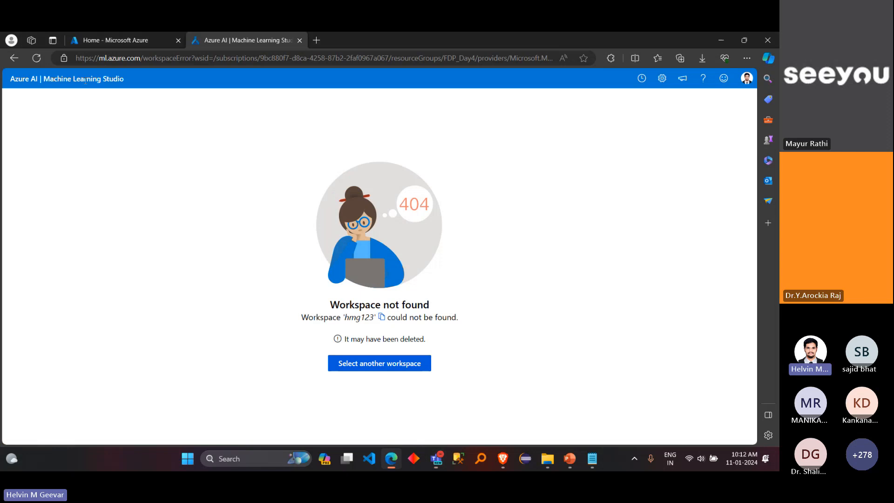
{"action": "left_click_drag", "start_coordinate": [144, 60], "coordinate": [610, 95]}
{"action": "key", "text": "BackSpace"}
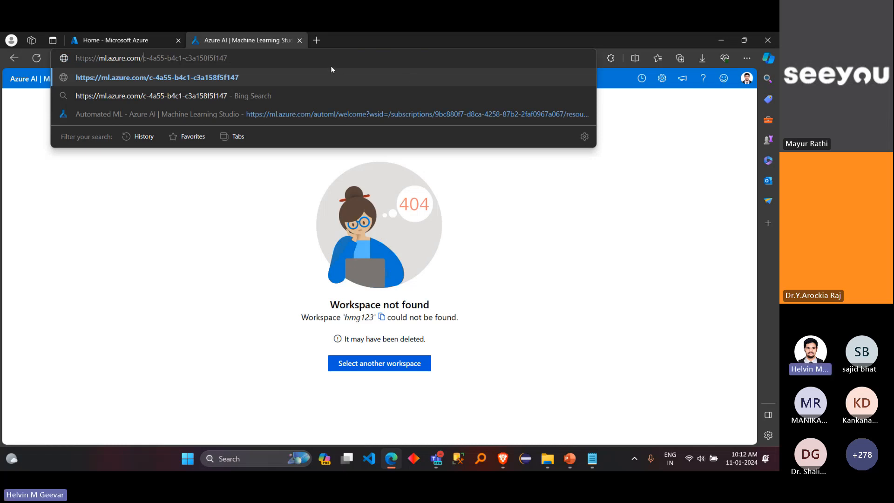
{"action": "left_click_drag", "start_coordinate": [330, 66], "coordinate": [140, 48]}
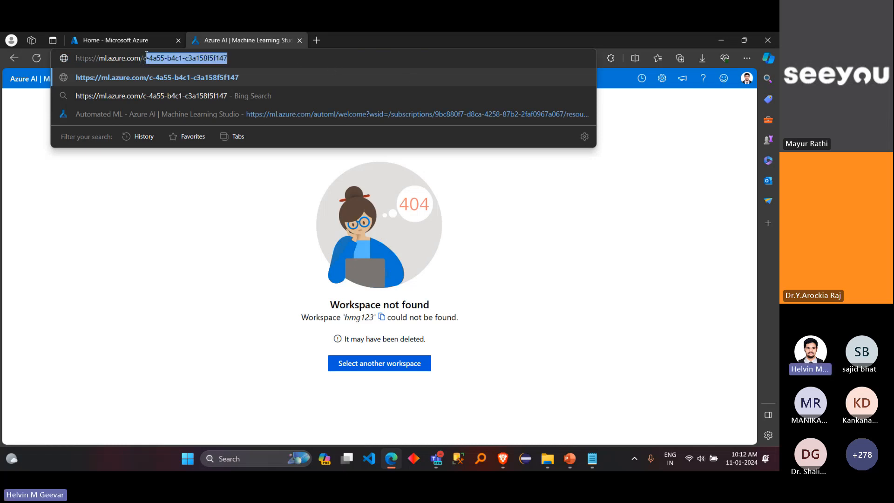
{"action": "key", "text": "BackSpace"}
{"action": "key", "text": "Return"}
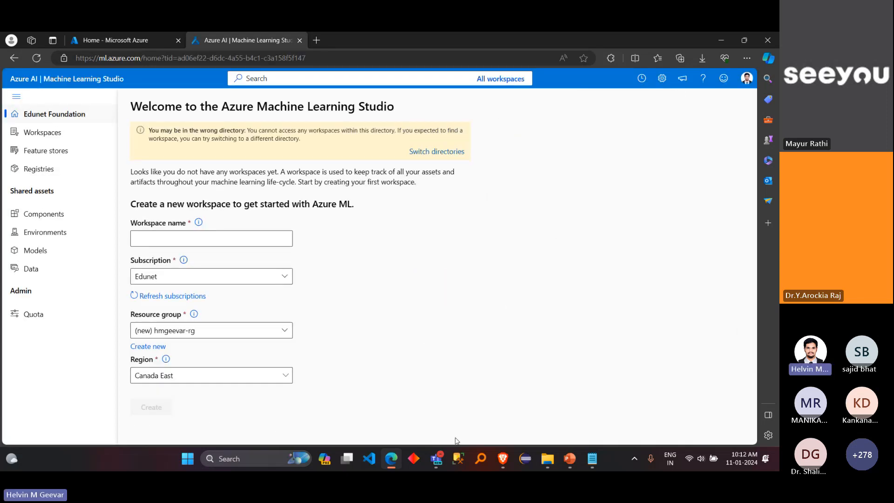
Step: Check the meeting chat in Teams and return to the browser
{"action": "mouse_move", "coordinate": [436, 458]}
{"action": "left_click", "coordinate": [394, 392]}
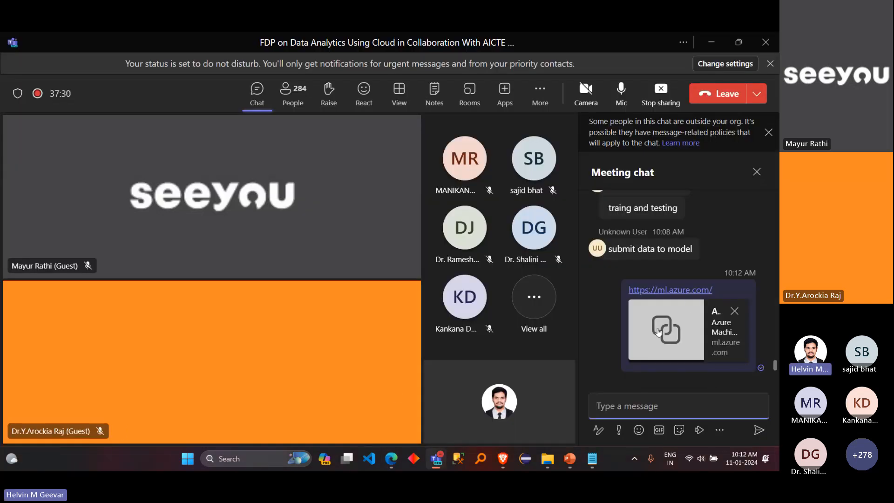
{"action": "left_click", "coordinate": [712, 41]}
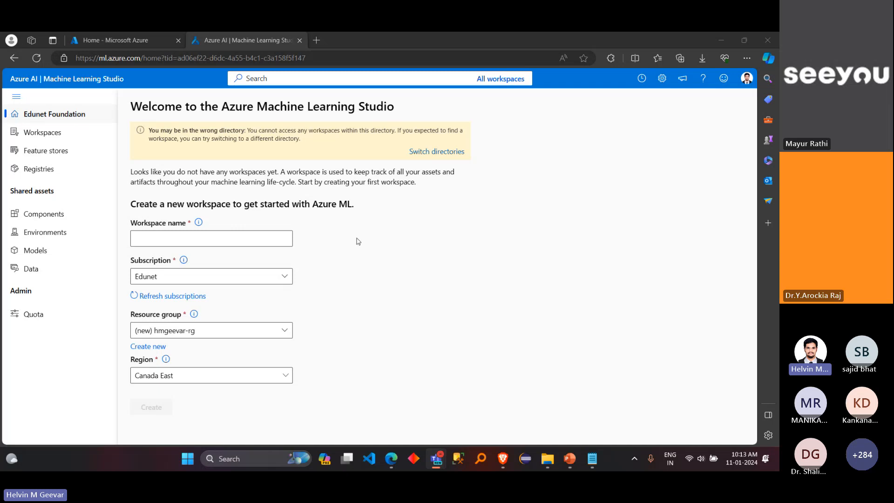
Step: Name the new workspace with the presenter's first name followed by "space", all in lowercase
{"action": "left_click", "coordinate": [255, 241]}
{"action": "type", "text": "Helvin"}
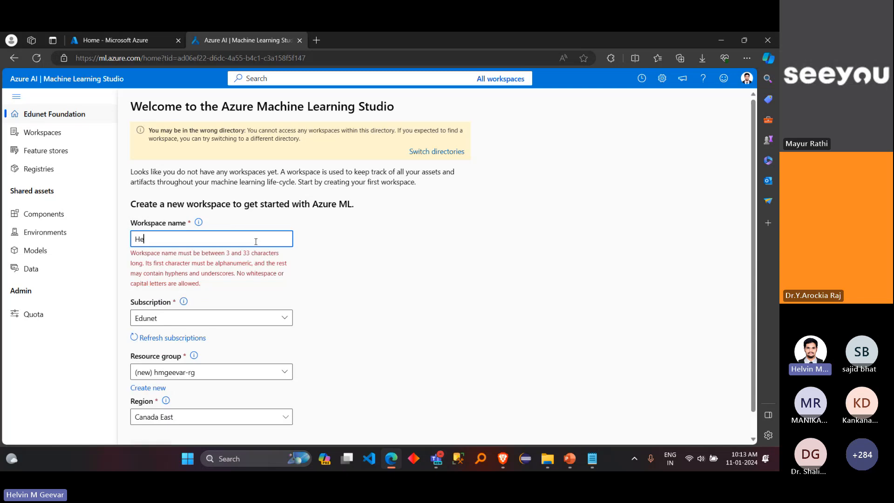
{"action": "key", "text": "BackSpace"}
{"action": "key", "text": "BackSpace"}
{"action": "key", "text": "BackSpace"}
{"action": "key", "text": "BackSpace"}
{"action": "key", "text": "BackSpace"}
{"action": "key", "text": "BackSpace"}
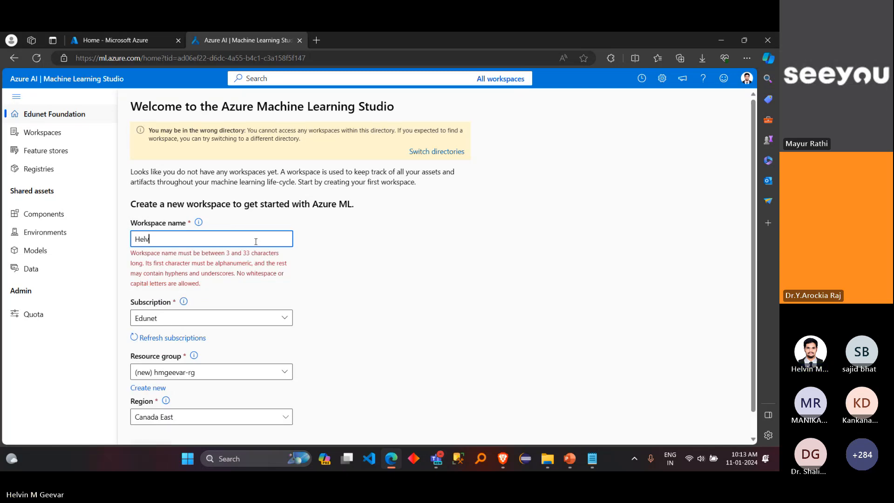
{"action": "type", "text": "helv"}
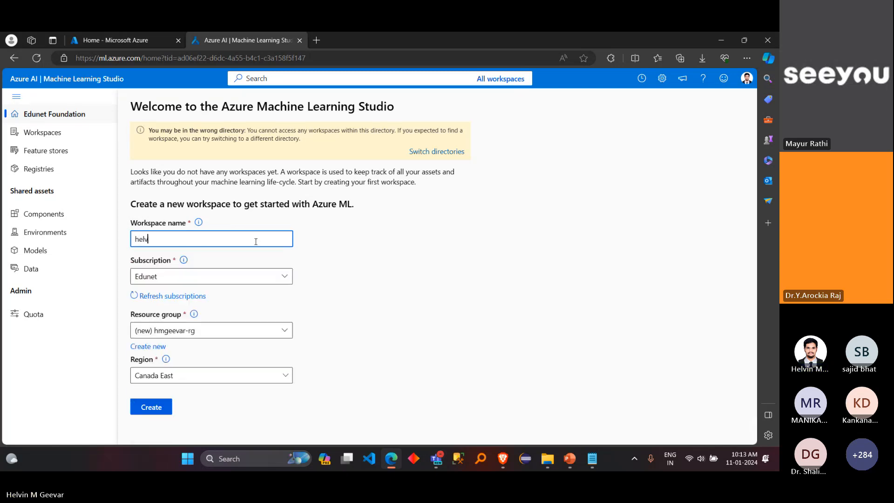
{"action": "type", "text": "inspace"}
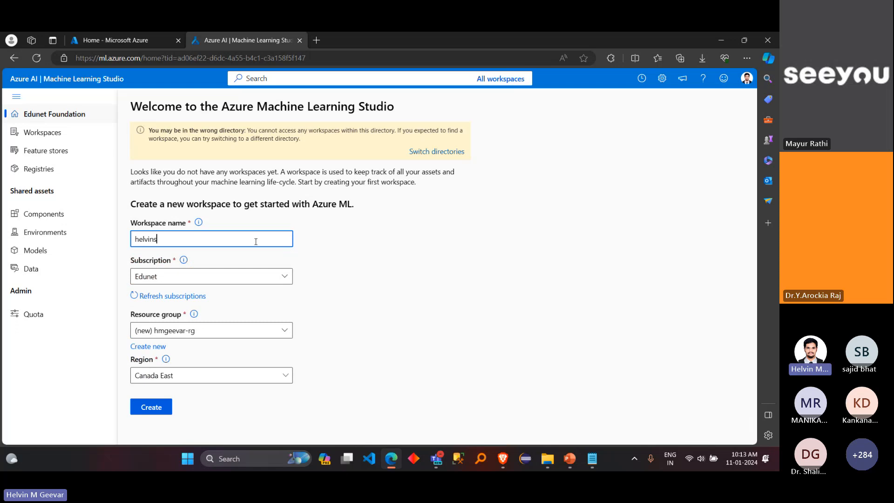
{"action": "left_click", "coordinate": [336, 258]}
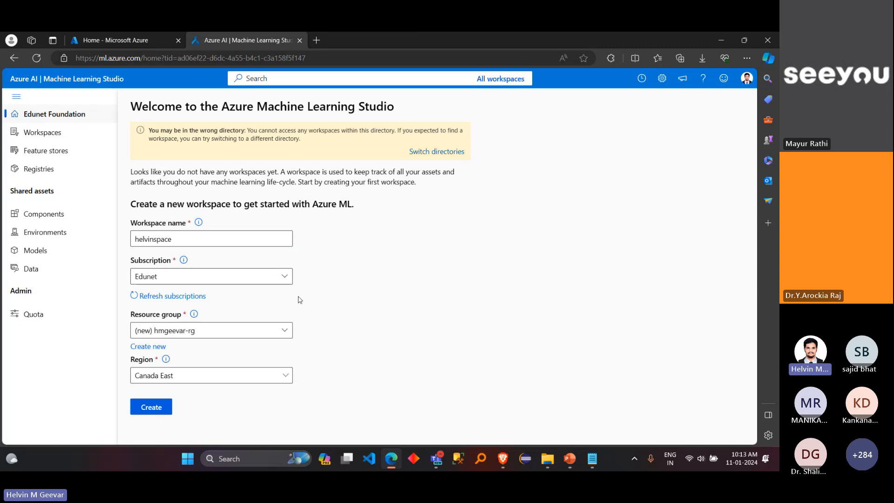
Step: Create the workspace in the FDP_Day4 resource group with West US 3 as its region
{"action": "left_click", "coordinate": [284, 332]}
{"action": "left_click", "coordinate": [258, 384]}
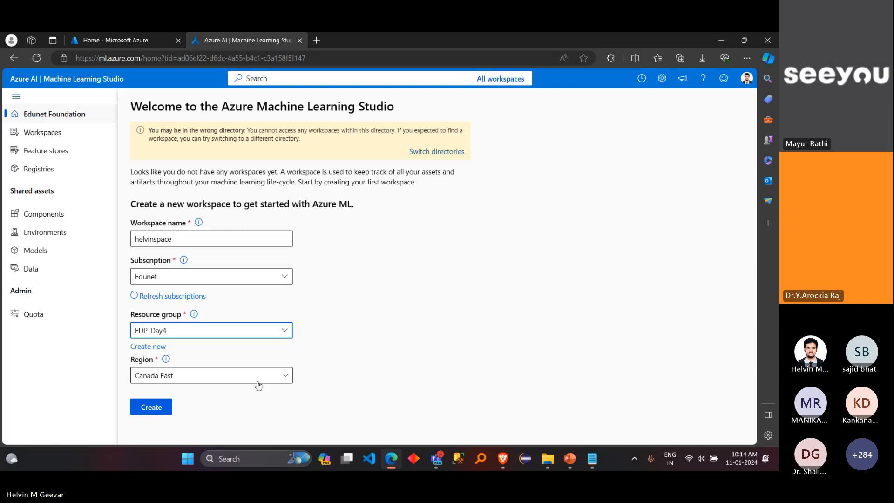
{"action": "left_click", "coordinate": [259, 383]}
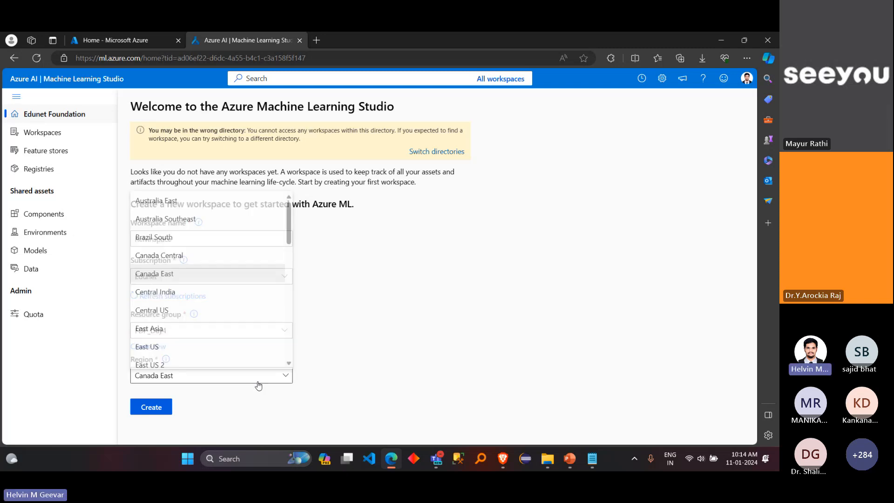
{"action": "scroll", "coordinate": [246, 314], "scroll_direction": "down", "scroll_amount": 10}
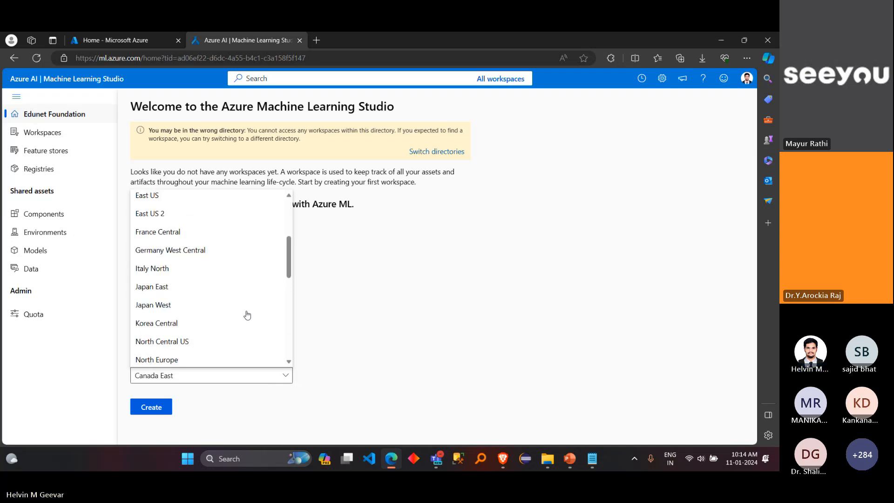
{"action": "left_click", "coordinate": [216, 360]}
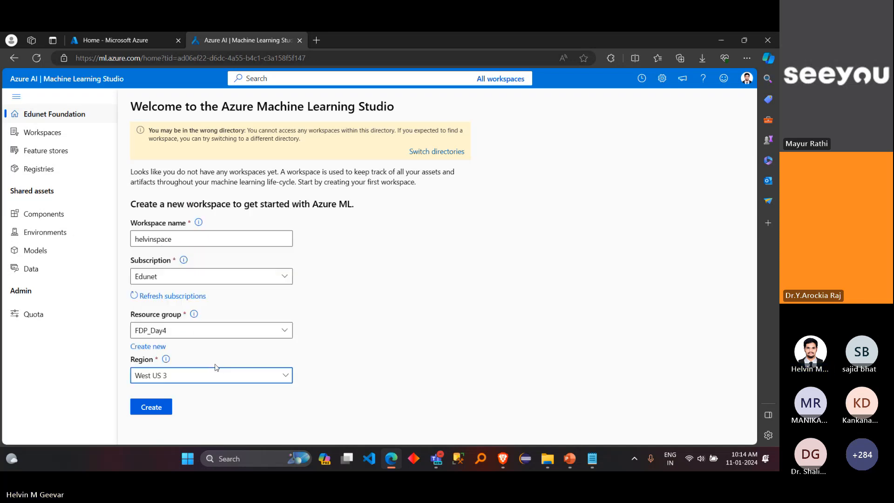
{"action": "left_click", "coordinate": [166, 407]}
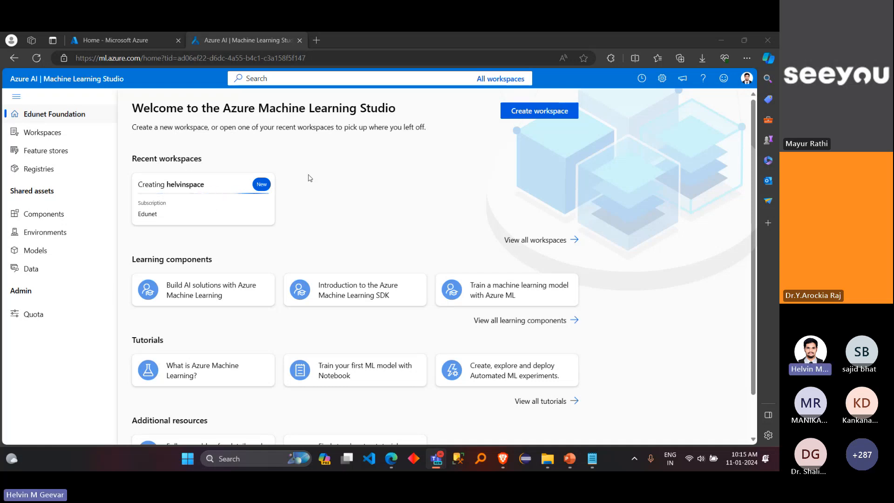
Step: Open a new browser tab beside Machine Learning Studio and maximize the browser window
{"action": "double_click", "coordinate": [524, 41]}
{"action": "left_click_drag", "start_coordinate": [523, 48], "coordinate": [396, 91]}
{"action": "left_click", "coordinate": [424, 89]}
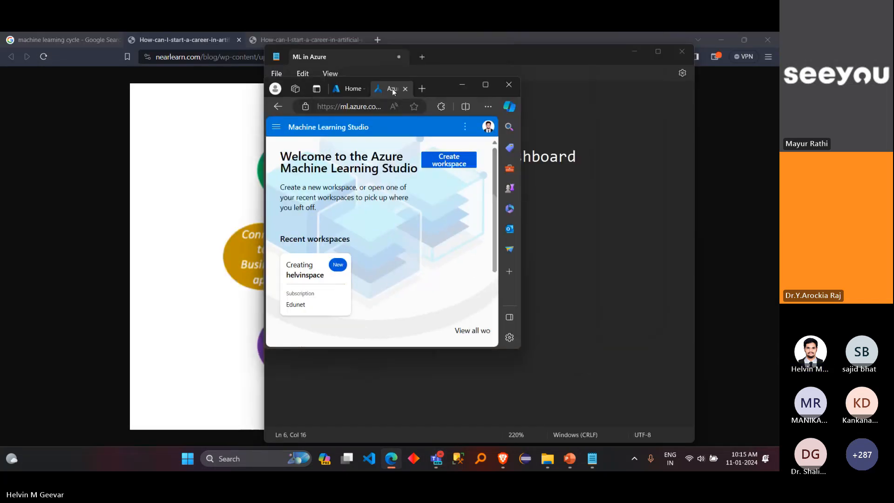
{"action": "type", "text": "c"}
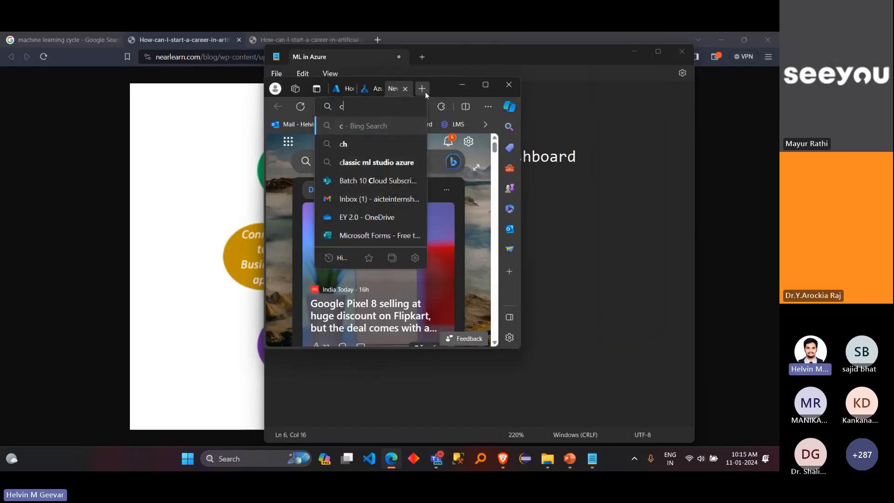
{"action": "left_click", "coordinate": [487, 85]}
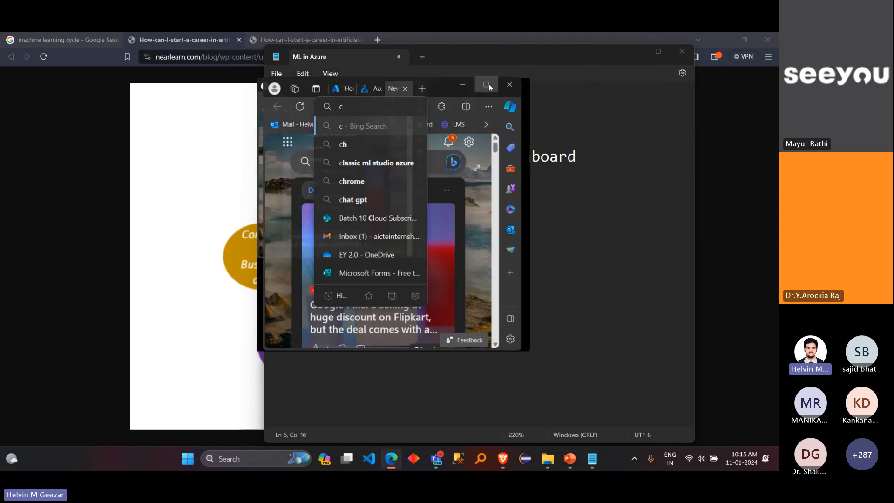
Step: Search the web for "ml classic studio" and open the Microsoft Machine Learning Studio (classic) result
{"action": "key", "text": "BackSpace"}
{"action": "type", "text": "mac"}
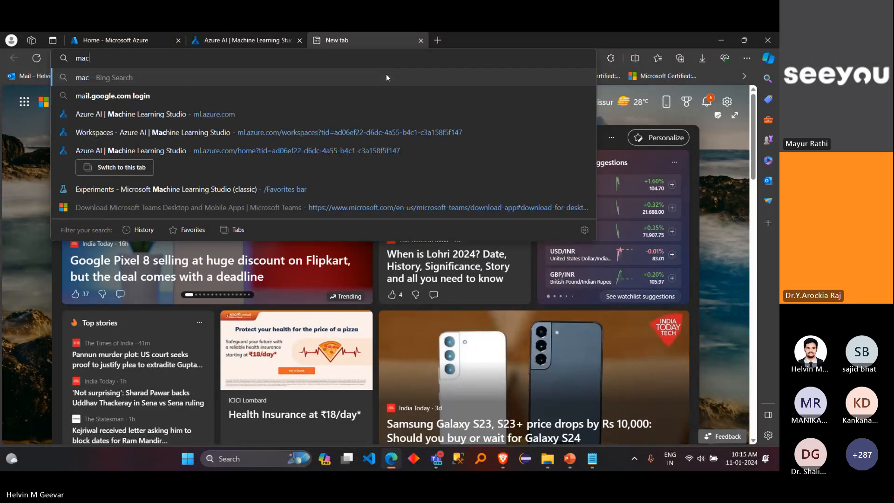
{"action": "key", "text": "BackSpace"}
{"action": "key", "text": "BackSpace"}
{"action": "key", "text": "BackSpace"}
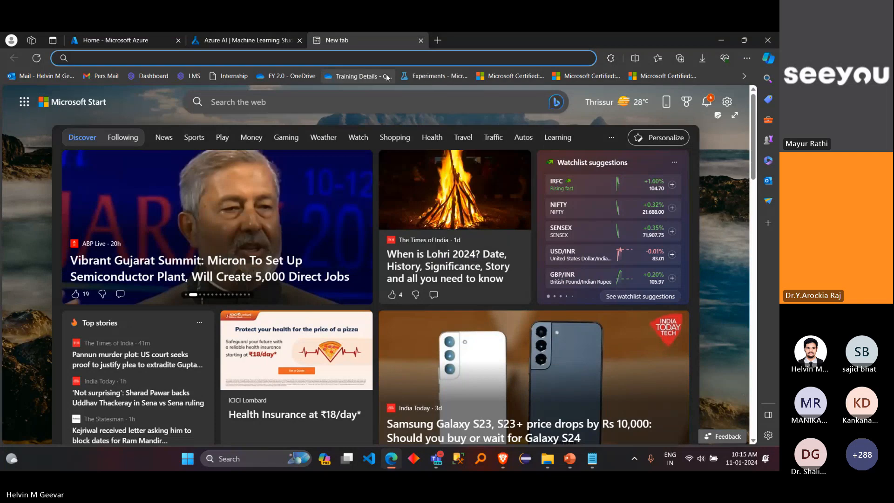
{"action": "type", "text": "ml cla"}
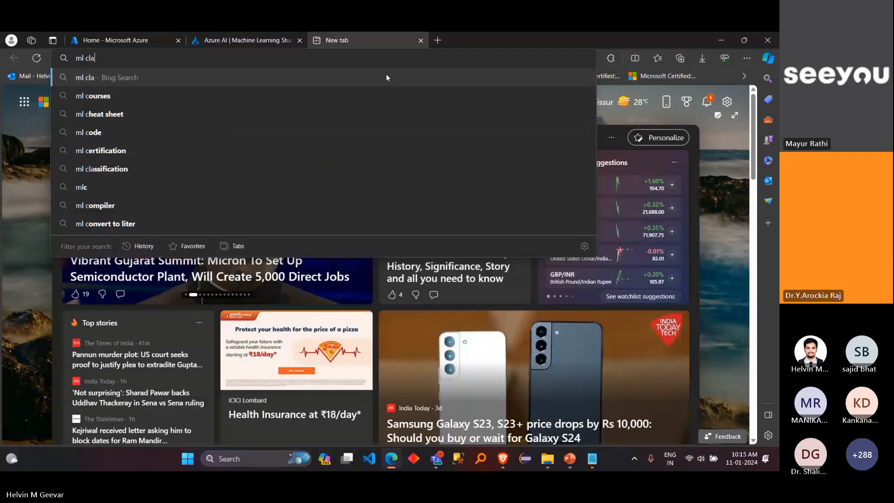
{"action": "type", "text": "ssic stu"}
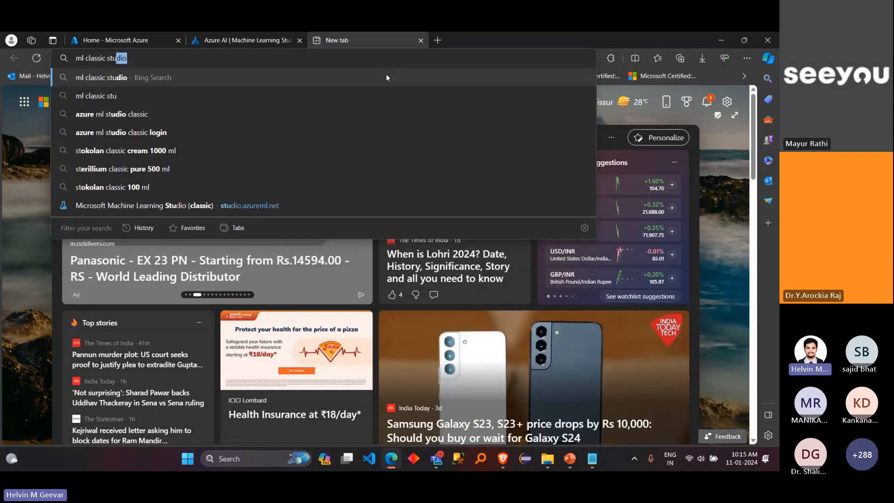
{"action": "type", "text": "dio"}
{"action": "key", "text": "Return"}
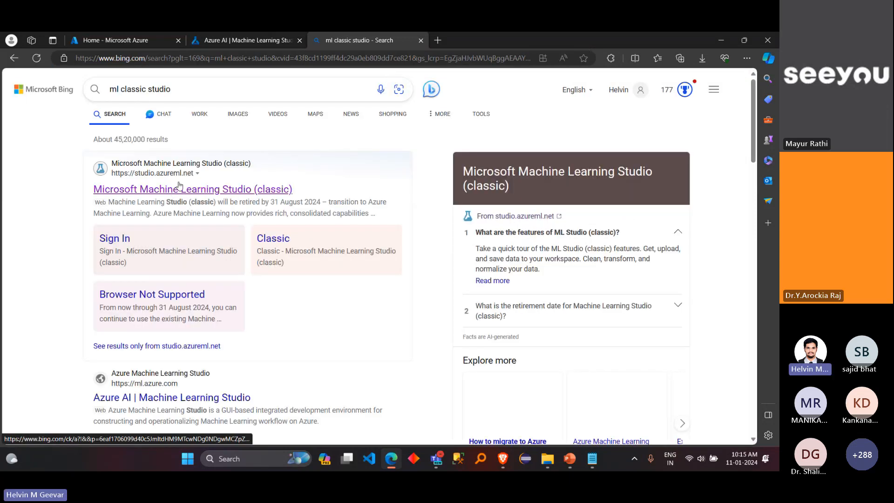
{"action": "left_click", "coordinate": [179, 188]}
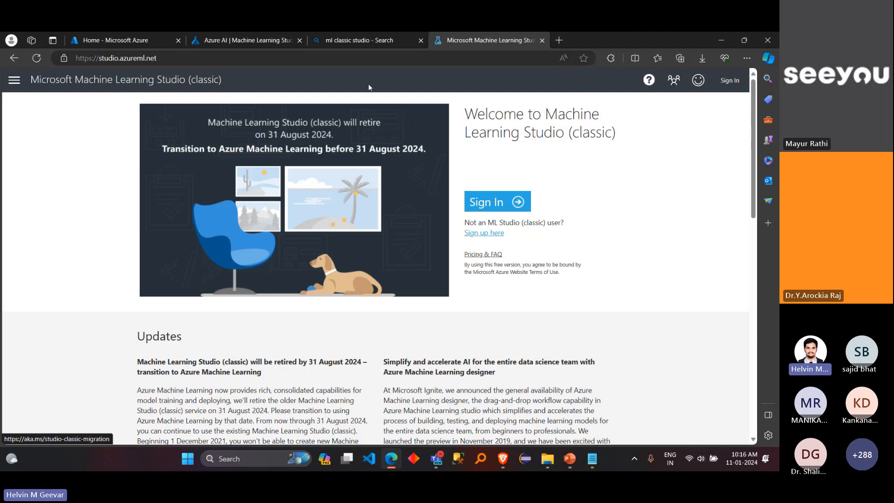
Step: Copy the studio.azureml.net address, switch to Teams, and post the link in the meeting chat
{"action": "left_click", "coordinate": [302, 58]}
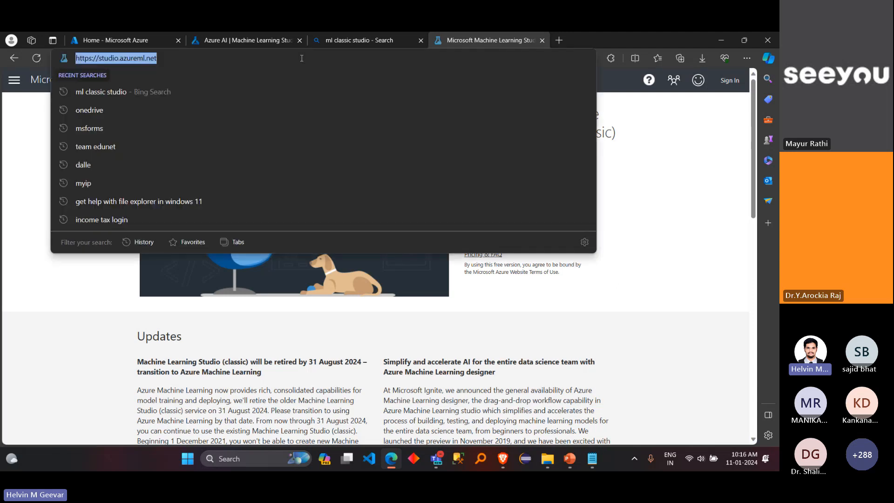
{"action": "key", "text": "alt+Tab"}
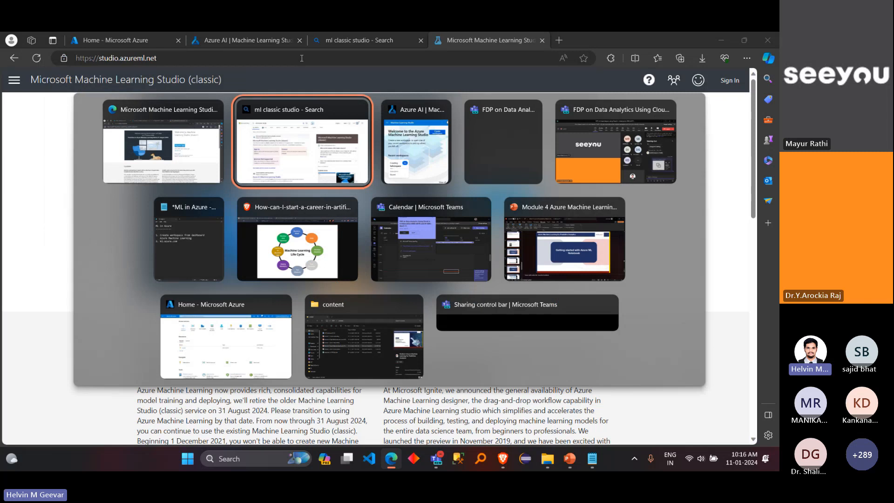
{"action": "key", "text": "alt+Tab"}
{"action": "key", "text": "alt+Tab"}
{"action": "key", "text": "alt+Tab"}
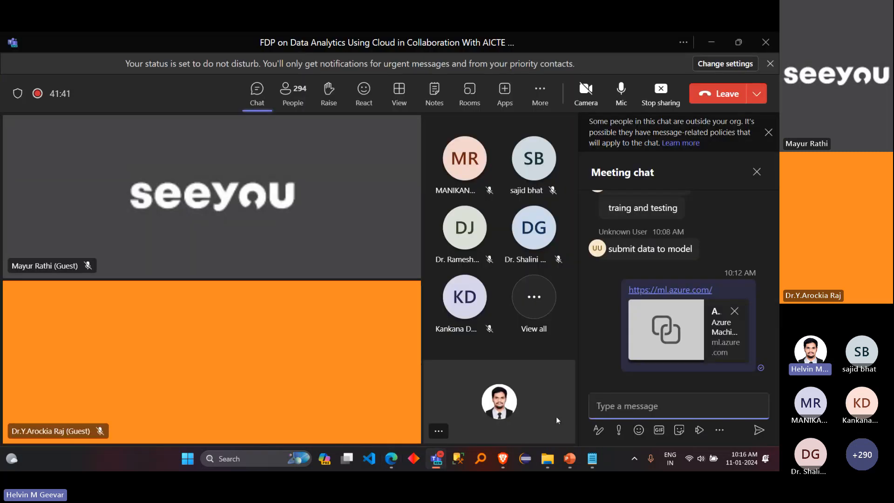
{"action": "left_click", "coordinate": [616, 406]}
{"action": "type", "text": "Microsoft Machine Learning Studio (classic) (azureml.net)"}
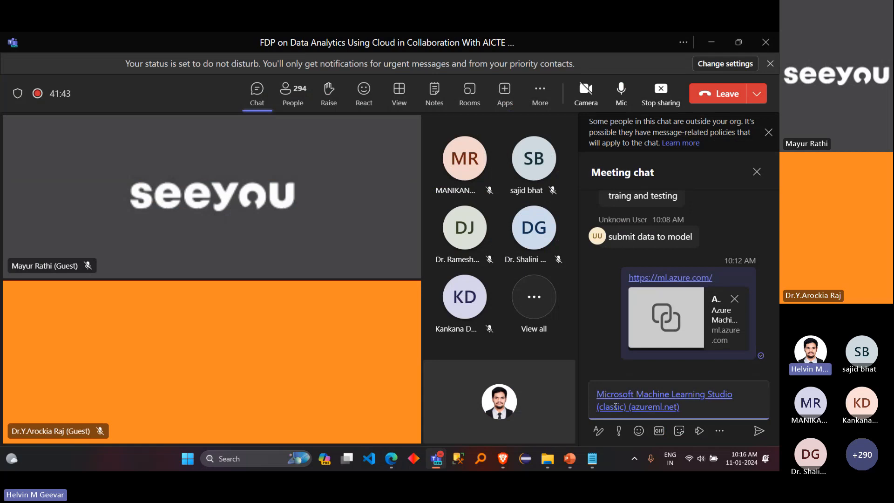
{"action": "key", "text": "Return"}
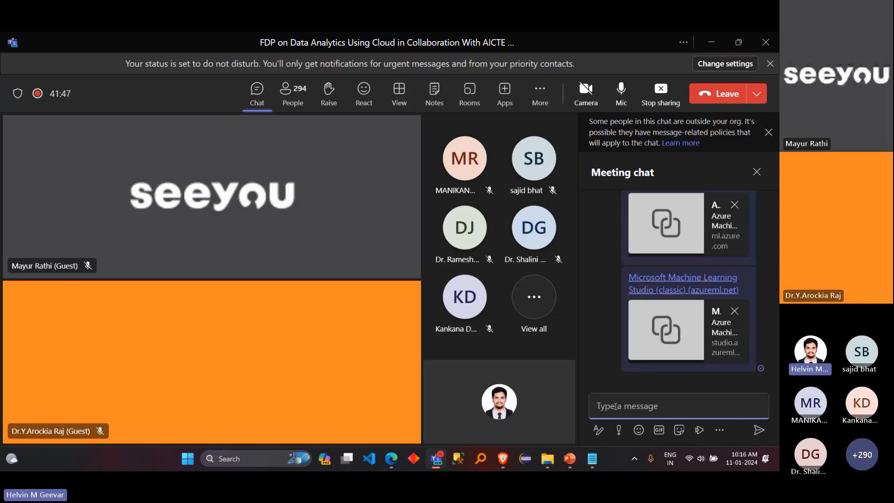
Step: Leave the Teams meeting window, bring the Machine Learning Studio page back in a maximized browser window, and open the newly created workspace
{"action": "left_click", "coordinate": [711, 50]}
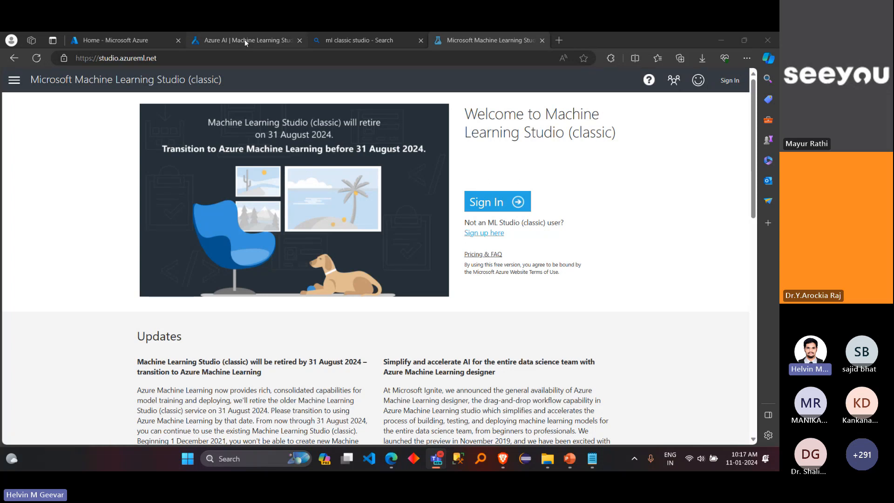
{"action": "double_click", "coordinate": [615, 40]}
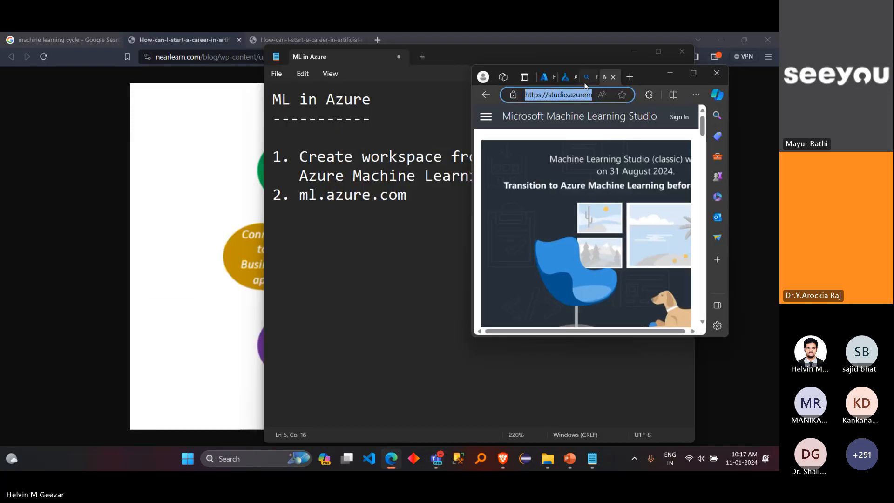
{"action": "left_click", "coordinate": [569, 80]}
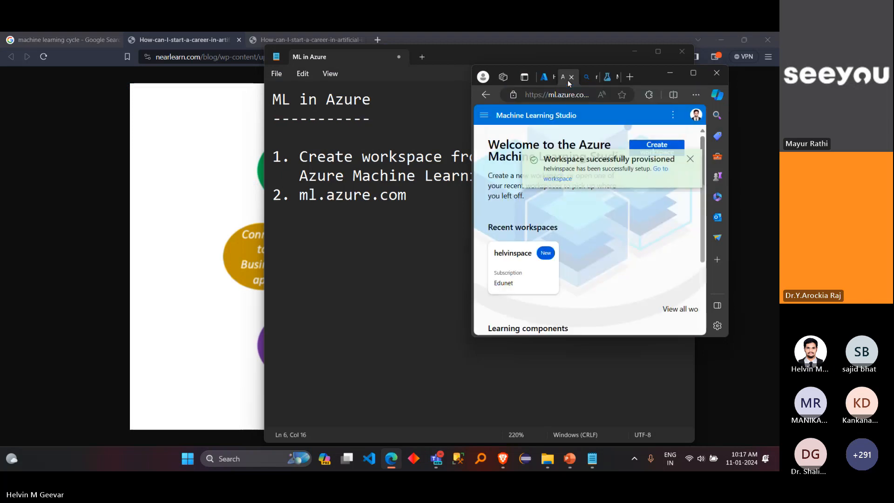
{"action": "left_click", "coordinate": [695, 74]}
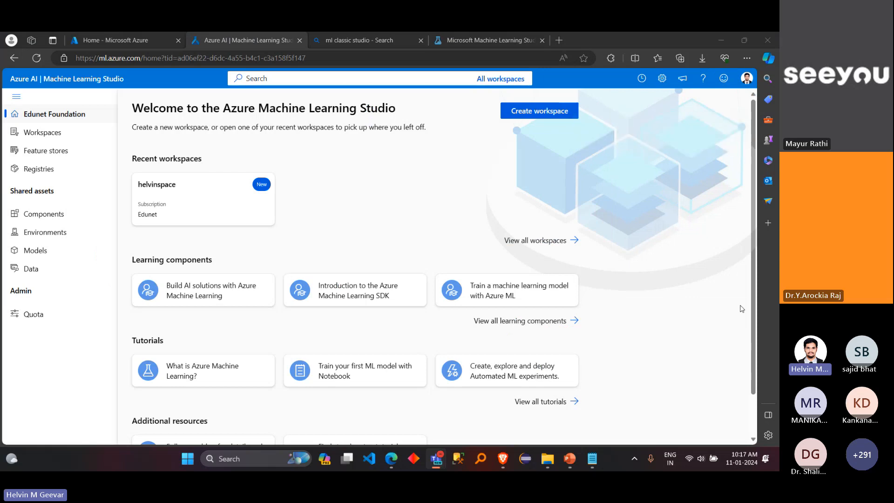
{"action": "left_click", "coordinate": [209, 200]}
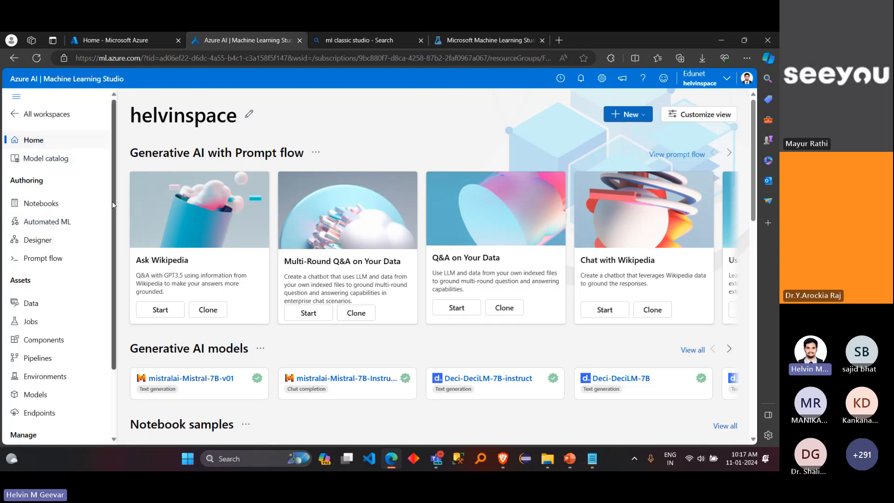
Step: Examine the workspace's name and its Authoring, Assets and Manage navigation entries
{"action": "scroll", "coordinate": [115, 230], "scroll_direction": "down", "scroll_amount": 1}
{"action": "scroll", "coordinate": [116, 230], "scroll_direction": "down", "scroll_amount": 2}
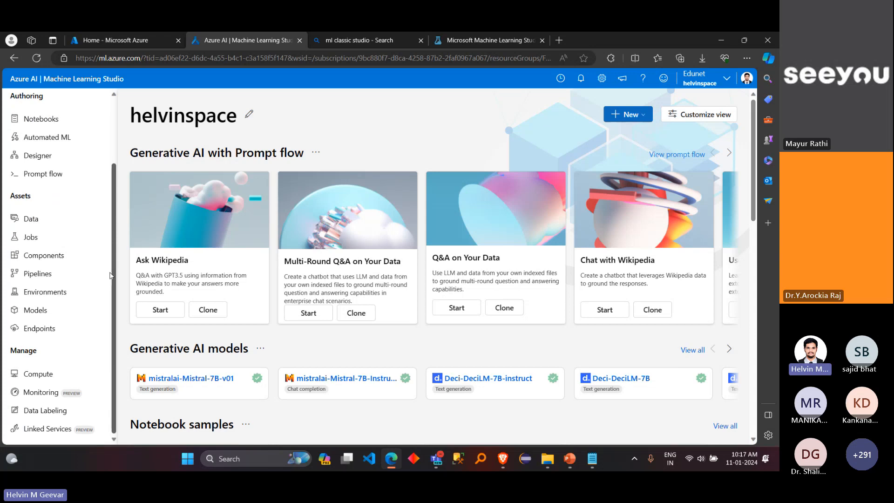
{"action": "scroll", "coordinate": [99, 167], "scroll_direction": "up", "scroll_amount": 3}
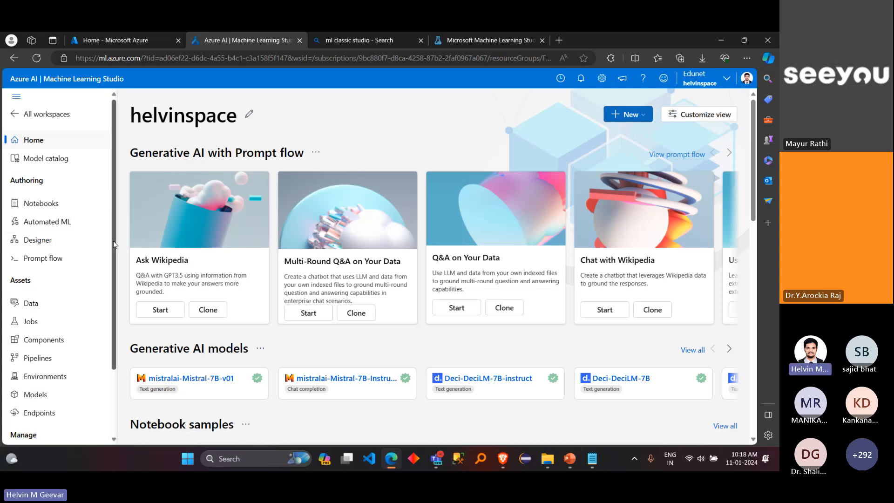
{"action": "left_click_drag", "start_coordinate": [114, 245], "coordinate": [116, 348]}
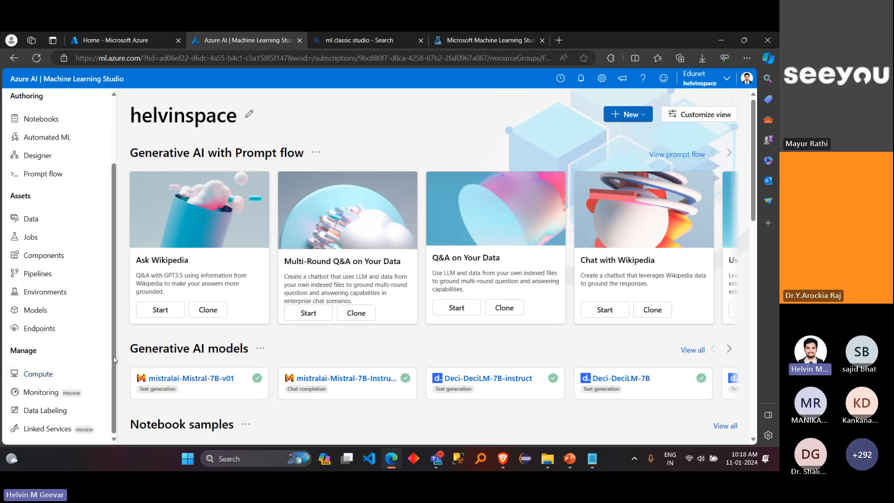
{"action": "left_click_drag", "start_coordinate": [113, 356], "coordinate": [104, 287]}
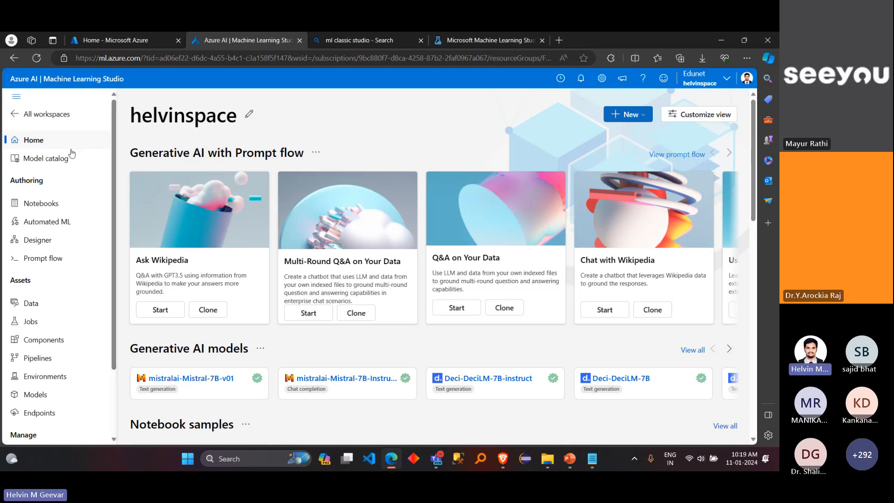
{"action": "left_click_drag", "start_coordinate": [131, 114], "coordinate": [226, 115]}
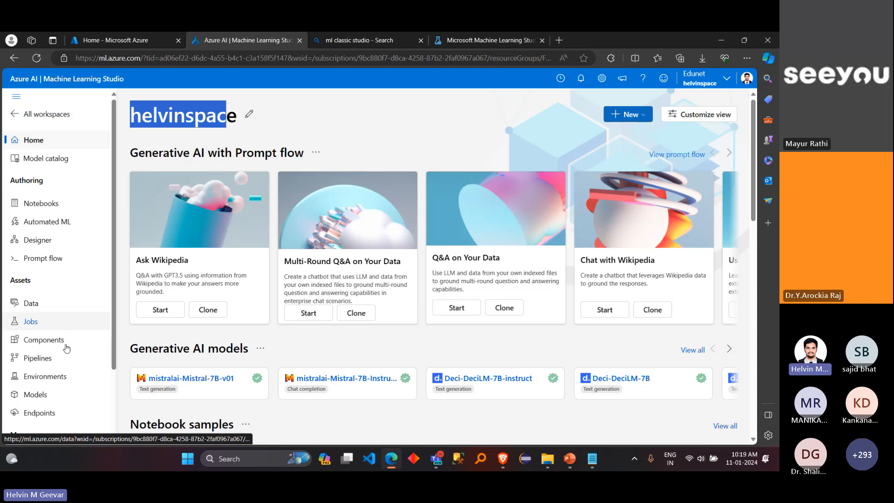
{"action": "left_click", "coordinate": [305, 142]}
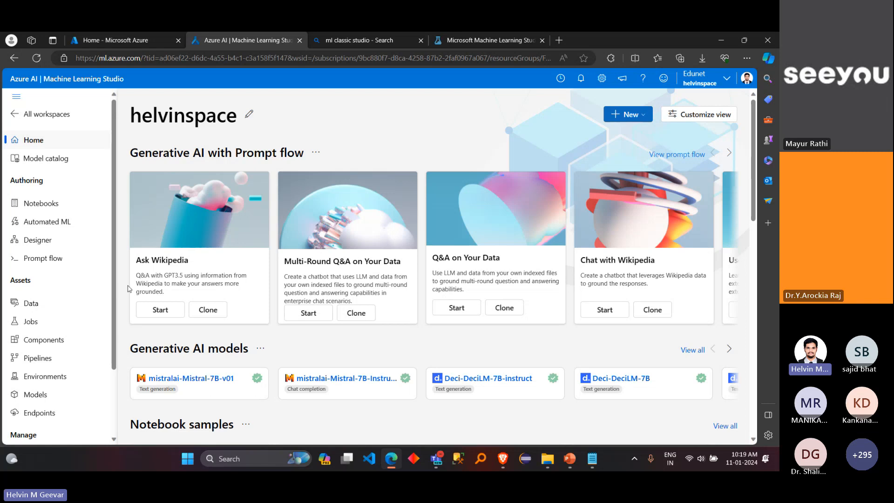
Step: Switch to the ML in Azure notes, start an item 3, and insert an indented "OR" line after "Azure Machine Learning"
{"action": "left_click", "coordinate": [592, 459]}
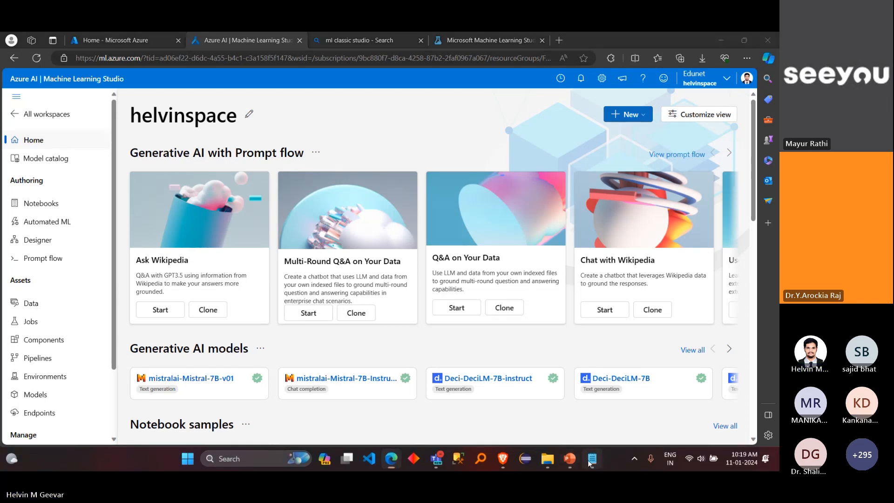
{"action": "key", "text": "Return"}
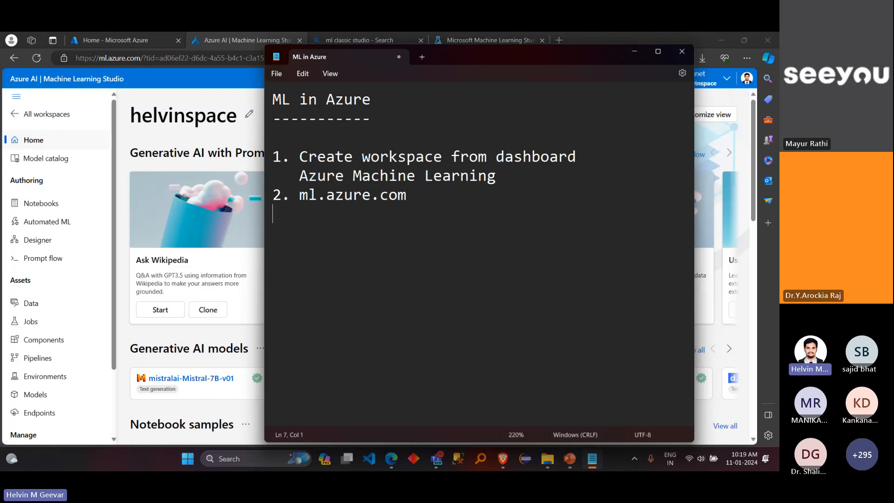
{"action": "type", "text": "3."}
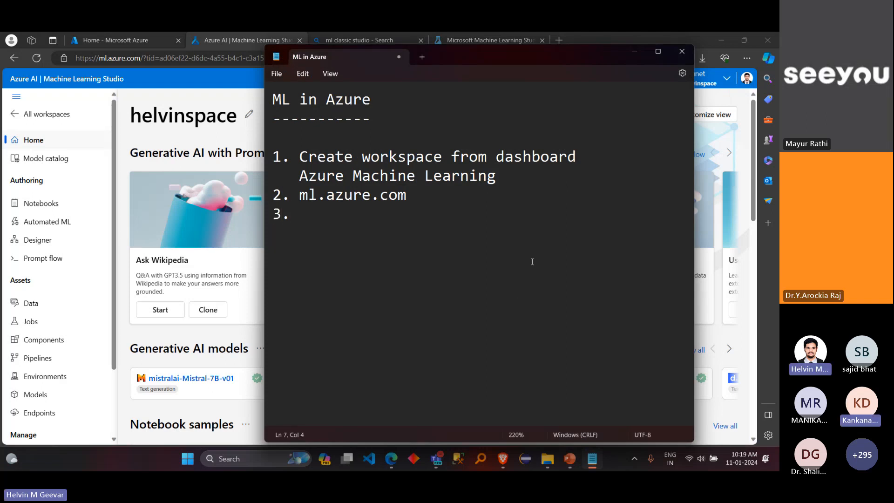
{"action": "left_click", "coordinate": [504, 184]}
{"action": "key", "text": "Return"}
{"action": "key", "text": "Return"}
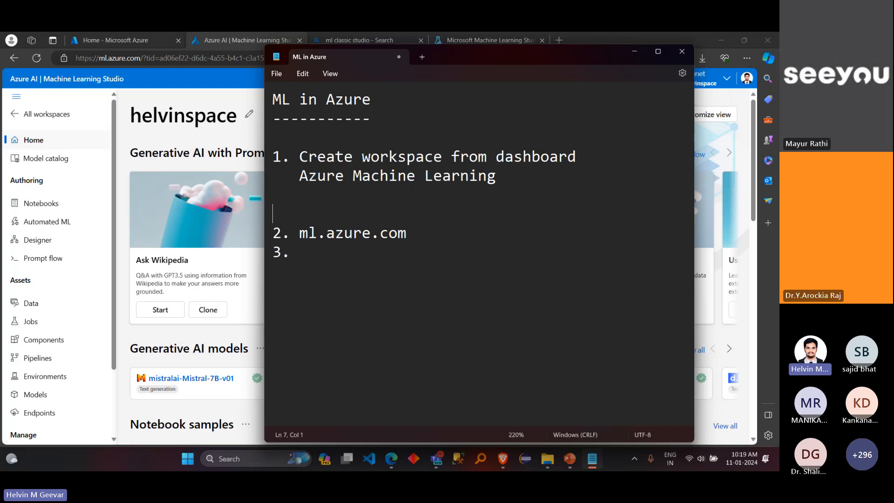
{"action": "key", "text": "Tab"}
{"action": "type", "text": "OR"}
{"action": "key", "text": "Return"}
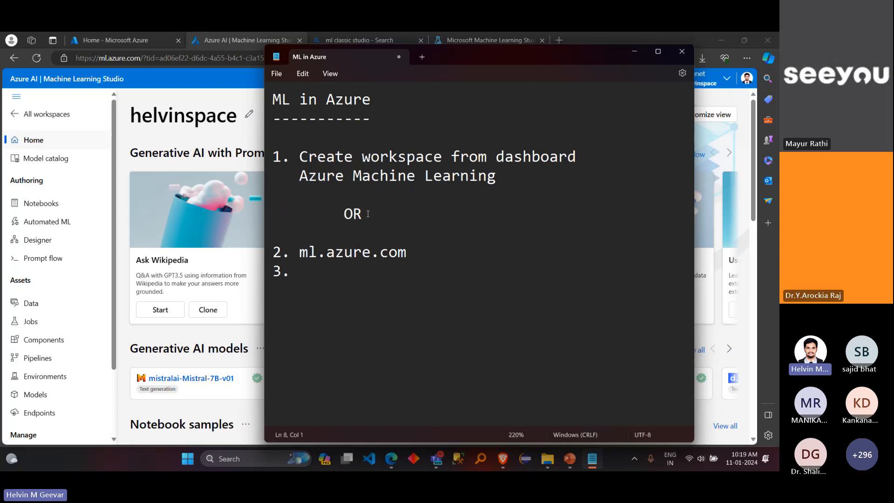
Step: Renumber the ml.azure.com note as 1 and append "-> workspace" to it
{"action": "left_click", "coordinate": [283, 254]}
{"action": "key", "text": "BackSpace"}
{"action": "type", "text": "1"}
{"action": "left_click", "coordinate": [440, 250]}
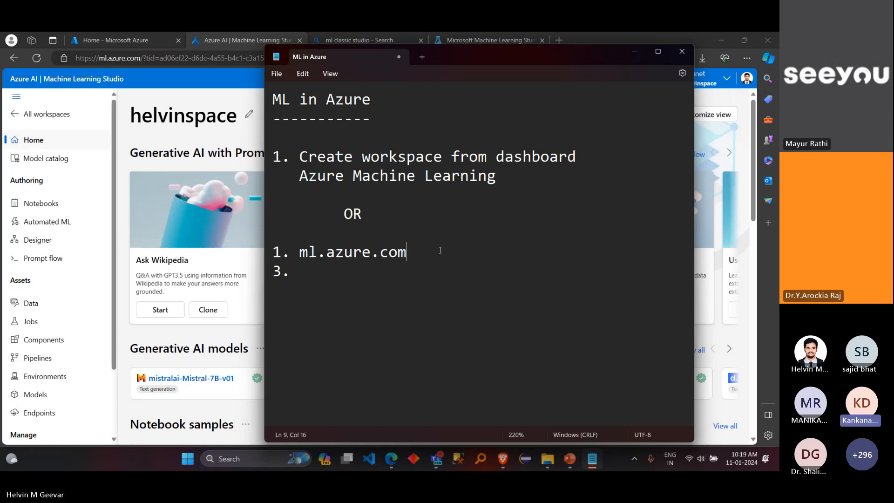
{"action": "type", "text": "-> workspace"}
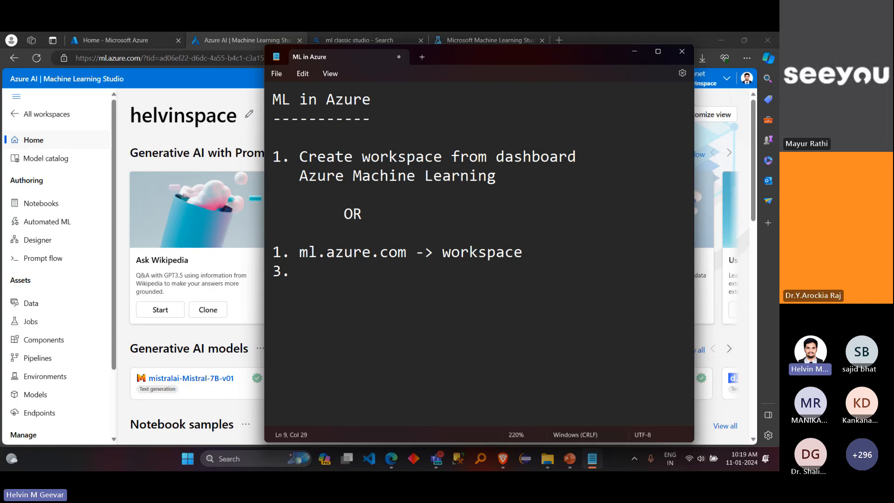
Step: Renumber the last, empty note item as 2 and write "create compute" in it
{"action": "left_click_drag", "start_coordinate": [407, 252], "coordinate": [299, 252]}
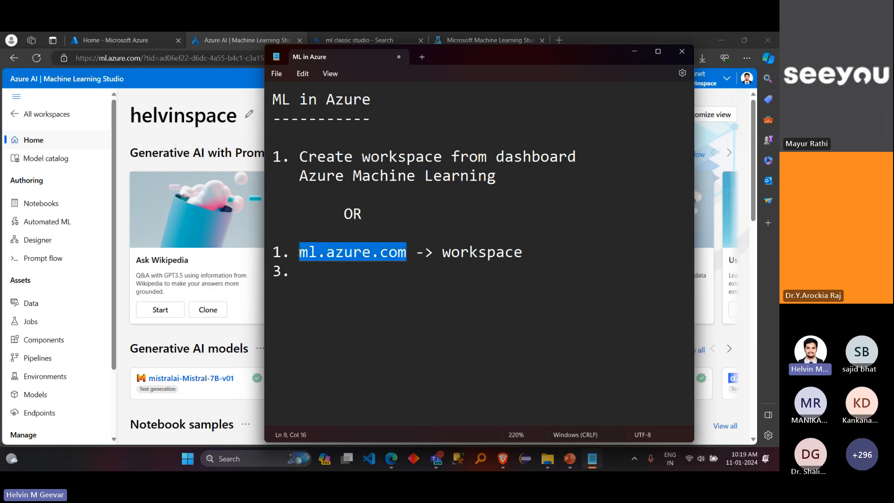
{"action": "left_click", "coordinate": [281, 271]}
{"action": "key", "text": "BackSpace"}
{"action": "type", "text": "2"}
{"action": "key", "text": "End"}
{"action": "type", "text": "create"}
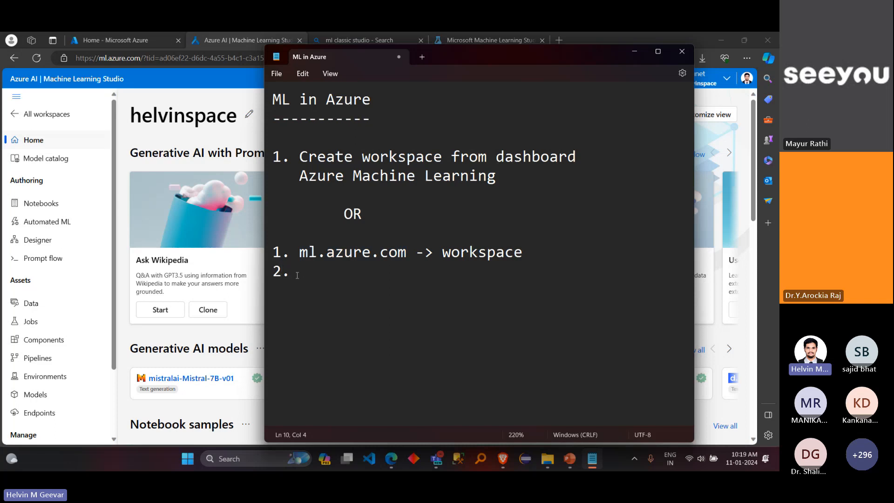
{"action": "type", "text": " compute"}
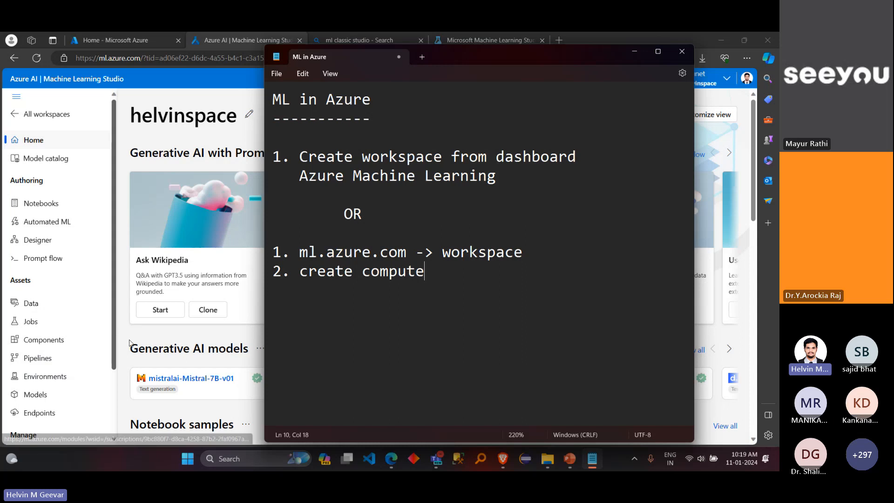
Step: Switch back to the studio, find the Compute instances section on the workspace home page, and view its creation form without creating anything
{"action": "key", "text": "alt+Tab"}
{"action": "scroll", "coordinate": [304, 343], "scroll_direction": "down", "scroll_amount": 10}
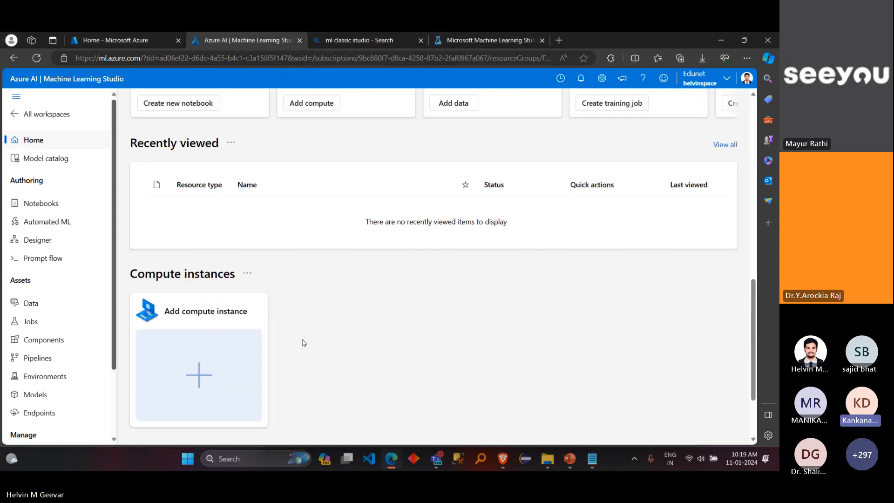
{"action": "scroll", "coordinate": [304, 343], "scroll_direction": "down", "scroll_amount": 2}
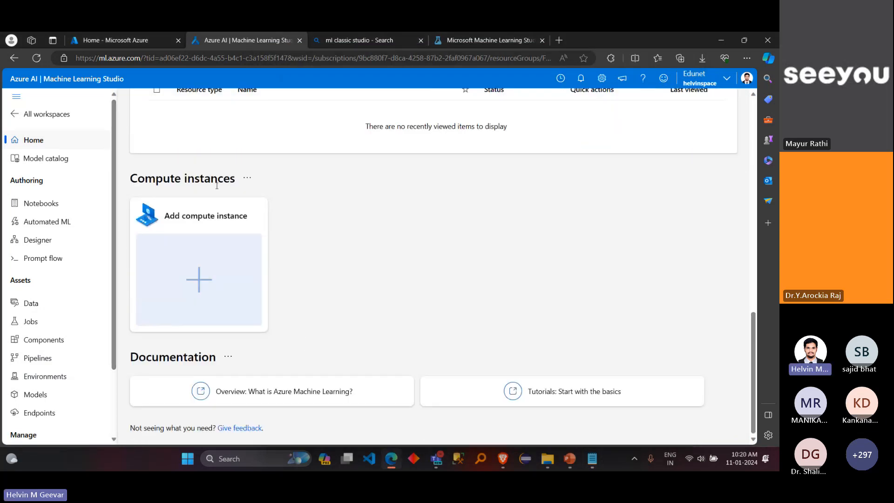
{"action": "left_click_drag", "start_coordinate": [239, 180], "coordinate": [131, 180]}
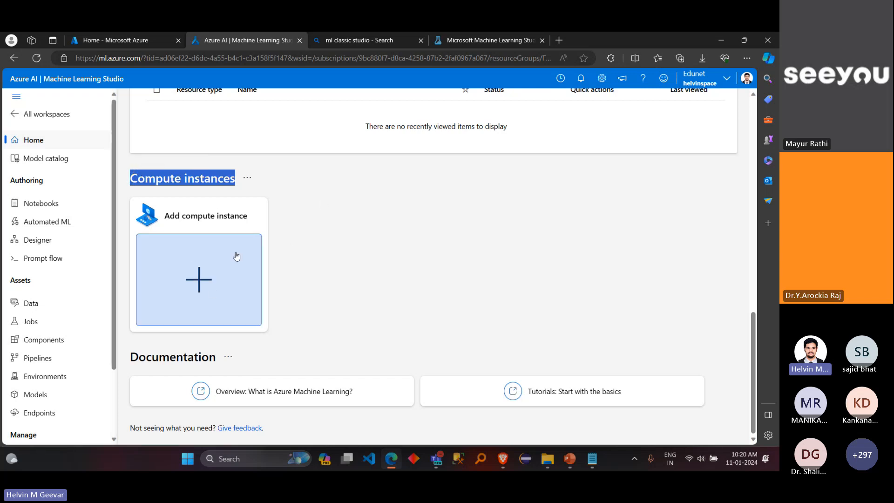
{"action": "left_click_drag", "start_coordinate": [248, 216], "coordinate": [165, 216]}
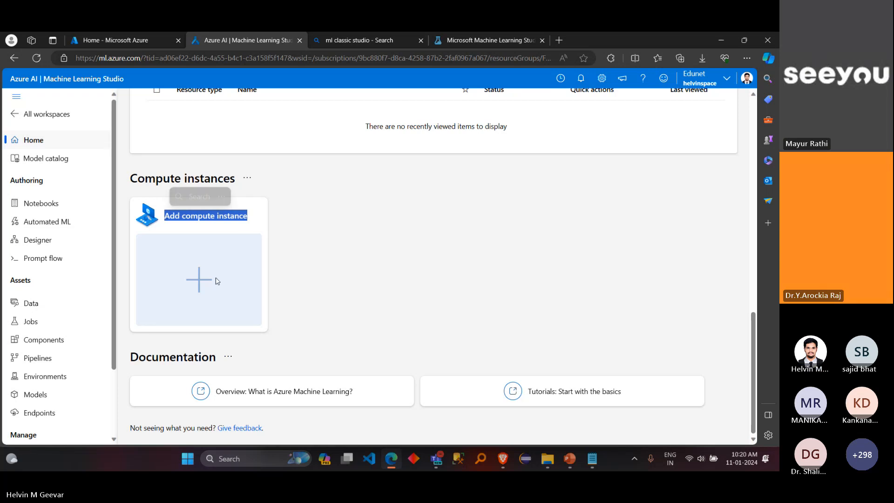
{"action": "left_click", "coordinate": [286, 278]}
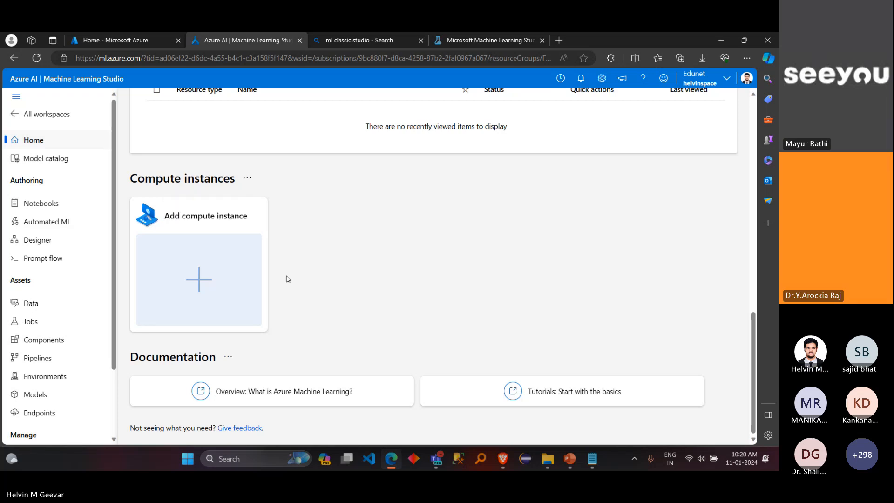
{"action": "left_click", "coordinate": [211, 282]}
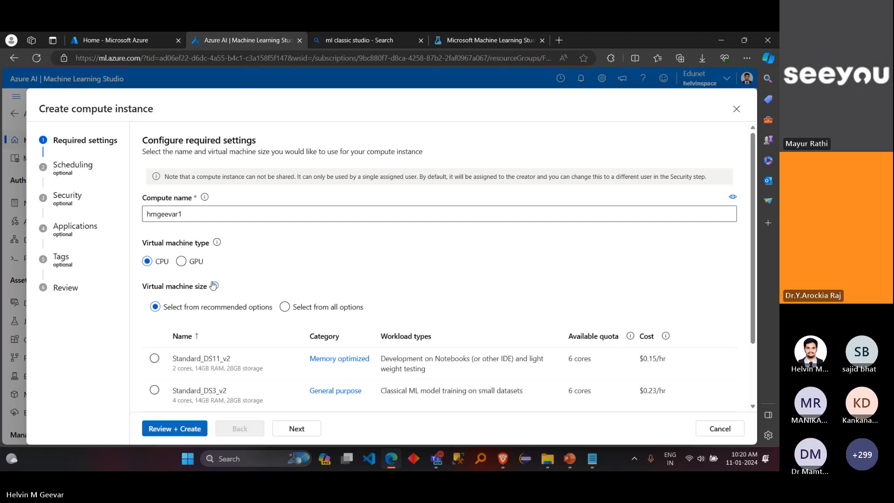
{"action": "left_click", "coordinate": [737, 110]}
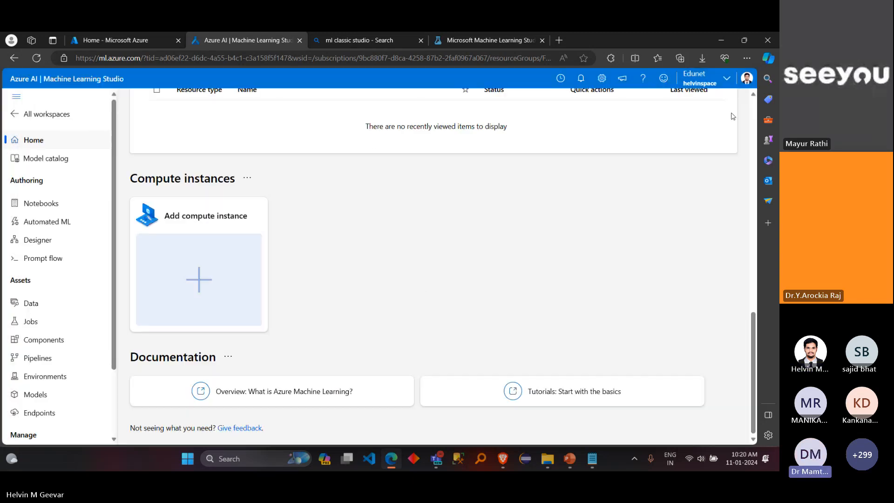
Step: Start a new compute instance from the workspace home page, choose the GPU virtual machine type, and review the offered sizes
{"action": "scroll", "coordinate": [423, 285], "scroll_direction": "up", "scroll_amount": 13}
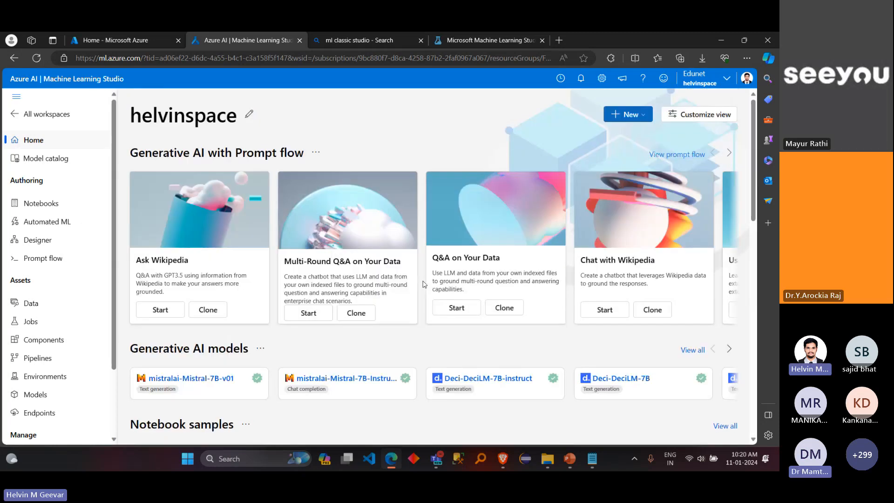
{"action": "scroll", "coordinate": [423, 285], "scroll_direction": "down", "scroll_amount": 12}
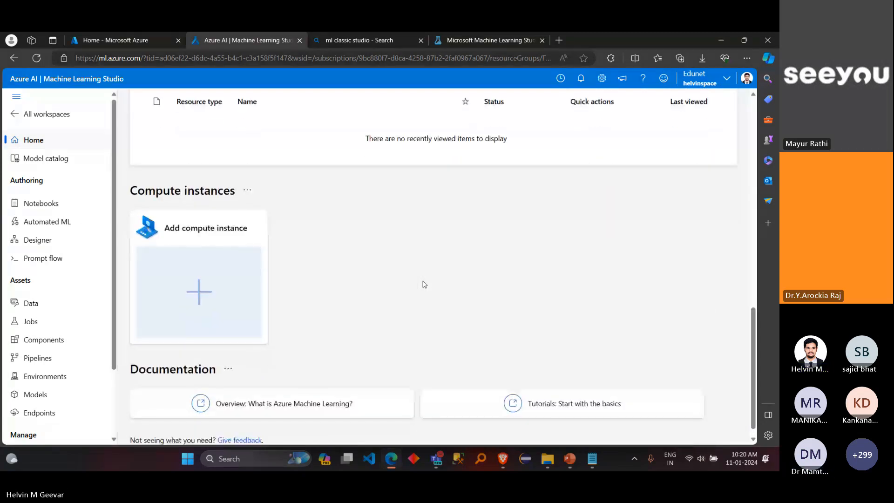
{"action": "scroll", "coordinate": [424, 284], "scroll_direction": "up", "scroll_amount": 5}
{"action": "scroll", "coordinate": [424, 284], "scroll_direction": "up", "scroll_amount": 3}
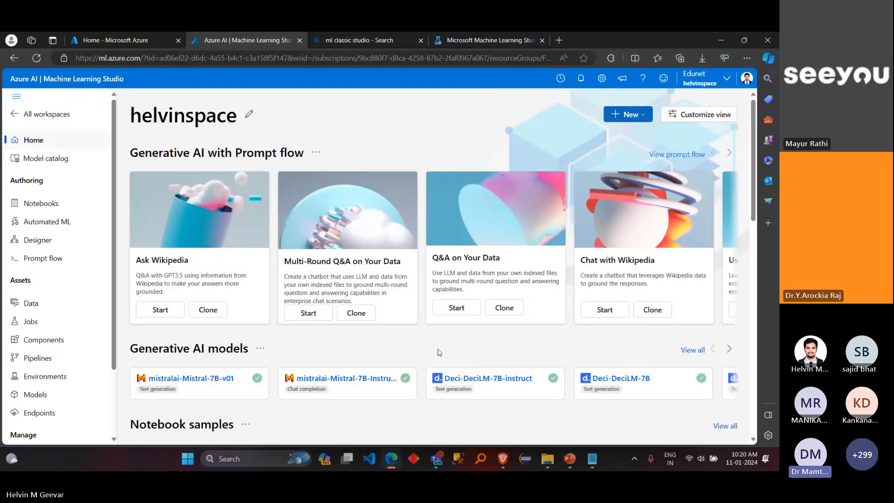
{"action": "scroll", "coordinate": [424, 283], "scroll_direction": "down", "scroll_amount": 11}
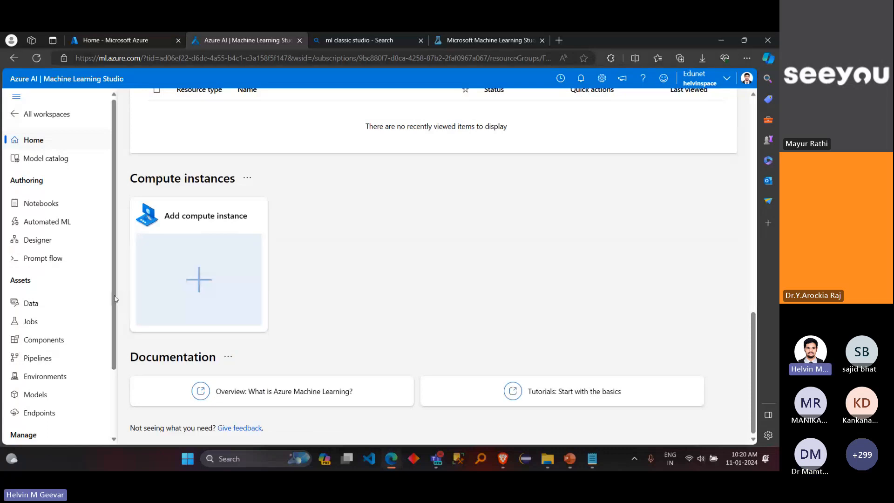
{"action": "left_click_drag", "start_coordinate": [115, 299], "coordinate": [117, 364]}
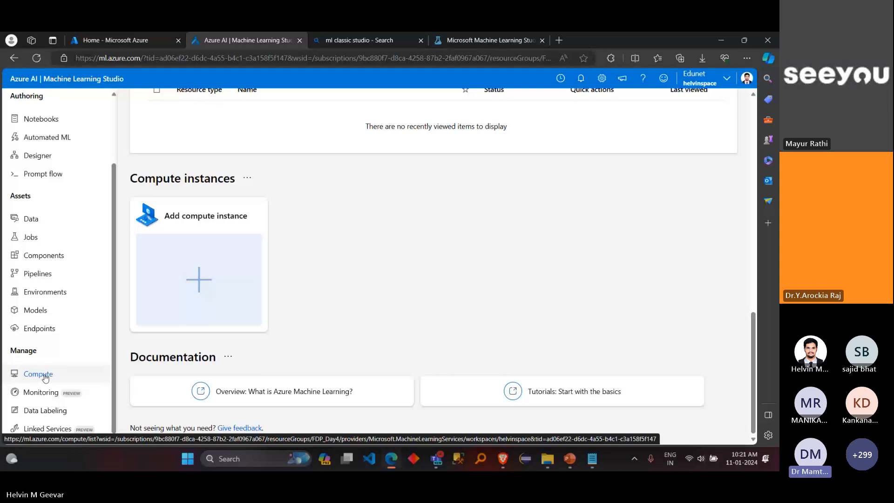
{"action": "left_click", "coordinate": [199, 279]}
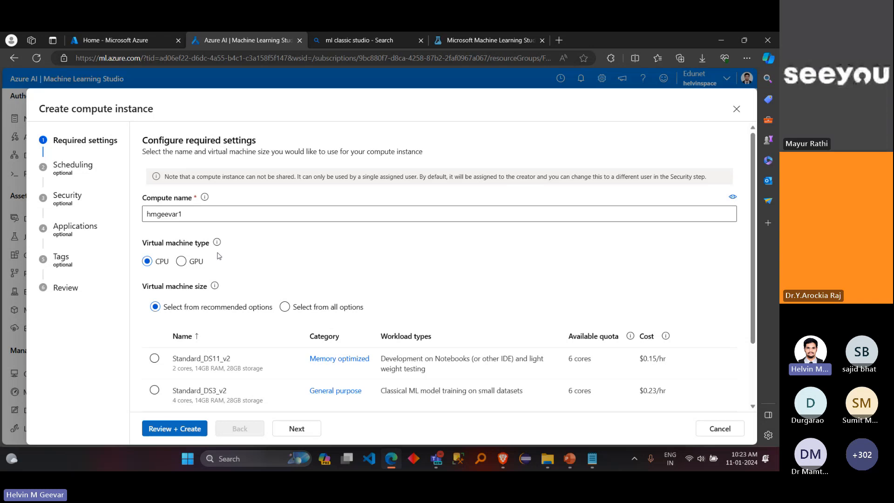
{"action": "left_click", "coordinate": [184, 261]}
{"action": "scroll", "coordinate": [415, 305], "scroll_direction": "down", "scroll_amount": 2}
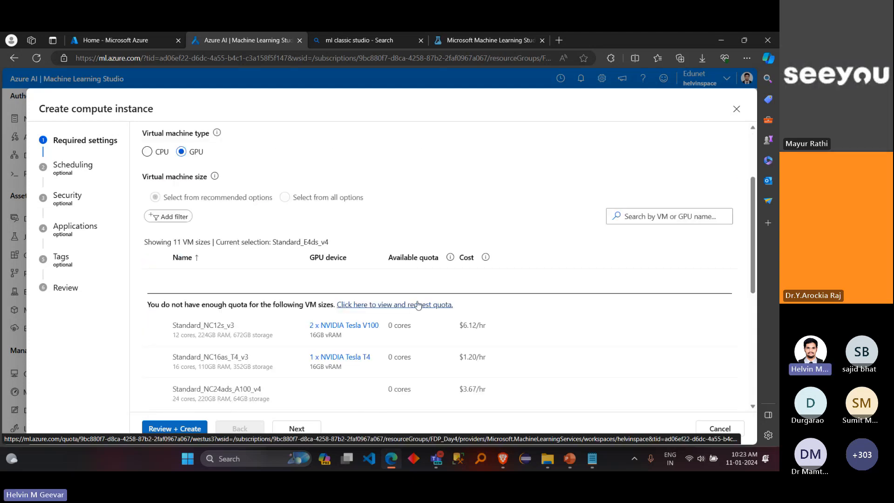
Step: Compare the GPU size costs, set the virtual machine type to CPU, and review its recommended sizes
{"action": "mouse_move", "coordinate": [462, 327]}
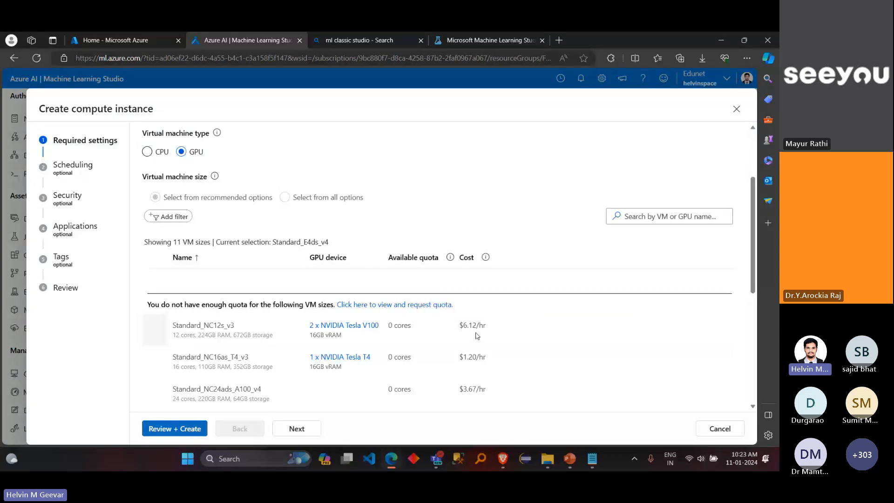
{"action": "scroll", "coordinate": [475, 335], "scroll_direction": "up", "scroll_amount": 1}
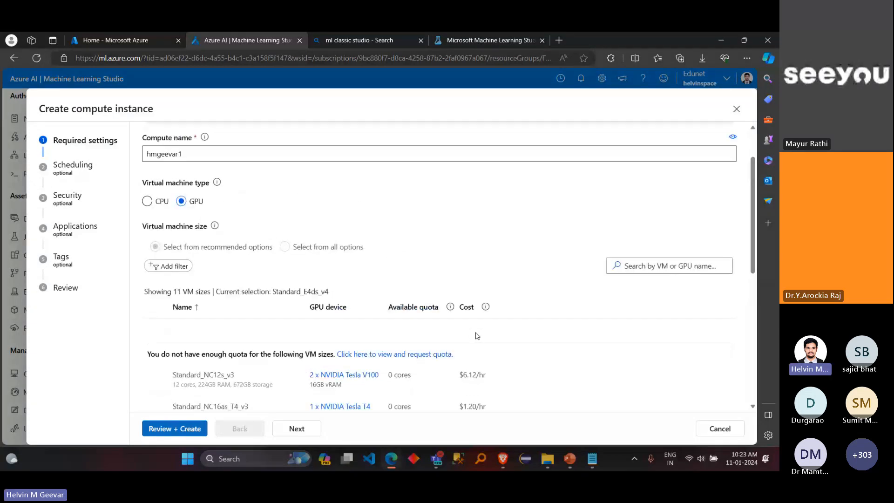
{"action": "left_click", "coordinate": [163, 203]}
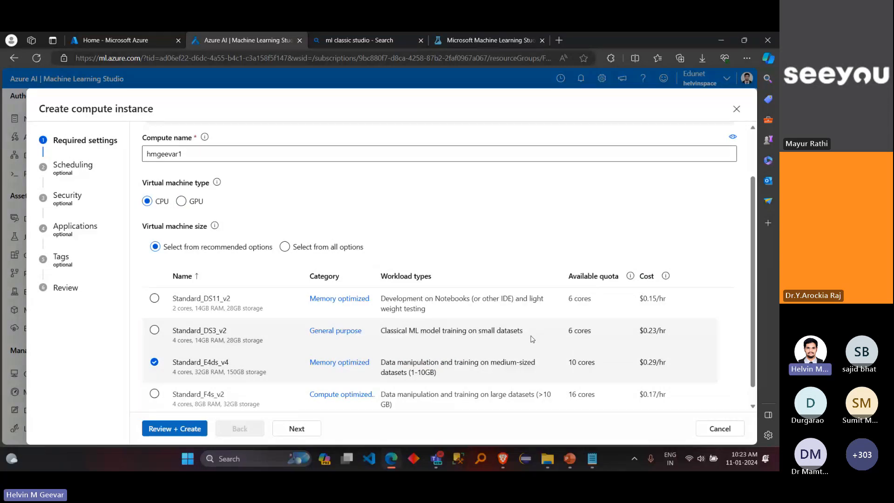
{"action": "scroll", "coordinate": [533, 338], "scroll_direction": "down", "scroll_amount": 1}
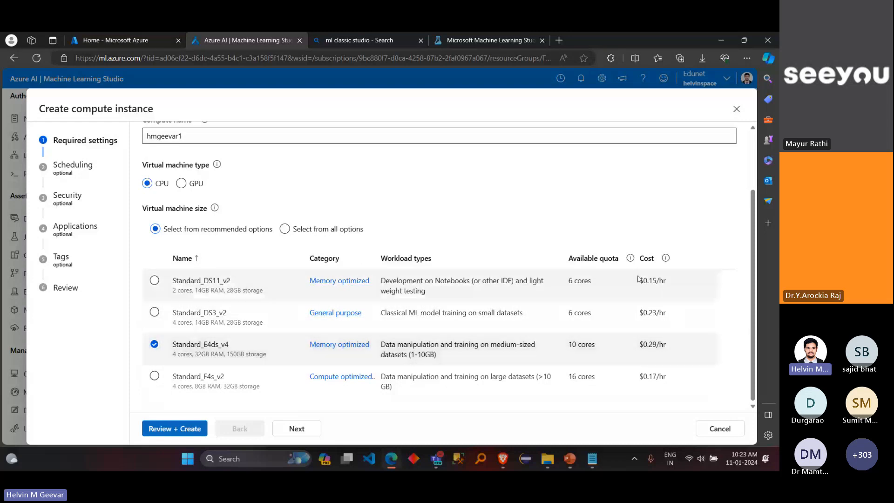
Step: Show all CPU virtual machine sizes, try both name sort orders, and examine the sizes' specifications, quotas and costs
{"action": "left_click", "coordinate": [358, 231]}
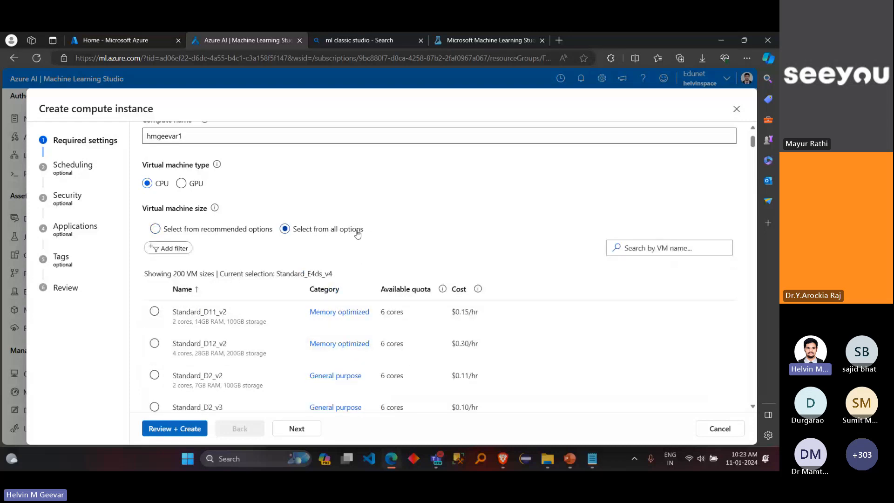
{"action": "left_click", "coordinate": [199, 289]}
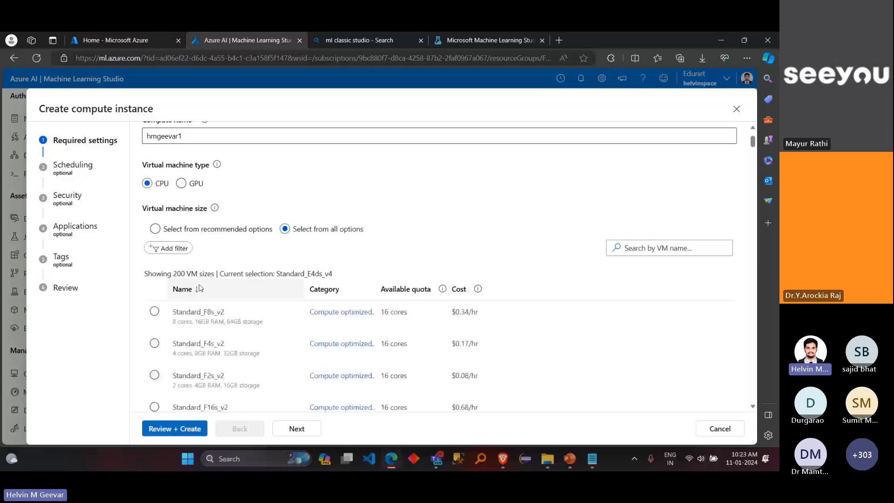
{"action": "left_click", "coordinate": [200, 289]}
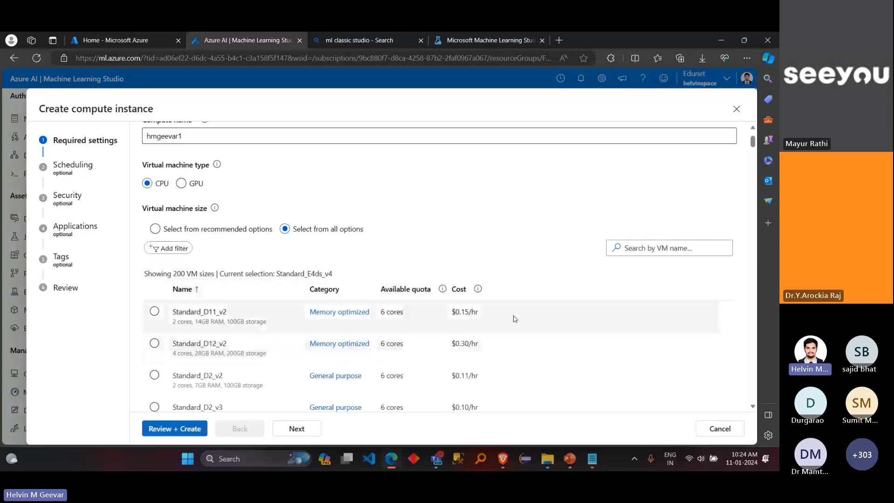
{"action": "scroll", "coordinate": [529, 265], "scroll_direction": "down", "scroll_amount": 1}
{"action": "scroll", "coordinate": [530, 265], "scroll_direction": "down", "scroll_amount": 1}
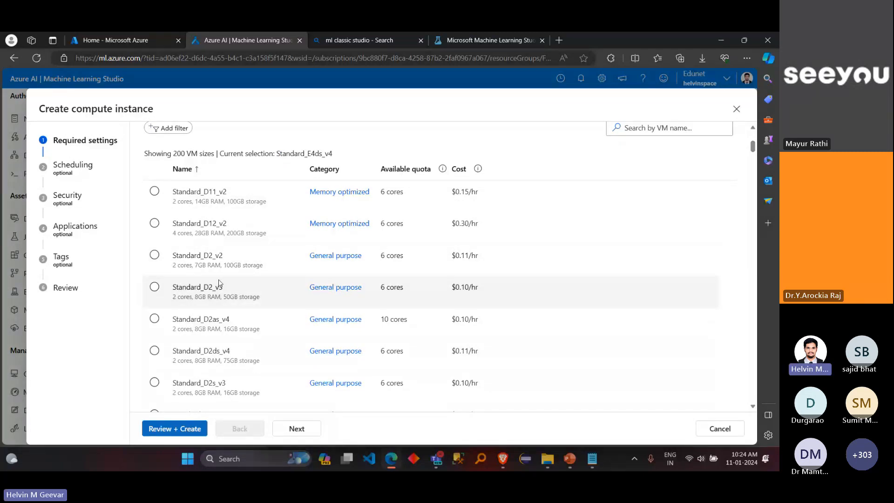
{"action": "scroll", "coordinate": [257, 322], "scroll_direction": "down", "scroll_amount": 1}
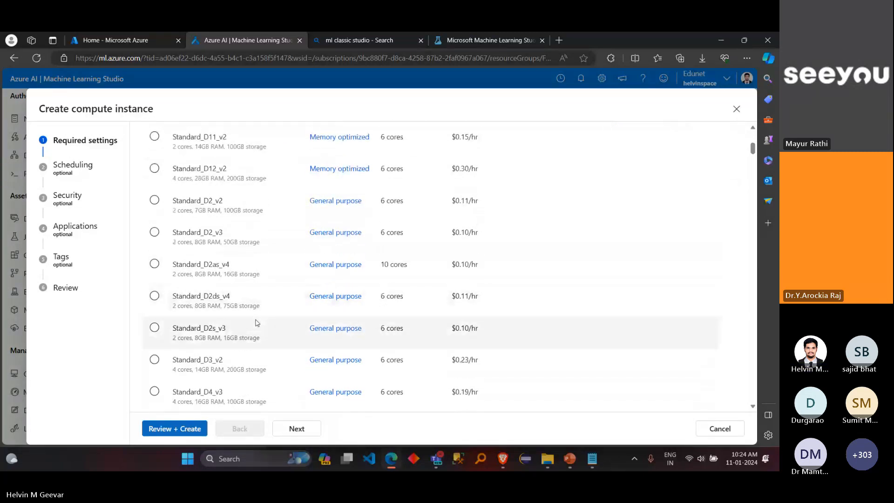
{"action": "scroll", "coordinate": [257, 323], "scroll_direction": "down", "scroll_amount": 3}
{"action": "scroll", "coordinate": [256, 323], "scroll_direction": "down", "scroll_amount": 2}
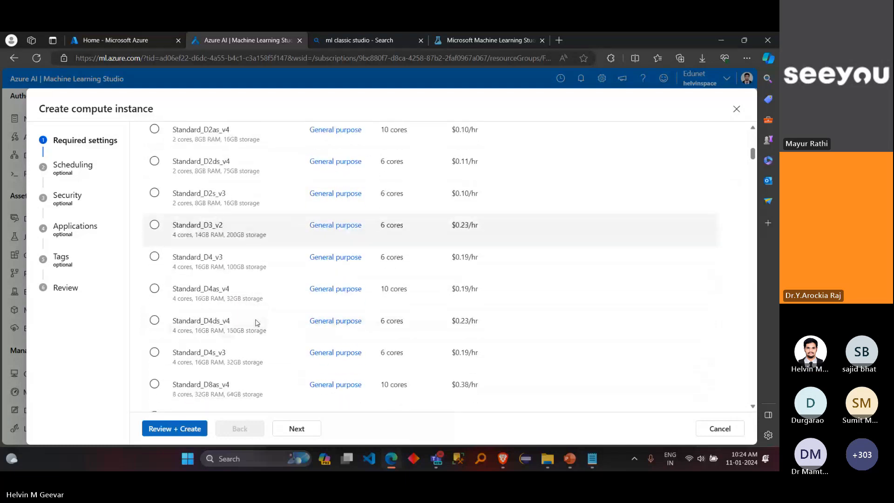
{"action": "scroll", "coordinate": [255, 321], "scroll_direction": "up", "scroll_amount": 4}
{"action": "scroll", "coordinate": [256, 319], "scroll_direction": "up", "scroll_amount": 3}
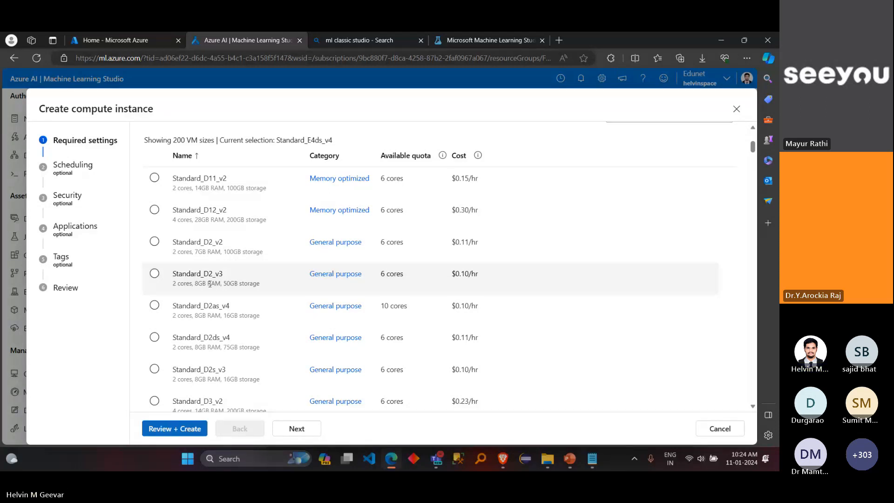
{"action": "scroll", "coordinate": [251, 303], "scroll_direction": "down", "scroll_amount": 5}
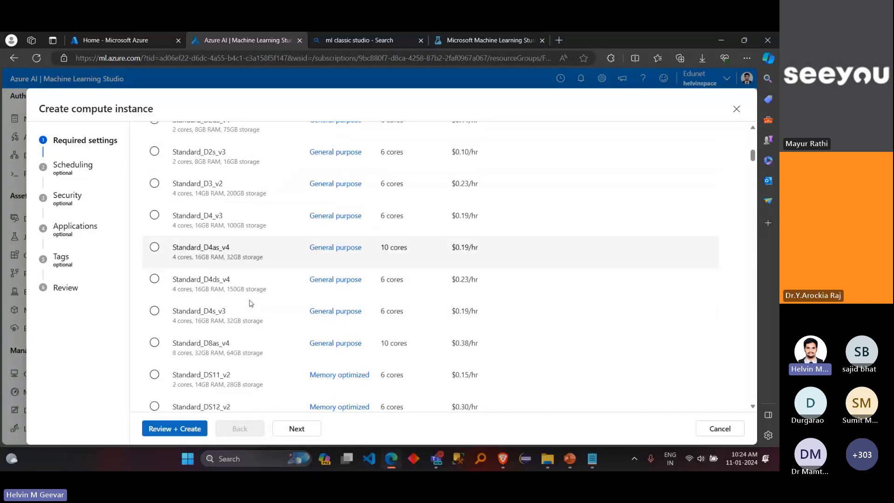
{"action": "scroll", "coordinate": [251, 304], "scroll_direction": "down", "scroll_amount": 5}
{"action": "scroll", "coordinate": [251, 304], "scroll_direction": "up", "scroll_amount": 8}
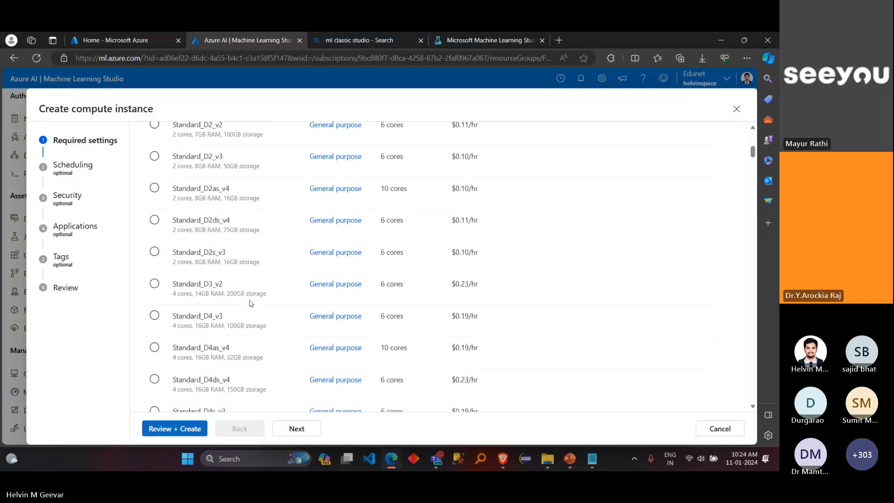
{"action": "scroll", "coordinate": [251, 303], "scroll_direction": "up", "scroll_amount": 10}
Step: Return to the recommended virtual machine sizes and select Standard_DS11_v2
{"action": "left_click", "coordinate": [226, 289]}
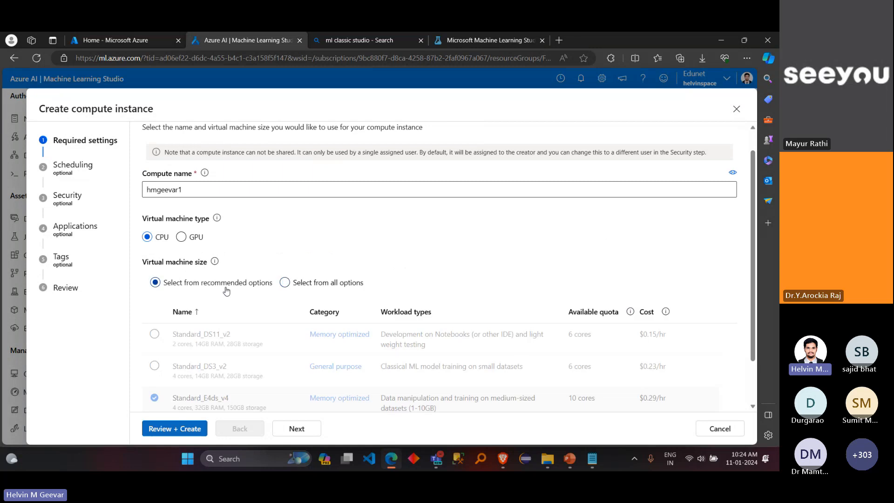
{"action": "scroll", "coordinate": [227, 291], "scroll_direction": "down", "scroll_amount": 1}
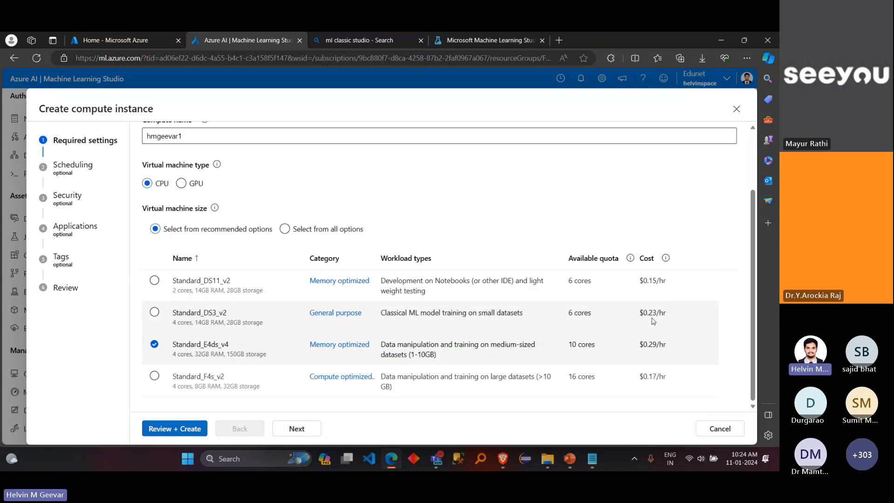
{"action": "left_click", "coordinate": [155, 280]}
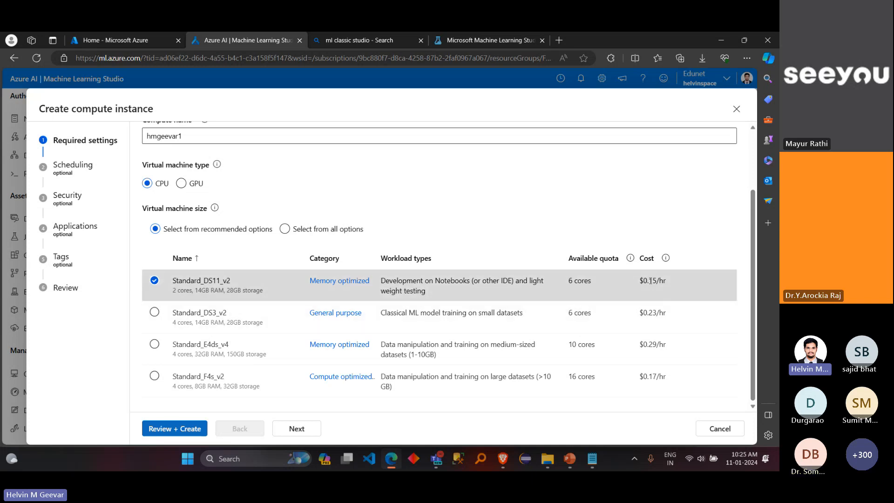
{"action": "mouse_move", "coordinate": [655, 279]}
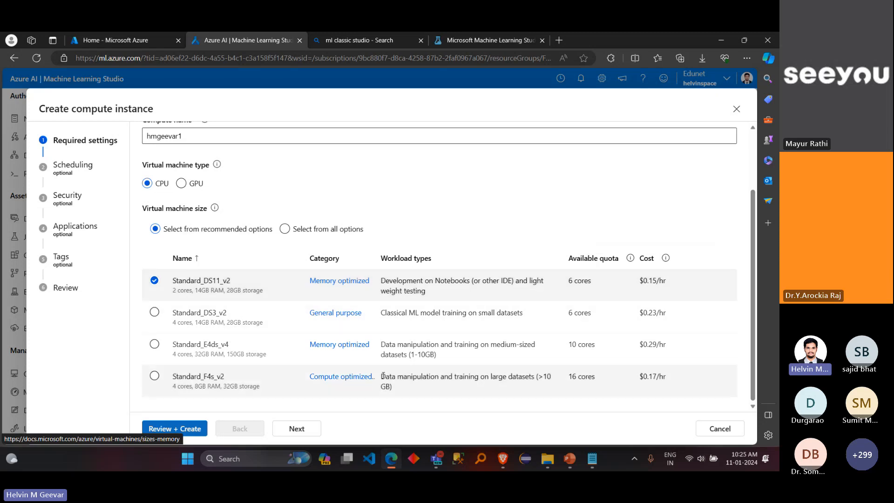
Step: Switch to the Microsoft Teams meeting and send "Standard DS11_V2" in the meeting chat
{"action": "mouse_move", "coordinate": [437, 459]}
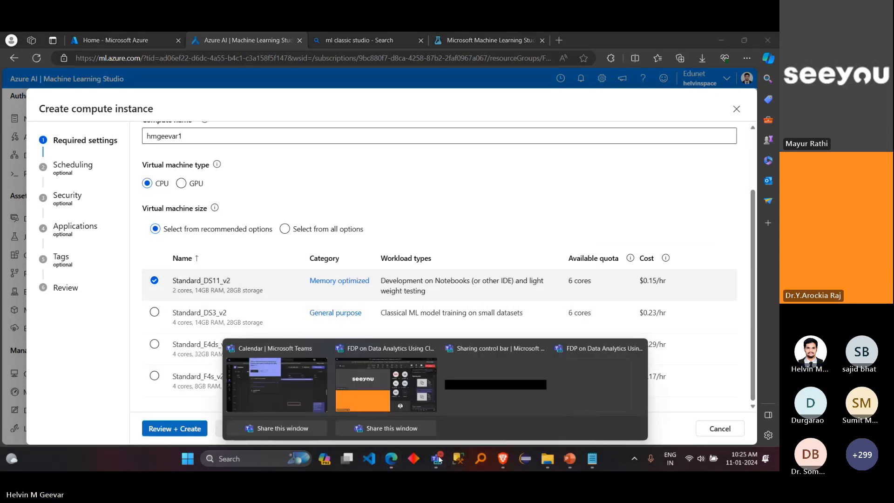
{"action": "left_click", "coordinate": [389, 409]}
{"action": "type", "text": "Stan"}
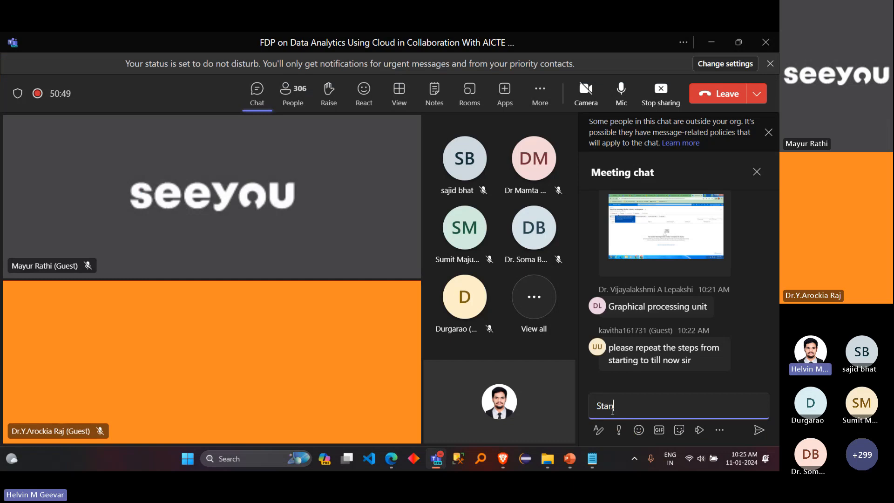
{"action": "type", "text": "dard D11"}
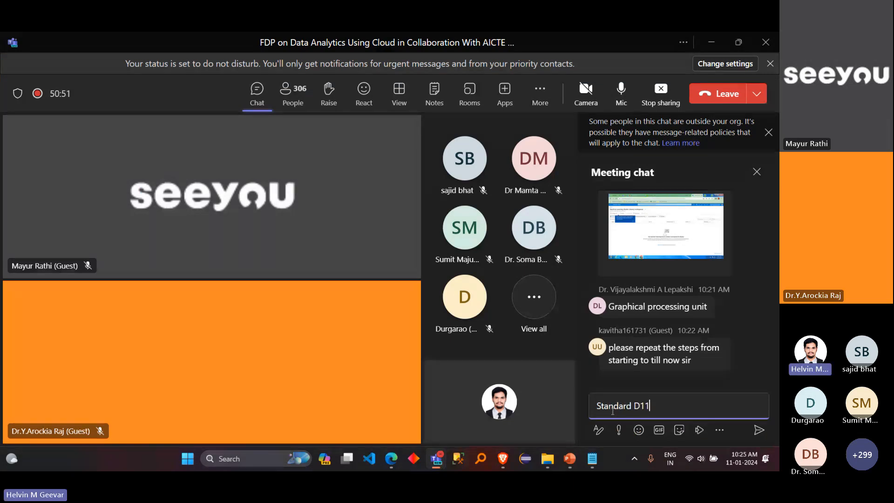
{"action": "key", "text": "Left"}
{"action": "key", "text": "Left"}
{"action": "type", "text": "S"}
{"action": "key", "text": "Right"}
{"action": "key", "text": "Right"}
{"action": "type", "text": "_V2"}
{"action": "key", "text": "alt+Tab"}
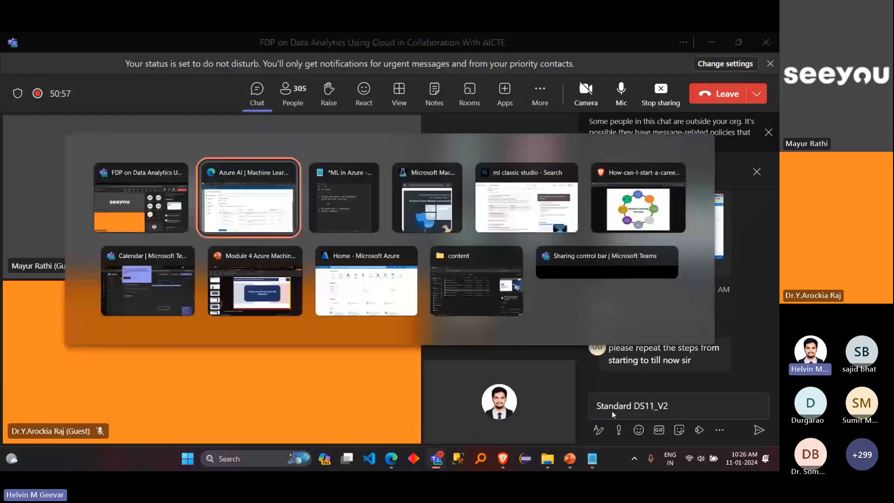
{"action": "key", "text": "alt+Tab"}
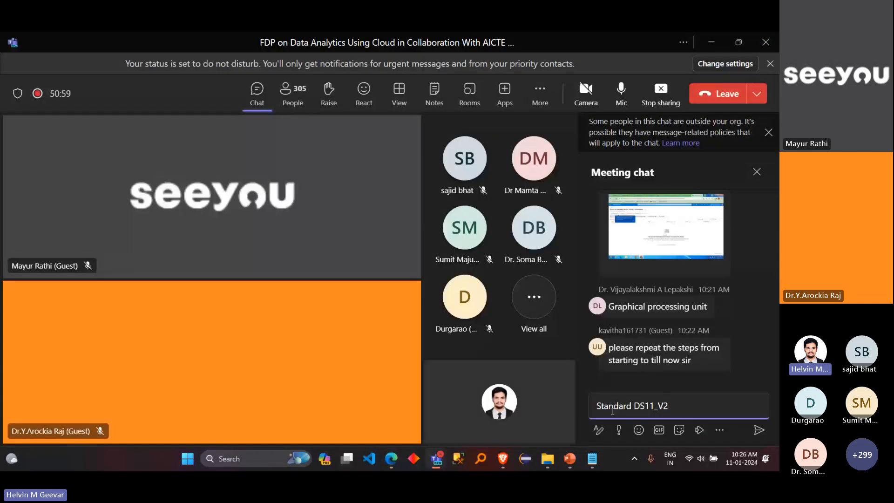
{"action": "key", "text": "Return"}
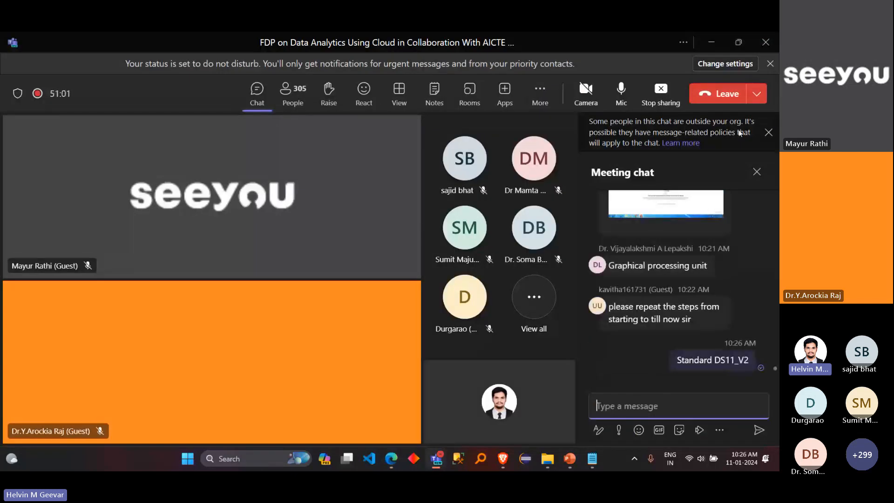
Step: Switch back to the studio in the browser, select the Standard_DS3_v2 size, and continue to the Scheduling settings
{"action": "key", "text": "alt+Tab"}
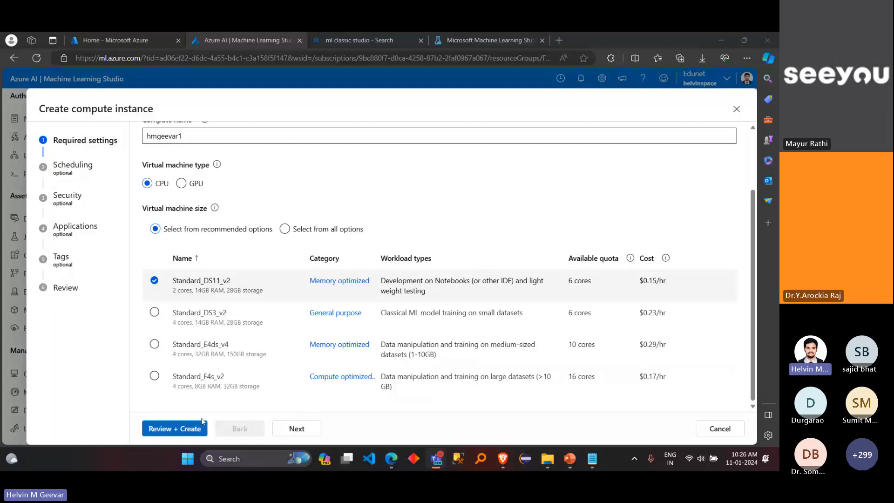
{"action": "left_click", "coordinate": [288, 316]}
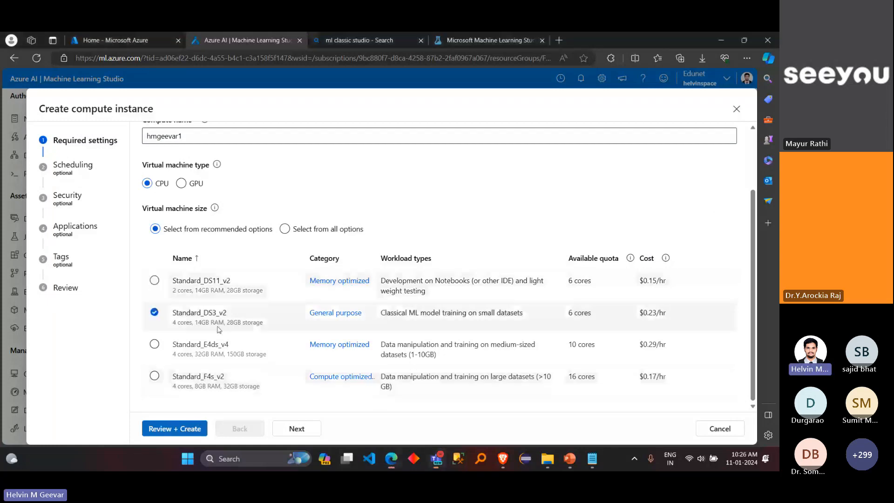
{"action": "left_click", "coordinate": [305, 429]}
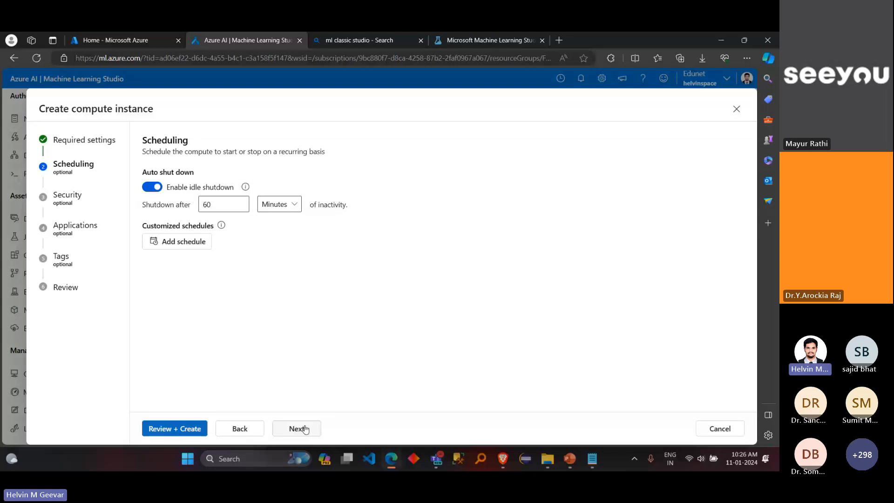
Step: Go back to the required settings and review the compute name, virtual machine type and selected size
{"action": "left_click", "coordinate": [256, 426]}
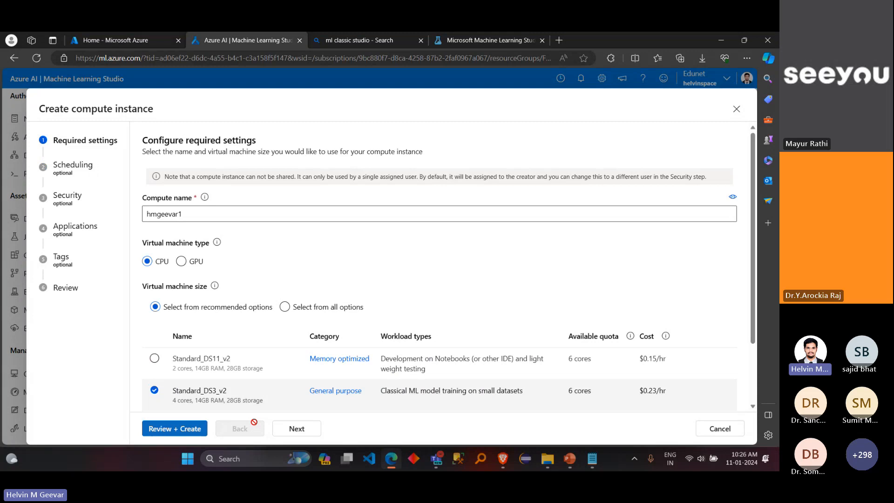
{"action": "scroll", "coordinate": [315, 274], "scroll_direction": "down", "scroll_amount": 2}
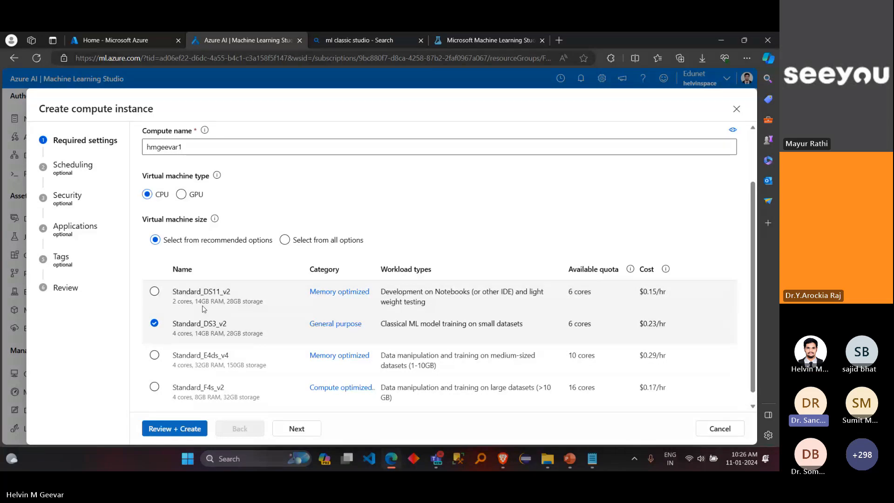
{"action": "scroll", "coordinate": [204, 309], "scroll_direction": "down", "scroll_amount": 1}
{"action": "scroll", "coordinate": [204, 309], "scroll_direction": "up", "scroll_amount": 2}
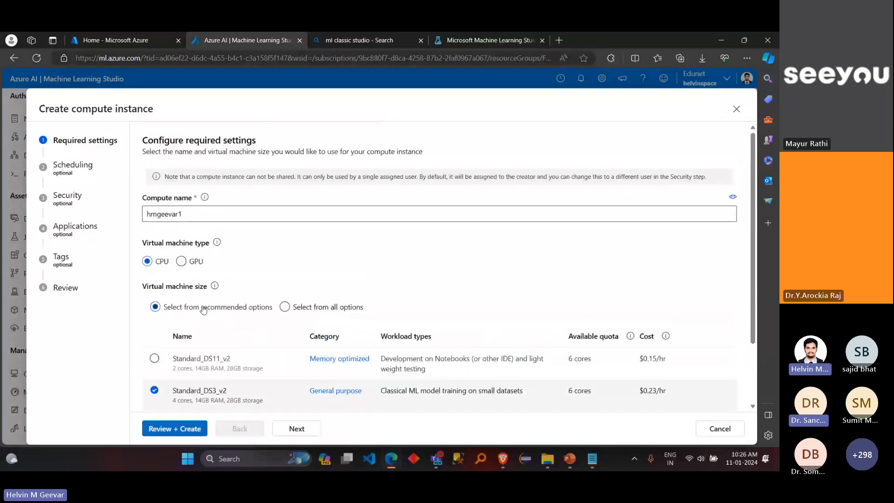
{"action": "double_click", "coordinate": [145, 210]}
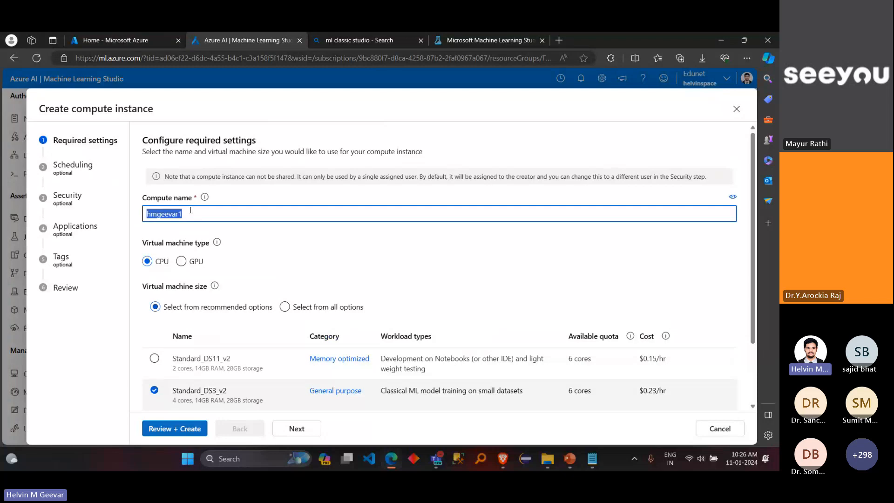
{"action": "left_click", "coordinate": [186, 215]}
{"action": "left_click_drag", "start_coordinate": [187, 214], "coordinate": [145, 215]}
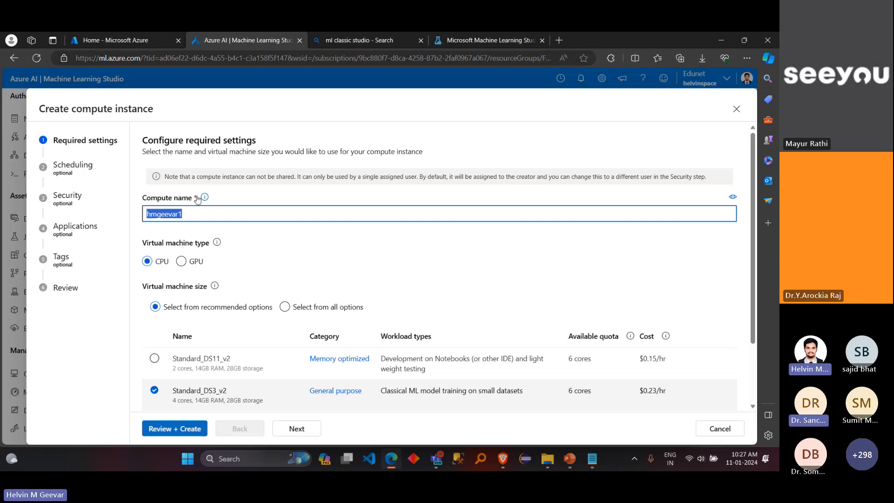
{"action": "left_click", "coordinate": [242, 232]}
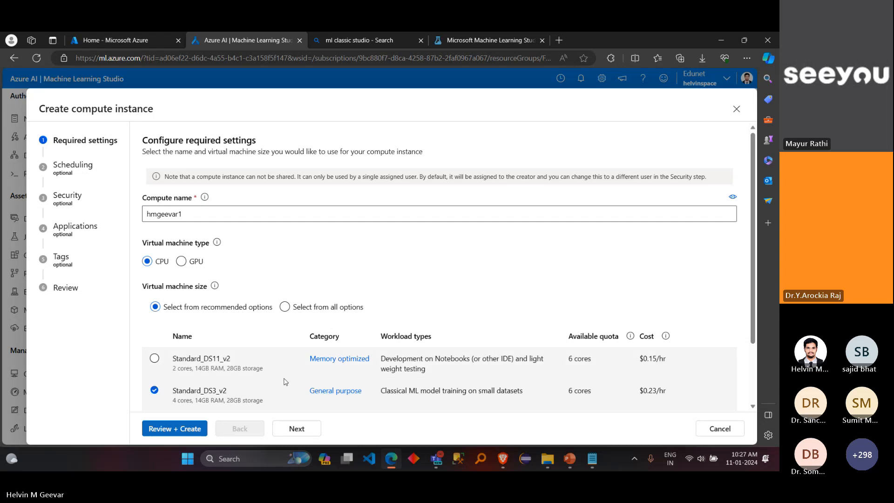
Step: Continue through the Scheduling, Security, Applications and Tags settings with their defaults and check the virtual machine size in the review
{"action": "left_click", "coordinate": [296, 428]}
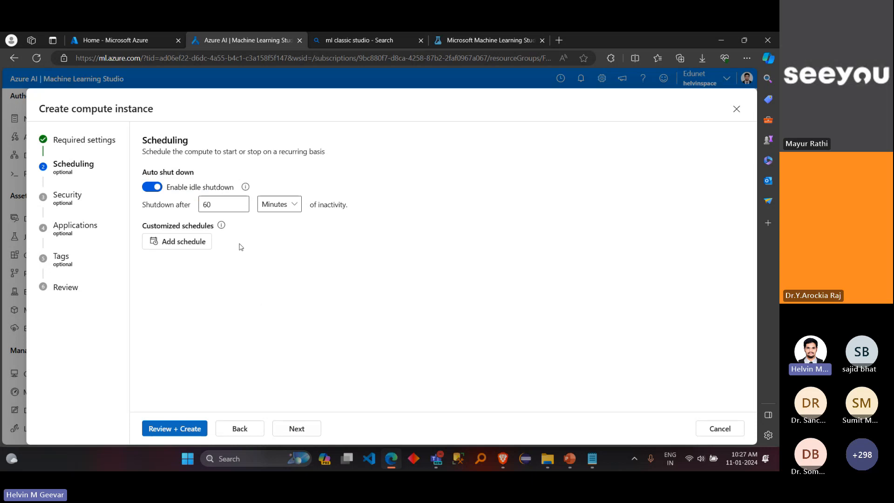
{"action": "left_click", "coordinate": [300, 434]}
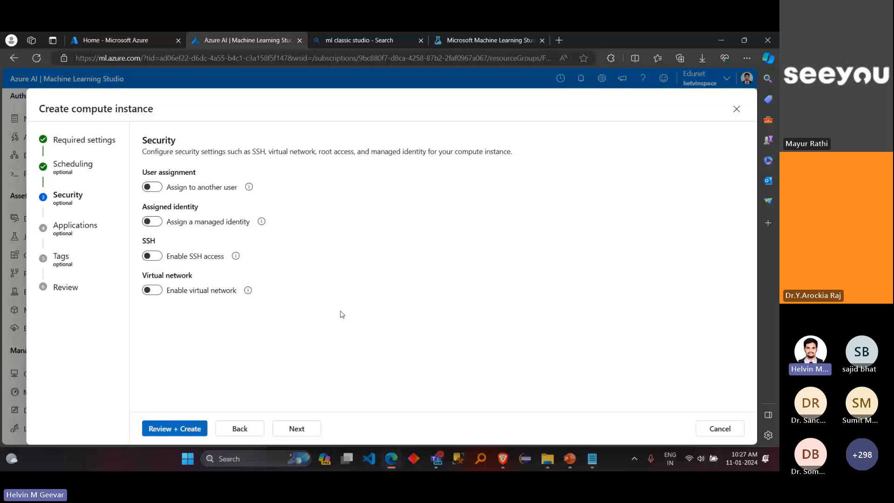
{"action": "left_click", "coordinate": [286, 427]}
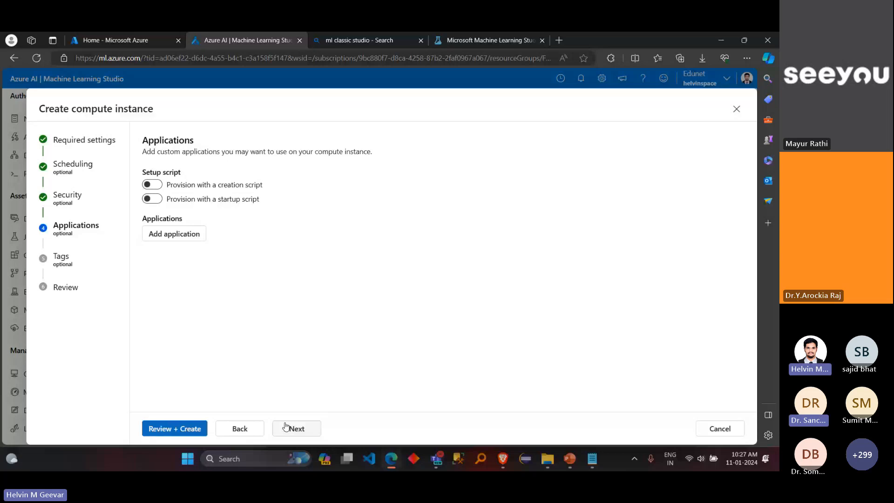
{"action": "left_click", "coordinate": [286, 426]}
{"action": "left_click", "coordinate": [286, 427]}
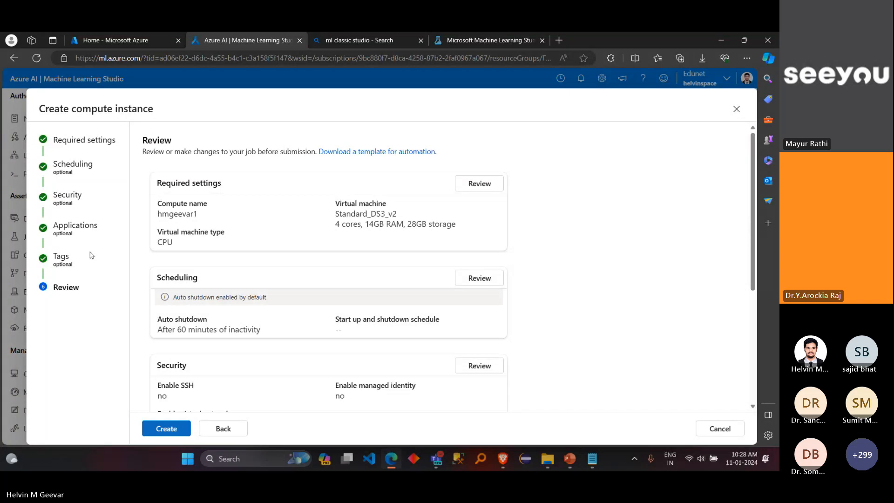
{"action": "left_click_drag", "start_coordinate": [372, 214], "coordinate": [397, 214]}
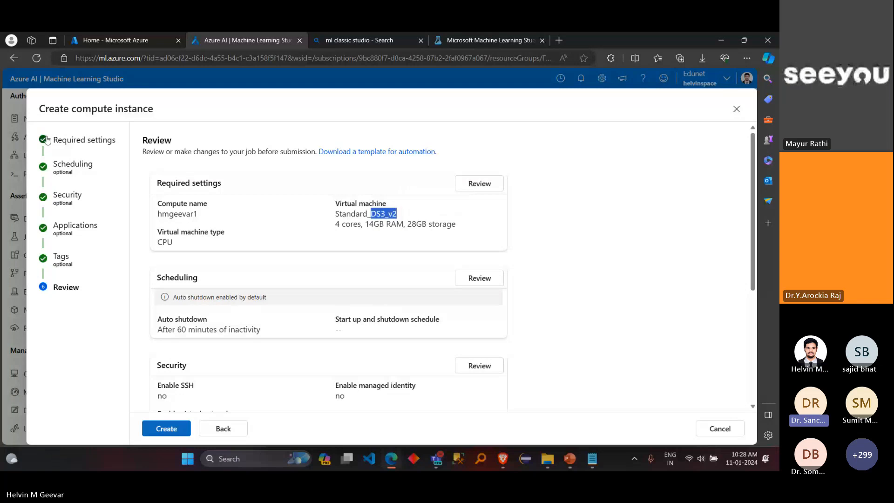
Step: Go back to the required settings and change the virtual machine size to Standard_DS11_v2
{"action": "left_click", "coordinate": [216, 428]}
{"action": "double_click", "coordinate": [216, 429]}
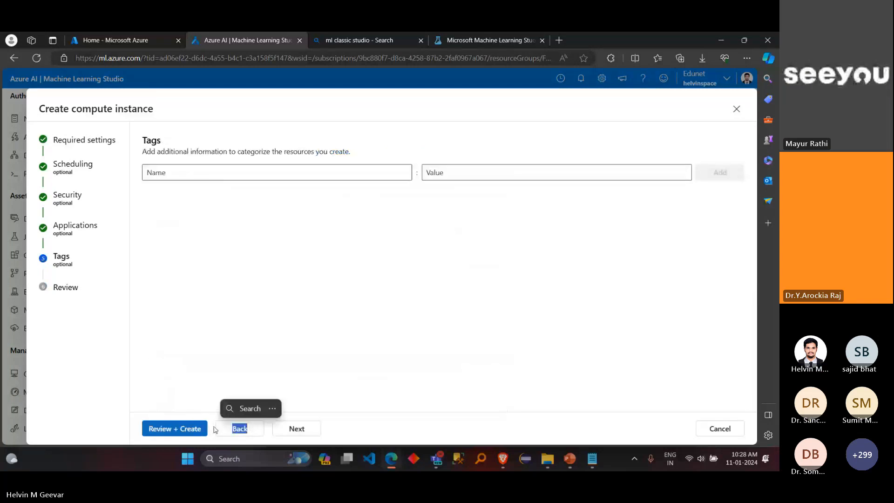
{"action": "left_click", "coordinate": [233, 429]}
{"action": "left_click", "coordinate": [238, 429]}
{"action": "left_click", "coordinate": [241, 430]}
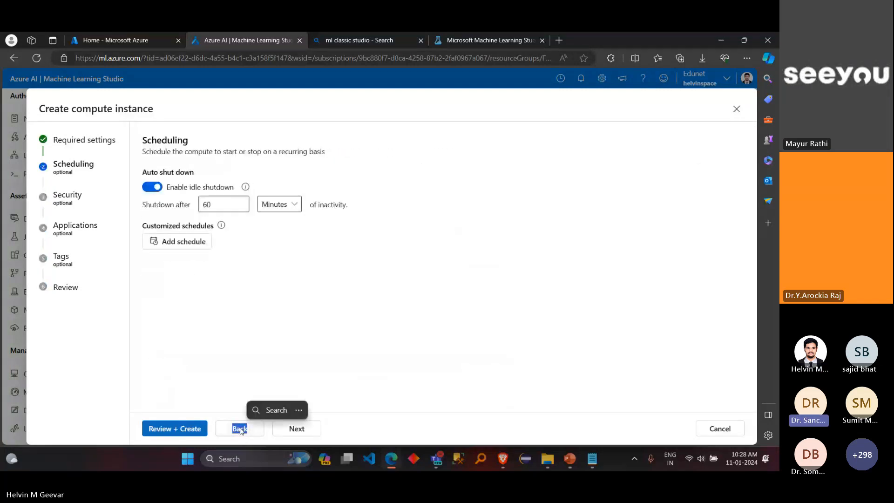
{"action": "left_click", "coordinate": [241, 431]}
{"action": "scroll", "coordinate": [419, 355], "scroll_direction": "down", "scroll_amount": 2}
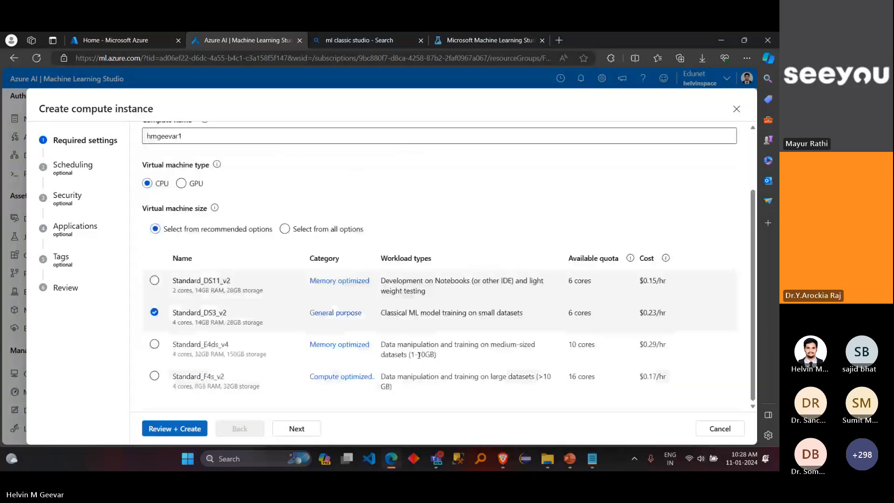
{"action": "left_click", "coordinate": [155, 282]}
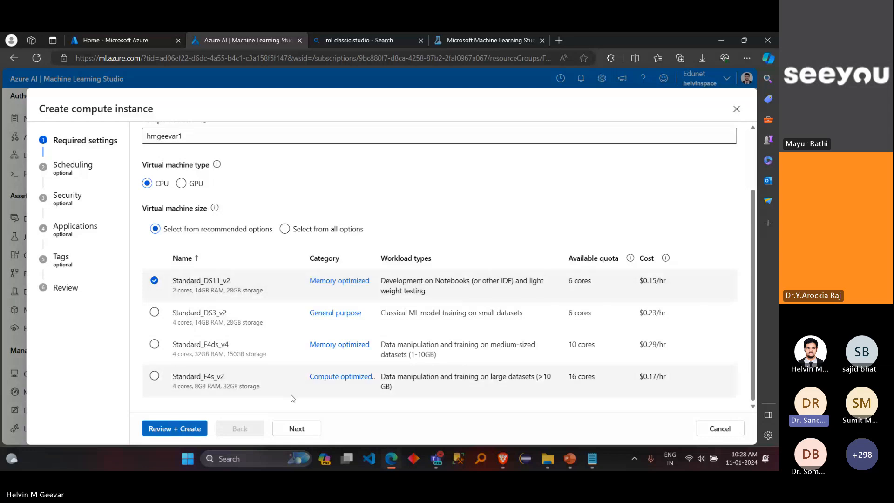
Step: Proceed to the review, check the compute instance's settings, and create the instance
{"action": "left_click", "coordinate": [295, 428]}
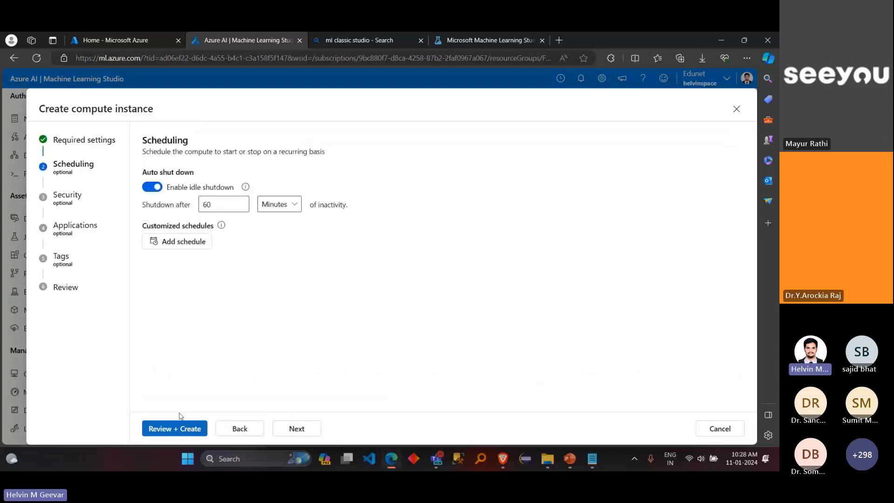
{"action": "left_click", "coordinate": [176, 430]}
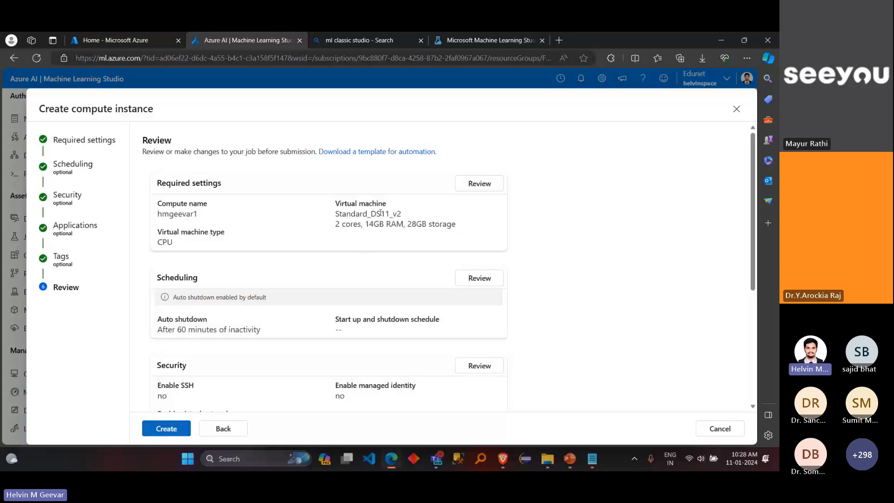
{"action": "scroll", "coordinate": [384, 274], "scroll_direction": "down", "scroll_amount": 4}
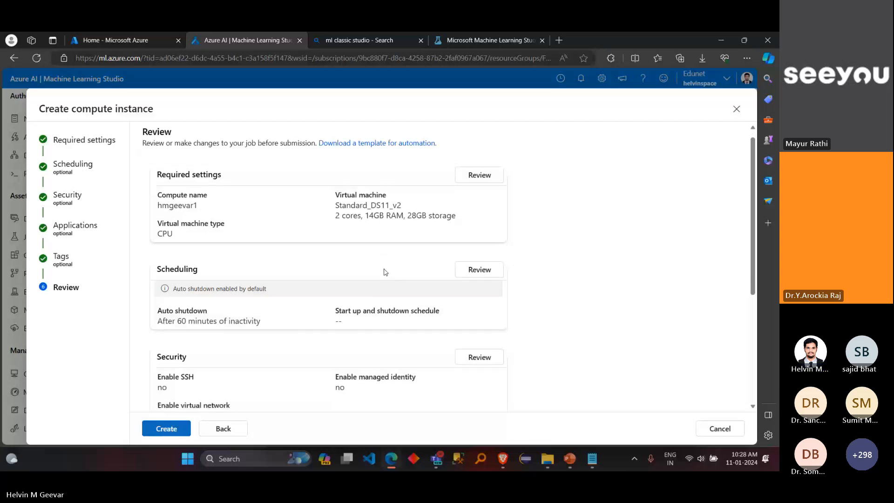
{"action": "left_click", "coordinate": [181, 429]}
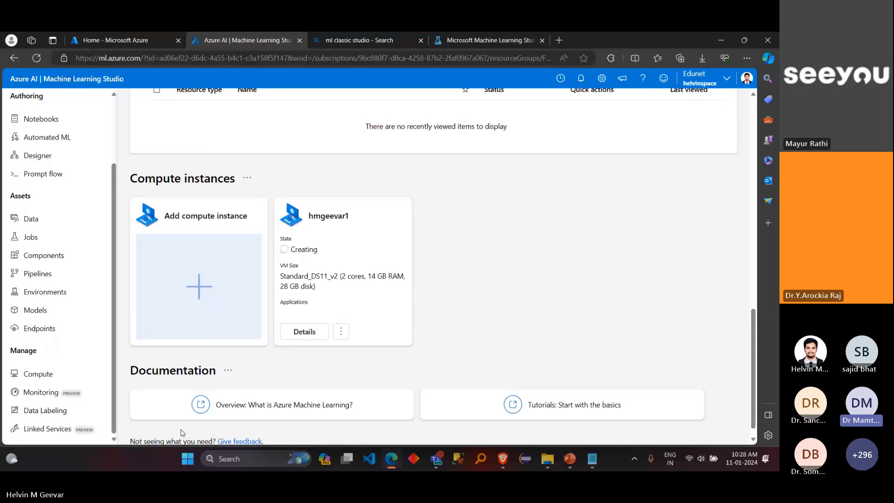
Step: Switch to the Microsoft Teams meeting, mute all attendees from the participants list, and return to the studio
{"action": "mouse_move", "coordinate": [438, 460]}
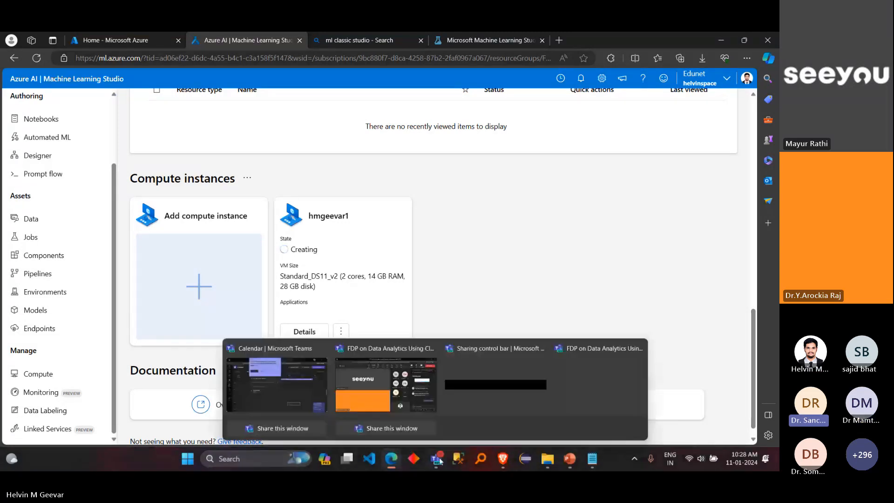
{"action": "left_click", "coordinate": [387, 385]}
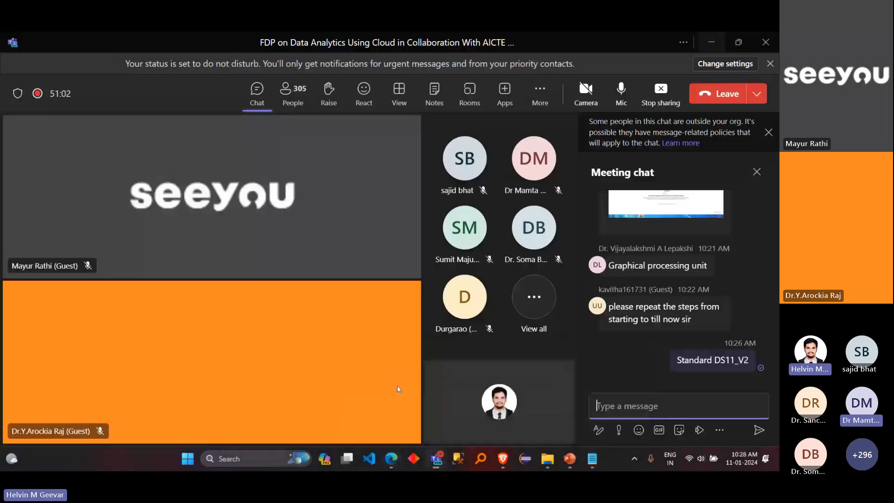
{"action": "left_click", "coordinate": [293, 93]}
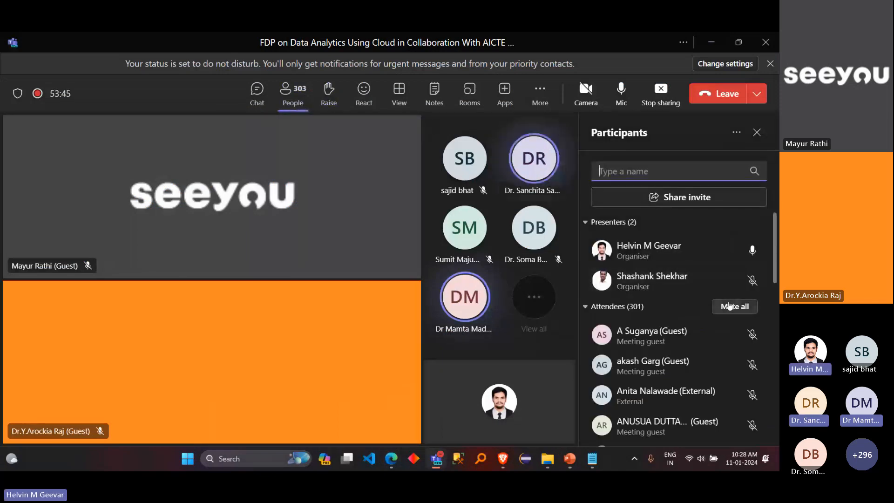
{"action": "left_click", "coordinate": [730, 306]}
{"action": "left_click", "coordinate": [485, 265]}
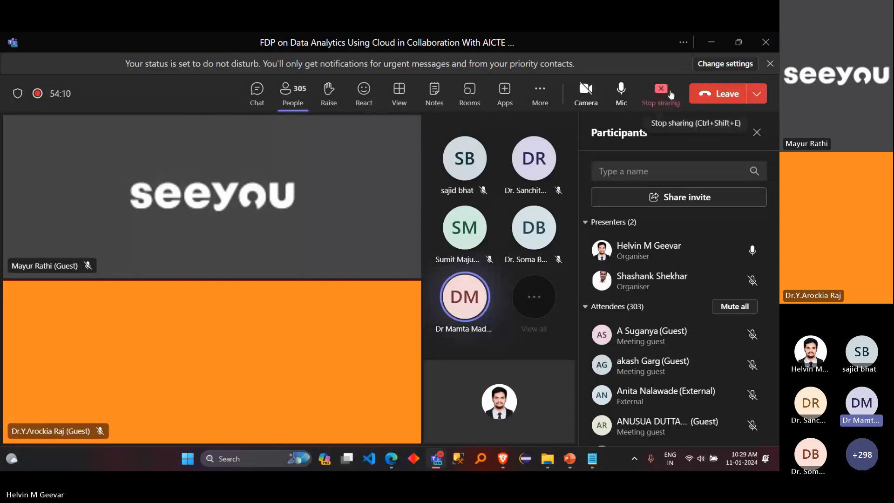
{"action": "left_click", "coordinate": [704, 49]}
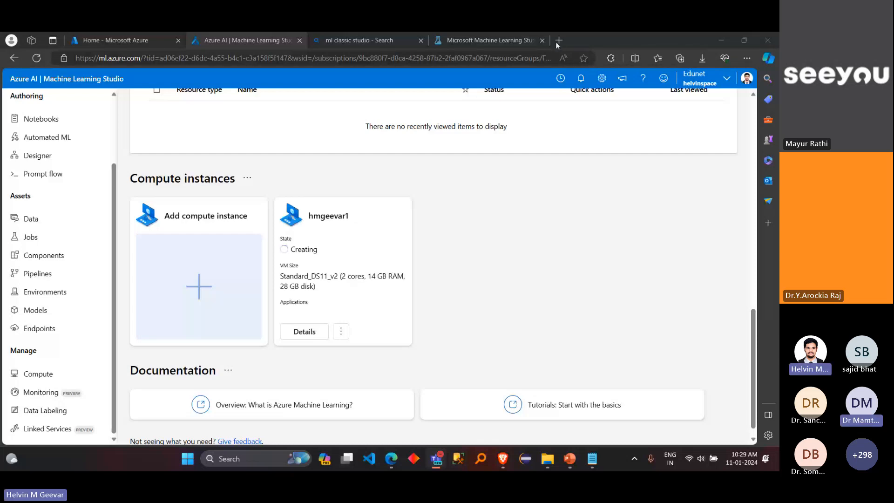
Step: Open the form for another compute instance, compare the recommended CPU sizes and hourly costs, and close it without creating anything
{"action": "left_click", "coordinate": [224, 280]}
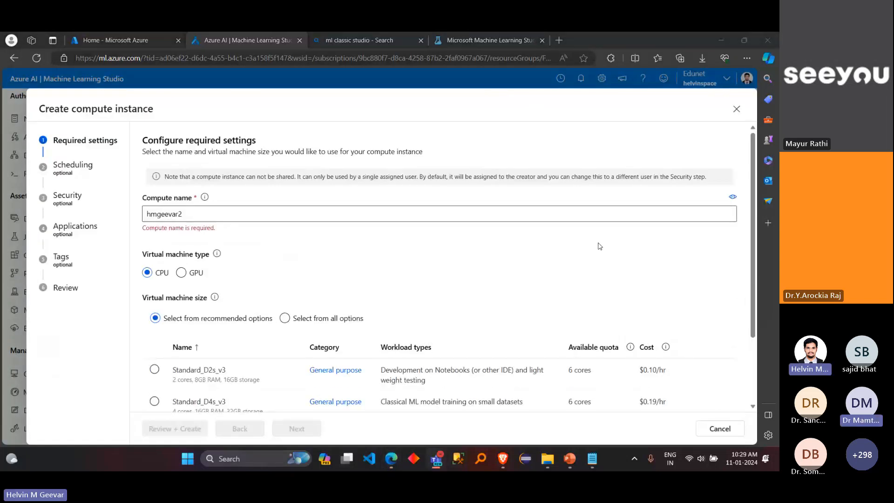
{"action": "scroll", "coordinate": [401, 245], "scroll_direction": "down", "scroll_amount": 2}
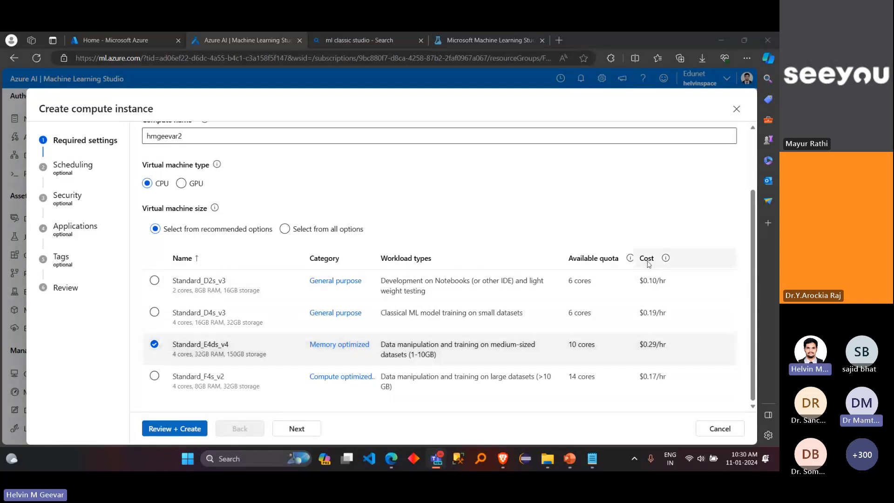
{"action": "mouse_move", "coordinate": [653, 347]}
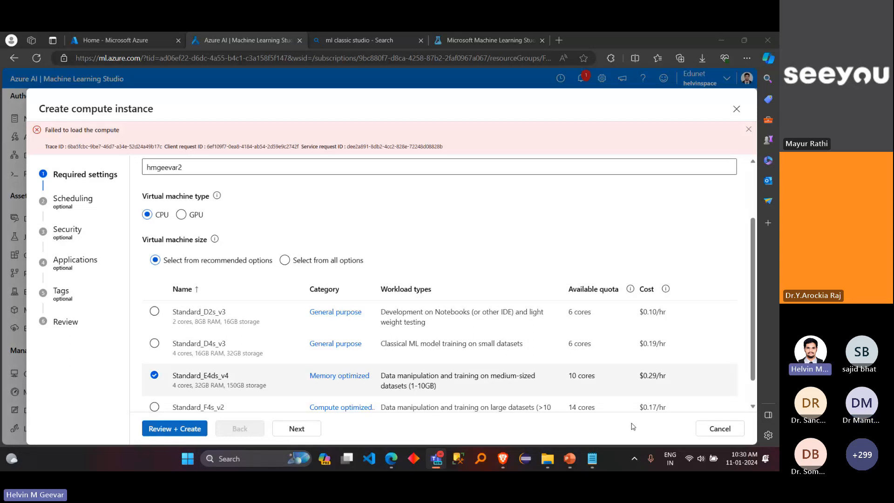
{"action": "left_click", "coordinate": [737, 110]}
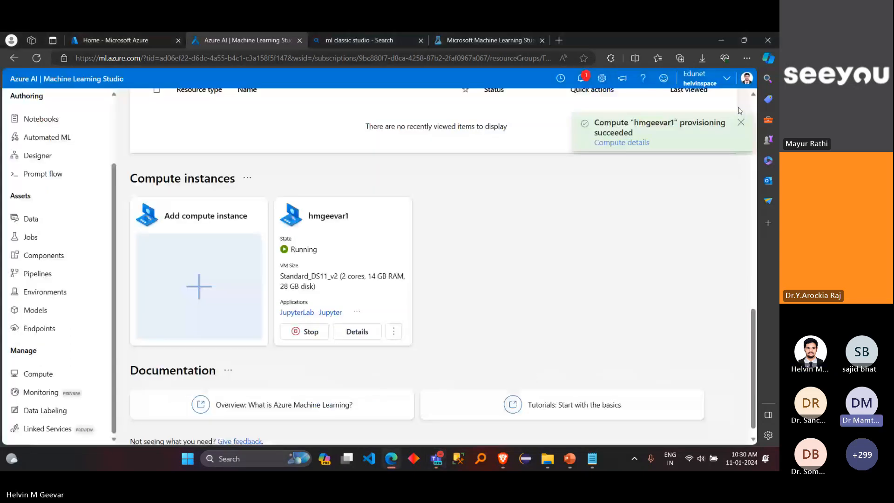
Step: Switch to the Teams meeting, mute all attendees again, and minimize the meeting window
{"action": "mouse_move", "coordinate": [439, 462]}
{"action": "left_click", "coordinate": [393, 395]}
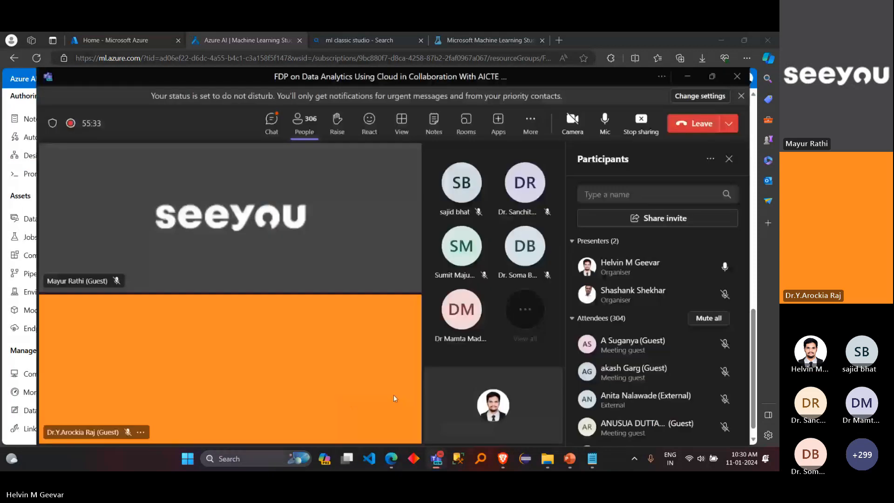
{"action": "left_click", "coordinate": [730, 307]}
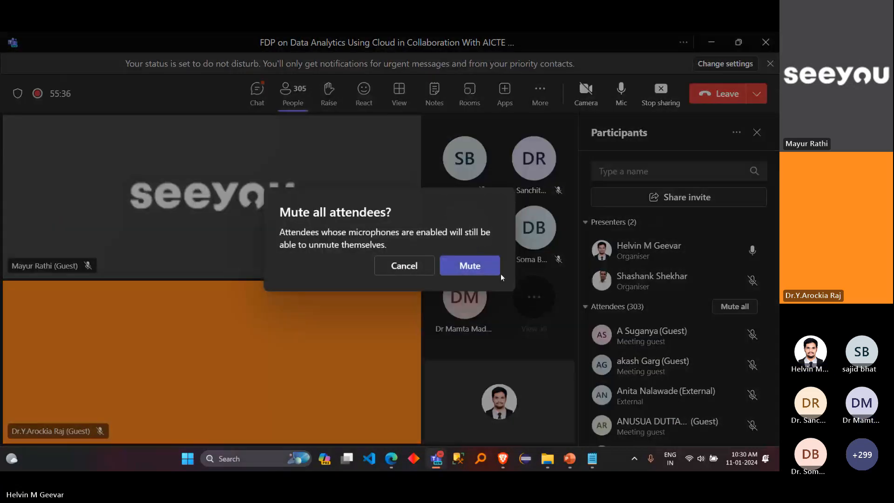
{"action": "left_click", "coordinate": [495, 270]}
{"action": "left_click", "coordinate": [711, 43]}
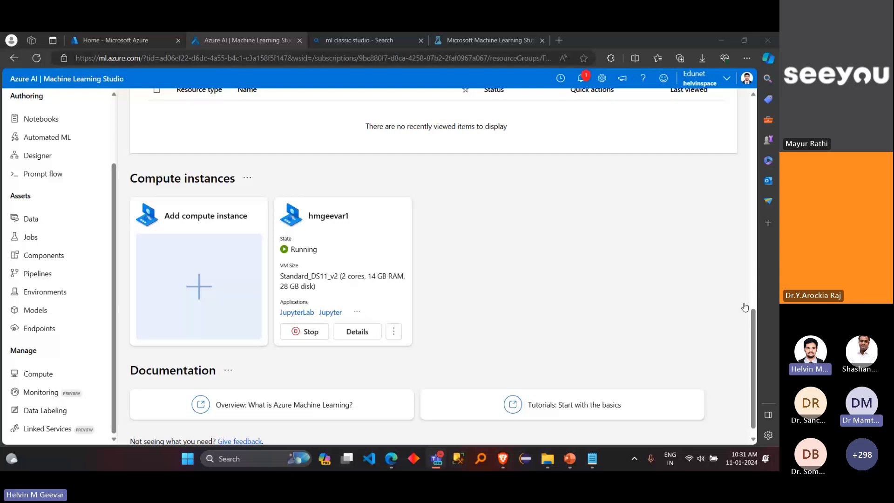
Step: Bring the Teams meeting back up, mute every attendee once more, and return to the workspace's home page
{"action": "scroll", "coordinate": [668, 219], "scroll_direction": "up", "scroll_amount": 1}
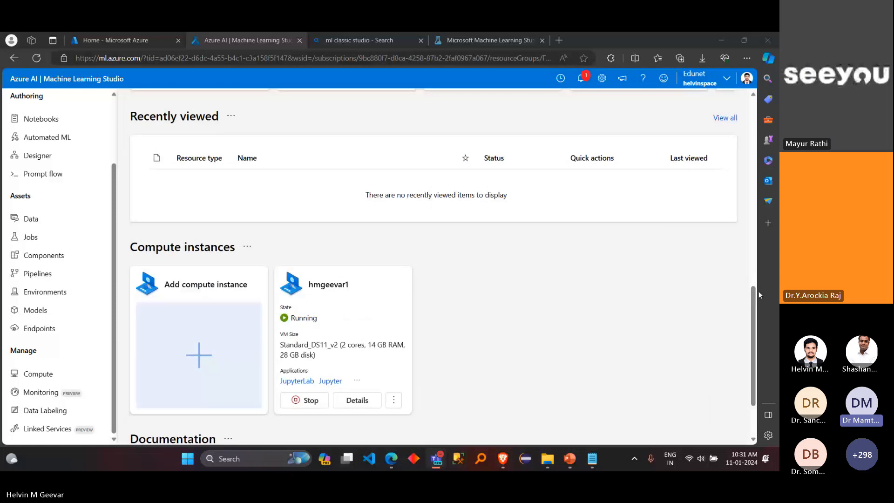
{"action": "left_click", "coordinate": [766, 302]}
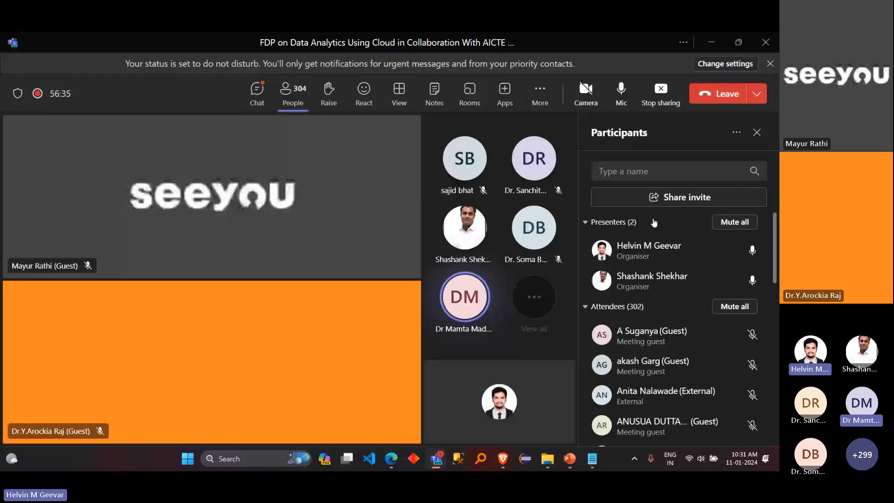
{"action": "left_click", "coordinate": [730, 306]}
{"action": "left_click", "coordinate": [469, 269]}
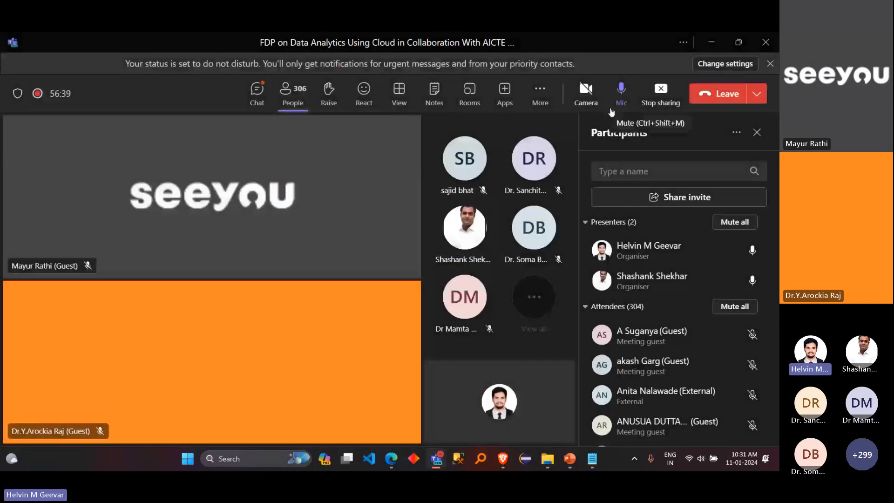
{"action": "left_click", "coordinate": [707, 45]}
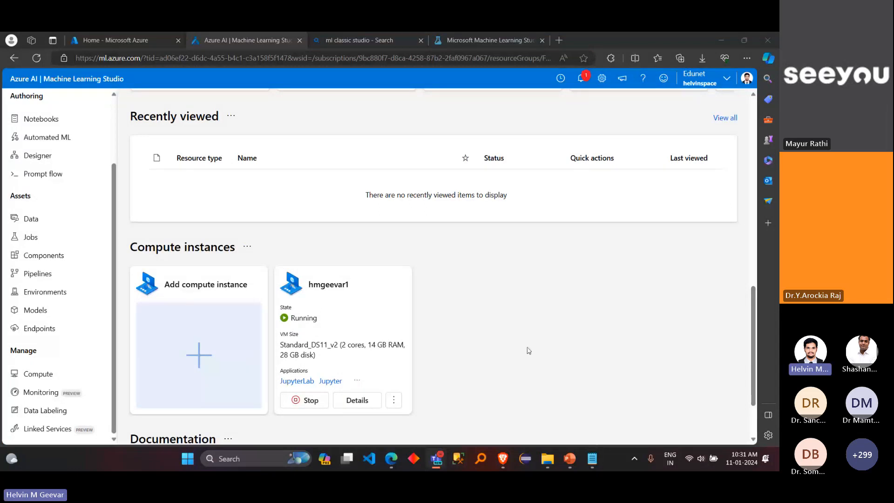
Step: Switch to the "ML in Azure" note in Notepad and start a new list item "3." below "create compute"
{"action": "scroll", "coordinate": [528, 350], "scroll_direction": "up", "scroll_amount": 10}
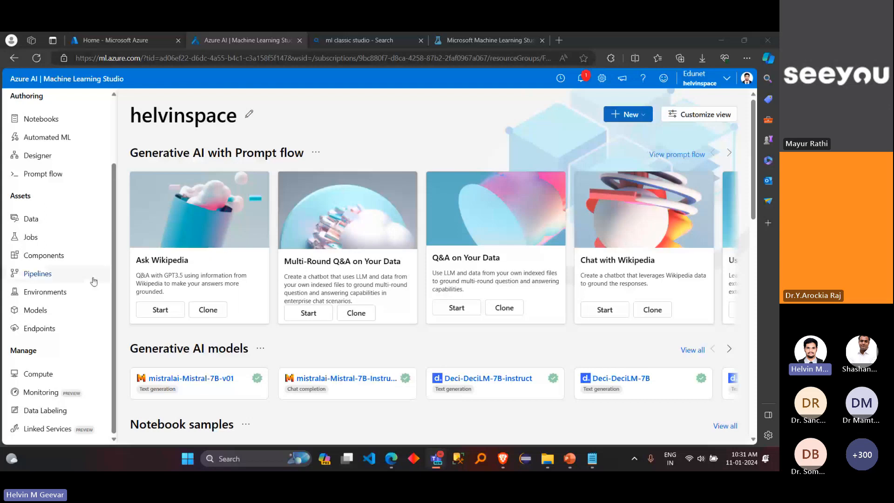
{"action": "scroll", "coordinate": [87, 242], "scroll_direction": "up", "scroll_amount": 3}
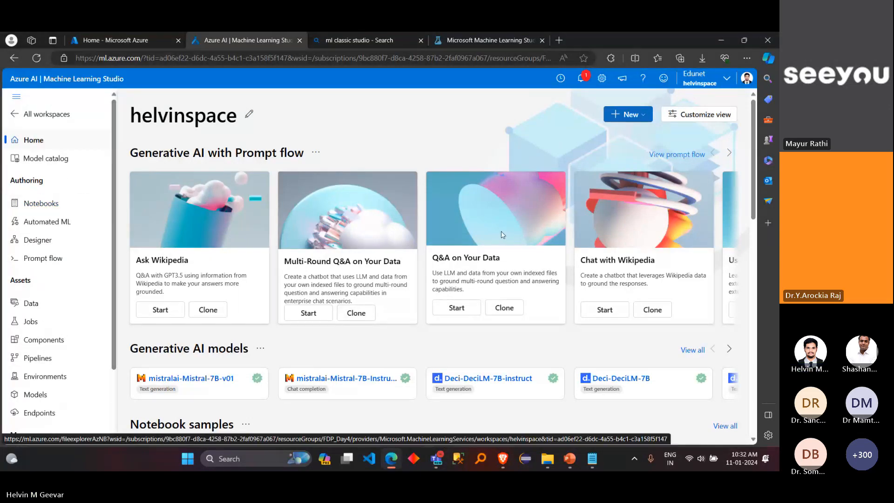
{"action": "left_click", "coordinate": [593, 459]}
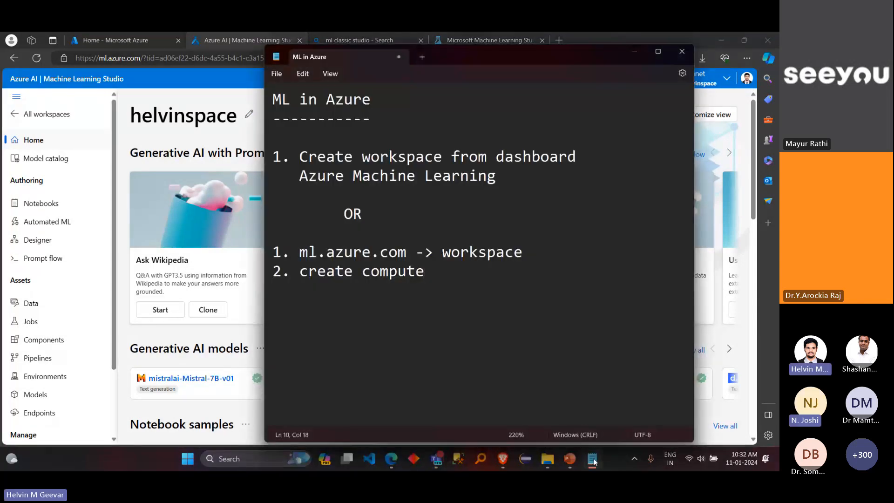
{"action": "key", "text": "Return"}
{"action": "type", "text": "3."}
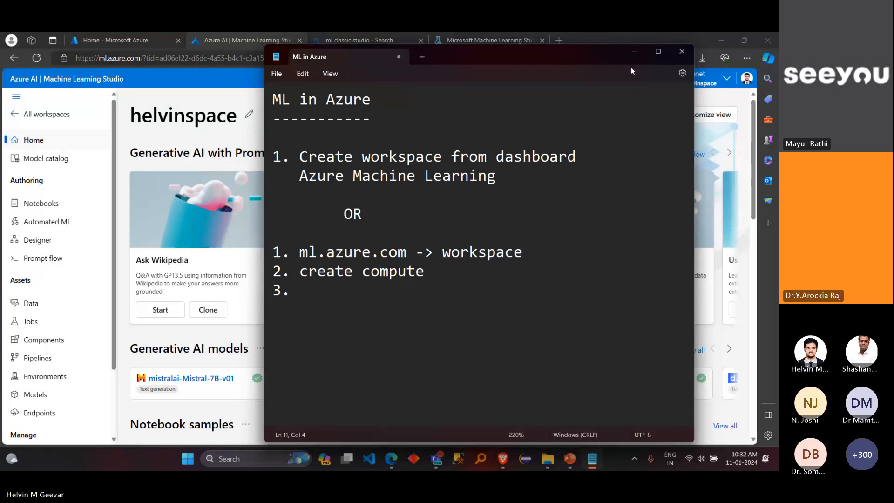
Step: Minimize the note and leave the current workspace for the Azure Machine Learning Studio's home page listing recent workspaces
{"action": "left_click", "coordinate": [633, 51]}
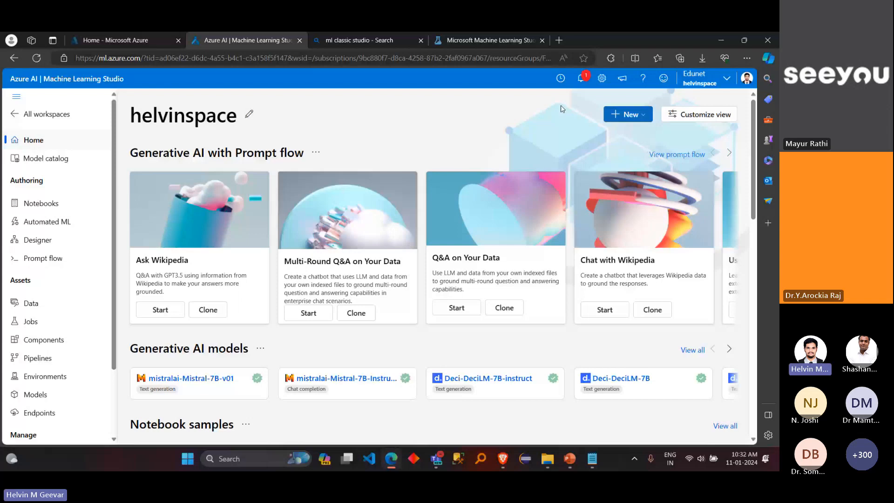
{"action": "left_click", "coordinate": [60, 116]}
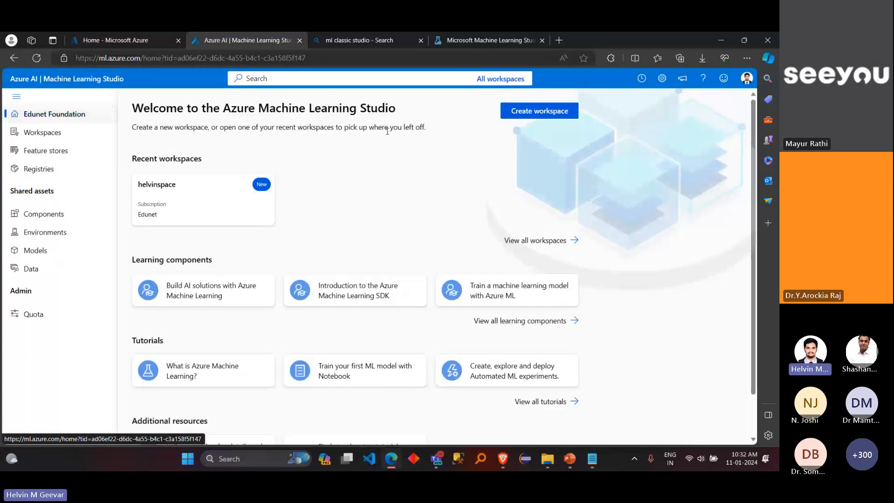
Step: Start a new workspace and examine the available resource groups and regions in its creation form
{"action": "left_click", "coordinate": [547, 114]}
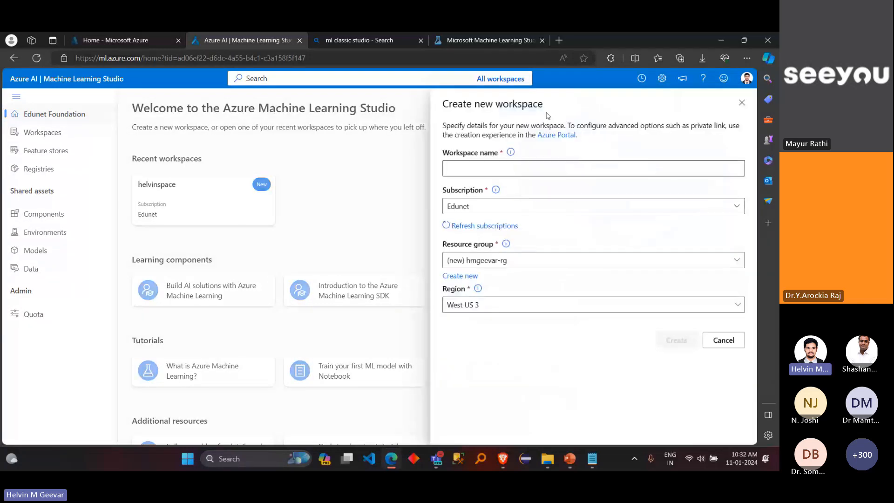
{"action": "left_click", "coordinate": [563, 263]}
{"action": "left_click", "coordinate": [563, 262]}
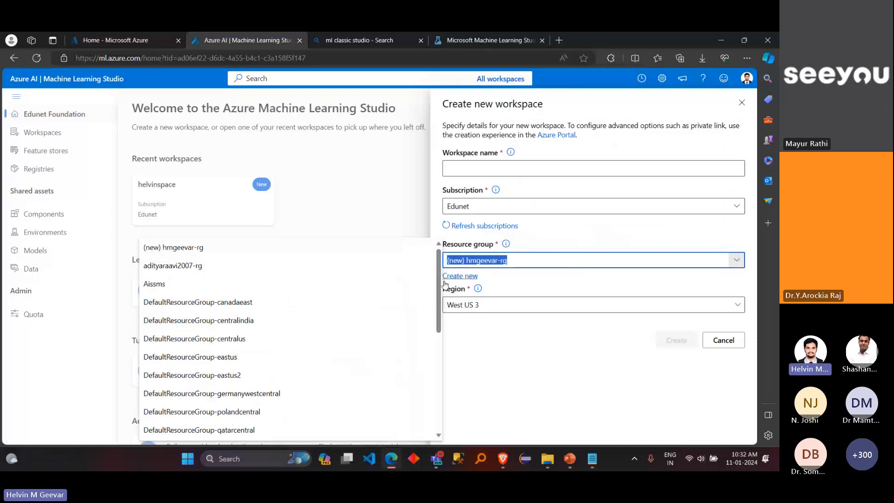
{"action": "left_click_drag", "start_coordinate": [441, 286], "coordinate": [454, 392]}
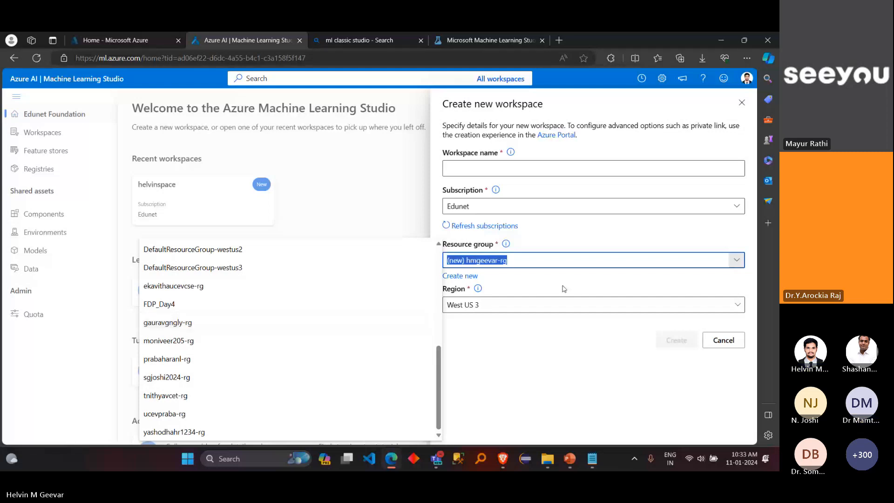
{"action": "left_click", "coordinate": [623, 304]}
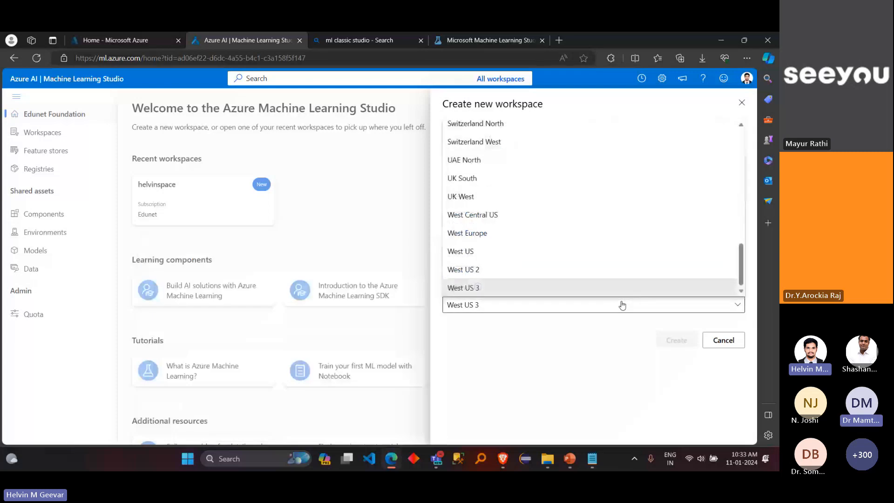
{"action": "left_click_drag", "start_coordinate": [742, 267], "coordinate": [735, 232]}
{"action": "scroll", "coordinate": [734, 229], "scroll_direction": "up", "scroll_amount": 5}
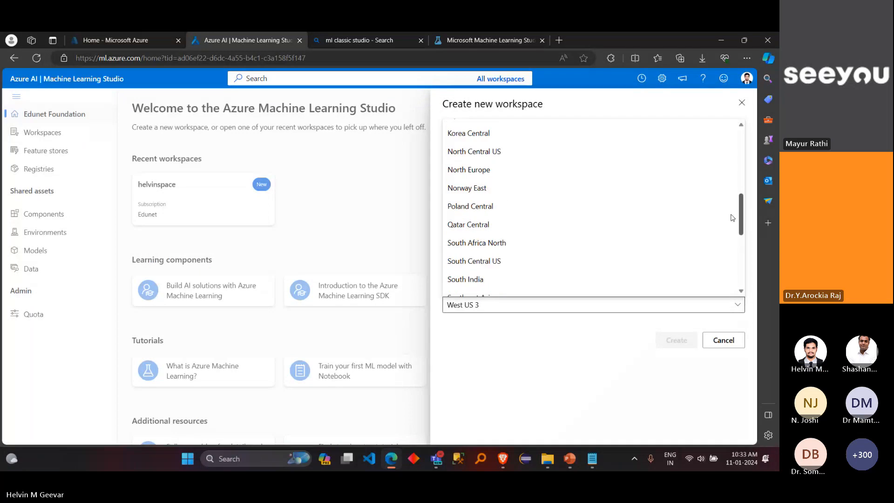
{"action": "scroll", "coordinate": [736, 183], "scroll_direction": "up", "scroll_amount": 3}
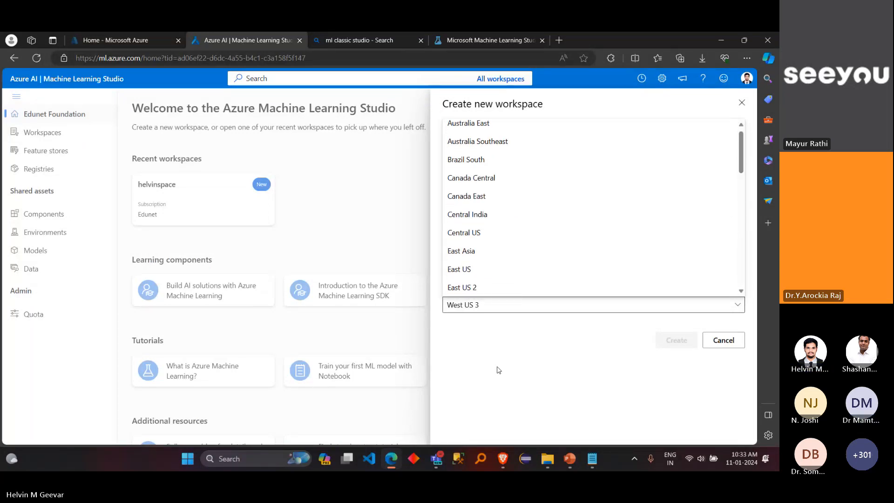
Step: Switch to the Teams meeting, mute all attendees, and minimize the meeting window
{"action": "left_click", "coordinate": [440, 462]}
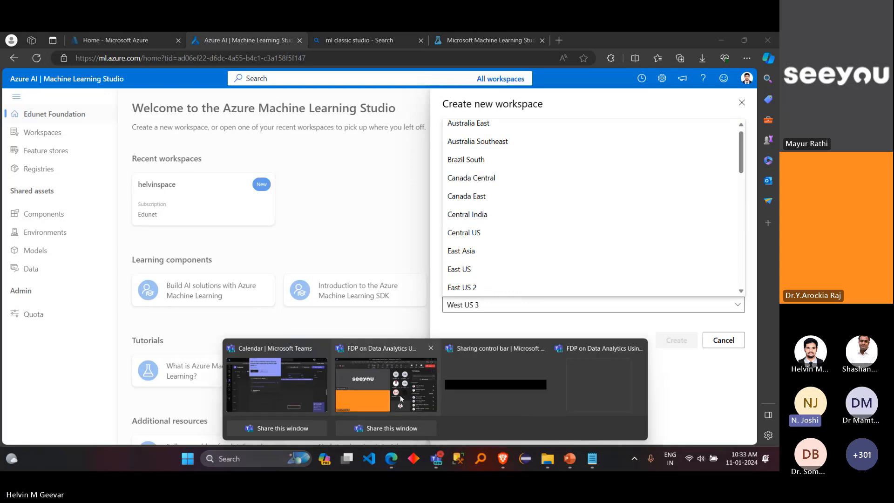
{"action": "left_click", "coordinate": [386, 380]}
{"action": "left_click", "coordinate": [737, 305]}
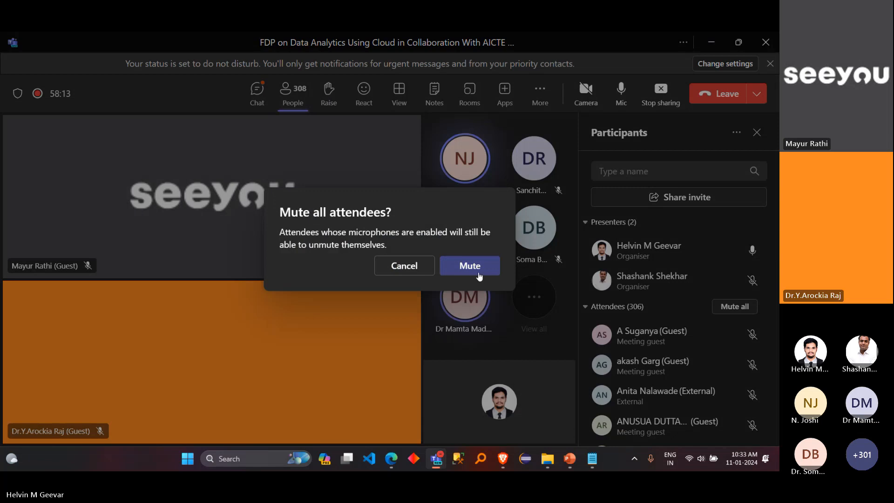
{"action": "left_click", "coordinate": [478, 274]}
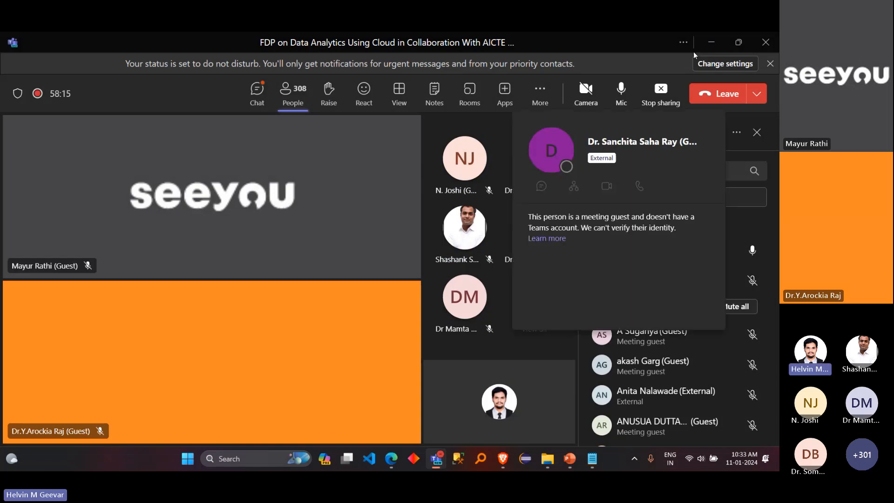
{"action": "left_click", "coordinate": [711, 42]}
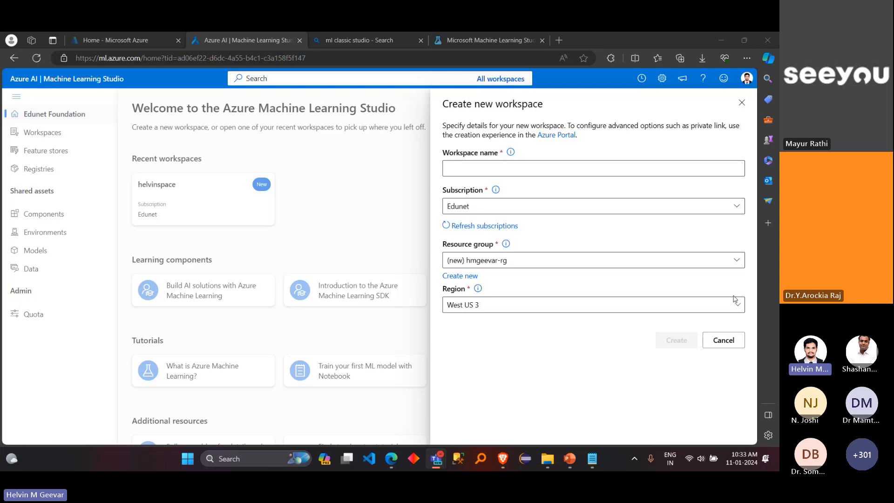
Step: Cancel the new workspace form and open the existing workspace listed under Recent workspaces
{"action": "left_click", "coordinate": [728, 350]}
{"action": "left_click", "coordinate": [724, 341]}
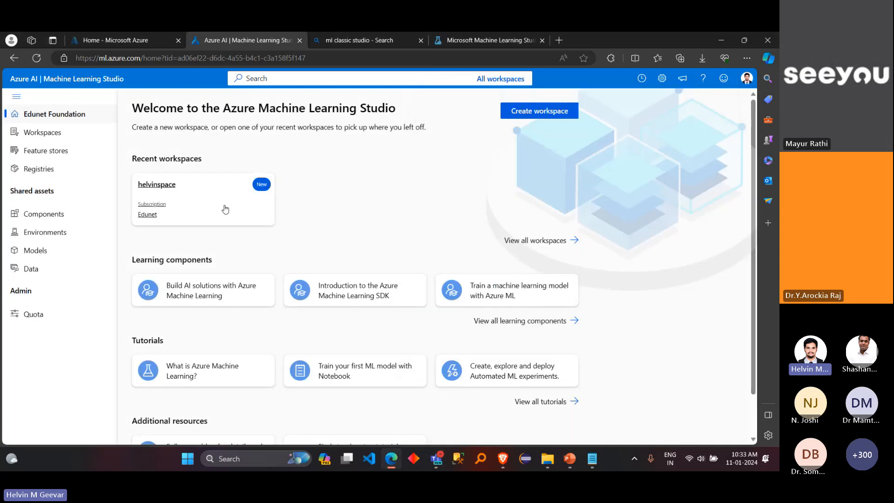
{"action": "left_click", "coordinate": [225, 209]}
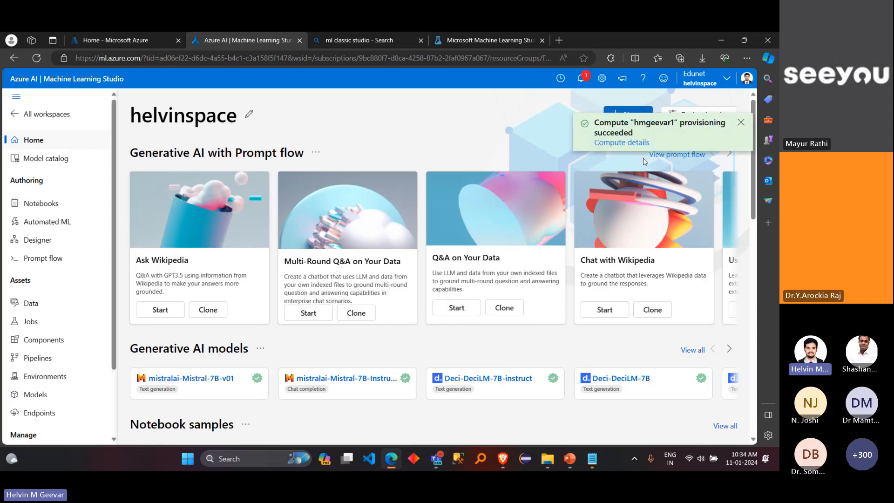
Step: Check the workspace's notifications about the compute provisioning, and go back to the studio home page listing all workspaces
{"action": "left_click", "coordinate": [582, 82]}
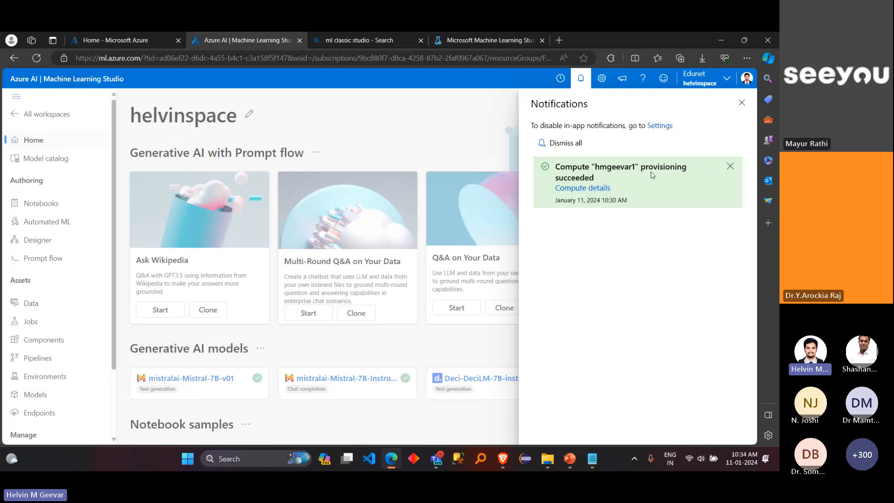
{"action": "left_click", "coordinate": [742, 103]}
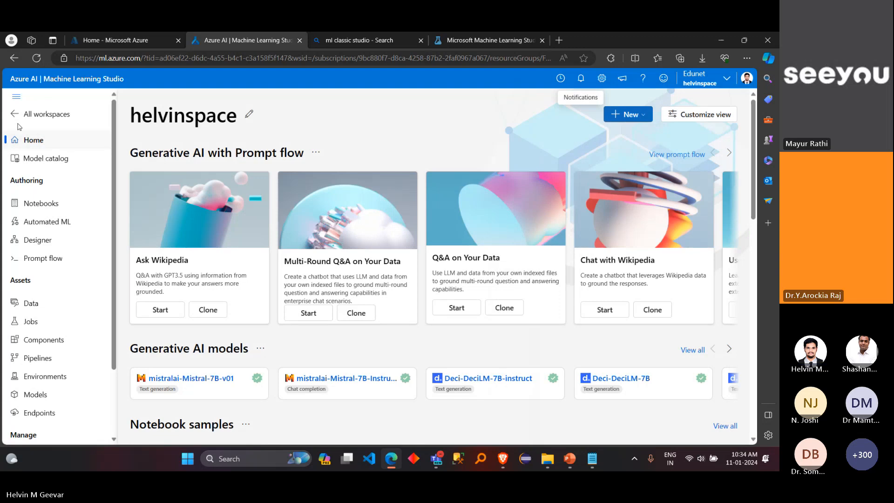
{"action": "left_click", "coordinate": [69, 113]}
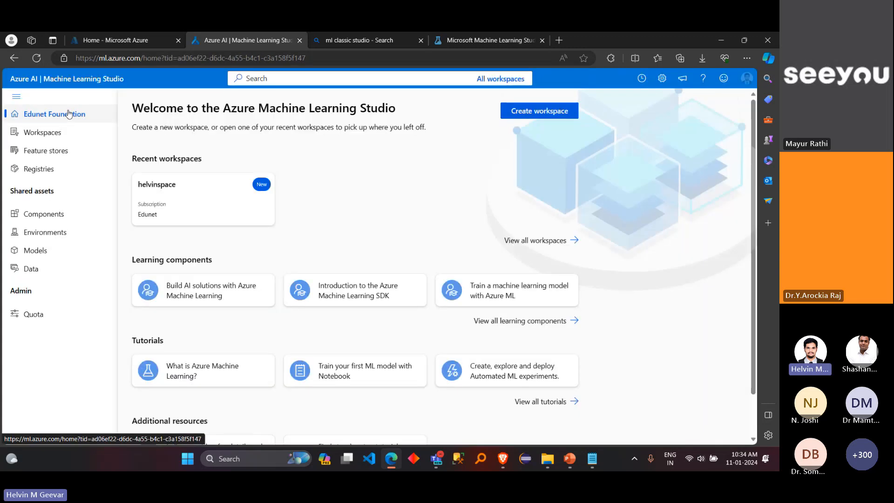
Step: Start a new workspace under the Edunet subscription and choose FDP_Day4 as its resource group
{"action": "left_click", "coordinate": [516, 110]}
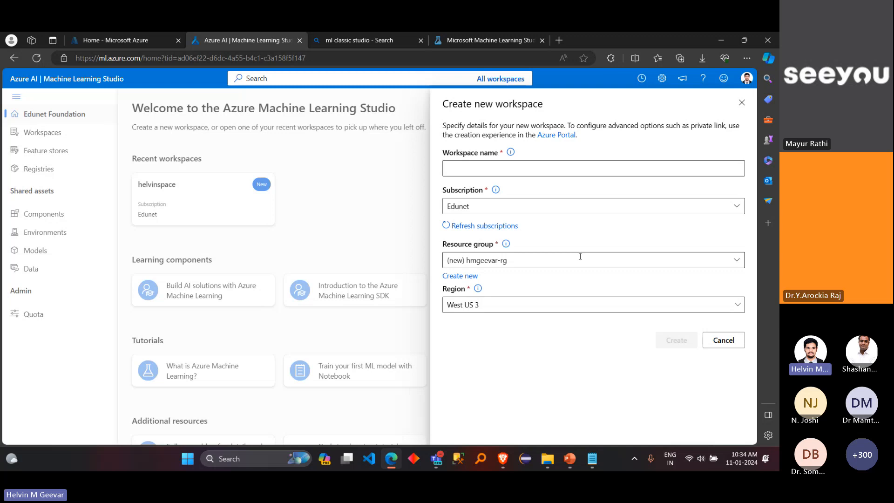
{"action": "left_click", "coordinate": [738, 264]}
{"action": "scroll", "coordinate": [433, 422], "scroll_direction": "down", "scroll_amount": 10}
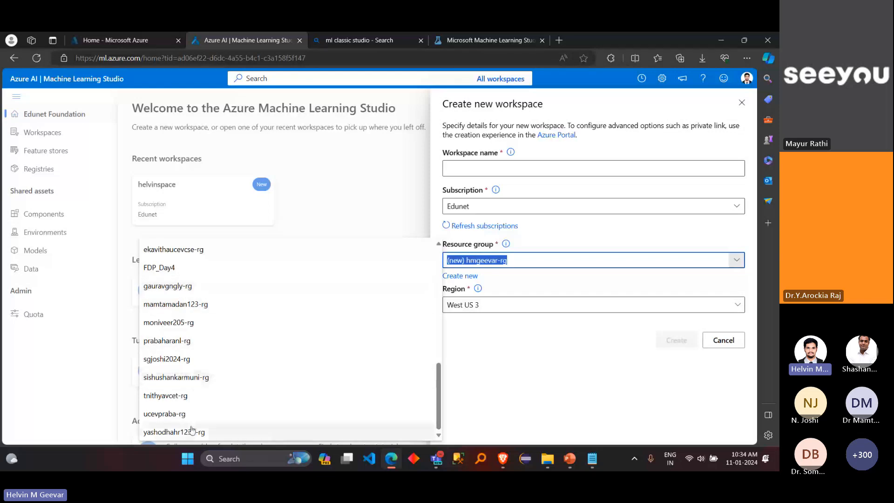
{"action": "left_click", "coordinate": [504, 282]}
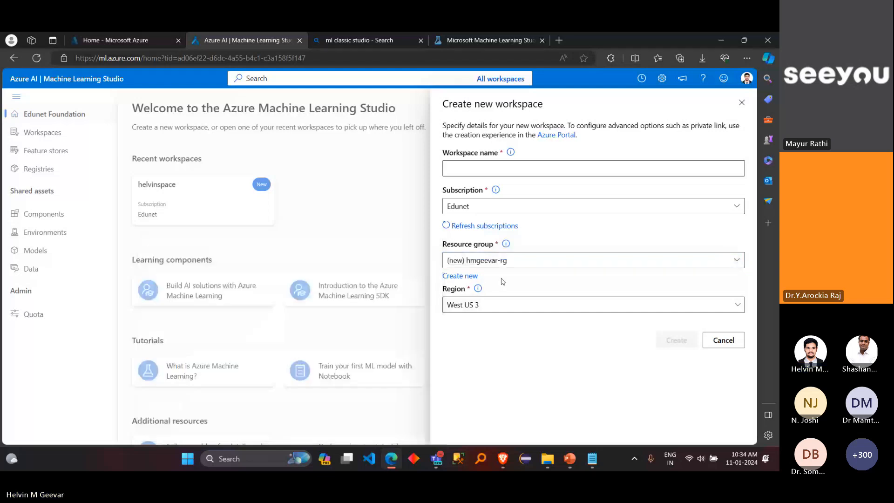
{"action": "left_click", "coordinate": [740, 265]}
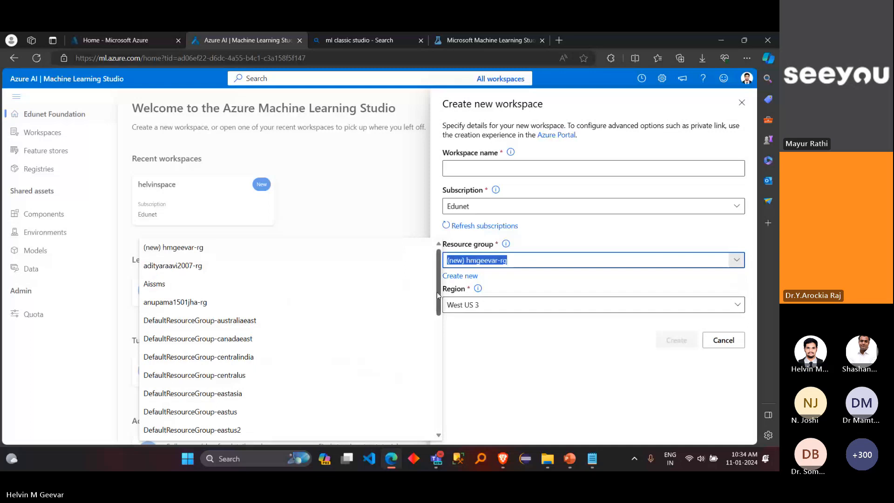
{"action": "scroll", "coordinate": [439, 295], "scroll_direction": "down", "scroll_amount": 10}
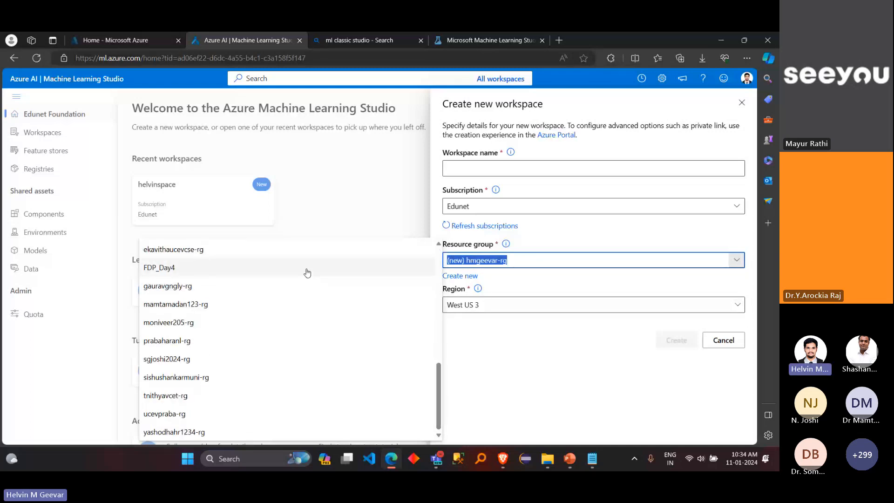
{"action": "left_click", "coordinate": [307, 269]}
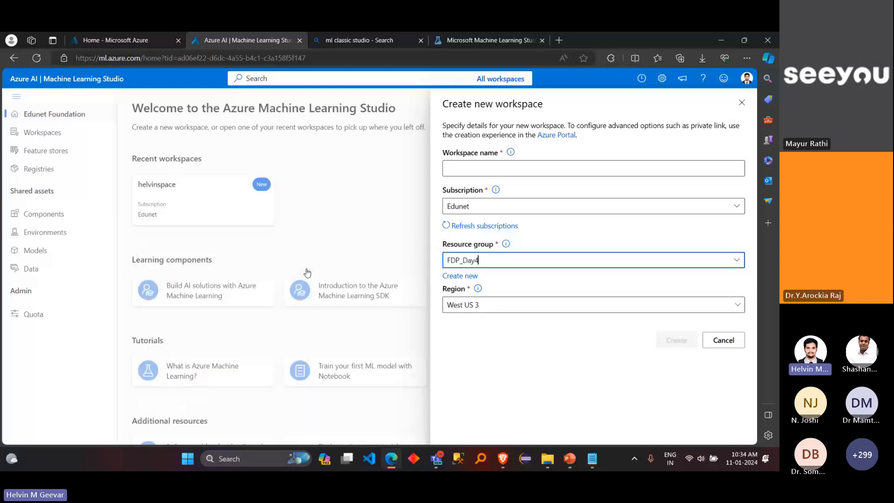
Step: Look through the full list of regions for the new workspace and close it without choosing another region
{"action": "left_click", "coordinate": [531, 306]}
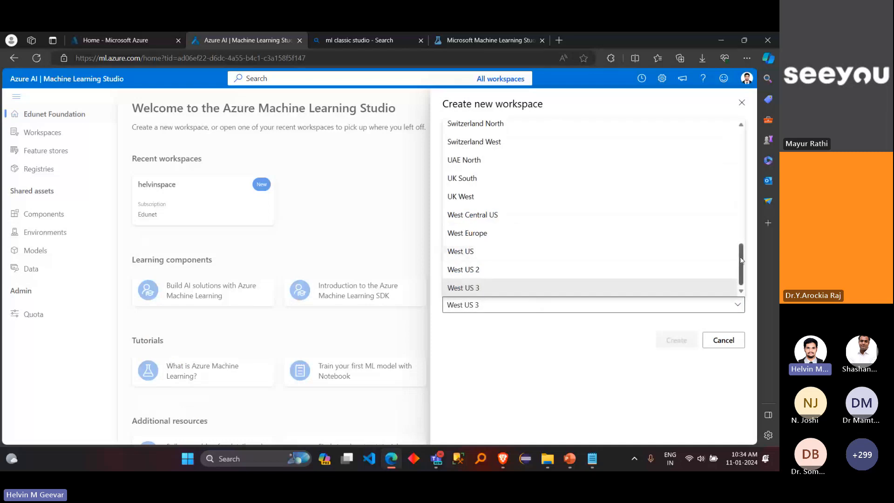
{"action": "left_click_drag", "start_coordinate": [741, 259], "coordinate": [735, 205]}
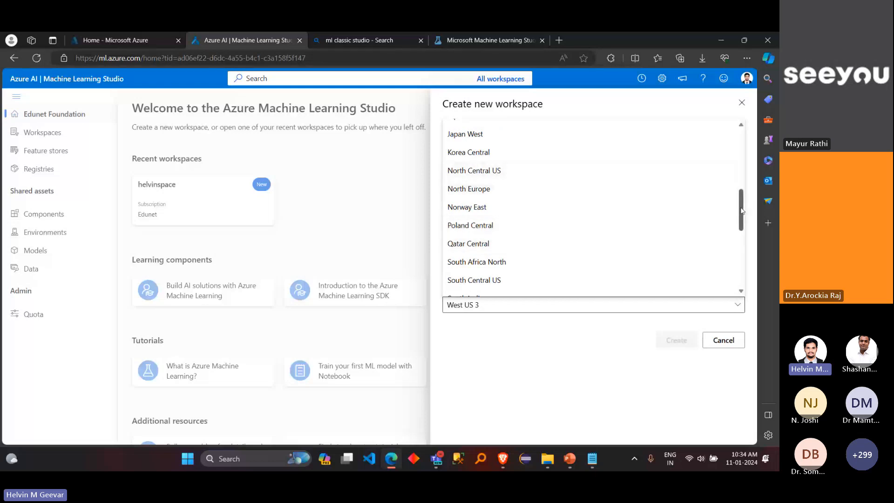
{"action": "left_click_drag", "start_coordinate": [744, 211], "coordinate": [745, 147]}
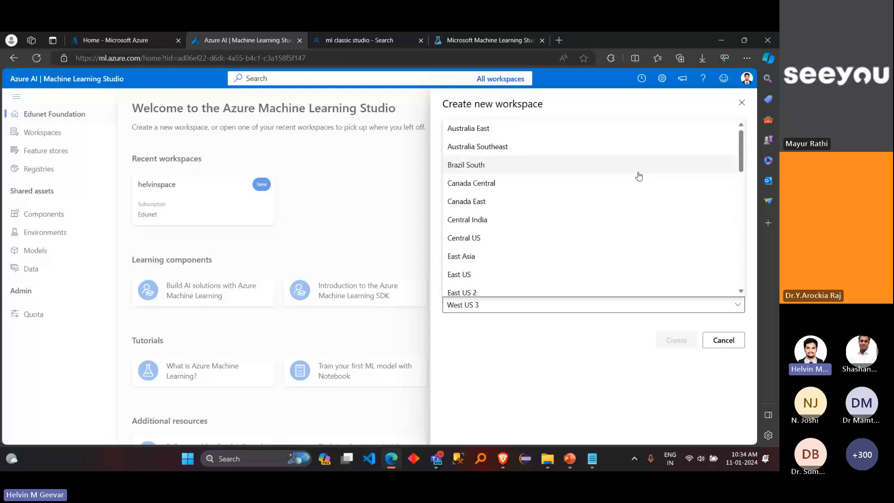
{"action": "left_click_drag", "start_coordinate": [743, 154], "coordinate": [744, 266]}
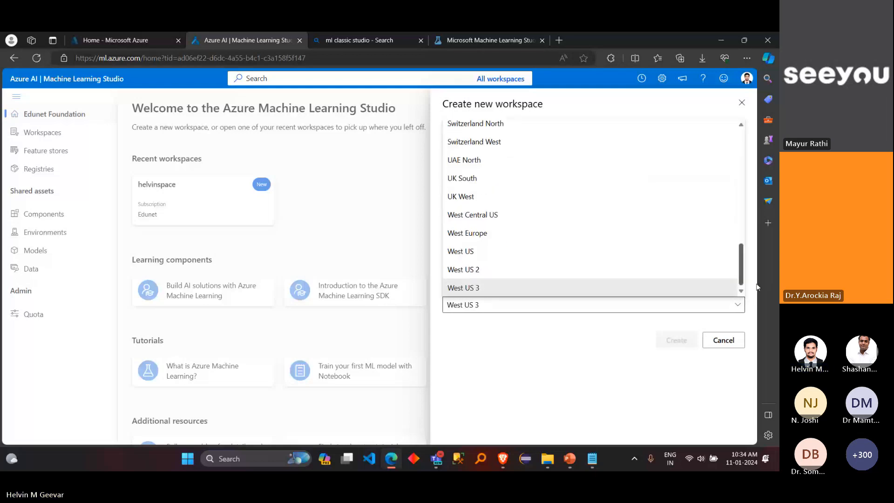
{"action": "left_click", "coordinate": [600, 364]}
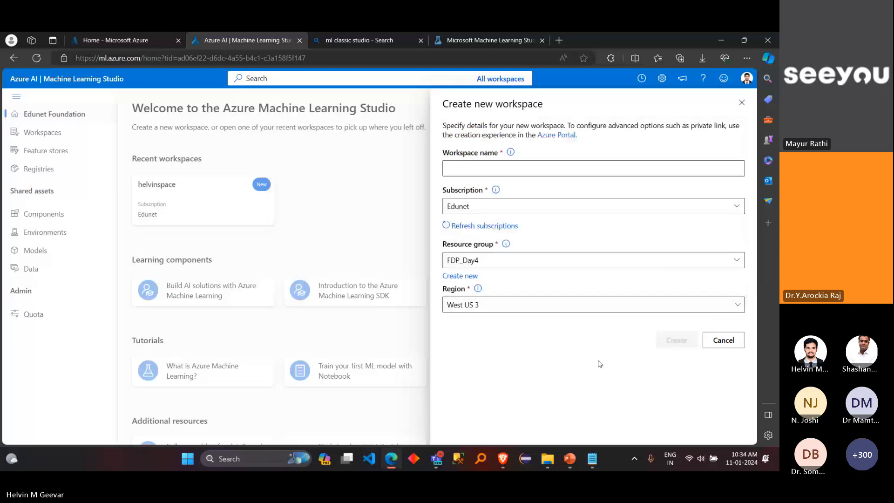
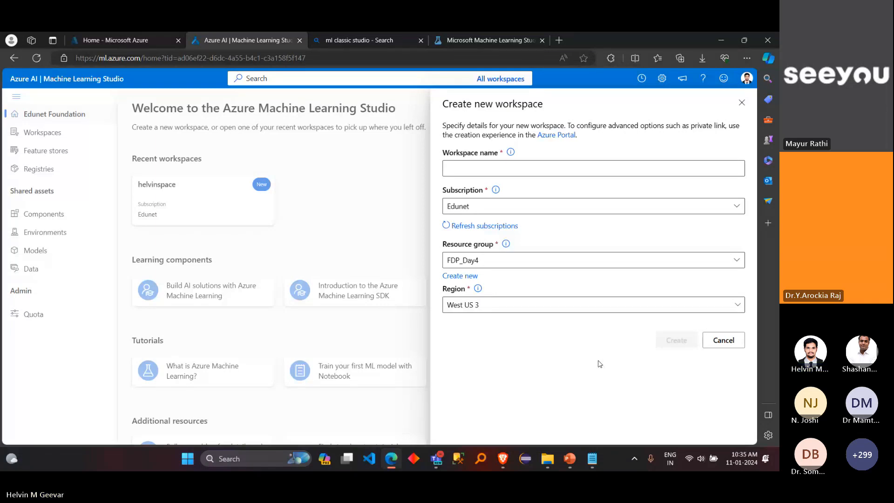
Step: Cancel the new workspace form, and read through the participants' messages and screenshots in the Teams meeting chat
{"action": "left_click", "coordinate": [723, 340]}
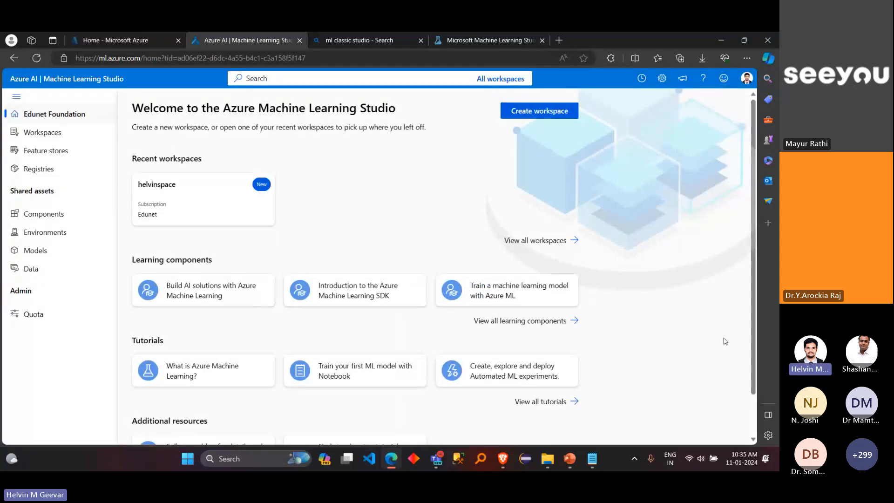
{"action": "mouse_move", "coordinate": [434, 458]}
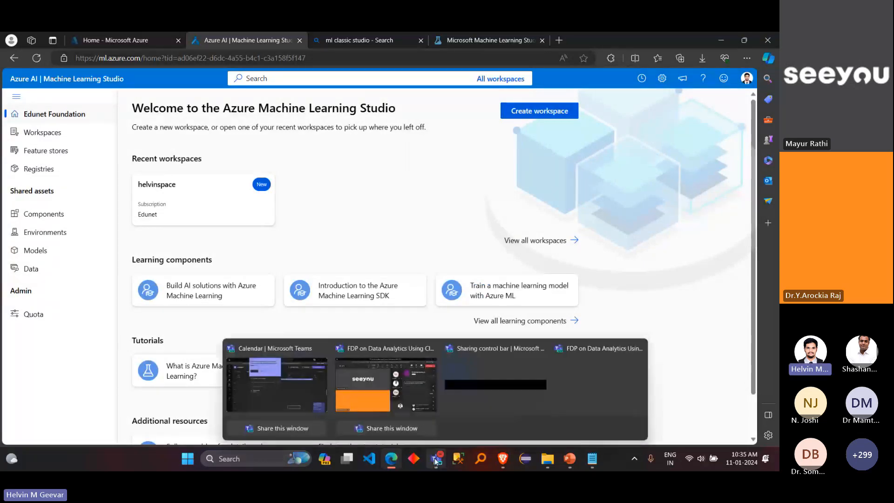
{"action": "left_click", "coordinate": [393, 397]}
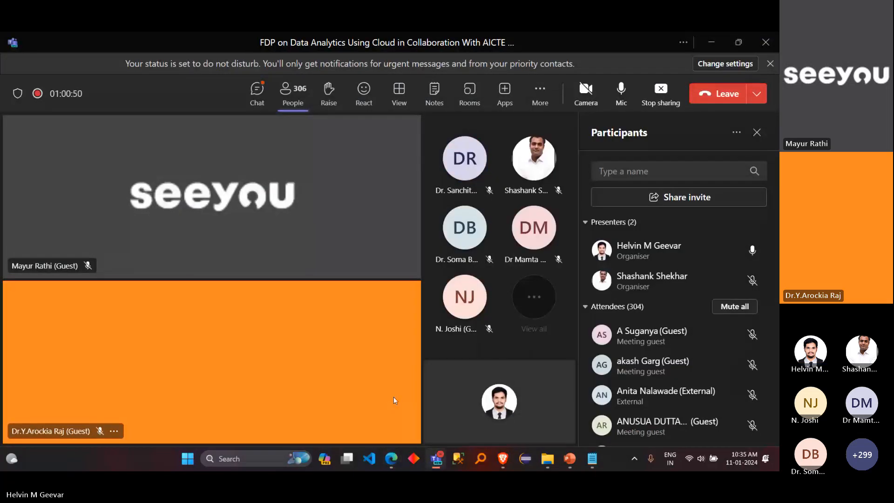
{"action": "left_click", "coordinate": [255, 101]}
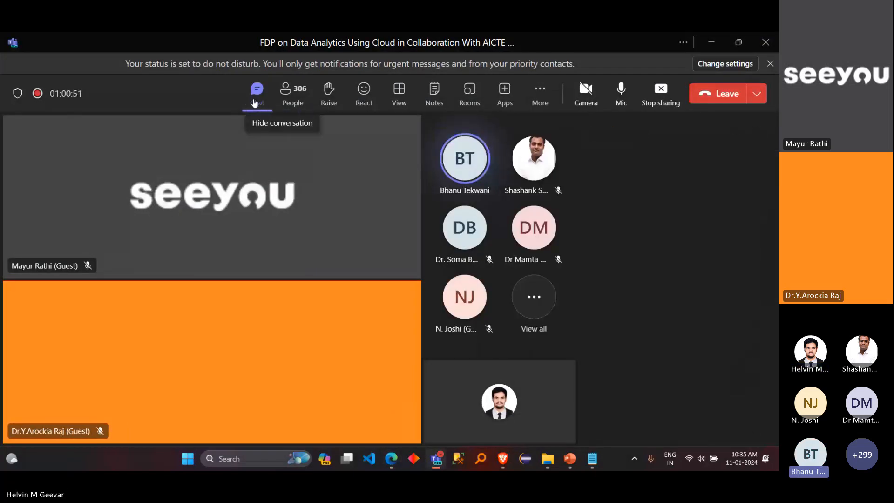
{"action": "scroll", "coordinate": [769, 263], "scroll_direction": "up", "scroll_amount": 6}
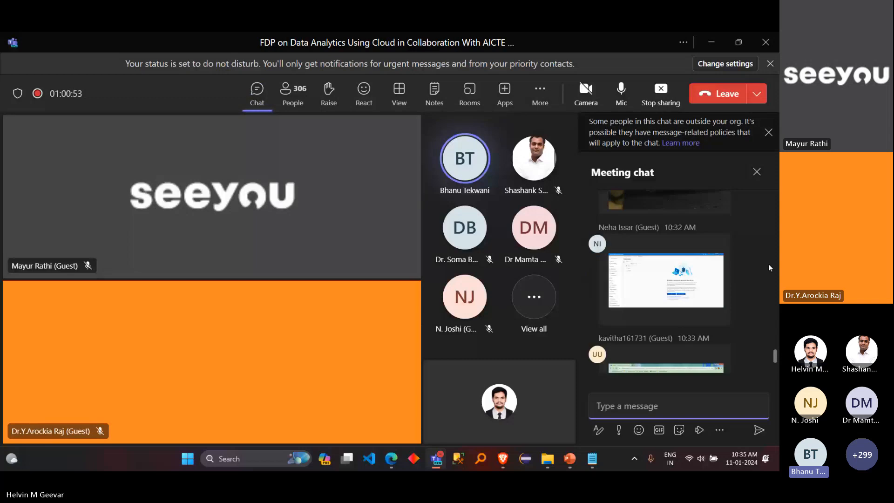
{"action": "scroll", "coordinate": [769, 264], "scroll_direction": "up", "scroll_amount": 5}
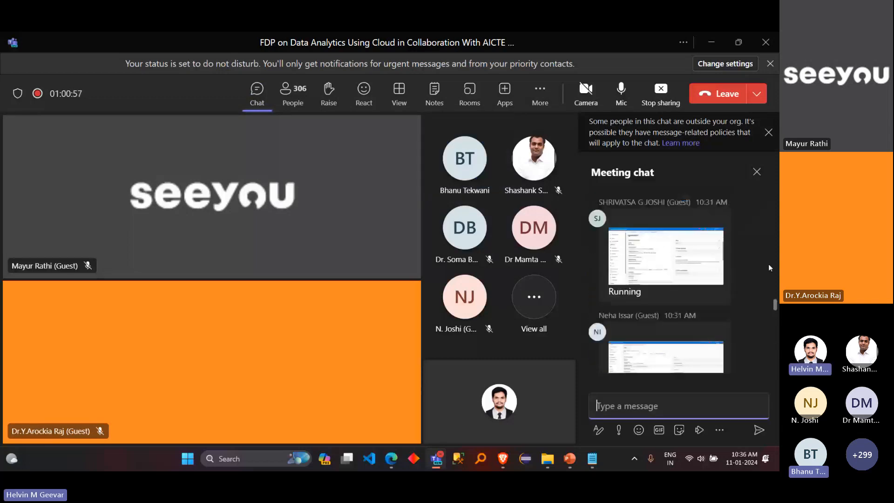
{"action": "scroll", "coordinate": [769, 263], "scroll_direction": "down", "scroll_amount": 5}
{"action": "scroll", "coordinate": [769, 264], "scroll_direction": "down", "scroll_amount": 4}
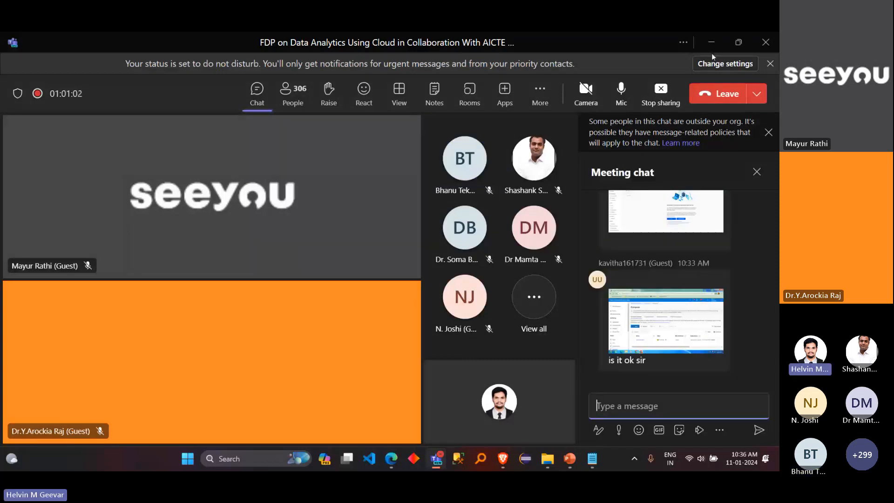
{"action": "mouse_move", "coordinate": [729, 272]}
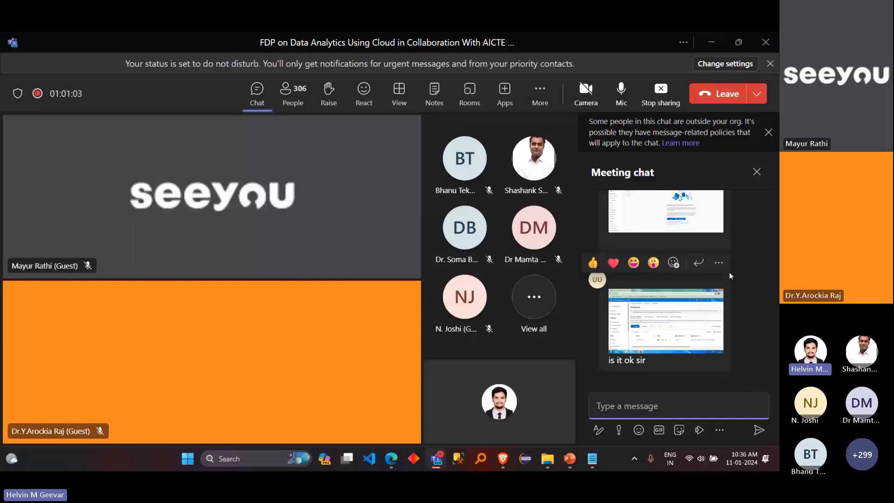
{"action": "left_click", "coordinate": [706, 46]}
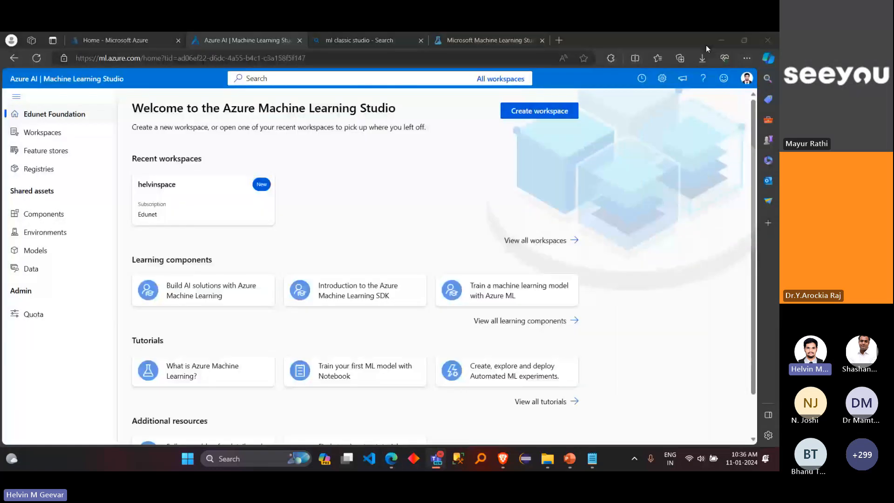
Step: Open the existing workspace under Recent workspaces and examine the compute instance shown in its home page's Compute instances section
{"action": "scroll", "coordinate": [373, 233], "scroll_direction": "down", "scroll_amount": 1}
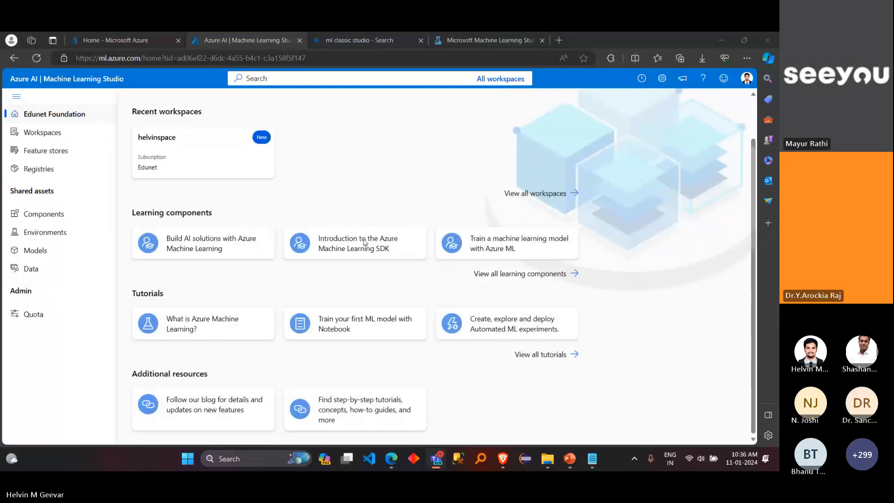
{"action": "scroll", "coordinate": [365, 242], "scroll_direction": "up", "scroll_amount": 1}
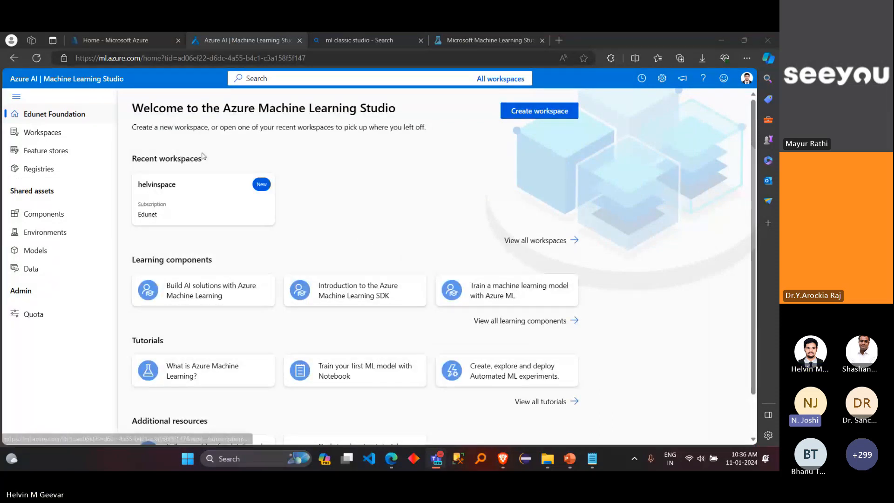
{"action": "scroll", "coordinate": [341, 240], "scroll_direction": "down", "scroll_amount": 2}
{"action": "scroll", "coordinate": [342, 241], "scroll_direction": "up", "scroll_amount": 2}
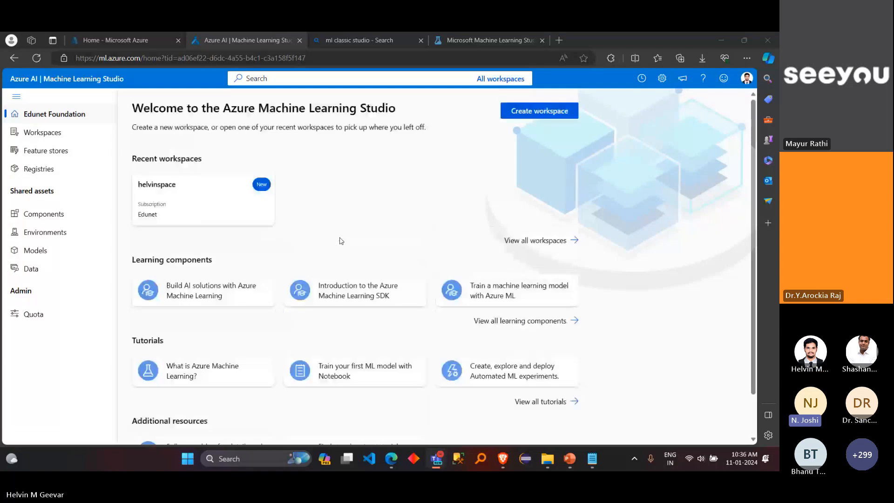
{"action": "left_click", "coordinate": [230, 212]}
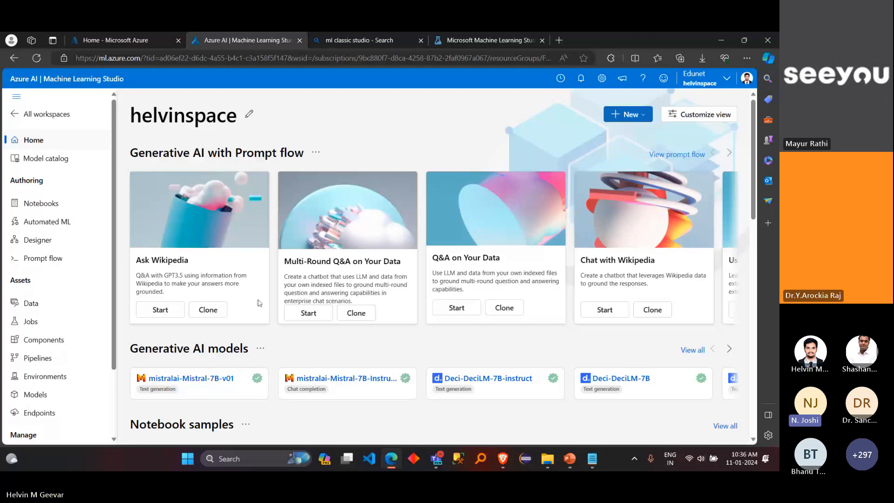
{"action": "scroll", "coordinate": [320, 349], "scroll_direction": "down", "scroll_amount": 4}
{"action": "scroll", "coordinate": [320, 349], "scroll_direction": "down", "scroll_amount": 5}
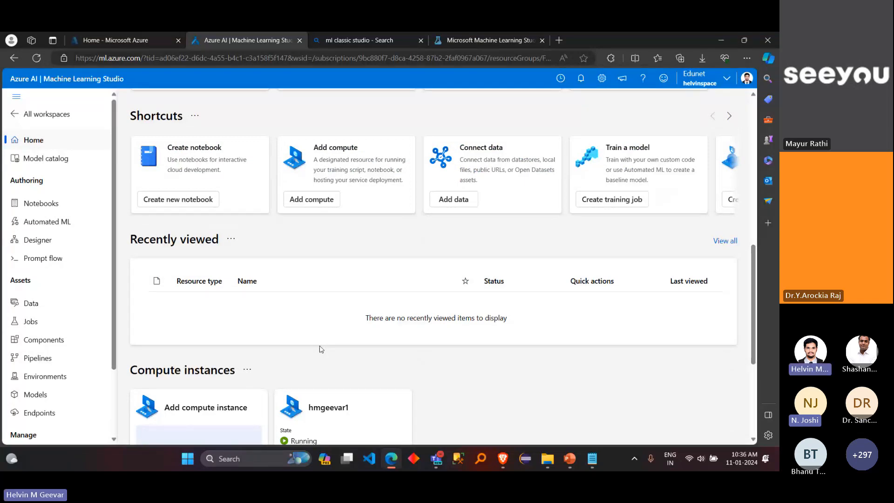
{"action": "scroll", "coordinate": [320, 349], "scroll_direction": "down", "scroll_amount": 1}
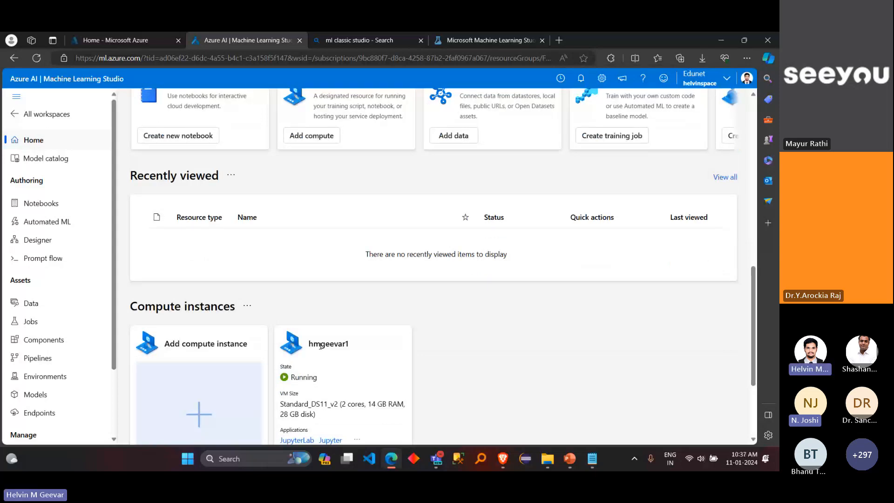
{"action": "scroll", "coordinate": [320, 345], "scroll_direction": "down", "scroll_amount": 2}
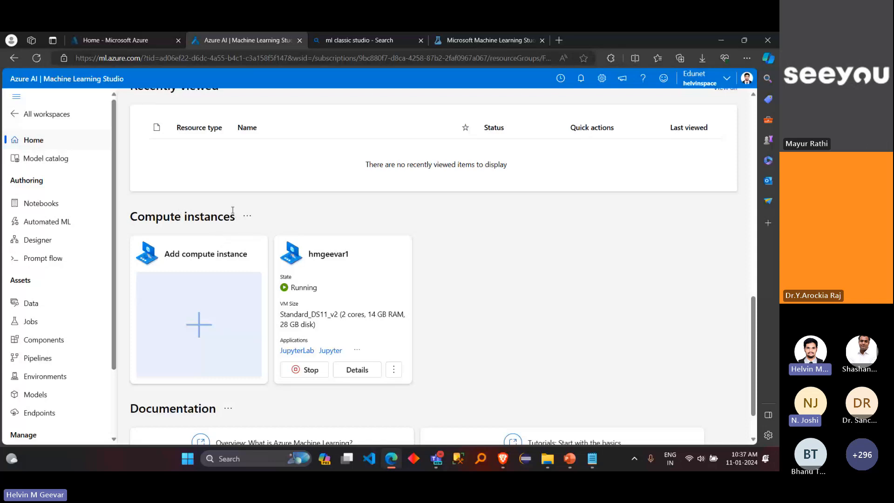
{"action": "scroll", "coordinate": [187, 207], "scroll_direction": "up", "scroll_amount": 10}
{"action": "scroll", "coordinate": [193, 203], "scroll_direction": "down", "scroll_amount": 10}
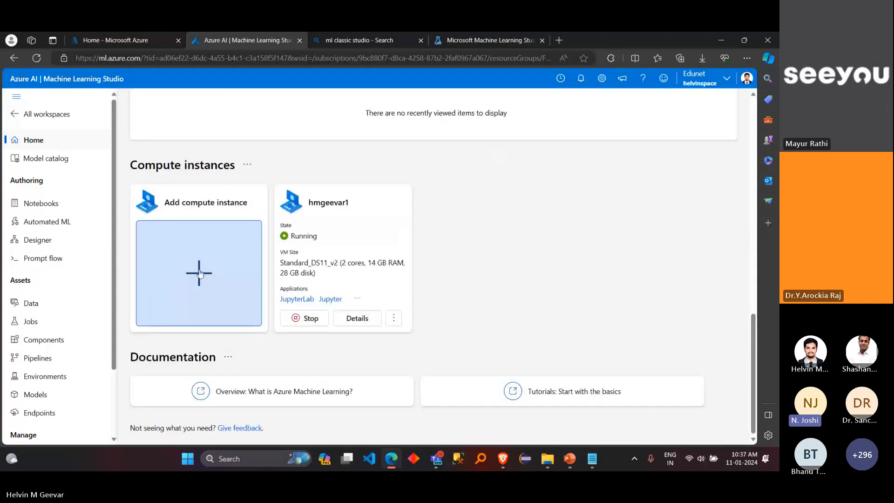
Step: Open the form for adding a compute instance, look over its recommended CPU virtual machine sizes, and cancel it
{"action": "left_click", "coordinate": [200, 273]}
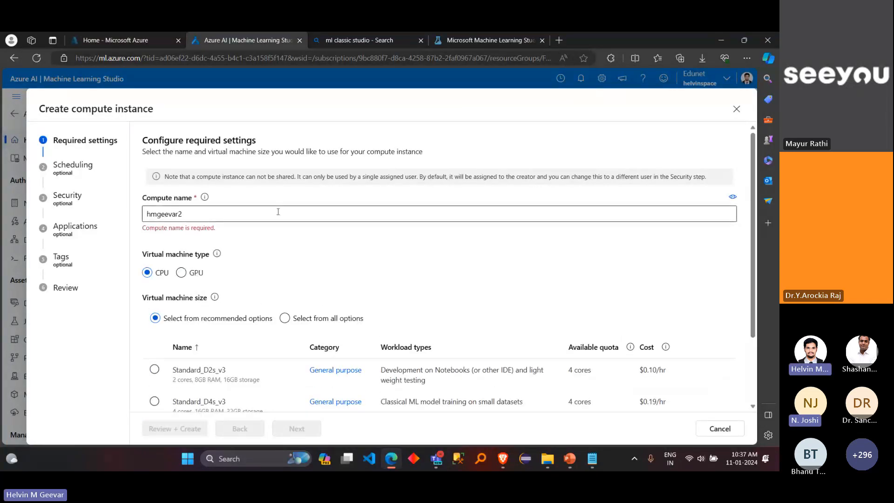
{"action": "scroll", "coordinate": [284, 280], "scroll_direction": "down", "scroll_amount": 2}
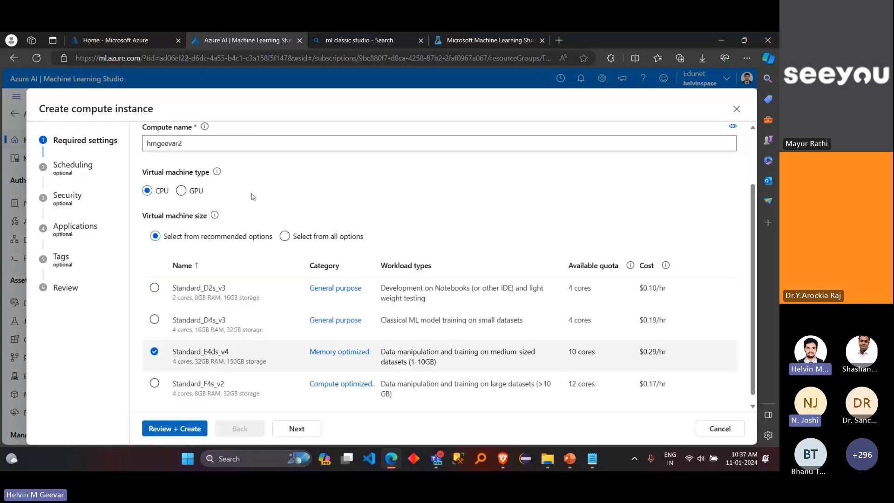
{"action": "scroll", "coordinate": [331, 206], "scroll_direction": "down", "scroll_amount": 1}
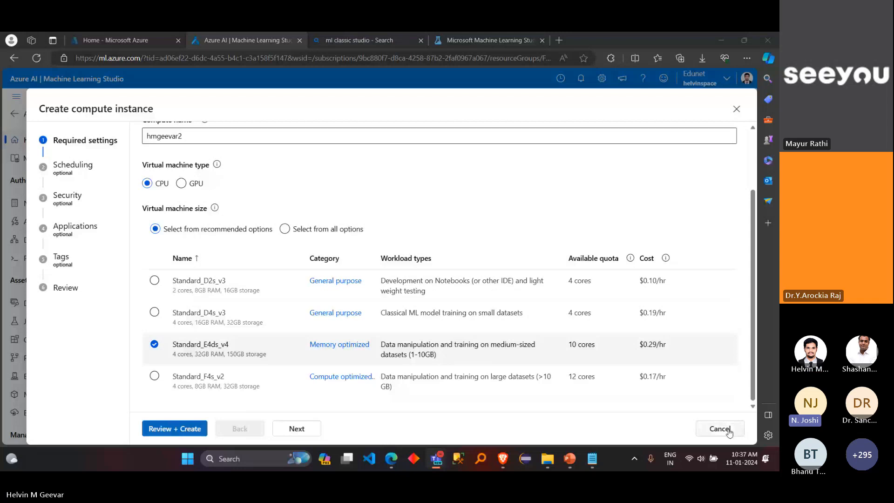
{"action": "left_click", "coordinate": [730, 431]}
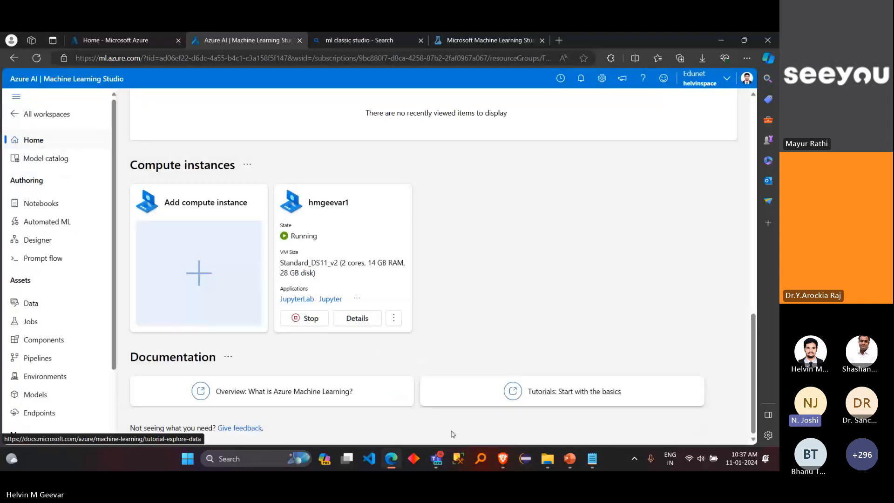
Step: Switch to the Teams meeting, check the participants' chat replies about their workspace and compute setup, and close the chat
{"action": "mouse_move", "coordinate": [437, 460]}
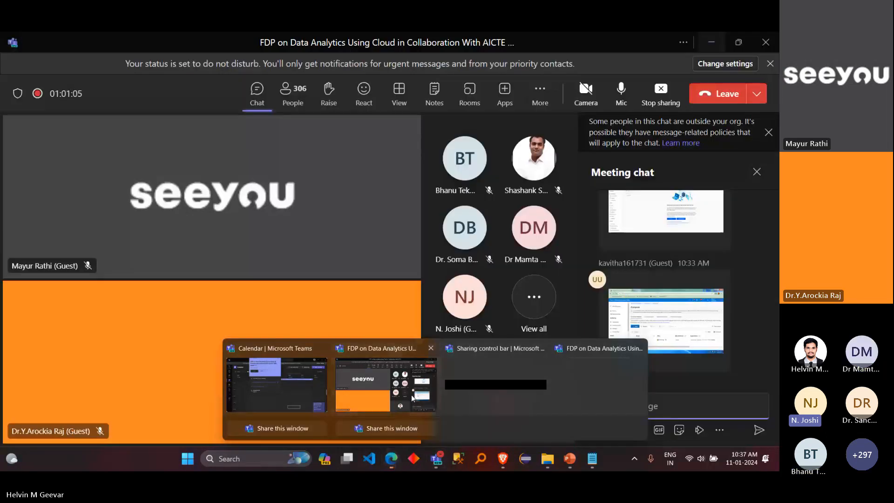
{"action": "left_click", "coordinate": [412, 395]}
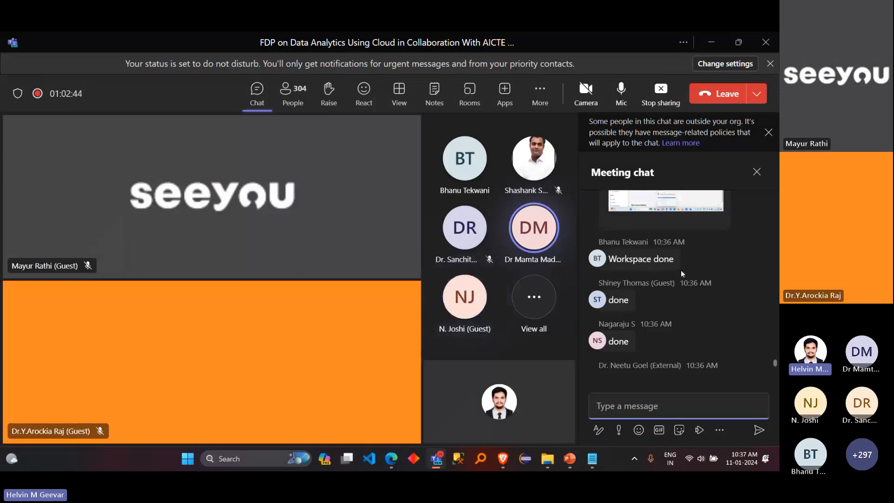
{"action": "scroll", "coordinate": [681, 274], "scroll_direction": "up", "scroll_amount": 8}
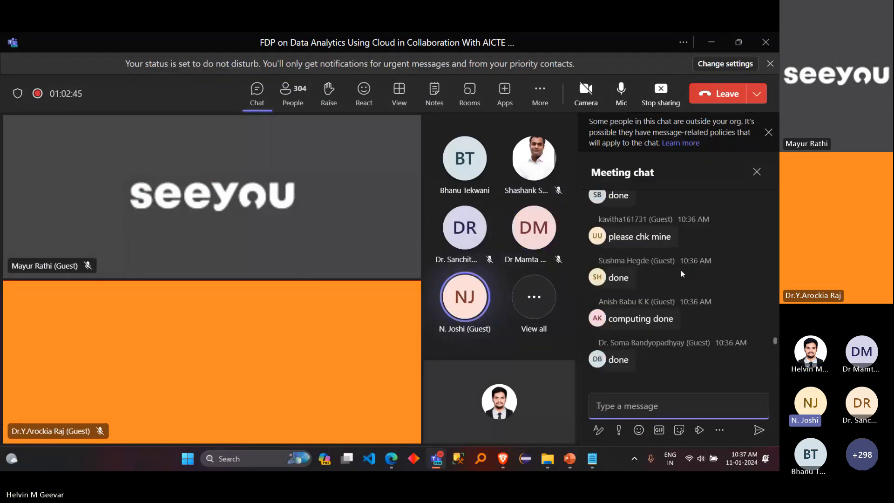
{"action": "scroll", "coordinate": [682, 274], "scroll_direction": "up", "scroll_amount": 10}
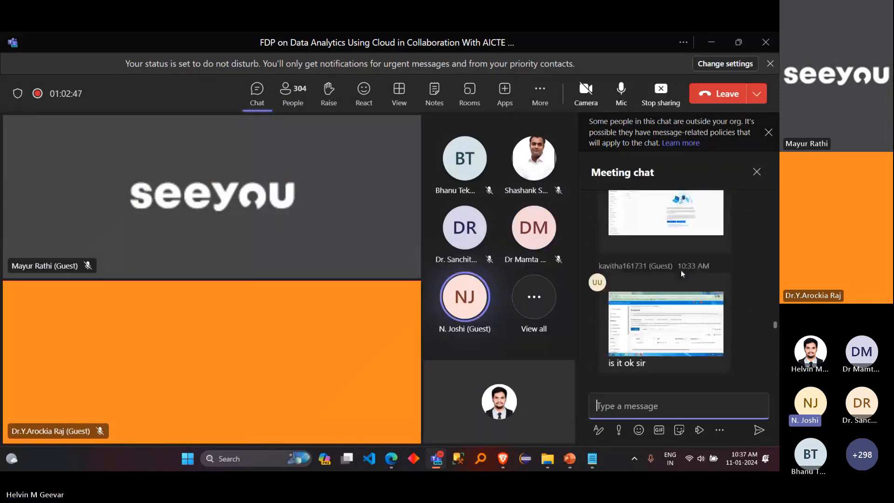
{"action": "scroll", "coordinate": [681, 274], "scroll_direction": "down", "scroll_amount": 10}
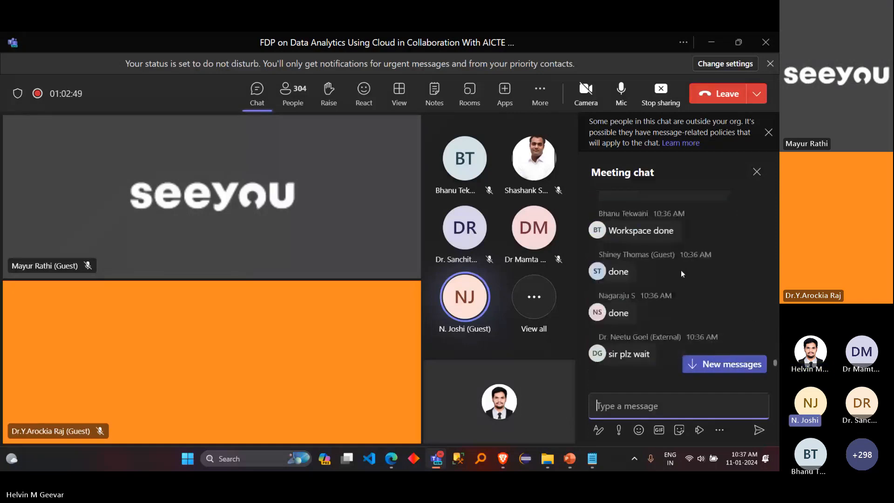
{"action": "scroll", "coordinate": [681, 274], "scroll_direction": "down", "scroll_amount": 2}
{"action": "scroll", "coordinate": [681, 274], "scroll_direction": "up", "scroll_amount": 1}
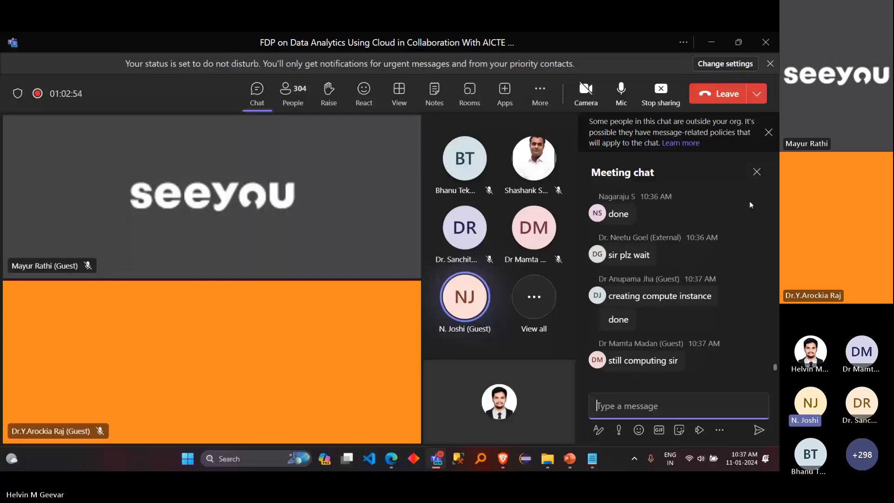
{"action": "left_click", "coordinate": [755, 170]}
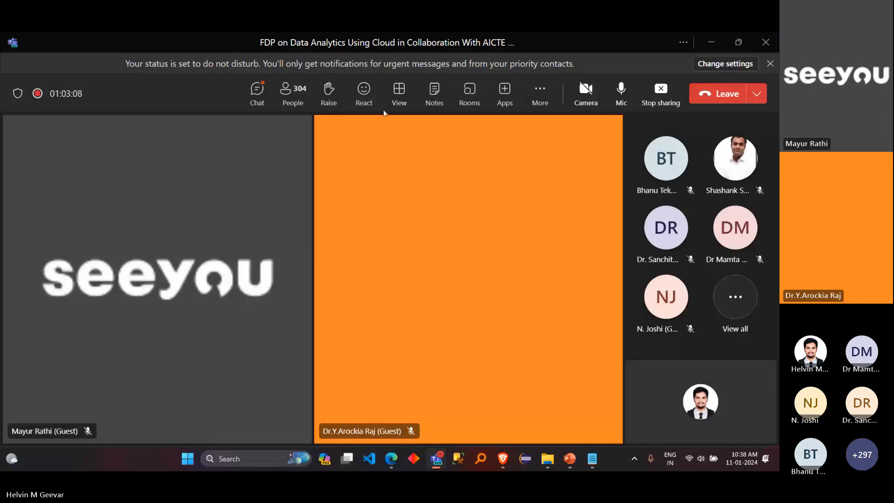
Step: Reopen the meeting chat to check the newest replies and shared screenshots, and return to Azure Machine Learning Studio
{"action": "left_click", "coordinate": [259, 106]}
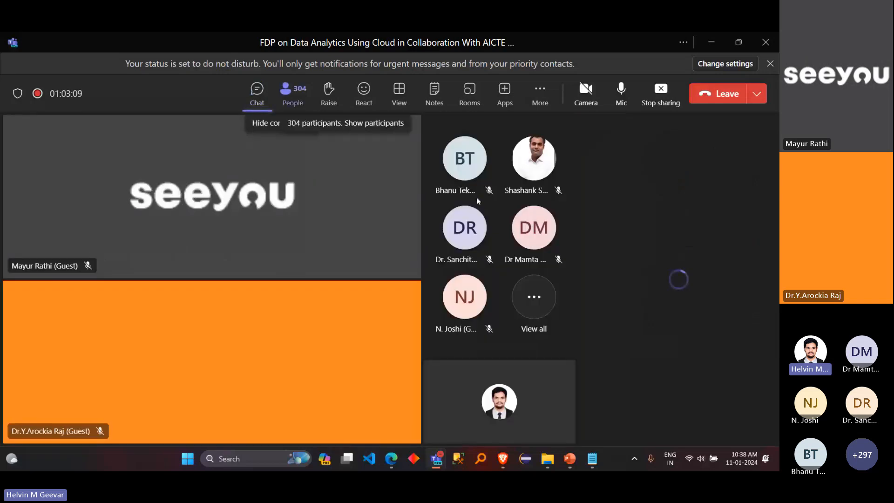
{"action": "scroll", "coordinate": [708, 275], "scroll_direction": "up", "scroll_amount": 5}
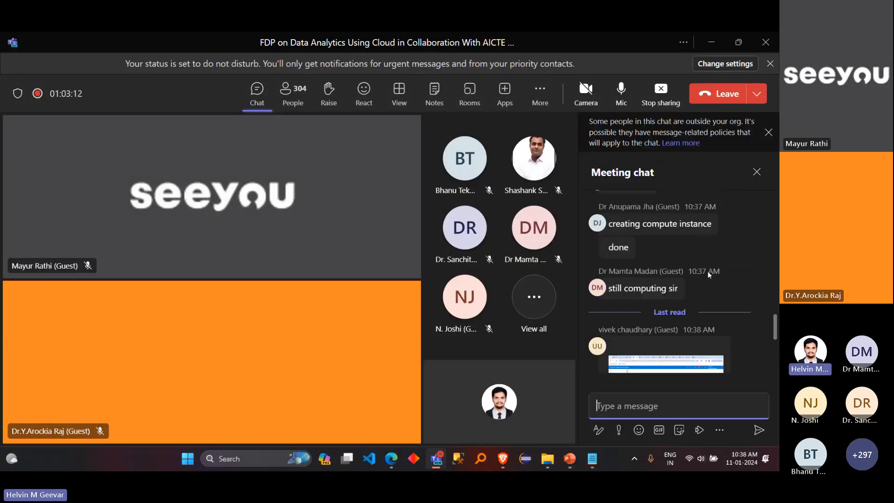
{"action": "scroll", "coordinate": [709, 275], "scroll_direction": "up", "scroll_amount": 6}
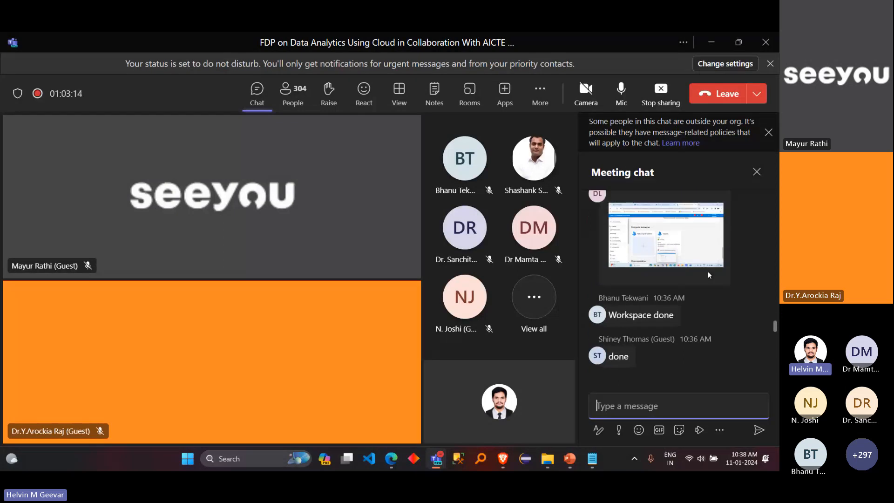
{"action": "scroll", "coordinate": [708, 274], "scroll_direction": "up", "scroll_amount": 2}
{"action": "scroll", "coordinate": [708, 275], "scroll_direction": "down", "scroll_amount": 8}
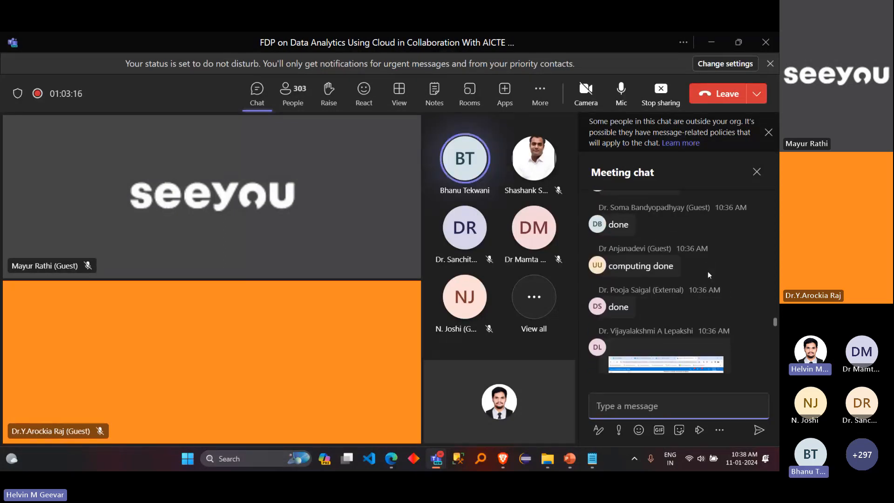
{"action": "scroll", "coordinate": [708, 271], "scroll_direction": "down", "scroll_amount": 3}
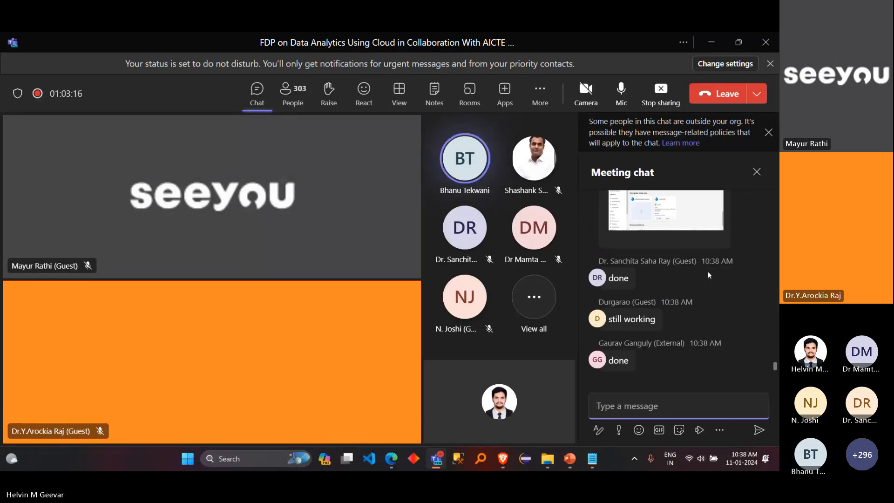
{"action": "left_click", "coordinate": [711, 46]}
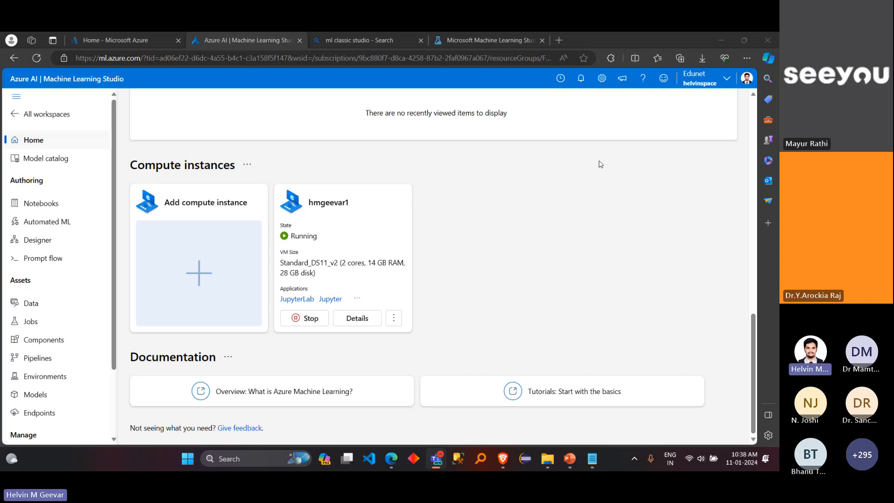
Step: Open the form for adding a compute instance, list all virtual machine sizes, and examine their categories, available quota and cost
{"action": "left_click", "coordinate": [225, 264]}
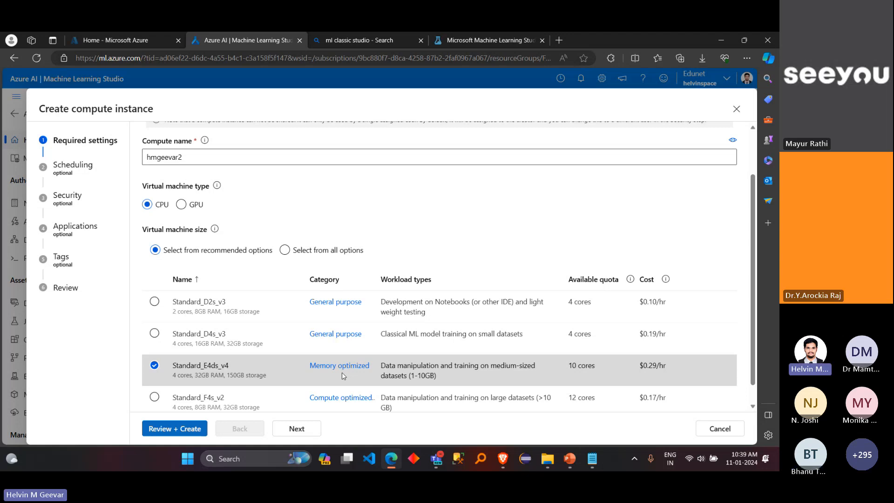
{"action": "scroll", "coordinate": [256, 386], "scroll_direction": "down", "scroll_amount": 1}
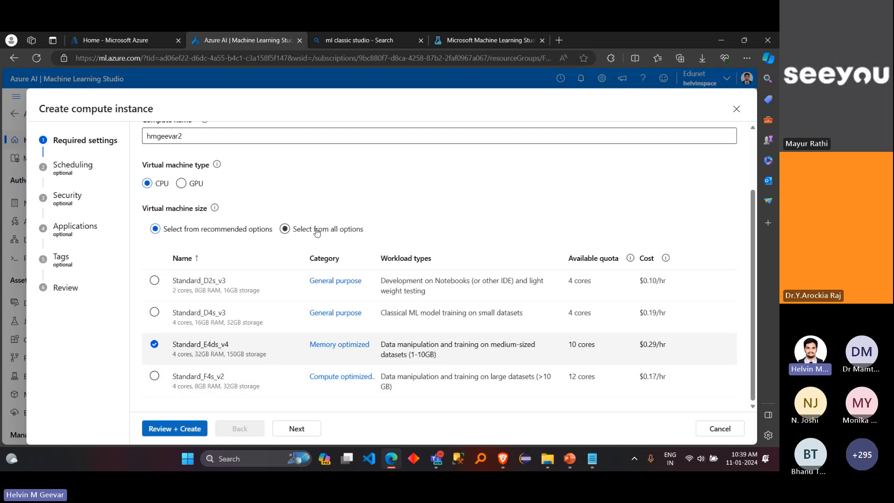
{"action": "left_click", "coordinate": [317, 232]}
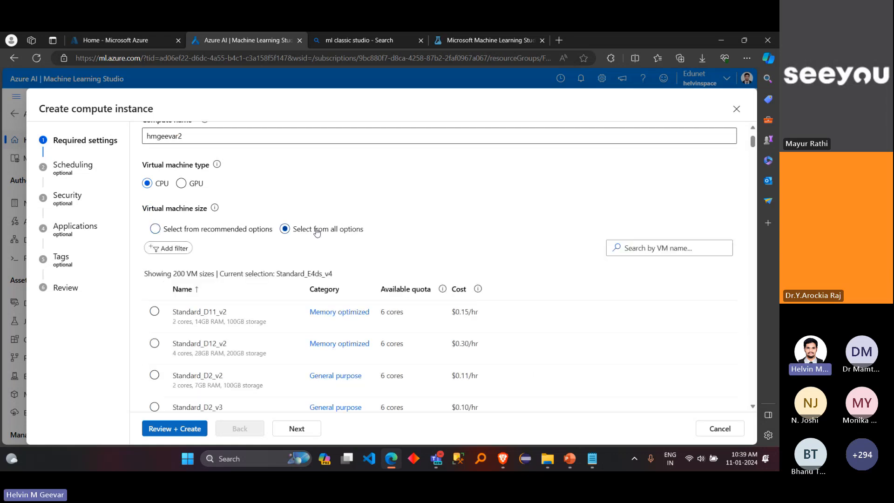
{"action": "scroll", "coordinate": [257, 390], "scroll_direction": "down", "scroll_amount": 2}
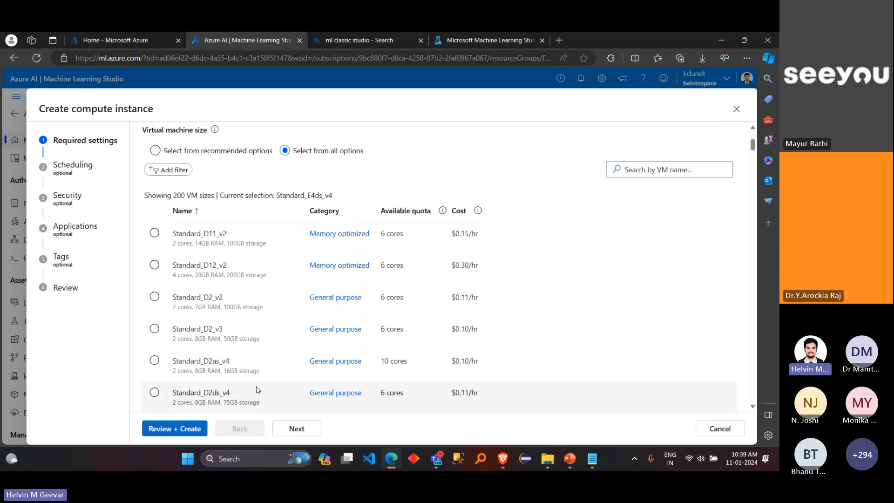
{"action": "scroll", "coordinate": [257, 390], "scroll_direction": "down", "scroll_amount": 2}
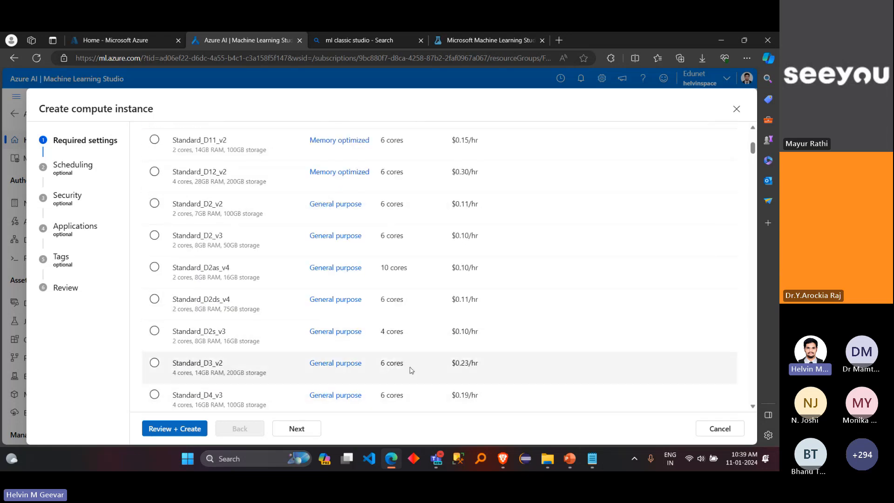
{"action": "scroll", "coordinate": [285, 362], "scroll_direction": "down", "scroll_amount": 5}
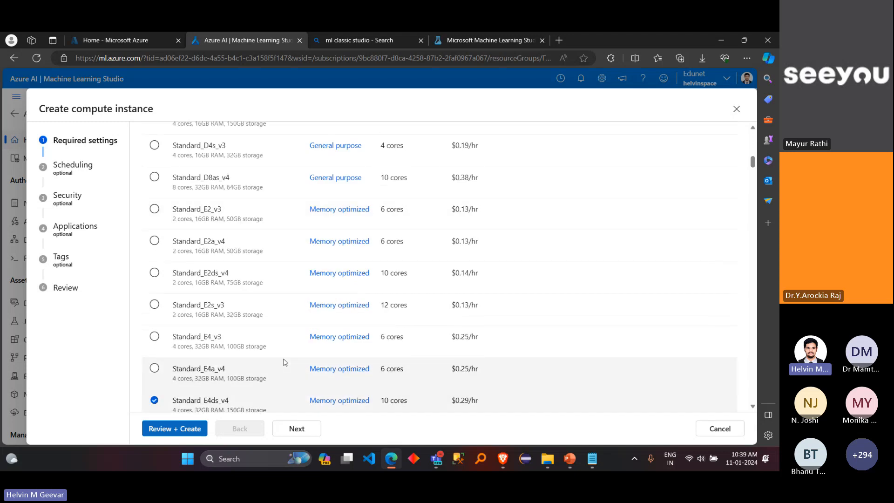
{"action": "scroll", "coordinate": [285, 362], "scroll_direction": "down", "scroll_amount": 4}
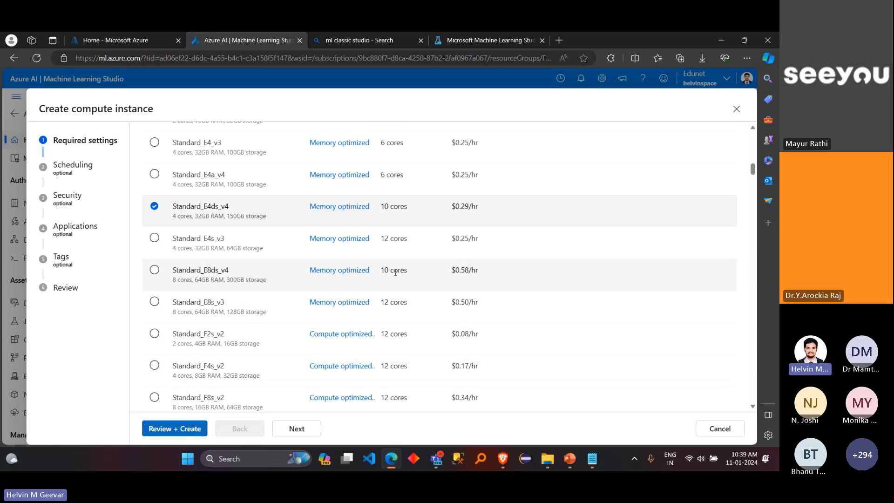
{"action": "mouse_move", "coordinate": [463, 301]}
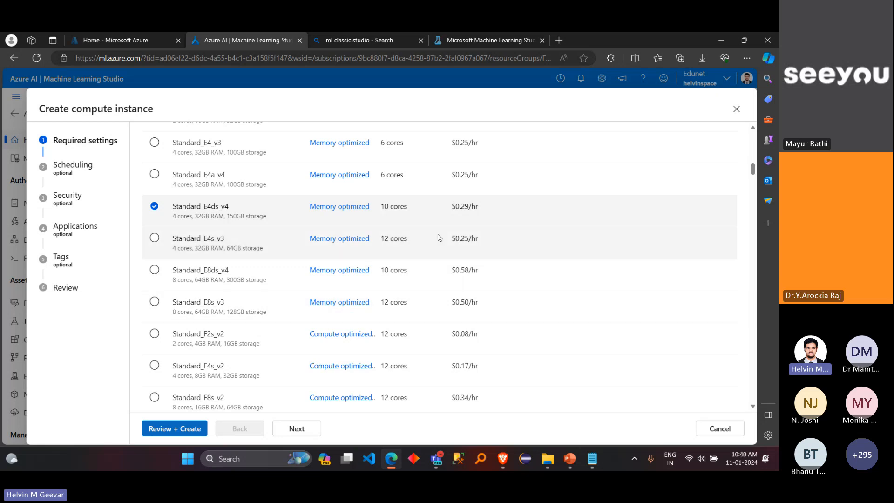
{"action": "scroll", "coordinate": [424, 321], "scroll_direction": "down", "scroll_amount": 3}
{"action": "scroll", "coordinate": [424, 323], "scroll_direction": "up", "scroll_amount": 10}
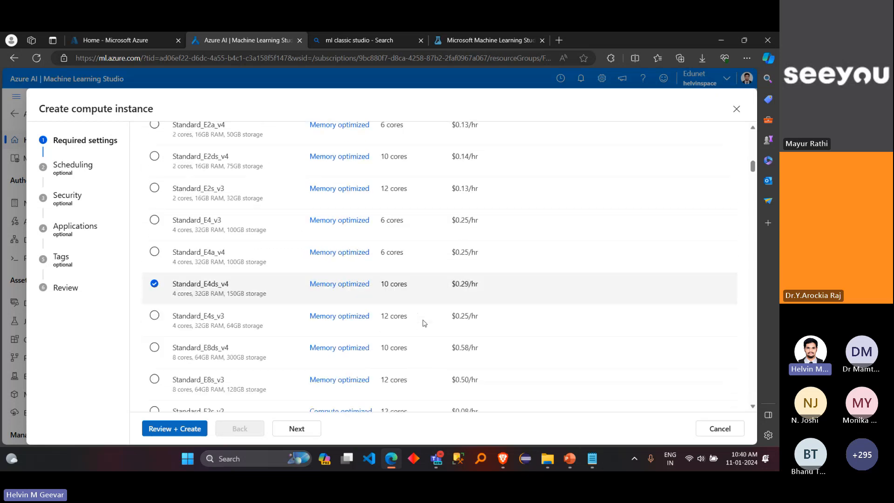
{"action": "scroll", "coordinate": [424, 322], "scroll_direction": "up", "scroll_amount": 1}
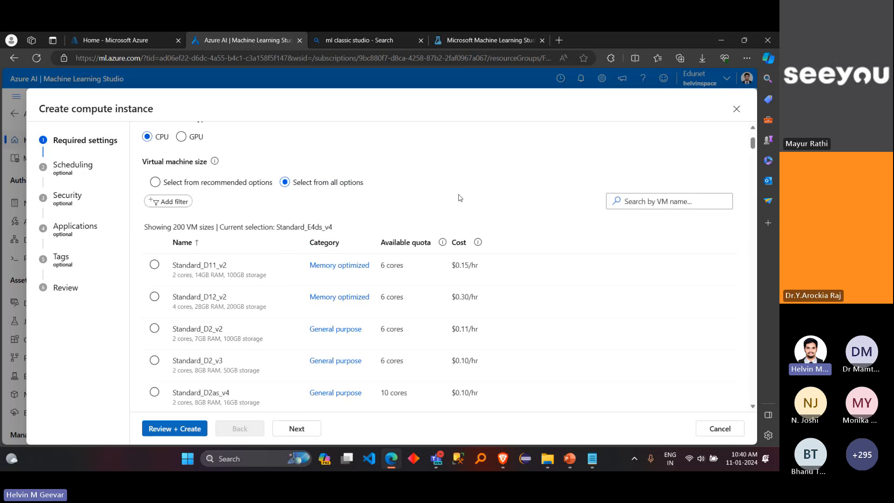
{"action": "scroll", "coordinate": [460, 198], "scroll_direction": "up", "scroll_amount": 3}
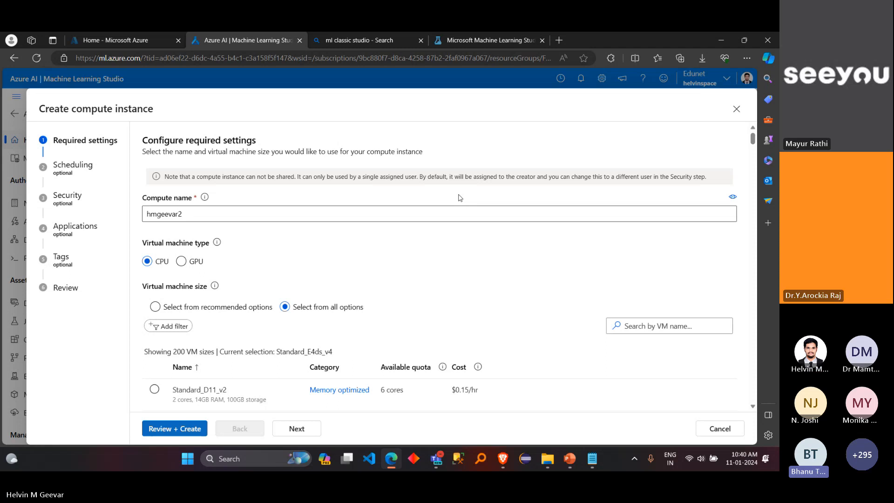
Step: Switch to the ML in Azure notes in Notepad, maximize the window, and insert a new line below "2. create compute"
{"action": "left_click", "coordinate": [592, 459]}
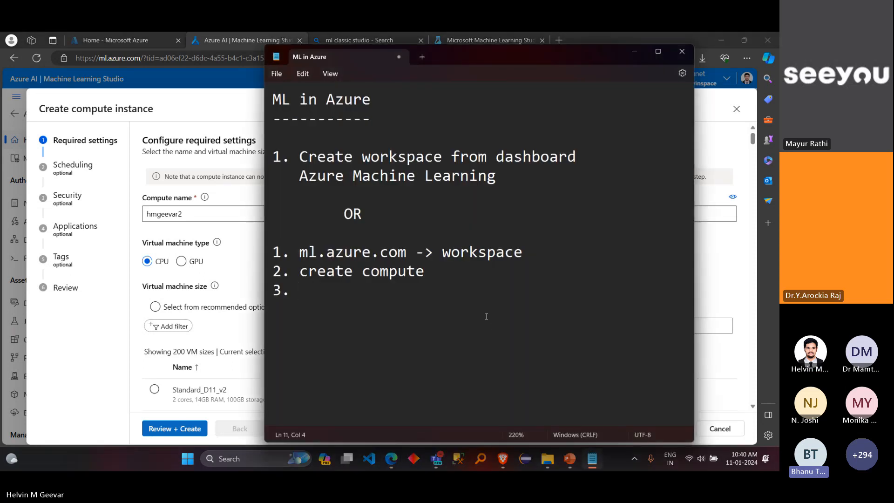
{"action": "left_click", "coordinate": [446, 276]}
{"action": "left_click_drag", "start_coordinate": [472, 64], "coordinate": [312, 35]}
{"action": "key", "text": "Return"}
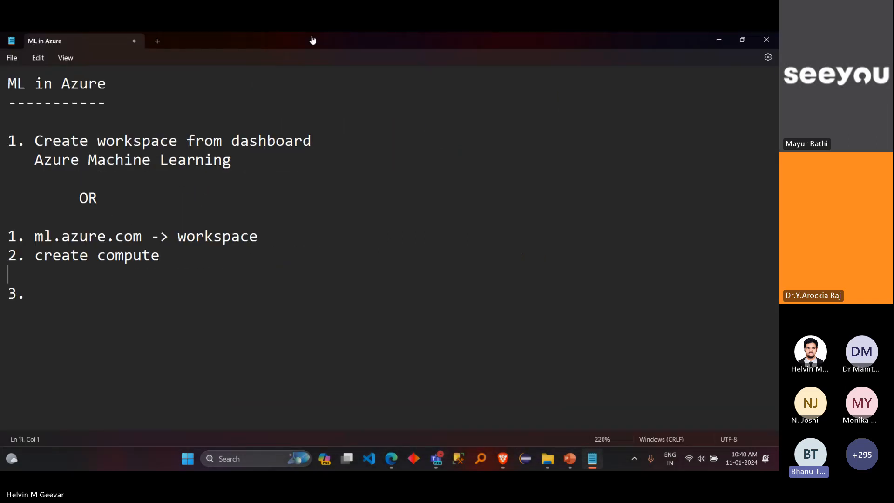
Step: Begin a parenthesized note under the create compute item reading "(If size is not available even in all options,"
{"action": "type", "text": "("}
{"action": "key", "text": "alt+Tab"}
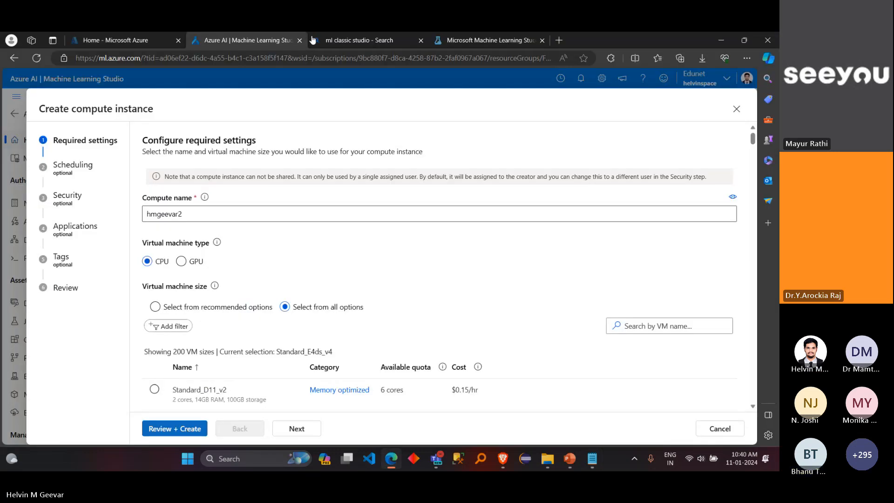
{"action": "key", "text": "alt+Tab"}
{"action": "type", "text": "I"}
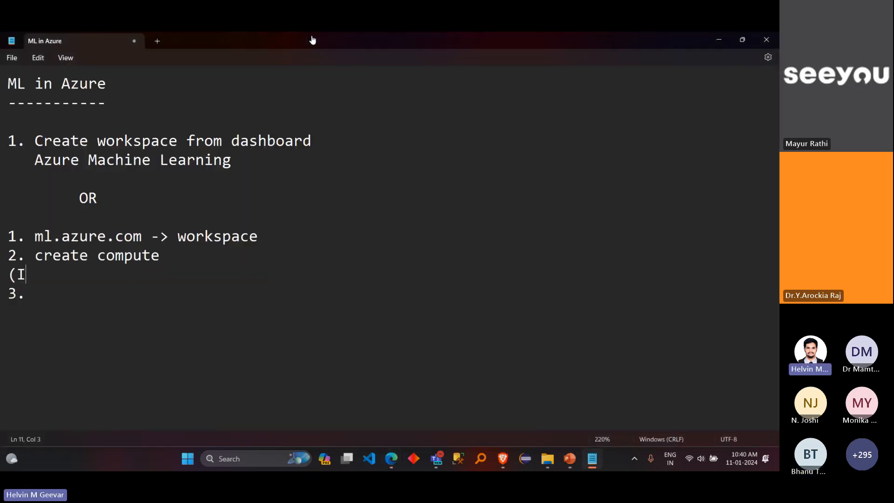
{"action": "type", "text": "f size is not a"}
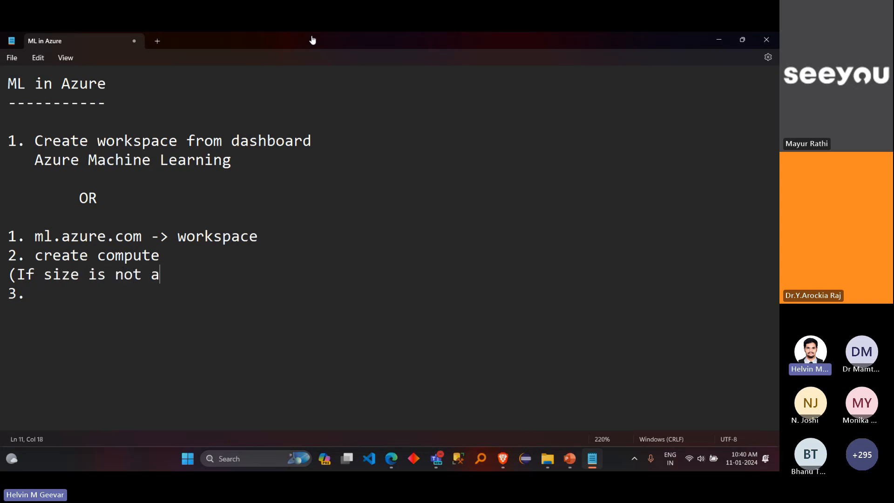
{"action": "type", "text": "vailable "}
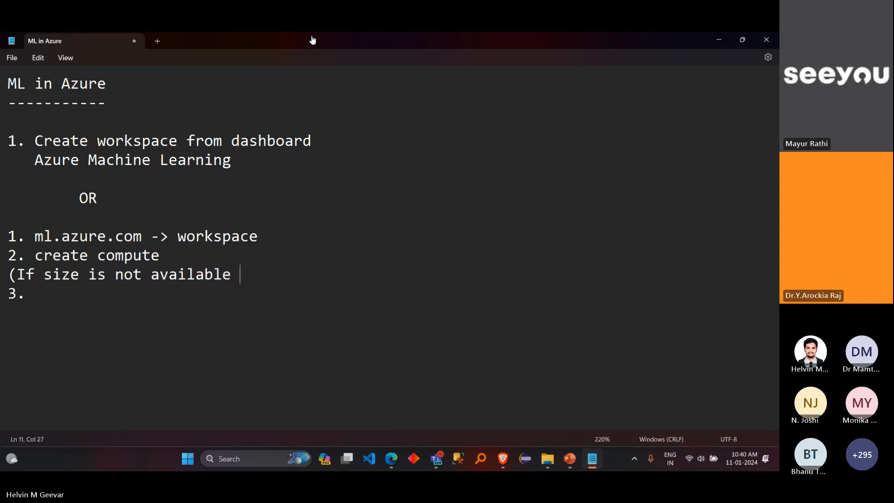
{"action": "type", "text": "even in all "}
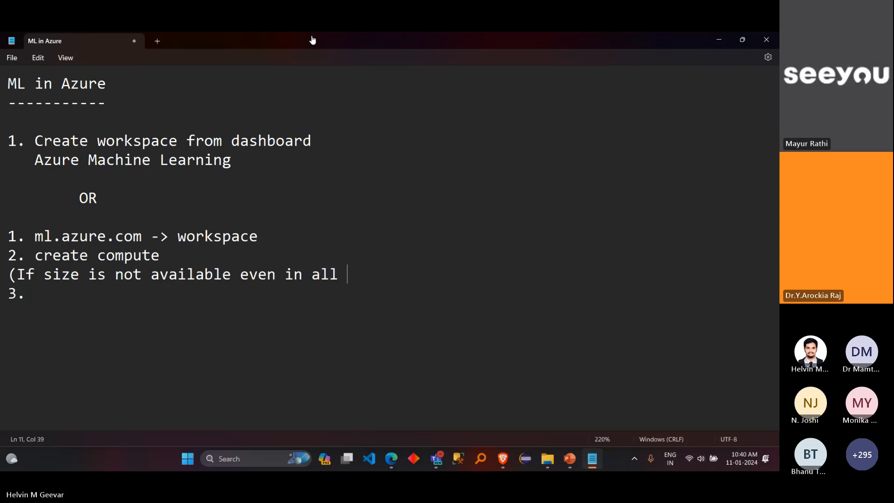
{"action": "type", "text": "options, "}
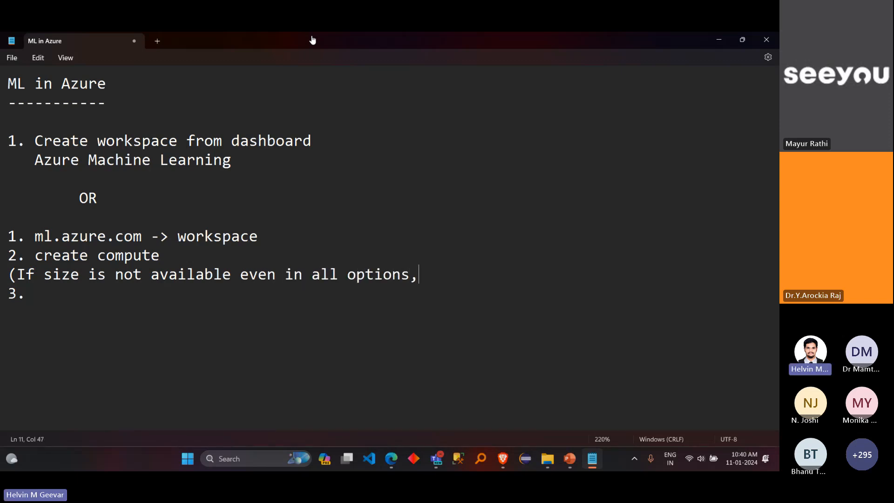
{"action": "type", "text": "quota"}
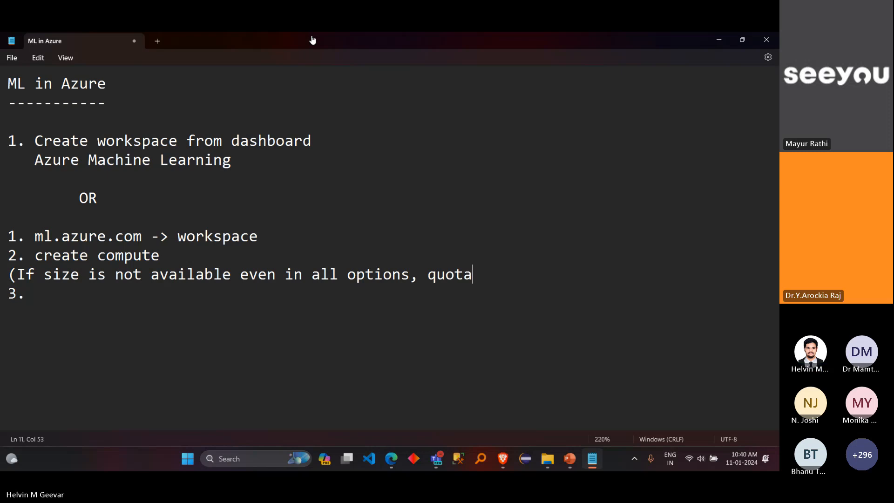
{"action": "type", "text": " for your regio"}
{"action": "type", "text": "n"}
Step: Continue the note with "quota for your region is exceeded.", breaking the line after "region"
{"action": "key", "text": "Return"}
{"action": "type", "text": "i"}
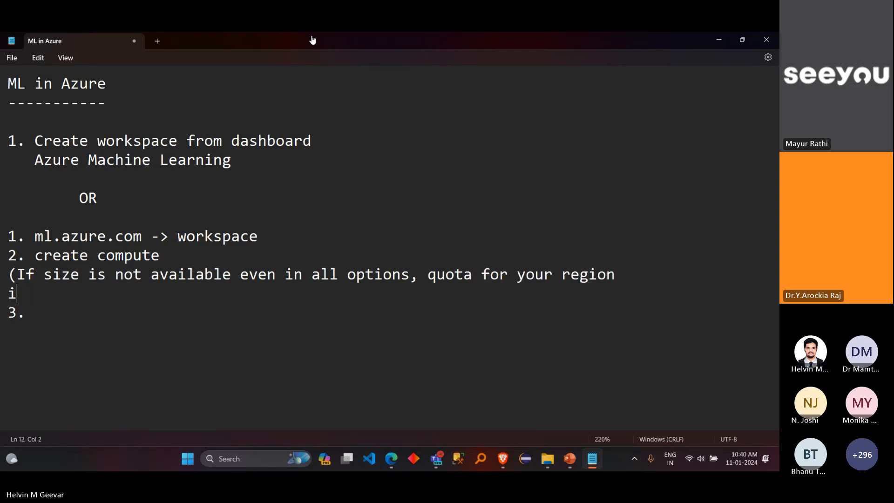
{"action": "type", "text": "s exceeded"}
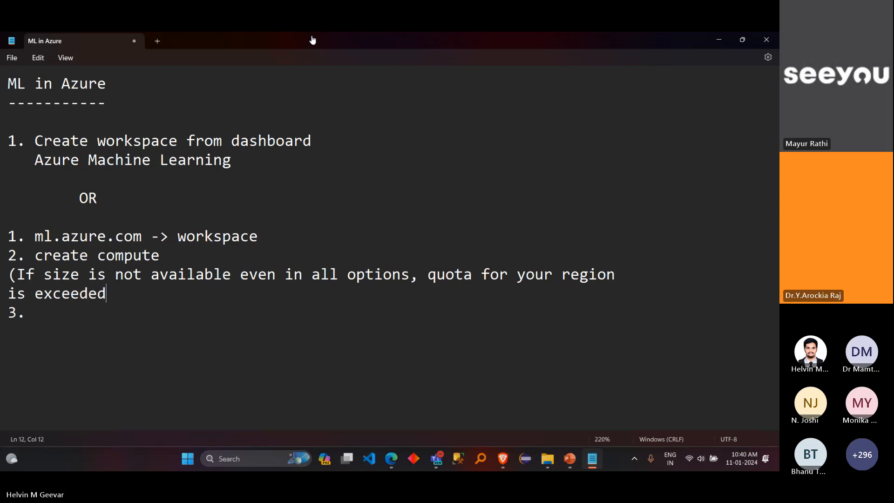
{"action": "type", "text": ". Create"}
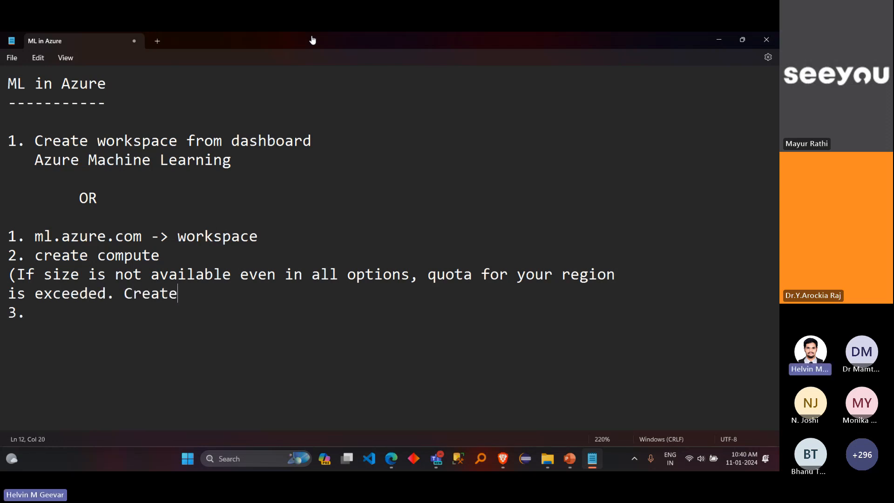
{"action": "type", "text": " newworkspace wi"}
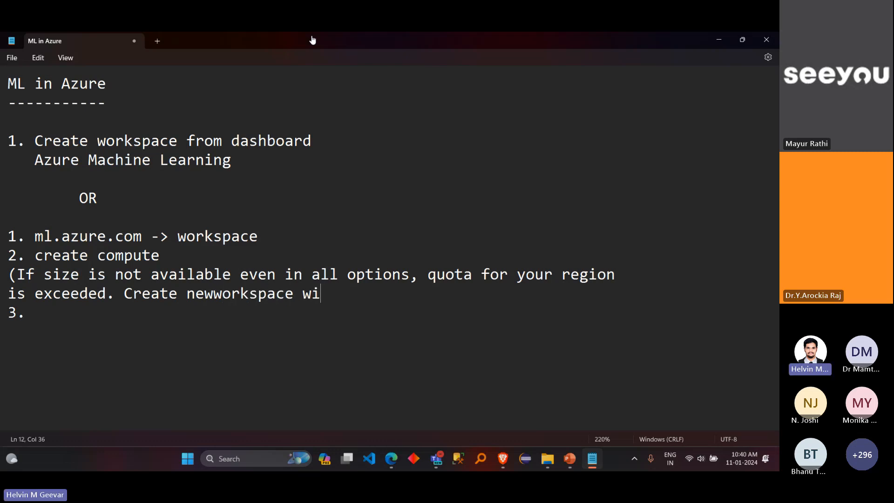
{"action": "type", "text": "th a differ"}
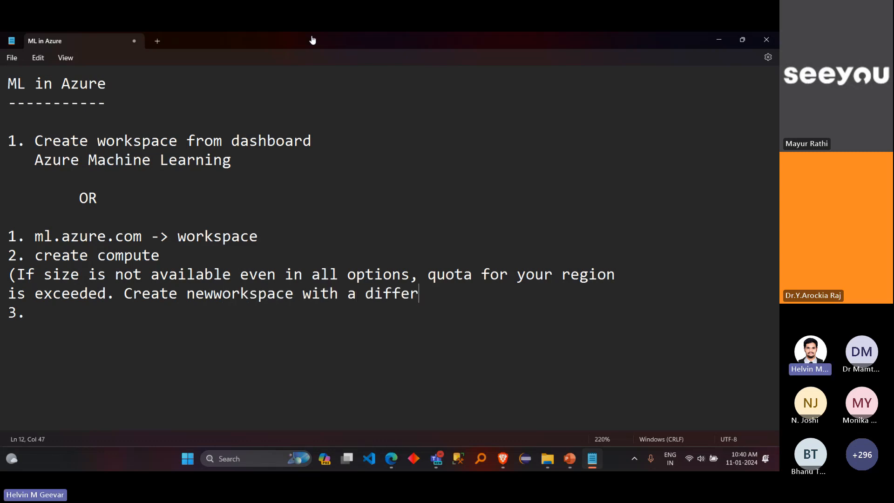
{"action": "type", "text": "ent regi"}
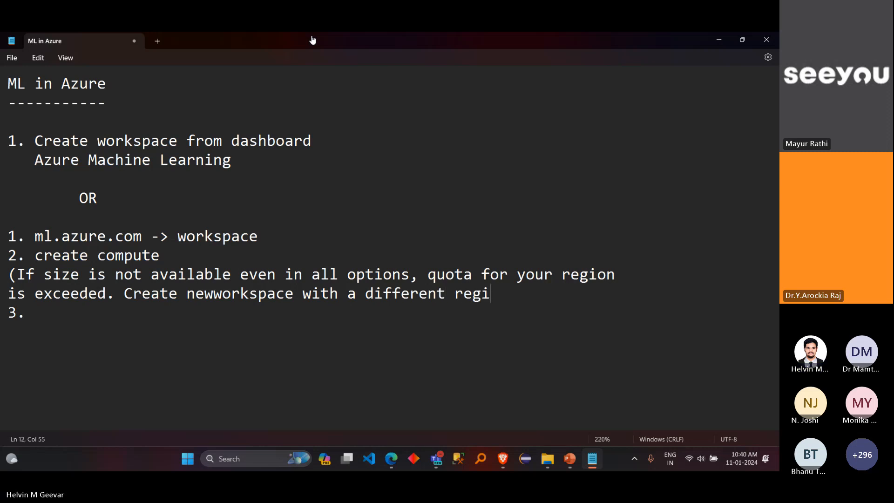
{"action": "type", "text": "on)"}
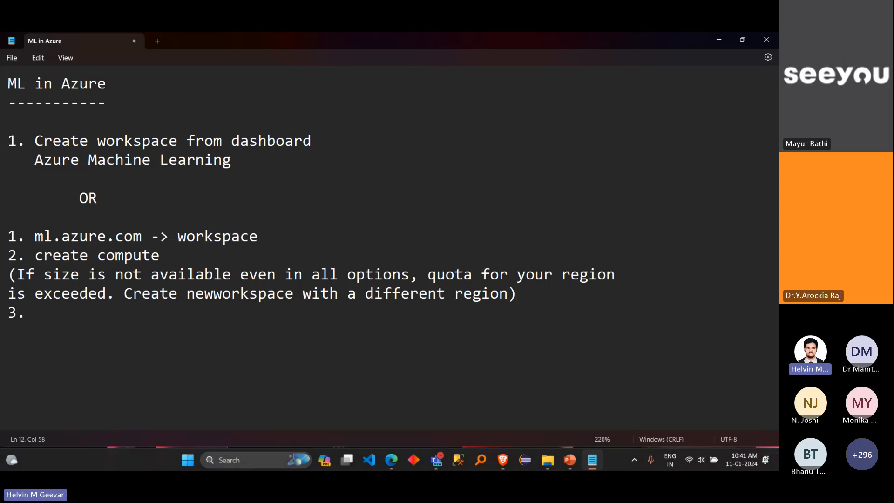
Step: Return to Azure Machine Learning Studio and examine the full size list, including the virtual machine sizes without enough quota
{"action": "left_click", "coordinate": [393, 460]}
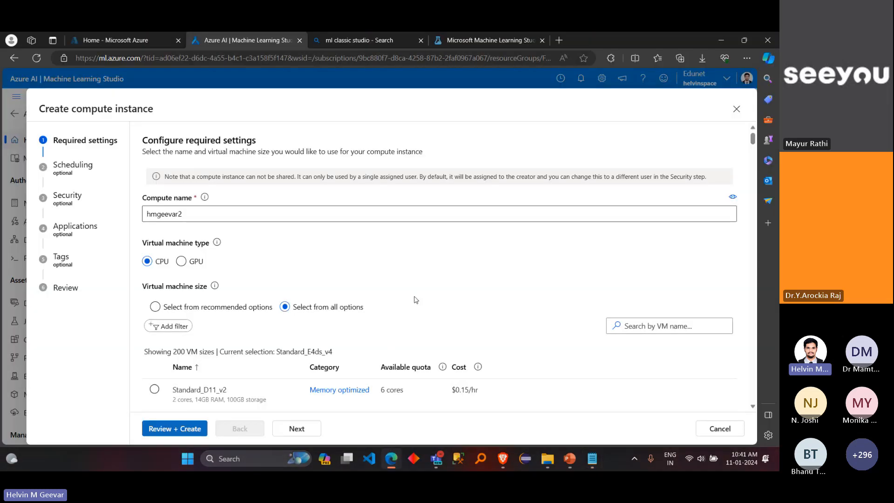
{"action": "scroll", "coordinate": [416, 299], "scroll_direction": "down", "scroll_amount": 15}
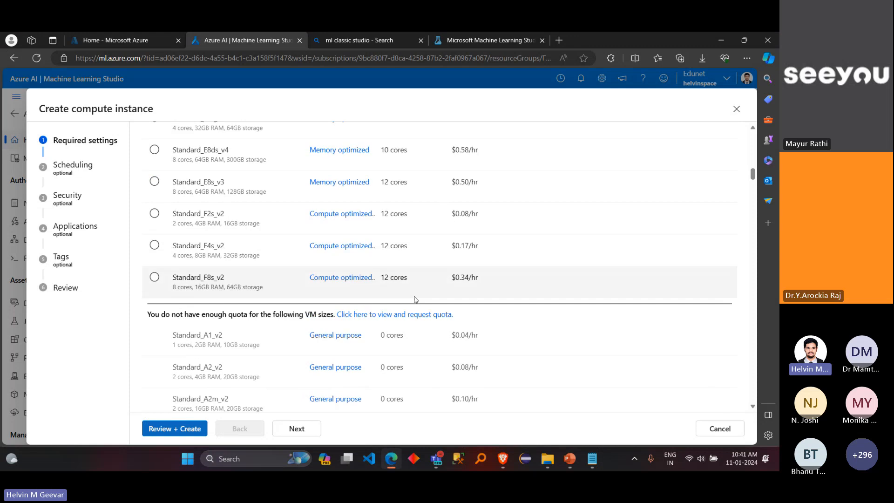
{"action": "scroll", "coordinate": [416, 299], "scroll_direction": "down", "scroll_amount": 2}
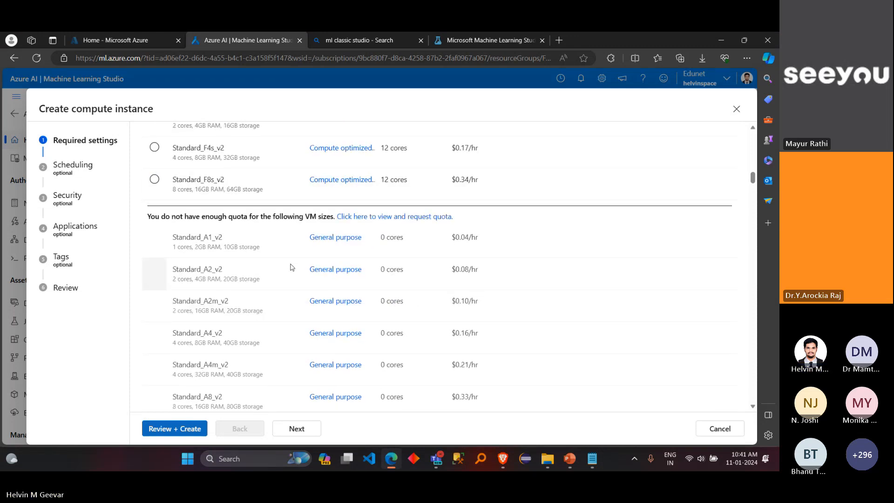
{"action": "scroll", "coordinate": [289, 271], "scroll_direction": "down", "scroll_amount": 3}
{"action": "scroll", "coordinate": [288, 278], "scroll_direction": "down", "scroll_amount": 10}
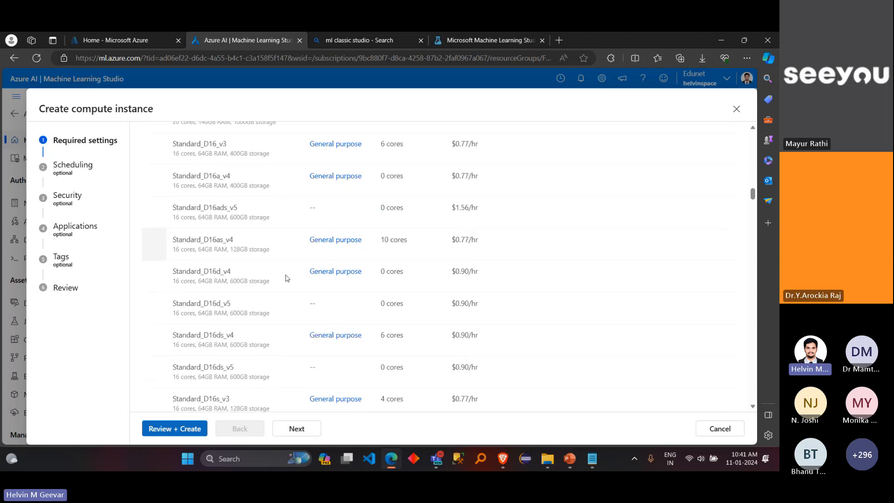
{"action": "scroll", "coordinate": [287, 278], "scroll_direction": "down", "scroll_amount": 5}
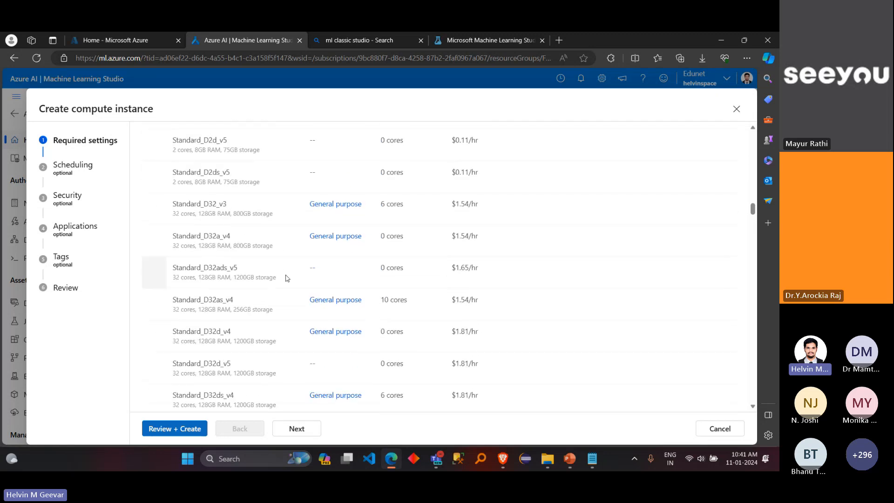
{"action": "scroll", "coordinate": [287, 278], "scroll_direction": "down", "scroll_amount": 10}
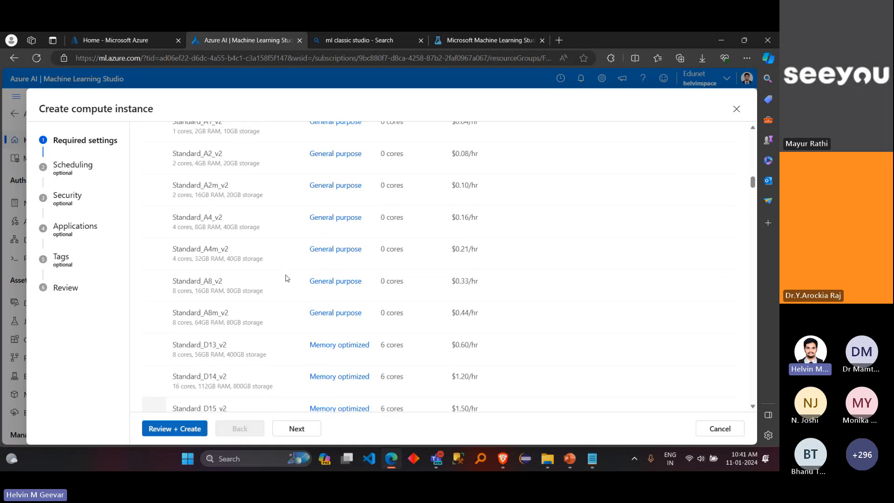
{"action": "scroll", "coordinate": [287, 278], "scroll_direction": "up", "scroll_amount": 10}
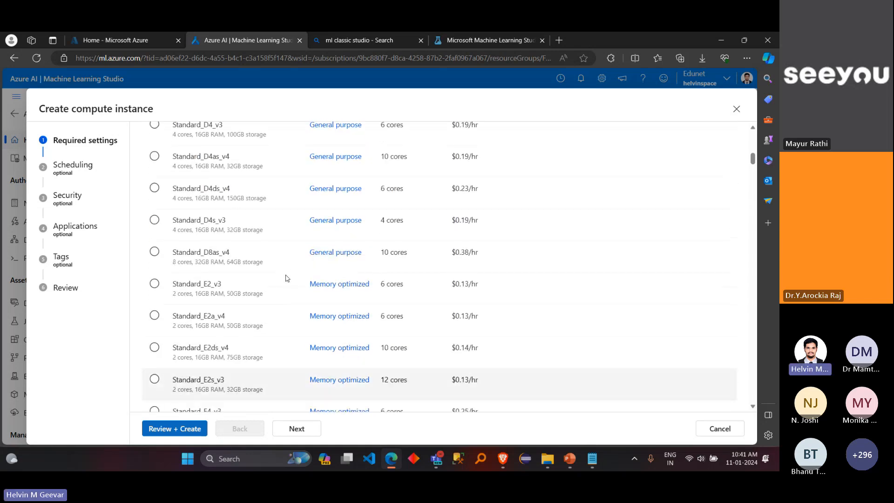
{"action": "scroll", "coordinate": [288, 278], "scroll_direction": "up", "scroll_amount": 6}
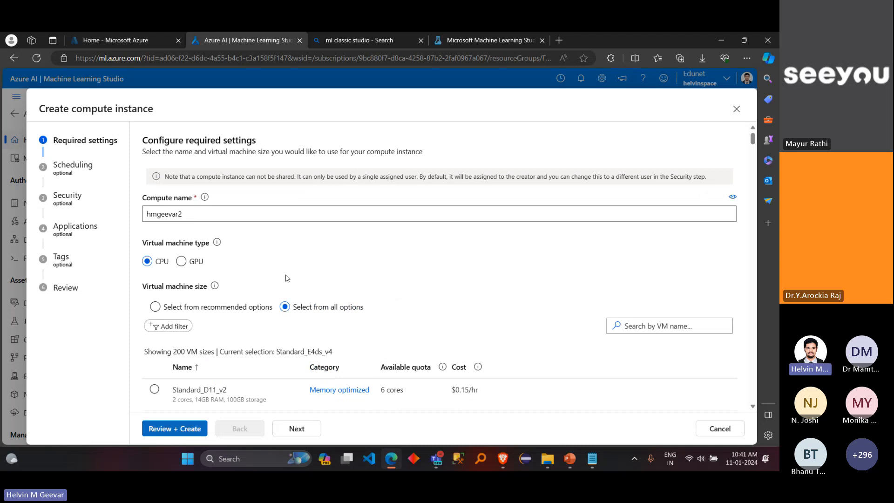
Step: Look over the virtual machine size list and close the compute instance form without creating an instance
{"action": "scroll", "coordinate": [288, 278], "scroll_direction": "down", "scroll_amount": 3}
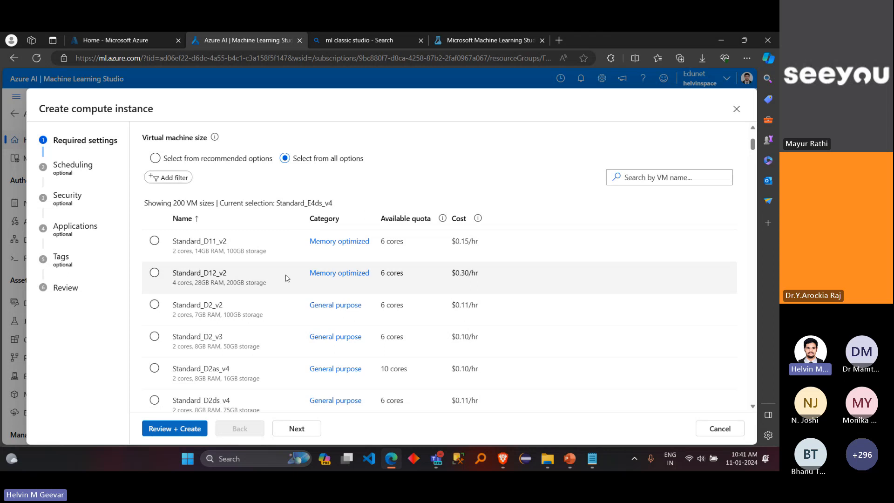
{"action": "scroll", "coordinate": [287, 278], "scroll_direction": "down", "scroll_amount": 4}
{"action": "scroll", "coordinate": [288, 278], "scroll_direction": "up", "scroll_amount": 6}
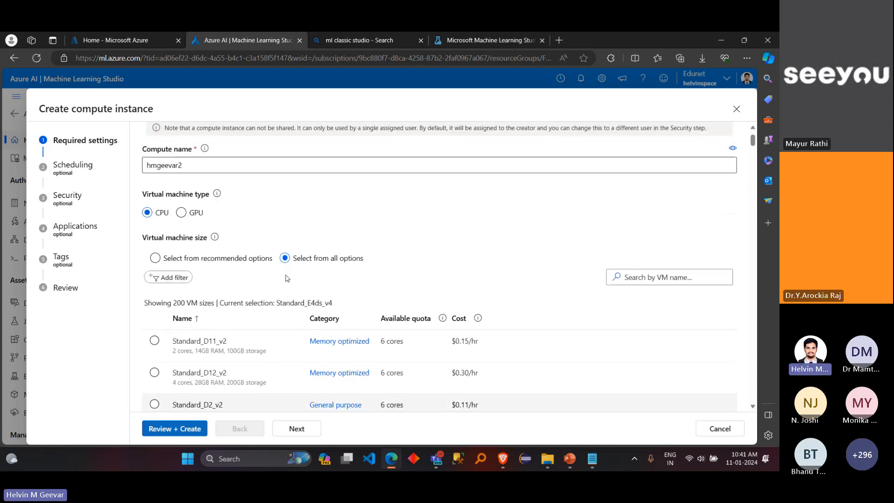
{"action": "scroll", "coordinate": [287, 278], "scroll_direction": "up", "scroll_amount": 1}
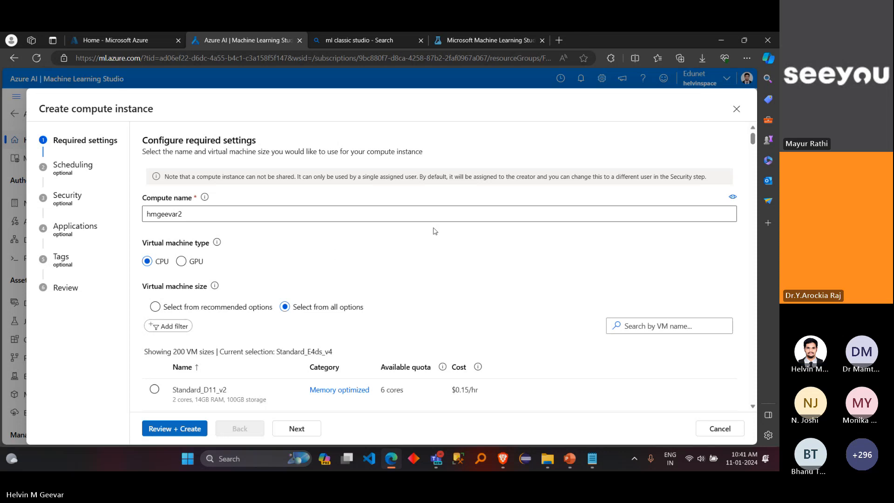
{"action": "left_click", "coordinate": [735, 111]}
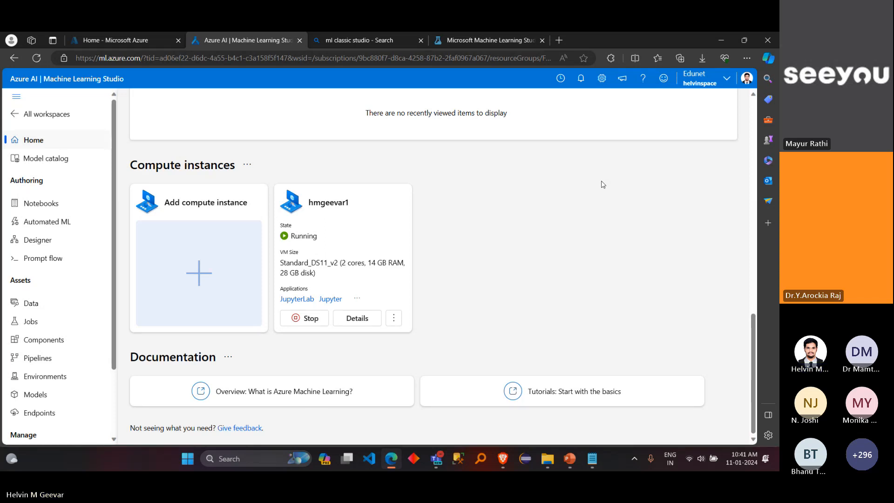
{"action": "scroll", "coordinate": [603, 185], "scroll_direction": "up", "scroll_amount": 10}
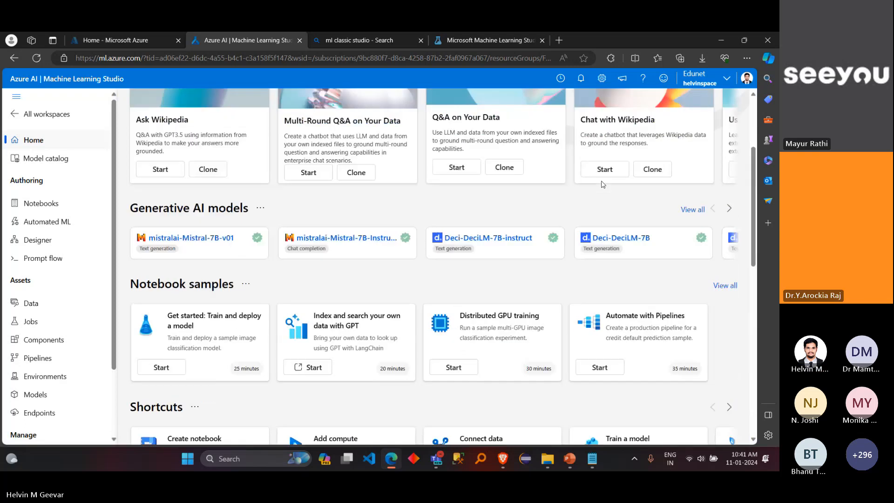
{"action": "scroll", "coordinate": [603, 184], "scroll_direction": "up", "scroll_amount": 3}
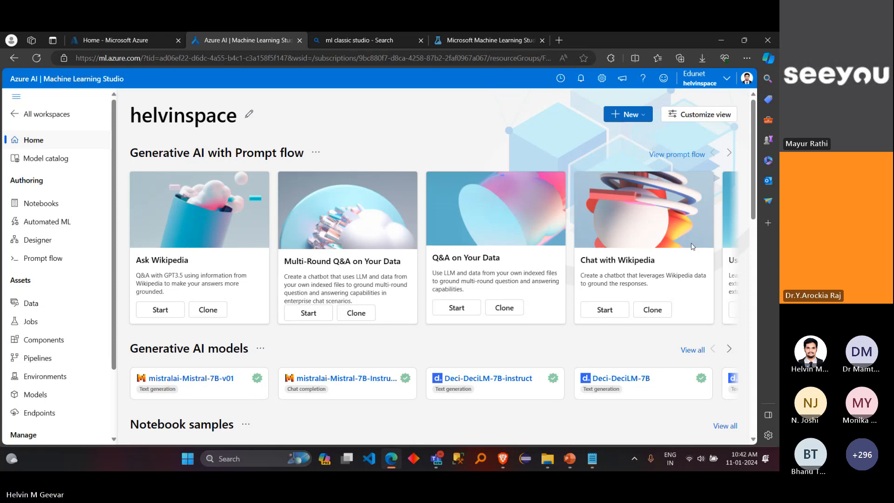
Step: Check the participants' replies in the Teams meeting chat, and open the workspace's Notebooks section in Azure Machine Learning Studio
{"action": "left_click", "coordinate": [762, 301]}
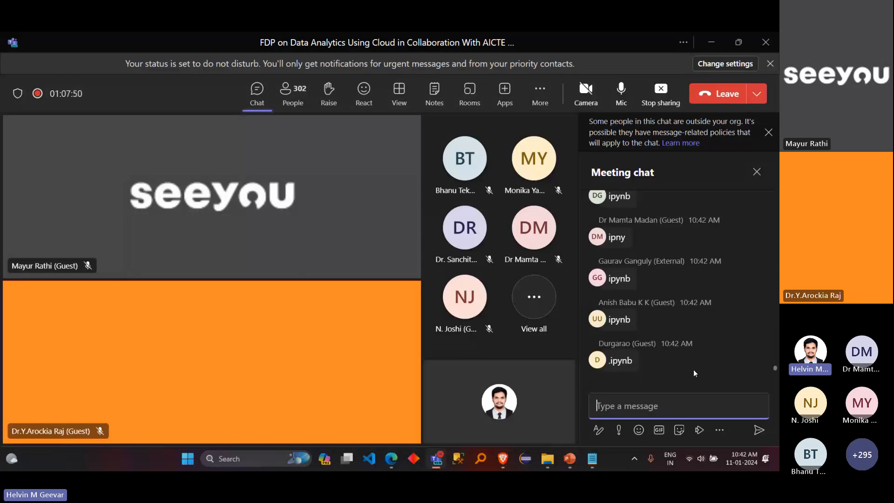
{"action": "left_click", "coordinate": [710, 48]}
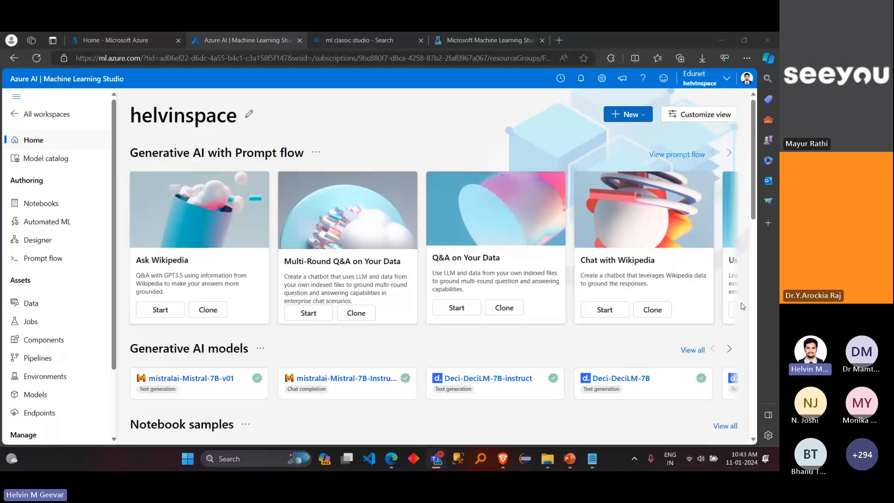
{"action": "left_click", "coordinate": [42, 207]}
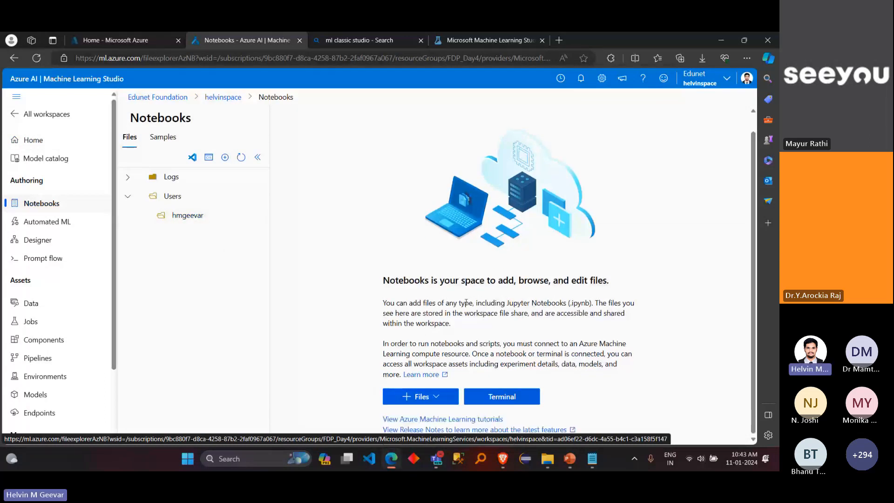
Step: Switch to the ML in Azure notes in Notepad and title item 3 "Notebook", underlined with a row of dashes
{"action": "mouse_move", "coordinate": [595, 452]}
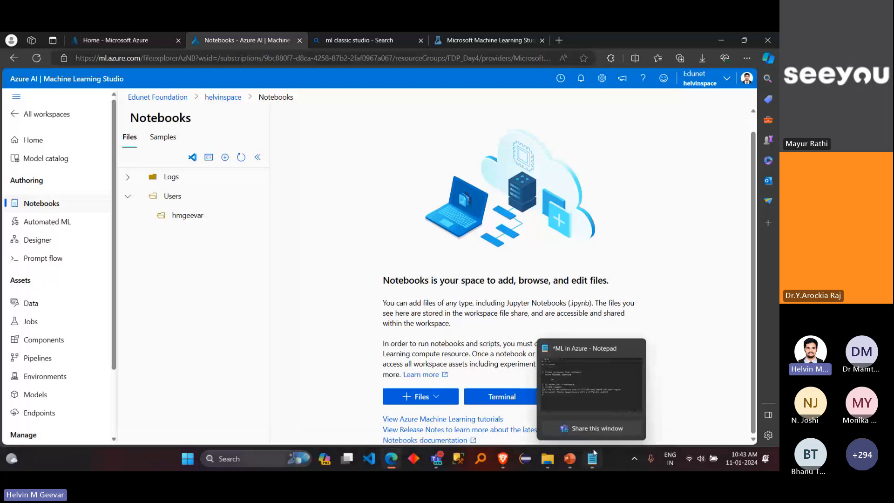
{"action": "left_click", "coordinate": [586, 399]}
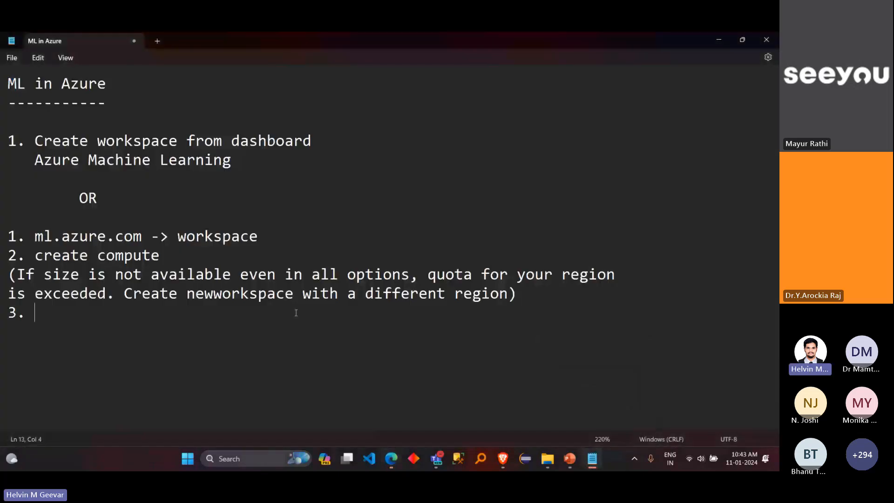
{"action": "type", "text": "Notebook"}
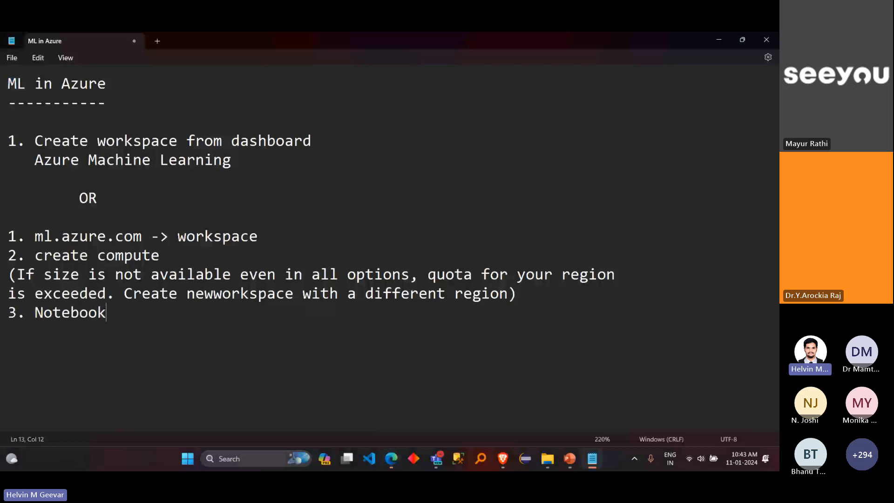
{"action": "key", "text": "Return"}
{"action": "type", "text": "--------"}
{"action": "key", "text": "Return"}
Step: Add the sub-item "a) create a notebook" under the Notebook heading
{"action": "type", "text": "a) c"}
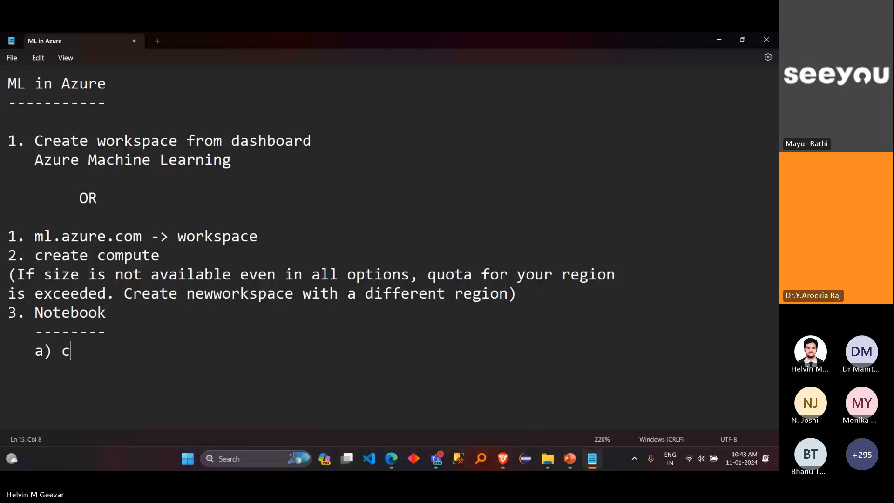
{"action": "type", "text": "reate a no"}
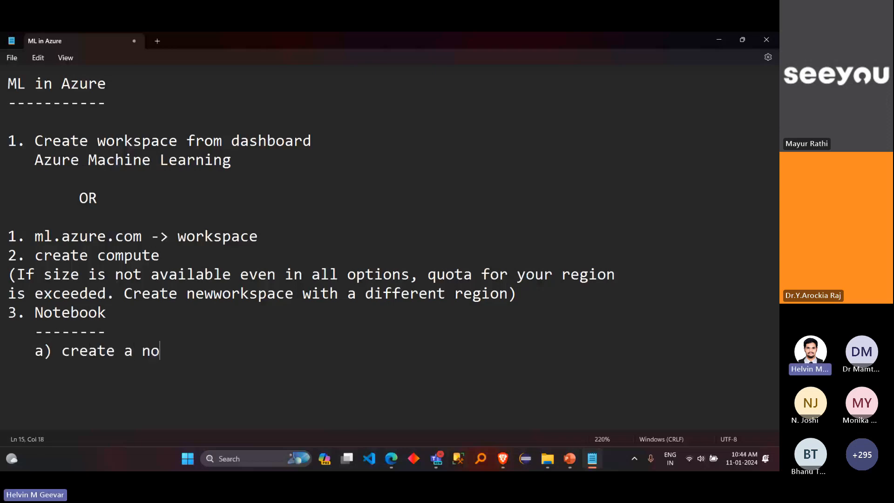
{"action": "type", "text": "tebook"}
{"action": "key", "text": "Return"}
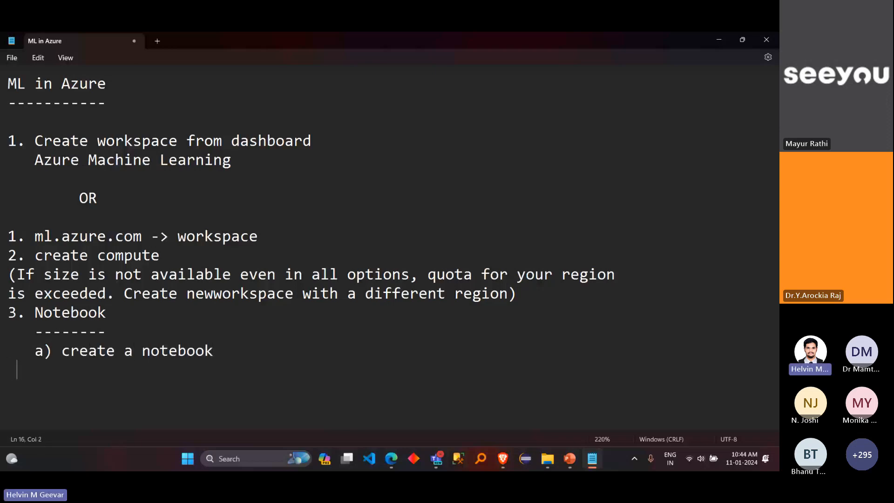
Step: Add the sub-item "b) upload a existing notebook" below sub-item a
{"action": "type", "text": "b) "}
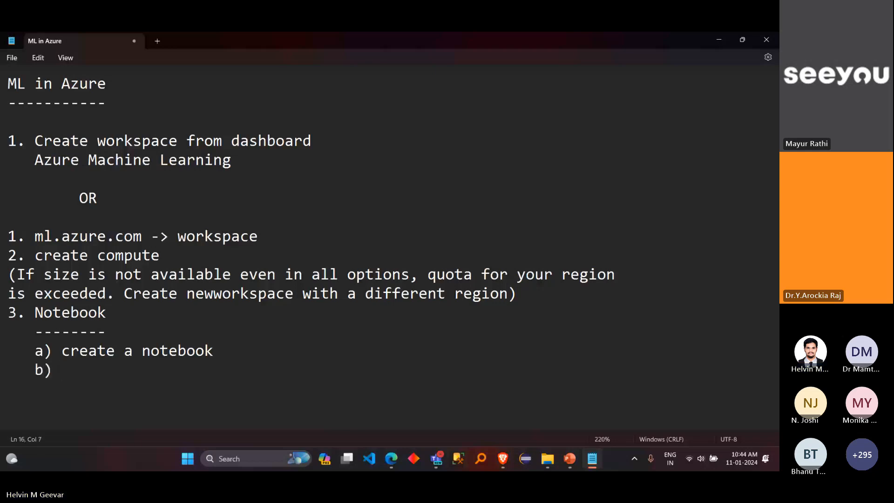
{"action": "type", "text": "upload a"}
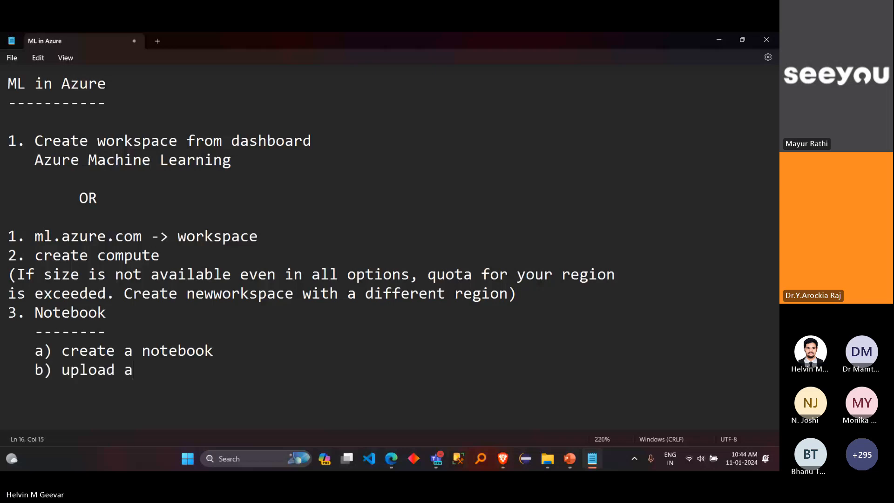
{"action": "type", "text": " existing "}
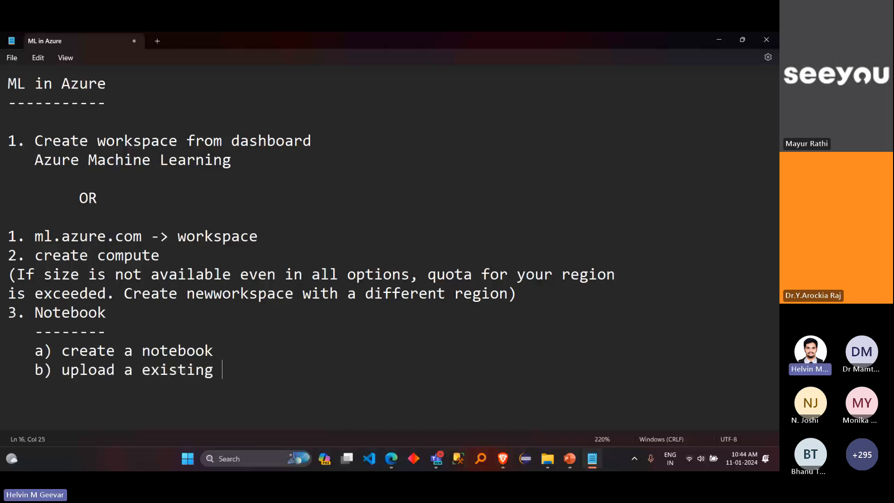
{"action": "type", "text": "notebook"}
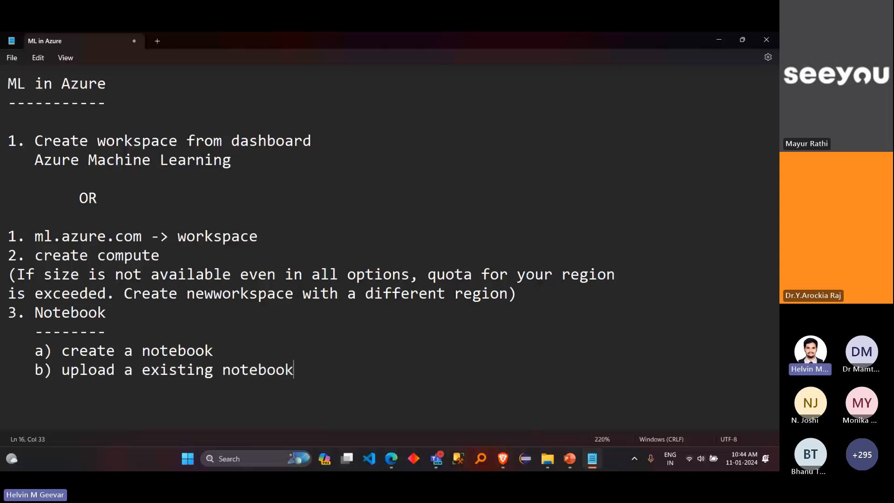
Step: Highlight the create and upload notebook sub-items in turn to point them out
{"action": "left_click_drag", "start_coordinate": [211, 350], "coordinate": [61, 351]}
{"action": "left_click_drag", "start_coordinate": [300, 368], "coordinate": [65, 370]}
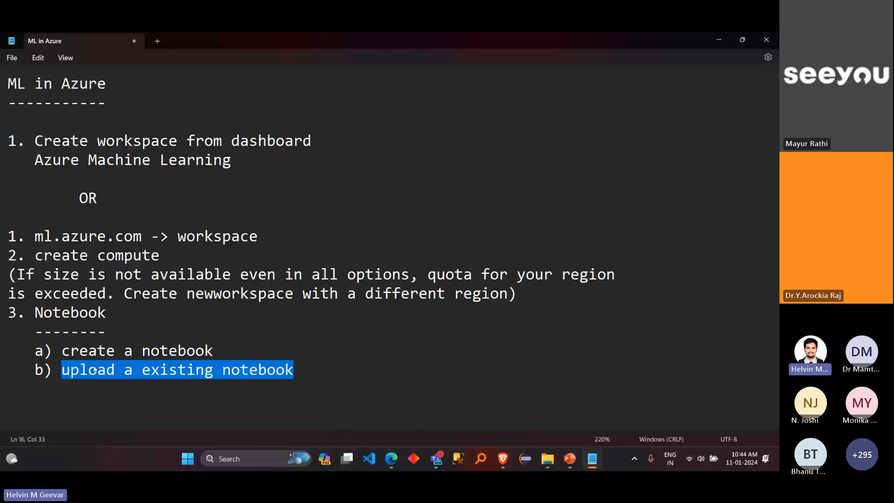
{"action": "left_click", "coordinate": [227, 345]}
{"action": "left_click_drag", "start_coordinate": [213, 351], "coordinate": [62, 350]}
{"action": "double_click", "coordinate": [226, 348]}
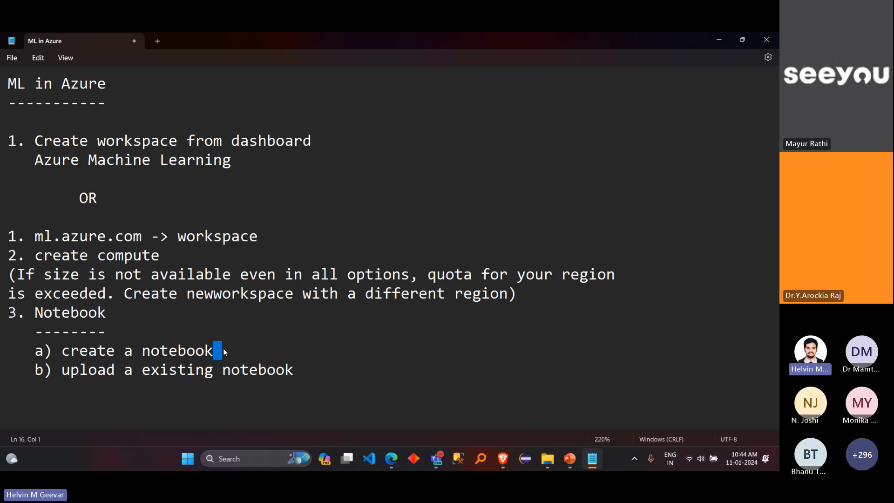
{"action": "left_click", "coordinate": [223, 349]}
{"action": "left_click_drag", "start_coordinate": [294, 372], "coordinate": [60, 373]}
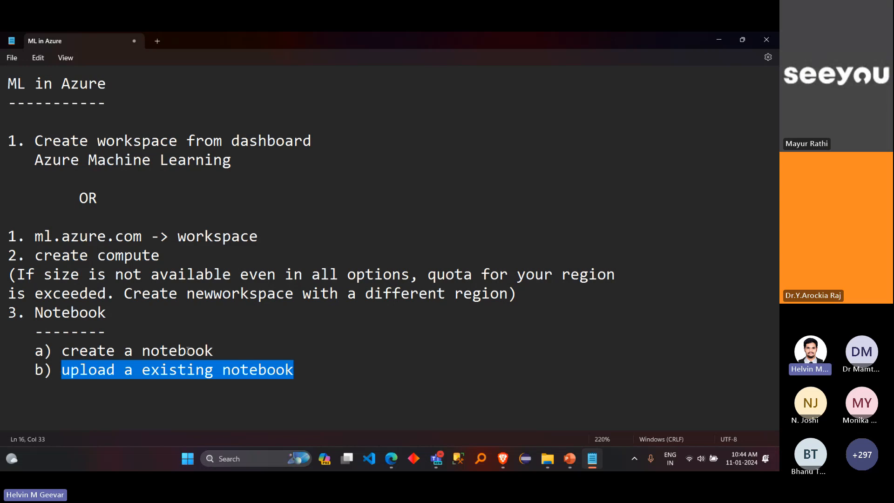
Step: Append "- do from scratch" to the create a notebook sub-item
{"action": "left_click", "coordinate": [231, 358]}
{"action": "type", "text": "- d"}
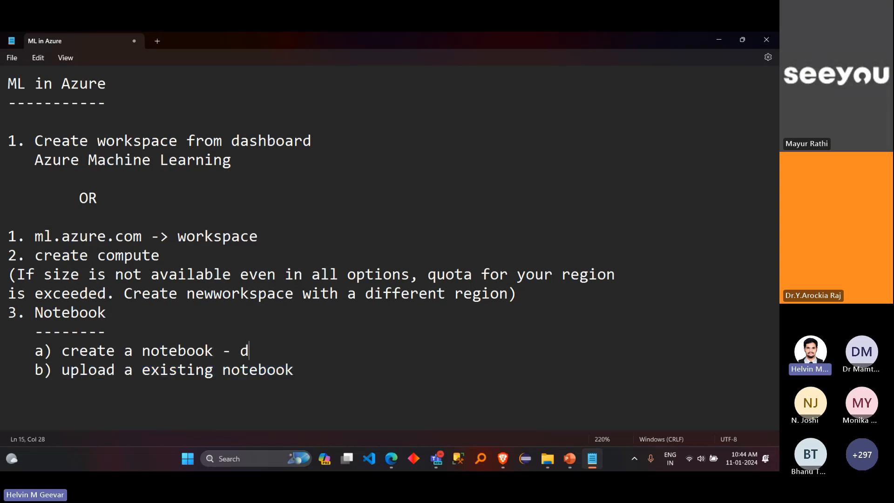
{"action": "type", "text": "o from scratch"}
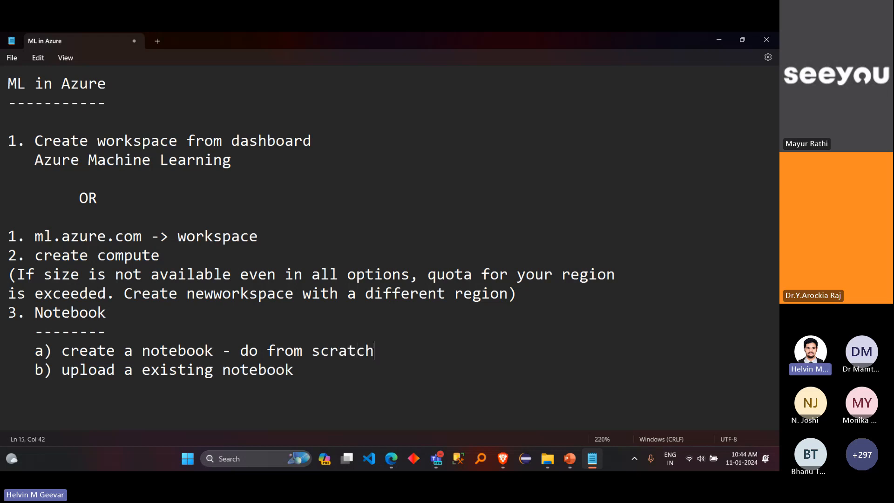
Step: Append "- just for execution" to the upload a existing notebook sub-item
{"action": "left_click", "coordinate": [298, 371]}
{"action": "type", "text": "- just for e"}
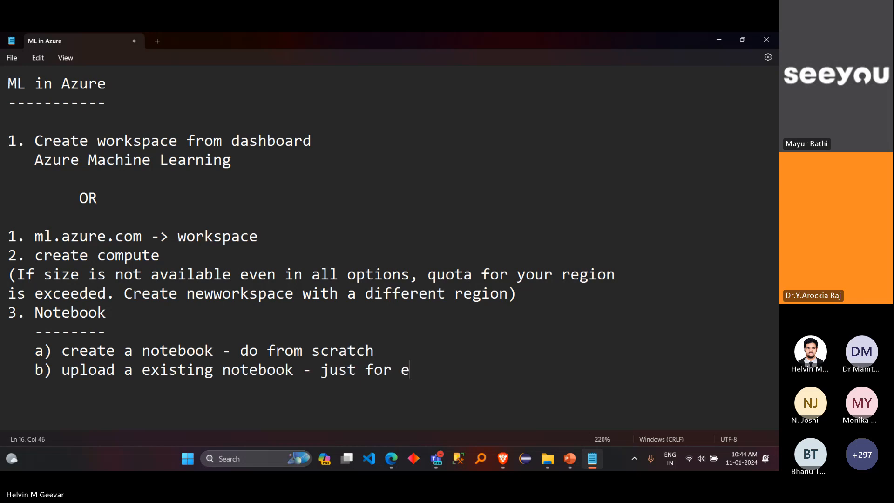
{"action": "type", "text": "xecuti"}
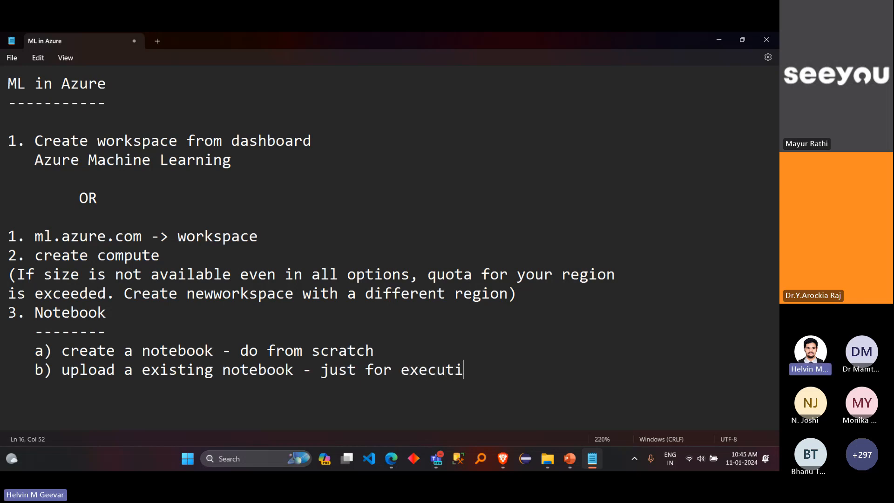
{"action": "type", "text": "on"}
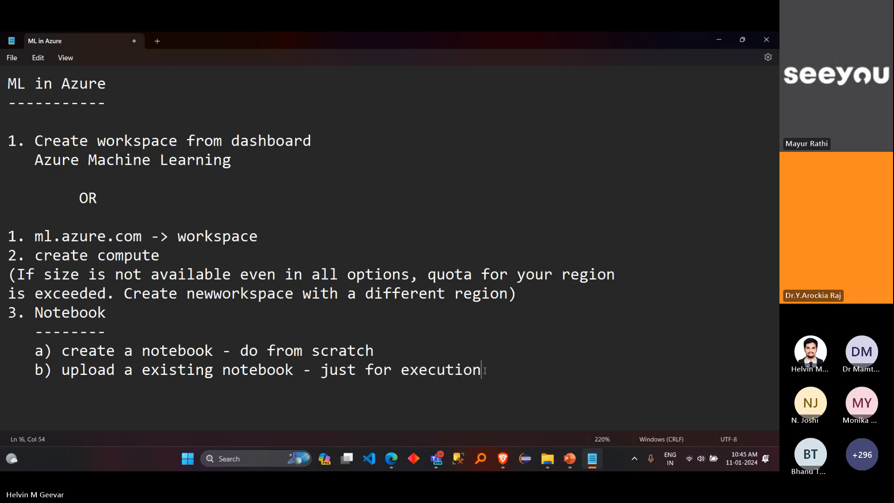
Step: Highlight sub-item b to point it out, and insert "(ipynb)" directly after "notebook" in that line
{"action": "left_click_drag", "start_coordinate": [480, 370], "coordinate": [35, 375]}
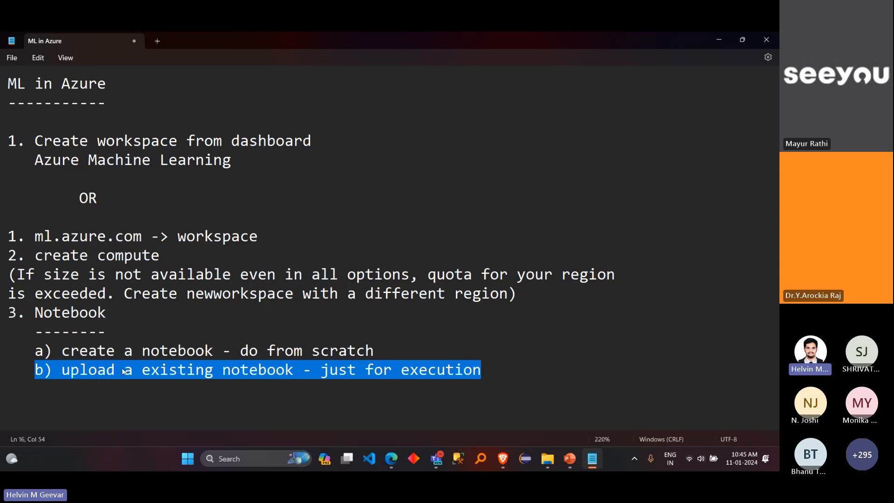
{"action": "left_click", "coordinate": [301, 371]}
{"action": "key", "text": "Left"}
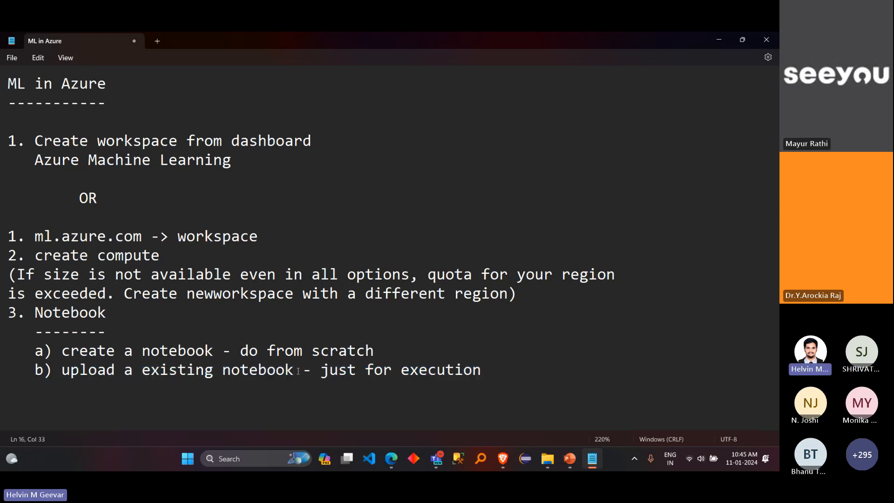
{"action": "type", "text": "(ipynb"}
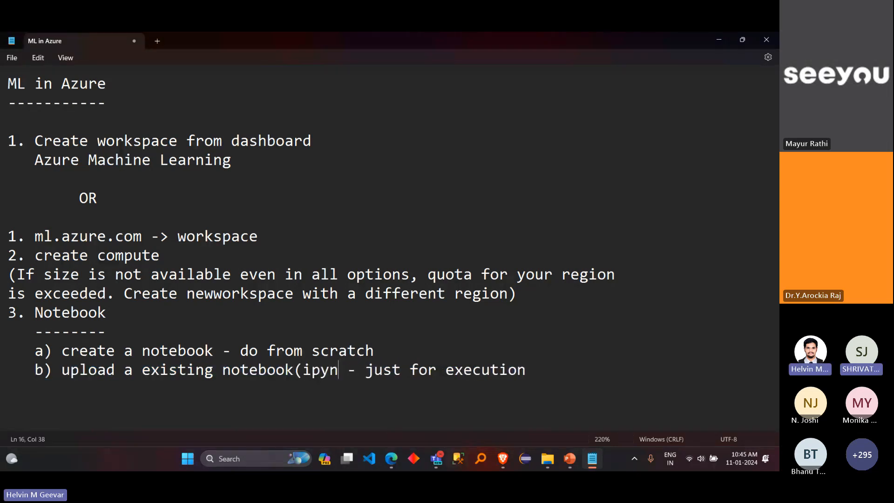
{"action": "type", "text": ")"}
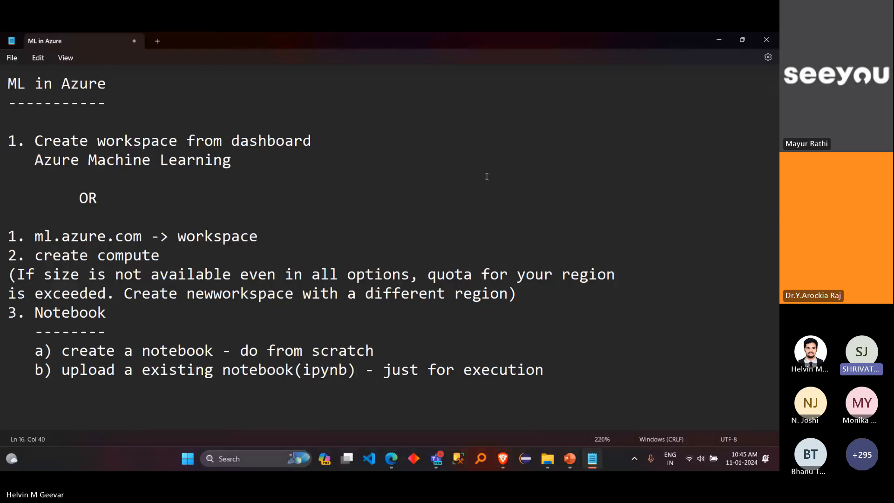
Step: Return to Azure Machine Learning Studio and view the options for adding files in Notebooks, without choosing one
{"action": "left_click", "coordinate": [720, 39]}
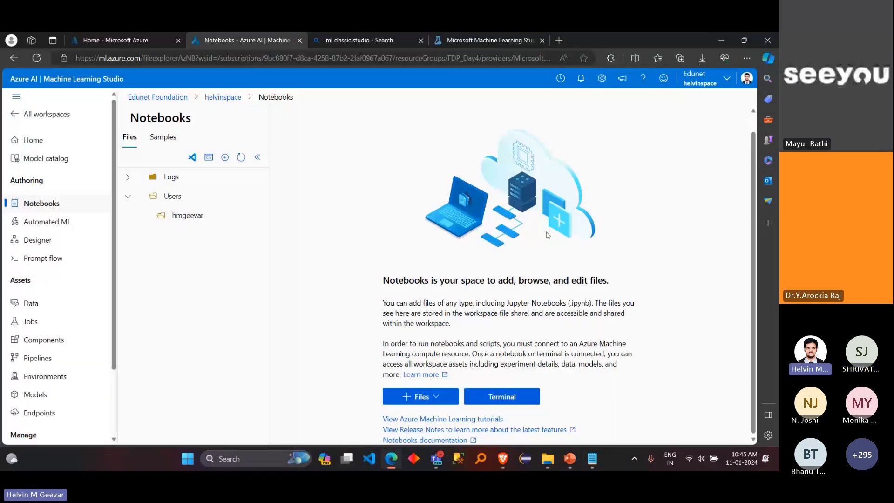
{"action": "left_click", "coordinate": [437, 397]}
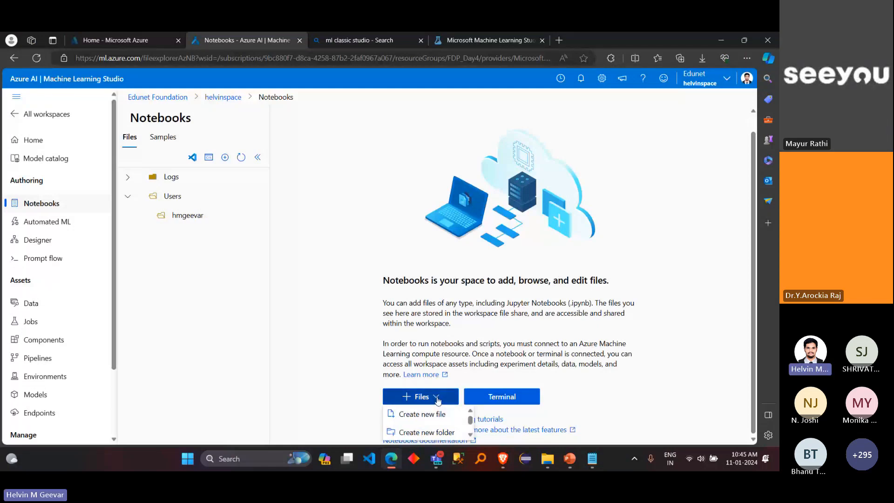
{"action": "left_click", "coordinate": [556, 353]}
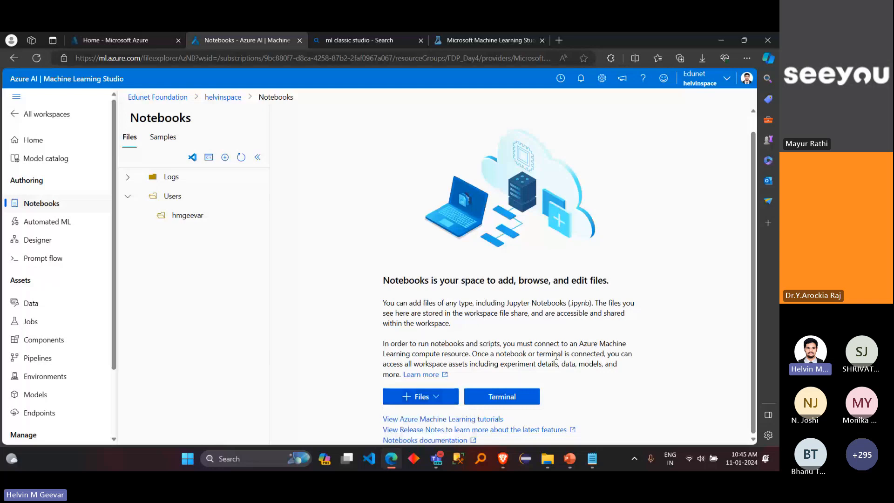
{"action": "scroll", "coordinate": [503, 336], "scroll_direction": "up", "scroll_amount": 3}
{"action": "scroll", "coordinate": [503, 338], "scroll_direction": "up", "scroll_amount": 1}
{"action": "scroll", "coordinate": [375, 355], "scroll_direction": "down", "scroll_amount": 2}
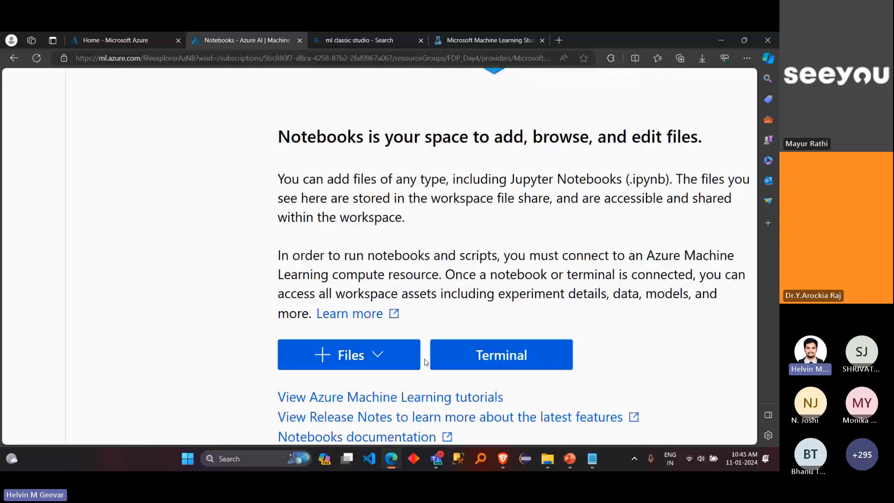
{"action": "left_click", "coordinate": [378, 355]}
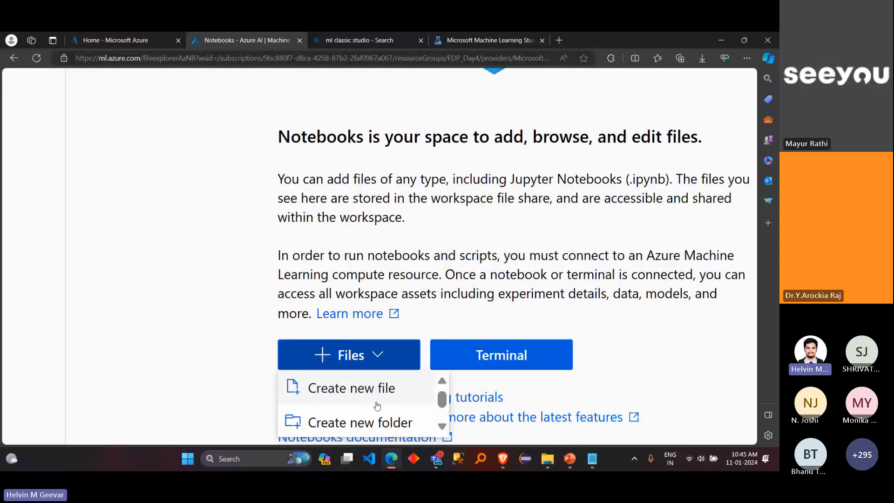
{"action": "mouse_move", "coordinate": [444, 401]}
{"action": "left_mouse_down"}
{"action": "mouse_move", "coordinate": [440, 418]}
{"action": "mouse_move", "coordinate": [446, 389]}
{"action": "left_mouse_up"}
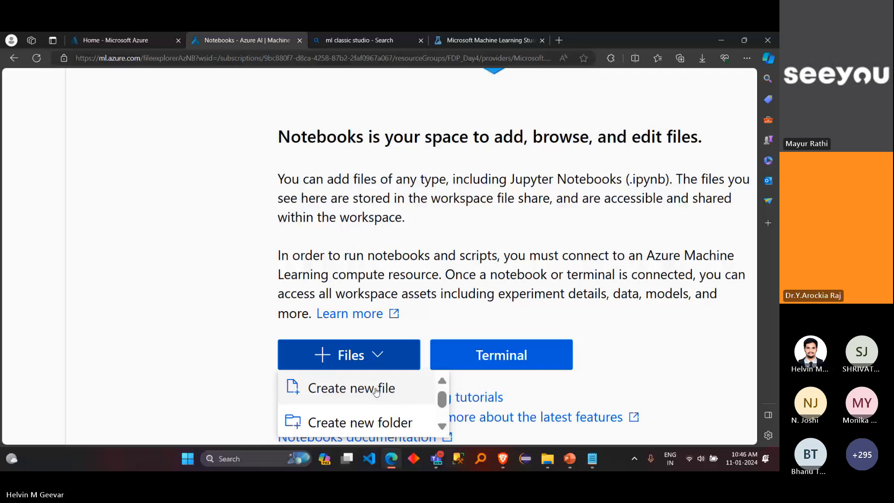
{"action": "scroll", "coordinate": [376, 392], "scroll_direction": "down", "scroll_amount": 5}
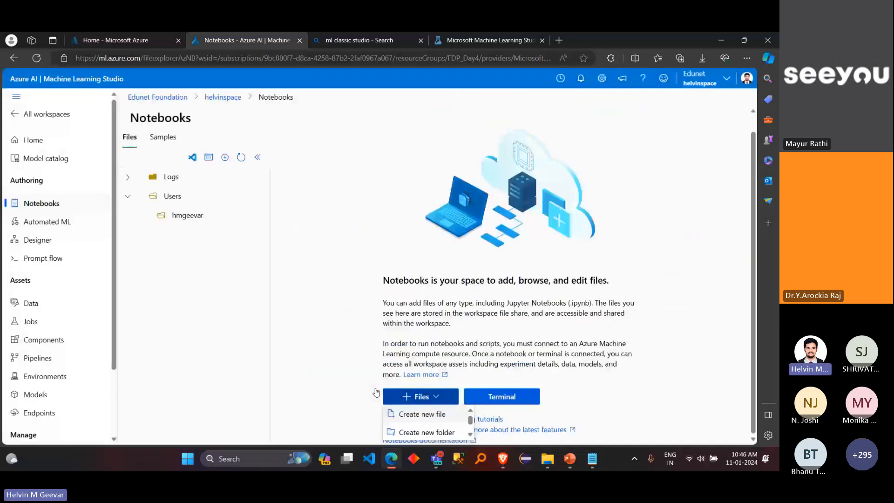
{"action": "left_click", "coordinate": [429, 414]}
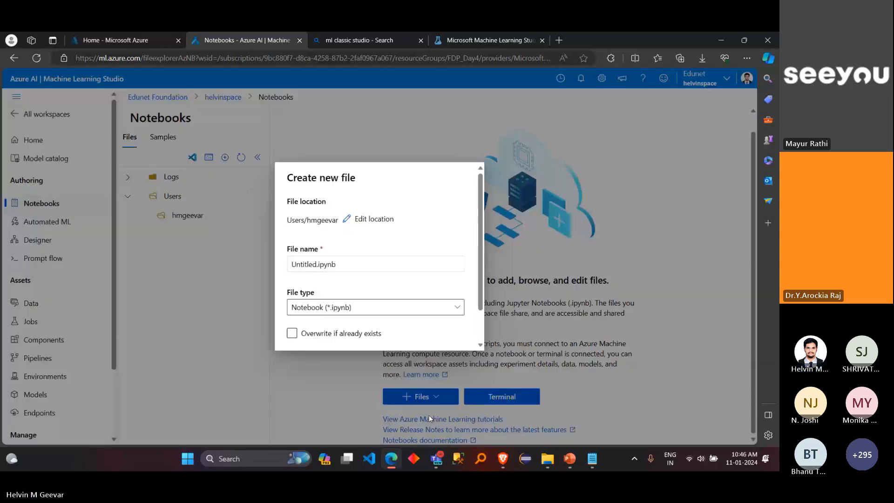
{"action": "left_click", "coordinate": [317, 267]}
{"action": "double_click", "coordinate": [318, 267]}
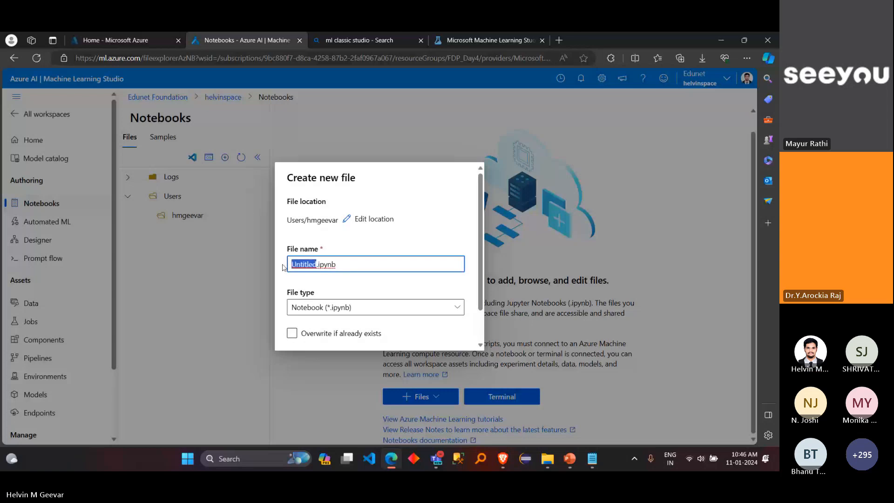
{"action": "type", "text": "sampleML"}
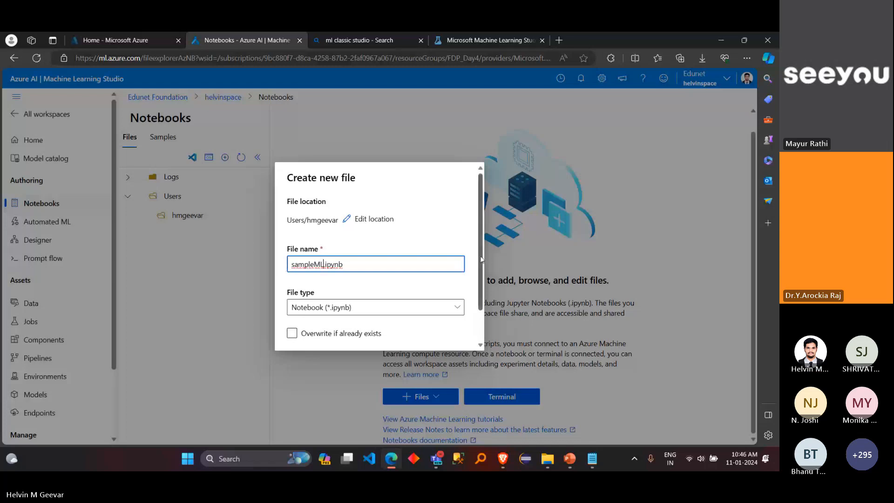
{"action": "left_click_drag", "start_coordinate": [479, 256], "coordinate": [481, 286]}
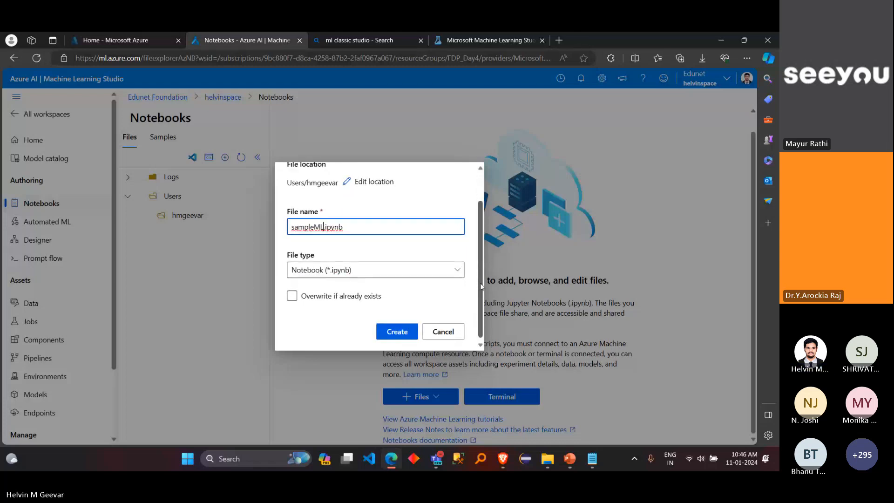
{"action": "scroll", "coordinate": [476, 261], "scroll_direction": "up", "scroll_amount": 2}
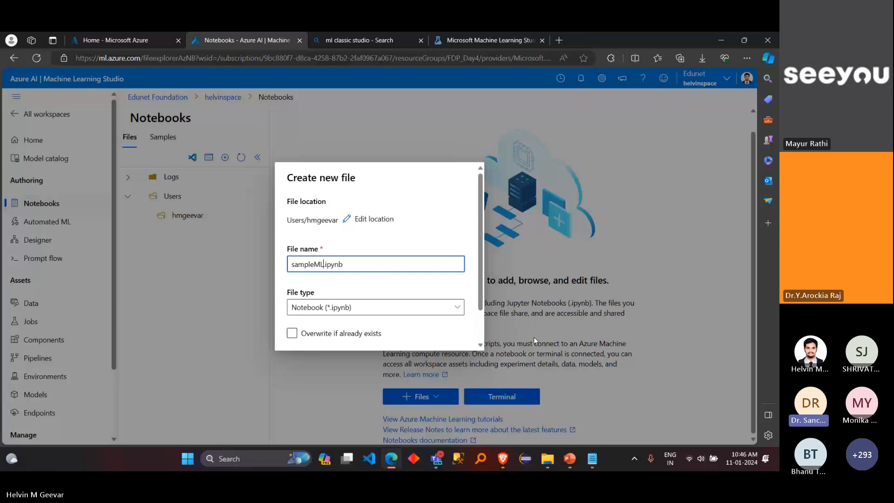
{"action": "left_click", "coordinate": [516, 267]}
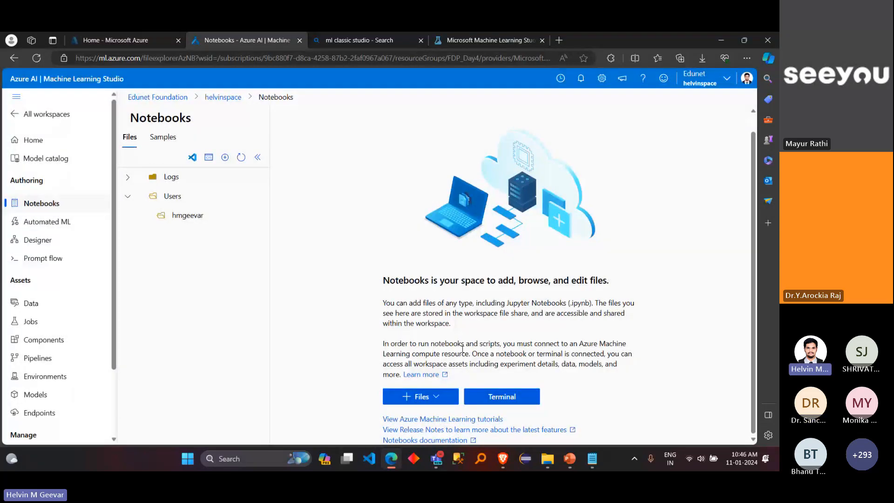
Step: Compare the general options for adding files with the actions offered for the personal folder under Users, leaving the folder's actions open
{"action": "left_click", "coordinate": [437, 400]}
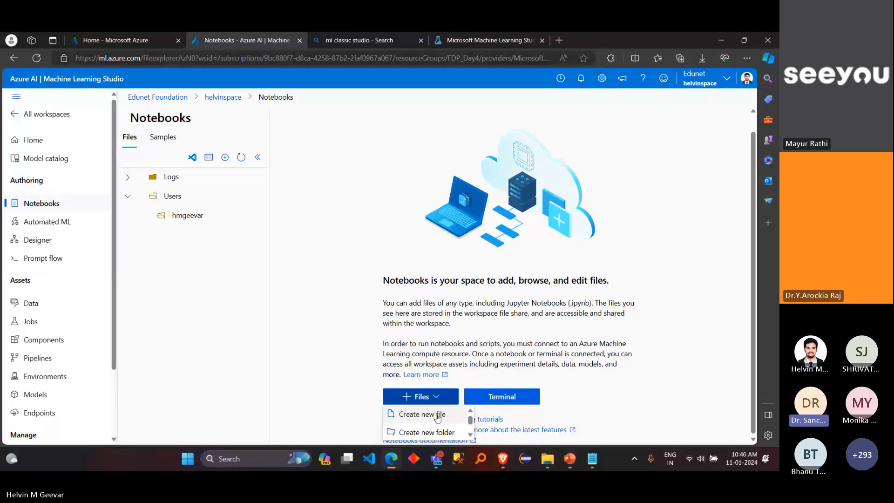
{"action": "mouse_move", "coordinate": [202, 213]}
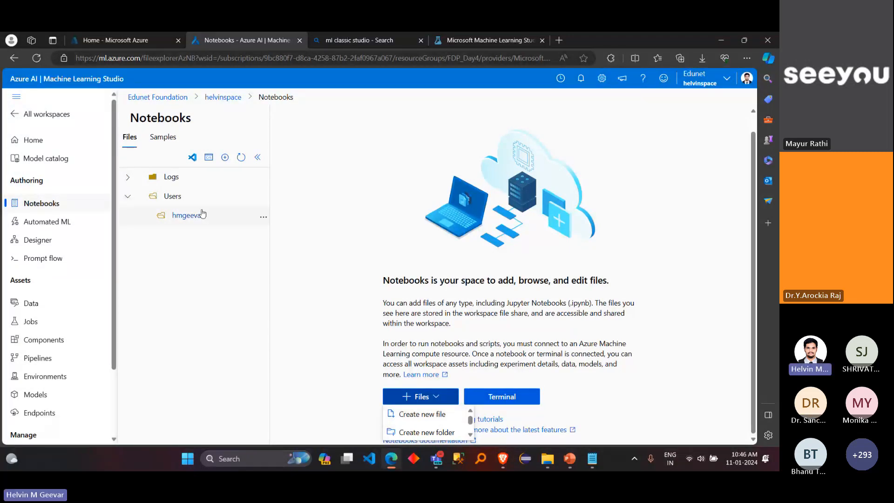
{"action": "left_click", "coordinate": [264, 219]}
{"action": "left_click", "coordinate": [264, 220]}
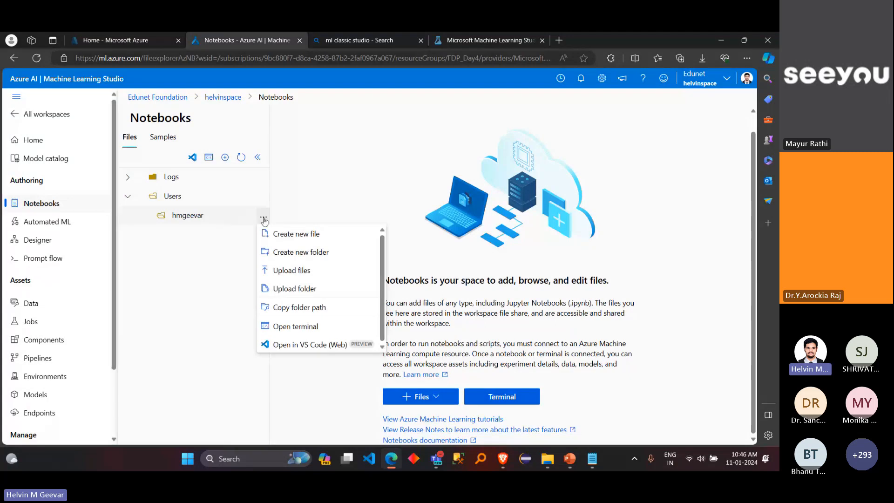
{"action": "left_click", "coordinate": [264, 220]}
{"action": "left_click", "coordinate": [264, 219]}
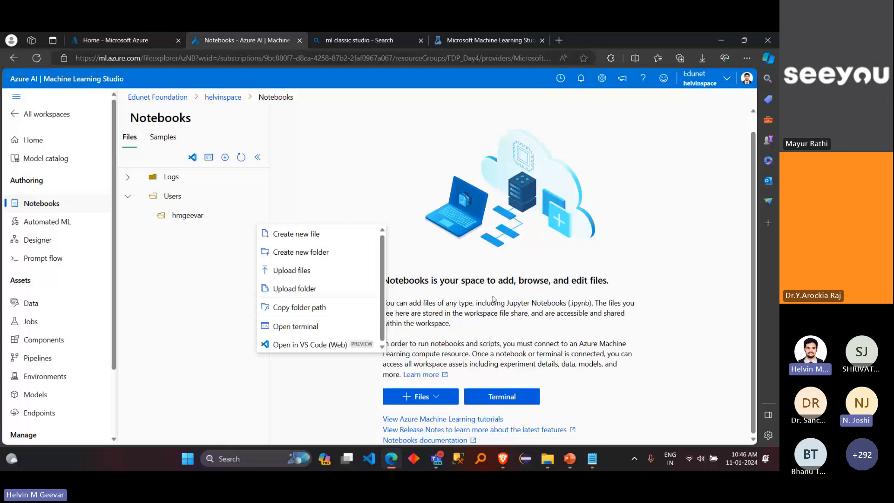
Step: Switch to the Microsoft Teams meeting window to check the chat, and return to Azure Machine Learning Studio
{"action": "mouse_move", "coordinate": [436, 458]}
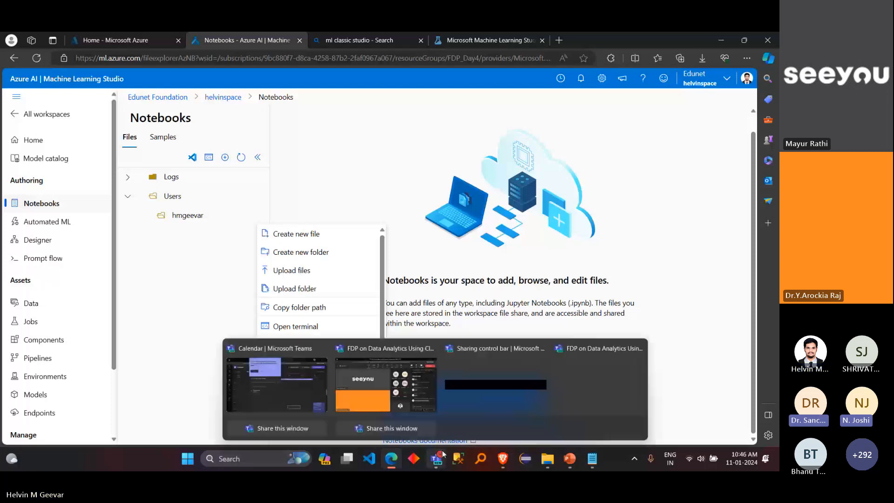
{"action": "left_click", "coordinate": [429, 428]}
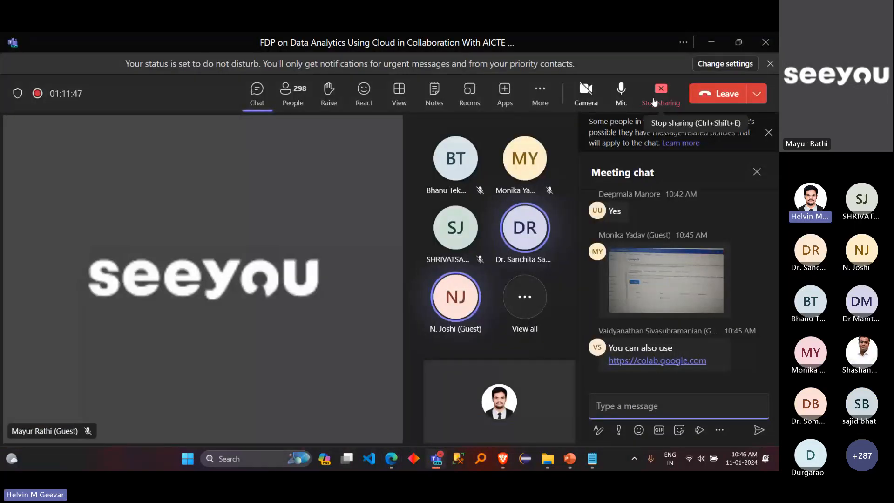
{"action": "left_click", "coordinate": [654, 101]}
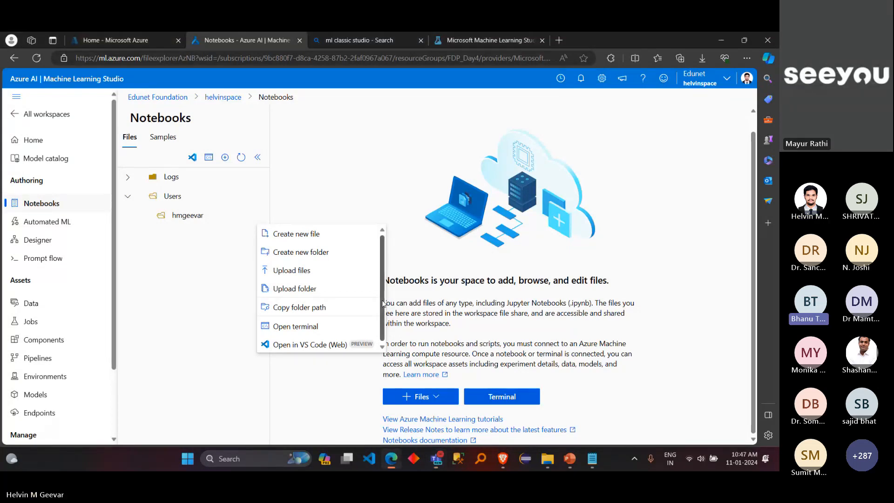
Step: Create a new notebook file named SampleML.ipynb in the personal folder under Users
{"action": "left_click", "coordinate": [345, 238]}
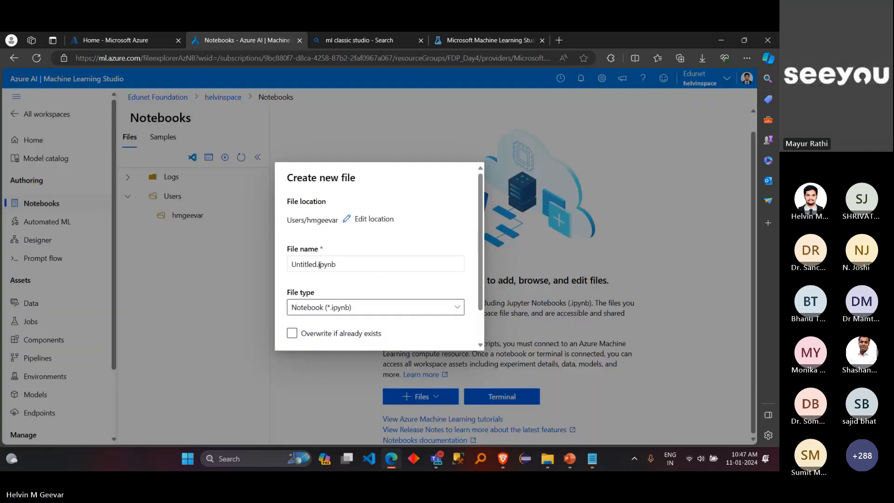
{"action": "left_click_drag", "start_coordinate": [317, 265], "coordinate": [290, 265]}
{"action": "type", "text": "SampleML"}
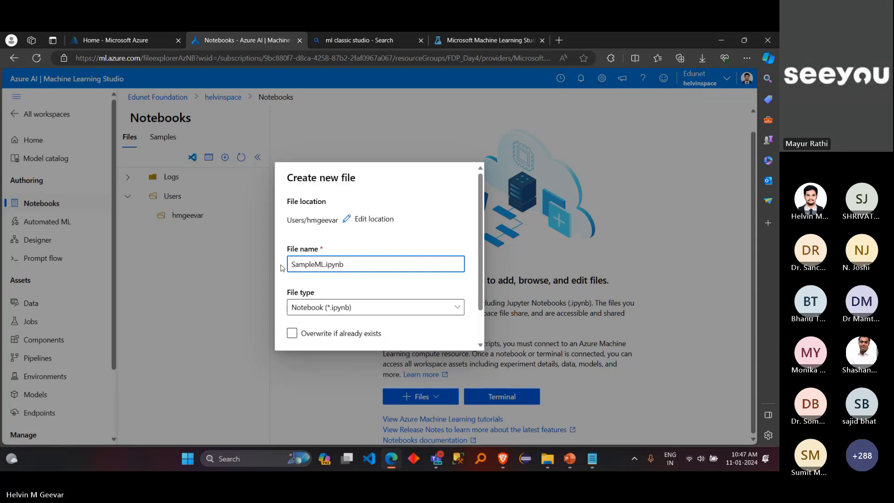
{"action": "scroll", "coordinate": [373, 280], "scroll_direction": "down", "scroll_amount": 2}
{"action": "left_click", "coordinate": [401, 326]}
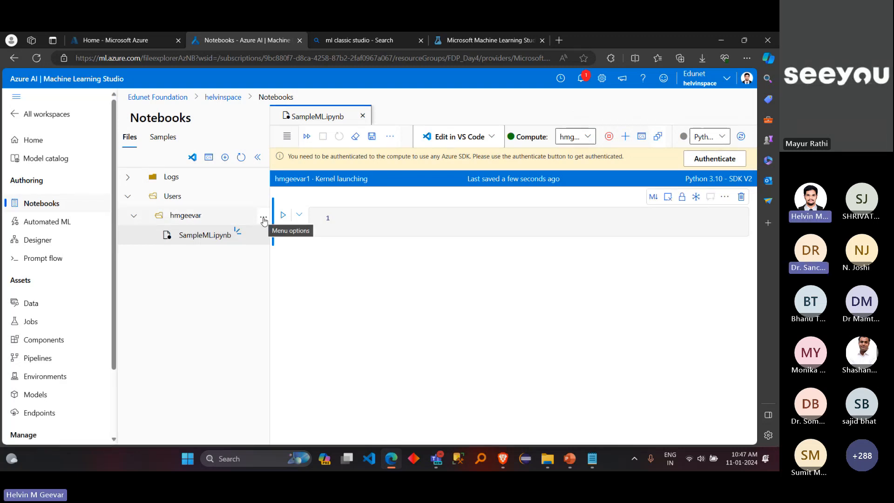
Step: Show the actions available for the personal folder containing the notebook, without choosing one
{"action": "left_click", "coordinate": [264, 220]}
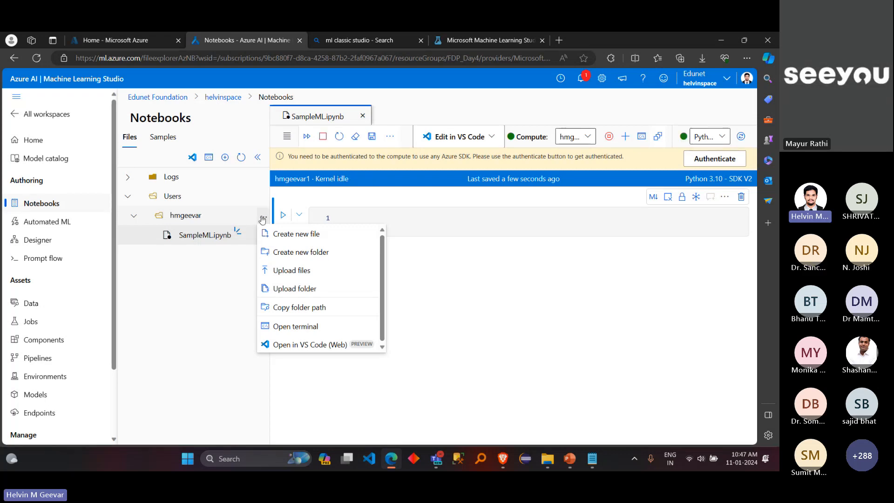
{"action": "left_click", "coordinate": [264, 219]}
{"action": "left_click", "coordinate": [265, 219]}
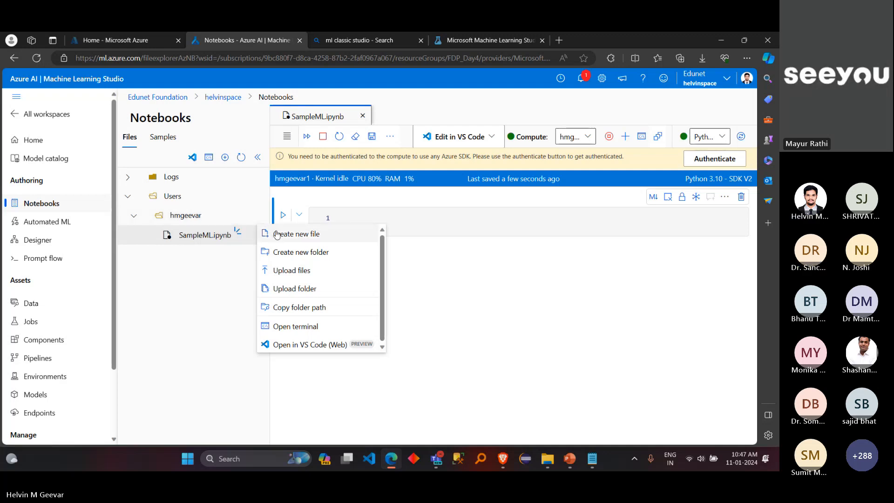
{"action": "left_click", "coordinate": [265, 219]}
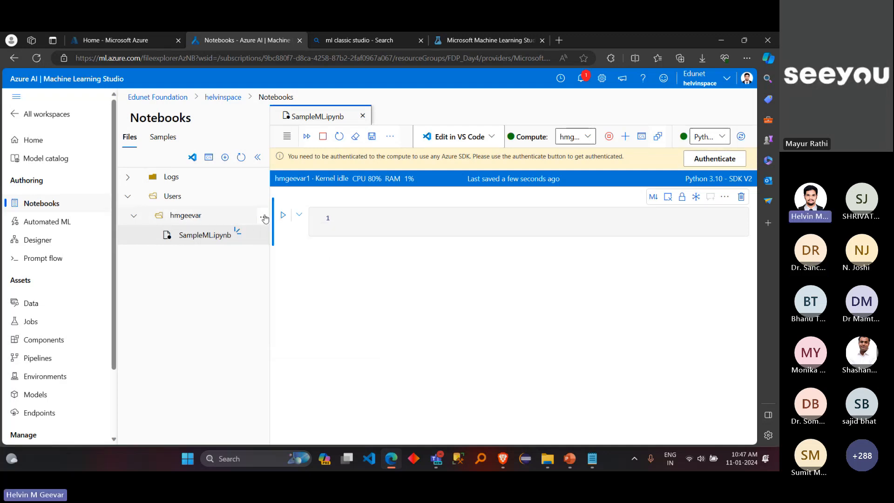
Step: Collapse and re-expand the Users folder and its personal subfolder to show where SampleML.ipynb is stored, and open the notebook
{"action": "left_click", "coordinate": [132, 216]}
{"action": "left_click", "coordinate": [127, 196]}
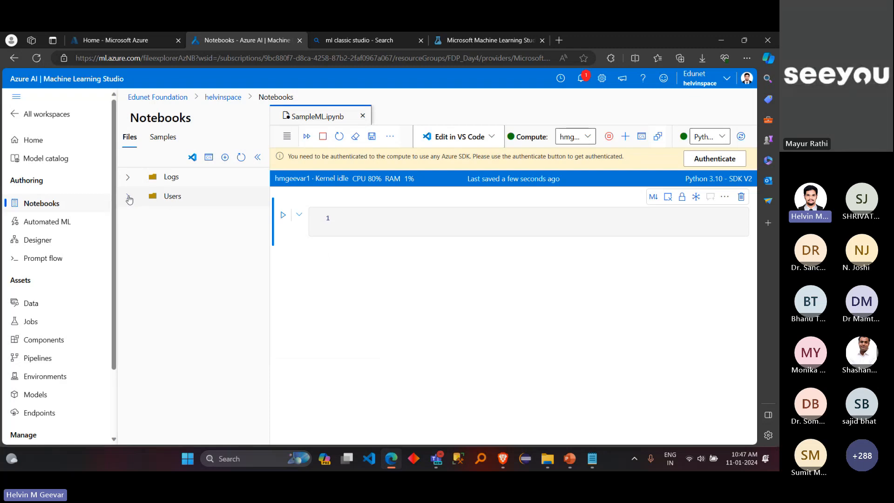
{"action": "left_click", "coordinate": [128, 196]}
{"action": "left_click", "coordinate": [134, 218]}
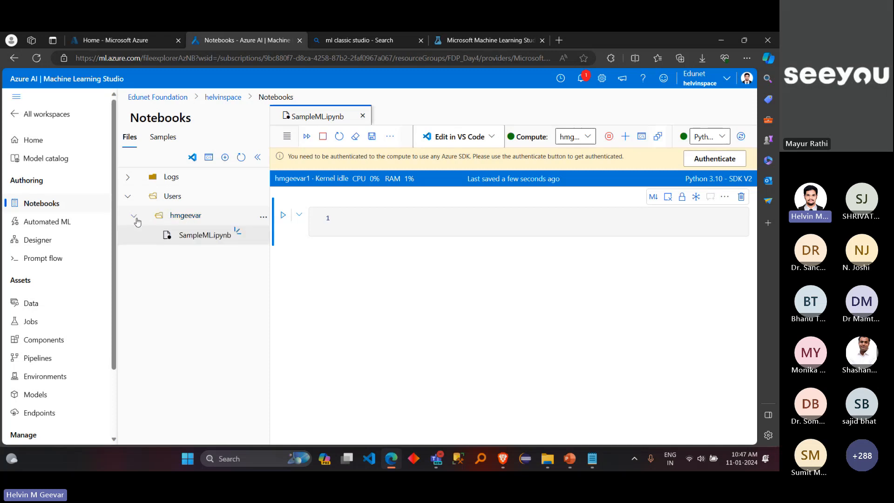
{"action": "left_click", "coordinate": [220, 238]}
Step: View the available kernels and the VS Code editing options for SampleML.ipynb, without choosing any
{"action": "left_click", "coordinate": [723, 140]}
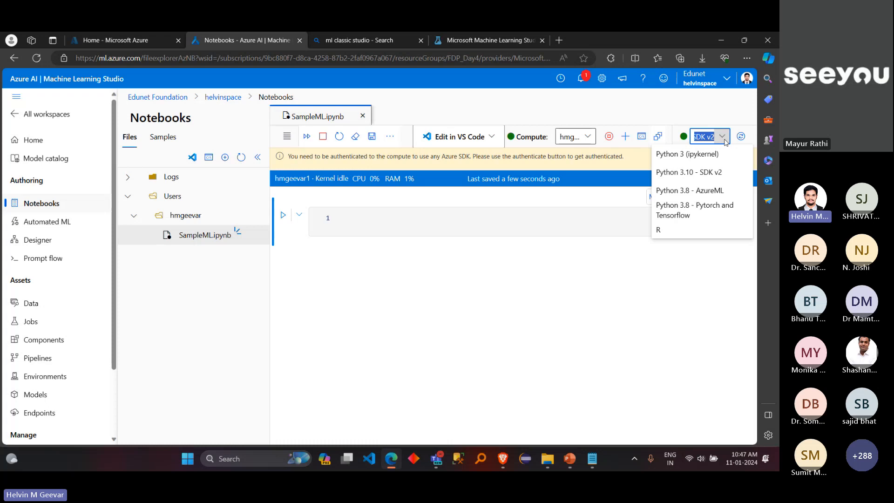
{"action": "left_click", "coordinate": [723, 138]}
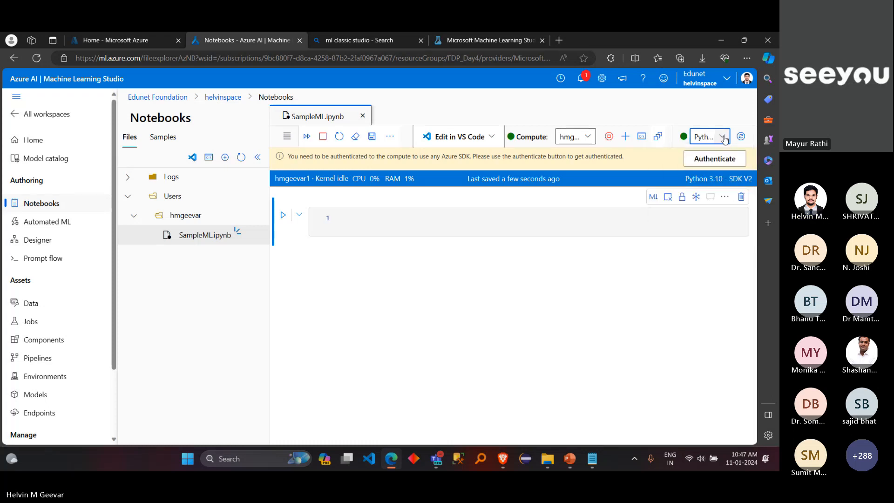
{"action": "left_click", "coordinate": [458, 142]}
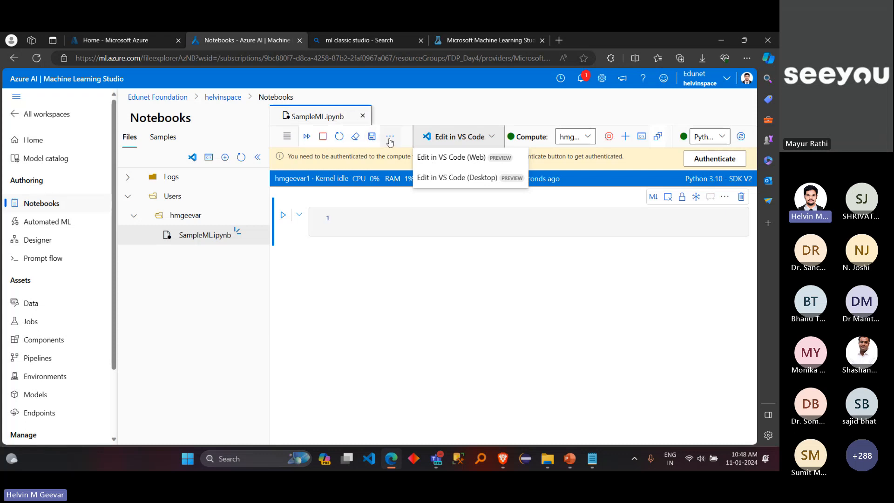
{"action": "left_click", "coordinate": [419, 230]}
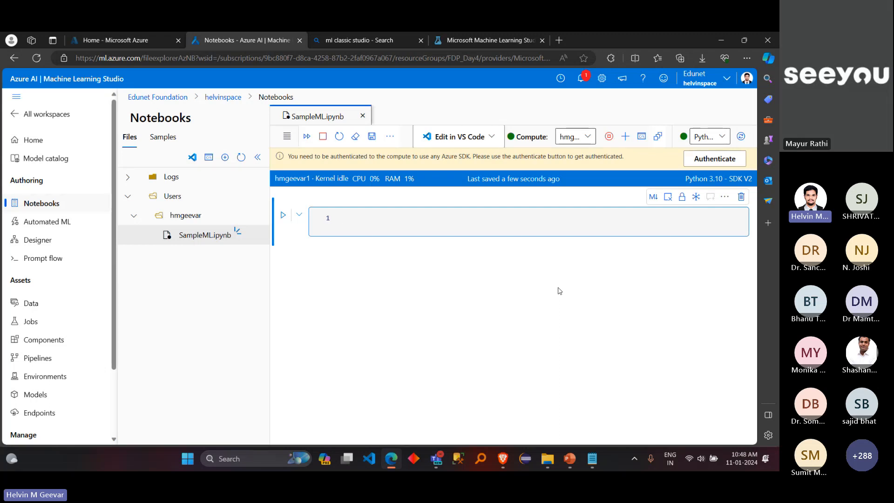
{"action": "left_click", "coordinate": [496, 140]}
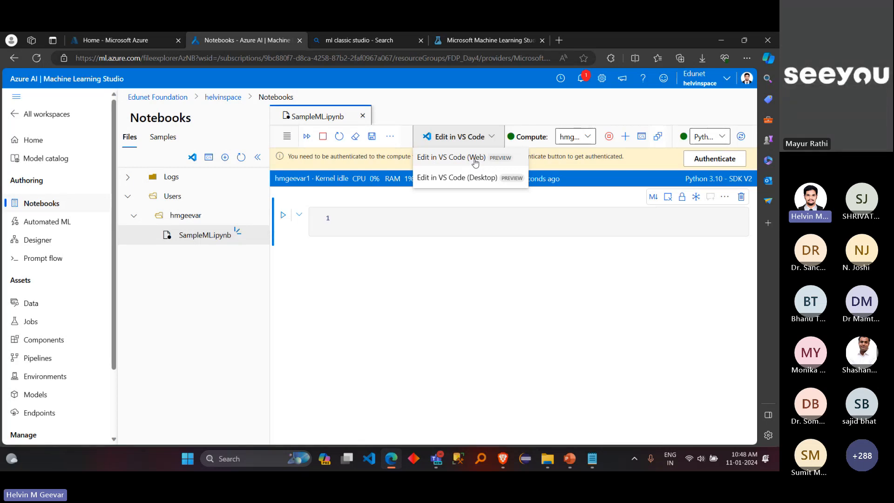
{"action": "left_click", "coordinate": [479, 109]}
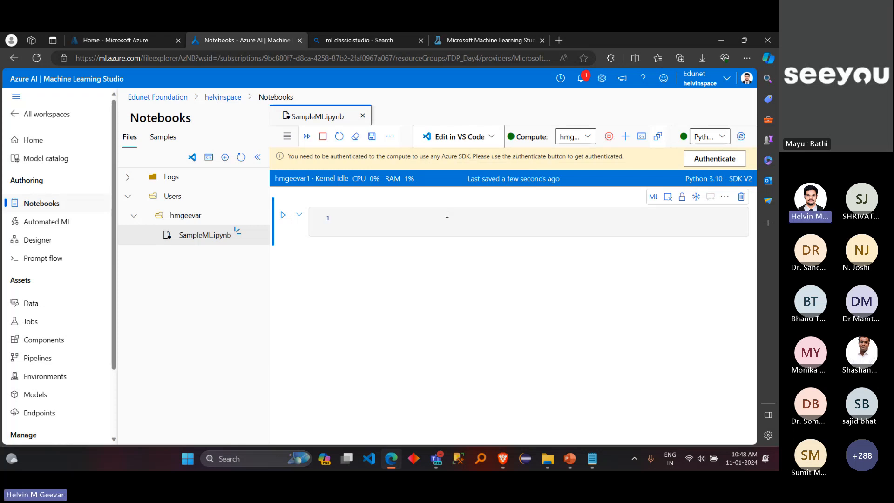
Step: View the compute choices for the notebook without changing the selection, and open a terminal on the running compute instance
{"action": "left_click", "coordinate": [592, 140]}
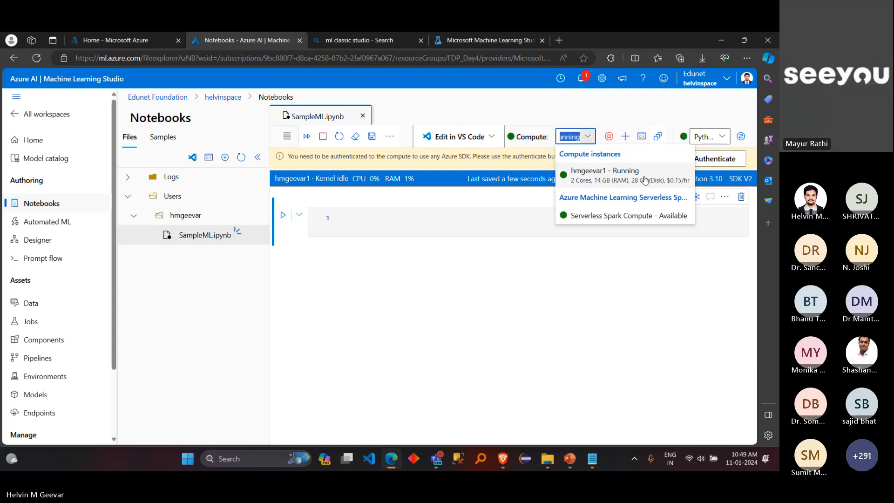
{"action": "left_click", "coordinate": [590, 142]}
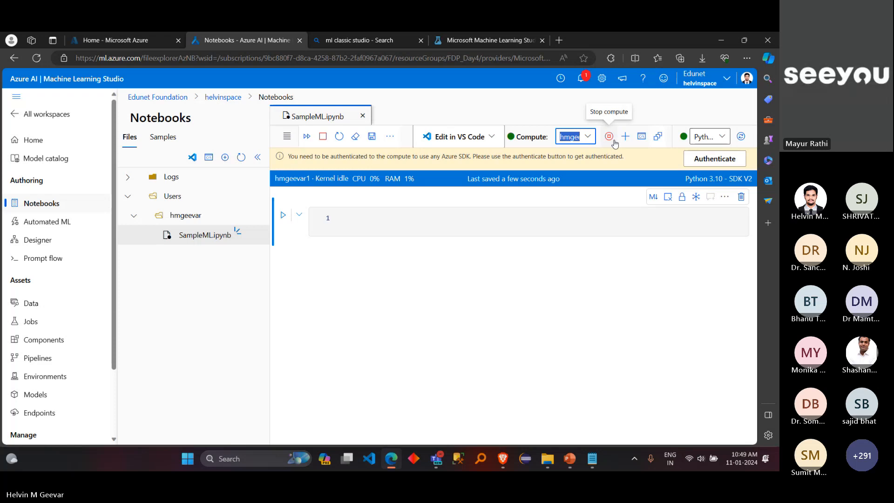
{"action": "left_click", "coordinate": [642, 137]}
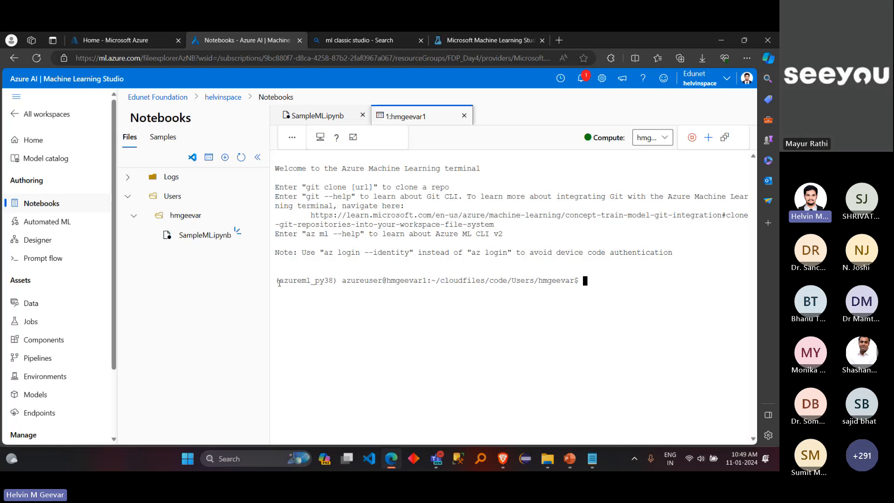
Step: Highlight the environment name and working folder path in the terminal prompt, and compare the terminal with the open notebook
{"action": "left_click_drag", "start_coordinate": [279, 283], "coordinate": [579, 284]}
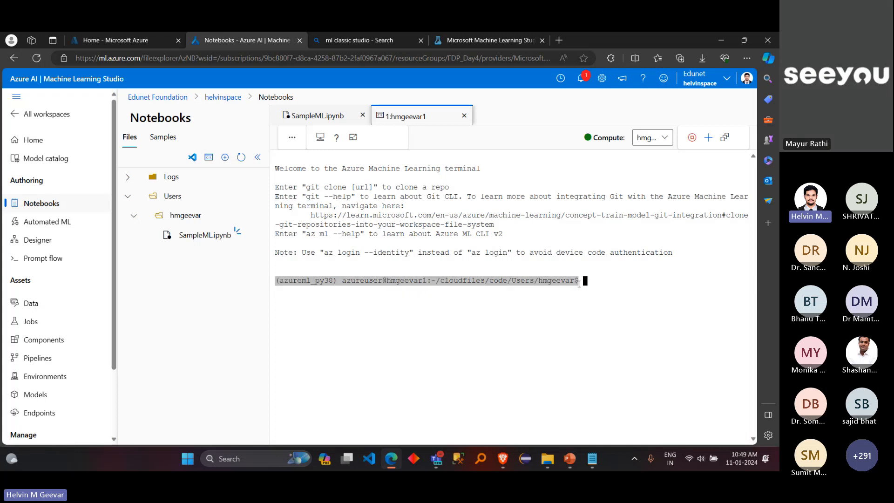
{"action": "left_click", "coordinate": [572, 285]}
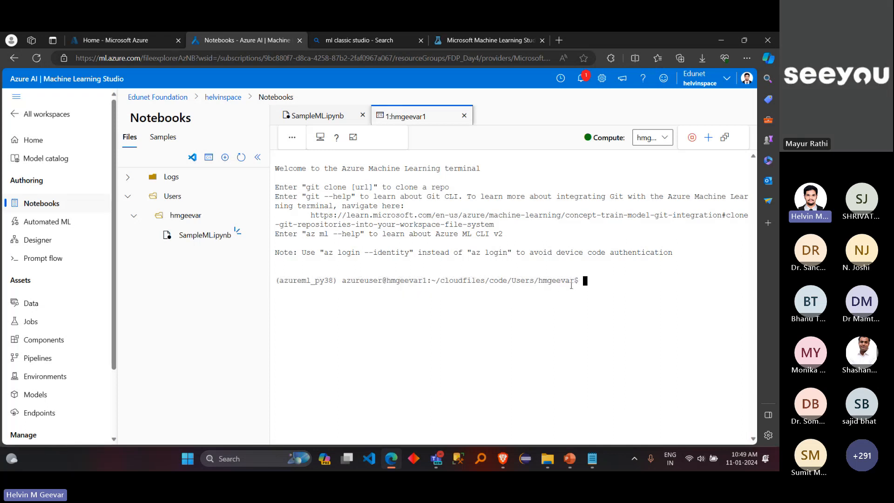
{"action": "left_click_drag", "start_coordinate": [576, 282], "coordinate": [408, 285]}
{"action": "left_click", "coordinate": [585, 280]}
{"action": "left_click", "coordinate": [310, 117]}
{"action": "left_click", "coordinate": [389, 118]}
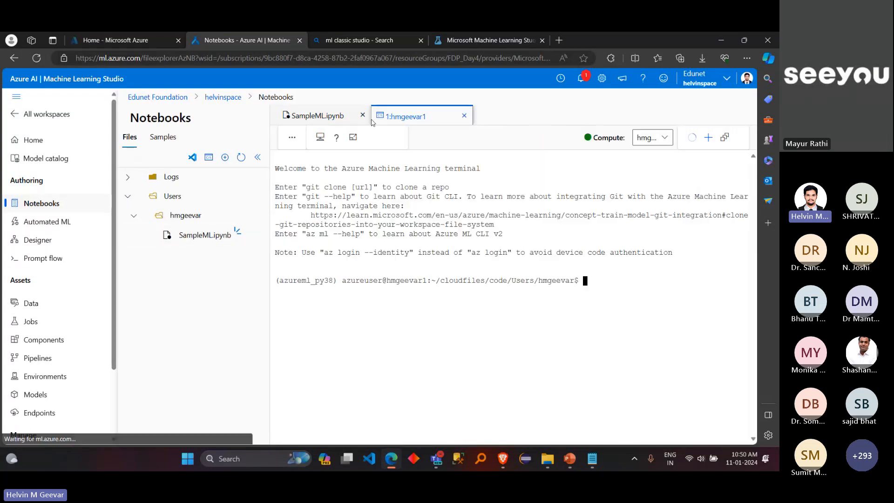
Step: Return to SampleML.ipynb and view the available kernels without changing the selection
{"action": "left_click", "coordinate": [326, 118]}
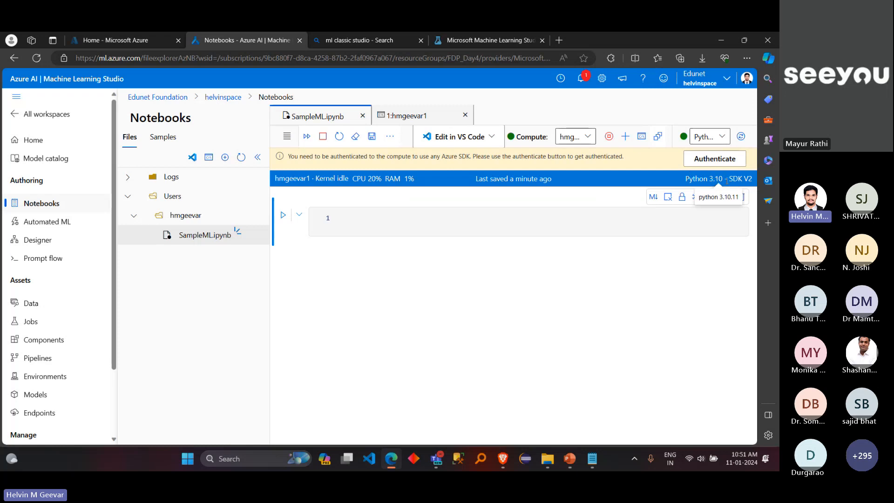
{"action": "left_click", "coordinate": [722, 137]}
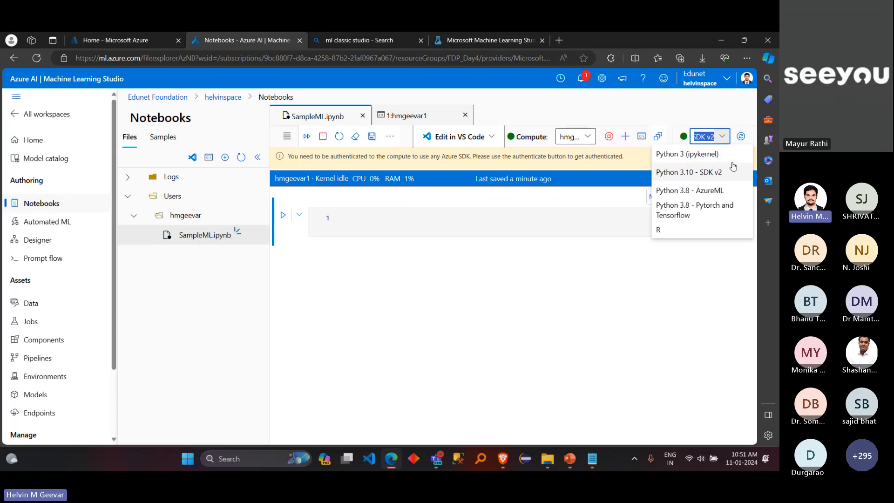
{"action": "left_click", "coordinate": [729, 120]}
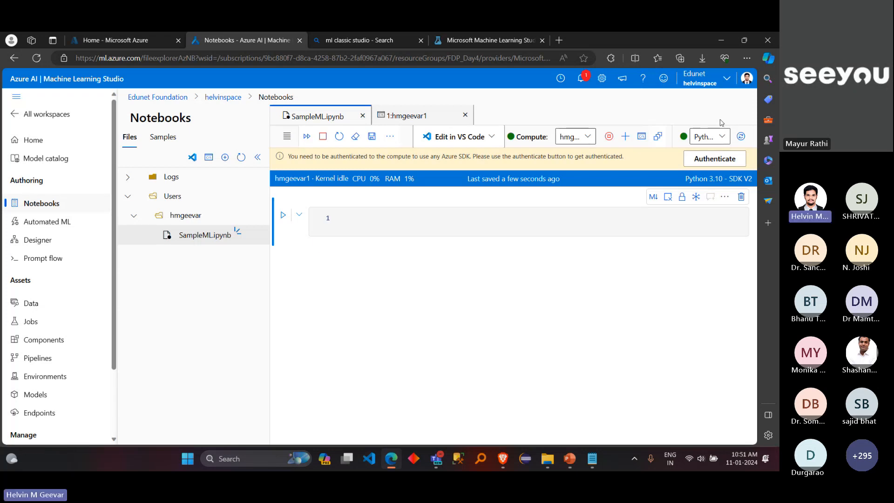
Step: Begin the first code cell of SampleML.ipynb with the line "import pandas as pd"
{"action": "left_click", "coordinate": [492, 219]}
{"action": "type", "text": "imp"}
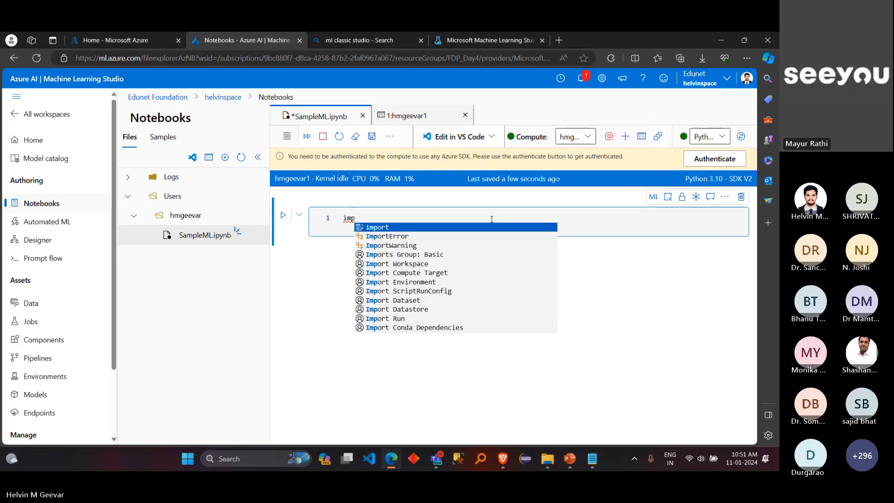
{"action": "type", "text": "ort "}
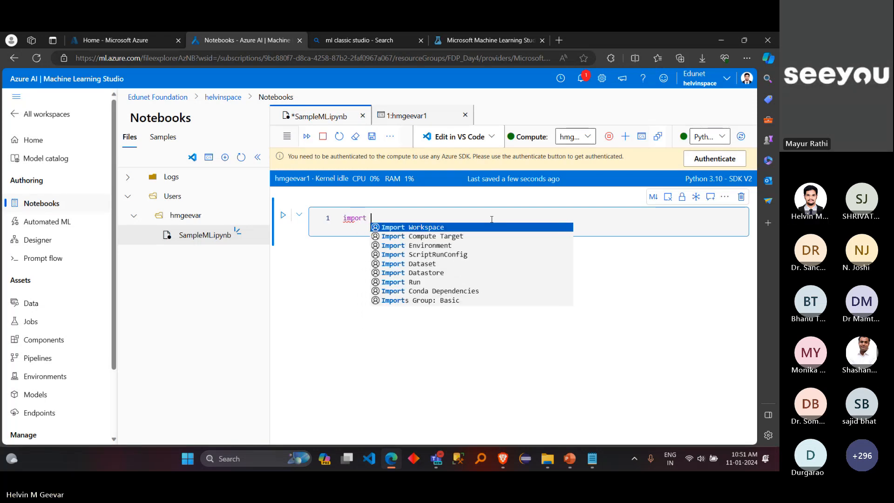
{"action": "type", "text": "pandas as pd"}
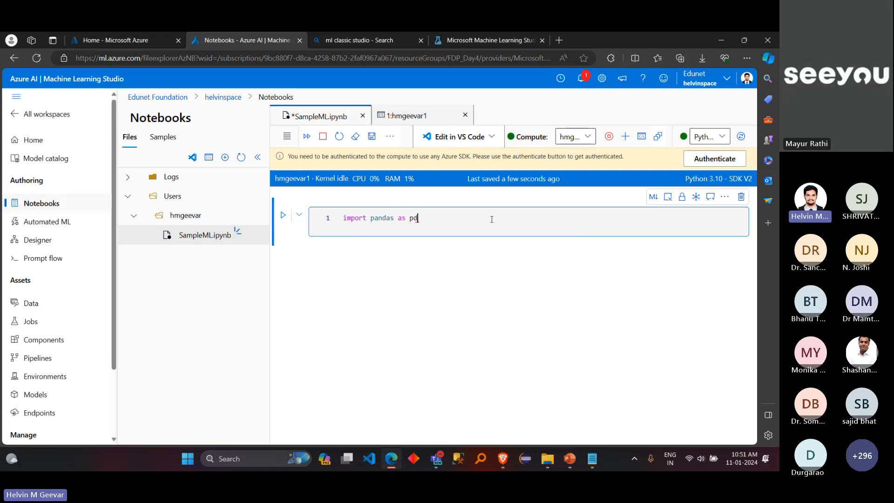
{"action": "key", "text": "Return"}
Step: Add a second line to the cell that creates the DataFrame: df=pd.DataFrame([[1,2,3],[4,5,6]])
{"action": "type", "text": "df"}
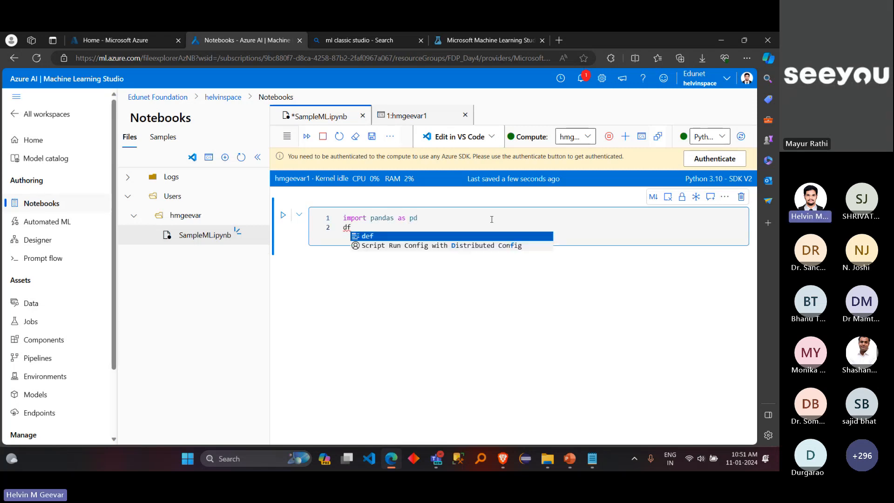
{"action": "type", "text": "=pd."}
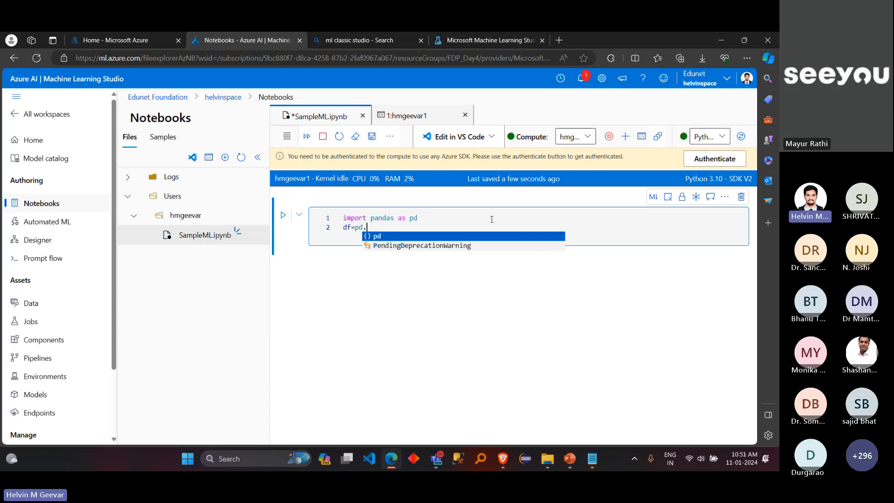
{"action": "type", "text": "Data"}
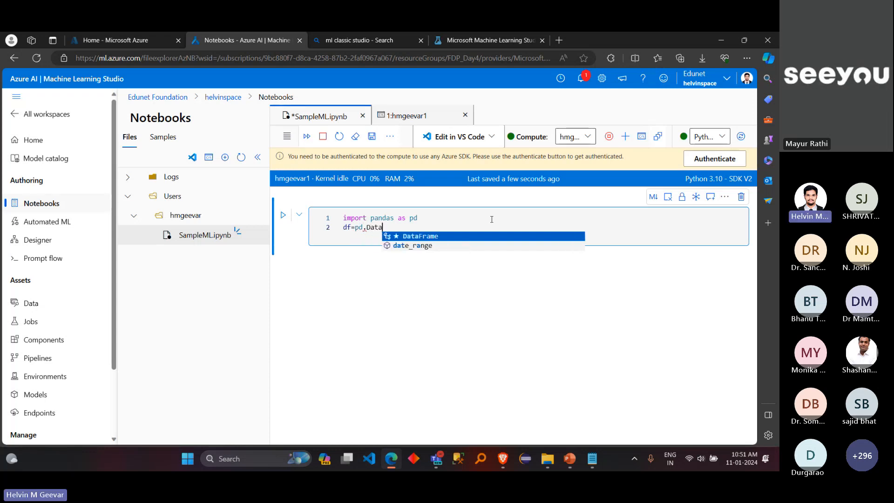
{"action": "type", "text": "Frame"}
{"action": "type", "text": "([["}
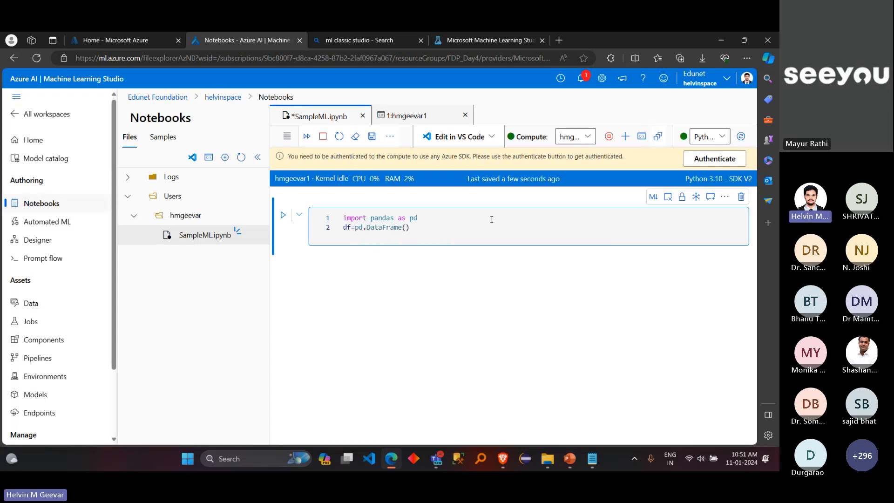
{"action": "type", "text": "1,2"}
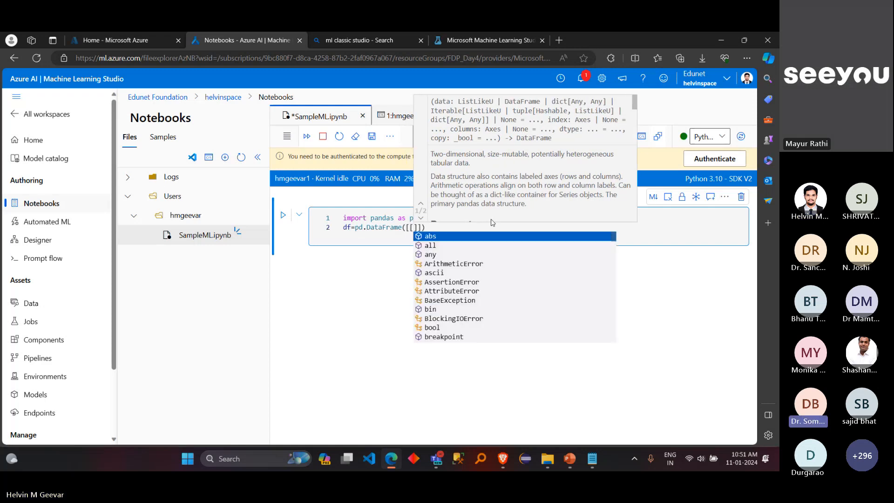
{"action": "type", "text": ",3],"}
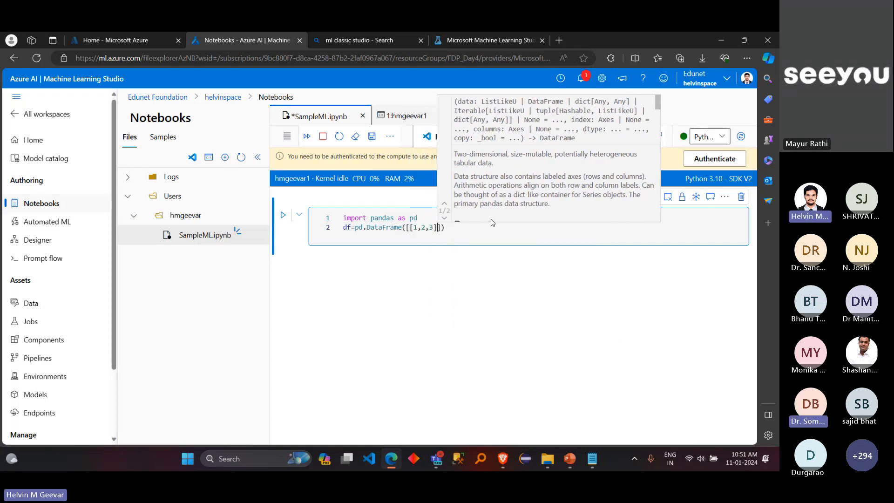
{"action": "type", "text": "["}
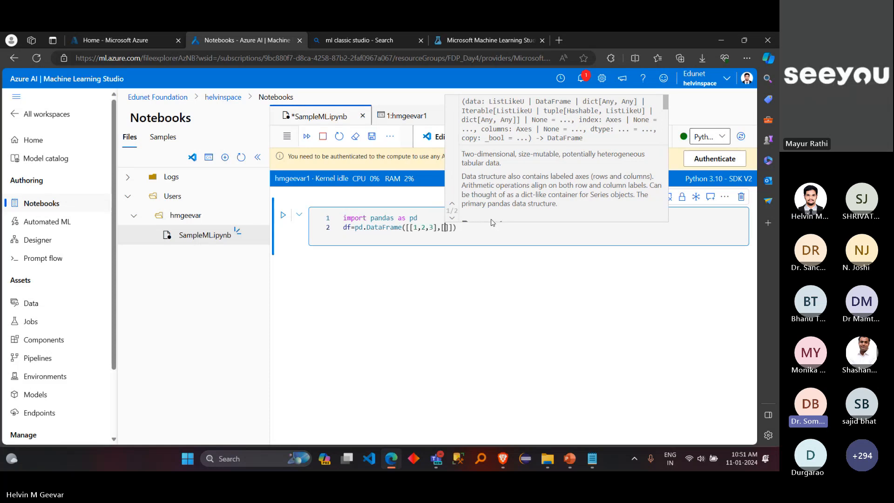
{"action": "type", "text": "4,5,6"}
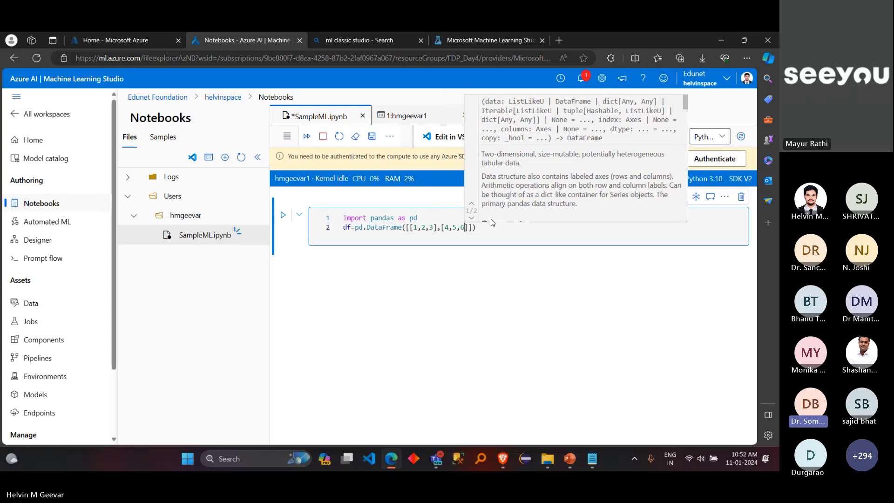
{"action": "key", "text": "End"}
{"action": "key", "text": "Return"}
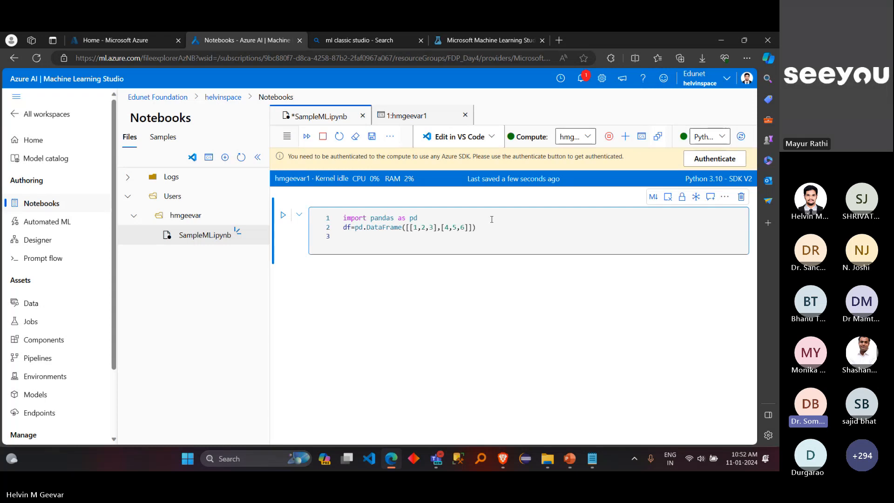
Step: Add print(df) as the third line of the cell
{"action": "type", "text": "print("}
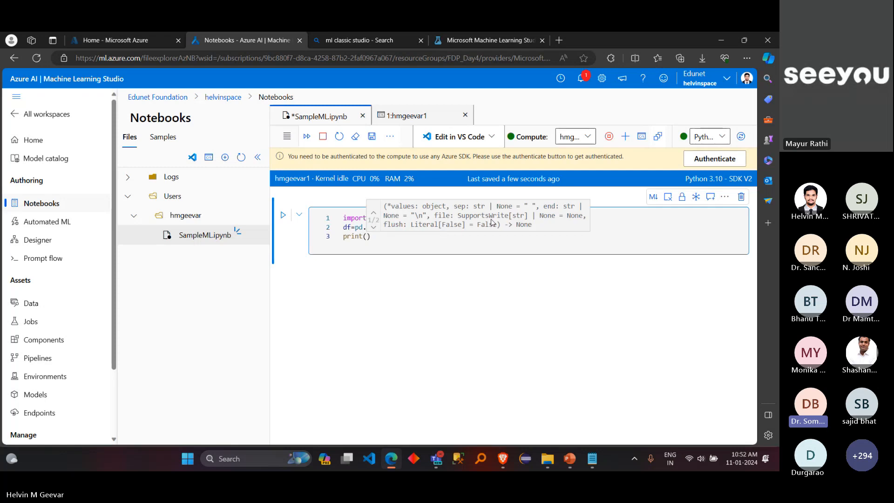
{"action": "type", "text": "df"}
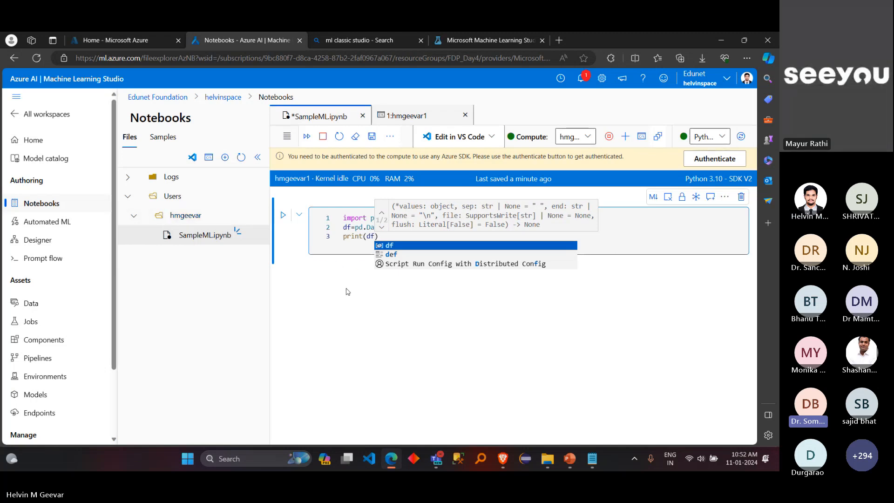
{"action": "left_click", "coordinate": [360, 241]}
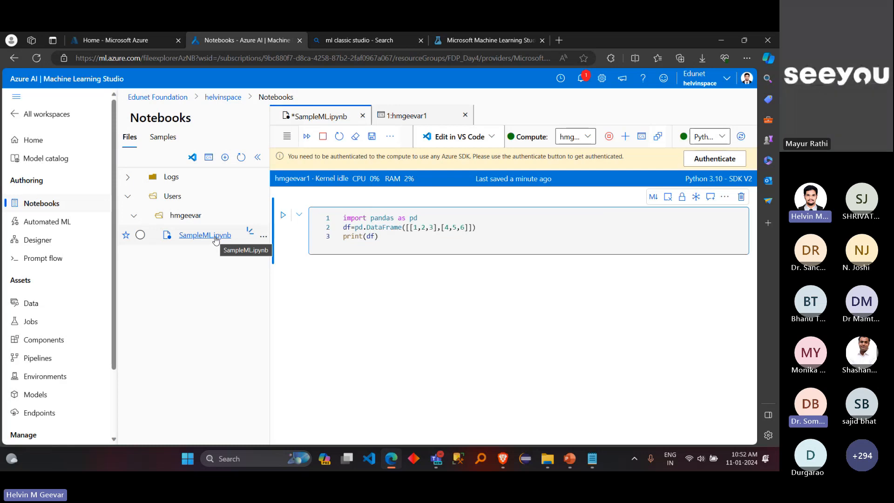
Step: View the file actions for SampleML.ipynb without choosing any, and highlight the notebook's compute status indicator
{"action": "left_click", "coordinate": [263, 237]}
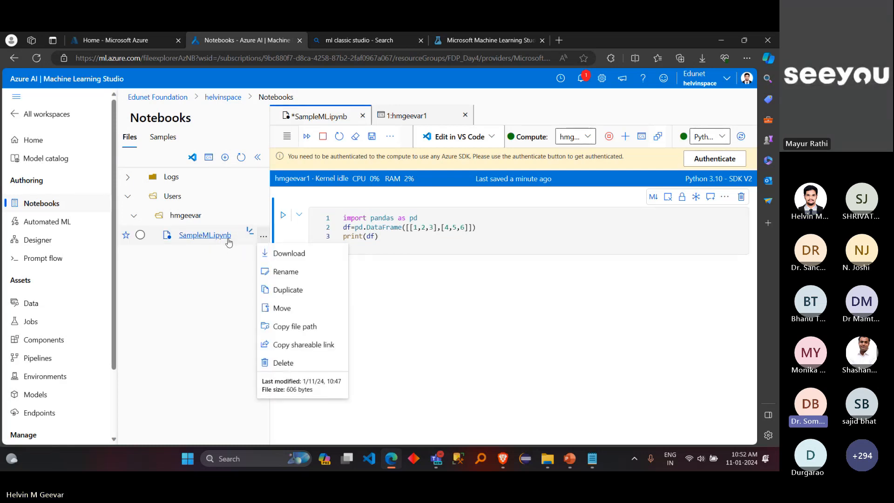
{"action": "left_click", "coordinate": [322, 222]}
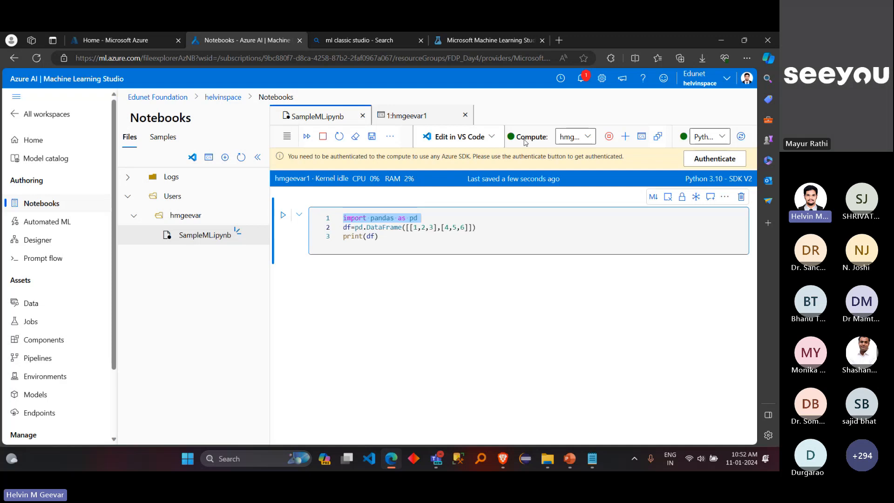
{"action": "left_click_drag", "start_coordinate": [510, 138], "coordinate": [550, 139]}
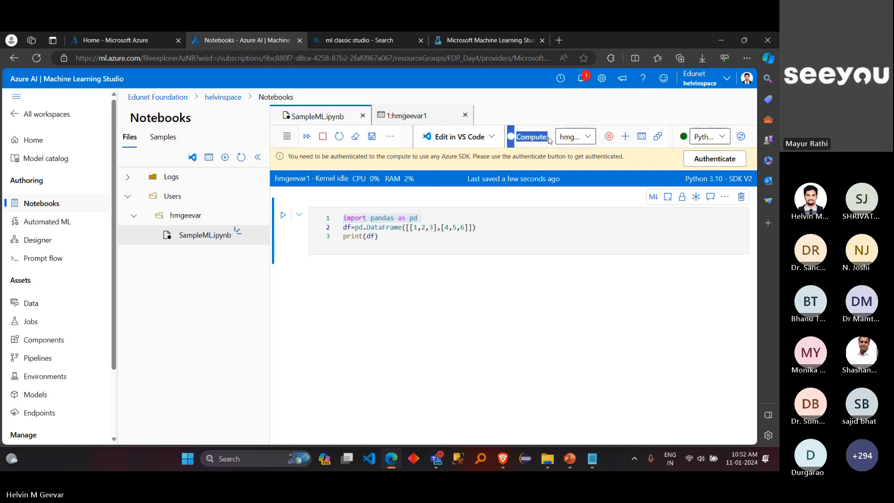
{"action": "left_click", "coordinate": [518, 136]}
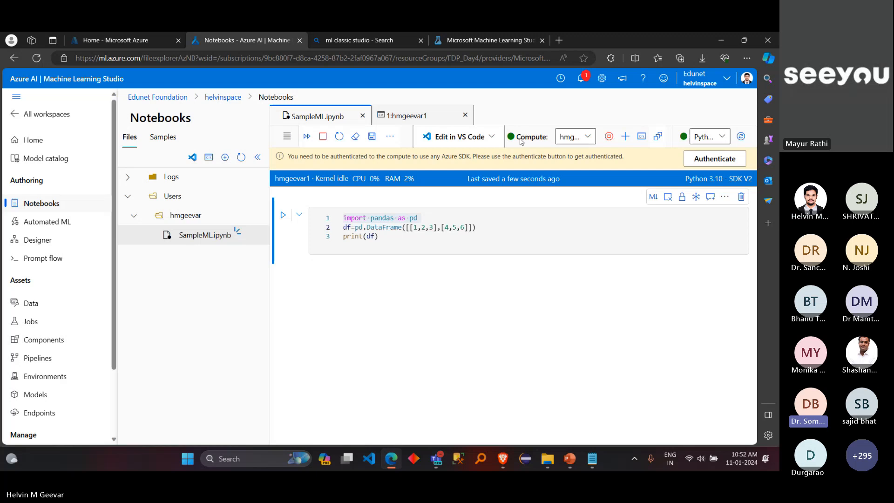
{"action": "left_click_drag", "start_coordinate": [510, 136], "coordinate": [537, 141]}
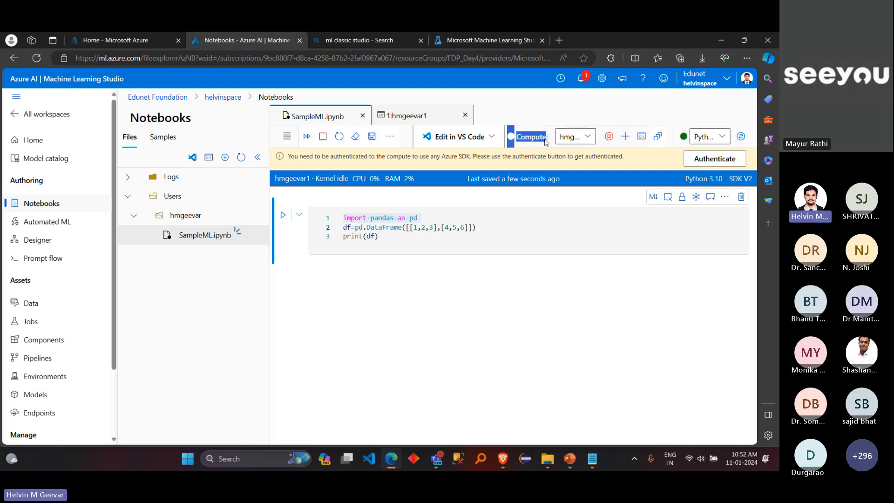
{"action": "left_click", "coordinate": [538, 147]}
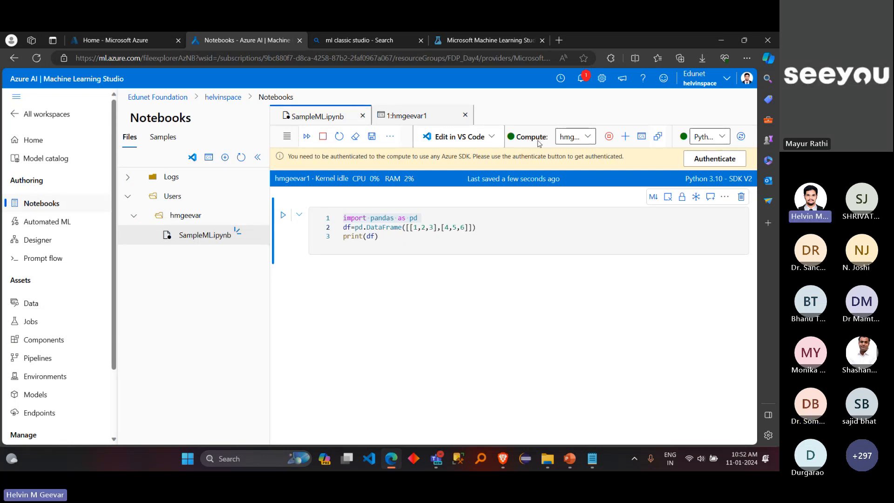
Step: Run the pandas DataFrame cell on the compute instance
{"action": "left_click", "coordinate": [442, 236]}
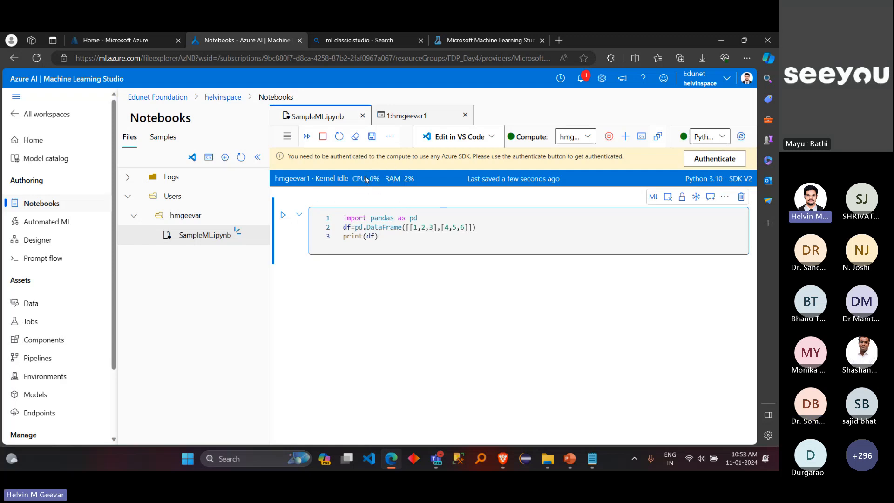
{"action": "mouse_move", "coordinate": [382, 179]}
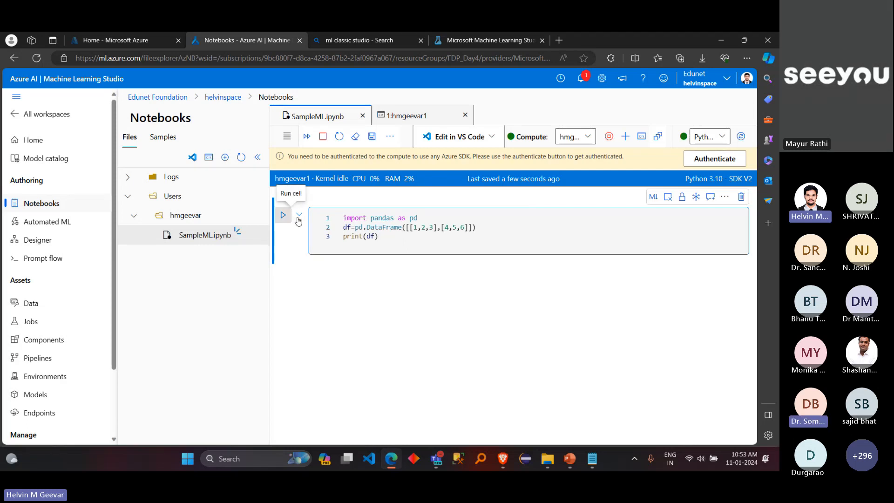
{"action": "key", "text": "shift+Return"}
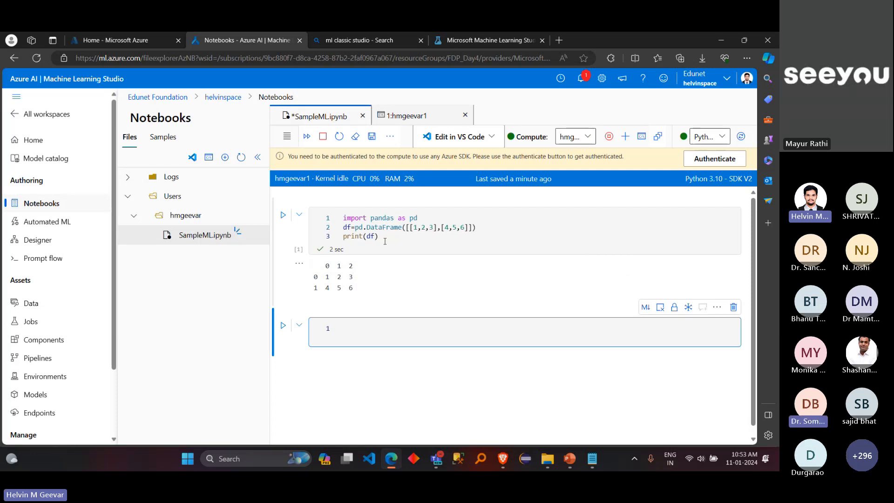
Step: Insert one empty code cell below the blank second cell and another above it
{"action": "left_click", "coordinate": [305, 340]}
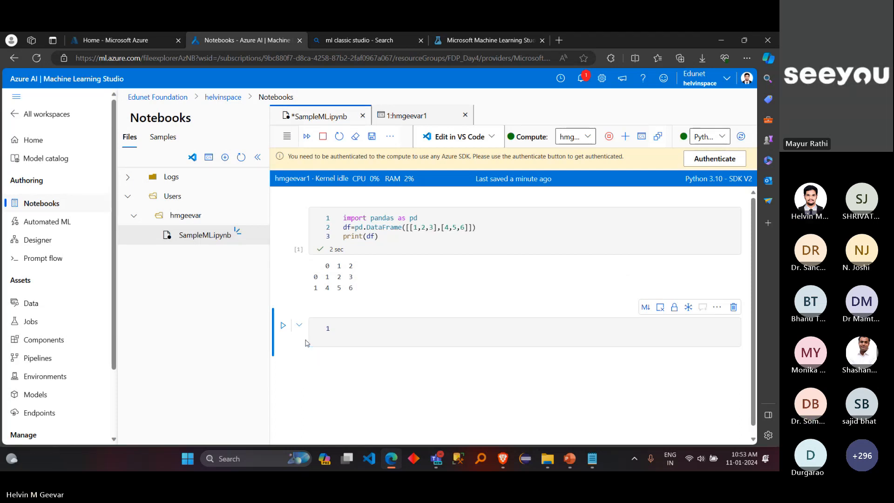
{"action": "key", "text": "b"}
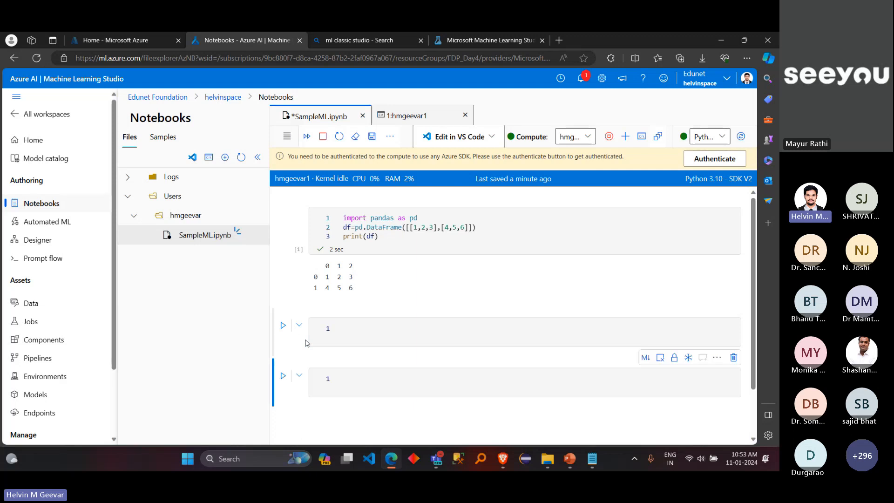
{"action": "left_click", "coordinate": [305, 343]}
{"action": "key", "text": "a"}
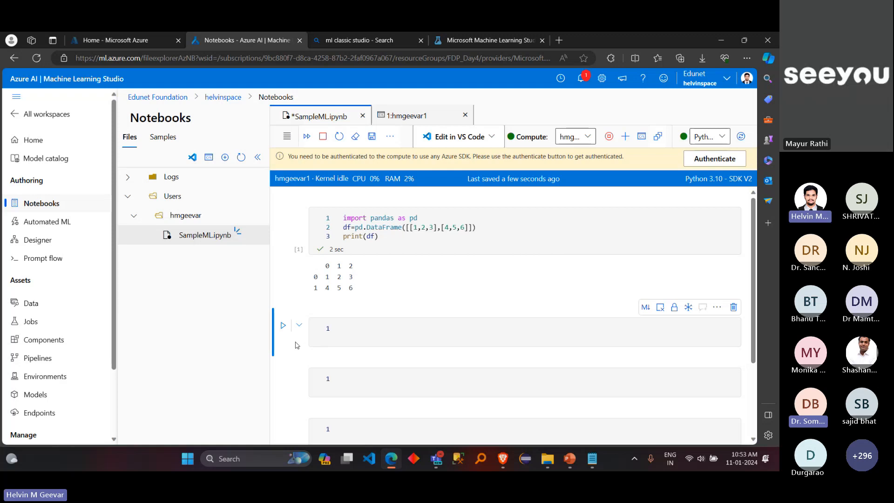
Step: Delete two of the blank cells so that only one remains below the DataFrame output
{"action": "key", "text": "d"}
{"action": "key", "text": "d"}
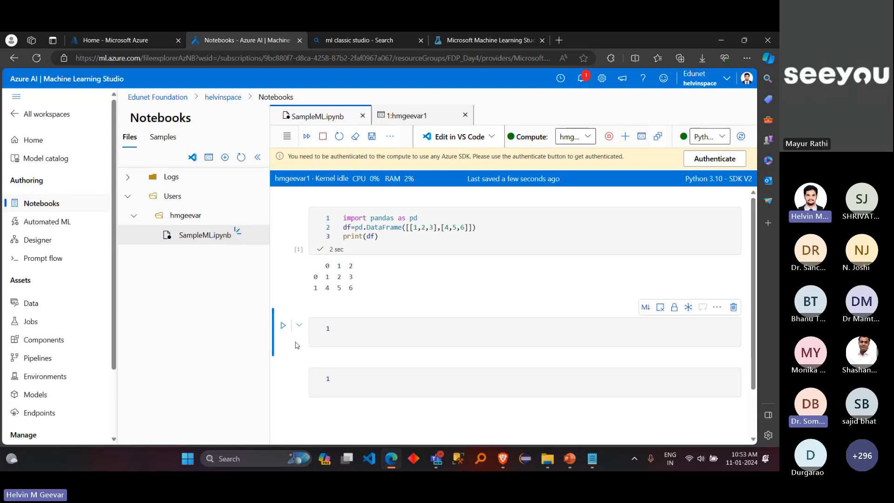
{"action": "key", "text": "d"}
{"action": "key", "text": "d"}
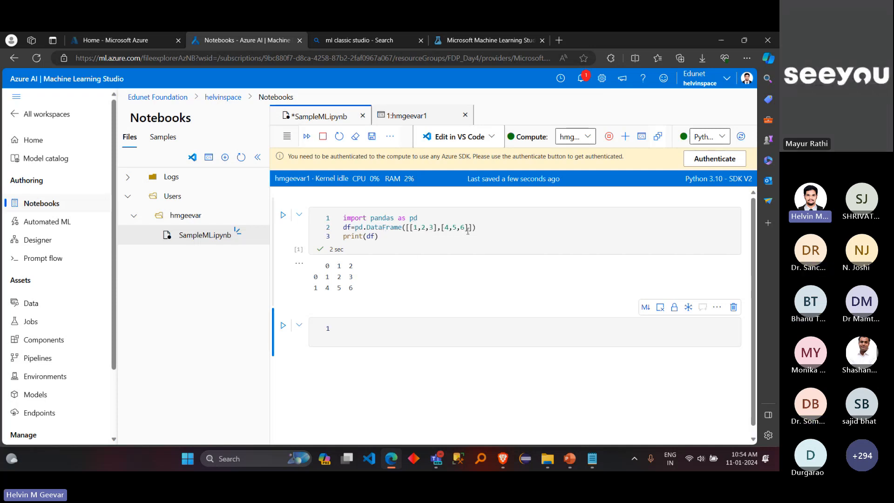
Step: View the available kernel options without changing the selection, and highlight the Python 3.10 - SDK V2 kernel label
{"action": "left_click", "coordinate": [722, 138]}
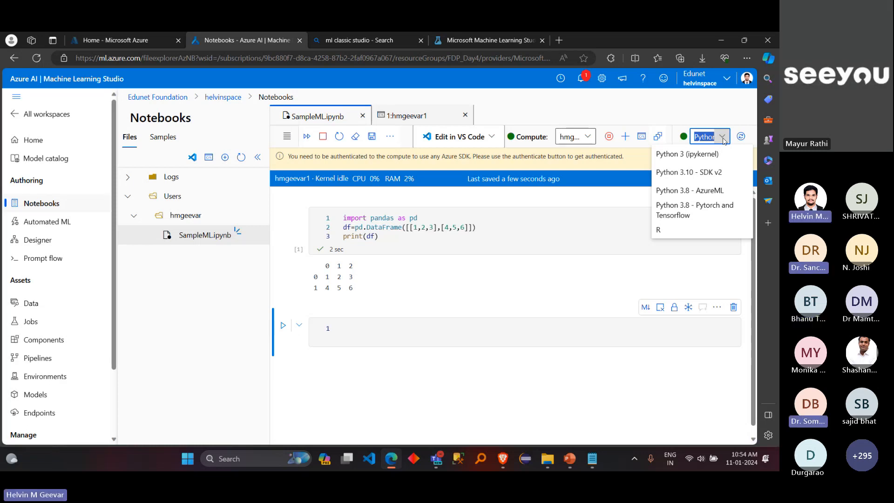
{"action": "left_click", "coordinate": [511, 205]}
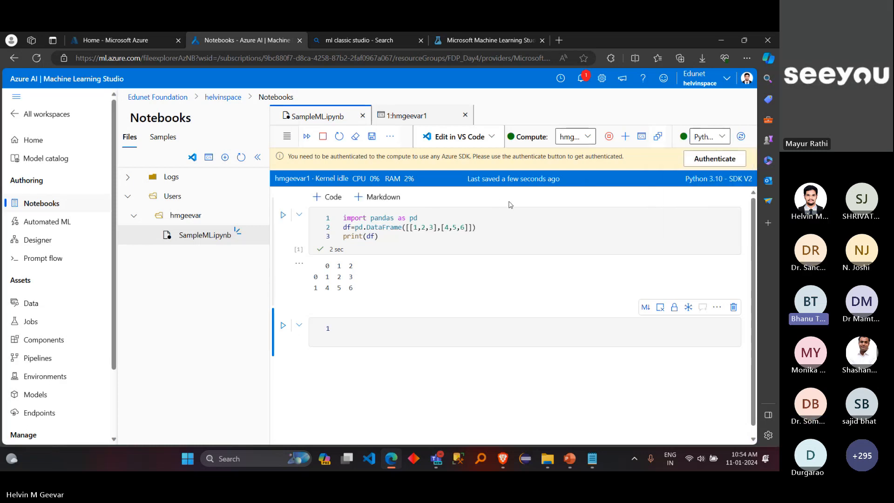
{"action": "left_click_drag", "start_coordinate": [685, 181], "coordinate": [753, 179]}
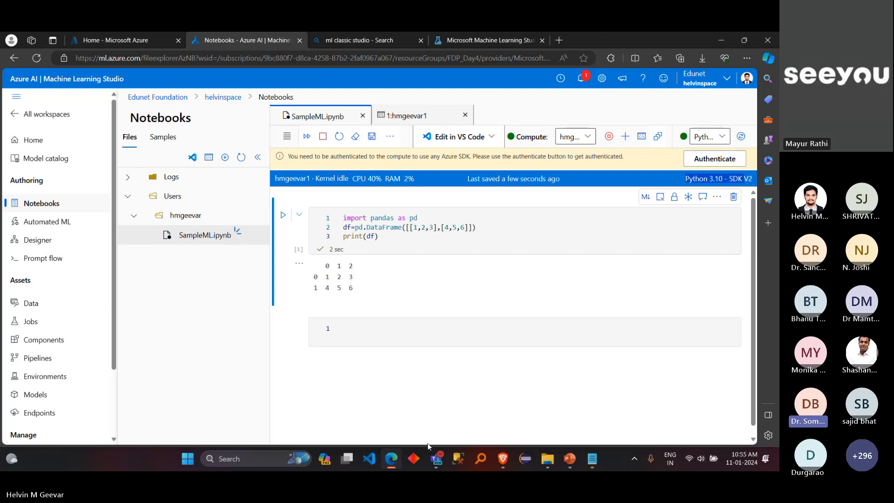
Step: Switch to the Teams meeting window and view a participant's notebook screenshot from the chat in full size
{"action": "mouse_move", "coordinate": [435, 460]}
{"action": "left_click", "coordinate": [410, 396]}
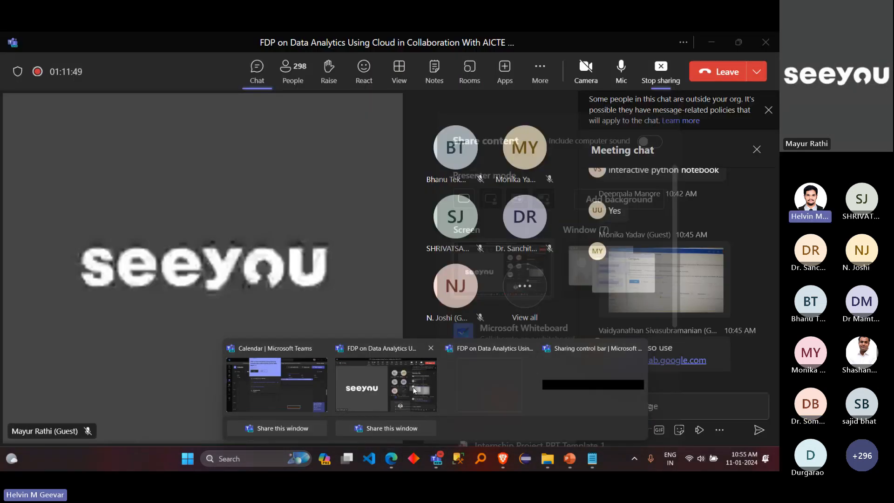
{"action": "left_click", "coordinate": [710, 289]}
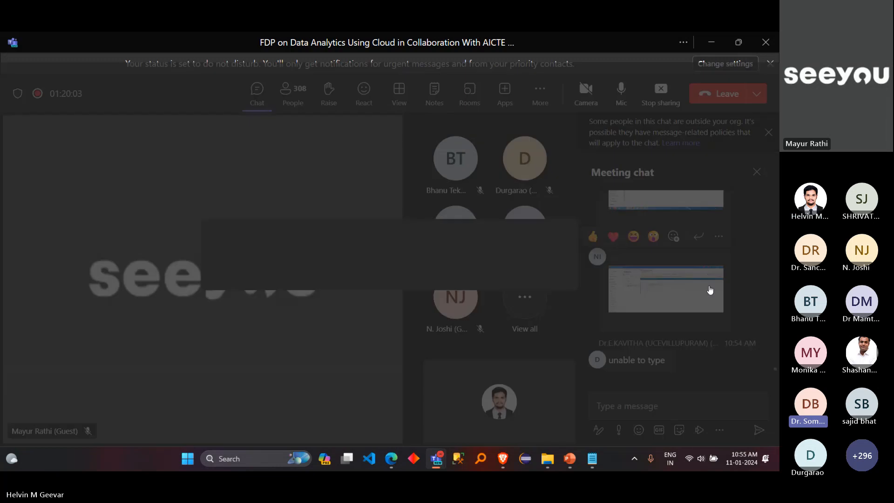
{"action": "key", "text": "Escape"}
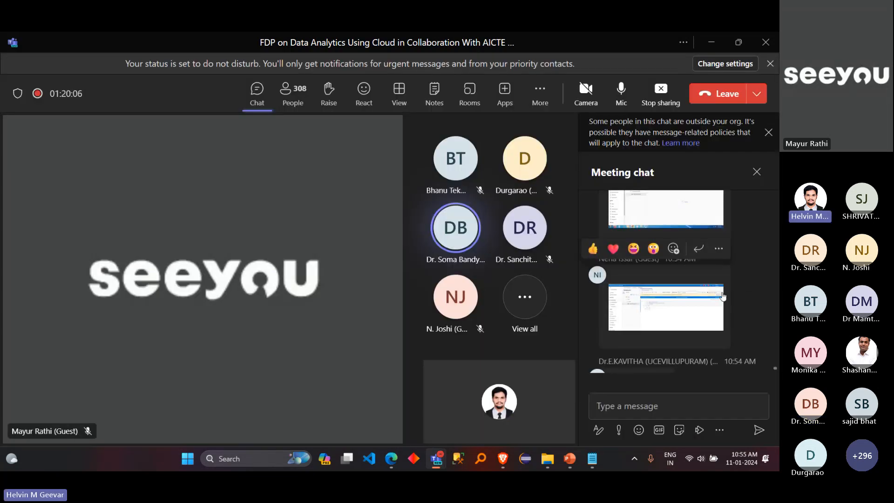
{"action": "left_click", "coordinate": [690, 289]}
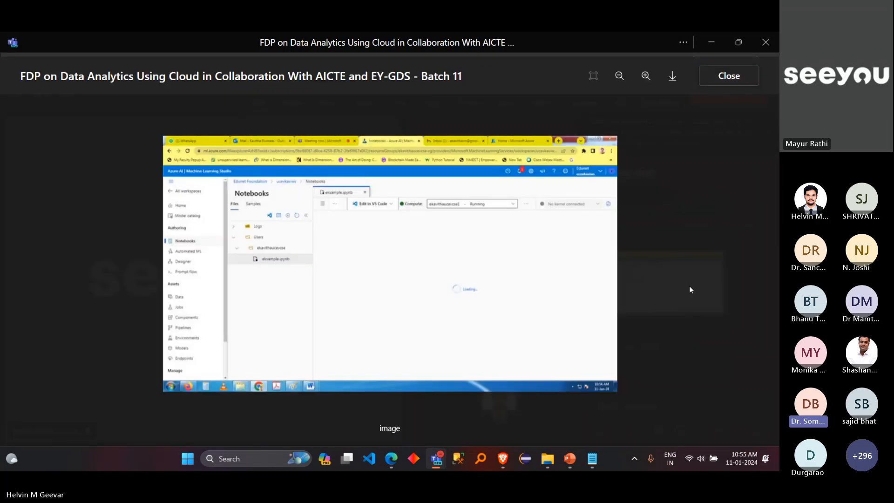
{"action": "key", "text": "Escape"}
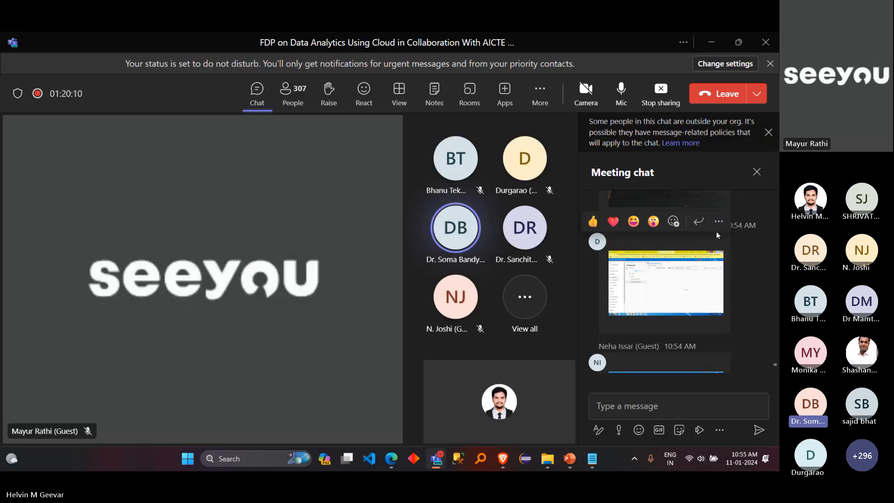
Step: Look through the earlier meeting chat messages and shared screenshots, and return to the studio notebook in the browser
{"action": "scroll", "coordinate": [749, 278], "scroll_direction": "up", "scroll_amount": 6}
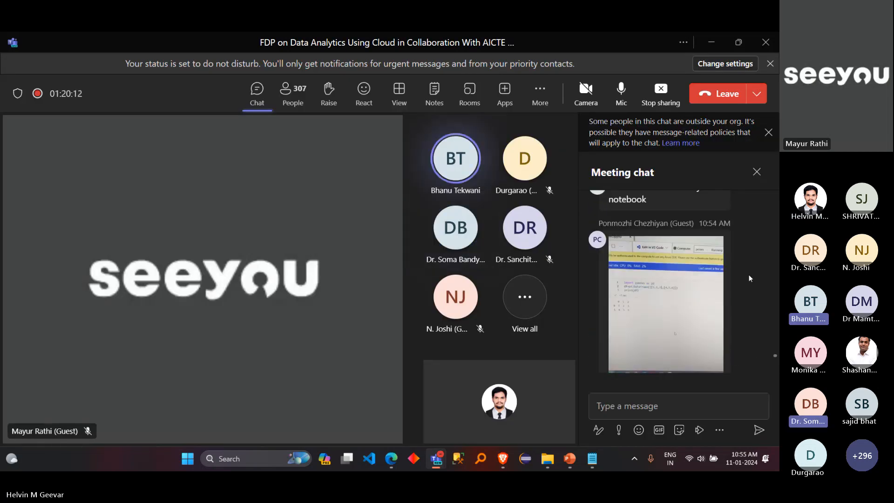
{"action": "scroll", "coordinate": [749, 278], "scroll_direction": "up", "scroll_amount": 3}
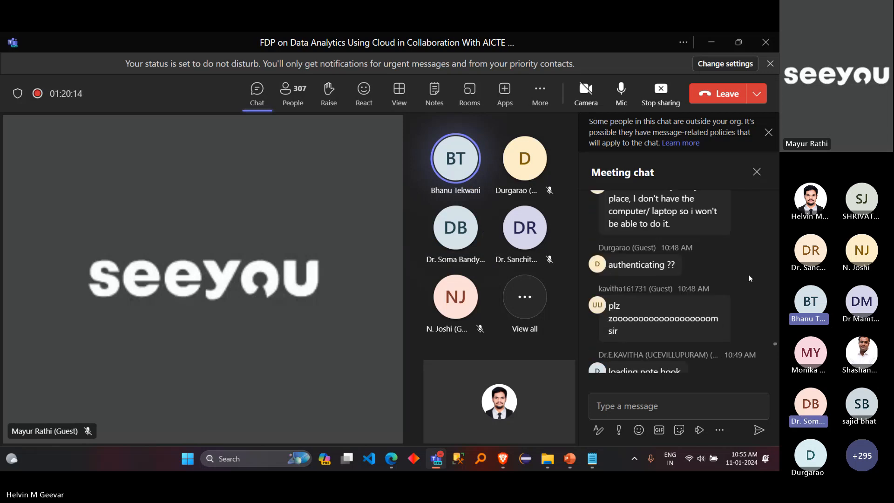
{"action": "scroll", "coordinate": [749, 278], "scroll_direction": "down", "scroll_amount": 6}
{"action": "scroll", "coordinate": [749, 275], "scroll_direction": "down", "scroll_amount": 5}
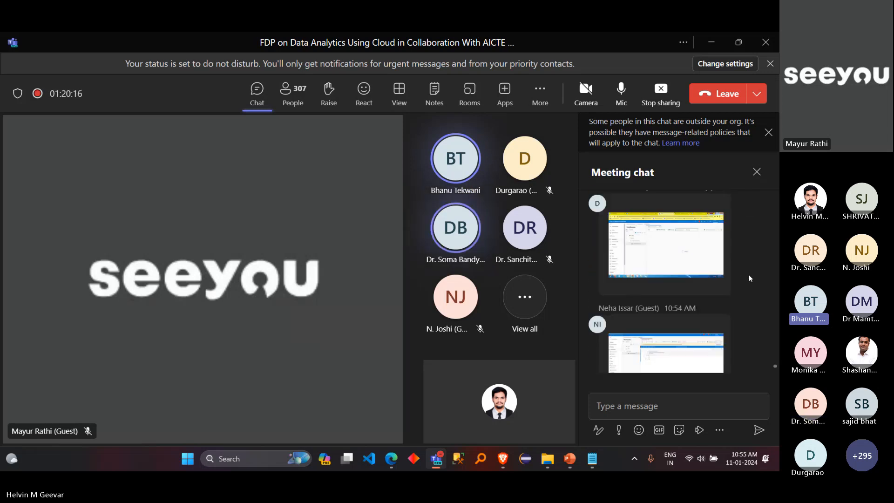
{"action": "left_click", "coordinate": [704, 41]}
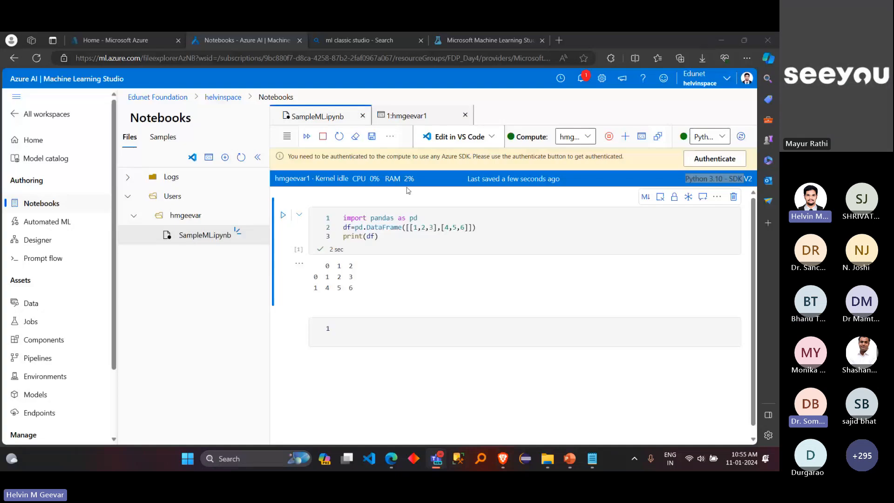
Step: Write print("test") in the blank cell below the DataFrame output and run it
{"action": "double_click", "coordinate": [370, 226]}
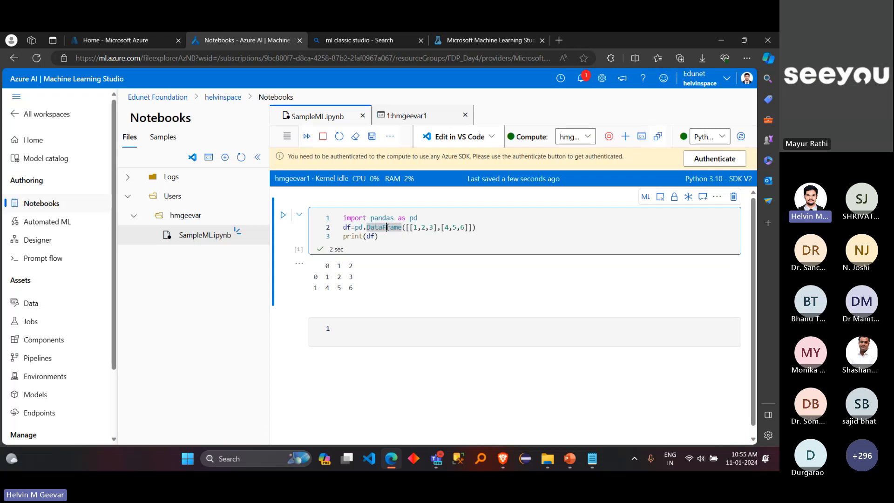
{"action": "left_click", "coordinate": [350, 326]}
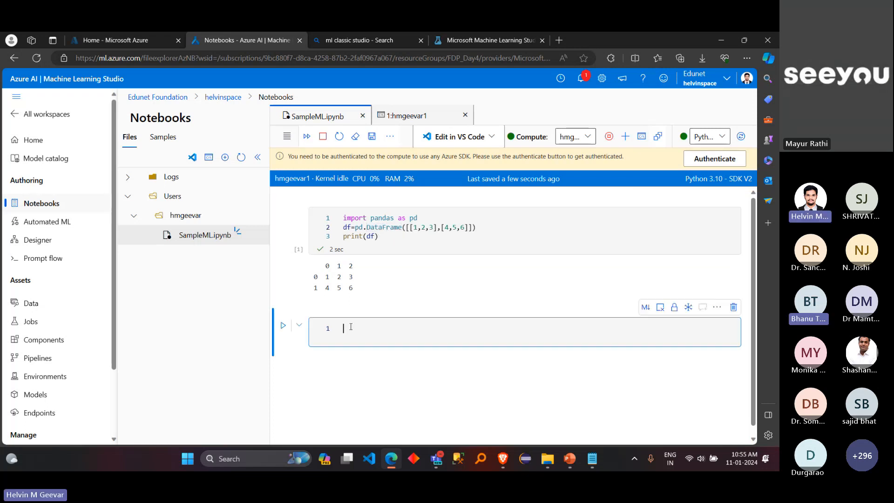
{"action": "type", "text": "print"}
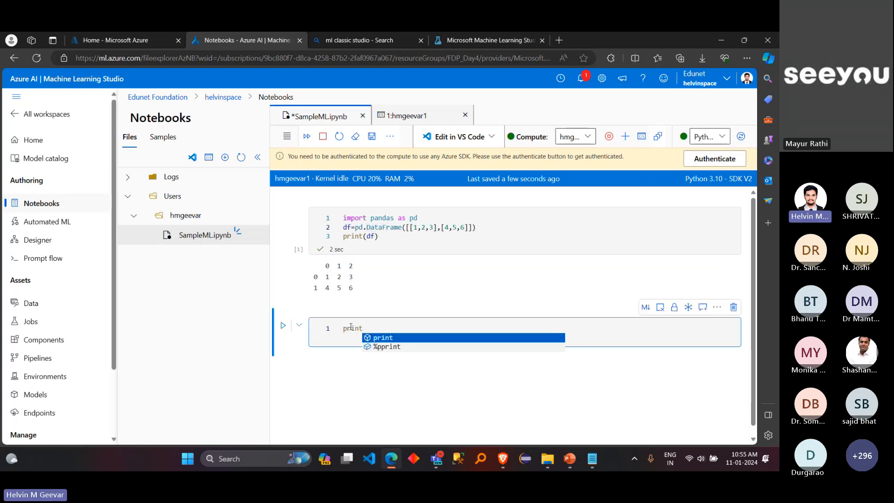
{"action": "type", "text": "(\""}
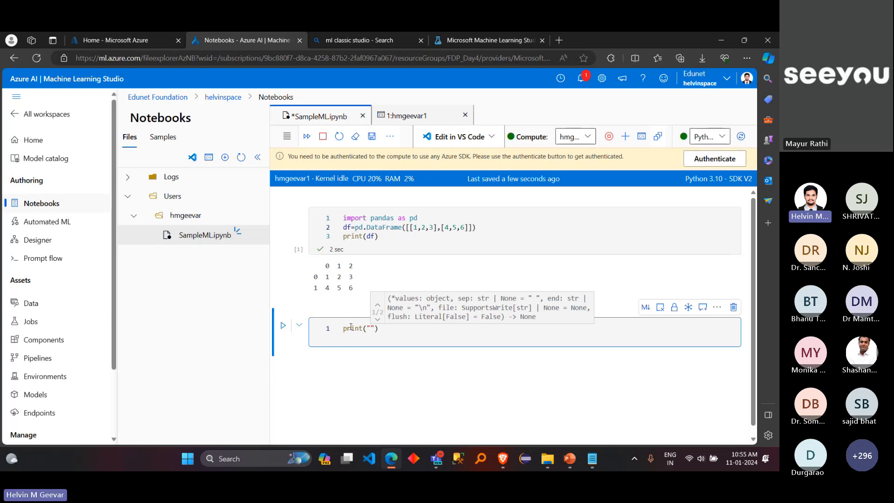
{"action": "type", "text": "test"}
{"action": "key", "text": "shift+Return"}
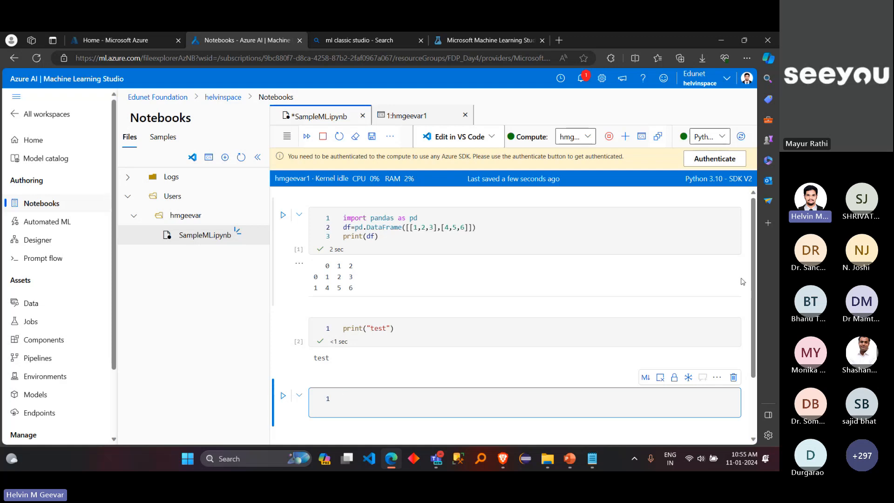
{"action": "left_click", "coordinate": [738, 302]}
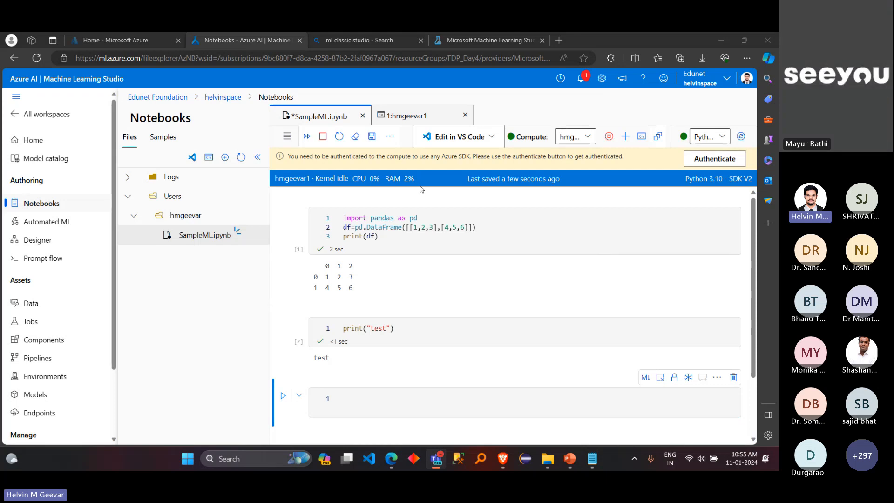
Step: Switch to the ML in Azure notes in Notepad and highlight the phrase "upload a existing notebook(ipynb)"
{"action": "mouse_move", "coordinate": [393, 179]}
{"action": "mouse_move", "coordinate": [592, 459]}
{"action": "left_click", "coordinate": [583, 348]}
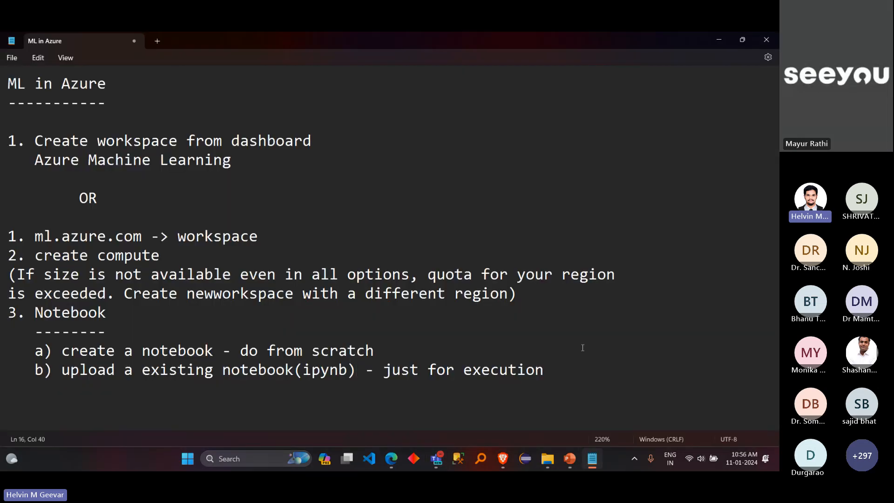
{"action": "left_click_drag", "start_coordinate": [355, 370], "coordinate": [64, 382]}
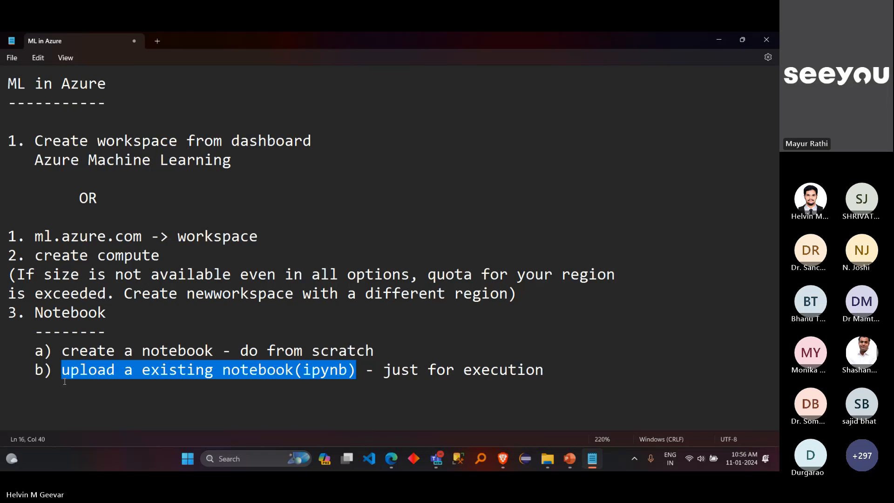
Step: Return to the studio in the browser and view the user folder's file actions without choosing any
{"action": "key", "text": "alt+Tab"}
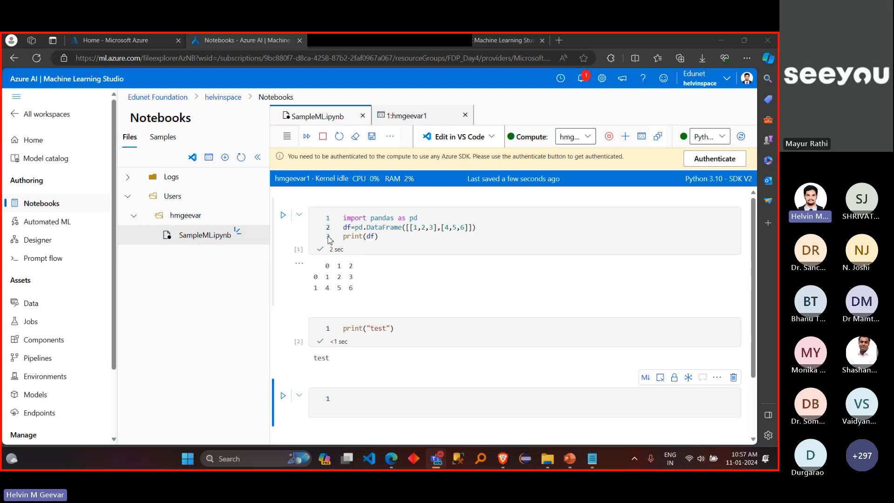
{"action": "left_click", "coordinate": [225, 240]}
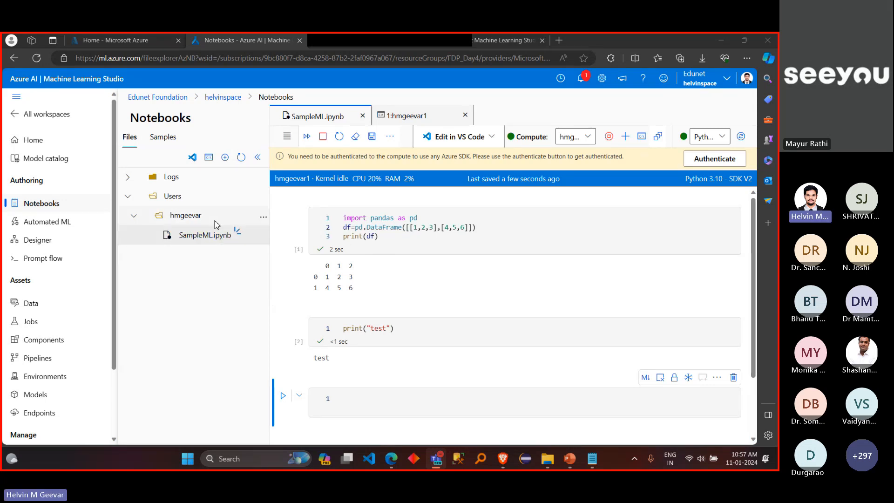
{"action": "left_click", "coordinate": [264, 217]}
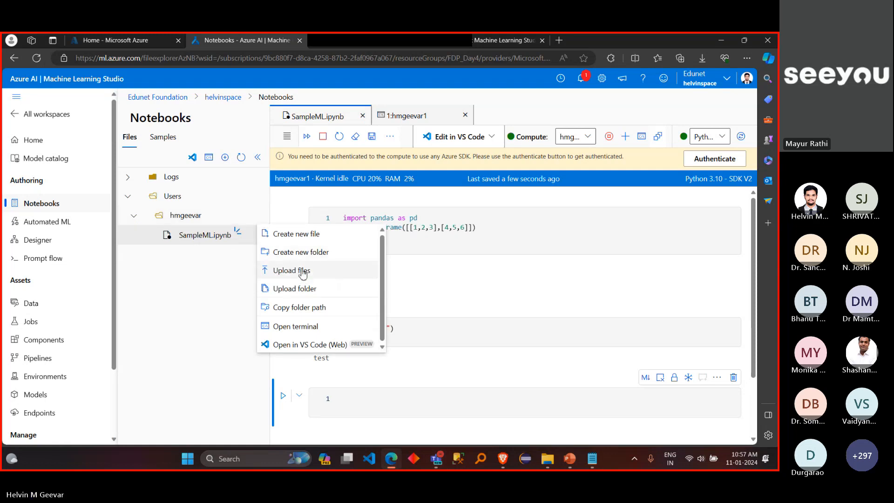
{"action": "left_click", "coordinate": [201, 323]}
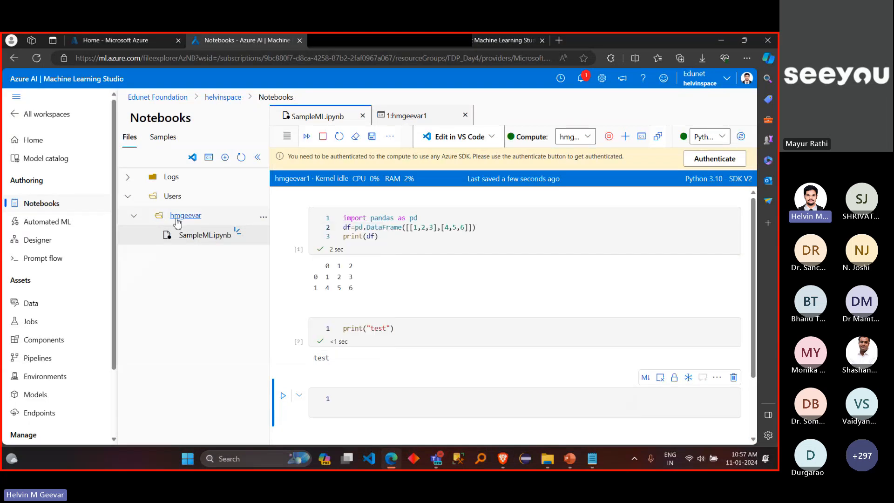
Step: Start a file upload into the user folder, and open the file browser and dismiss it without choosing a file
{"action": "left_click", "coordinate": [264, 219]}
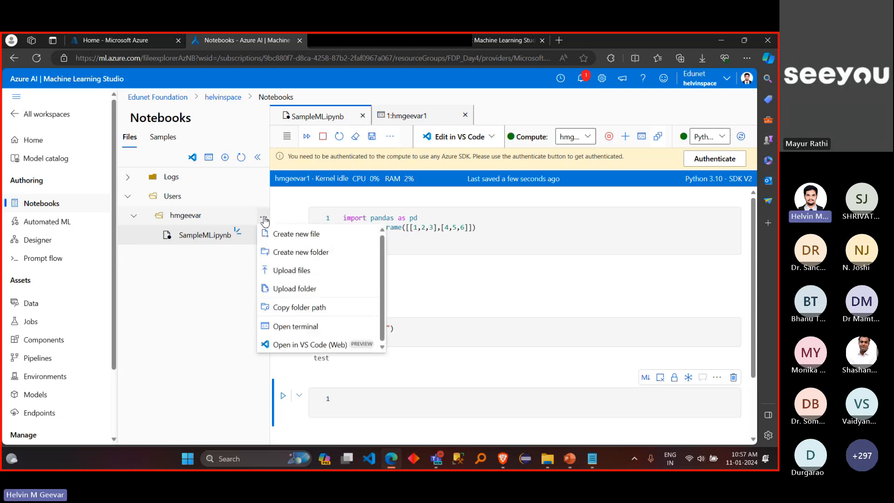
{"action": "left_click", "coordinate": [283, 271]}
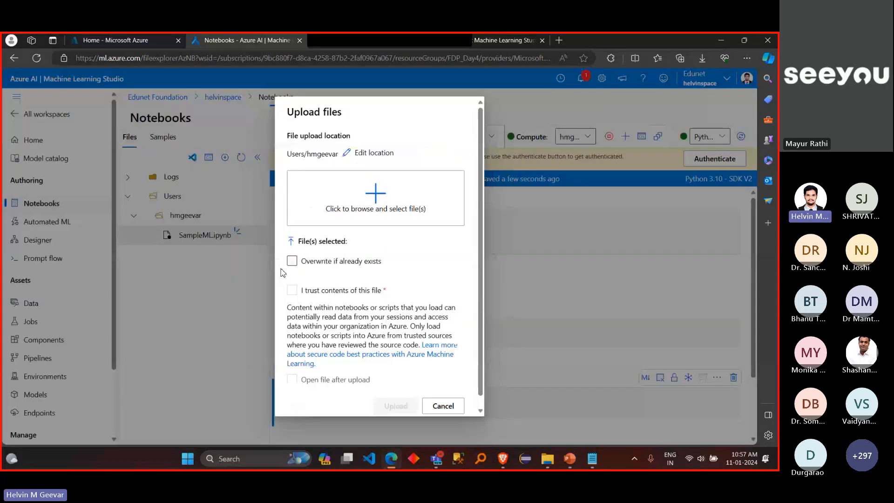
{"action": "left_click", "coordinate": [377, 225]}
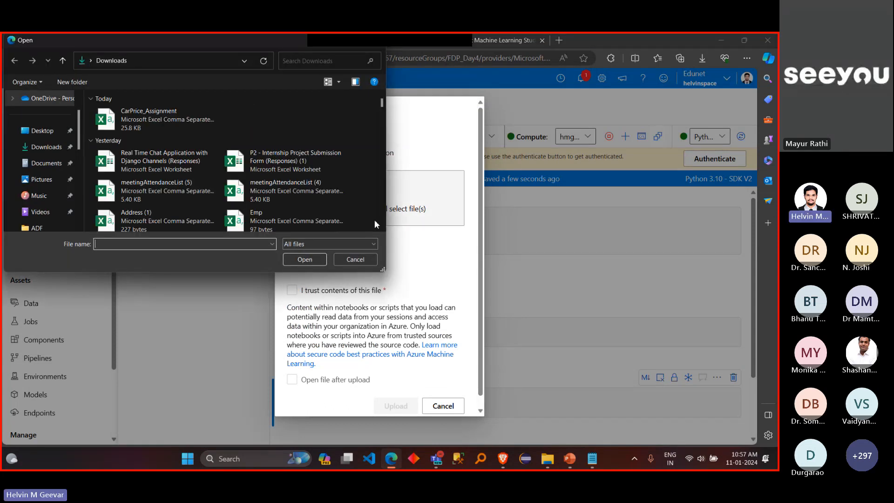
{"action": "left_click", "coordinate": [356, 259]}
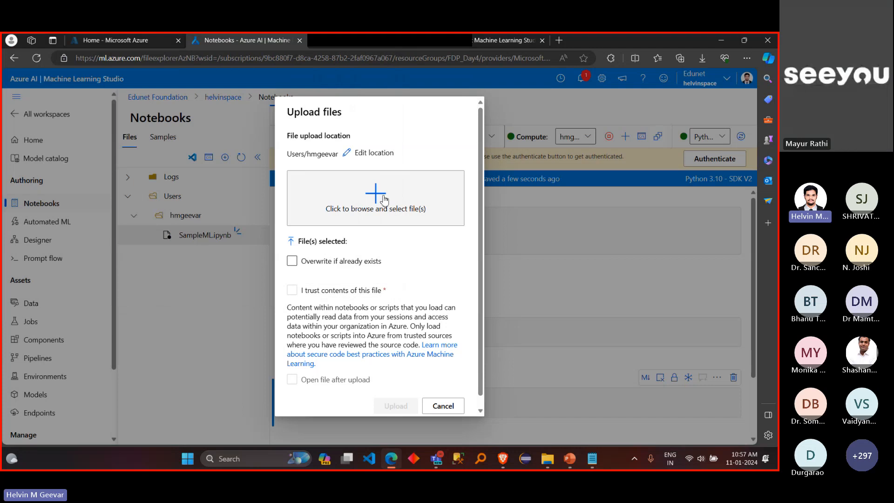
Step: Select car-price-prediction-linear-regression-rfe.ipynb from the Desktop's ML folder for upload, trust its contents, and highlight the selected file name
{"action": "left_click", "coordinate": [376, 213]}
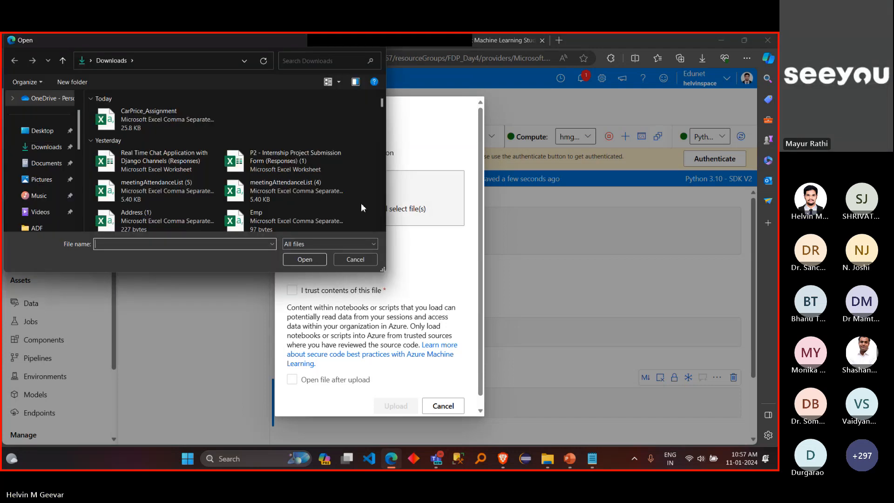
{"action": "left_click", "coordinate": [41, 131]}
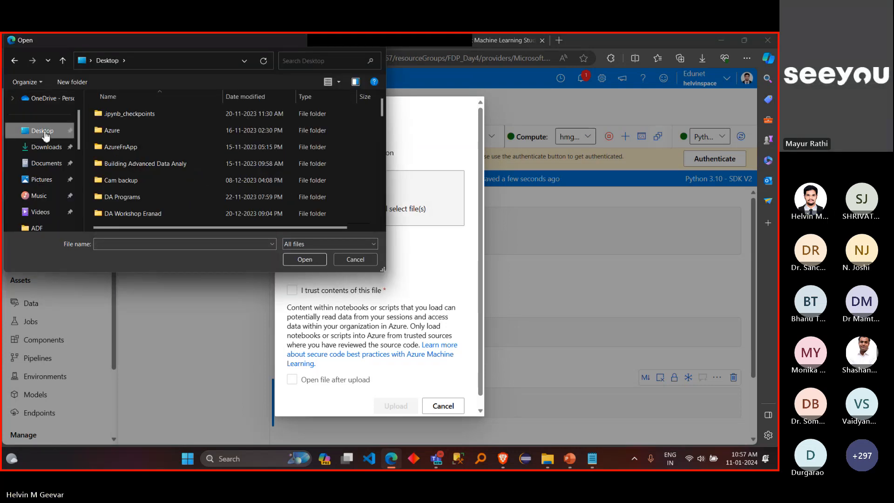
{"action": "scroll", "coordinate": [118, 148], "scroll_direction": "down", "scroll_amount": 5}
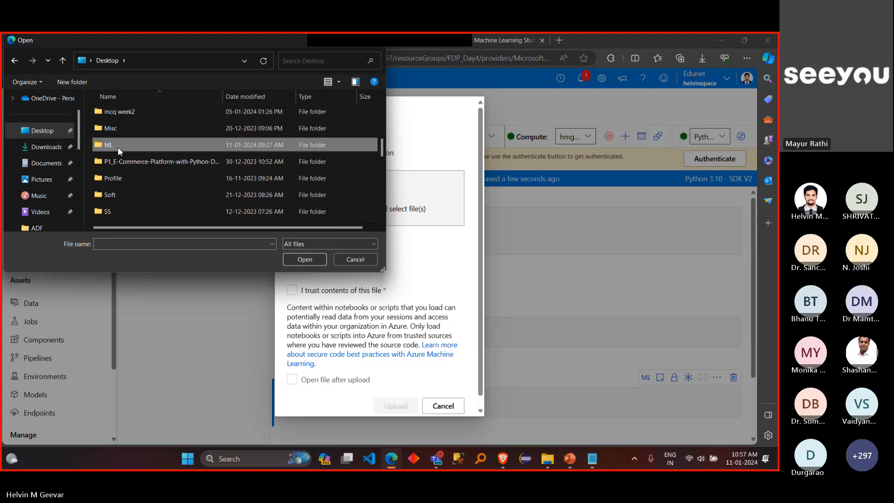
{"action": "double_click", "coordinate": [118, 148]}
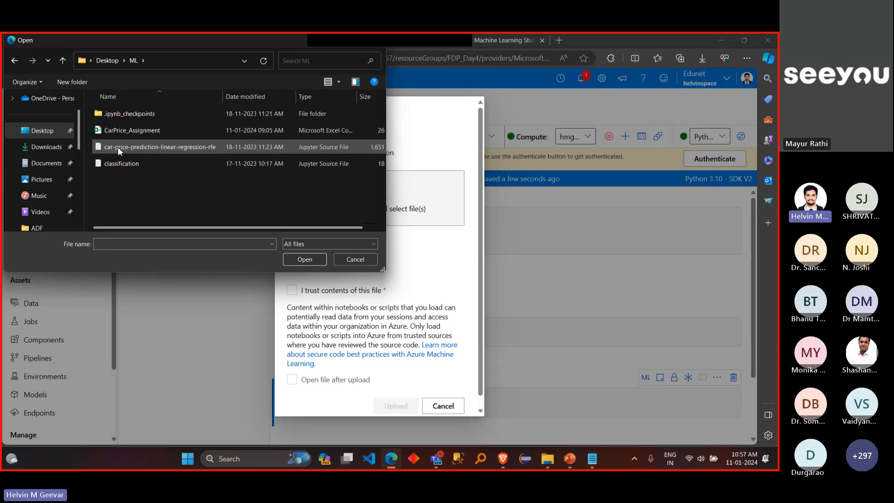
{"action": "left_click", "coordinate": [146, 148]}
{"action": "left_click", "coordinate": [294, 260]}
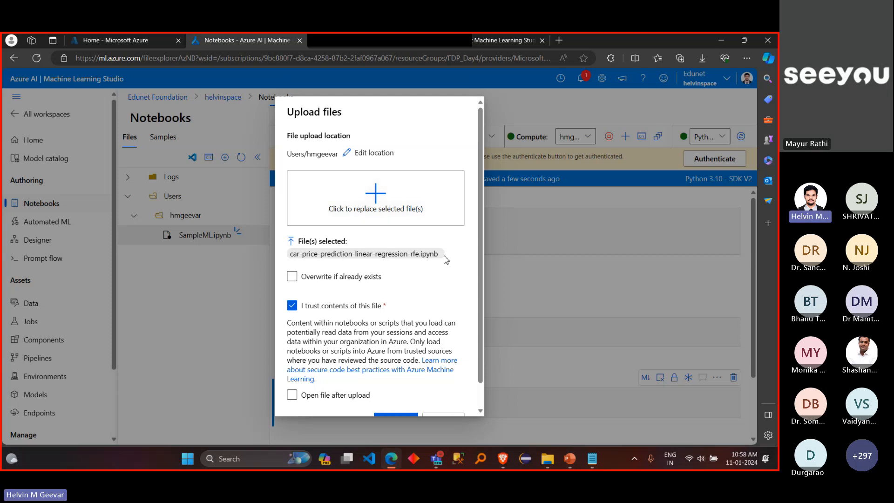
{"action": "left_click_drag", "start_coordinate": [443, 256], "coordinate": [295, 243]}
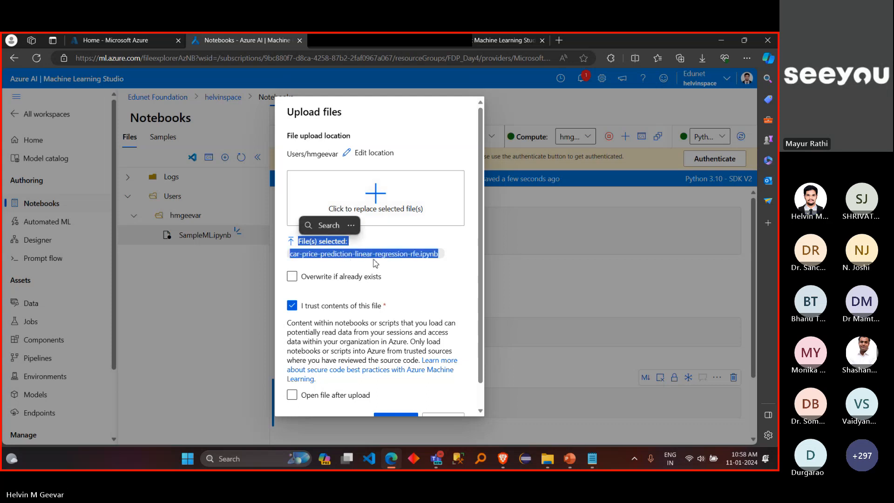
{"action": "left_click", "coordinate": [422, 273]}
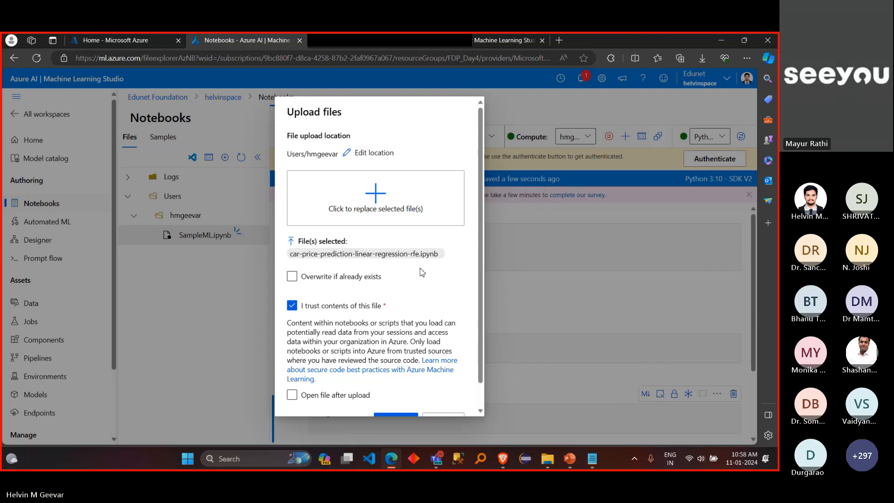
Step: Cancel the car price prediction notebook upload and switch to the Brave browser
{"action": "scroll", "coordinate": [422, 273], "scroll_direction": "down", "scroll_amount": 1}
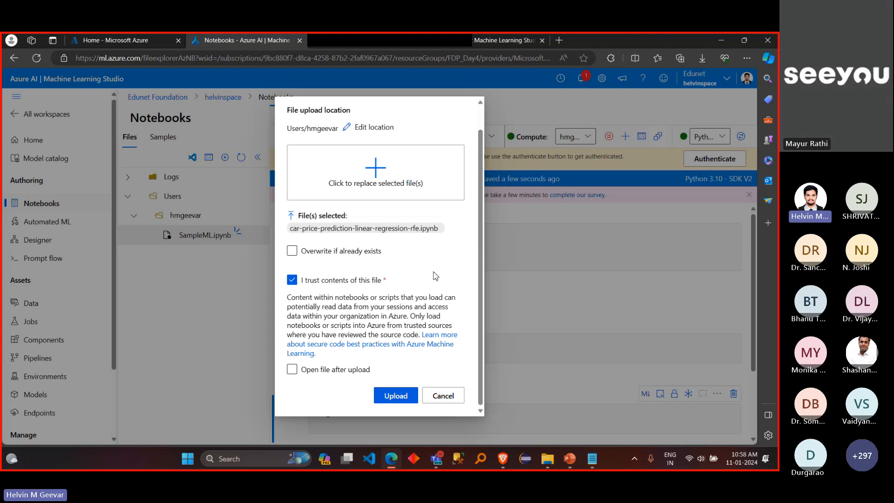
{"action": "left_click", "coordinate": [443, 395]}
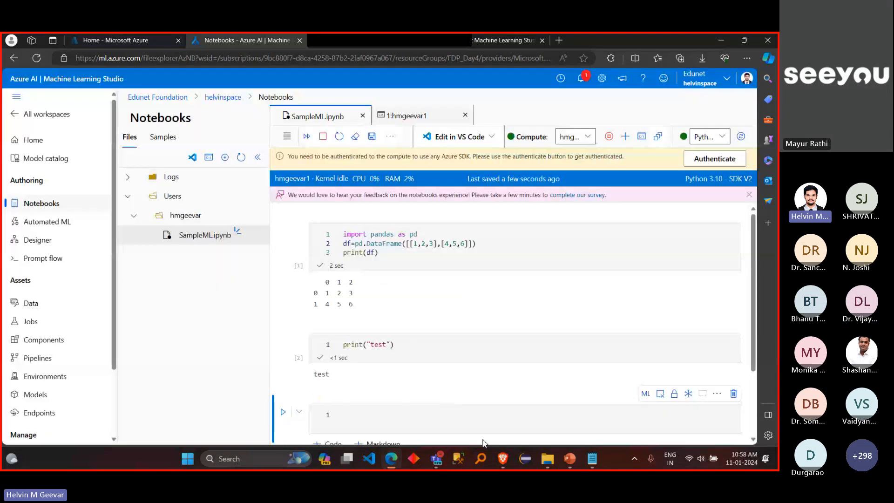
{"action": "left_click", "coordinate": [507, 462]}
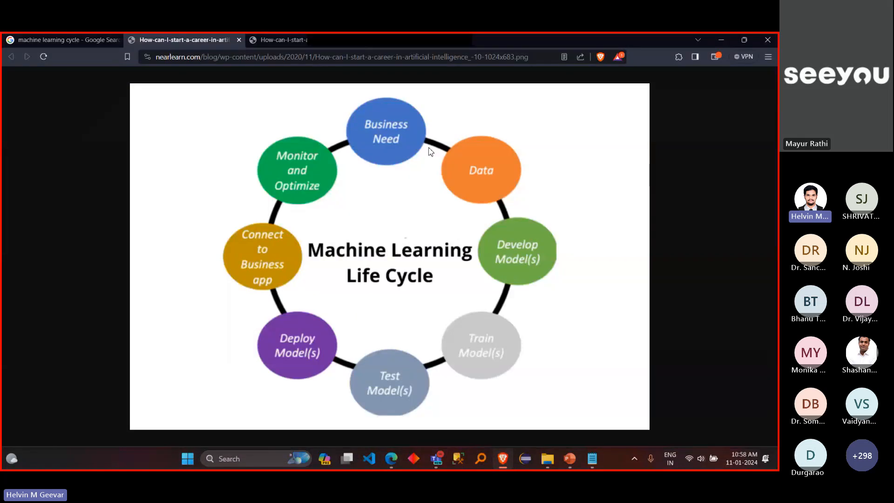
Step: Search Google for "notebook with linear regression" in the existing search tab and show all result types instead of images
{"action": "left_click", "coordinate": [88, 41]}
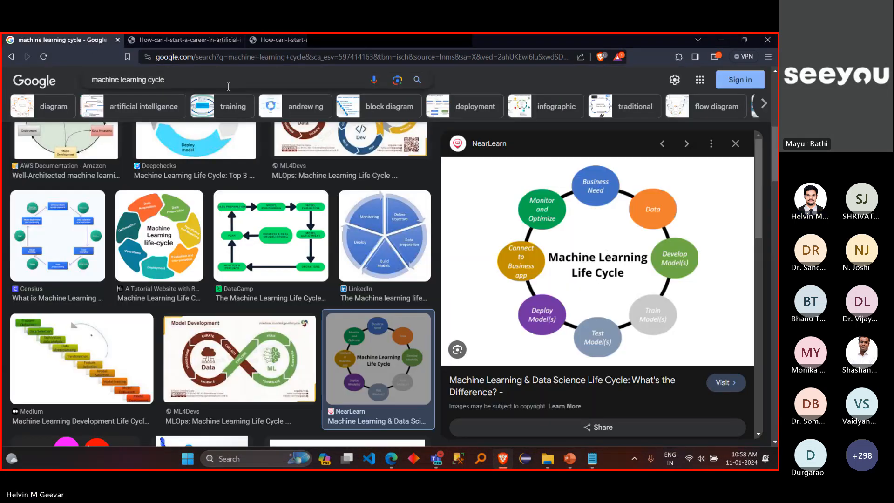
{"action": "left_click_drag", "start_coordinate": [228, 87], "coordinate": [67, 86]}
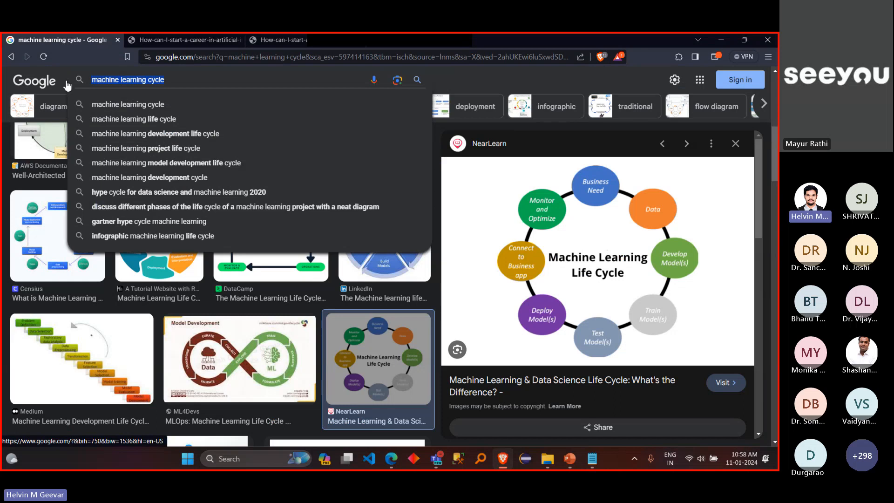
{"action": "type", "text": "notebpo"}
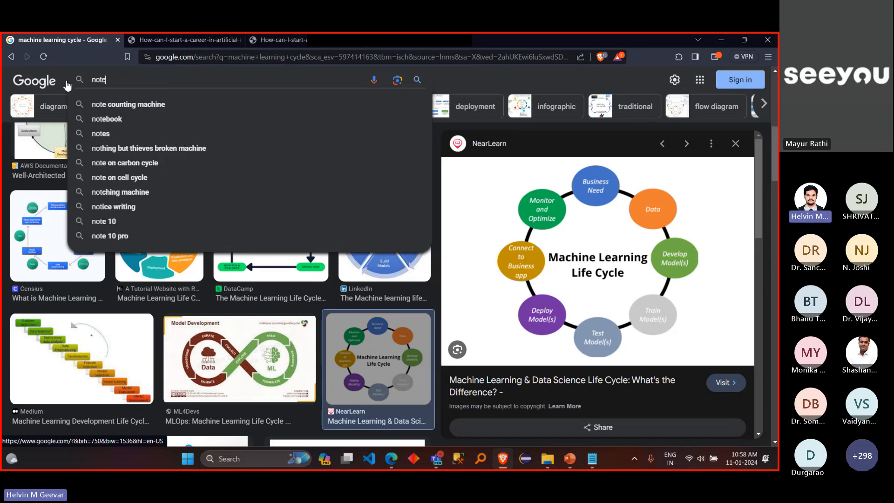
{"action": "key", "text": "BackSpace"}
{"action": "key", "text": "BackSpace"}
{"action": "type", "text": "ok"}
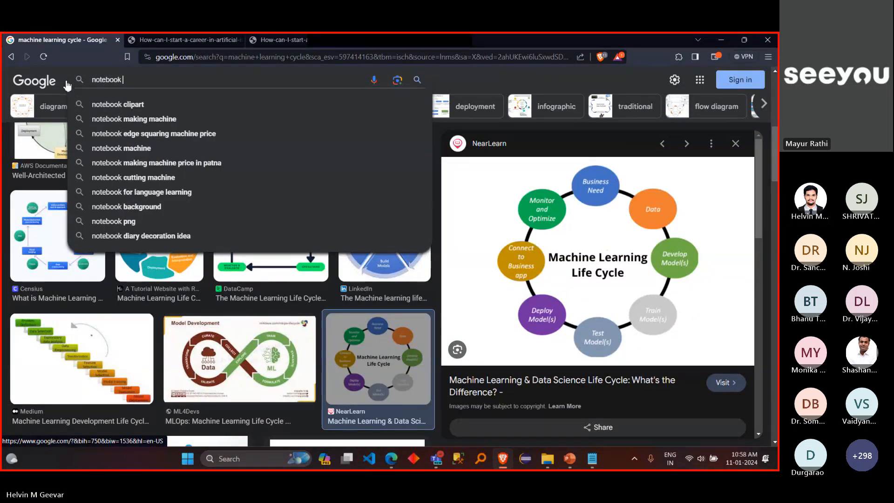
{"action": "type", "text": " with l"}
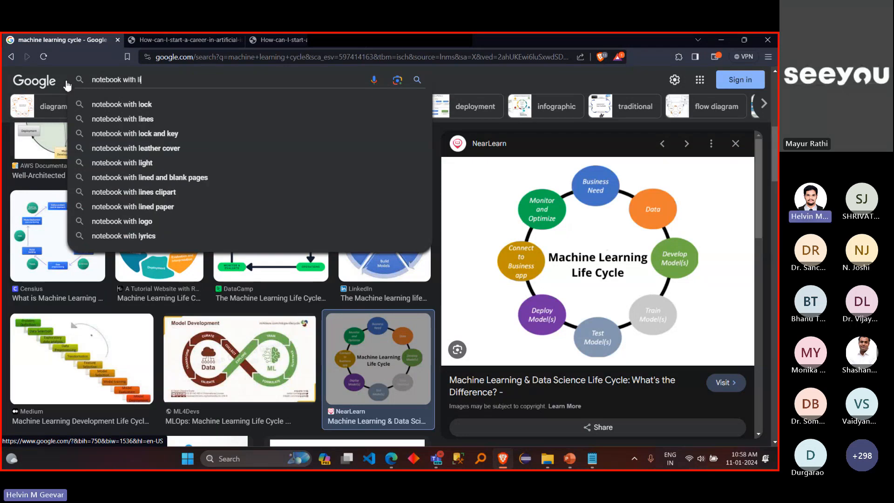
{"action": "type", "text": "inear "}
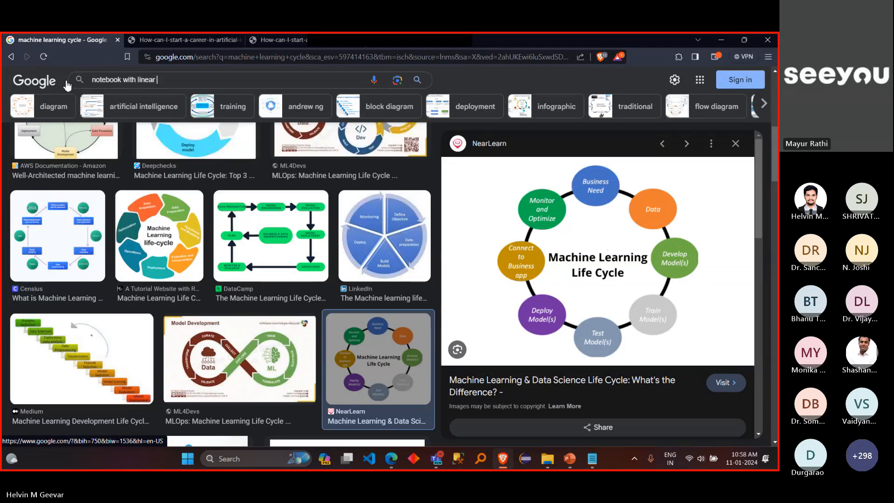
{"action": "type", "text": "regression"}
{"action": "key", "text": "Return"}
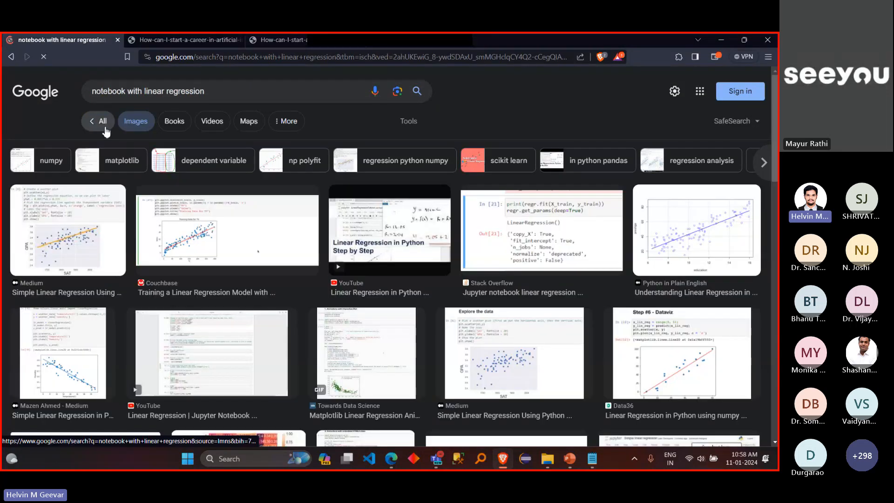
{"action": "left_click", "coordinate": [106, 130]}
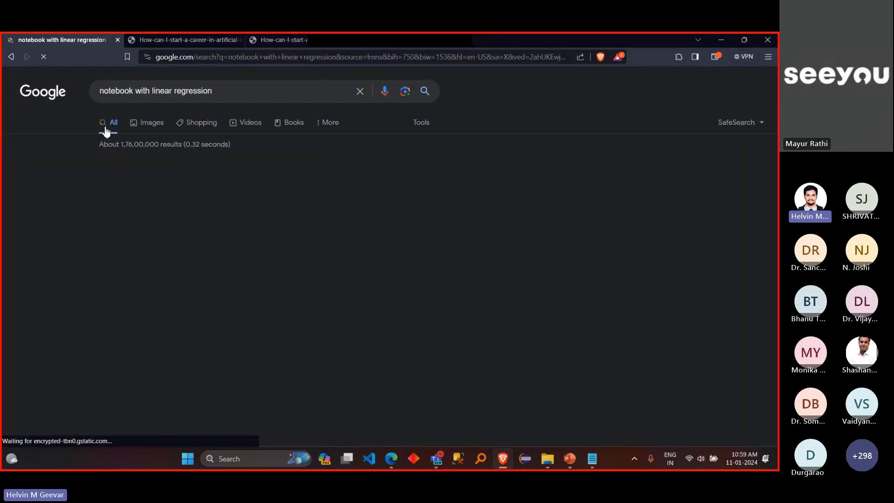
Step: Open GitHub's linear-regression topic result in a new tab and switch to that tab
{"action": "scroll", "coordinate": [257, 274], "scroll_direction": "down", "scroll_amount": 10}
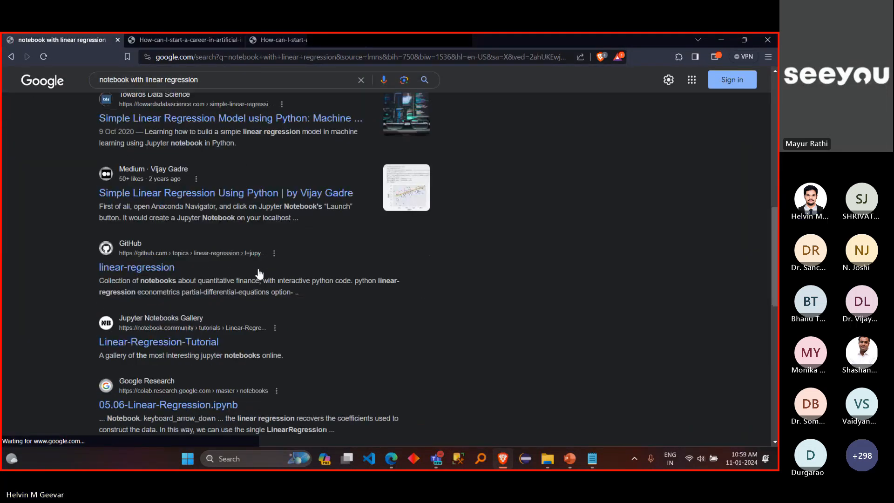
{"action": "scroll", "coordinate": [260, 274], "scroll_direction": "down", "scroll_amount": 1}
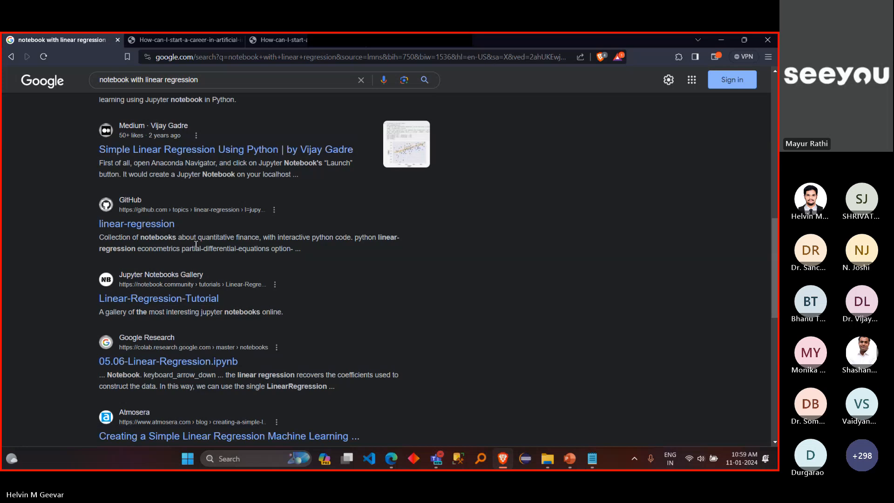
{"action": "middle_click", "coordinate": [158, 226]}
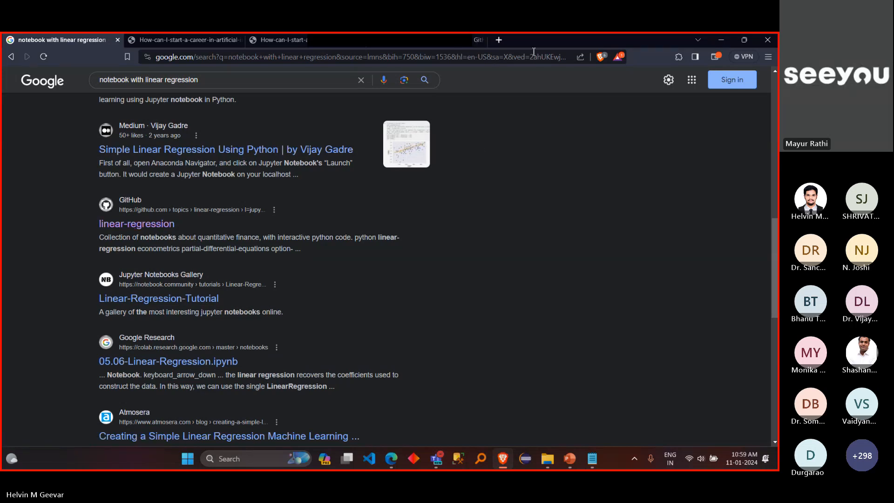
{"action": "left_click", "coordinate": [477, 46]}
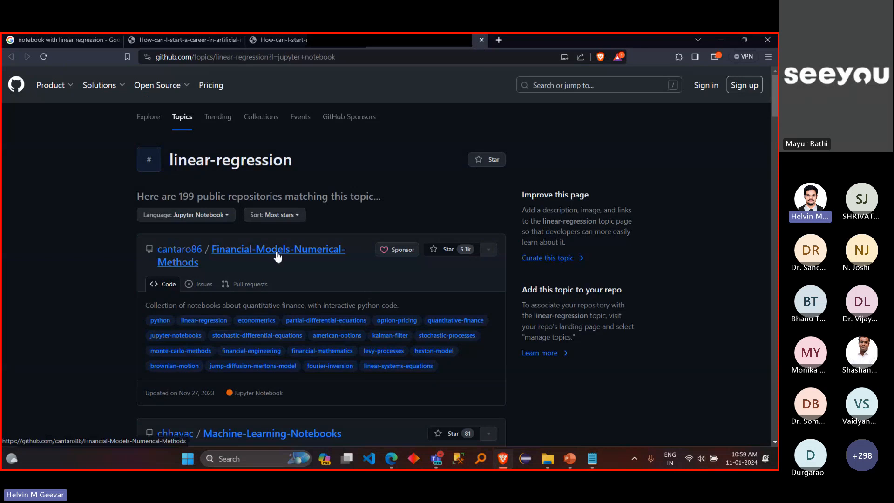
Step: Open the Machine-Learning-Notebooks repository with 15+ projects in a new tab and bring it to the front
{"action": "scroll", "coordinate": [286, 261], "scroll_direction": "down", "scroll_amount": 3}
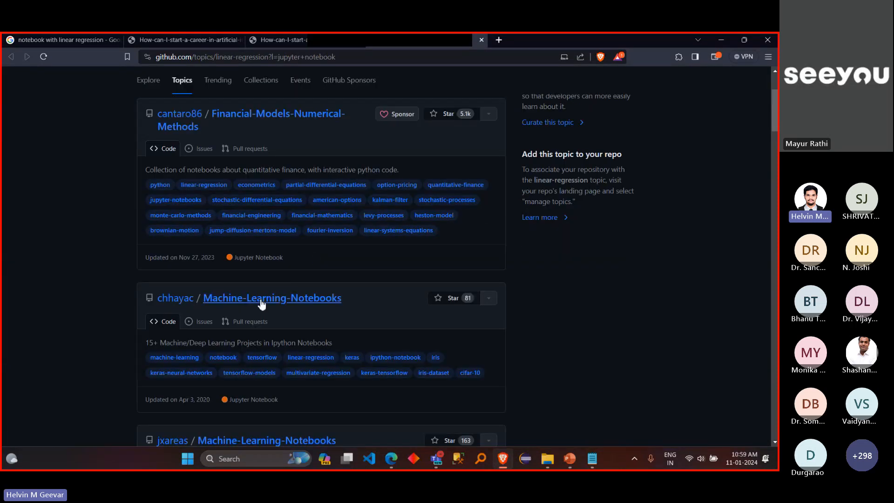
{"action": "middle_click", "coordinate": [294, 307]}
{"action": "left_click", "coordinate": [555, 35]}
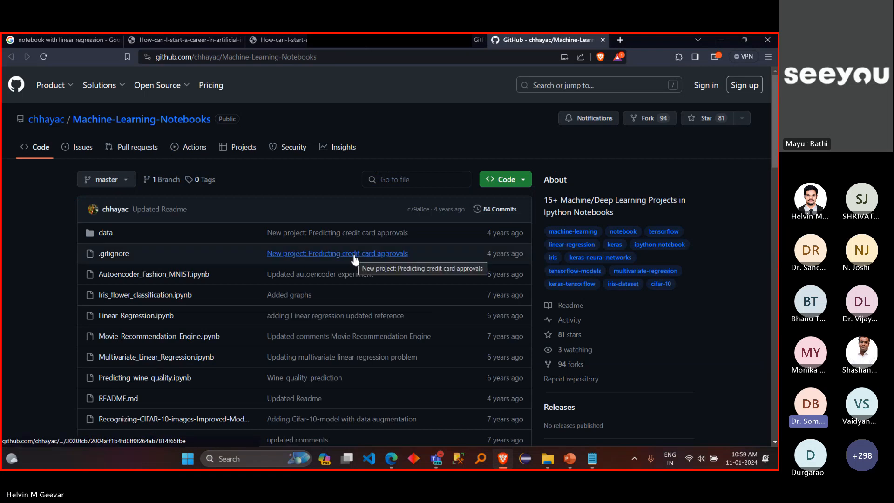
Step: Look through the repository's notebook files and open Linear_Regression.ipynb in a separate tab
{"action": "scroll", "coordinate": [212, 340], "scroll_direction": "down", "scroll_amount": 1}
{"action": "scroll", "coordinate": [212, 340], "scroll_direction": "down", "scroll_amount": 1}
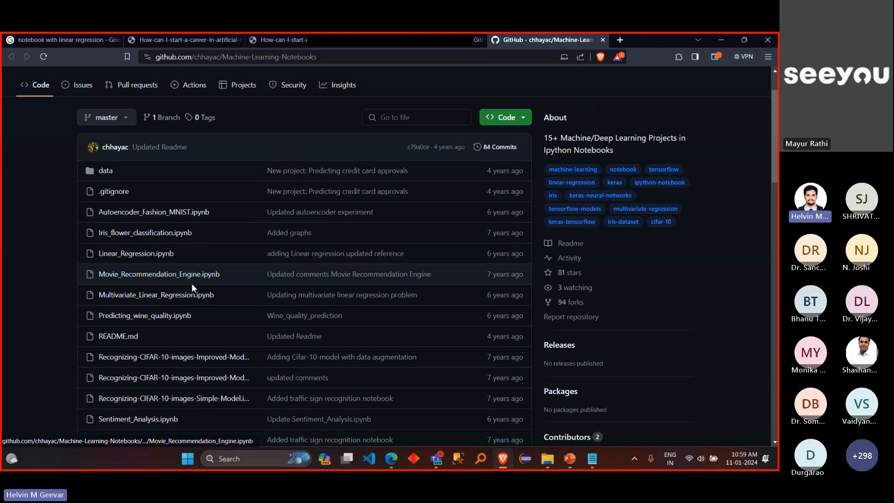
{"action": "scroll", "coordinate": [207, 333], "scroll_direction": "down", "scroll_amount": 4}
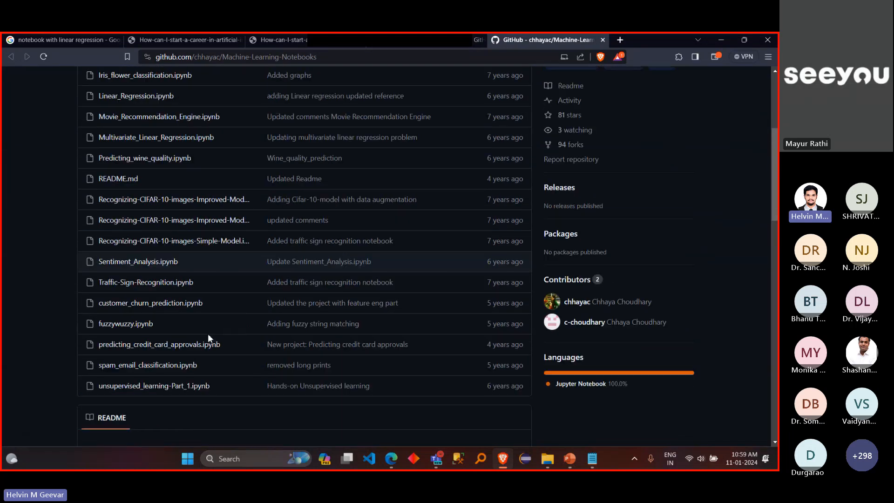
{"action": "scroll", "coordinate": [208, 334], "scroll_direction": "up", "scroll_amount": 4}
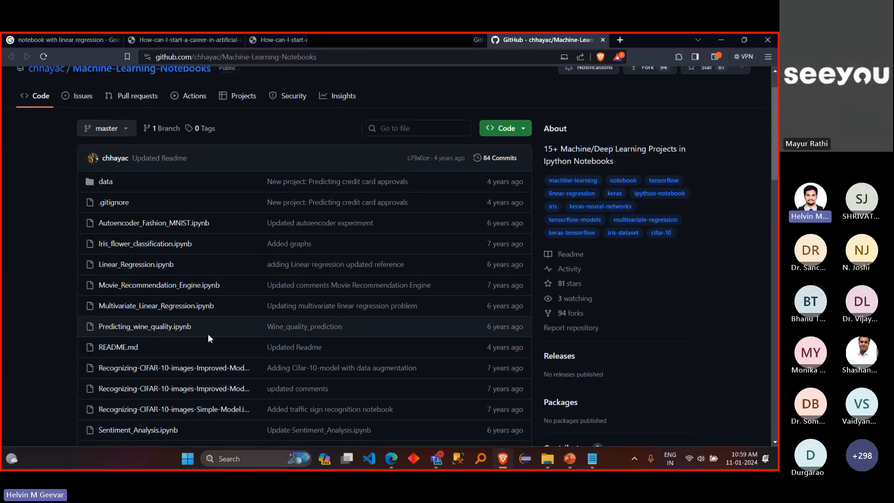
{"action": "left_click", "coordinate": [154, 270]}
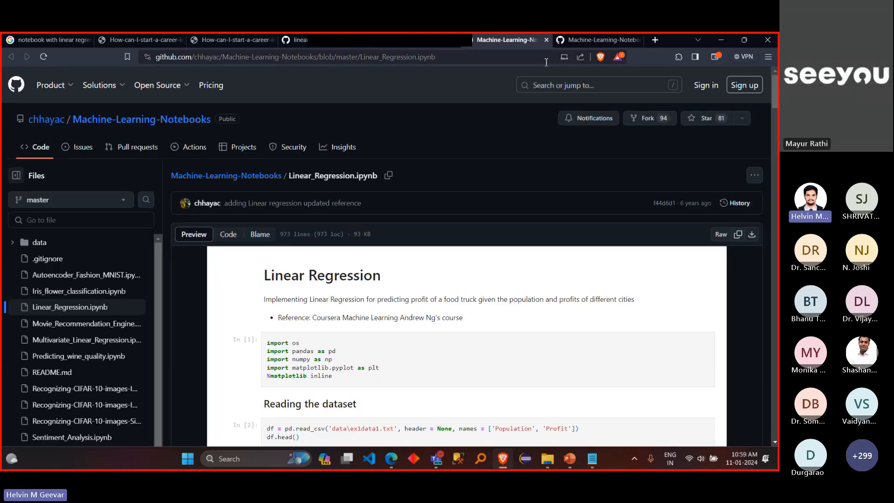
Step: Detach the Brave window from full screen, return to the Machine-Learning-Notebooks repository tab and copy its web address
{"action": "left_click_drag", "start_coordinate": [672, 36], "coordinate": [616, 100]}
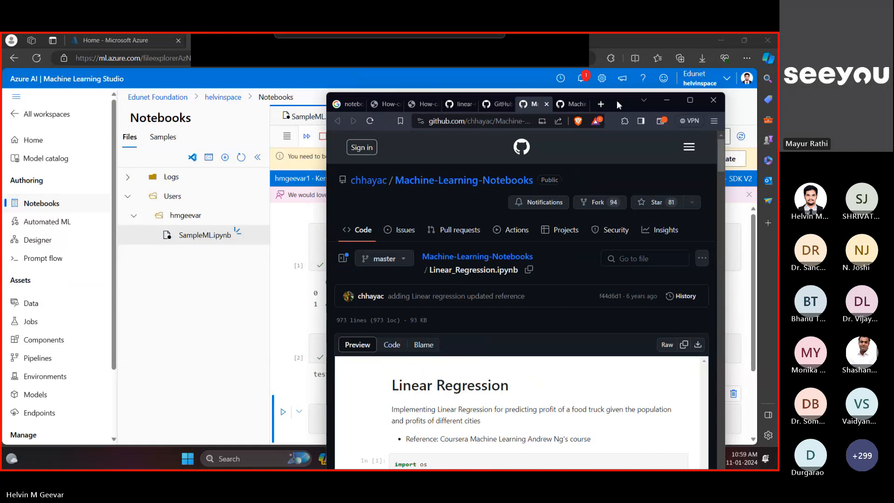
{"action": "left_click", "coordinate": [488, 107]}
{"action": "left_click", "coordinate": [454, 107]}
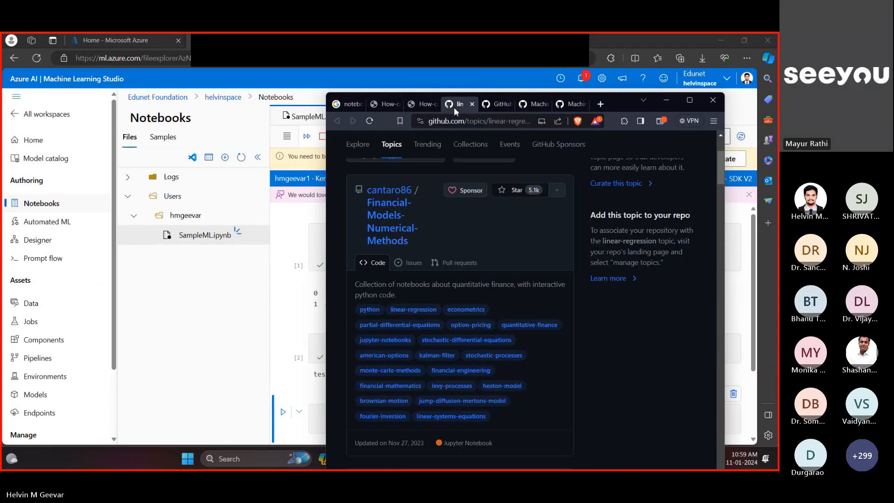
{"action": "left_click", "coordinate": [494, 106]}
{"action": "left_click", "coordinate": [489, 122]}
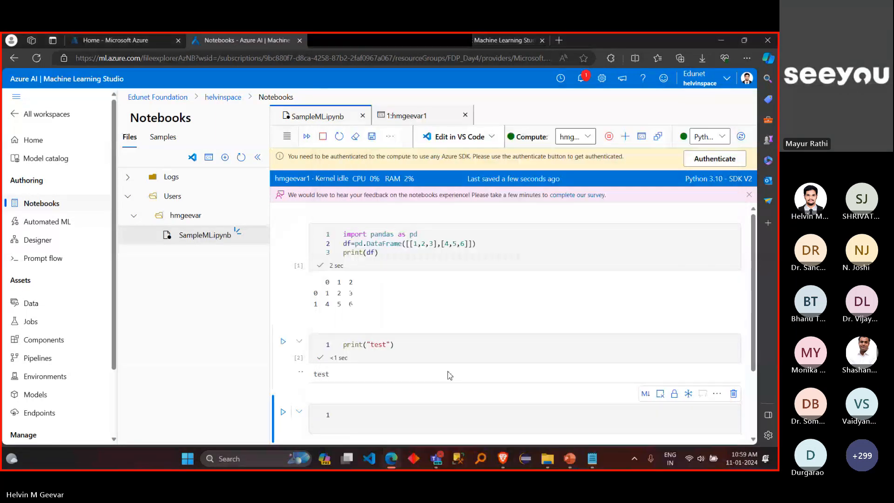
Step: Switch to the Teams meeting window and send the copied Machine-Learning-Notebooks repository link in the meeting chat
{"action": "left_click", "coordinate": [437, 460]}
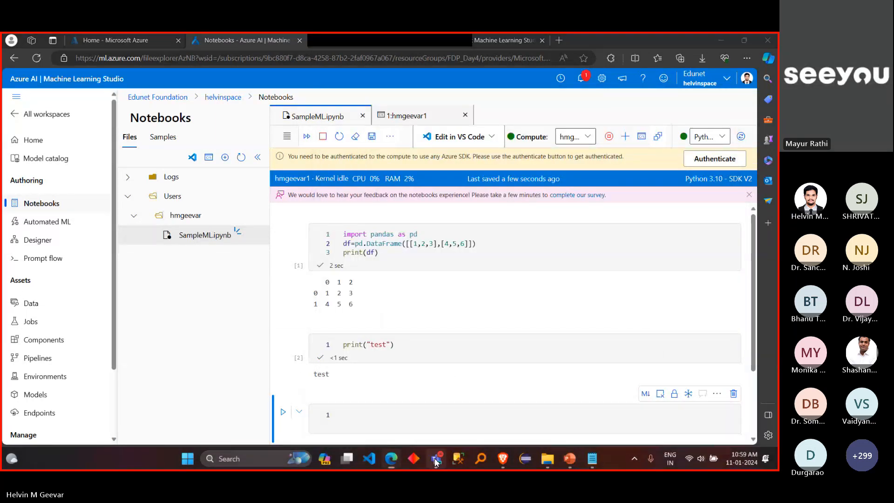
{"action": "mouse_move", "coordinate": [437, 461]}
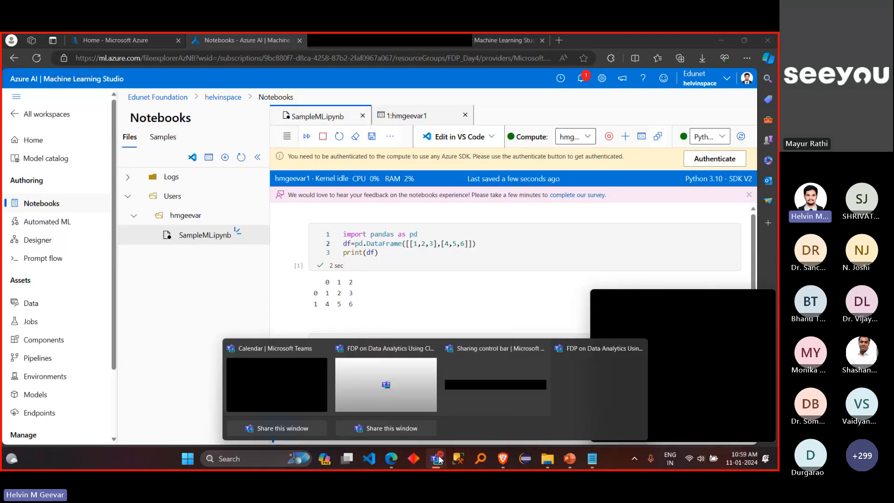
{"action": "left_click", "coordinate": [395, 386]}
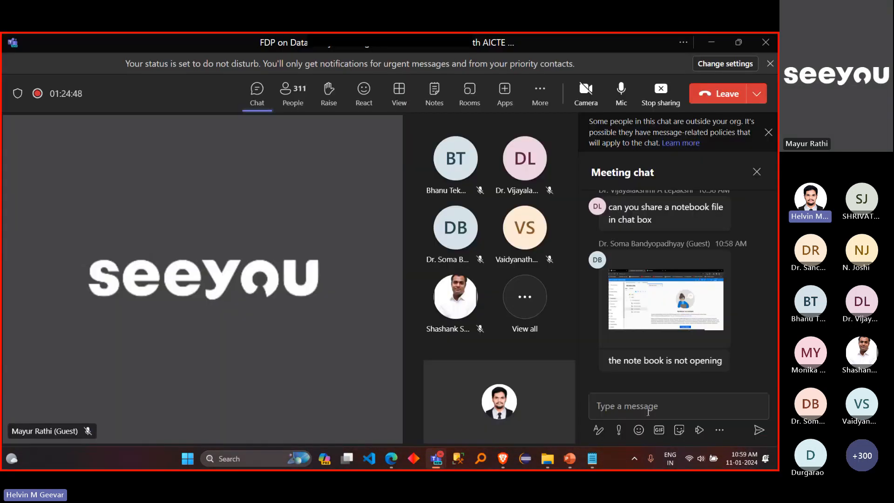
{"action": "left_click", "coordinate": [649, 409]}
{"action": "type", "text": "https://github.com/chhayac/Machine-Learning-Notebooks"}
{"action": "key", "text": "Return"}
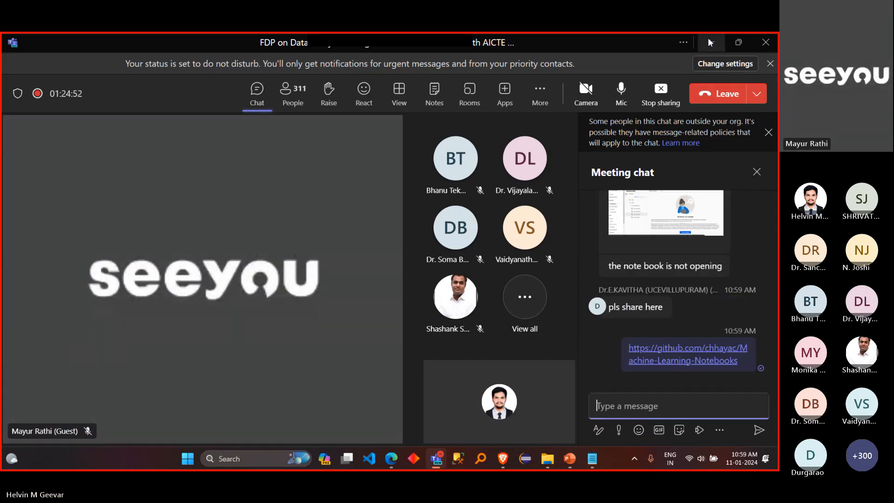
Step: Examine the participant's enlarged screenshot of the notebook that is not opening, and read the surrounding messages in the meeting chat
{"action": "left_click", "coordinate": [680, 214]}
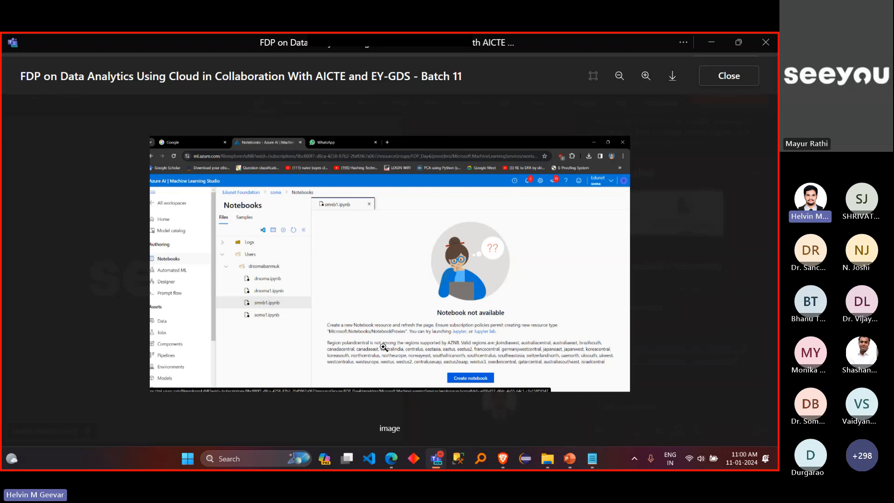
{"action": "left_click", "coordinate": [730, 76]}
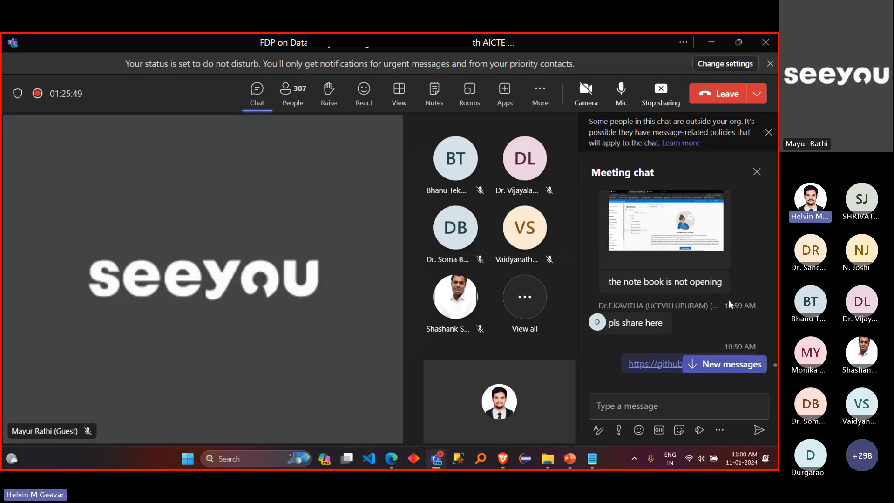
{"action": "scroll", "coordinate": [701, 331], "scroll_direction": "down", "scroll_amount": 1}
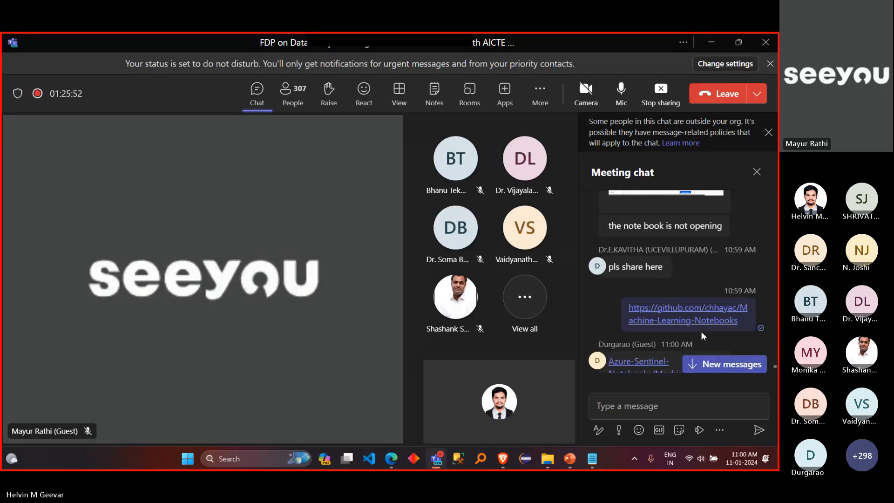
{"action": "scroll", "coordinate": [701, 332], "scroll_direction": "down", "scroll_amount": 2}
{"action": "scroll", "coordinate": [755, 200], "scroll_direction": "up", "scroll_amount": 4}
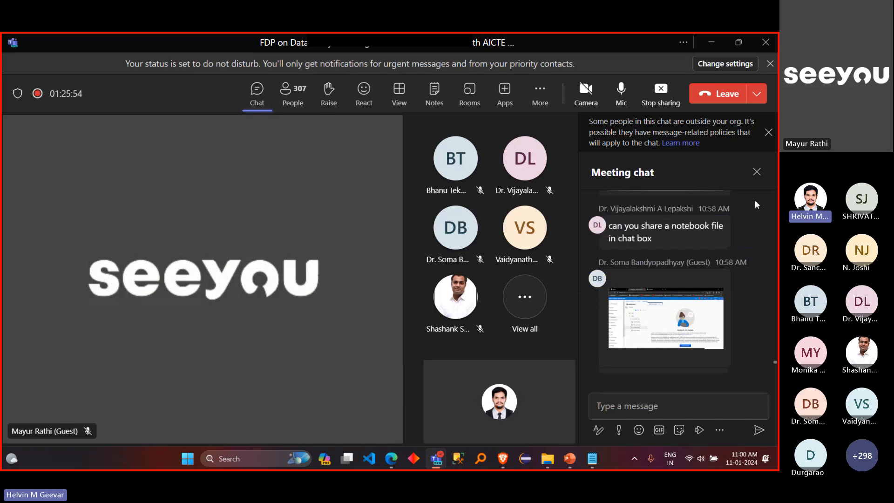
{"action": "left_click", "coordinate": [669, 310]}
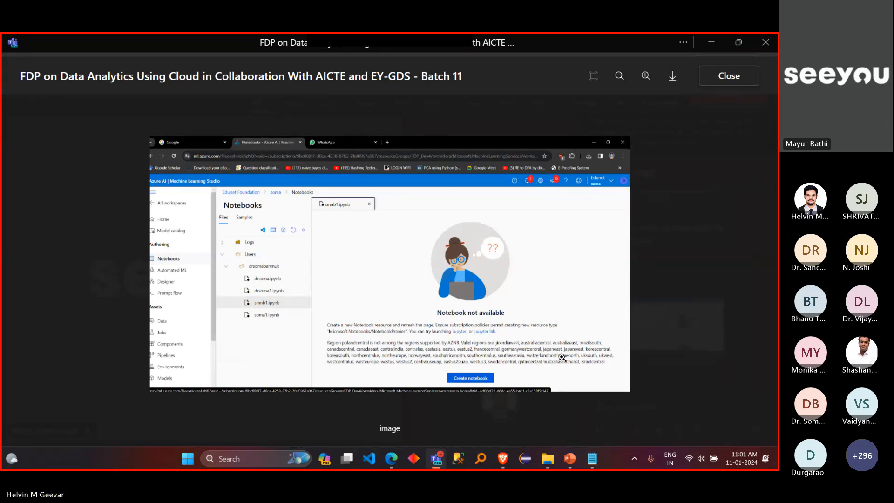
{"action": "left_click", "coordinate": [680, 208]}
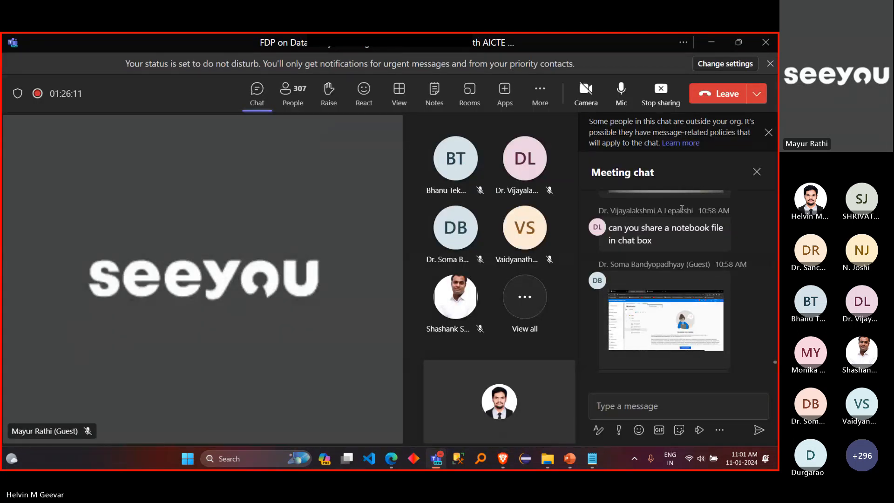
{"action": "scroll", "coordinate": [676, 240], "scroll_direction": "up", "scroll_amount": 5}
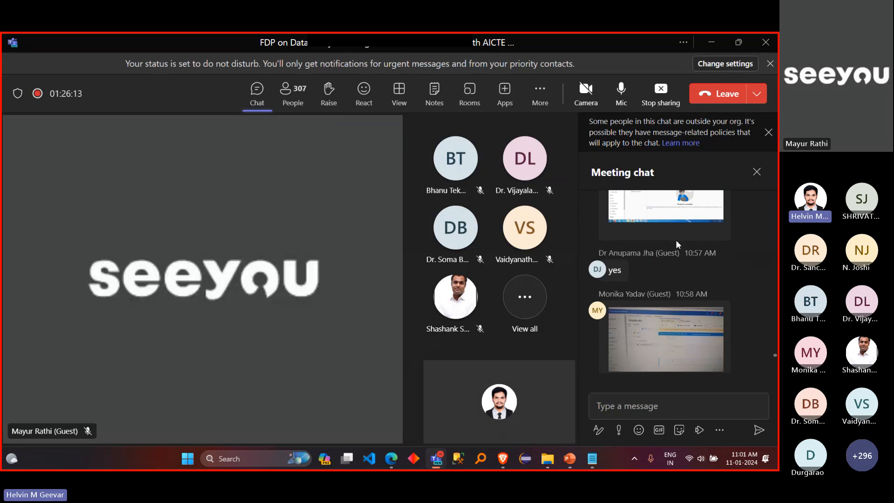
Step: Leave the Teams meeting window and choose car-price-prediction-linear-regression-rfe.ipynb for upload to the user folder in Azure Machine Learning Studio
{"action": "scroll", "coordinate": [675, 239], "scroll_direction": "down", "scroll_amount": 5}
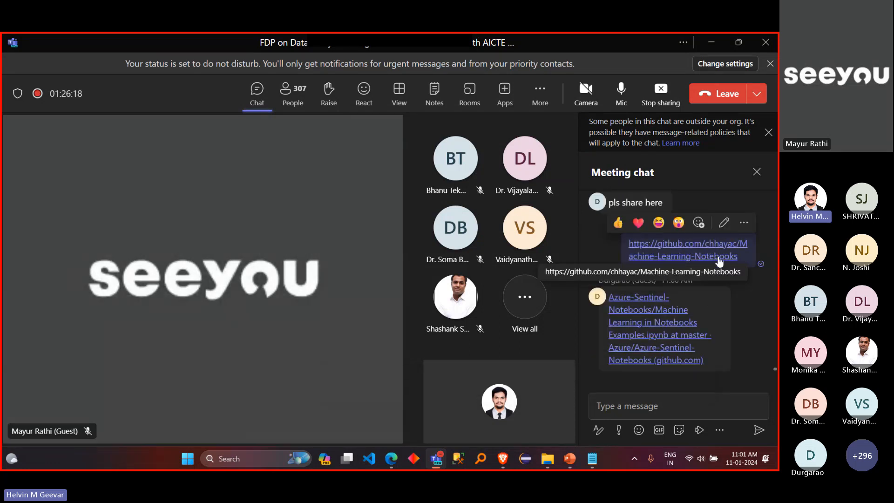
{"action": "left_click", "coordinate": [716, 38]}
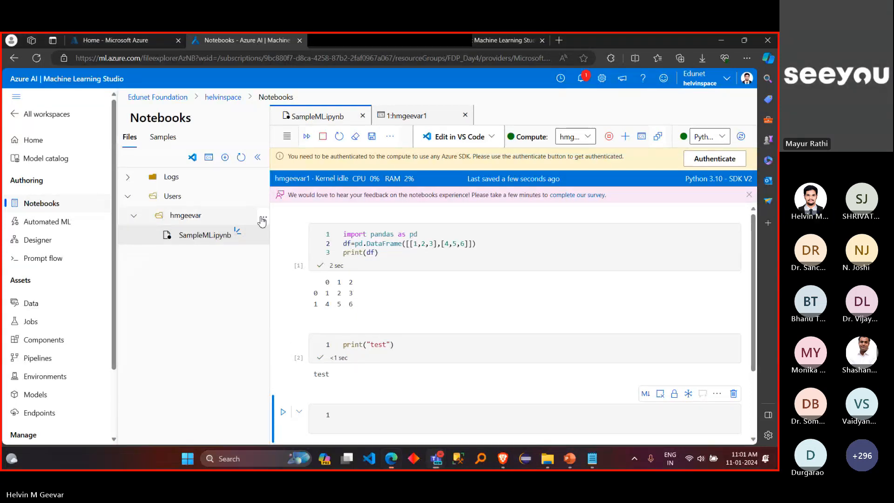
{"action": "left_click", "coordinate": [262, 218]}
{"action": "left_click", "coordinate": [275, 270]}
{"action": "left_click", "coordinate": [370, 213]}
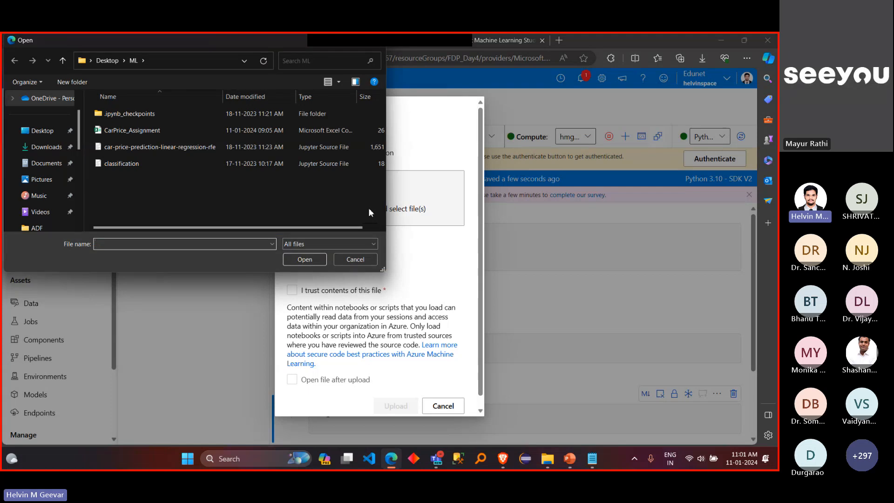
{"action": "left_click", "coordinate": [278, 147]}
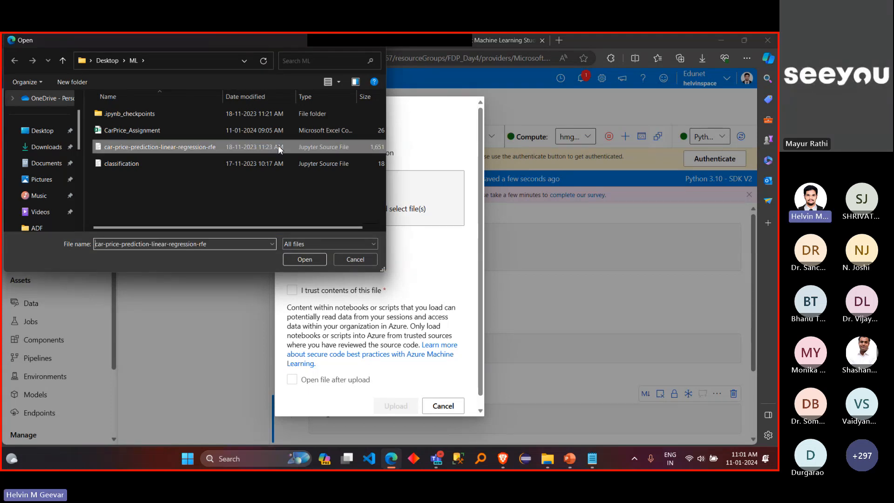
{"action": "left_click", "coordinate": [309, 258]}
Step: Mark the selected notebook's contents as trusted, set it to open after upload, and upload it
{"action": "left_click", "coordinate": [352, 308]}
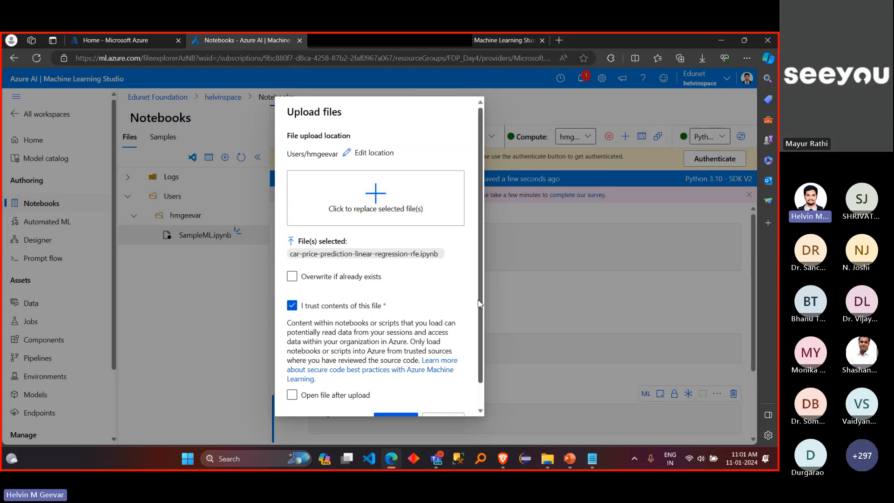
{"action": "scroll", "coordinate": [479, 312], "scroll_direction": "down", "scroll_amount": 1}
{"action": "scroll", "coordinate": [480, 312], "scroll_direction": "down", "scroll_amount": 2}
{"action": "left_click", "coordinate": [293, 369]}
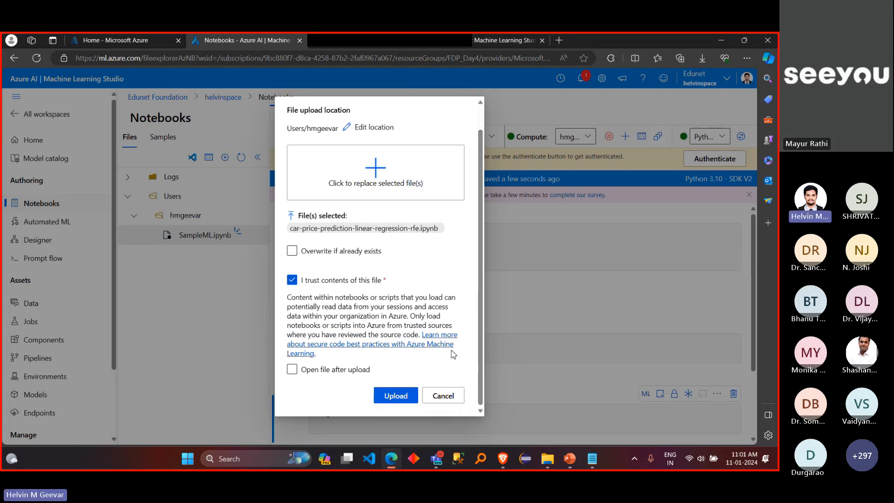
{"action": "left_click", "coordinate": [310, 370]}
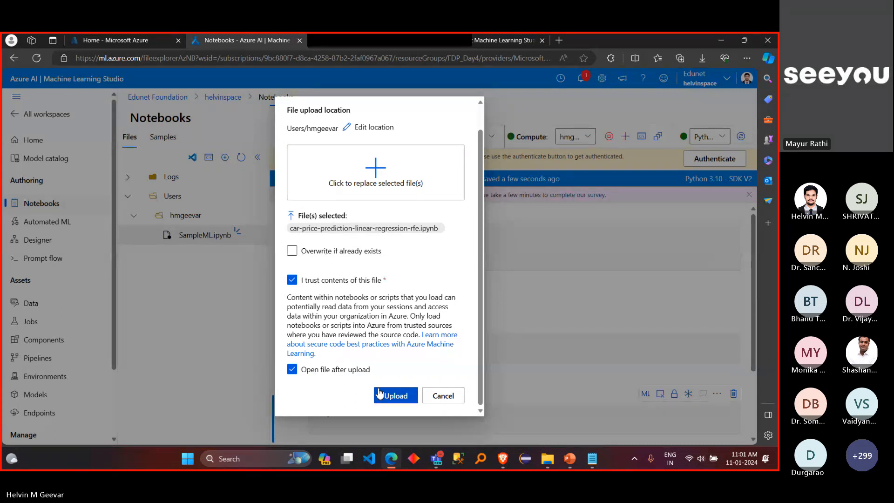
{"action": "left_click", "coordinate": [380, 395]}
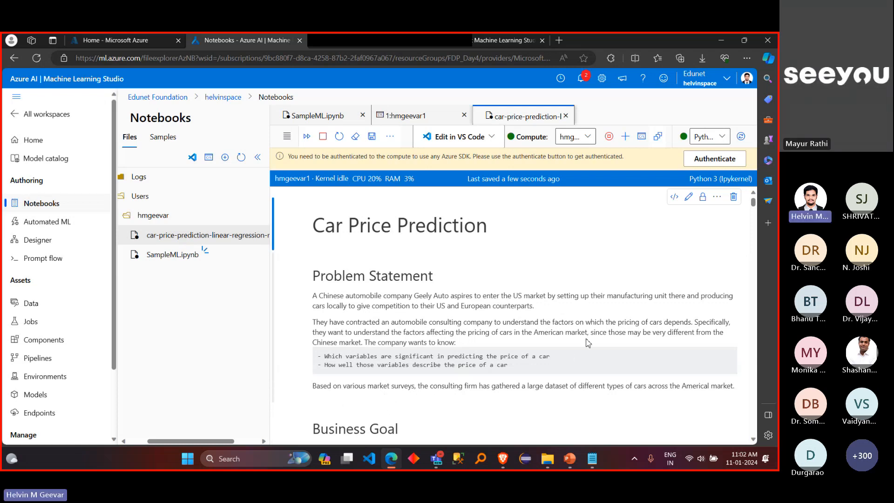
Step: Read the notebook's Problem Statement and Business Goal sections and inspect the Markdown source of the Business Goal cell
{"action": "scroll", "coordinate": [588, 343], "scroll_direction": "down", "scroll_amount": 2}
{"action": "scroll", "coordinate": [588, 343], "scroll_direction": "up", "scroll_amount": 2}
{"action": "scroll", "coordinate": [451, 304], "scroll_direction": "down", "scroll_amount": 3}
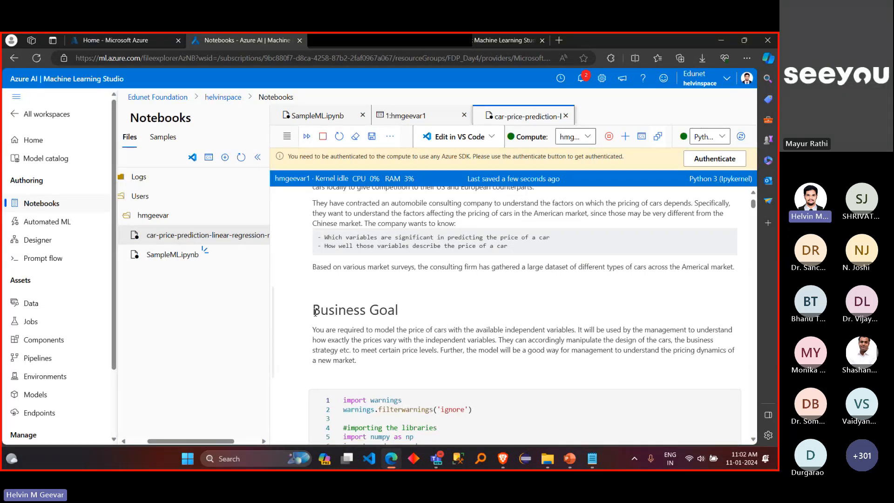
{"action": "double_click", "coordinate": [344, 339]}
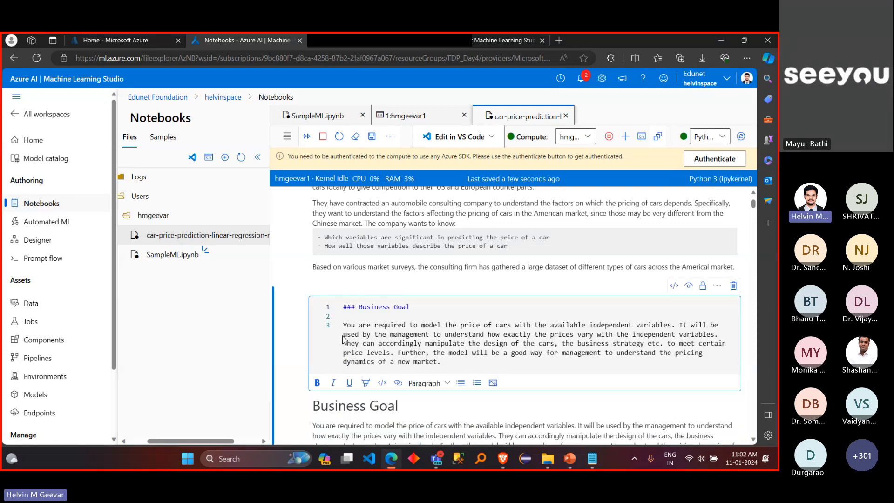
{"action": "double_click", "coordinate": [347, 307]}
{"action": "left_click", "coordinate": [473, 343]}
{"action": "scroll", "coordinate": [474, 343], "scroll_direction": "down", "scroll_amount": 5}
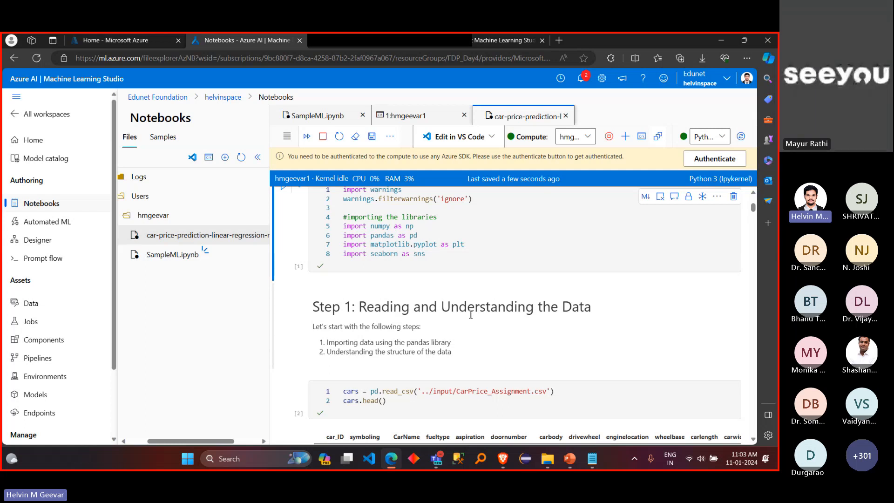
Step: Remove the ../input/ prefix from the read_csv path, leaving 'CarPrice_Assignment.csv', and run that cell
{"action": "scroll", "coordinate": [471, 315], "scroll_direction": "up", "scroll_amount": 1}
{"action": "scroll", "coordinate": [471, 318], "scroll_direction": "up", "scroll_amount": 3}
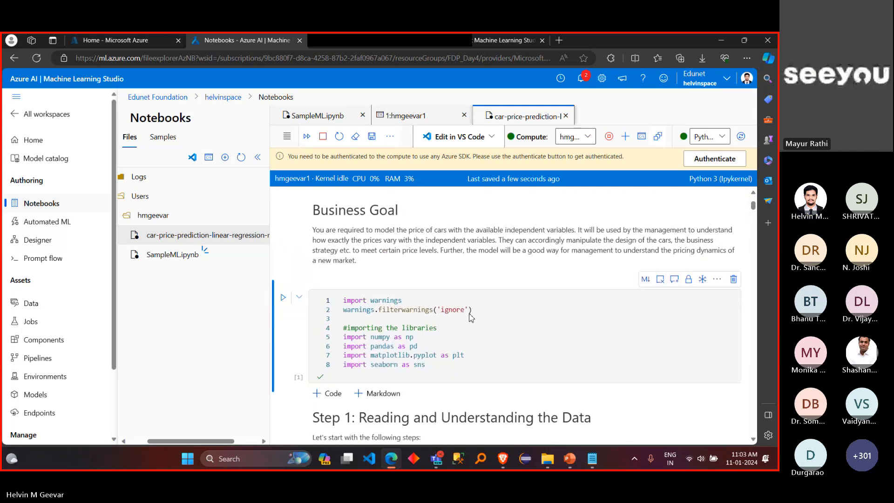
{"action": "scroll", "coordinate": [472, 317], "scroll_direction": "down", "scroll_amount": 2}
{"action": "scroll", "coordinate": [472, 318], "scroll_direction": "down", "scroll_amount": 3}
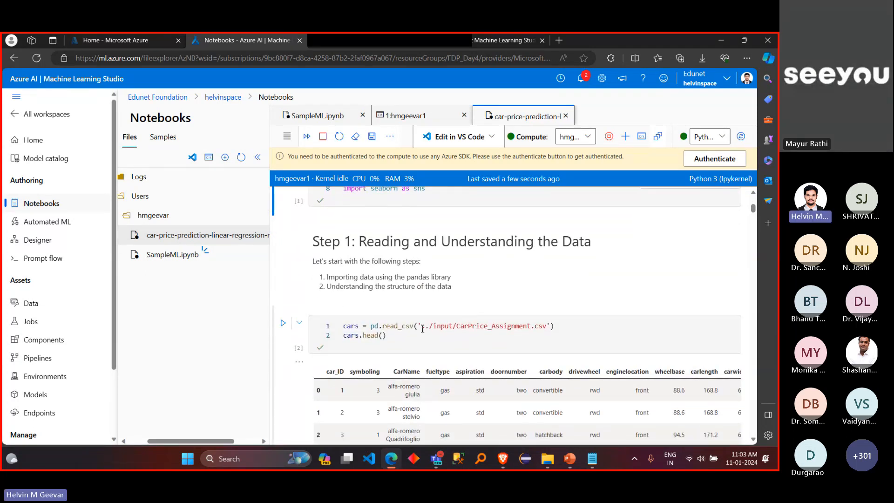
{"action": "left_click_drag", "start_coordinate": [422, 326], "coordinate": [459, 325]}
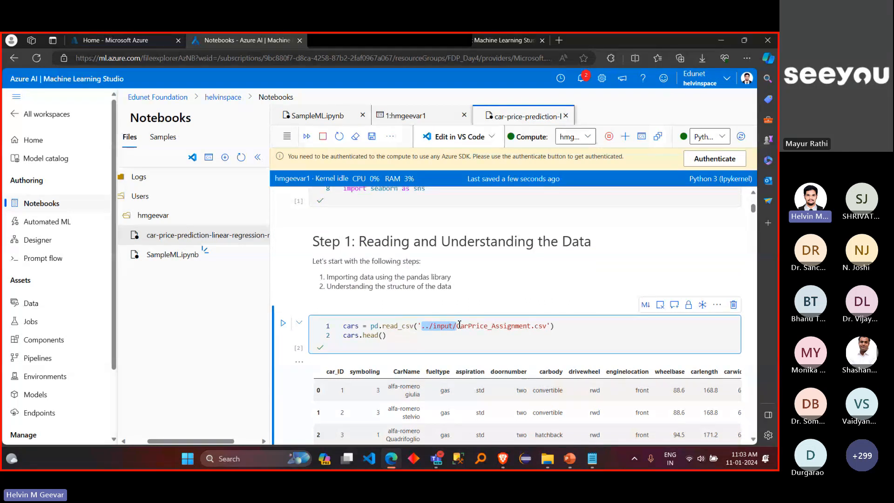
{"action": "key", "text": "BackSpace"}
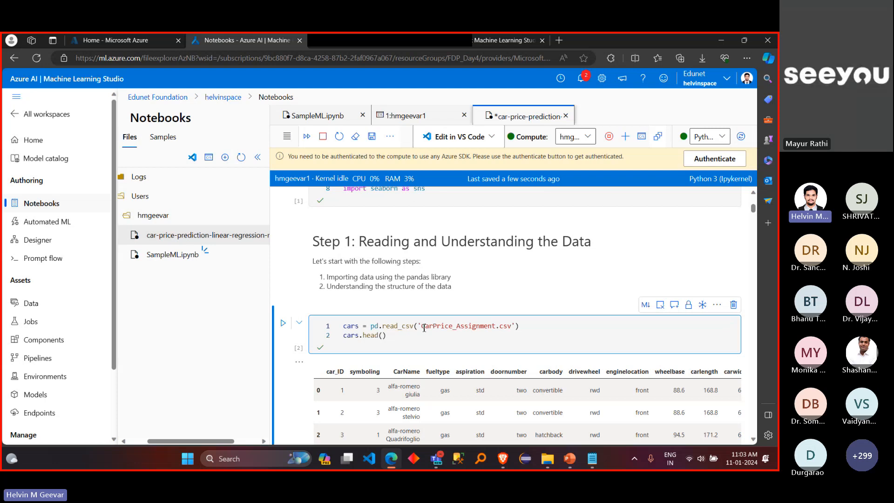
{"action": "left_click_drag", "start_coordinate": [419, 327], "coordinate": [513, 329]}
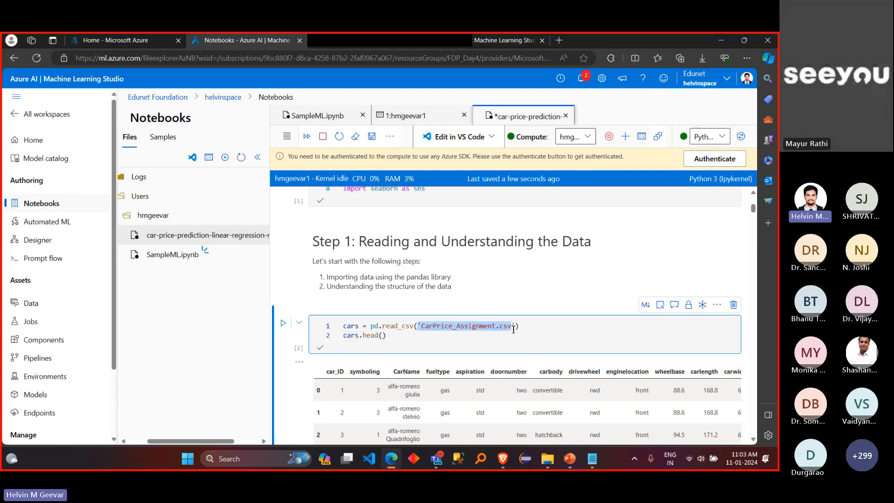
{"action": "left_click", "coordinate": [405, 337]}
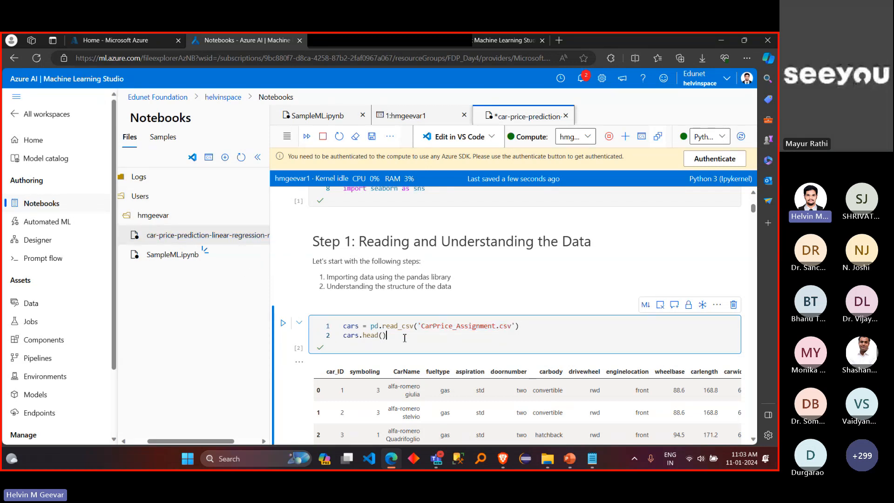
{"action": "scroll", "coordinate": [405, 338], "scroll_direction": "down", "scroll_amount": 7}
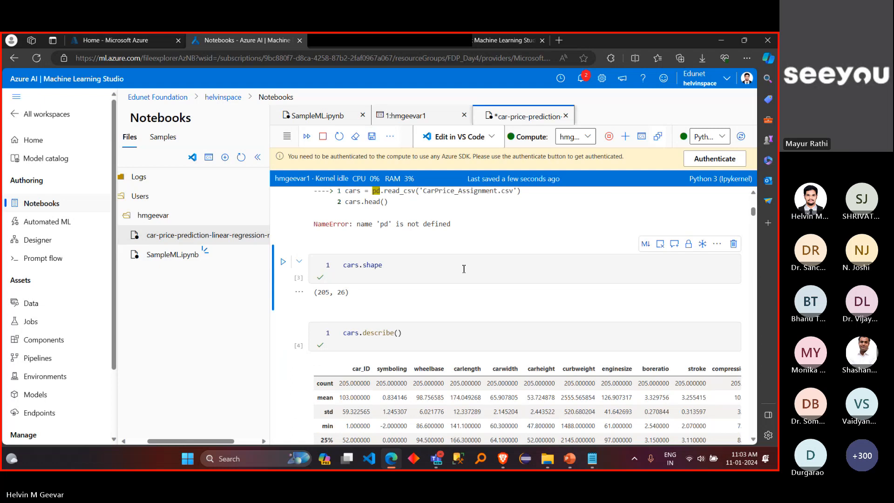
Step: Run the cell that imports numpy, pandas, matplotlib and seaborn
{"action": "scroll", "coordinate": [465, 259], "scroll_direction": "up", "scroll_amount": 4}
{"action": "scroll", "coordinate": [479, 257], "scroll_direction": "up", "scroll_amount": 1}
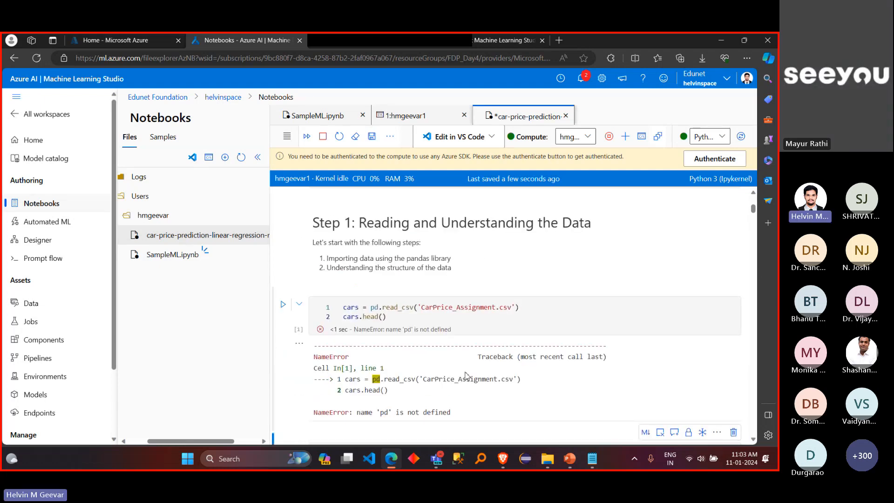
{"action": "scroll", "coordinate": [583, 280], "scroll_direction": "up", "scroll_amount": 3}
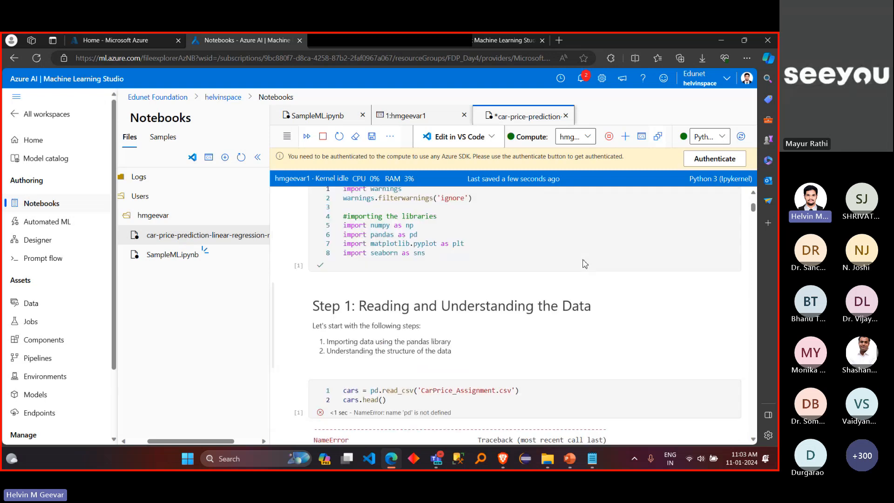
{"action": "left_click", "coordinate": [528, 298]}
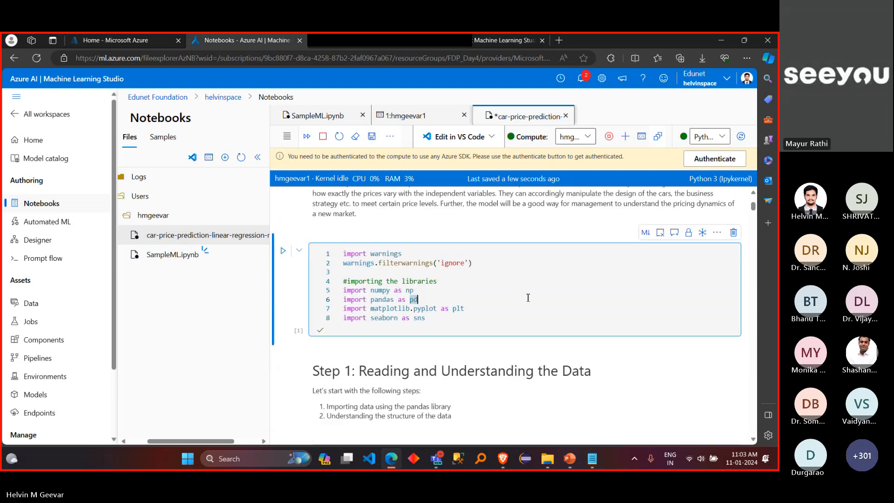
{"action": "key", "text": "shift+Return"}
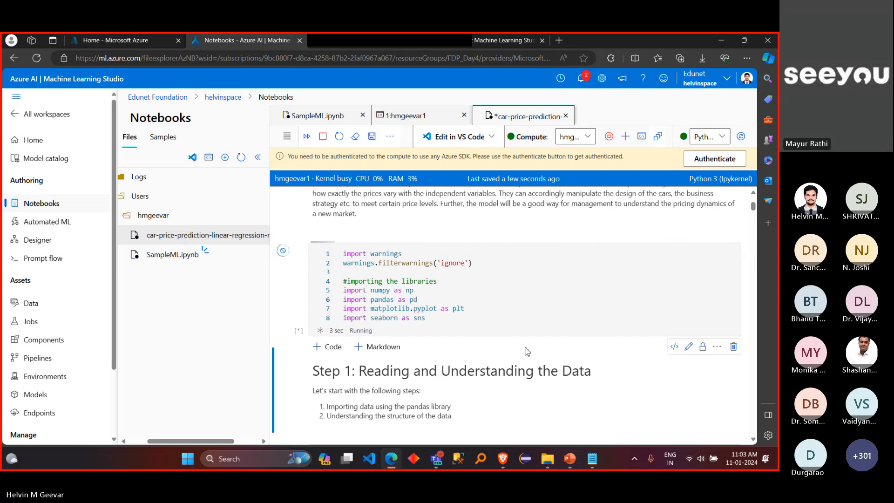
Step: Rerun the cell that reads CarPrice_Assignment.csv and check the output of both executed cells
{"action": "scroll", "coordinate": [527, 352], "scroll_direction": "down", "scroll_amount": 4}
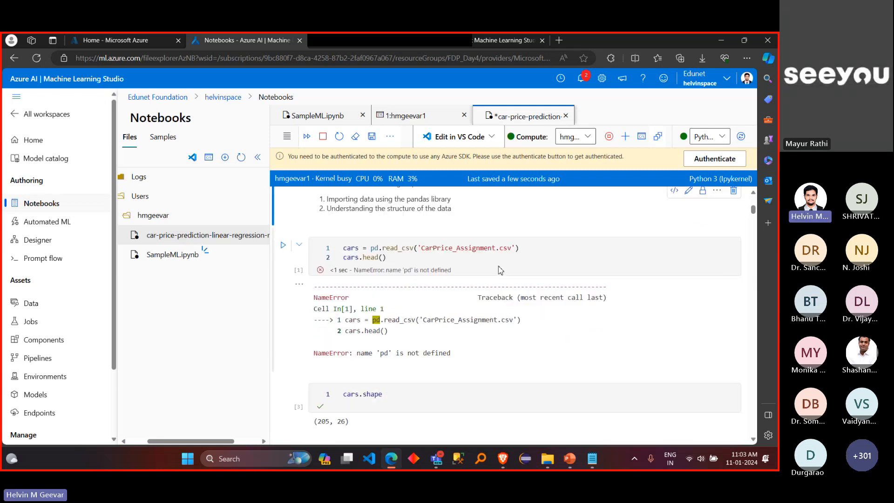
{"action": "left_click", "coordinate": [487, 254]}
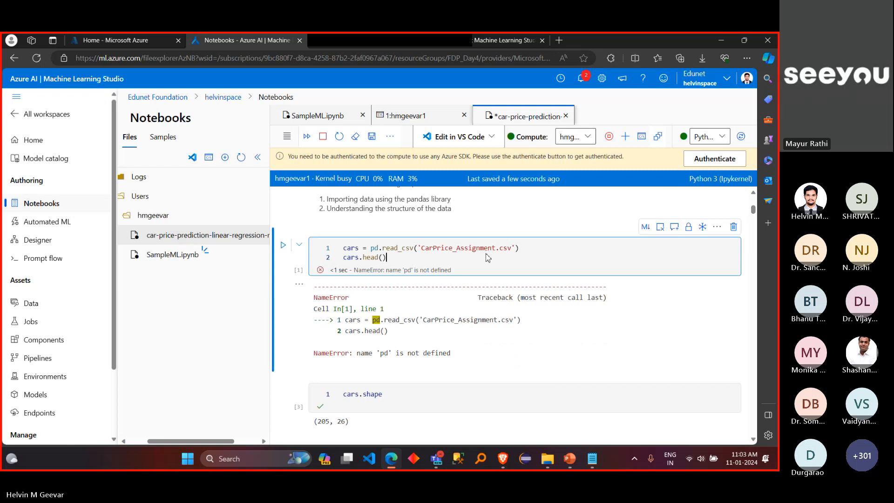
{"action": "key", "text": "shift+Return"}
{"action": "scroll", "coordinate": [487, 254], "scroll_direction": "up", "scroll_amount": 2}
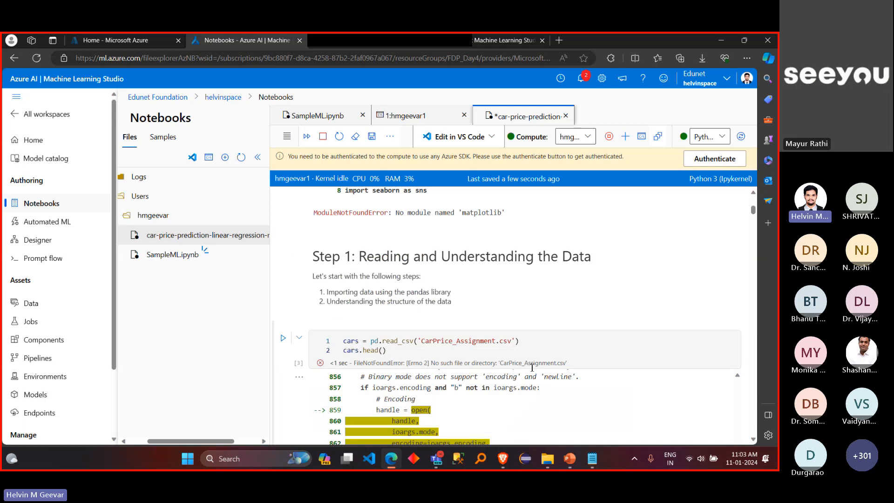
Step: Check the user folder's files and place the cursor in the read_csv path before CarPrice_Assignment.csv
{"action": "scroll", "coordinate": [487, 254], "scroll_direction": "down", "scroll_amount": 1}
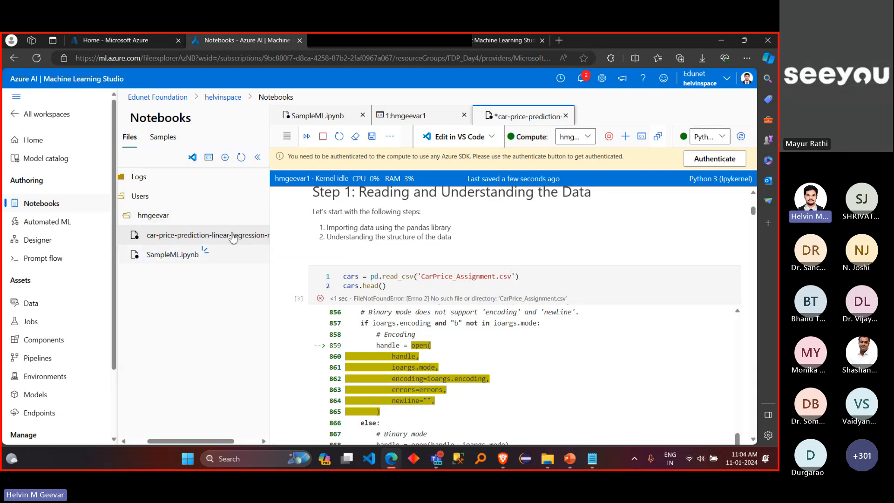
{"action": "left_click", "coordinate": [266, 233]}
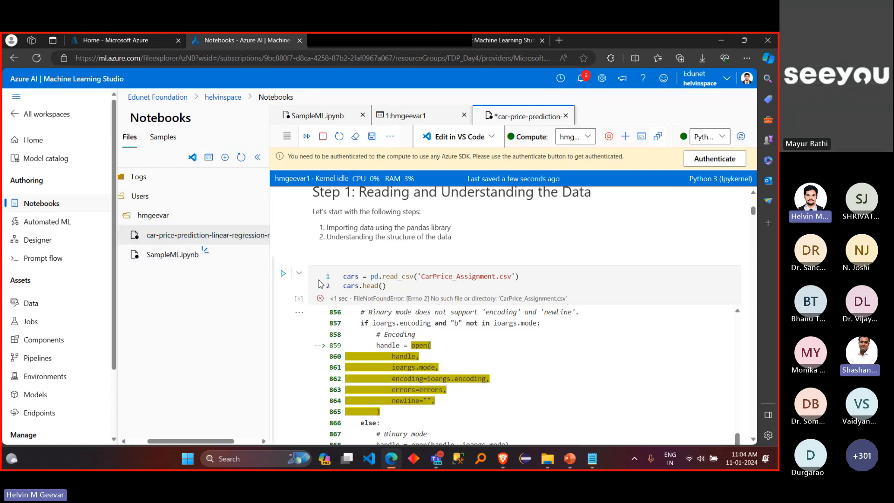
{"action": "left_click", "coordinate": [427, 278]}
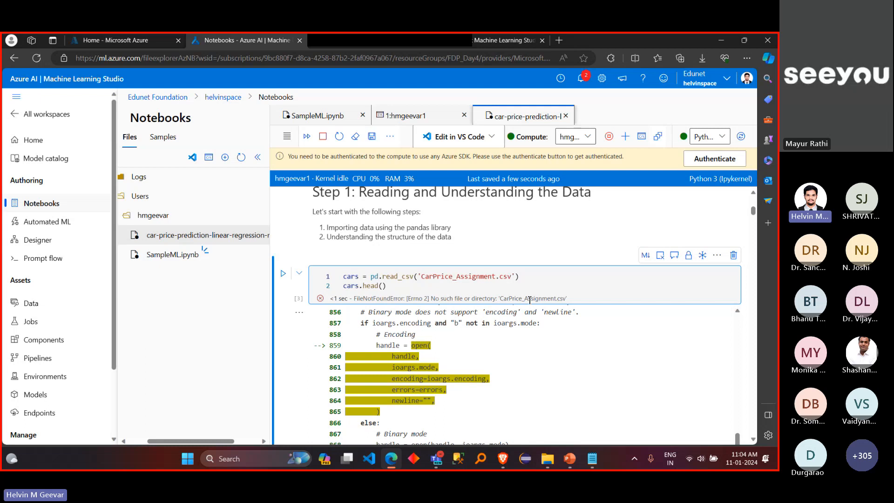
Step: Upload CarPrice_Assignment.csv from the Desktop ML folder into the user folder that holds the notebooks
{"action": "left_click_drag", "start_coordinate": [501, 299], "coordinate": [566, 298]}
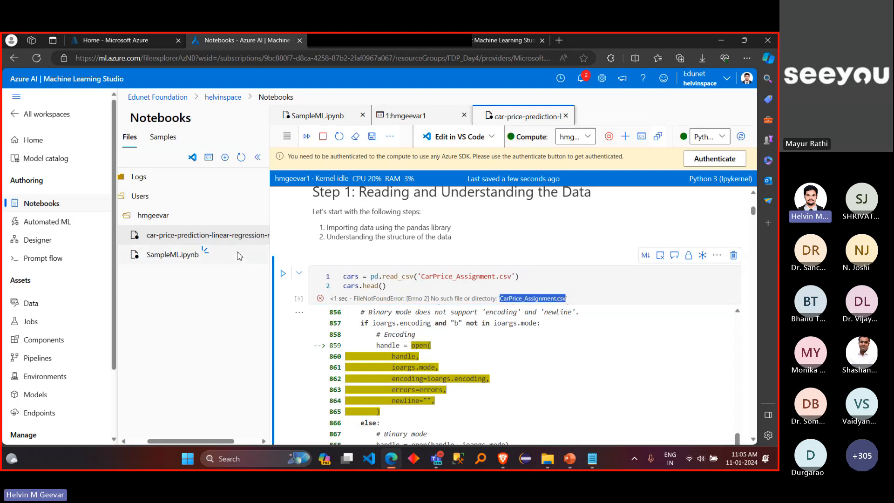
{"action": "left_click", "coordinate": [234, 221]}
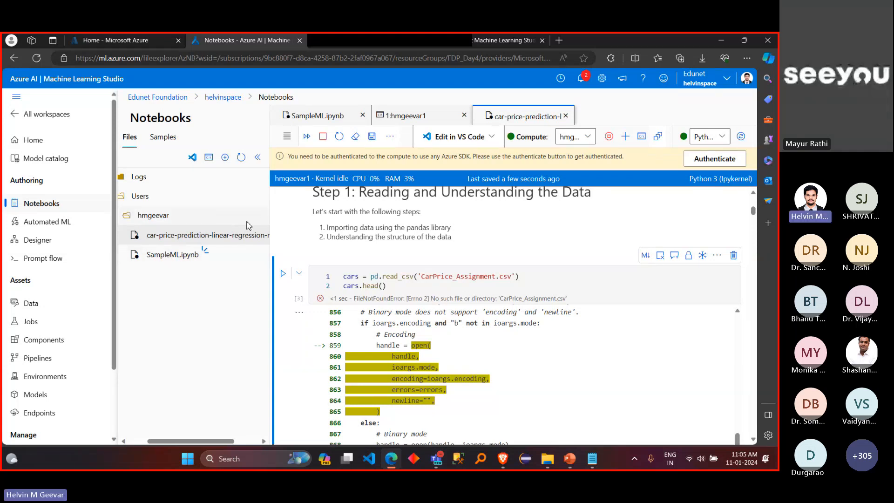
{"action": "scroll", "coordinate": [248, 280], "scroll_direction": "right", "scroll_amount": 2}
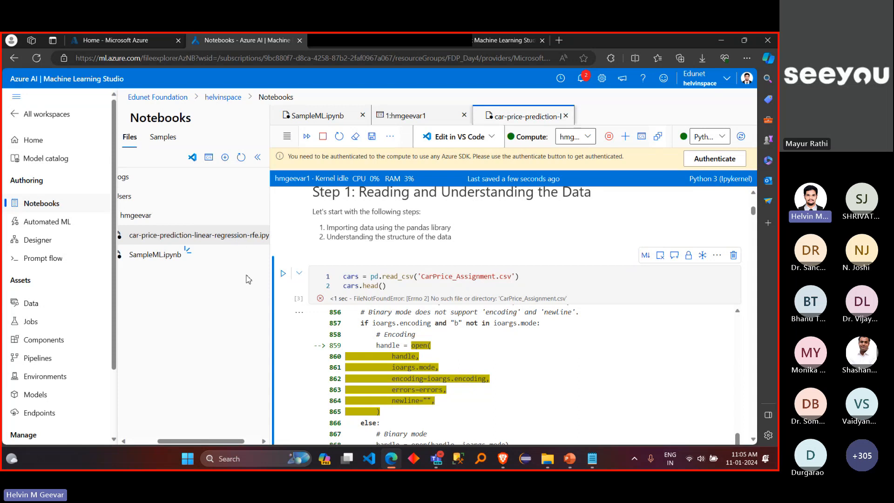
{"action": "scroll", "coordinate": [252, 266], "scroll_direction": "right", "scroll_amount": 1}
{"action": "left_click", "coordinate": [263, 219]}
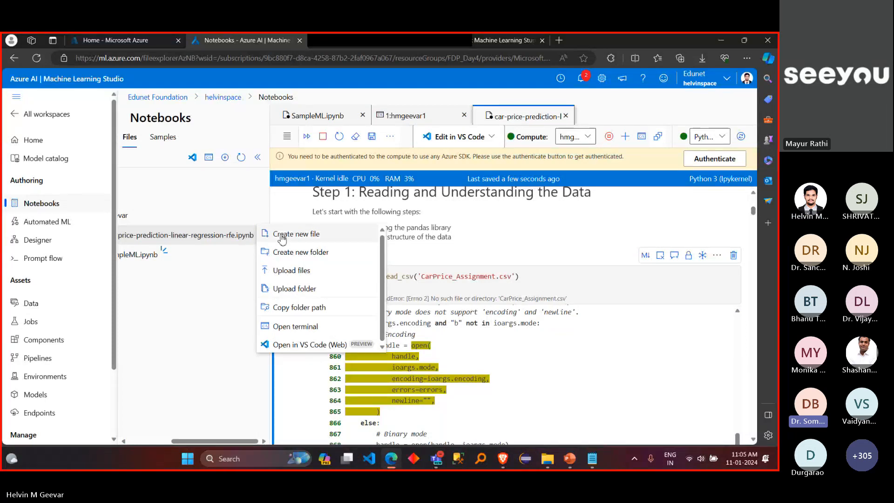
{"action": "left_click", "coordinate": [288, 270]}
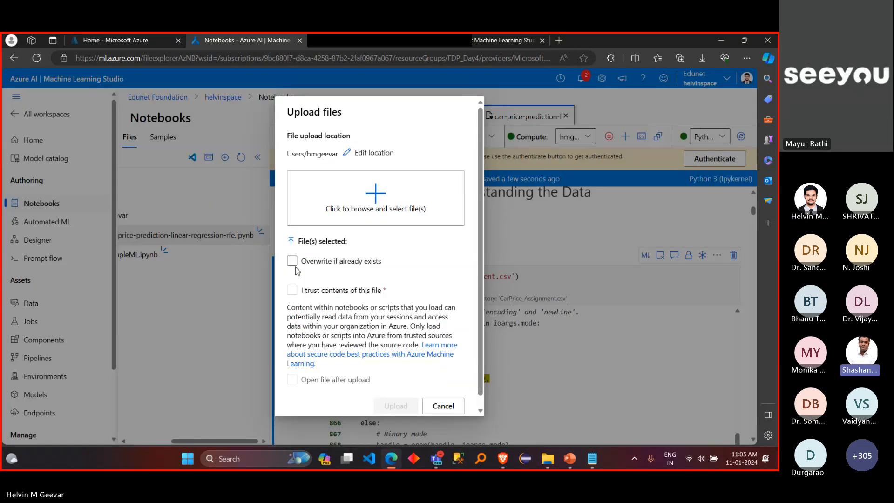
{"action": "left_click", "coordinate": [359, 216]}
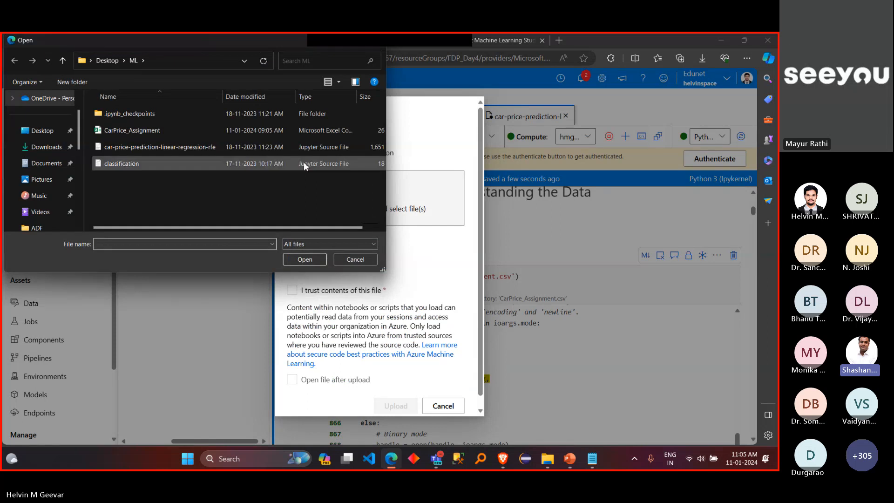
{"action": "left_click", "coordinate": [283, 133]}
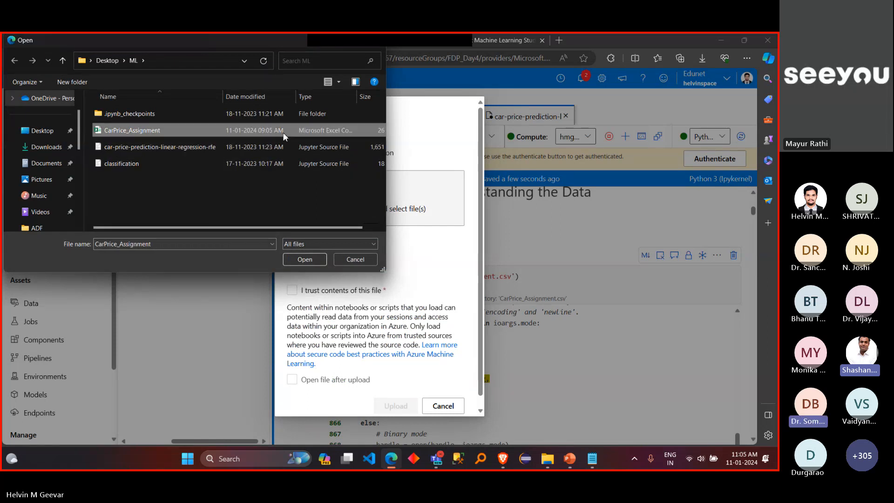
{"action": "left_click", "coordinate": [305, 260]}
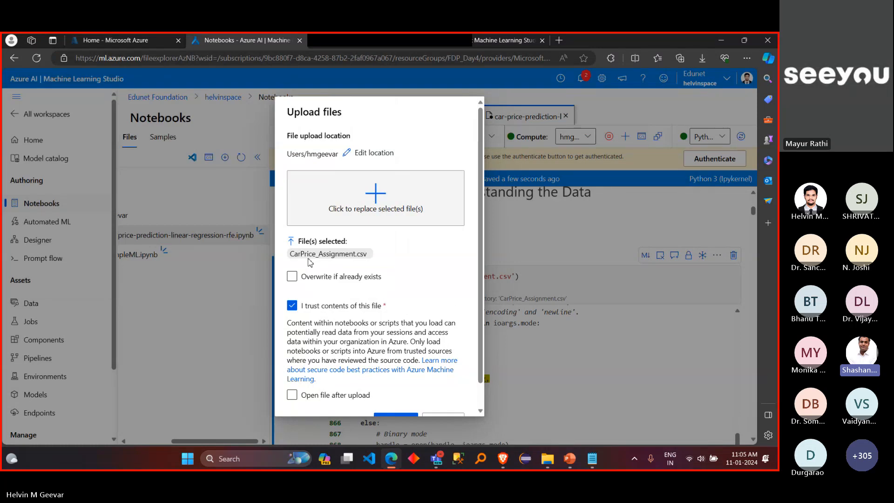
{"action": "scroll", "coordinate": [373, 307], "scroll_direction": "down", "scroll_amount": 1}
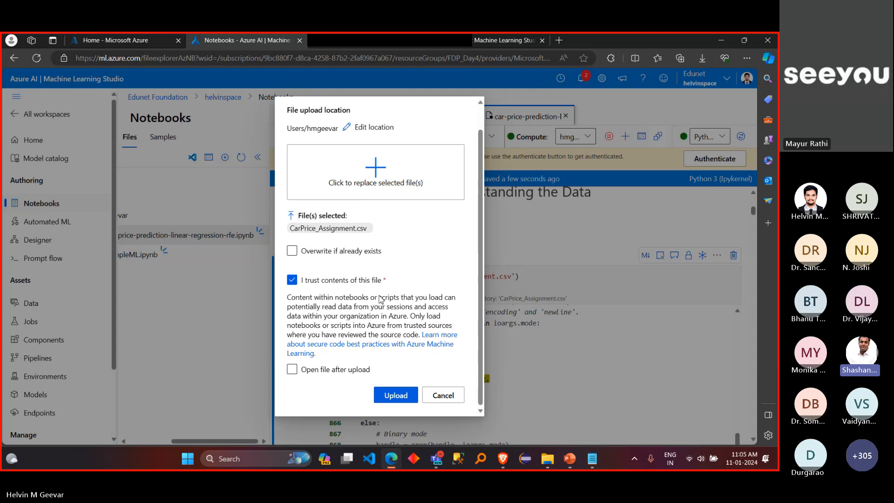
{"action": "left_click", "coordinate": [395, 395]}
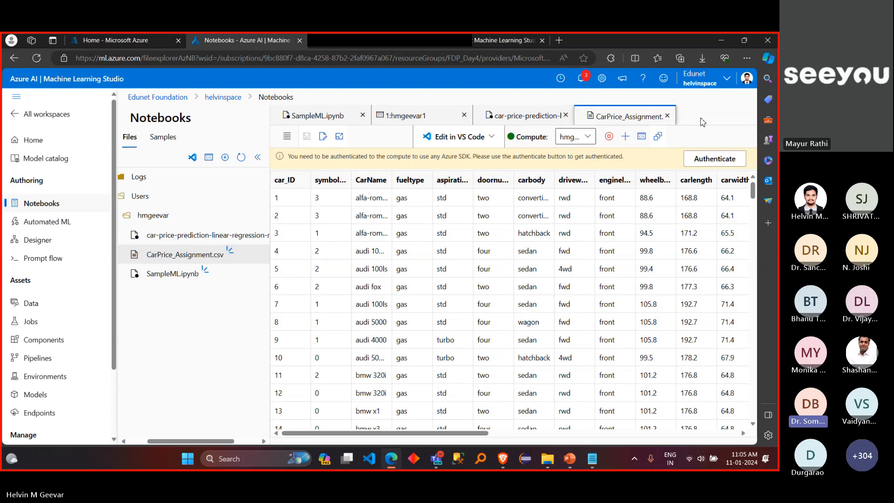
Step: Return to the car price prediction notebook and compare the read_csv file name with the uploaded CSV in the user folder
{"action": "key", "text": "ctrl+minus"}
{"action": "key", "text": "ctrl+plus"}
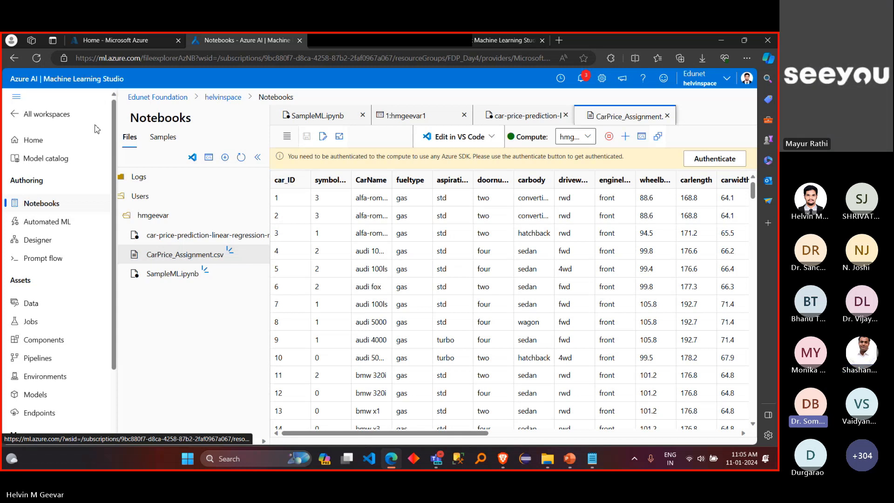
{"action": "left_click", "coordinate": [493, 117]}
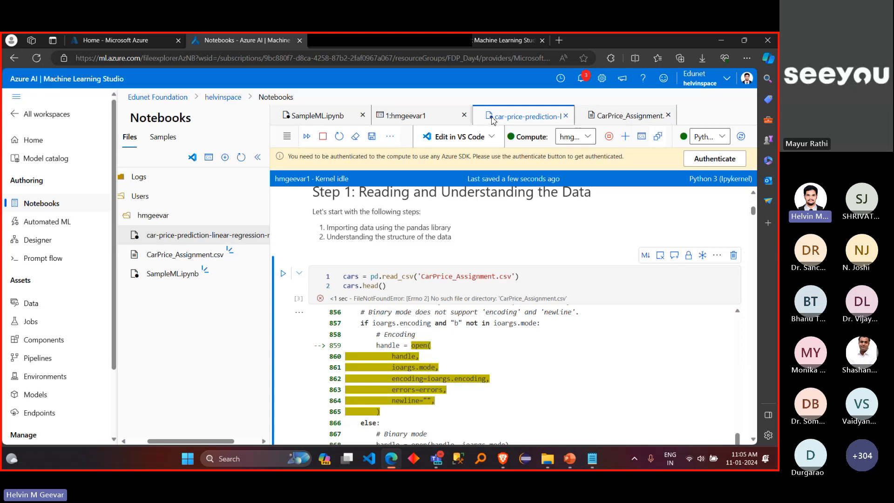
{"action": "left_click", "coordinate": [215, 240]}
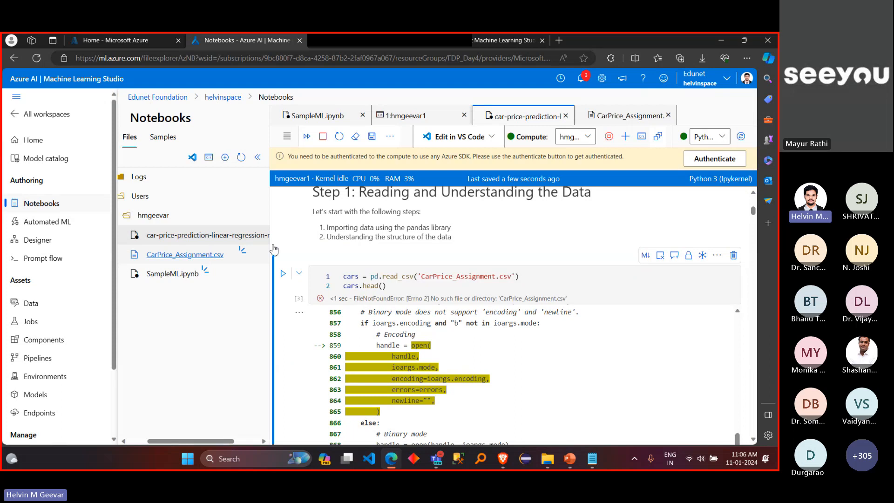
{"action": "left_click_drag", "start_coordinate": [421, 277], "coordinate": [513, 271]}
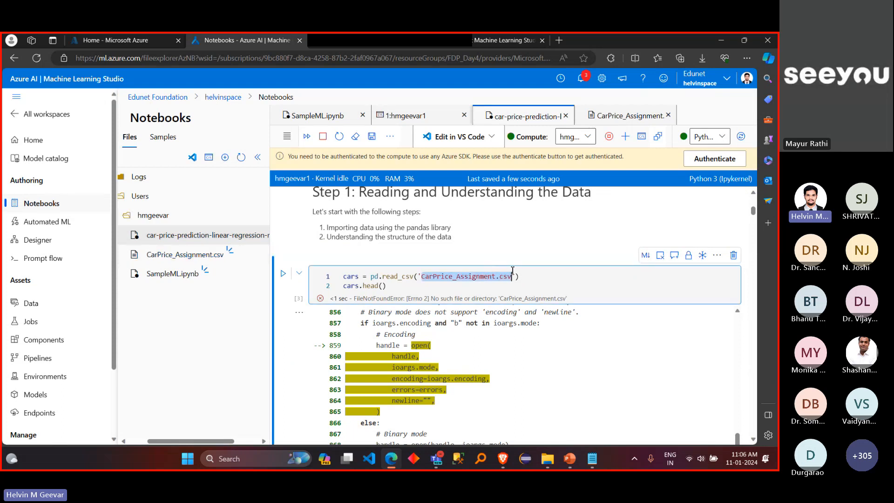
{"action": "key", "text": "shift+Home"}
{"action": "left_click", "coordinate": [424, 278]}
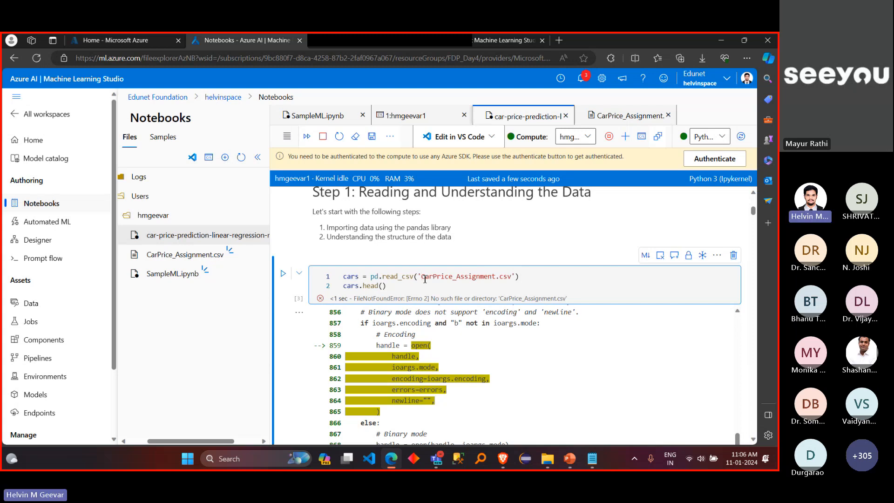
{"action": "left_click_drag", "start_coordinate": [422, 277], "coordinate": [514, 275]}
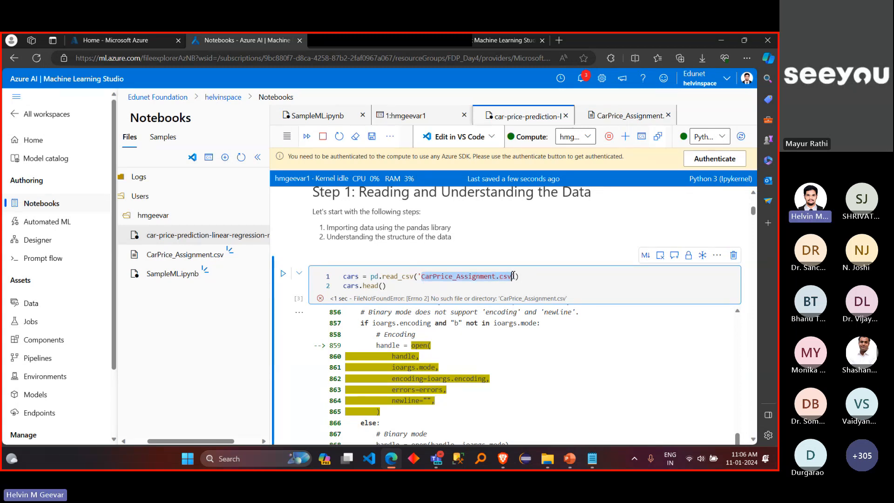
Step: View the uploaded CarPrice_Assignment.csv and look across all its columns
{"action": "left_click", "coordinate": [601, 122]}
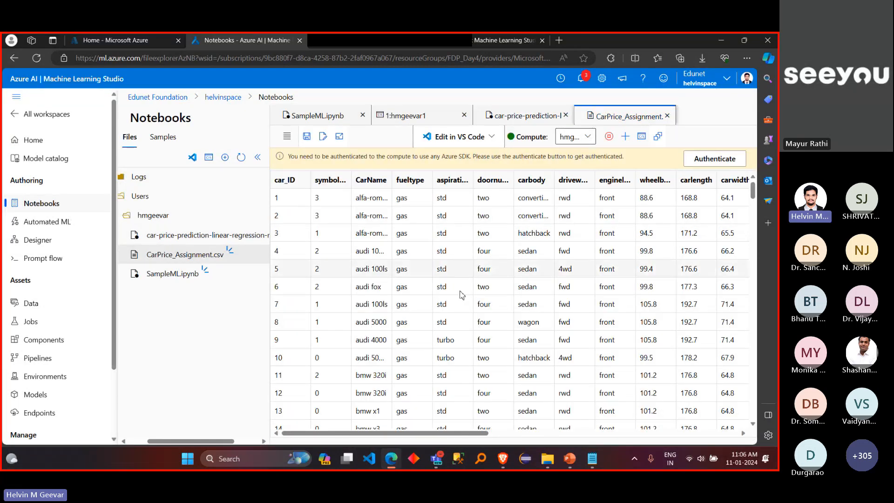
{"action": "left_click_drag", "start_coordinate": [432, 434], "coordinate": [651, 430]}
{"action": "left_click_drag", "start_coordinate": [651, 431], "coordinate": [432, 432]}
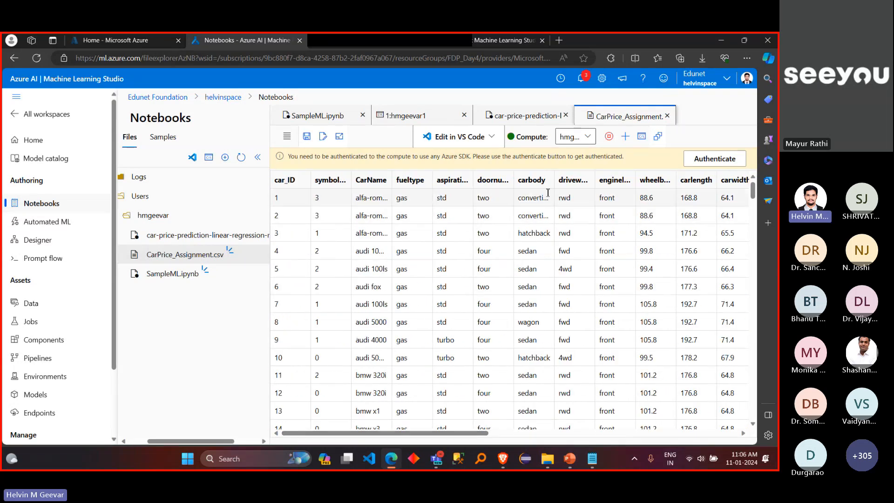
Step: Rerun the notebook cell that reads CarPrice_Assignment.csv and check the cars.head() output
{"action": "left_click", "coordinate": [509, 120]}
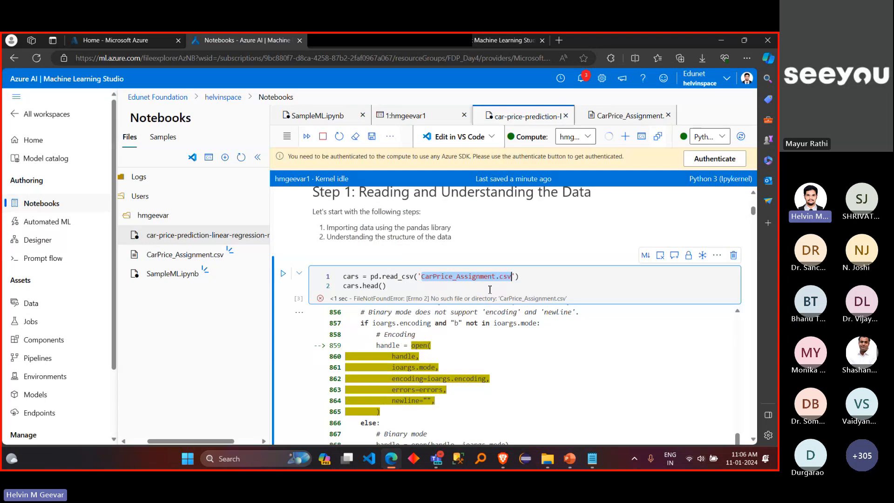
{"action": "key", "text": "shift+Return"}
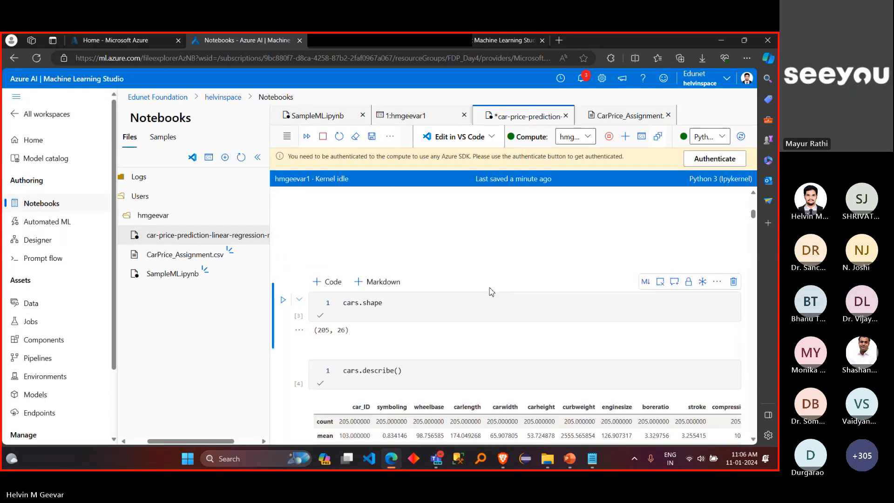
{"action": "scroll", "coordinate": [510, 262], "scroll_direction": "up", "scroll_amount": 2}
{"action": "scroll", "coordinate": [510, 262], "scroll_direction": "up", "scroll_amount": 3}
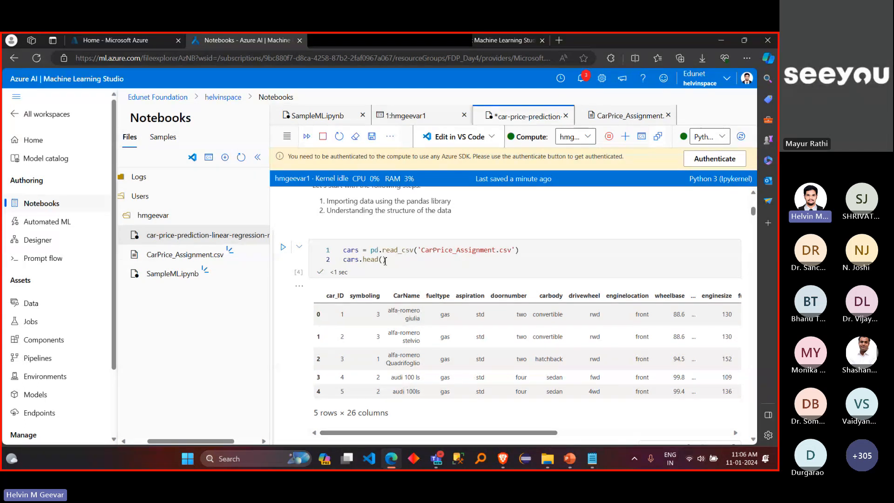
{"action": "left_click_drag", "start_coordinate": [391, 261], "coordinate": [342, 344]}
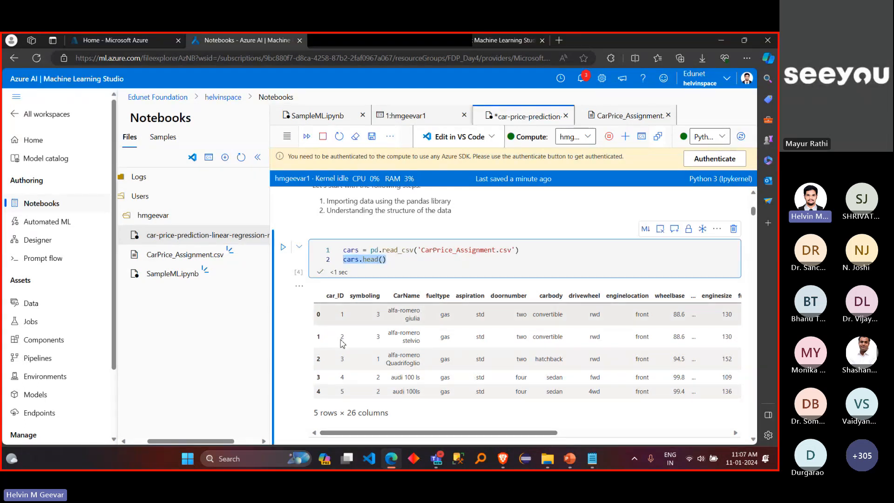
{"action": "left_click", "coordinate": [393, 262]}
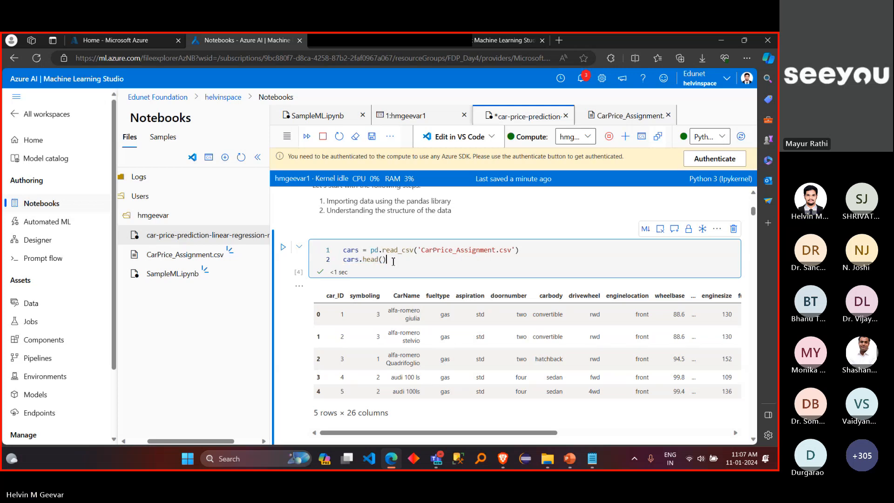
Step: Review the cars.shape, cars.describe() and cars.info() cells through to Step 2: Data Cleaning and Preparation
{"action": "scroll", "coordinate": [394, 261], "scroll_direction": "down", "scroll_amount": 3}
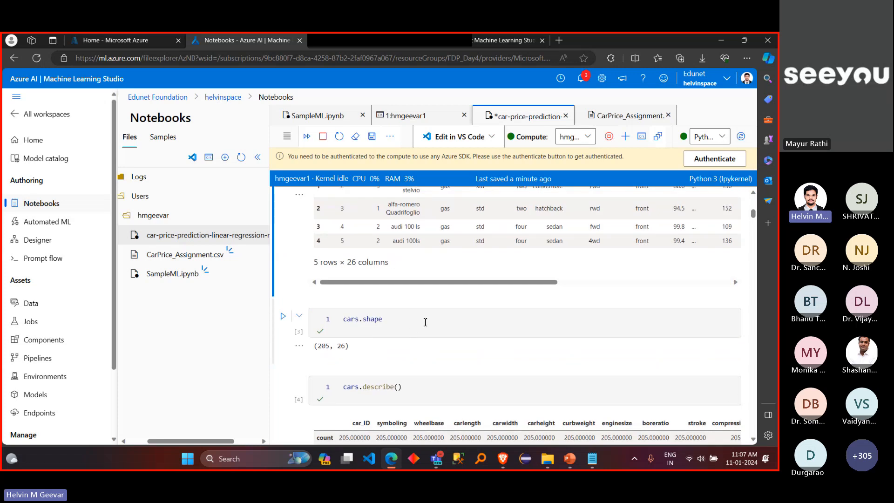
{"action": "scroll", "coordinate": [424, 321], "scroll_direction": "down", "scroll_amount": 1}
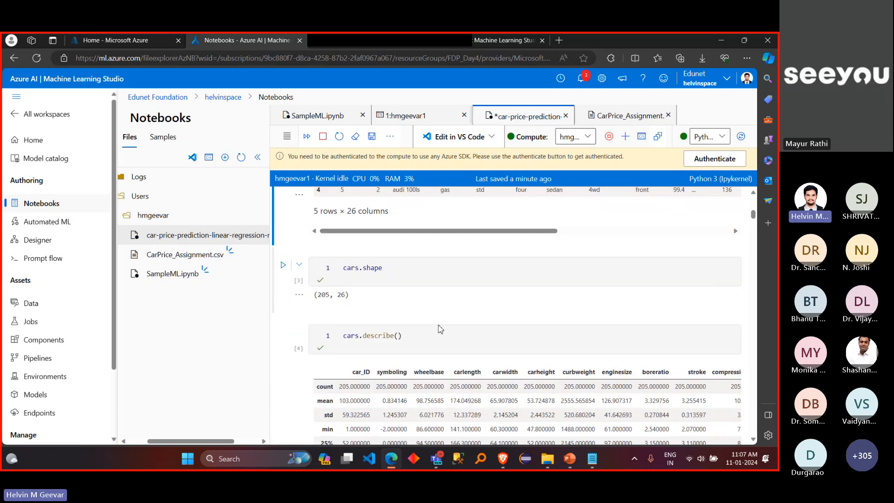
{"action": "scroll", "coordinate": [439, 335], "scroll_direction": "down", "scroll_amount": 2}
{"action": "scroll", "coordinate": [439, 335], "scroll_direction": "down", "scroll_amount": 5}
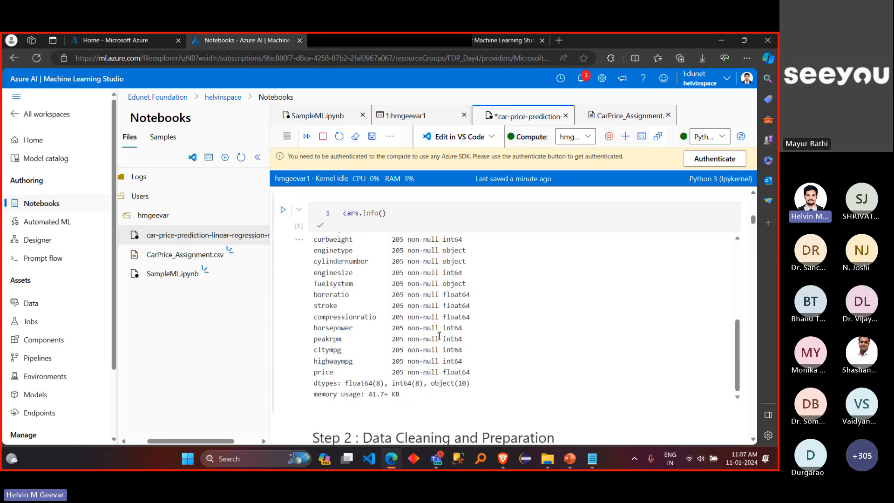
{"action": "scroll", "coordinate": [471, 423], "scroll_direction": "down", "scroll_amount": 5}
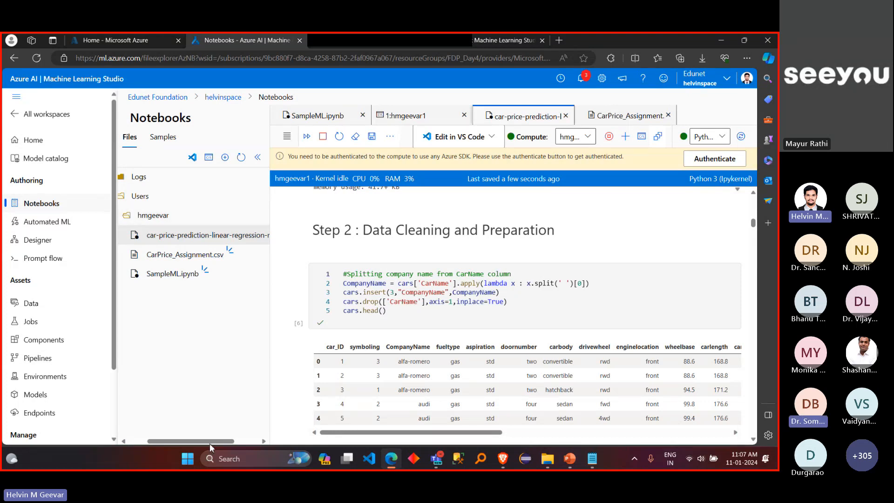
Step: Show the user folder's file upload option without choosing it, and bring the folder's file list back into view
{"action": "left_click_drag", "start_coordinate": [210, 444], "coordinate": [248, 443]}
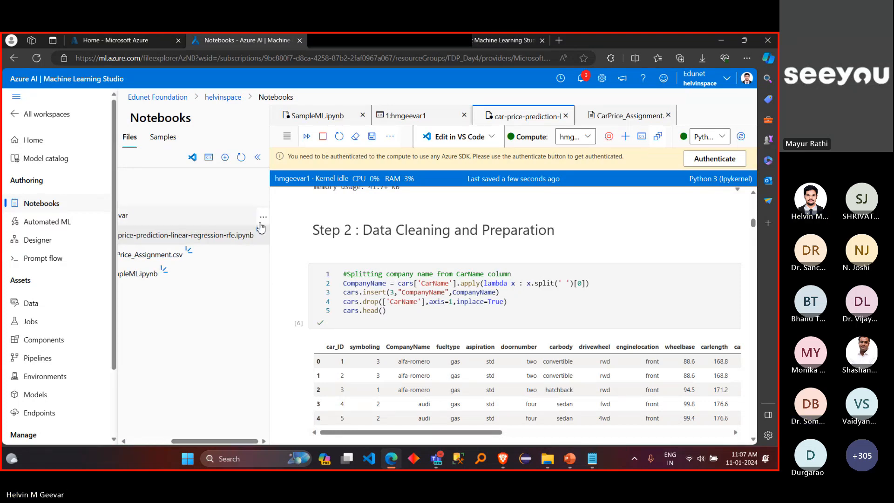
{"action": "left_click", "coordinate": [262, 218]}
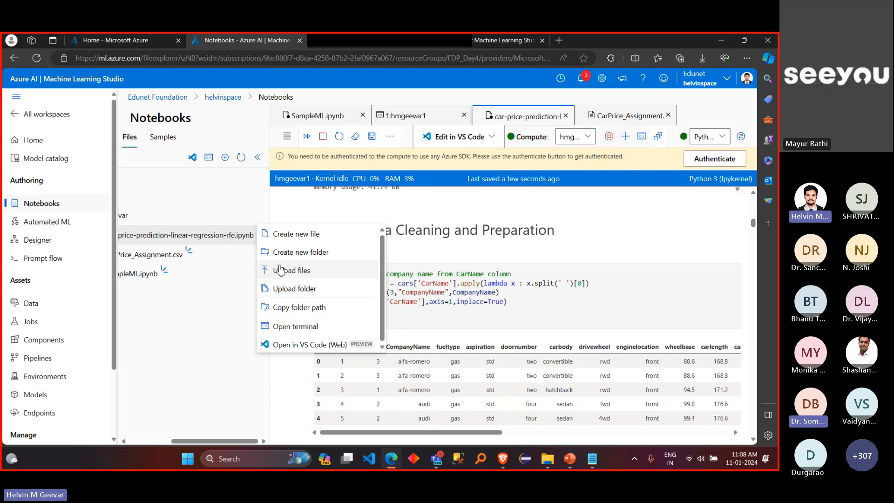
{"action": "left_click", "coordinate": [289, 204]}
{"action": "scroll", "coordinate": [288, 204], "scroll_direction": "up", "scroll_amount": 4}
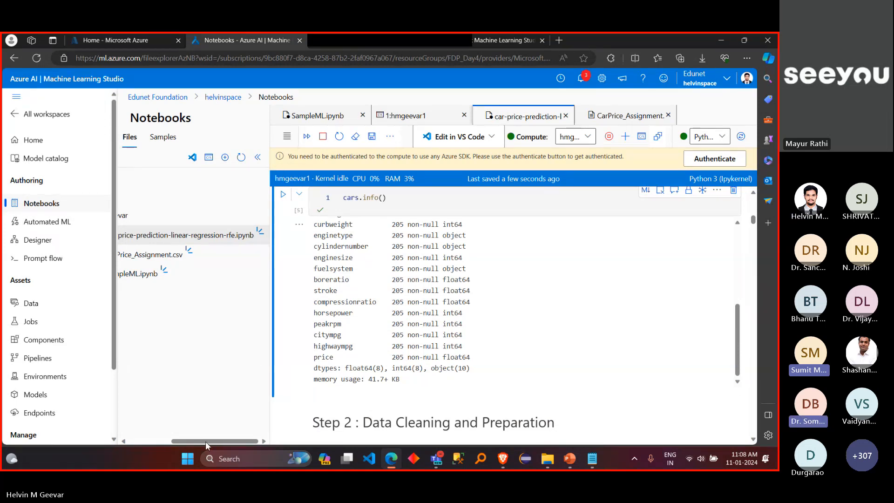
{"action": "left_click_drag", "start_coordinate": [203, 439], "coordinate": [193, 441]}
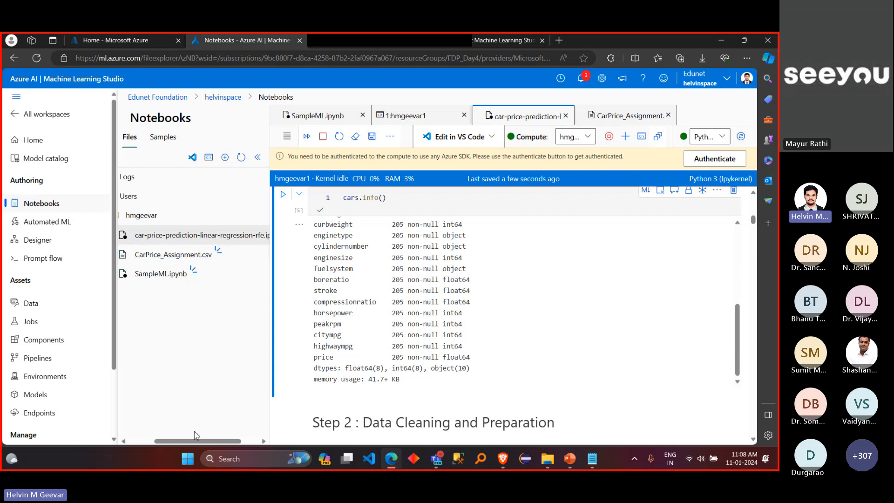
{"action": "left_click_drag", "start_coordinate": [194, 439], "coordinate": [169, 440]}
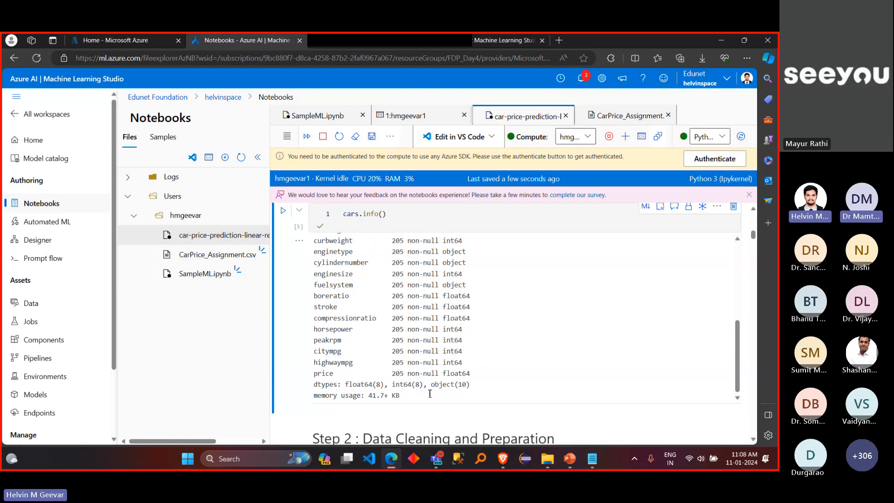
Step: Switch to the Teams meeting, show its participants and mute all attendees
{"action": "mouse_move", "coordinate": [437, 459]}
{"action": "left_click", "coordinate": [395, 381]}
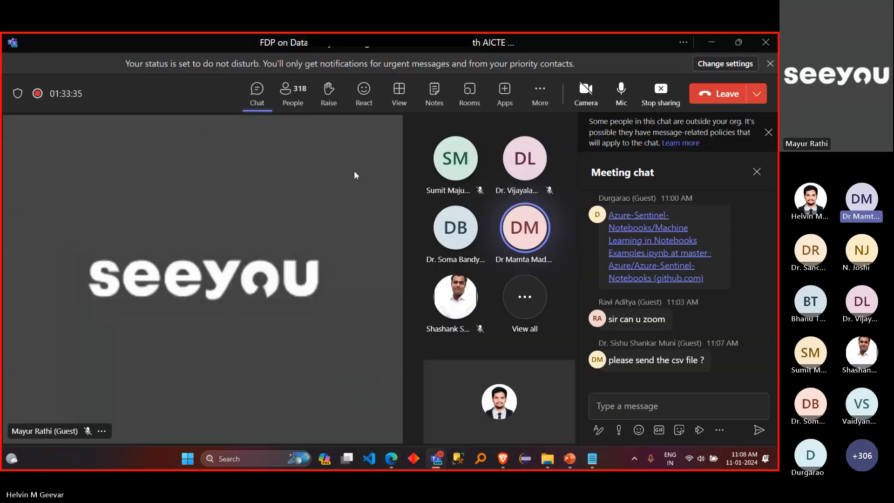
{"action": "left_click", "coordinate": [293, 93]}
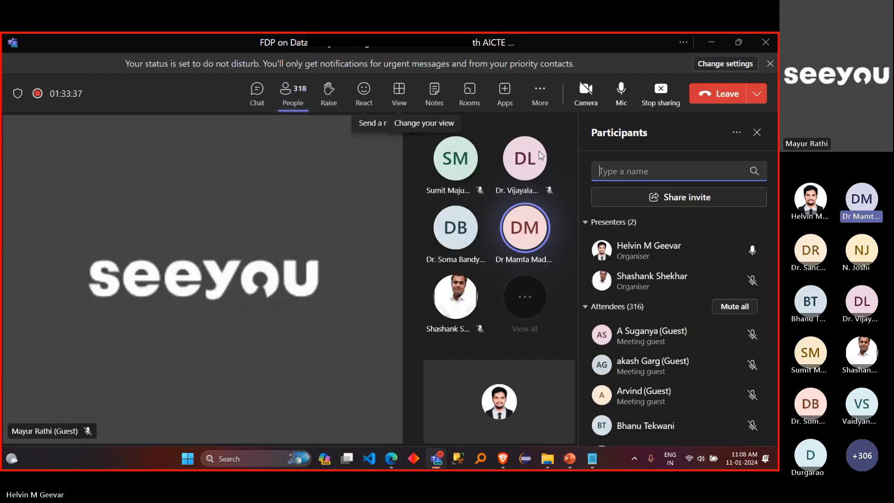
{"action": "left_click", "coordinate": [731, 308]}
{"action": "left_click", "coordinate": [493, 271]}
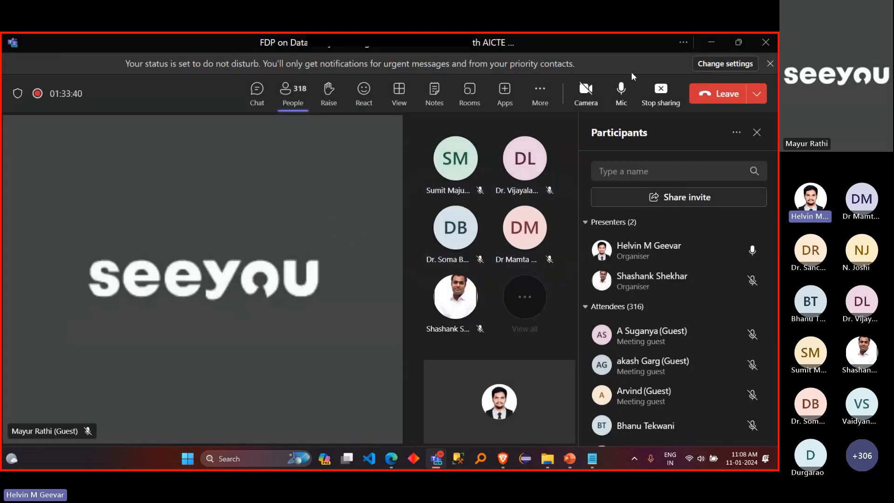
Step: Return to the car price notebook and review its available kernels without choosing one, bringing the notebook's beginning into view
{"action": "left_click", "coordinate": [713, 41]}
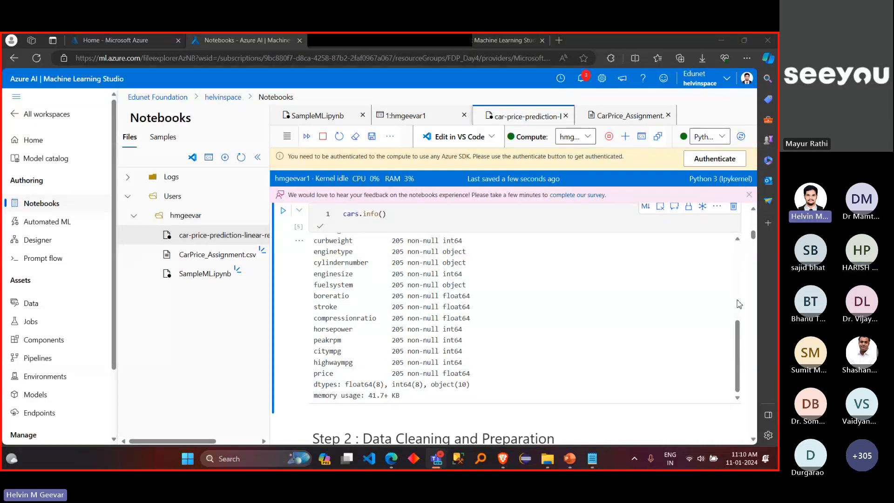
{"action": "left_click", "coordinate": [724, 138]}
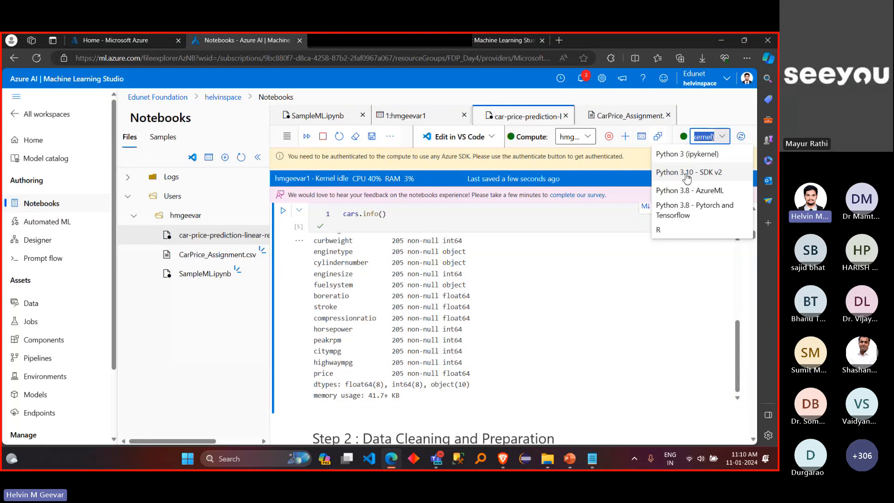
{"action": "left_click", "coordinate": [725, 141]}
{"action": "left_click", "coordinate": [722, 137]}
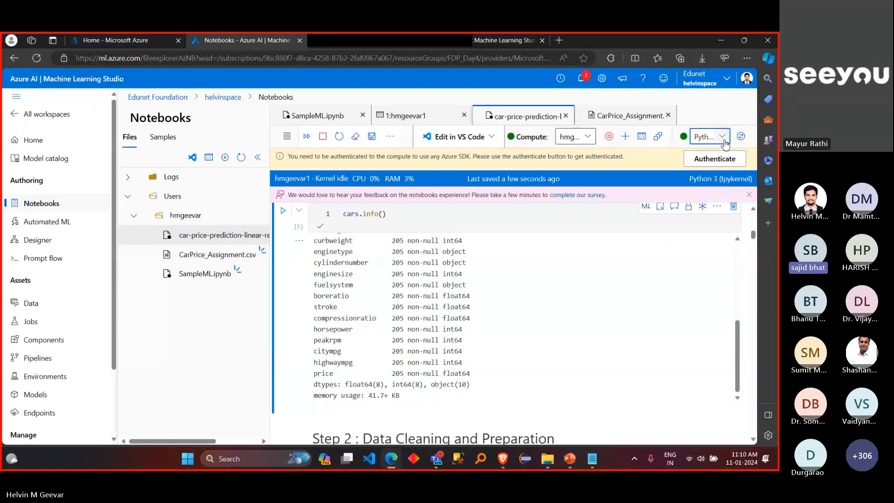
{"action": "scroll", "coordinate": [651, 265], "scroll_direction": "up", "scroll_amount": 10}
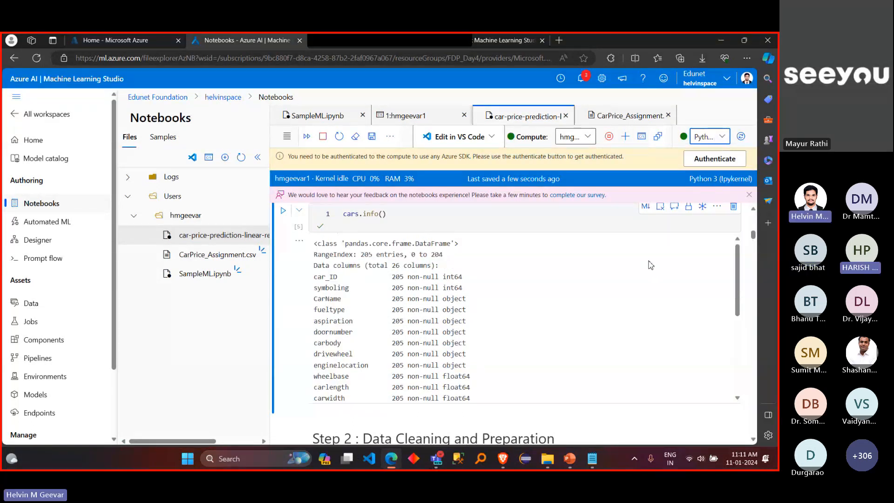
{"action": "scroll", "coordinate": [651, 265], "scroll_direction": "up", "scroll_amount": 10}
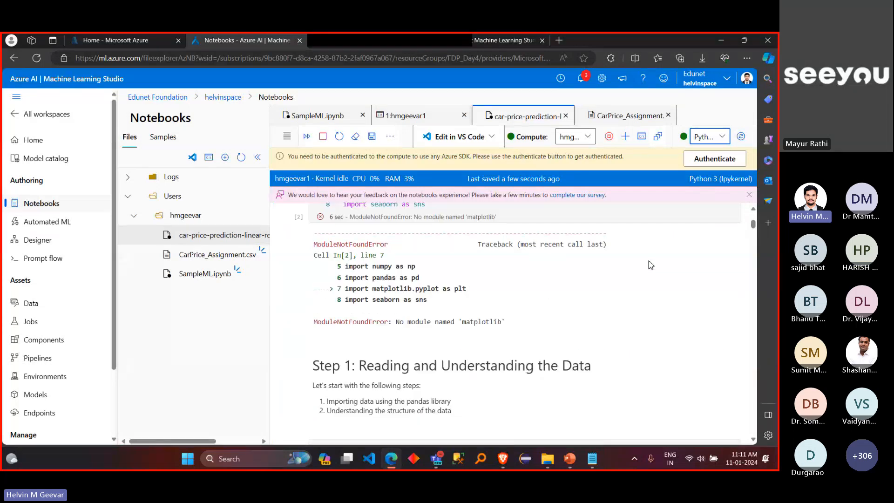
{"action": "left_click", "coordinate": [723, 136]}
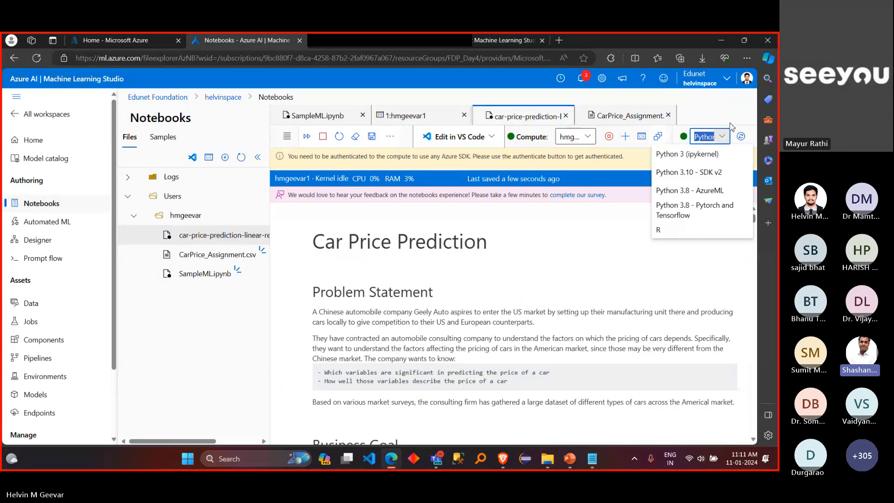
{"action": "left_click", "coordinate": [730, 123]}
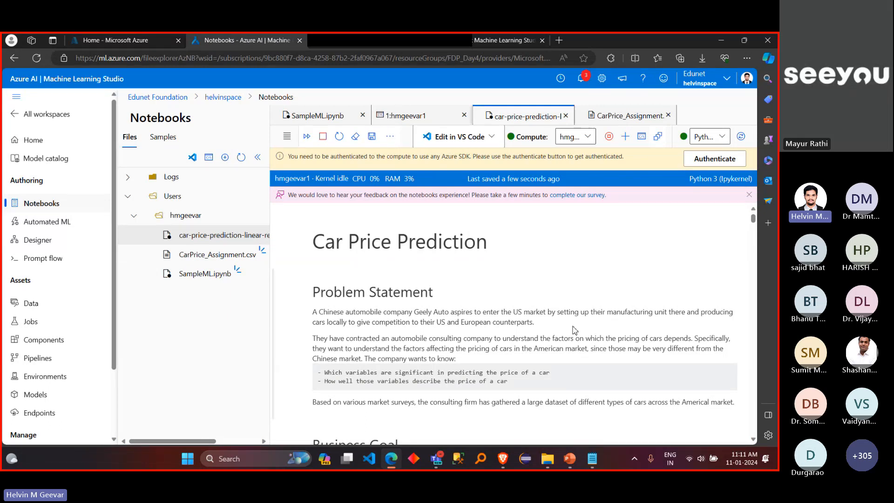
Step: Show the Machine Learning Studio (classic) page, and return to the Azure notebooks page with the browser window maximized
{"action": "left_click", "coordinate": [491, 45]}
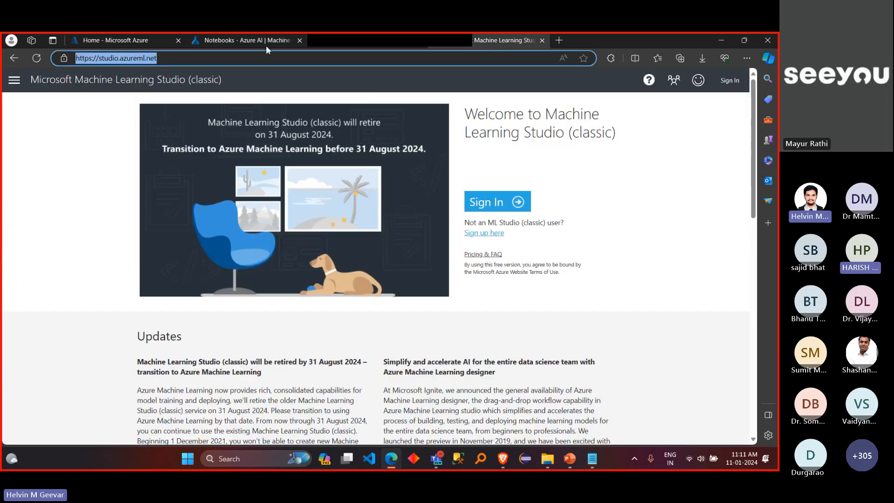
{"action": "left_click_drag", "start_coordinate": [658, 43], "coordinate": [654, 124]}
{"action": "left_click", "coordinate": [654, 124]}
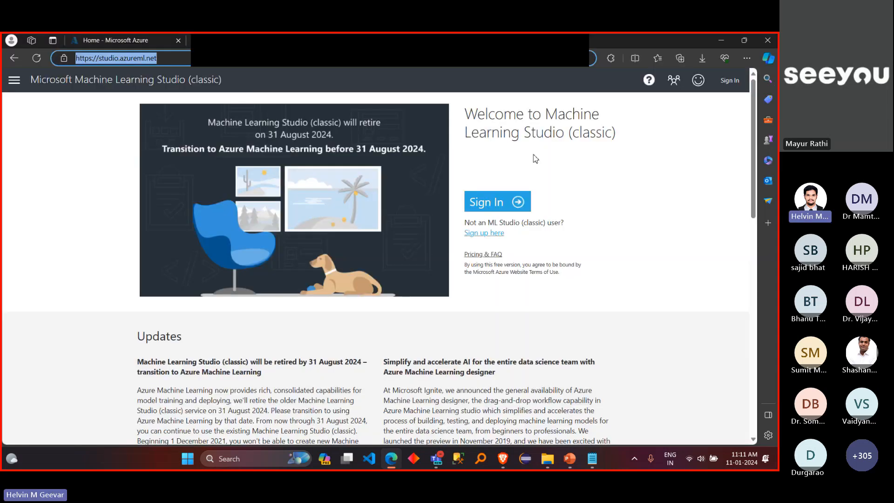
{"action": "left_click_drag", "start_coordinate": [636, 44], "coordinate": [595, 121]}
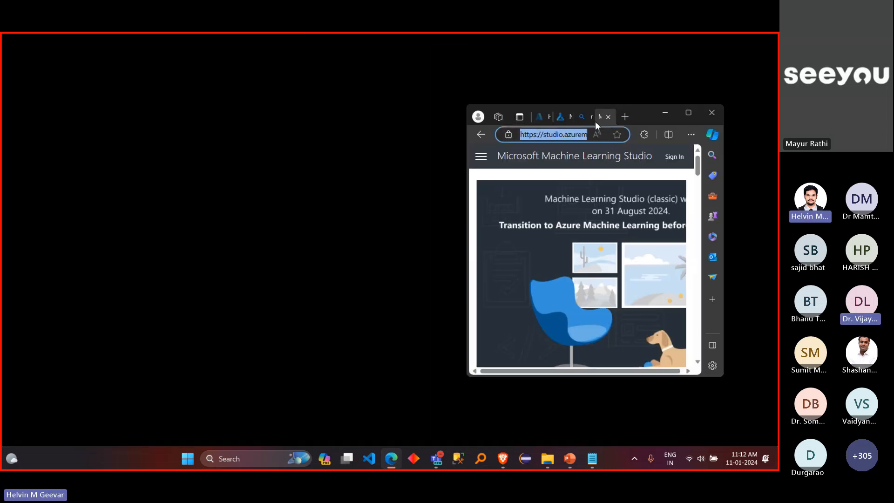
{"action": "left_click", "coordinate": [565, 120]}
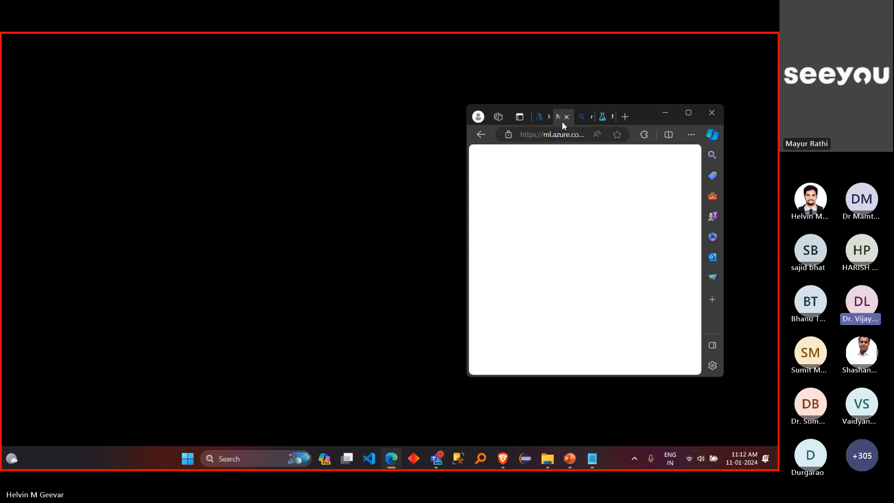
{"action": "double_click", "coordinate": [681, 112]}
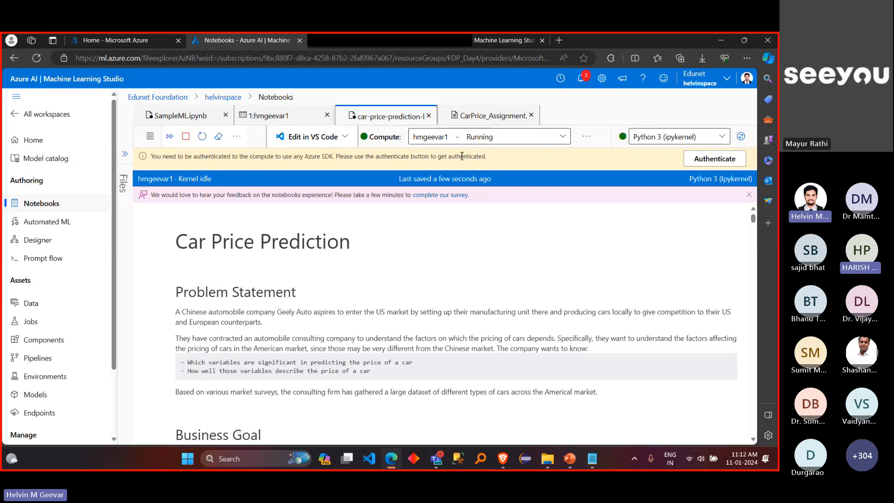
Step: Look through the open CarPrice_Assignment.csv, car price notebook and compute terminal, and expand the collapsed file list
{"action": "left_click", "coordinate": [470, 121]}
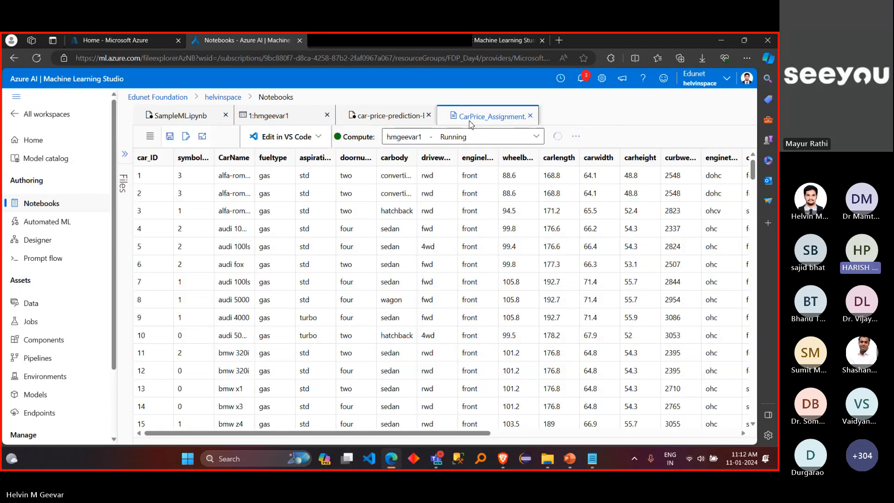
{"action": "left_click", "coordinate": [353, 115]}
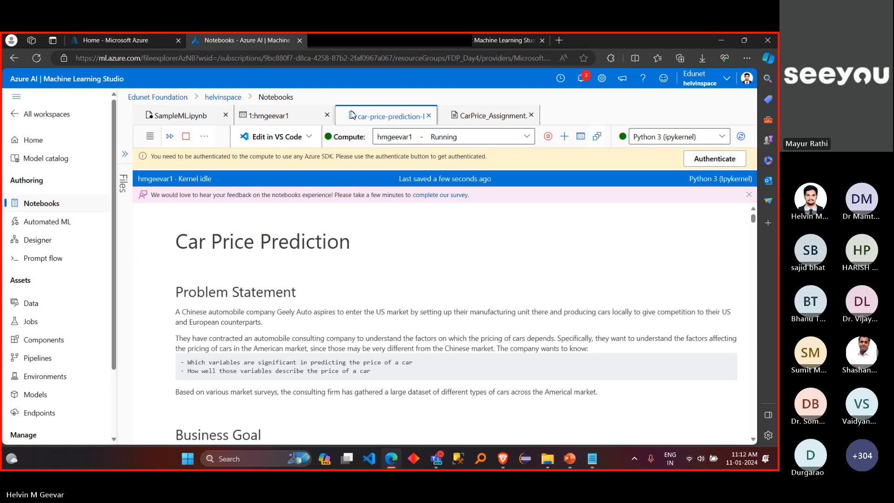
{"action": "left_click", "coordinate": [281, 117]}
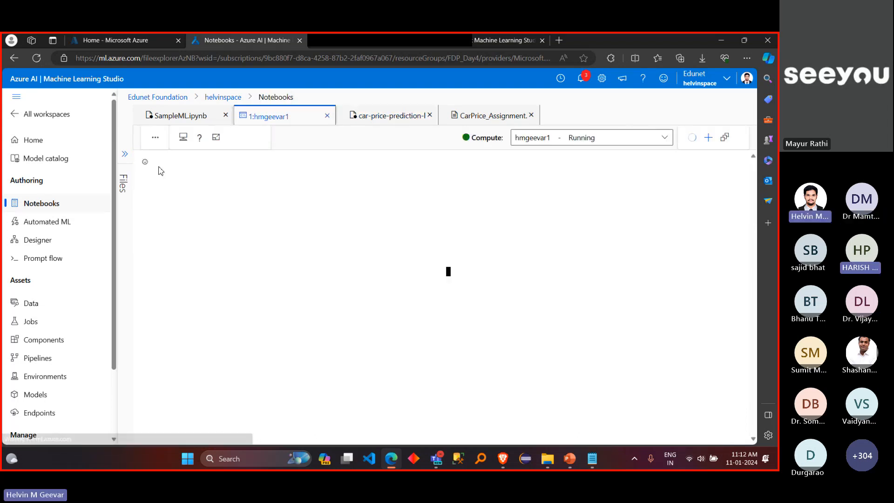
{"action": "left_click", "coordinate": [125, 154]}
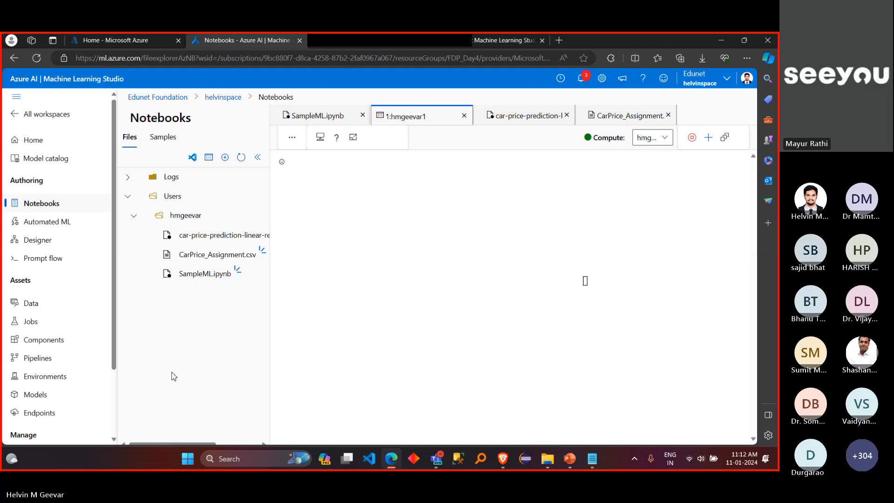
Step: Switch to the Teams meeting, check its chat, and mute all attendees before returning to the notebooks page
{"action": "mouse_move", "coordinate": [439, 461]}
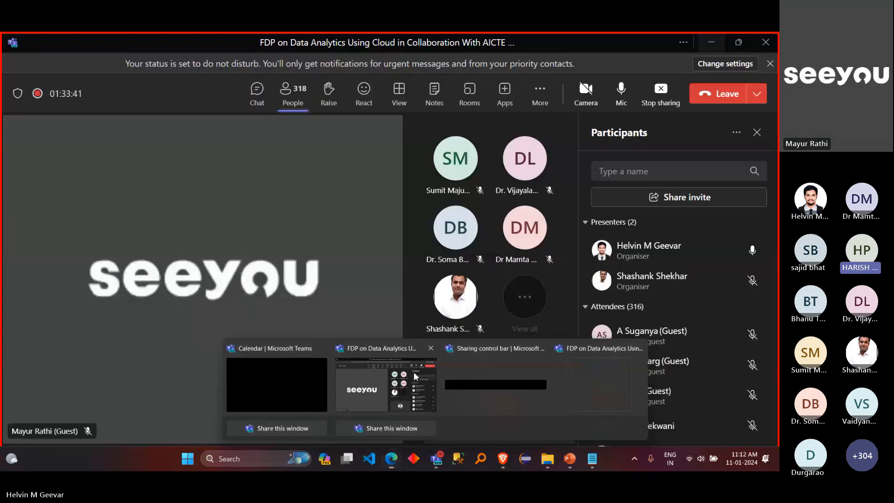
{"action": "left_click", "coordinate": [414, 372]}
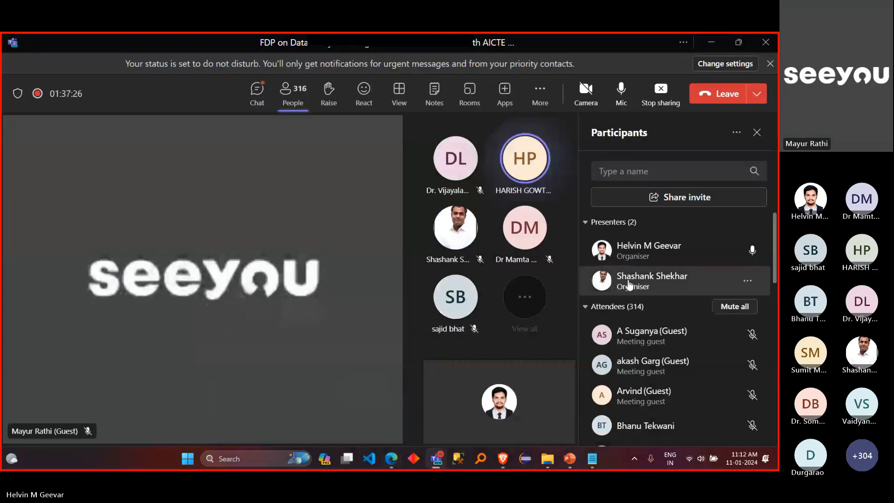
{"action": "left_click", "coordinate": [259, 96]}
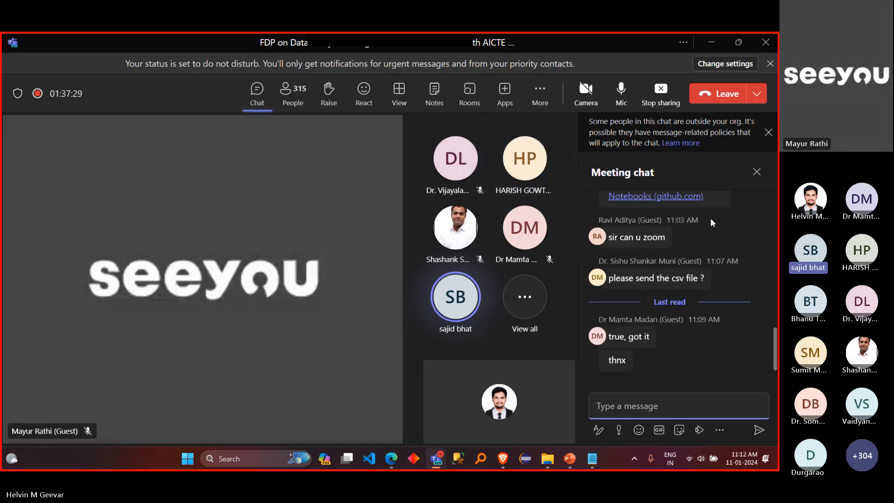
{"action": "left_click", "coordinate": [300, 100]}
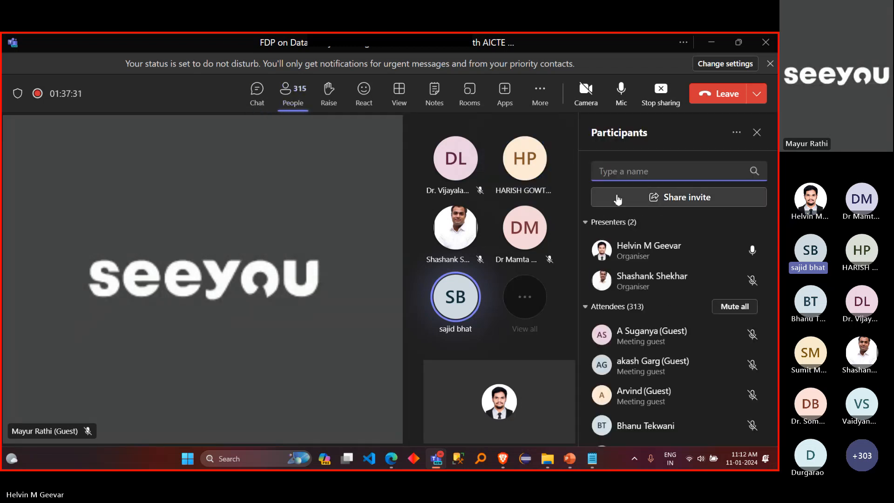
{"action": "left_click", "coordinate": [731, 308]}
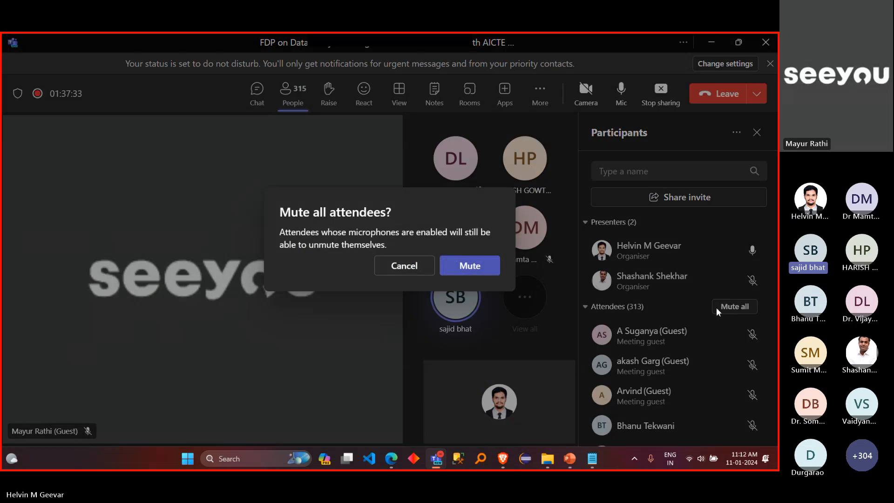
{"action": "left_click", "coordinate": [495, 269]}
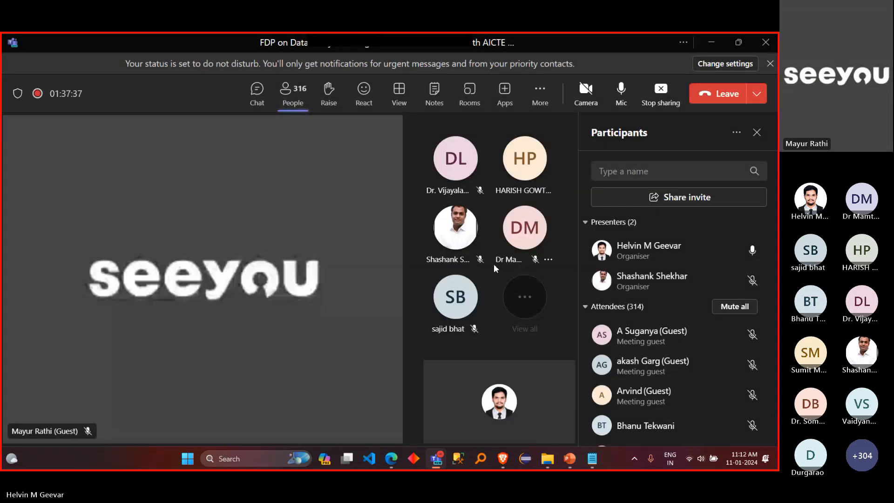
{"action": "left_click", "coordinate": [712, 42]}
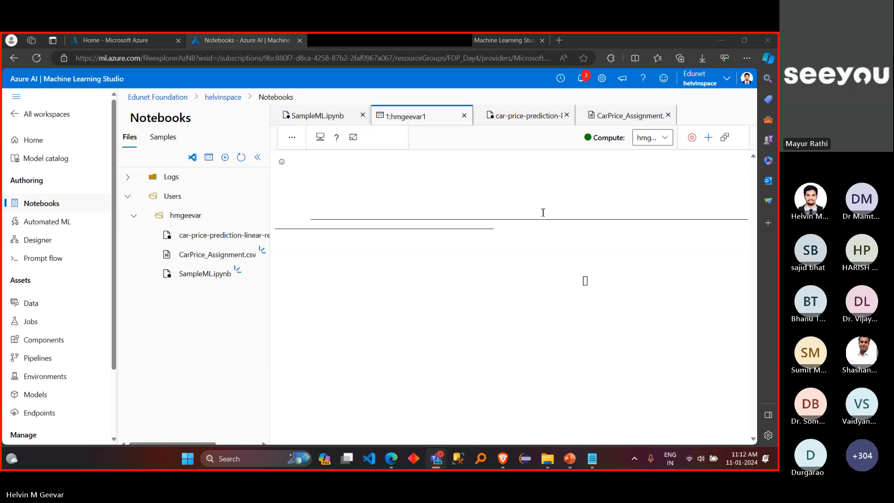
Step: Open the car price prediction notebook and set its kernel to Python 3.10 - SDK v2
{"action": "left_click", "coordinate": [220, 242]}
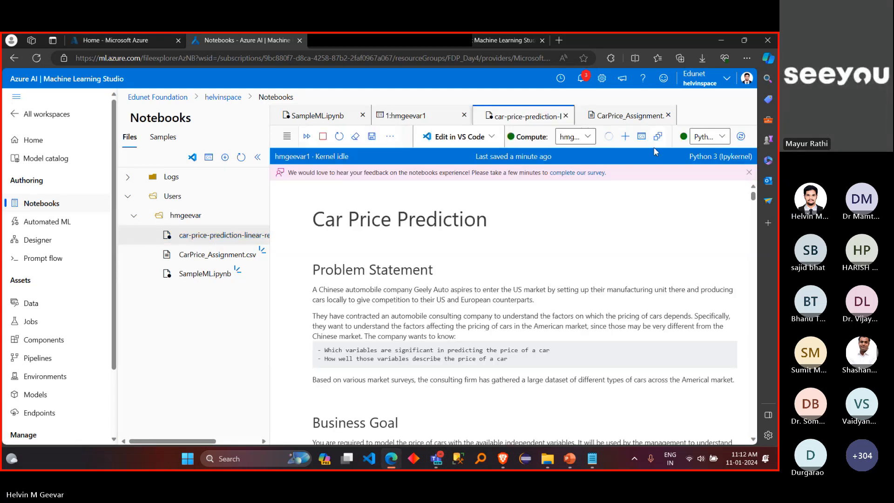
{"action": "left_click", "coordinate": [730, 138]}
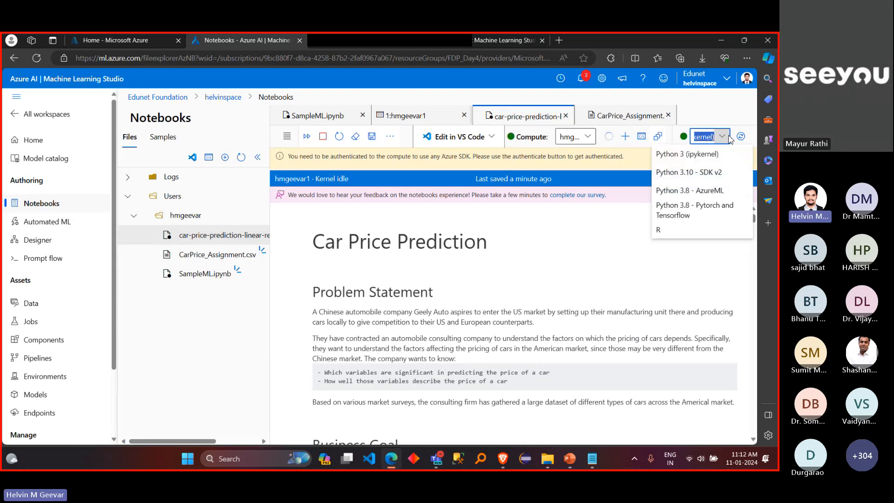
{"action": "left_click", "coordinate": [717, 173]}
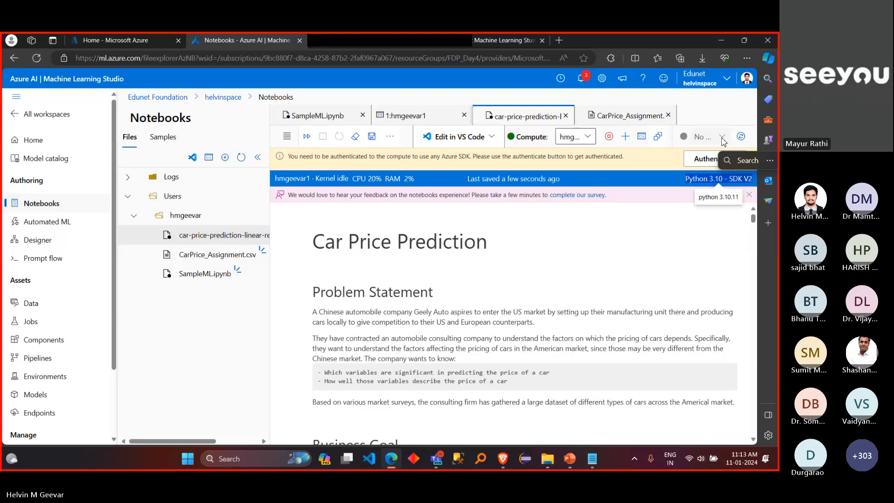
Step: Dismiss the notebook's feedback survey banner and refresh the kernel list
{"action": "left_click", "coordinate": [644, 248]}
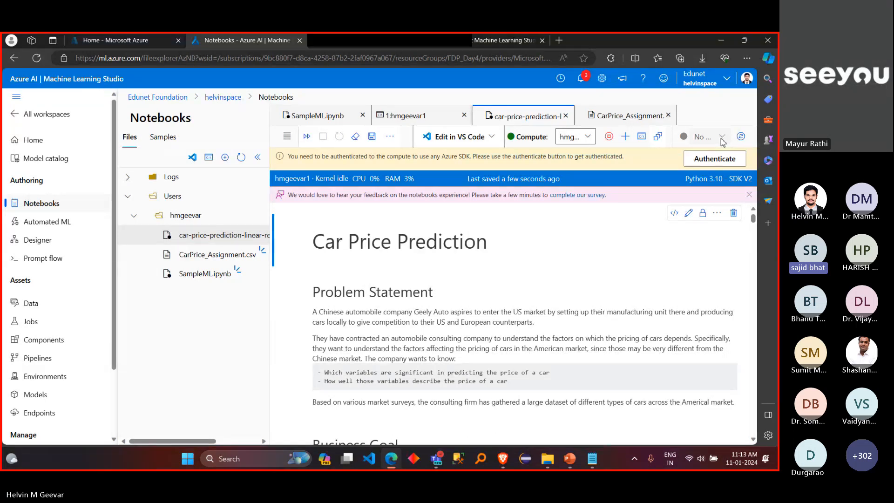
{"action": "left_click", "coordinate": [749, 195]}
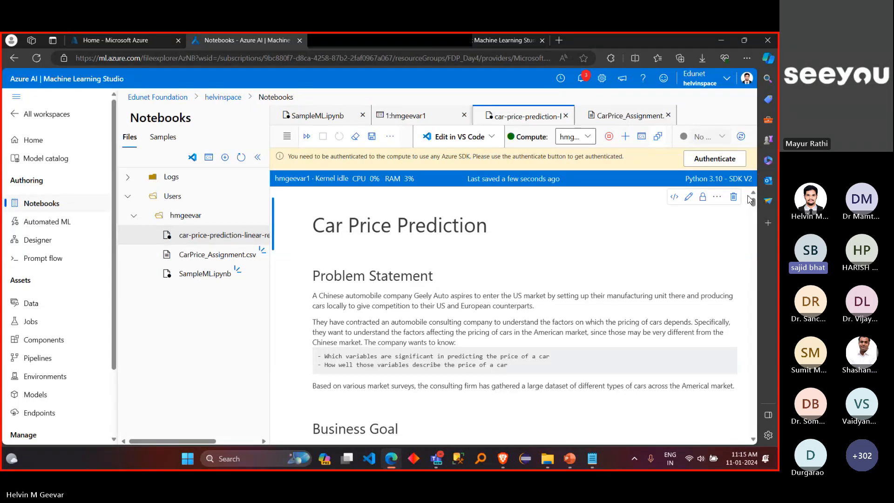
{"action": "left_click", "coordinate": [742, 136]}
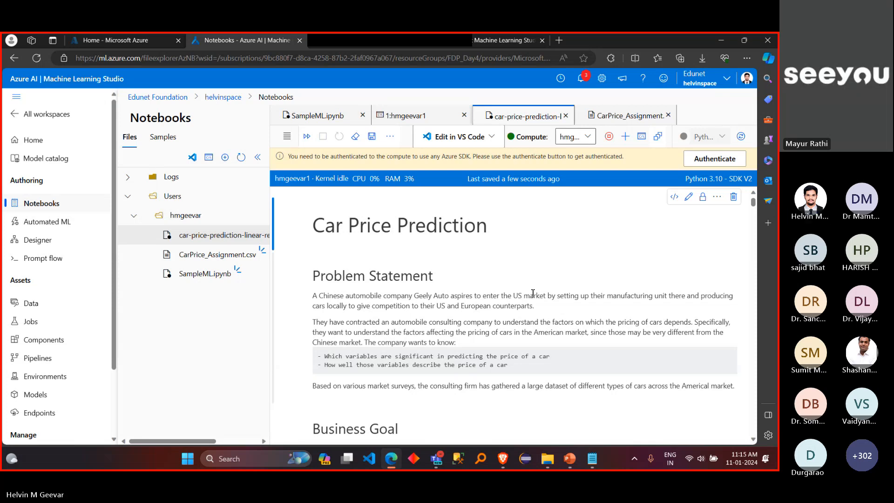
Step: Switch to the Teams meeting and stop sharing the screen
{"action": "mouse_move", "coordinate": [445, 459]}
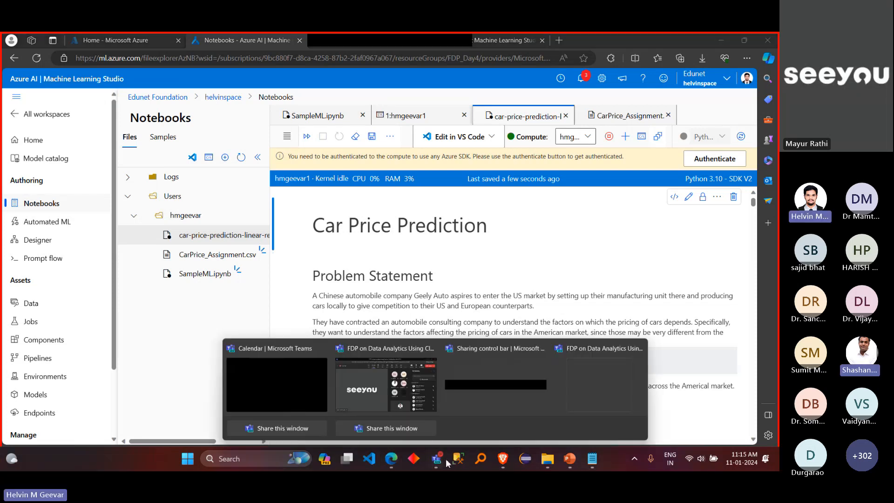
{"action": "left_click", "coordinate": [408, 391]}
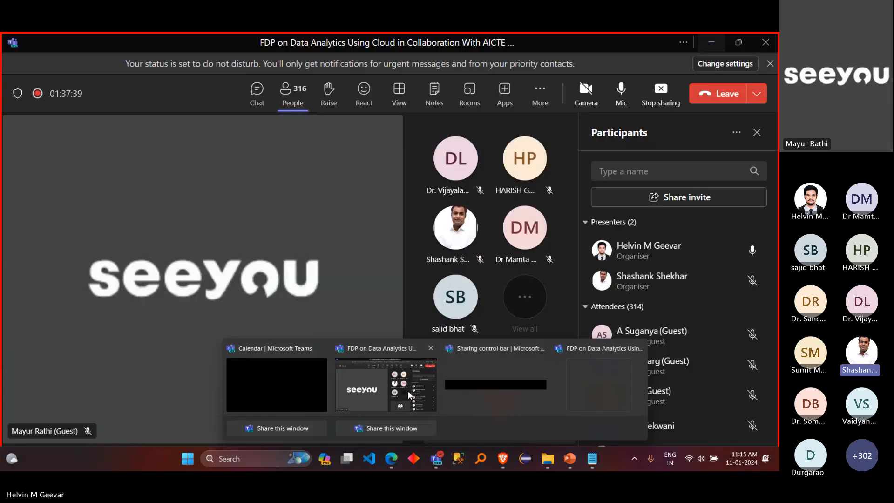
{"action": "left_click", "coordinate": [662, 103]}
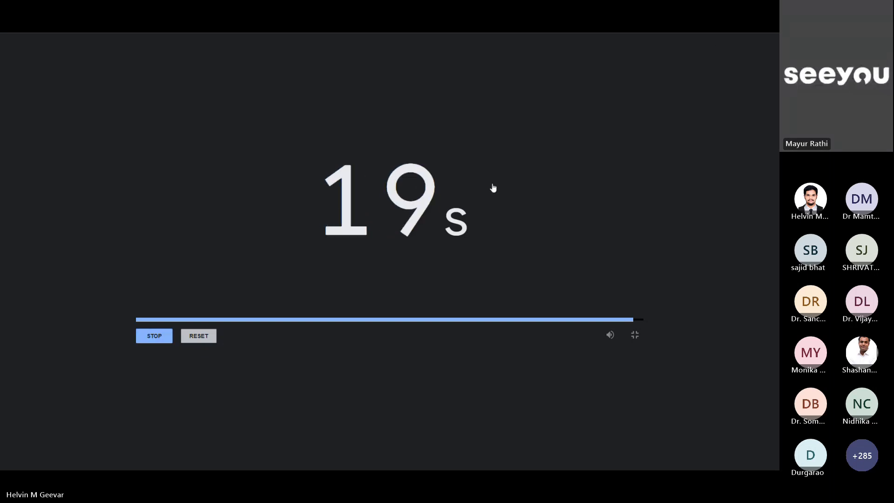
Step: Stop the running countdown timer
{"action": "left_click", "coordinate": [163, 340]}
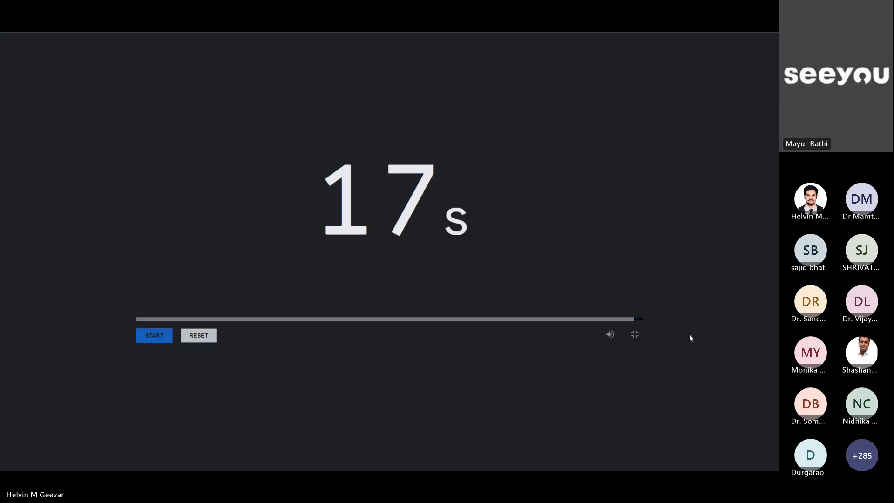
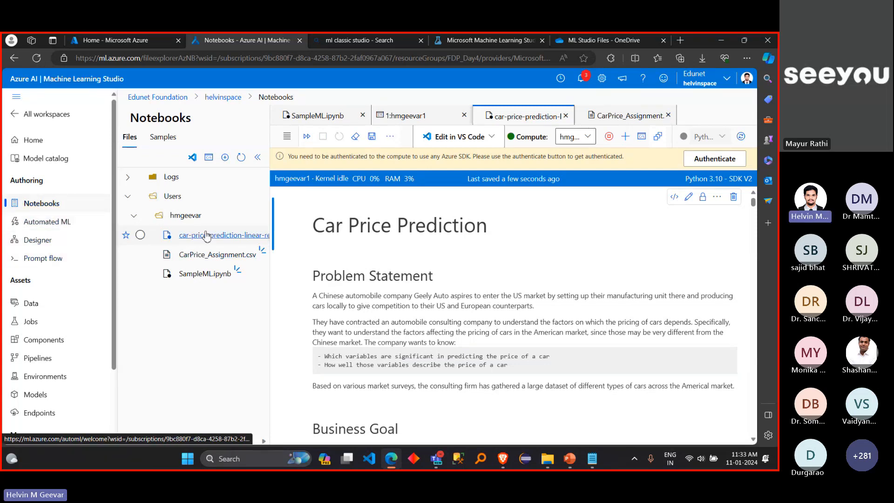
Step: Open the workspace's Designer page, return to the workspace home page, and open Designer again
{"action": "left_click", "coordinate": [738, 303]}
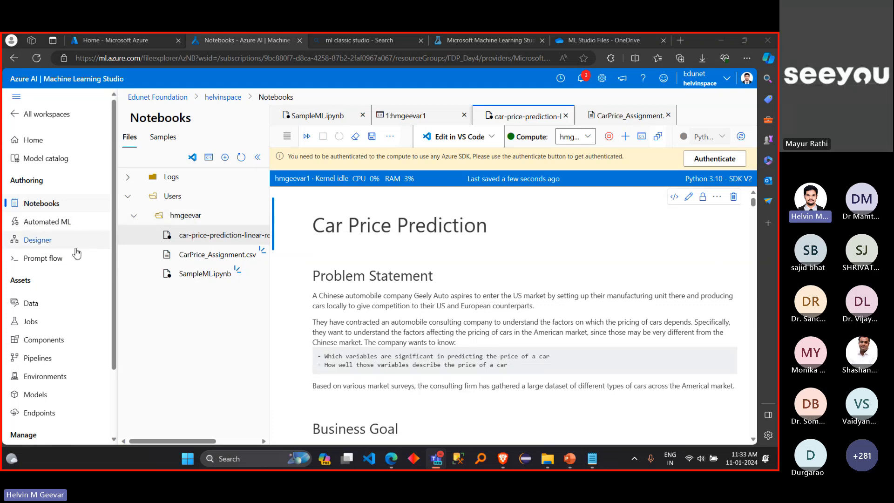
{"action": "left_click", "coordinate": [75, 250]}
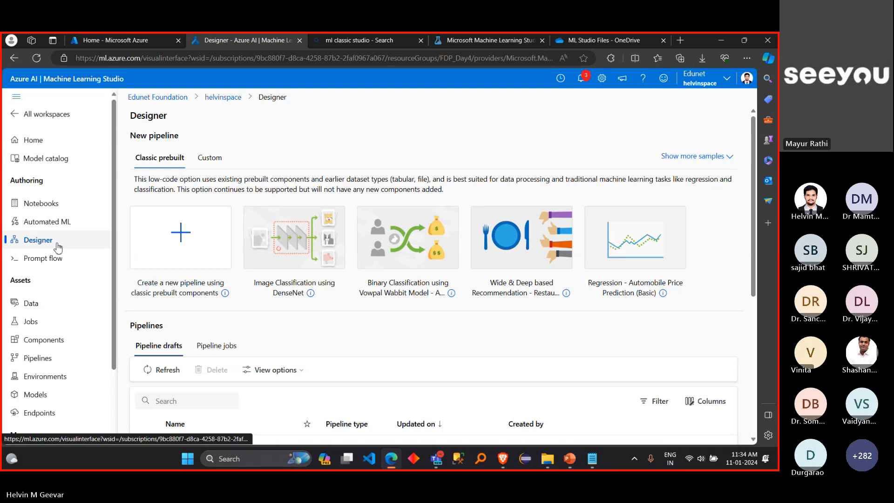
{"action": "left_click", "coordinate": [56, 147]}
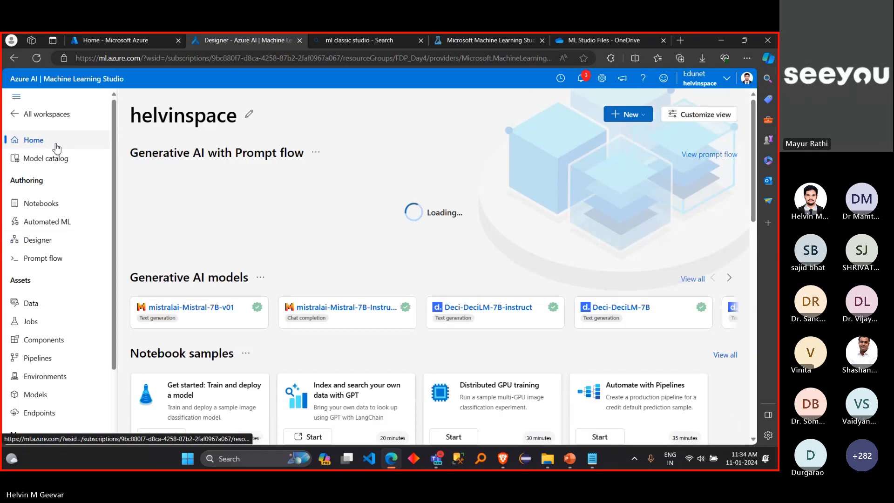
{"action": "left_click", "coordinate": [55, 240]}
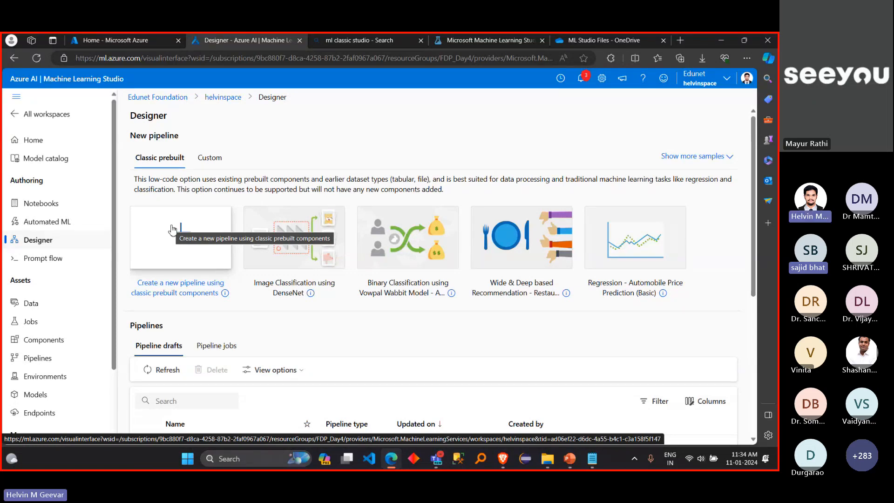
{"action": "left_click", "coordinate": [155, 98]}
{"action": "left_click_drag", "start_coordinate": [141, 59], "coordinate": [70, 60]}
{"action": "key", "text": "ctrl+c"}
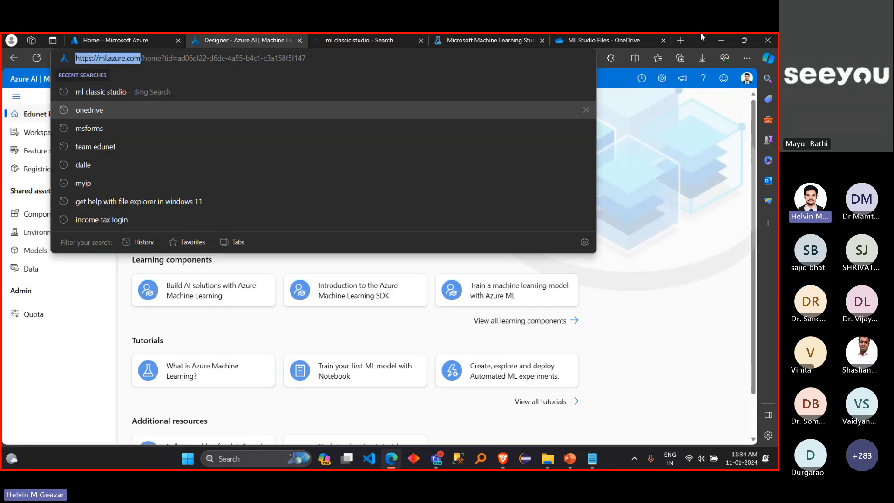
{"action": "left_click", "coordinate": [680, 41]}
{"action": "left_click", "coordinate": [680, 40]}
{"action": "key", "text": "ctrl+v"}
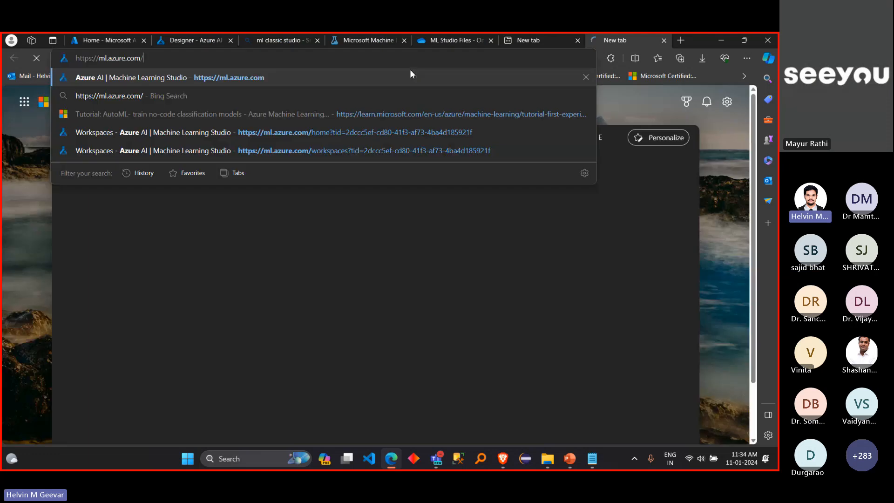
{"action": "key", "text": "Return"}
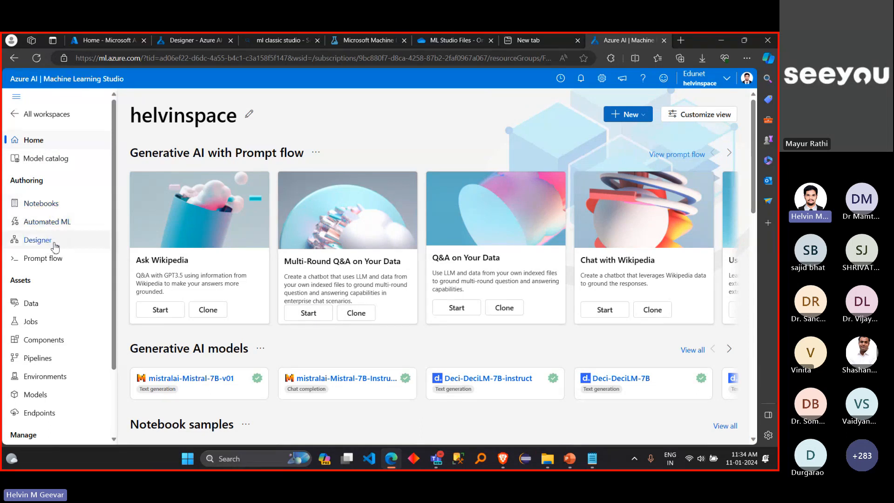
Step: Show where Designer is found under Authoring and open it in the new tab's workspace
{"action": "scroll", "coordinate": [55, 247], "scroll_direction": "up", "scroll_amount": 4}
{"action": "scroll", "coordinate": [55, 247], "scroll_direction": "left", "scroll_amount": 1}
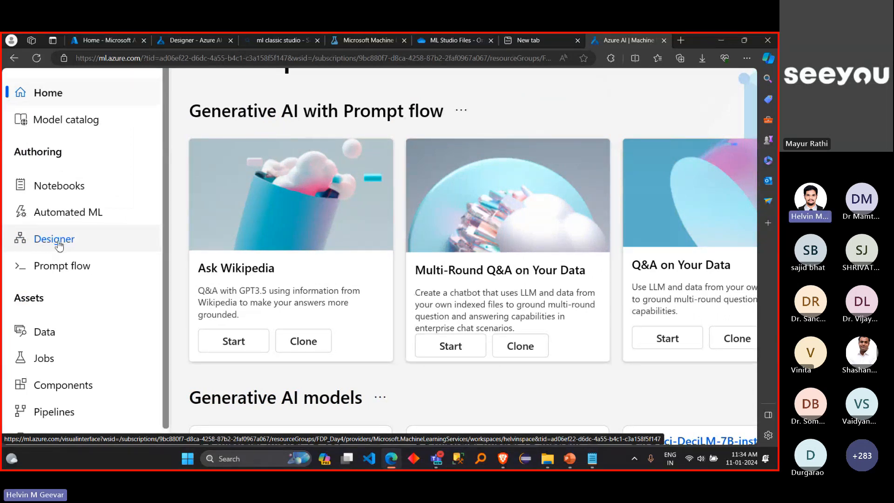
{"action": "left_click", "coordinate": [59, 245]}
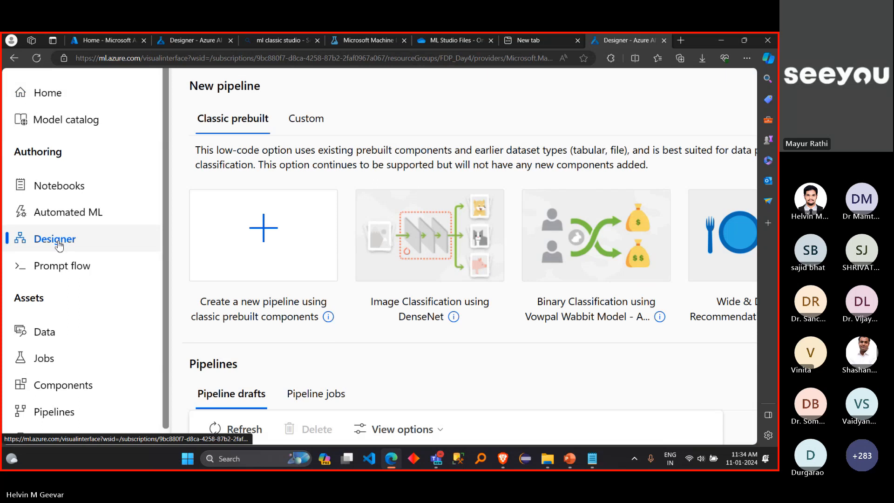
{"action": "scroll", "coordinate": [58, 245], "scroll_direction": "down", "scroll_amount": 2}
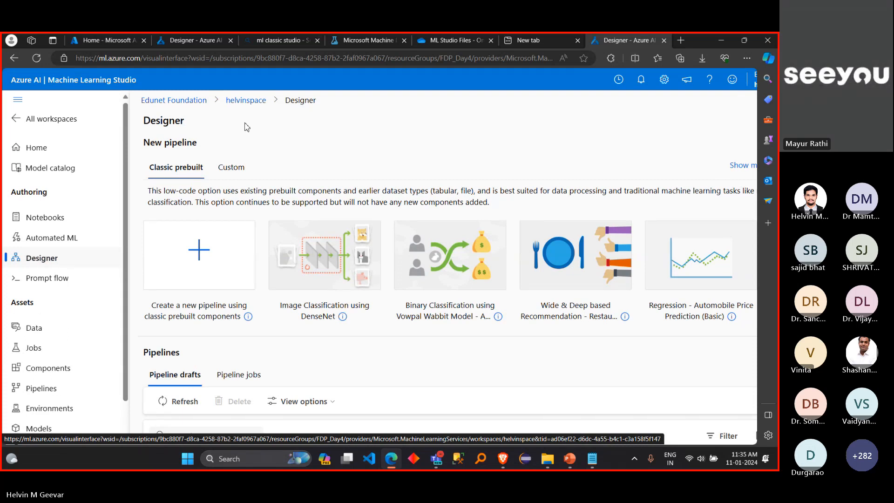
{"action": "left_click", "coordinate": [98, 148]}
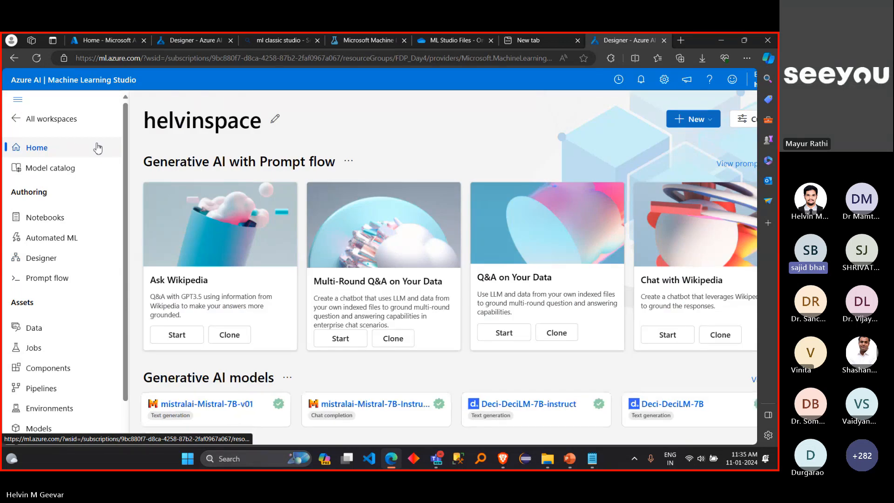
{"action": "key", "text": "ctrl+minus"}
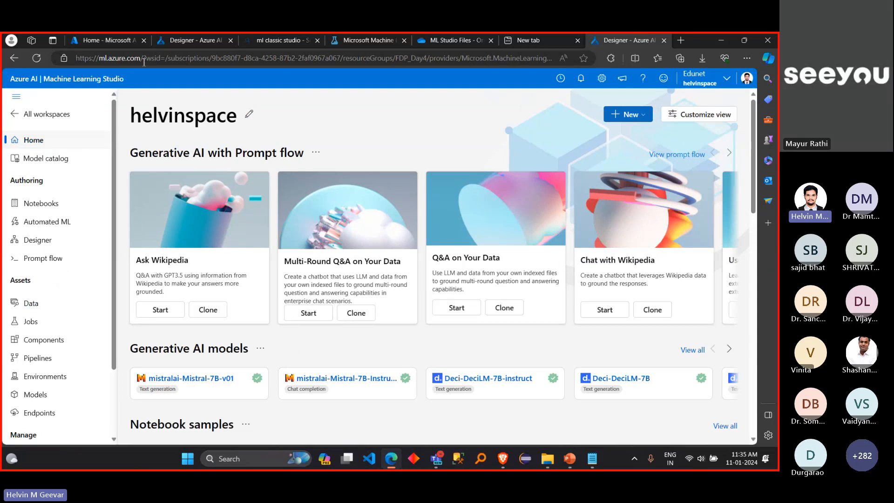
{"action": "left_click_drag", "start_coordinate": [144, 61], "coordinate": [72, 62]}
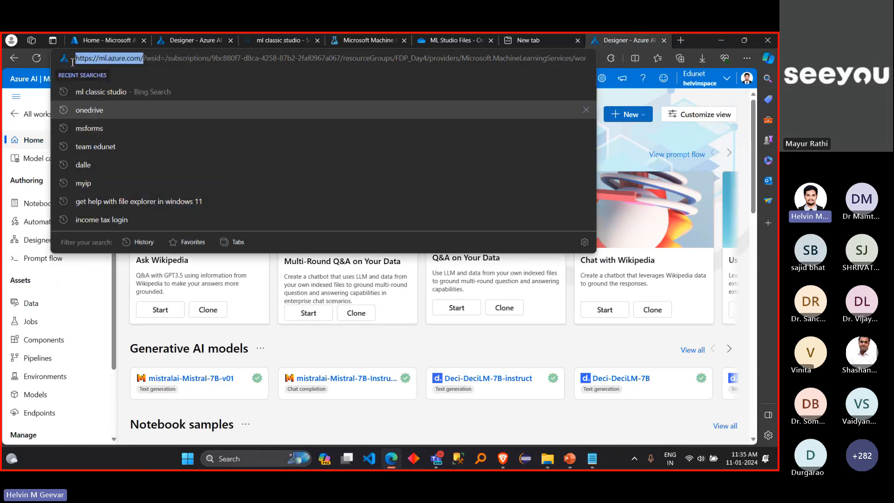
{"action": "left_click", "coordinate": [37, 139]}
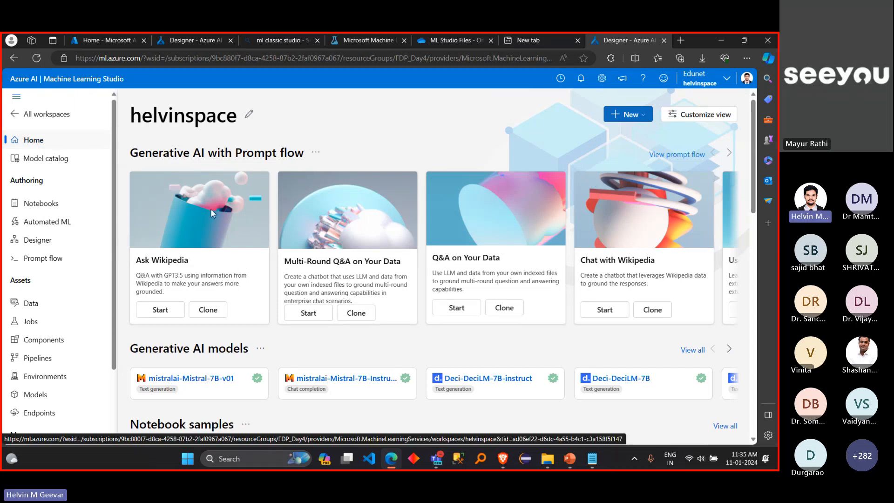
Step: Leave the workspace, highlight the Recent workspaces heading on the start page, and open the full Workspaces list
{"action": "left_click", "coordinate": [65, 121]}
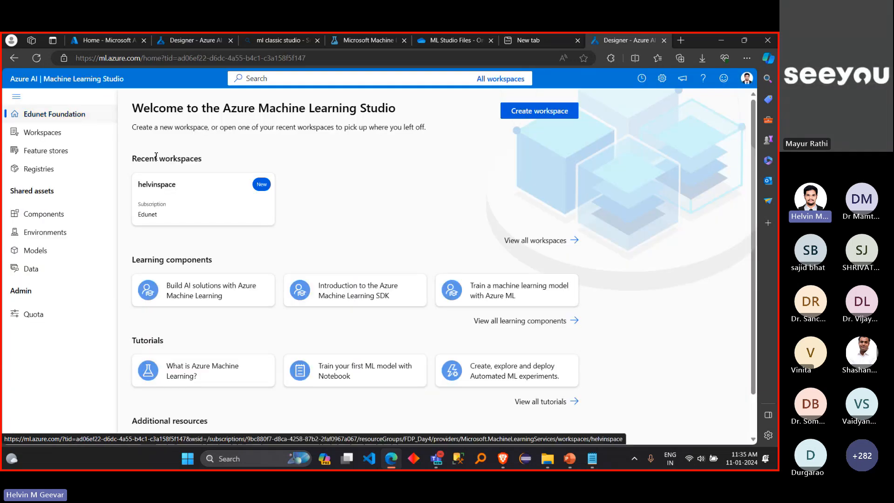
{"action": "left_click_drag", "start_coordinate": [132, 161], "coordinate": [216, 163]}
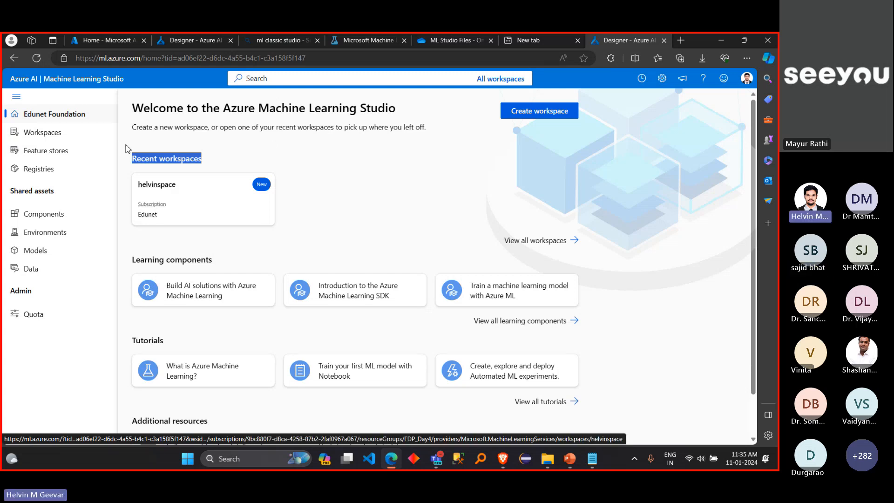
{"action": "left_click", "coordinate": [89, 136]}
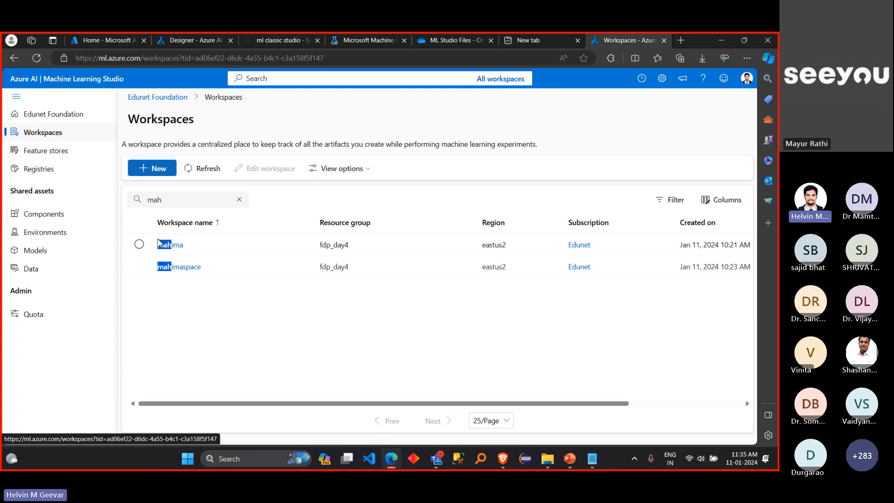
Step: Reopen the recent workspace from the Edunet Foundation start page and go to its Designer page
{"action": "left_click", "coordinate": [75, 115]}
{"action": "left_click", "coordinate": [183, 209]}
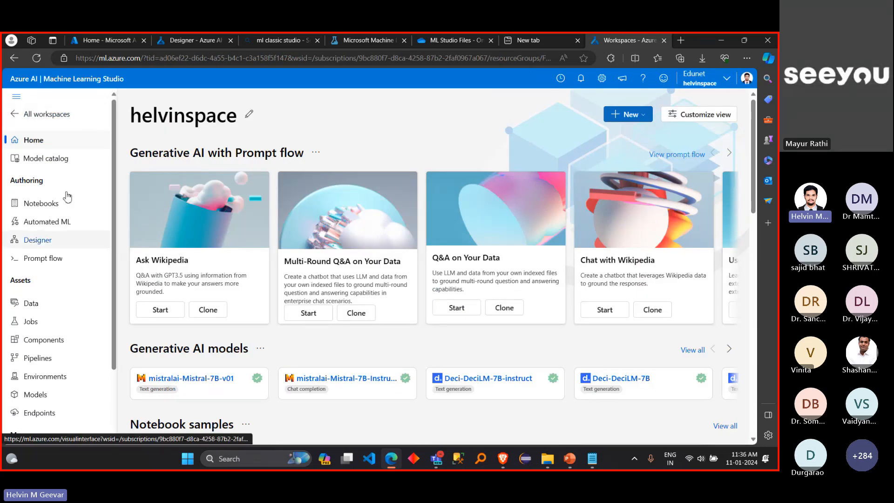
{"action": "left_click", "coordinate": [58, 244]}
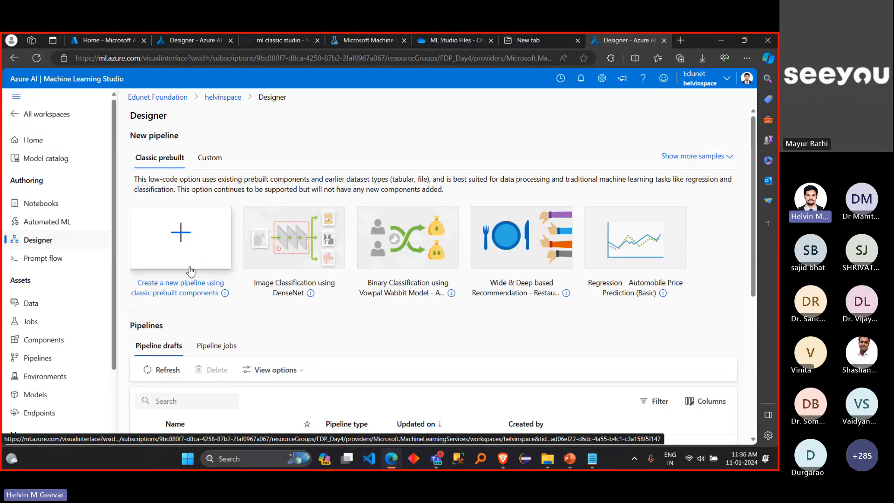
Step: Create a new pipeline using classic prebuilt components, go back to Designer, and create it once more to show the authoring page
{"action": "left_click", "coordinate": [189, 238]}
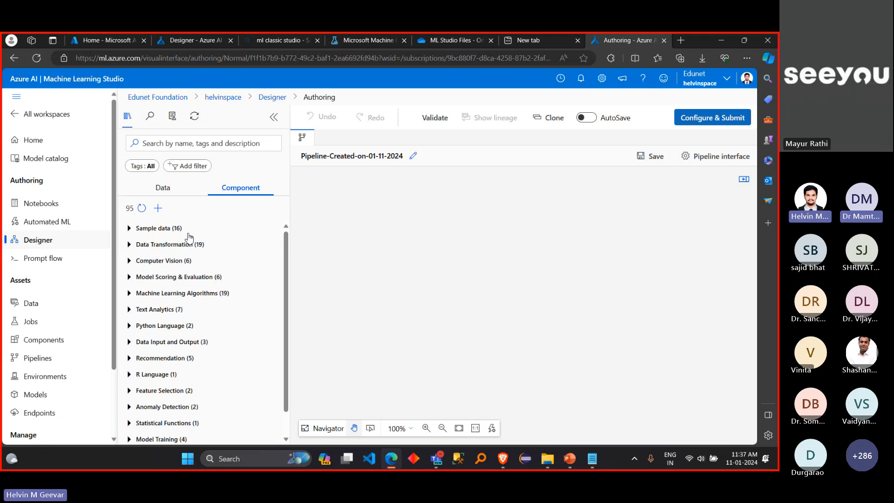
{"action": "left_click", "coordinate": [68, 242]}
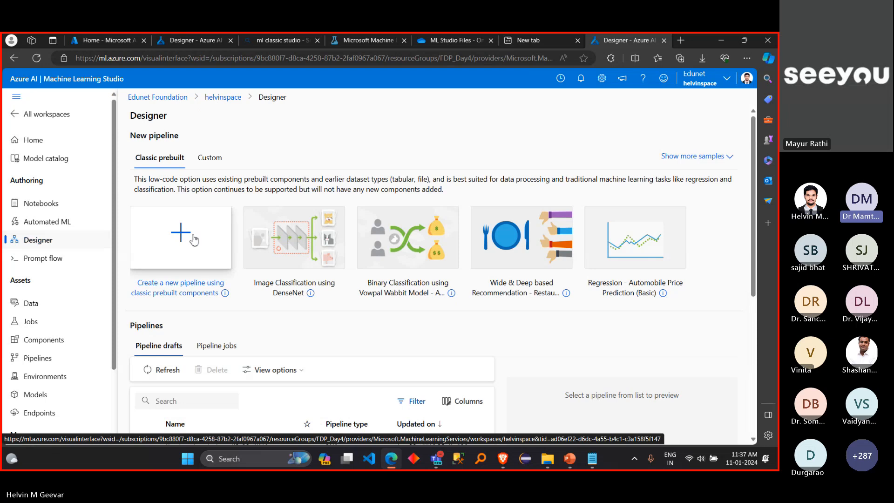
{"action": "left_click", "coordinate": [180, 243]}
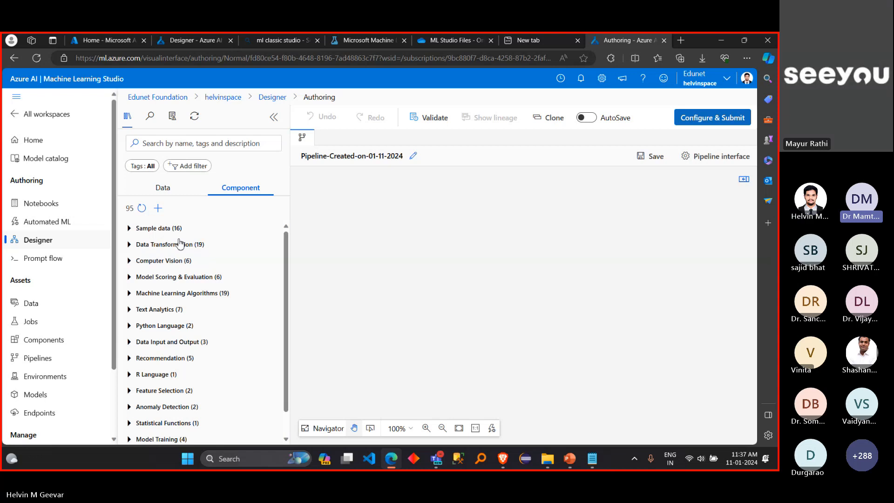
{"action": "key", "text": "ctrl+plus"}
{"action": "key", "text": "ctrl+plus"}
{"action": "key", "text": "ctrl+plus"}
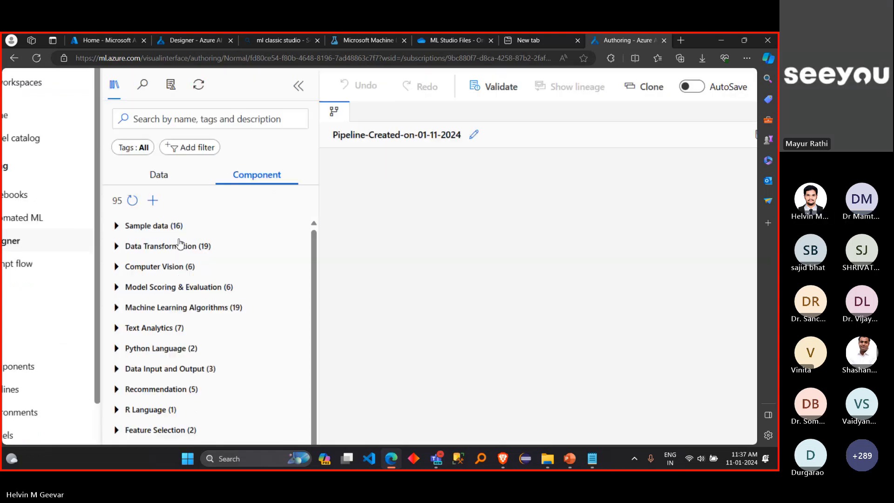
{"action": "scroll", "coordinate": [180, 245], "scroll_direction": "up", "scroll_amount": 1}
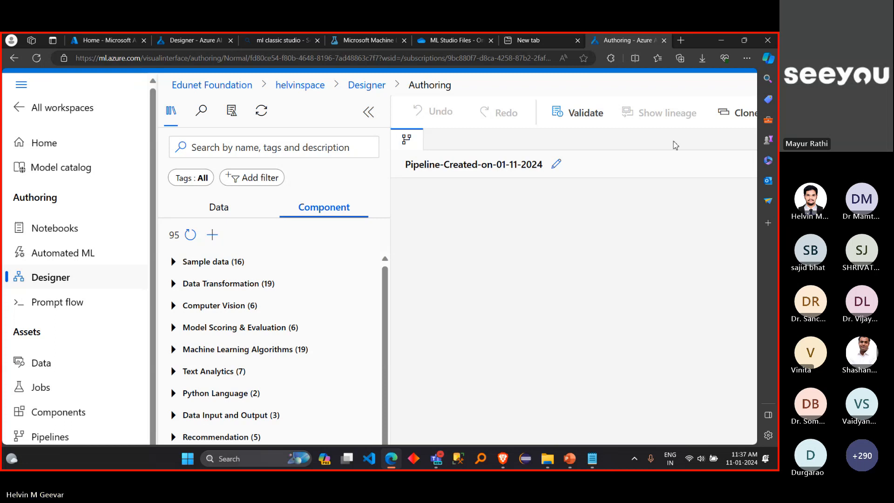
{"action": "key", "text": "ctrl+minus"}
{"action": "key", "text": "ctrl+minus"}
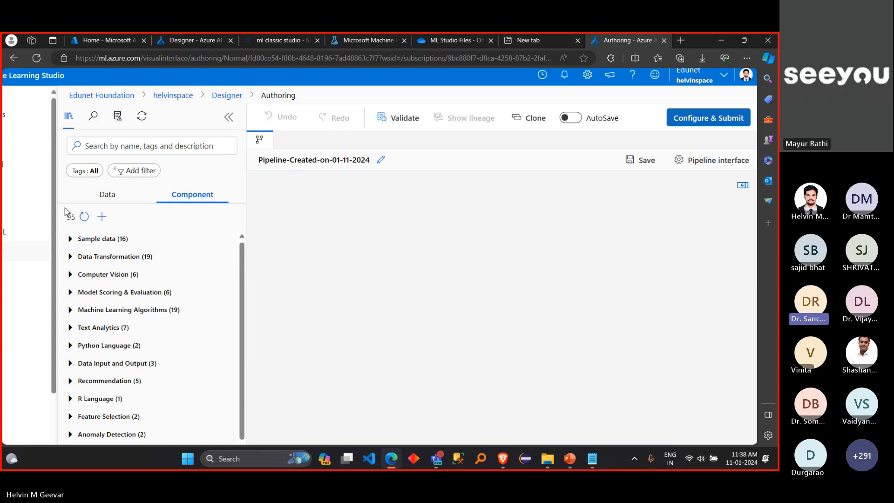
{"action": "scroll", "coordinate": [34, 197], "scroll_direction": "left", "scroll_amount": 2}
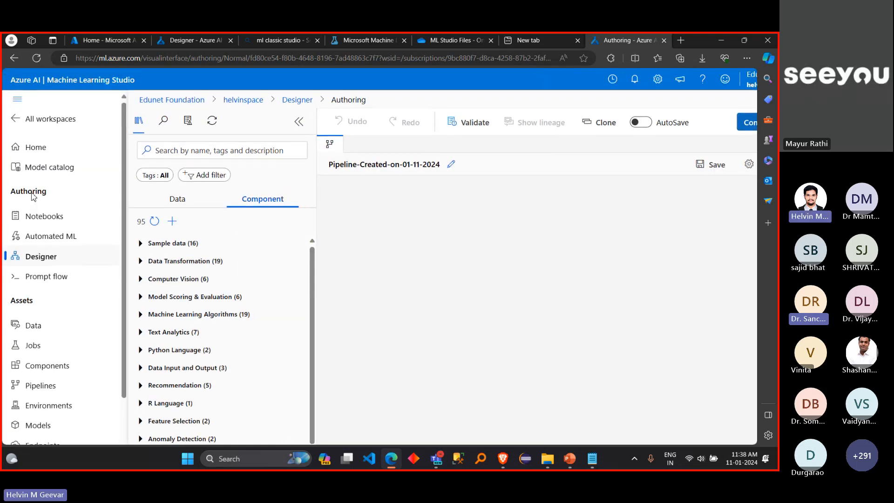
Step: Return to the Designer page and create a fresh pipeline using classic prebuilt components
{"action": "left_click", "coordinate": [49, 264]}
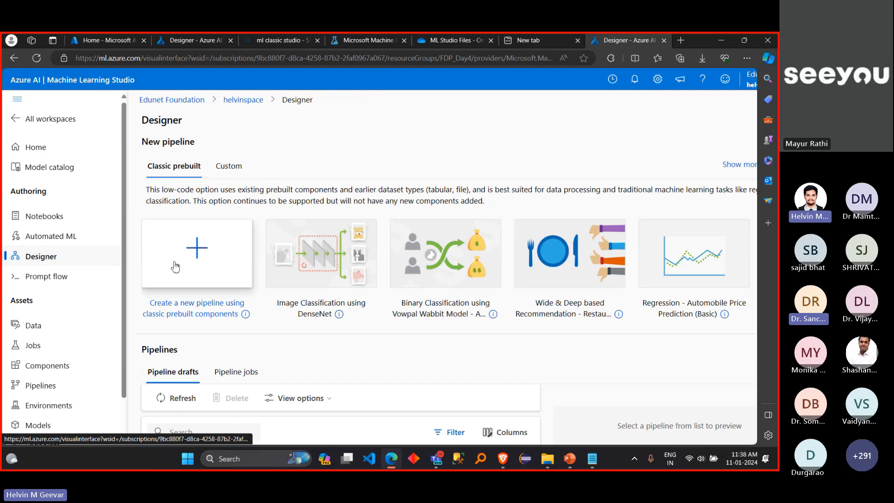
{"action": "left_click", "coordinate": [192, 257]}
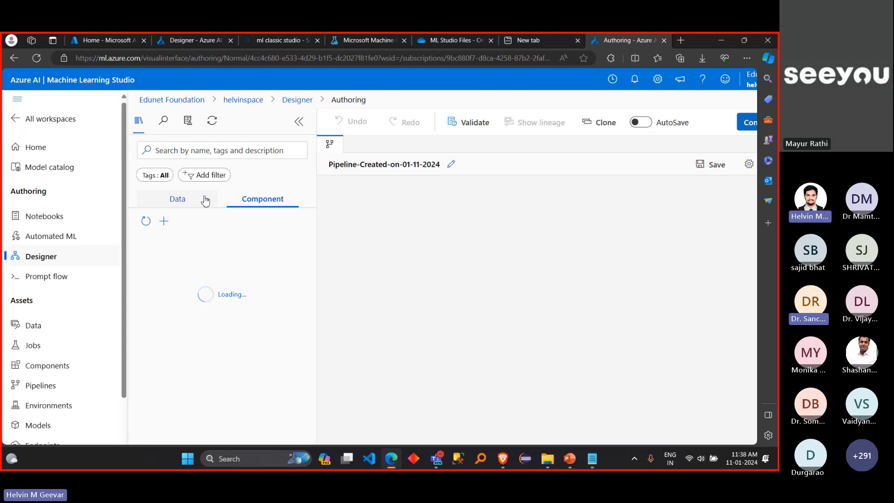
Step: Examine the pipeline's asset library by comparing its Data and Component lists and its search box
{"action": "left_click", "coordinate": [187, 200]}
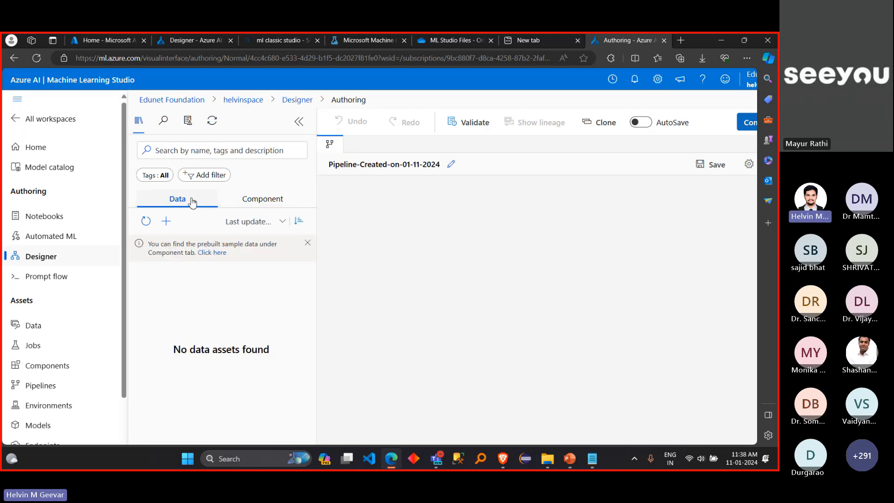
{"action": "left_click", "coordinate": [268, 202]}
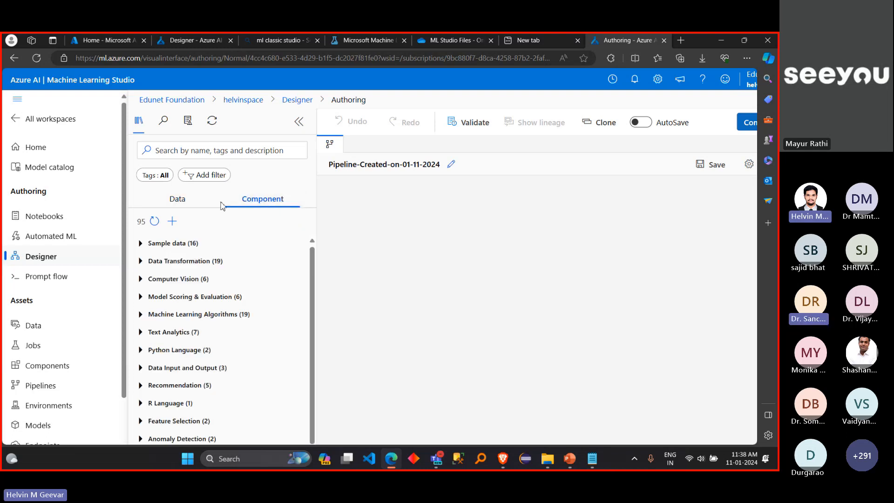
{"action": "left_click", "coordinate": [200, 204]}
{"action": "left_click", "coordinate": [267, 204]}
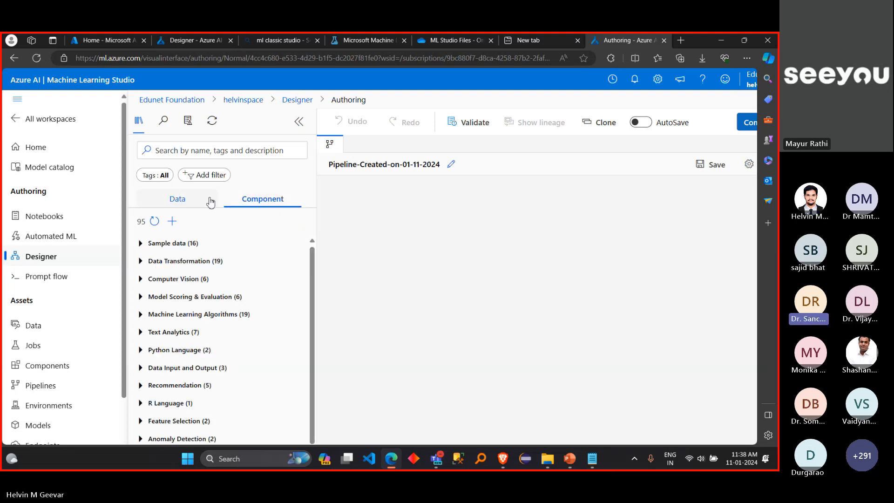
{"action": "left_click", "coordinate": [186, 204]}
{"action": "left_click", "coordinate": [268, 204]}
{"action": "left_click", "coordinate": [203, 205]}
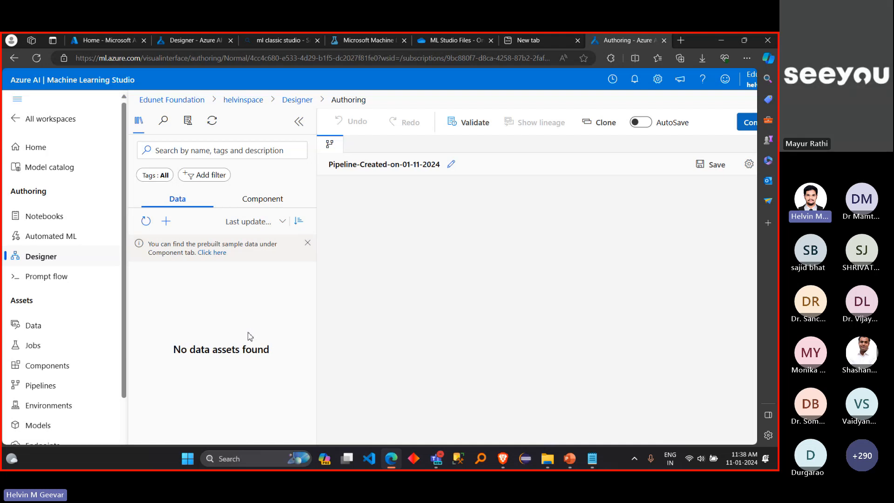
{"action": "left_click", "coordinate": [266, 195]}
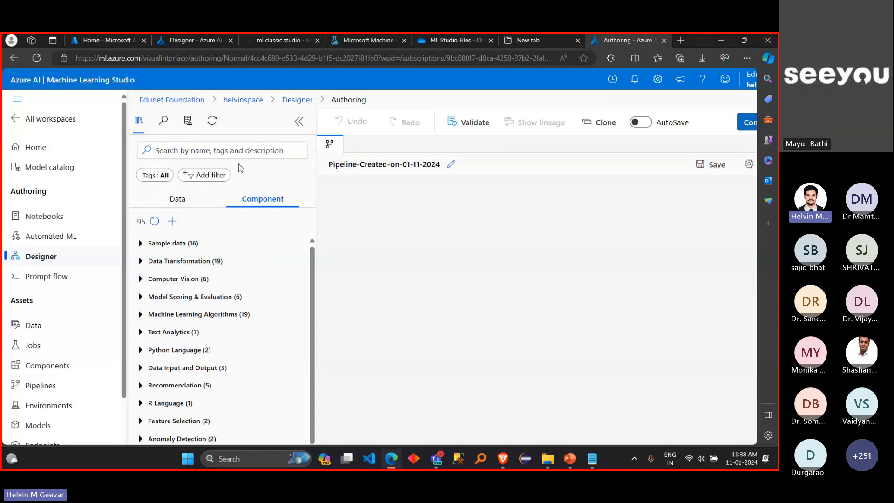
{"action": "left_click", "coordinate": [231, 150]}
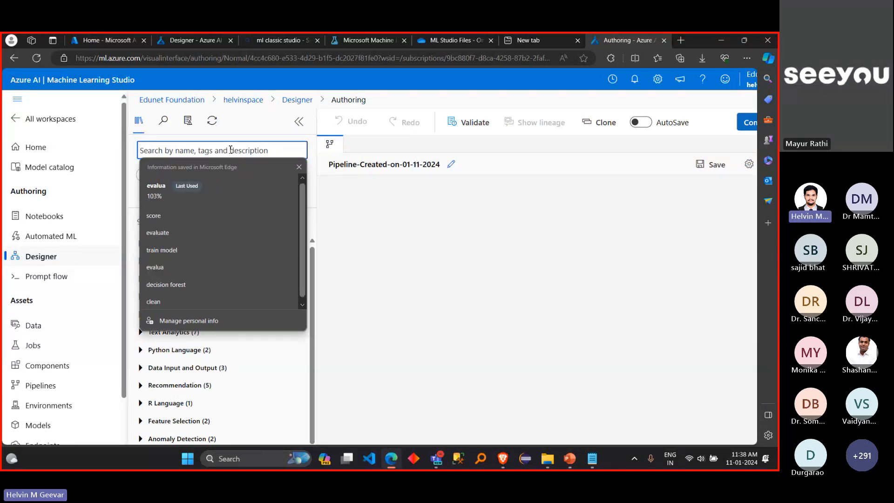
{"action": "left_click", "coordinate": [132, 169]}
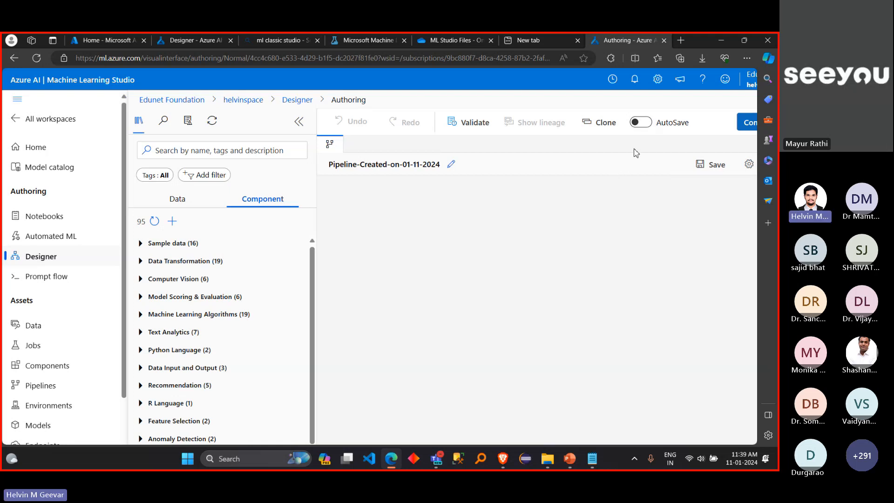
Step: Compare the asset library's Data and Component lists and look through the component categories
{"action": "scroll", "coordinate": [637, 148], "scroll_direction": "right", "scroll_amount": 3}
{"action": "scroll", "coordinate": [640, 147], "scroll_direction": "right", "scroll_amount": 1}
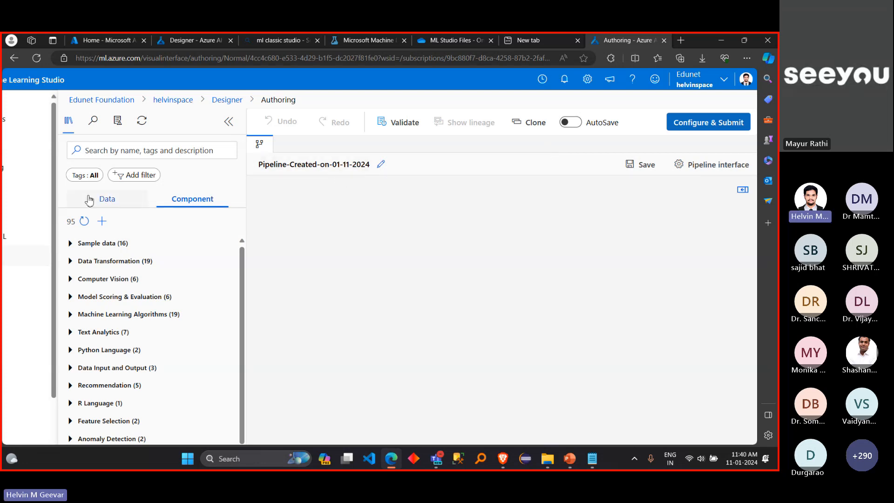
{"action": "left_click", "coordinate": [107, 200]}
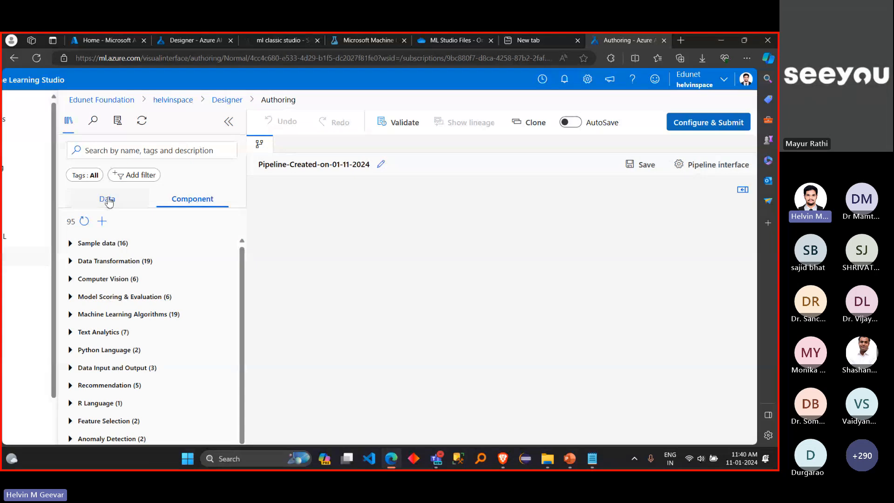
{"action": "left_click", "coordinate": [191, 201]}
{"action": "left_click_drag", "start_coordinate": [242, 265], "coordinate": [242, 289]}
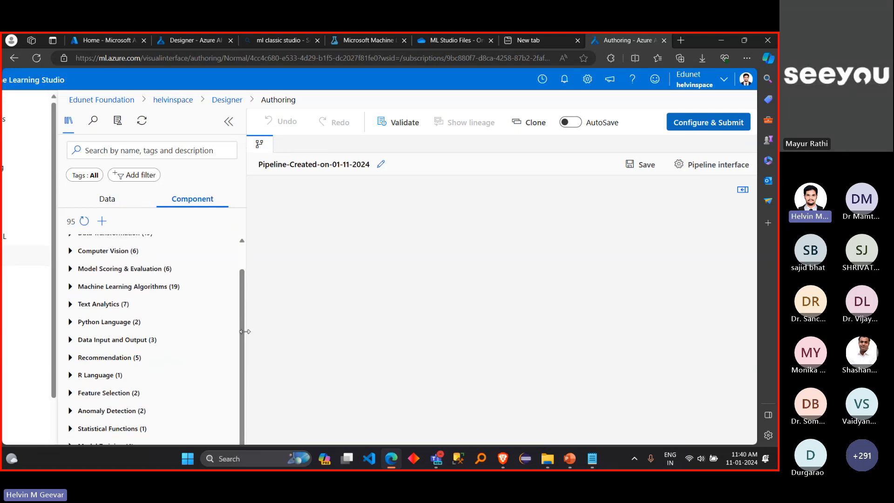
{"action": "left_click_drag", "start_coordinate": [245, 328], "coordinate": [243, 304]}
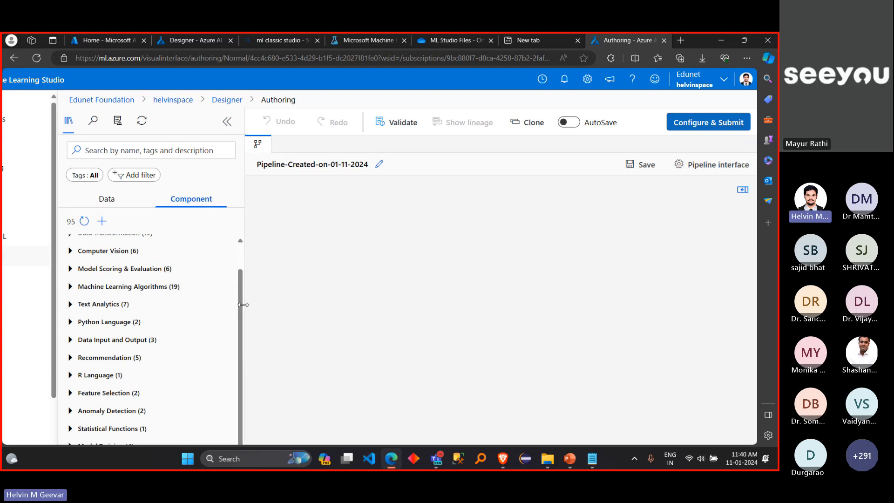
{"action": "scroll", "coordinate": [244, 305], "scroll_direction": "up", "scroll_amount": 2}
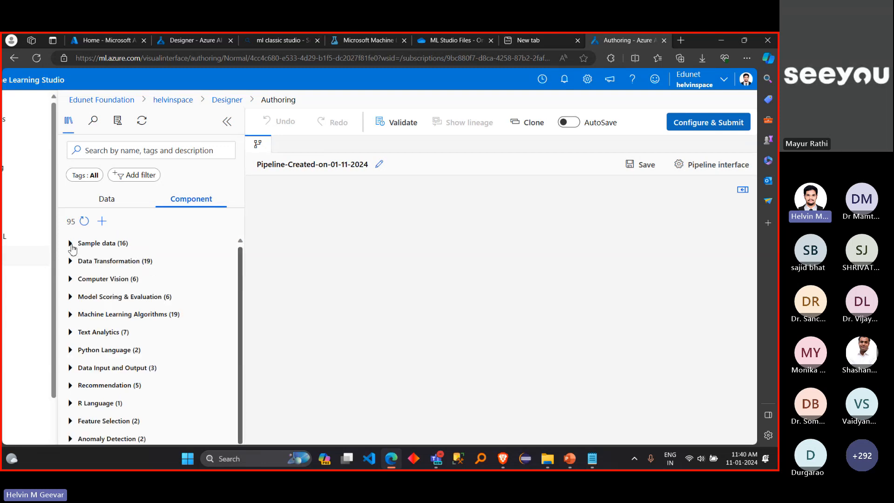
Step: Expand the Sample data category and add the Automobile price data (Raw) dataset to the pipeline canvas
{"action": "left_click", "coordinate": [70, 243]}
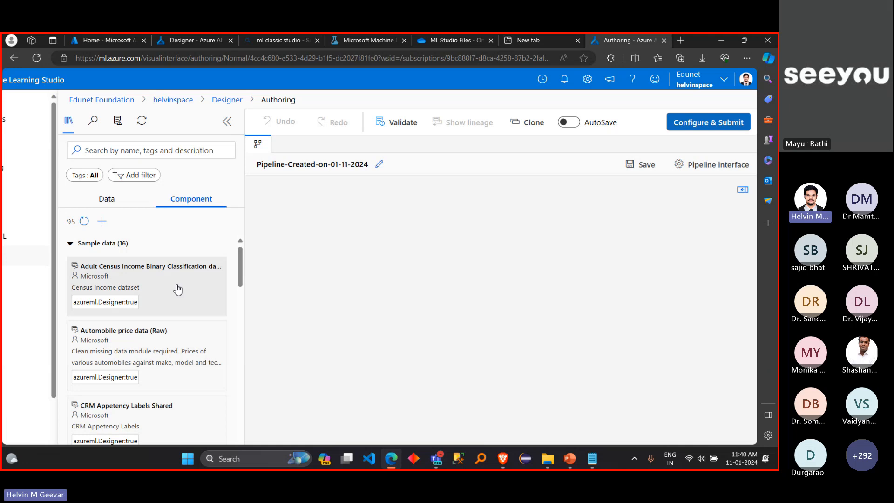
{"action": "mouse_move", "coordinate": [178, 290]}
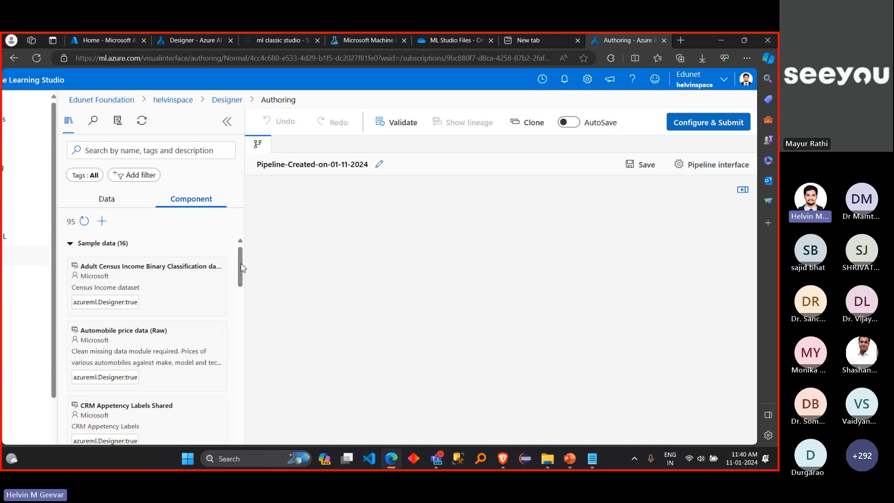
{"action": "left_click_drag", "start_coordinate": [242, 267], "coordinate": [216, 248]}
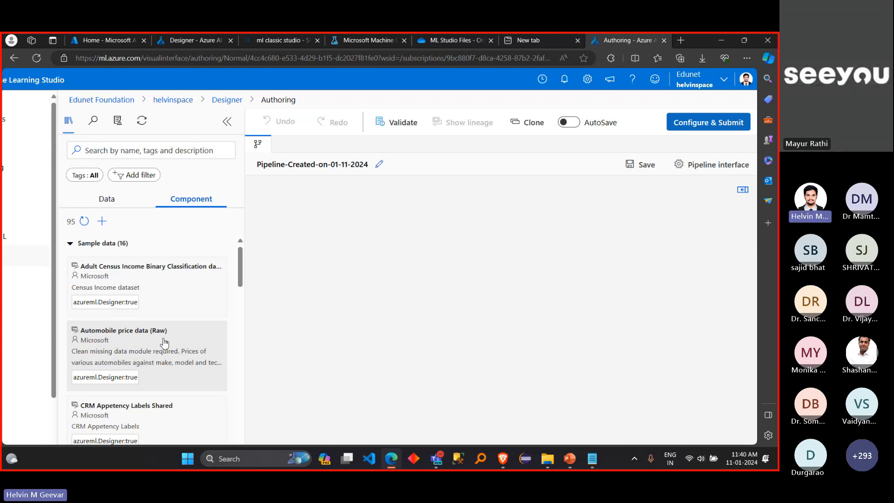
{"action": "mouse_move", "coordinate": [163, 343]}
{"action": "left_click_drag", "start_coordinate": [187, 359], "coordinate": [498, 210]}
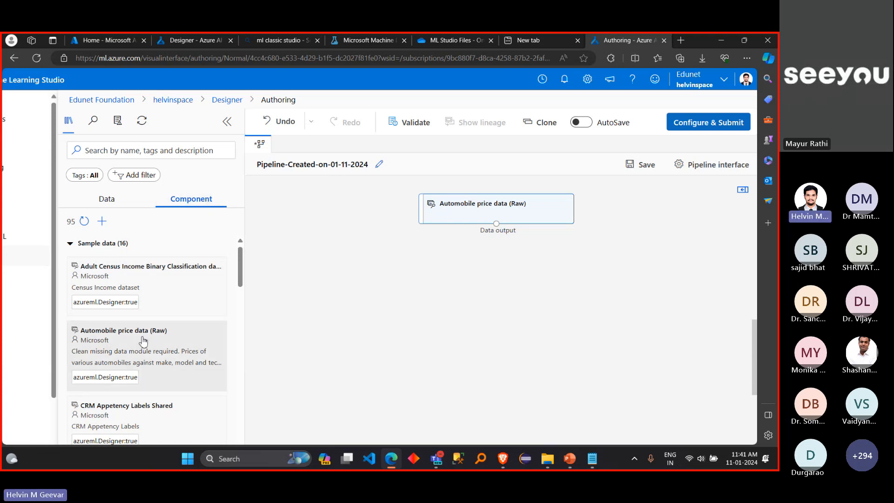
Step: Reposition the Automobile price data (Raw) node near the upper middle of the canvas and leave it deselected
{"action": "mouse_move", "coordinate": [143, 343]}
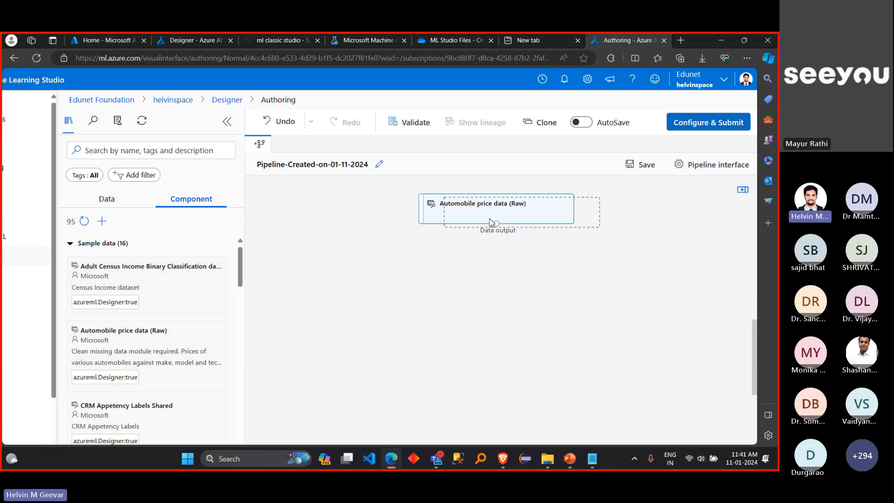
{"action": "left_click_drag", "start_coordinate": [475, 214], "coordinate": [495, 216]}
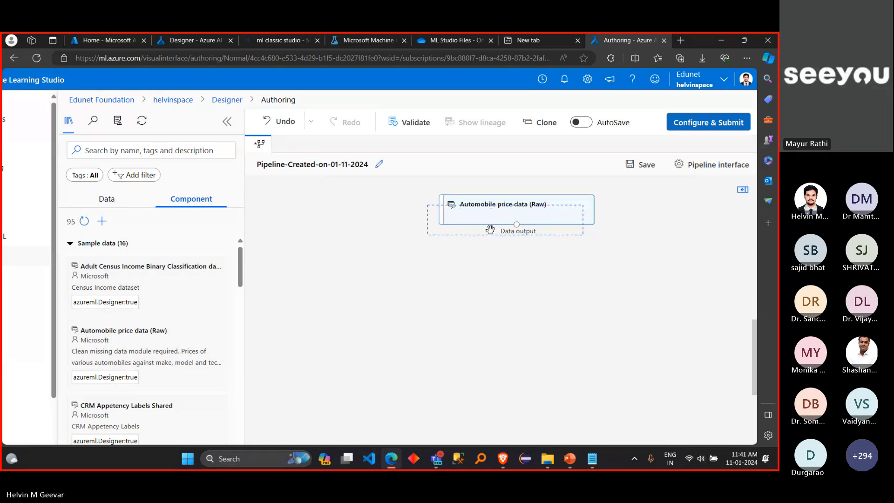
{"action": "left_click", "coordinate": [495, 215]}
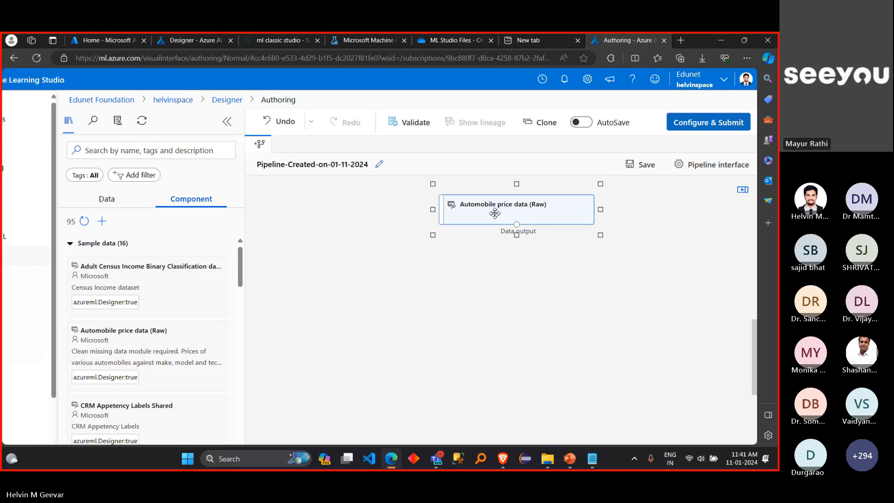
{"action": "left_click", "coordinate": [476, 265]}
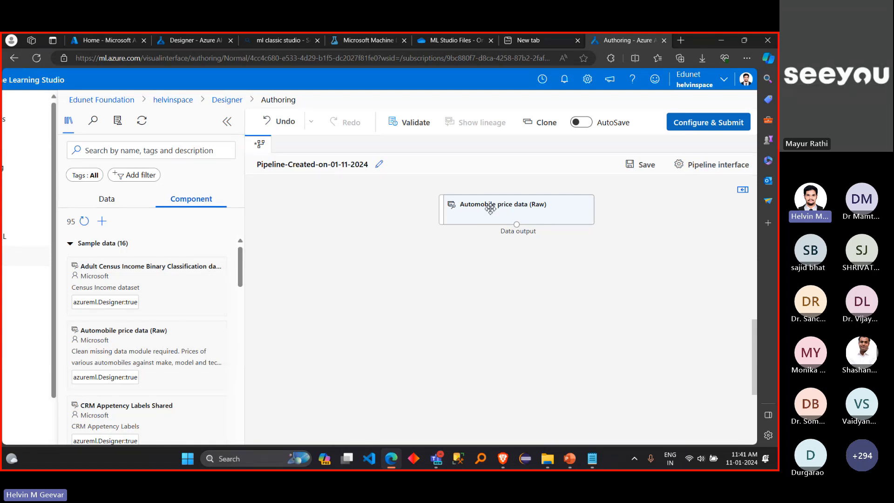
{"action": "left_click_drag", "start_coordinate": [491, 209], "coordinate": [477, 204]}
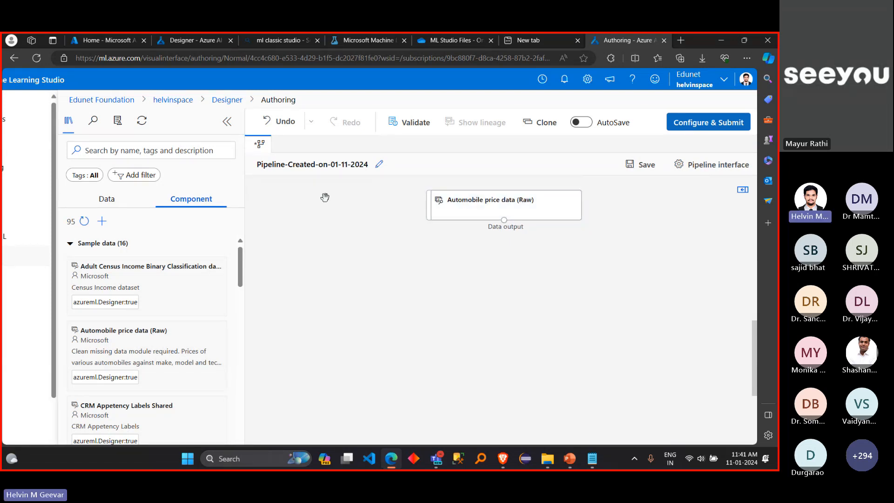
Step: Show how the asset library collapses and expands, leaving it collapsed to widen the canvas
{"action": "left_click", "coordinate": [228, 125]}
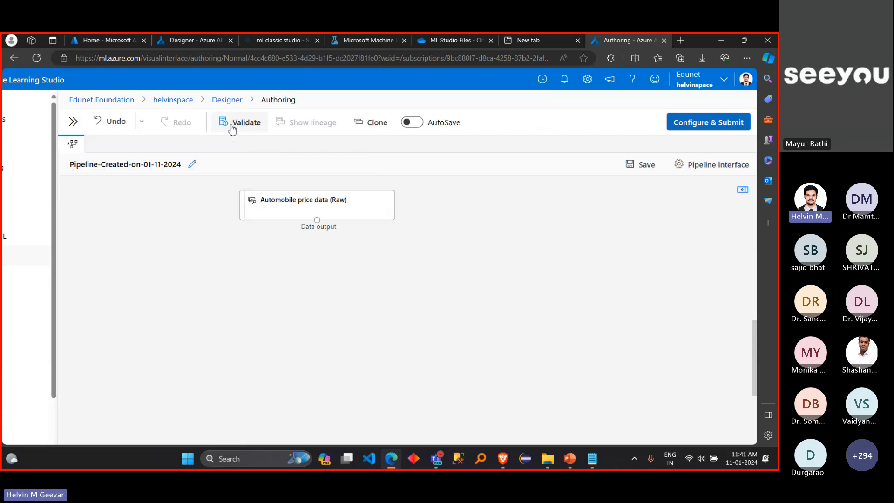
{"action": "left_click", "coordinate": [73, 122]}
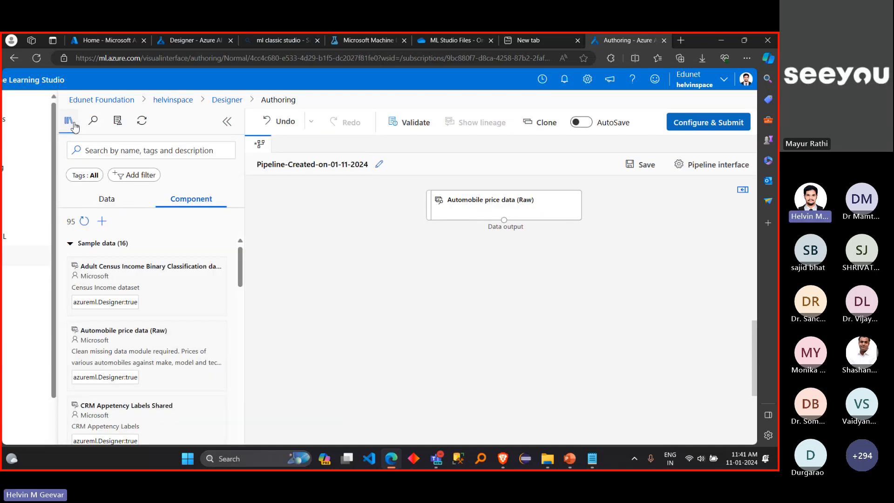
{"action": "left_click", "coordinate": [225, 123]}
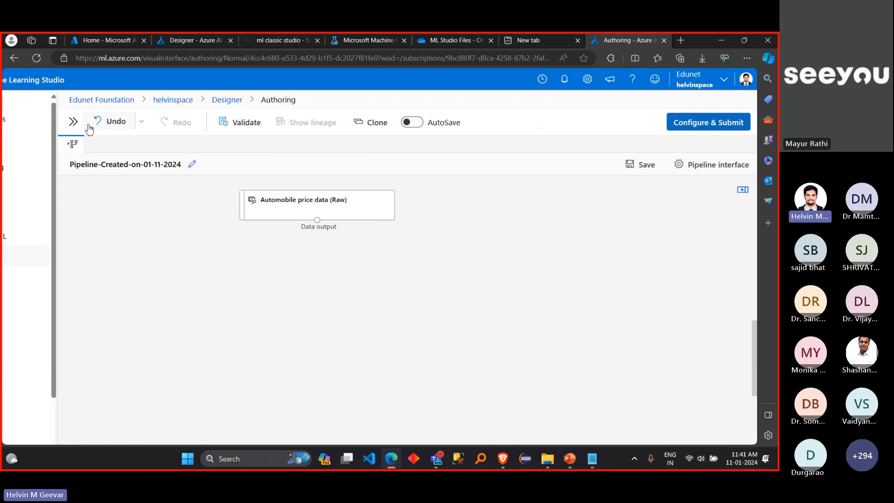
{"action": "left_click", "coordinate": [74, 122]}
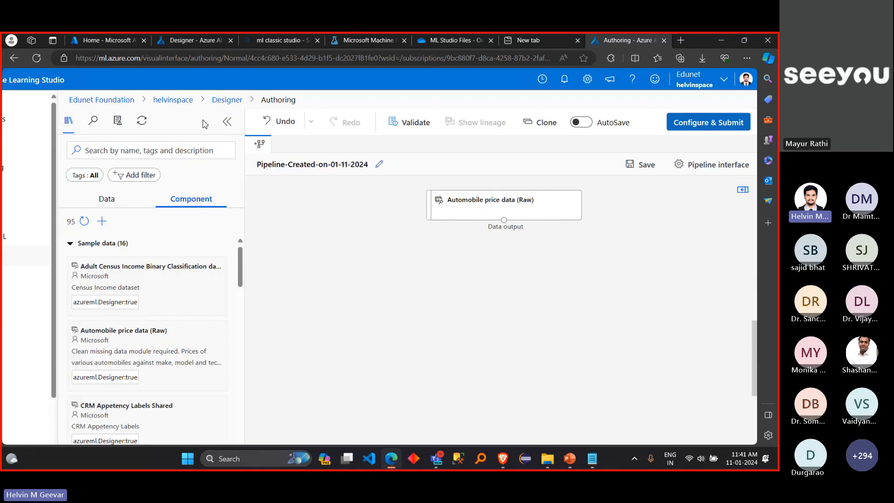
{"action": "left_click", "coordinate": [227, 124]}
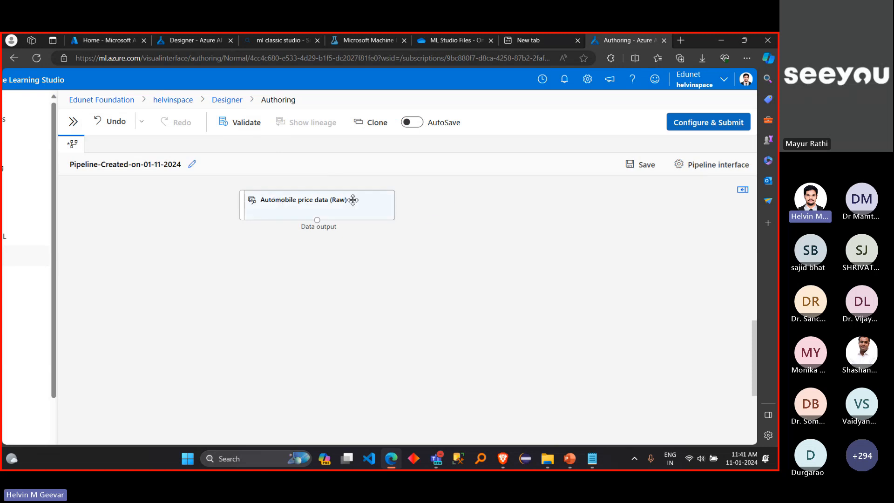
Step: Move the Automobile price data (Raw) node to the upper middle of the widened canvas
{"action": "left_click_drag", "start_coordinate": [353, 200], "coordinate": [444, 194]}
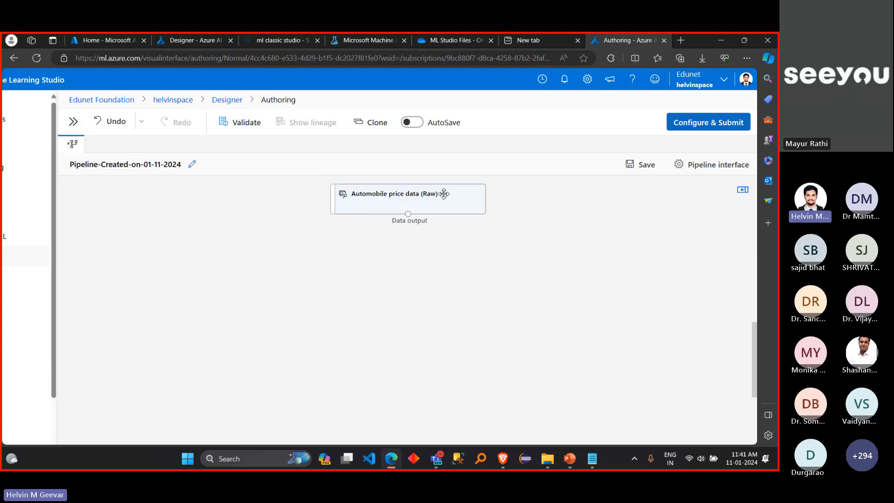
{"action": "left_click", "coordinate": [416, 200]}
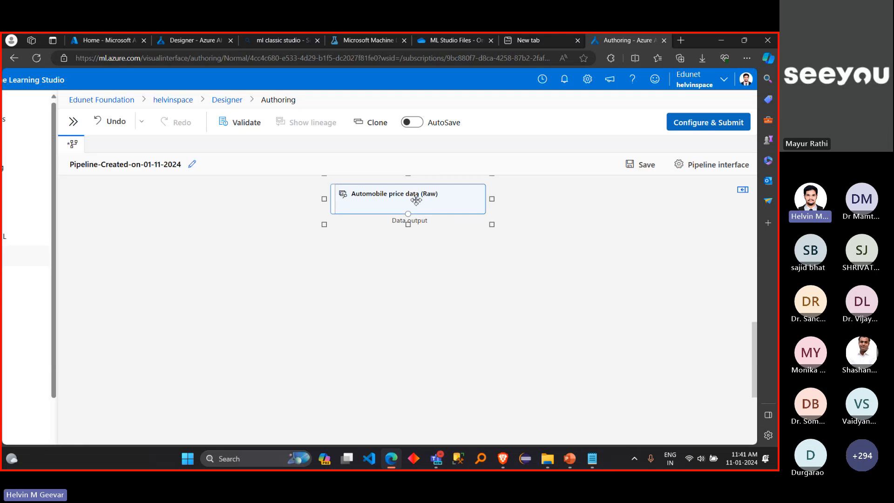
{"action": "left_click_drag", "start_coordinate": [416, 201], "coordinate": [415, 211]}
Step: Preview the data of the Automobile price data (Raw) node, check its row and column counts, and close the preview
{"action": "right_click", "coordinate": [415, 211]}
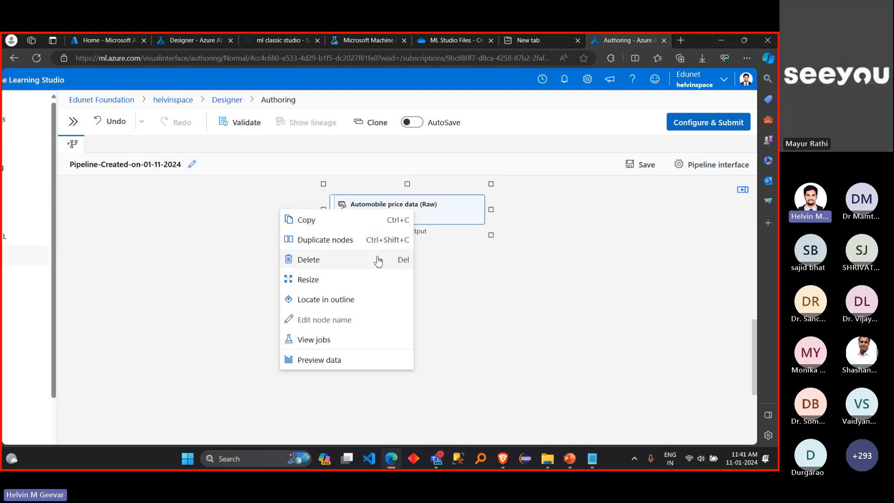
{"action": "left_click", "coordinate": [358, 365]}
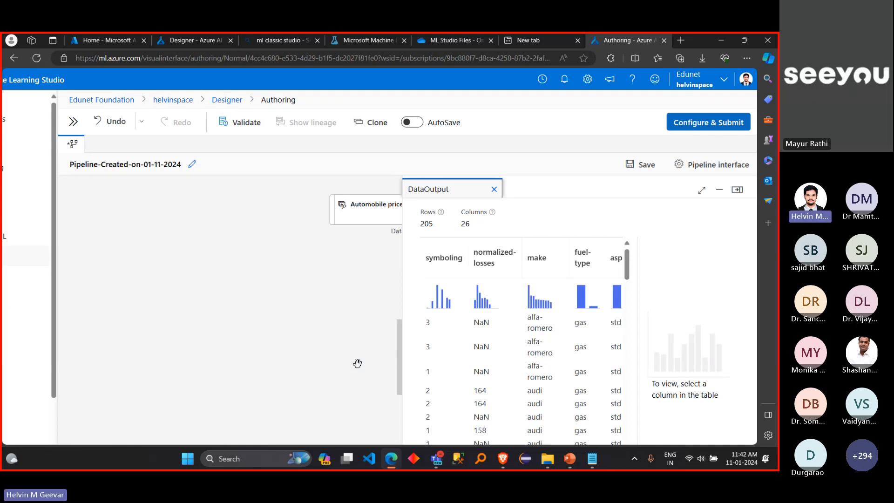
{"action": "double_click", "coordinate": [424, 225]}
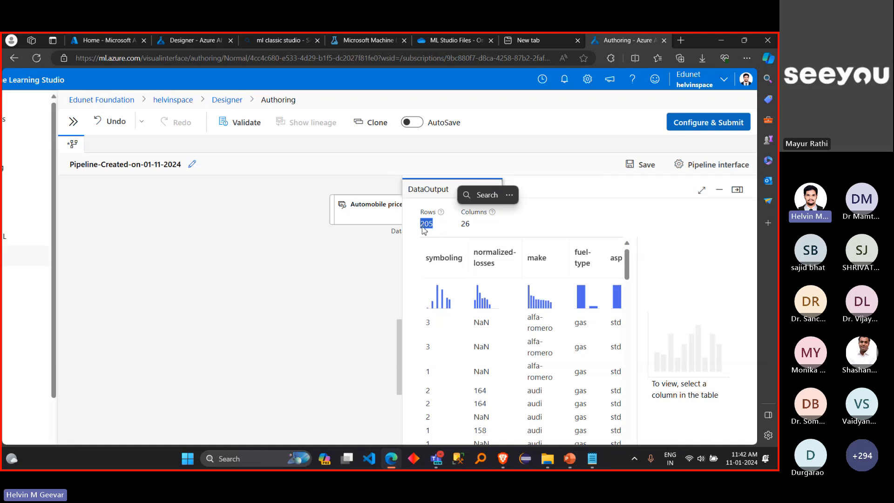
{"action": "double_click", "coordinate": [464, 224]}
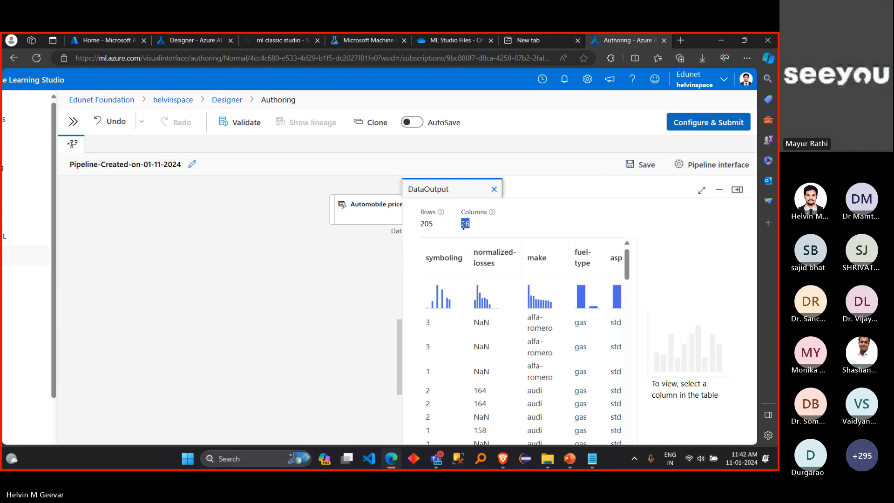
{"action": "double_click", "coordinate": [464, 226]}
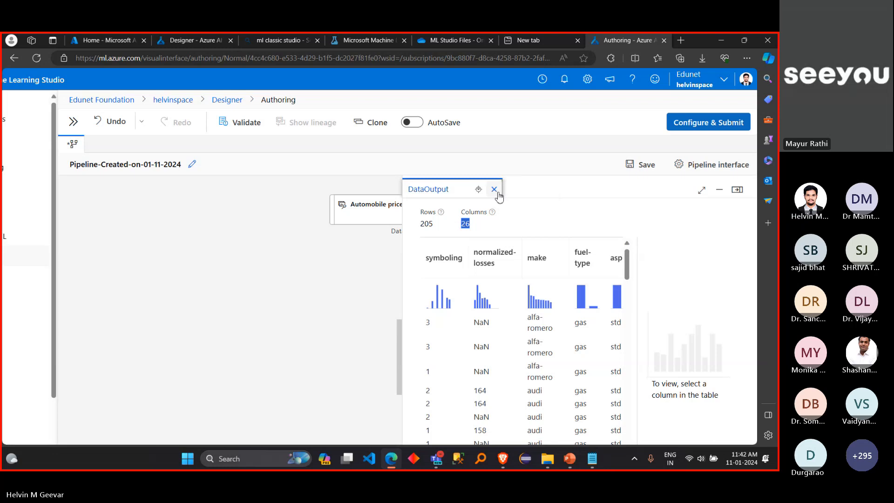
{"action": "left_click", "coordinate": [494, 189]}
Step: Add a second Automobile price data (Raw) node from the reopened asset library and delete it again
{"action": "left_click", "coordinate": [73, 87]}
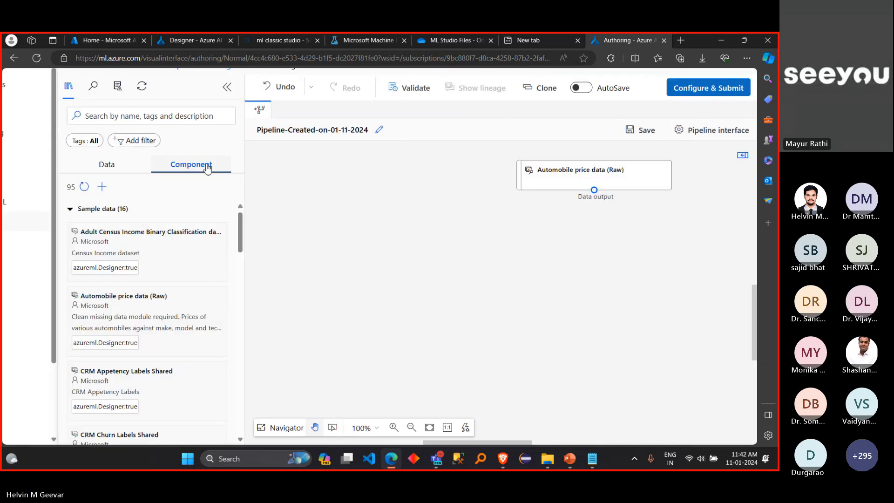
{"action": "left_click_drag", "start_coordinate": [140, 303], "coordinate": [398, 179]}
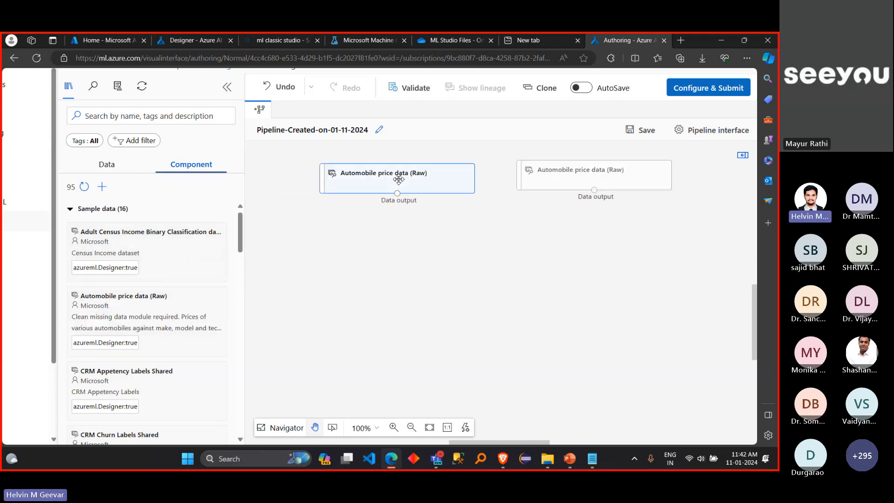
{"action": "left_click", "coordinate": [449, 185]}
{"action": "key", "text": "Delete"}
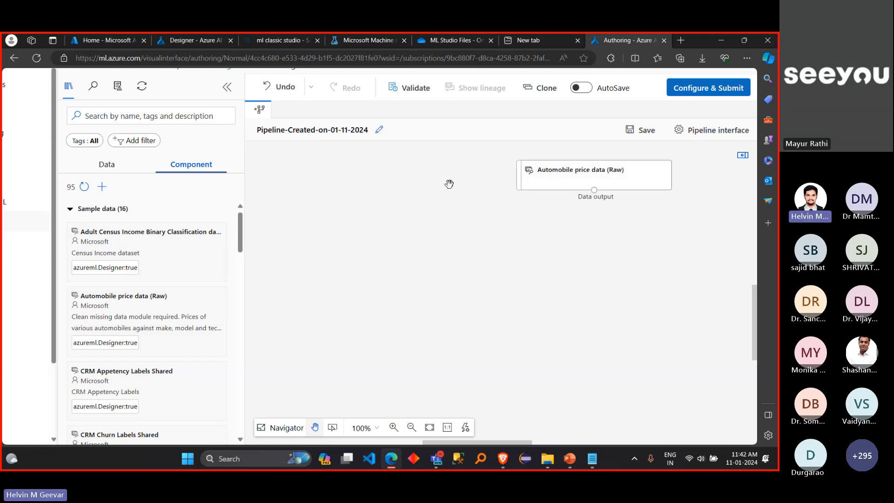
Step: Recentre the remaining dataset node and preview its data again, examining the normalized-losses column statistics with only one preview left open
{"action": "left_click_drag", "start_coordinate": [538, 168], "coordinate": [461, 169]}
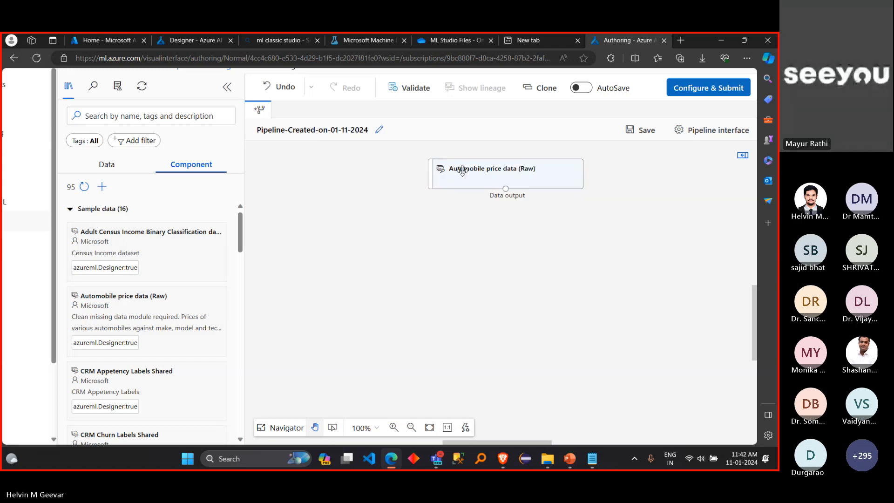
{"action": "right_click", "coordinate": [463, 170]}
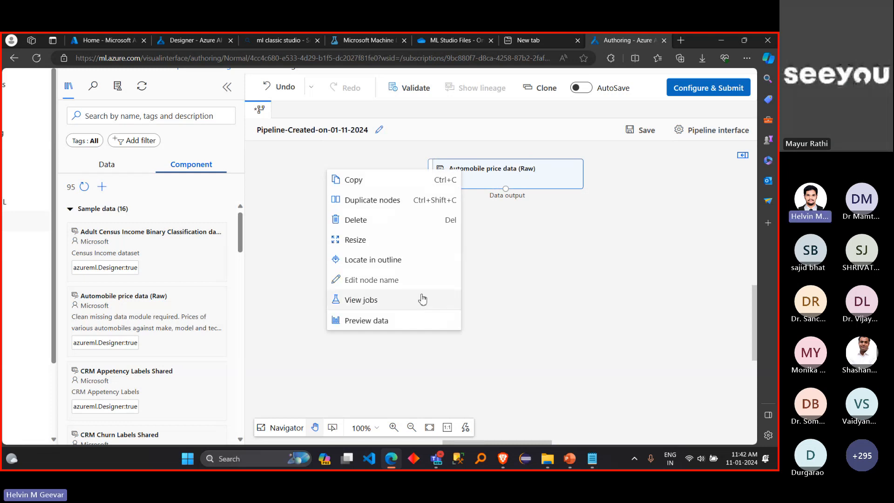
{"action": "left_click", "coordinate": [410, 322]}
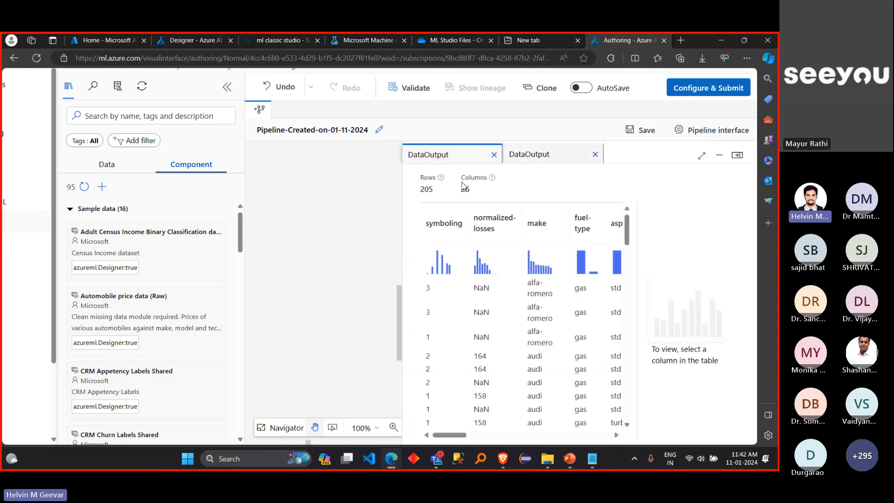
{"action": "left_click", "coordinate": [490, 368]}
{"action": "left_click_drag", "start_coordinate": [455, 435], "coordinate": [434, 414]}
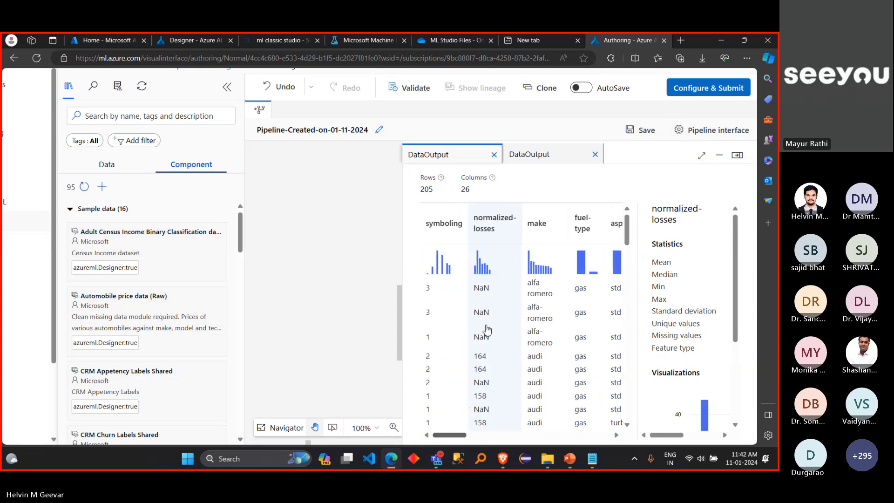
{"action": "left_click", "coordinate": [594, 154]}
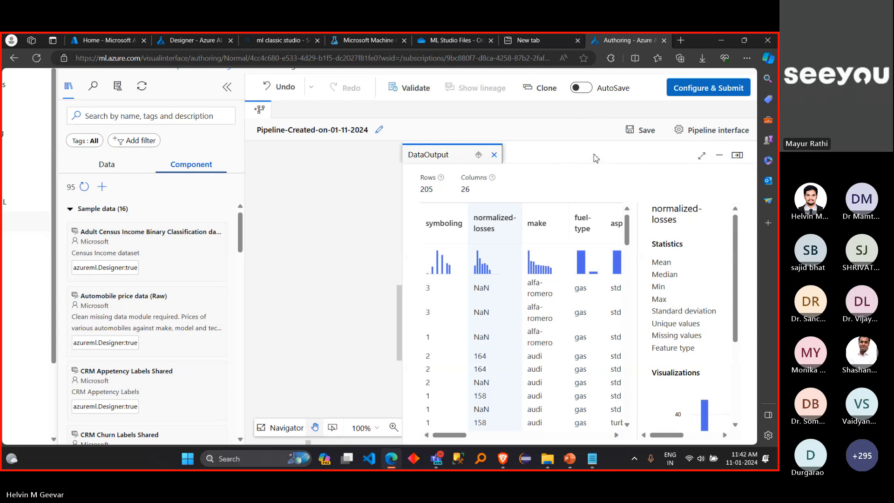
Step: Maximize the data preview and examine the make column's missing values and frequency chart, checking the toyota bar
{"action": "left_click", "coordinate": [701, 157]}
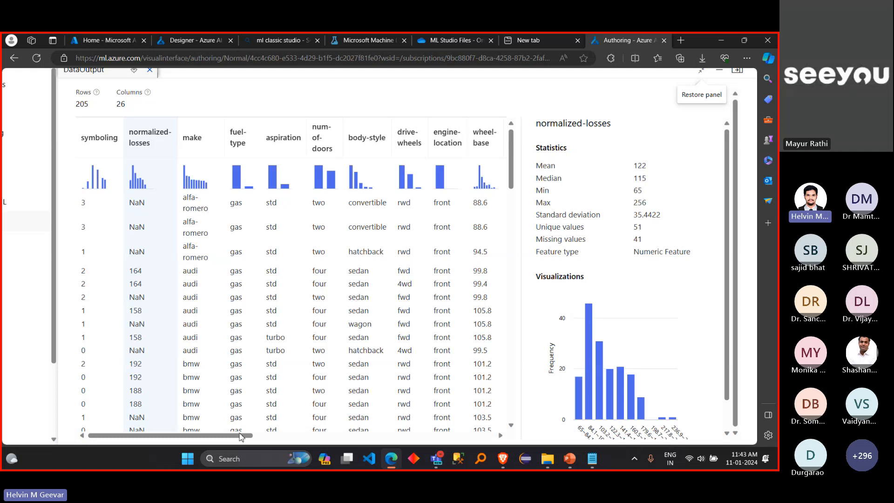
{"action": "left_click_drag", "start_coordinate": [243, 437], "coordinate": [271, 437]}
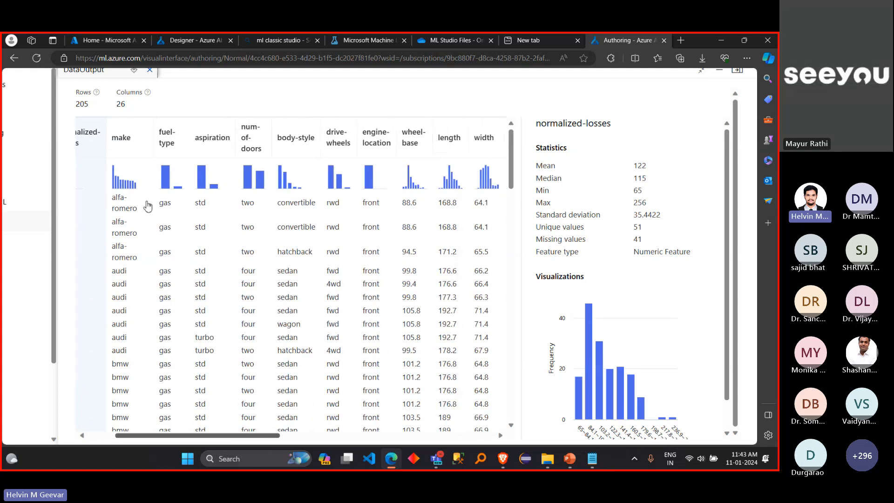
{"action": "left_click", "coordinate": [134, 152]}
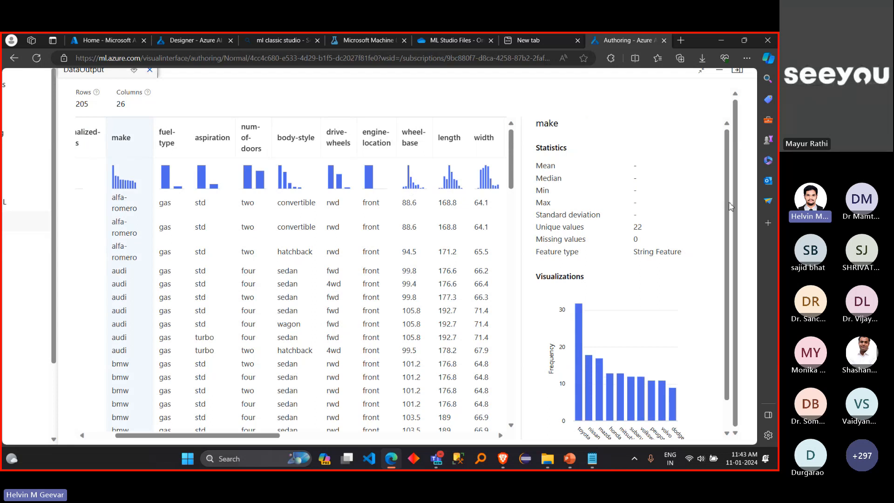
{"action": "scroll", "coordinate": [731, 209], "scroll_direction": "down", "scroll_amount": 2}
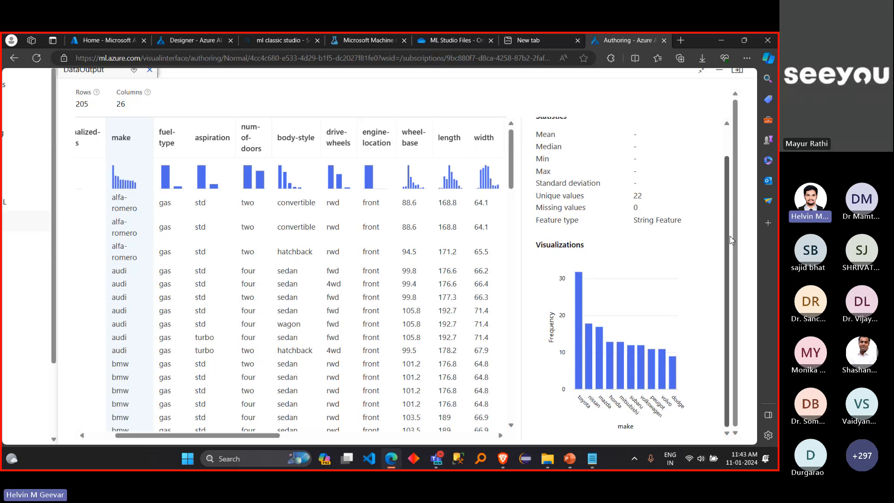
{"action": "mouse_move", "coordinate": [645, 202]}
{"action": "left_mouse_down"}
{"action": "mouse_move", "coordinate": [633, 201]}
{"action": "mouse_move", "coordinate": [635, 208]}
{"action": "left_mouse_up"}
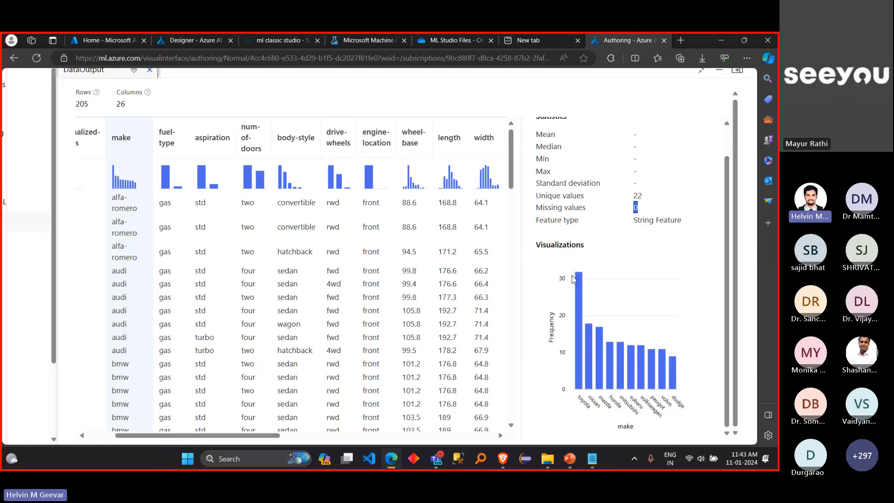
{"action": "mouse_move", "coordinate": [579, 277]}
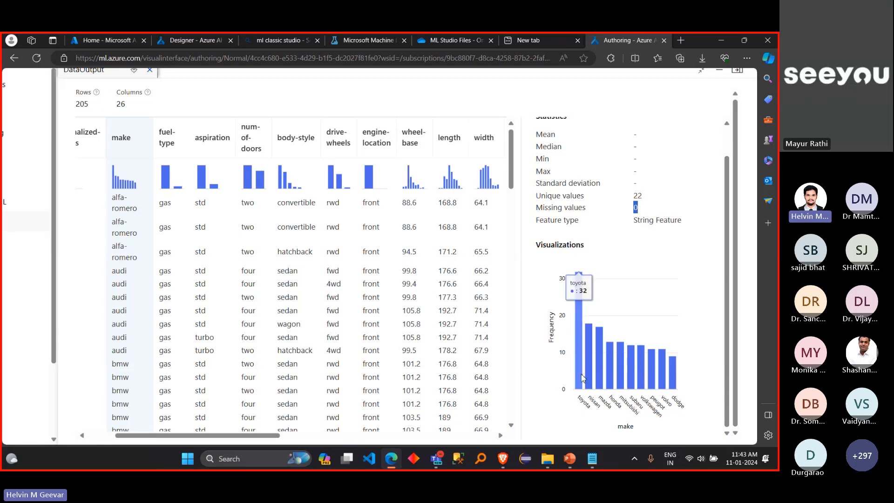
{"action": "mouse_move", "coordinate": [582, 383]}
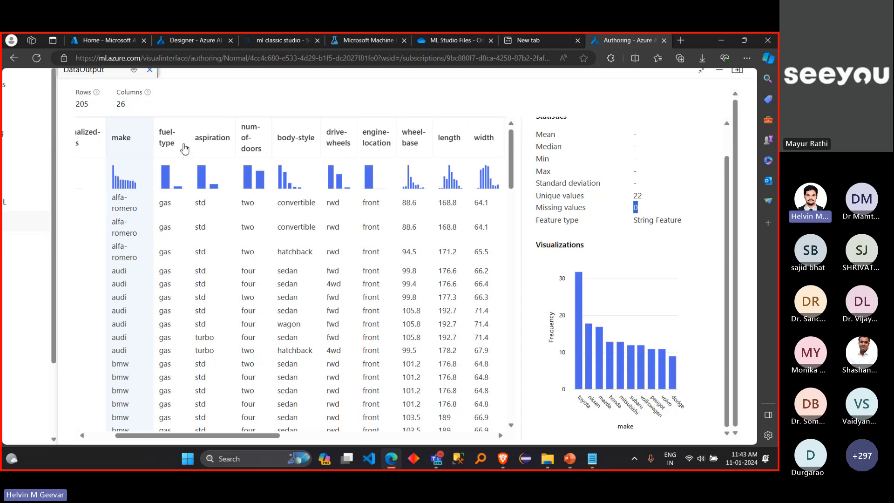
Step: Examine the value distributions of the fuel-type, body-style and drive-wheels columns in their frequency charts
{"action": "left_click", "coordinate": [173, 147]}
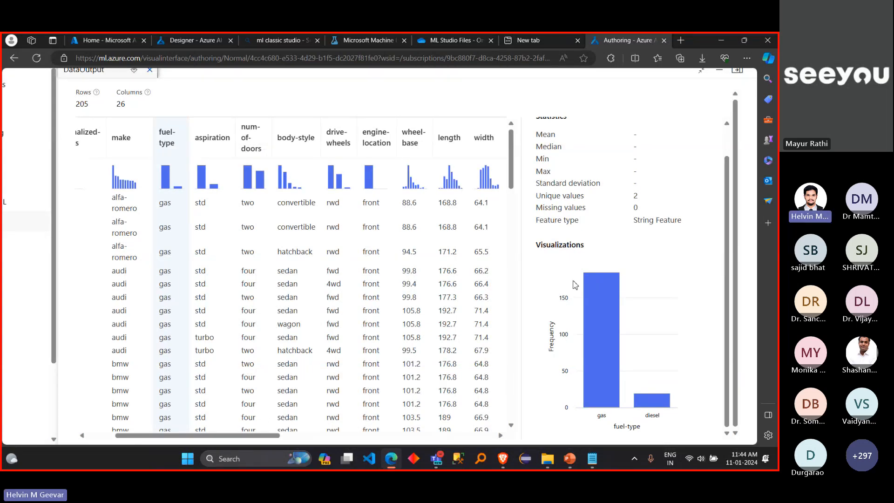
{"action": "mouse_move", "coordinate": [604, 293]}
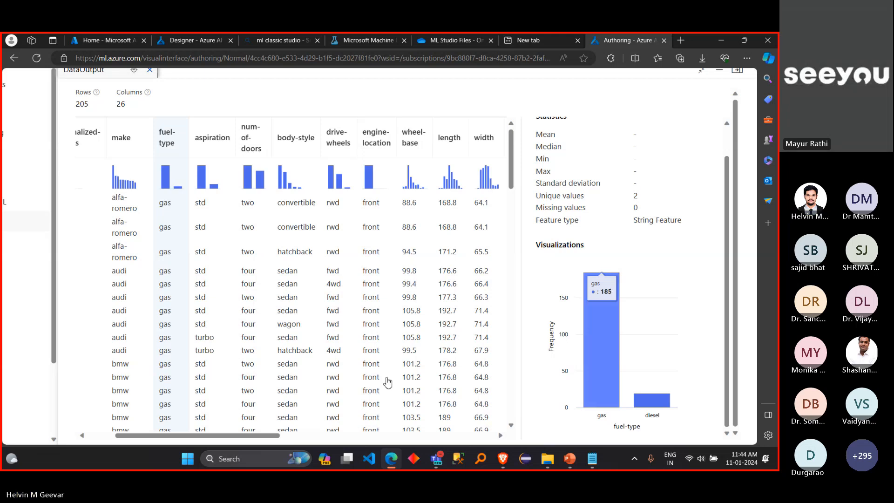
{"action": "left_click", "coordinate": [301, 159]}
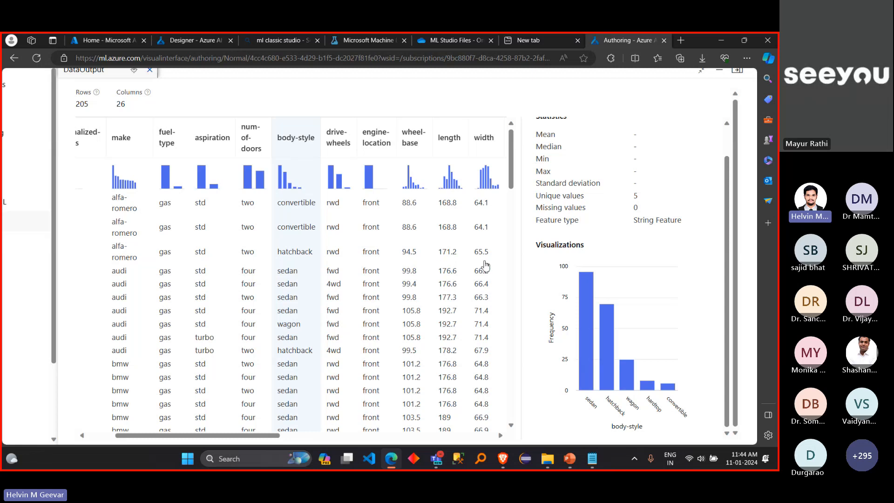
{"action": "mouse_move", "coordinate": [592, 326]}
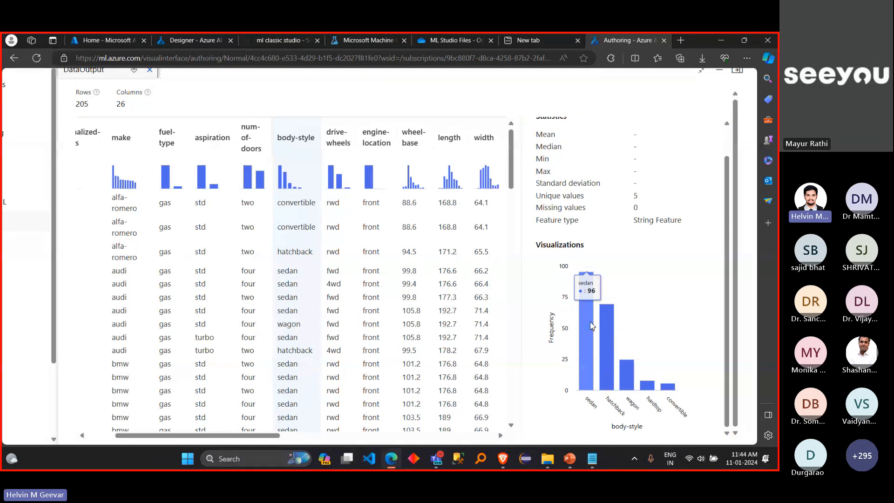
{"action": "left_click", "coordinate": [343, 140]}
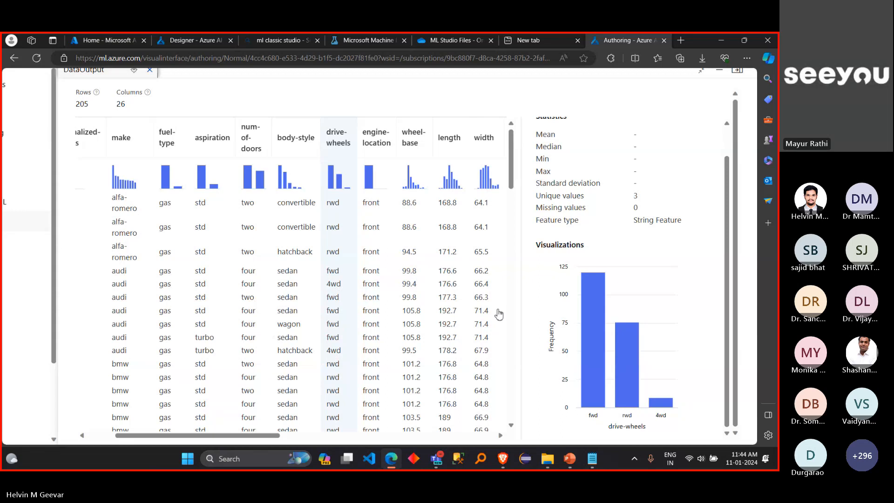
{"action": "mouse_move", "coordinate": [663, 409]}
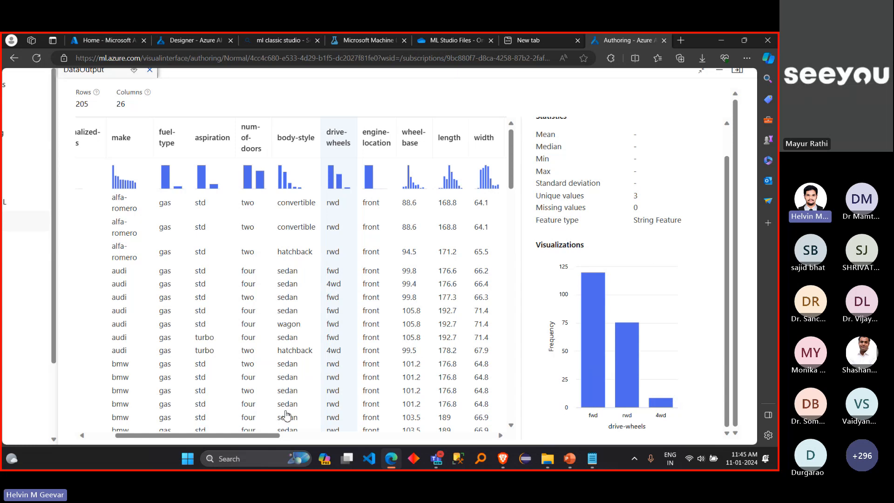
Step: Examine the wheel-base column's statistics, then restore the preview panel and maximize it again
{"action": "left_click_drag", "start_coordinate": [259, 436], "coordinate": [299, 437]}
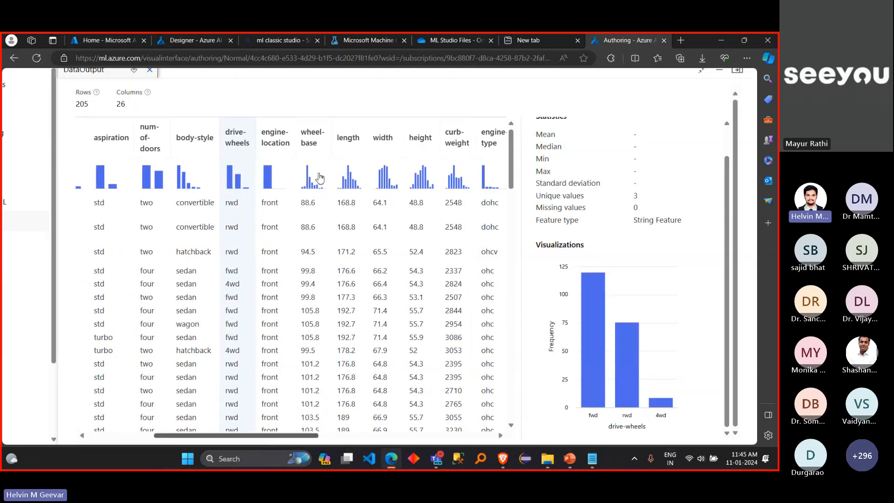
{"action": "left_click", "coordinate": [318, 147]}
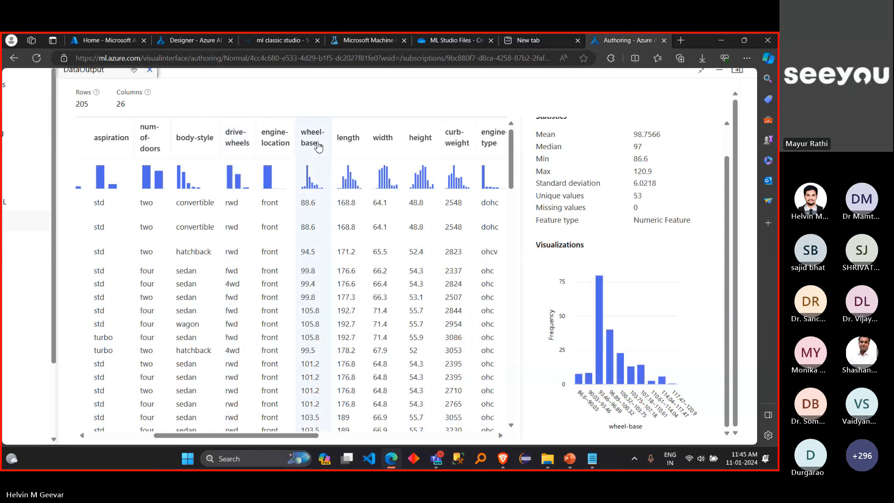
{"action": "scroll", "coordinate": [601, 160], "scroll_direction": "up", "scroll_amount": 1}
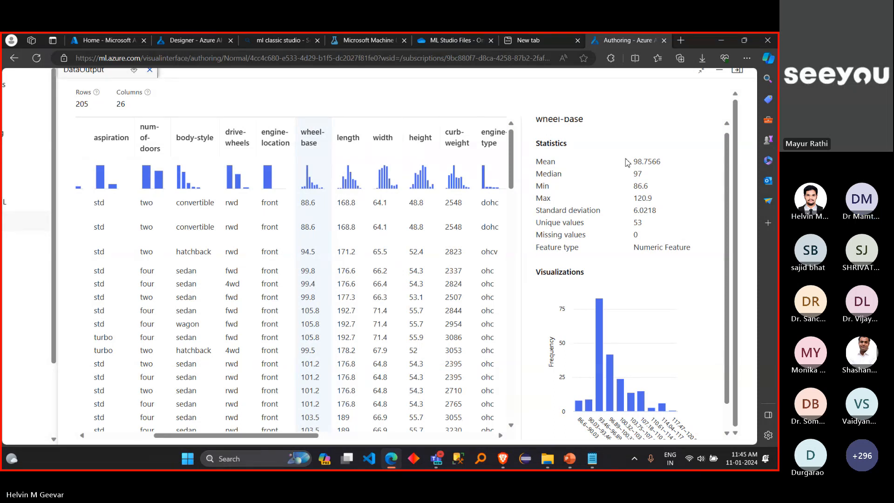
{"action": "scroll", "coordinate": [628, 163], "scroll_direction": "up", "scroll_amount": 1}
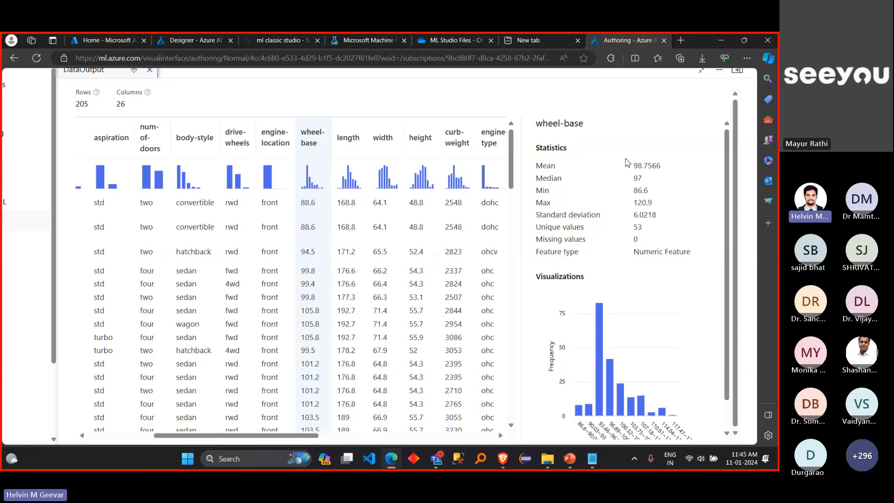
{"action": "left_click", "coordinate": [702, 72]}
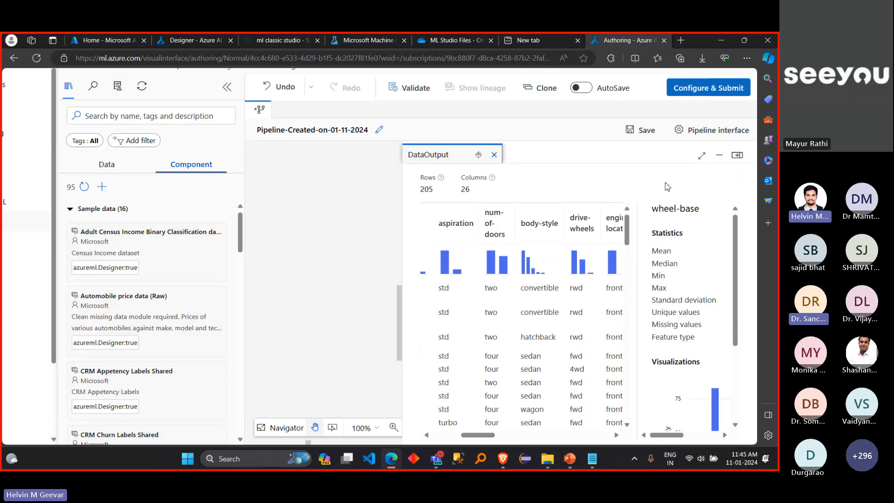
{"action": "left_click", "coordinate": [702, 155]}
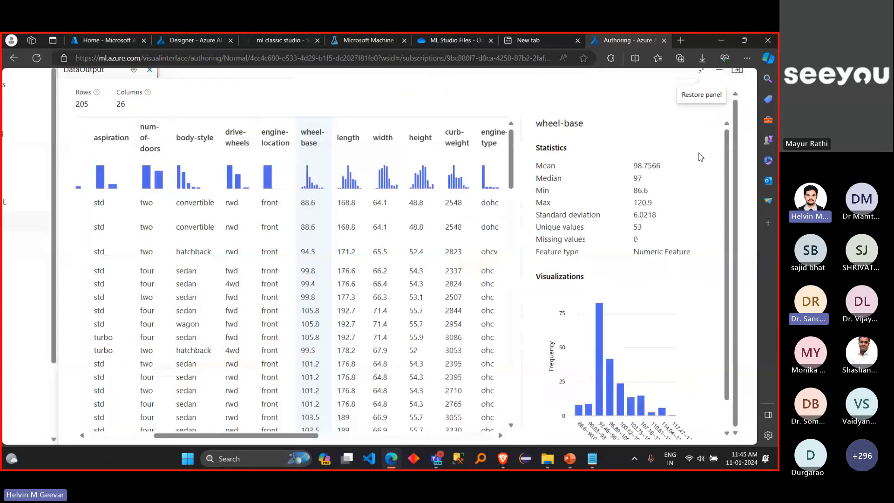
Step: Compare the statistics of the length, symboling and normalized-losses columns, ending on symboling
{"action": "left_click", "coordinate": [362, 139]}
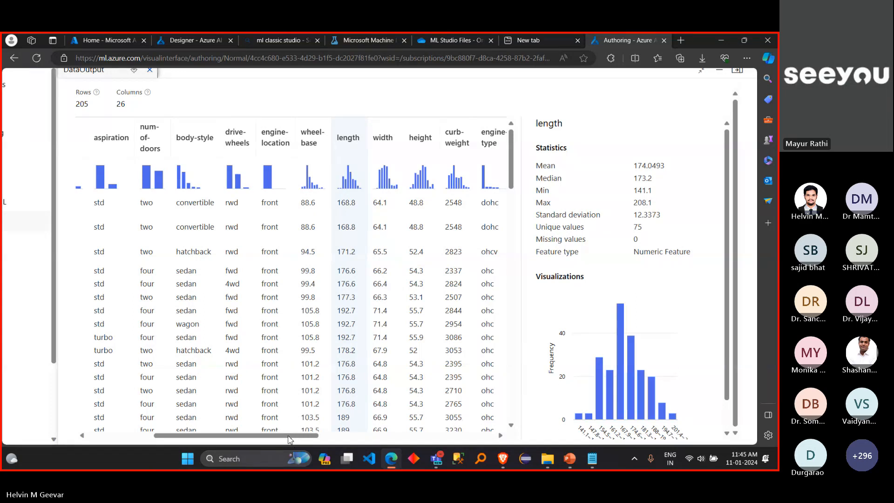
{"action": "left_click_drag", "start_coordinate": [291, 436], "coordinate": [195, 434]}
{"action": "left_click", "coordinate": [85, 257]}
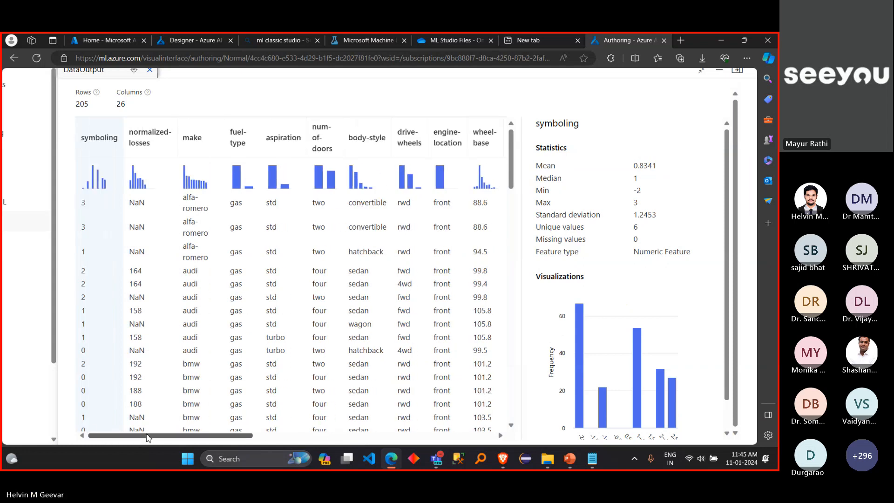
{"action": "mouse_move", "coordinate": [148, 438]}
{"action": "left_mouse_down"}
{"action": "mouse_move", "coordinate": [389, 446]}
{"action": "mouse_move", "coordinate": [149, 439]}
{"action": "left_mouse_up"}
{"action": "left_click", "coordinate": [134, 266]}
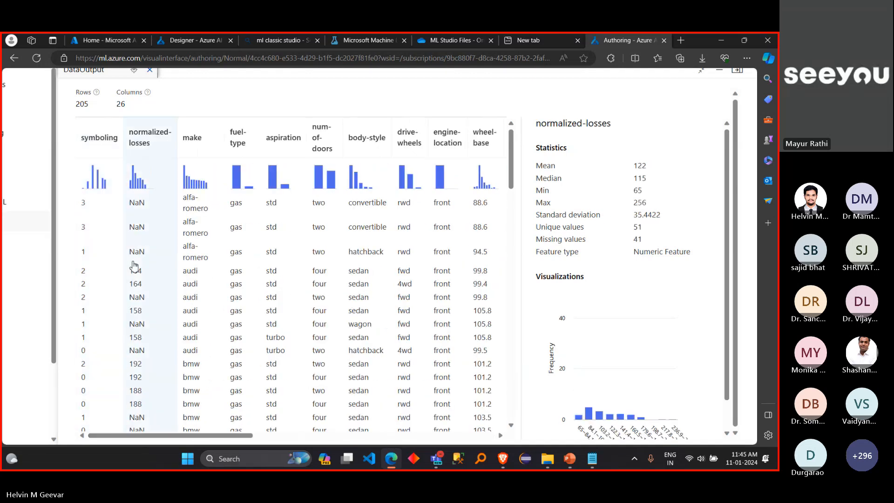
{"action": "left_click", "coordinate": [101, 260]}
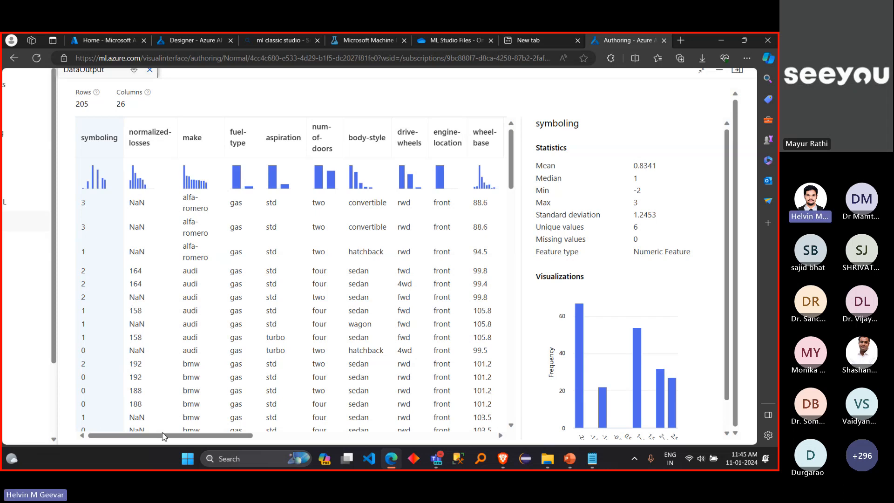
Step: Return to the wheel-base column and highlight its mean in the statistics
{"action": "mouse_move", "coordinate": [166, 438]}
{"action": "left_mouse_down"}
{"action": "mouse_move", "coordinate": [247, 426]}
{"action": "mouse_move", "coordinate": [348, 435]}
{"action": "mouse_move", "coordinate": [301, 429]}
{"action": "left_mouse_up"}
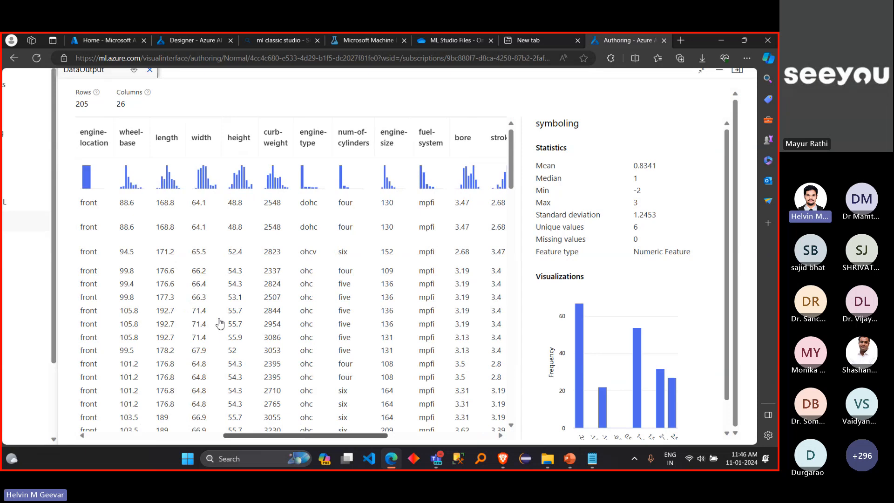
{"action": "left_click", "coordinate": [142, 149]}
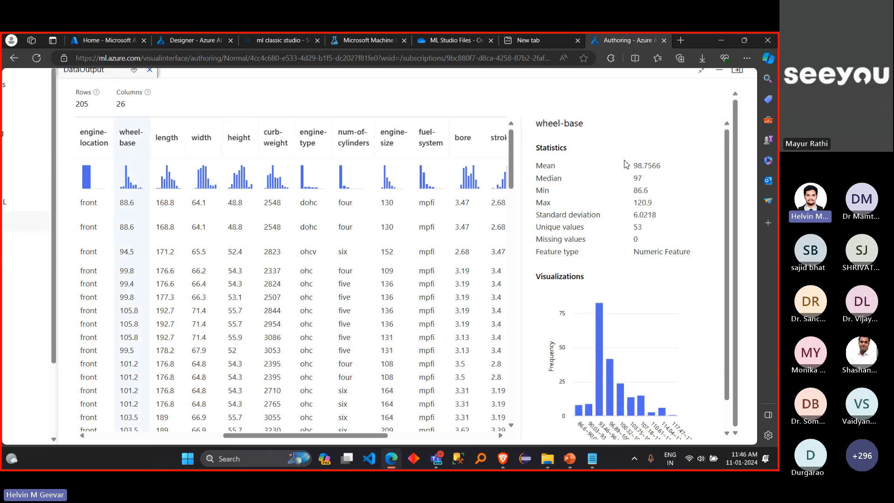
{"action": "left_click_drag", "start_coordinate": [633, 166], "coordinate": [658, 169]}
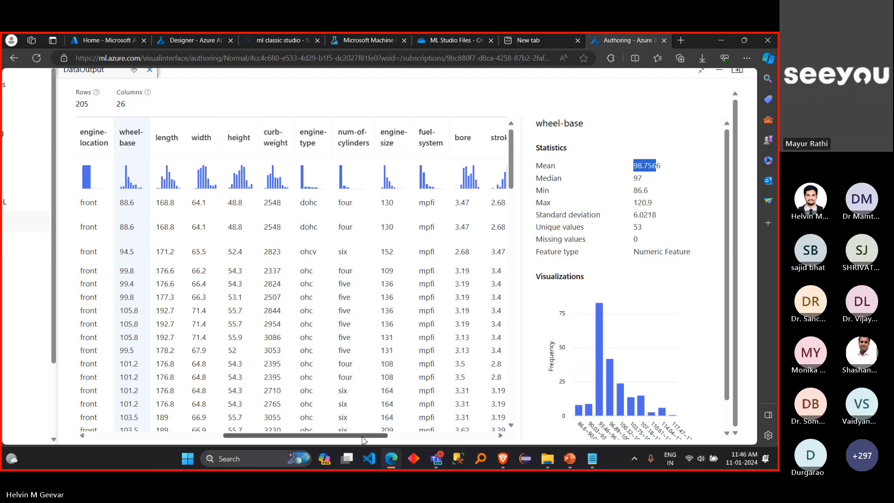
Step: Look through the remaining columns up to the last one and examine the price column's statistics
{"action": "left_click_drag", "start_coordinate": [364, 440], "coordinate": [429, 431]}
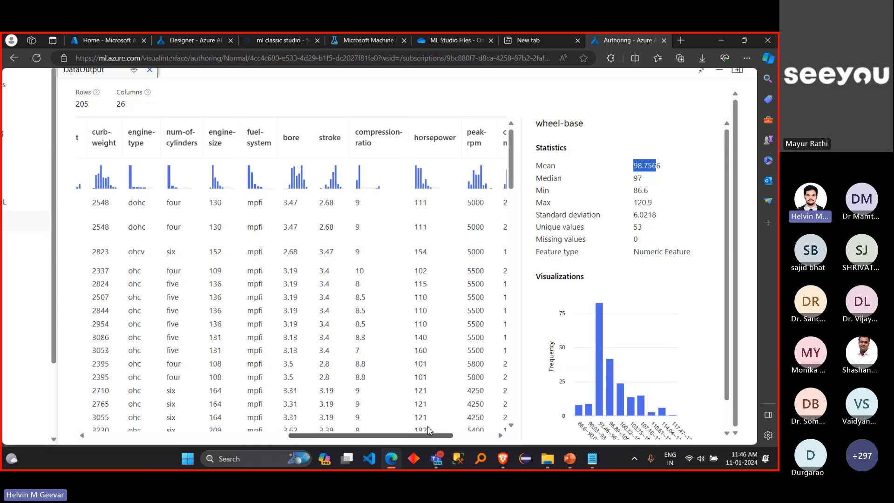
{"action": "left_click_drag", "start_coordinate": [429, 430], "coordinate": [476, 440]}
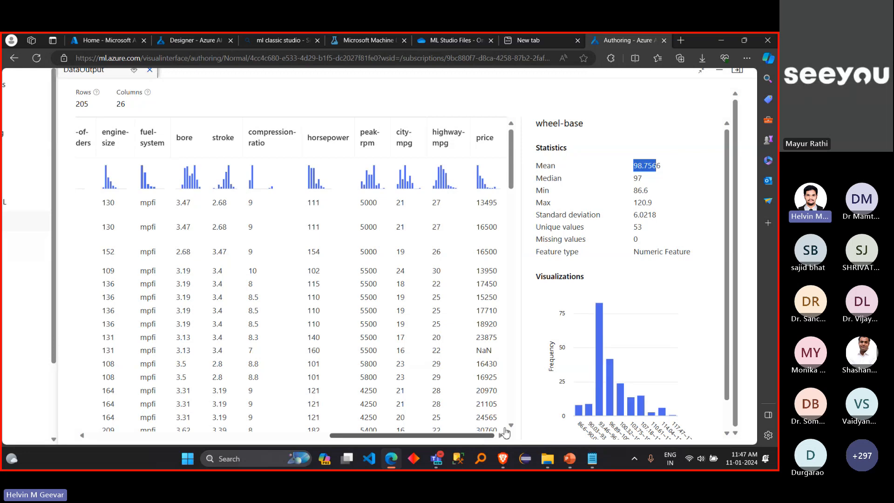
{"action": "left_click", "coordinate": [487, 142]}
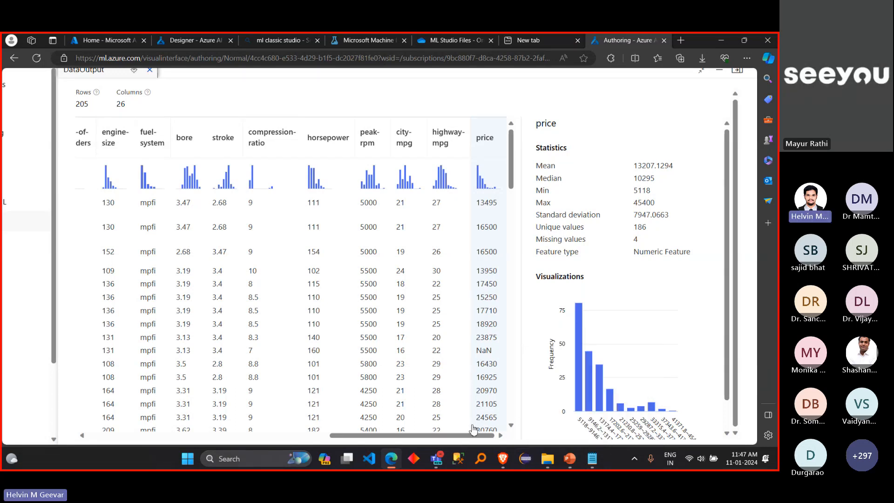
Step: Reselect the normalized-losses column and look through its rows for missing values, returning to the first rows
{"action": "left_click_drag", "start_coordinate": [444, 434], "coordinate": [203, 383]}
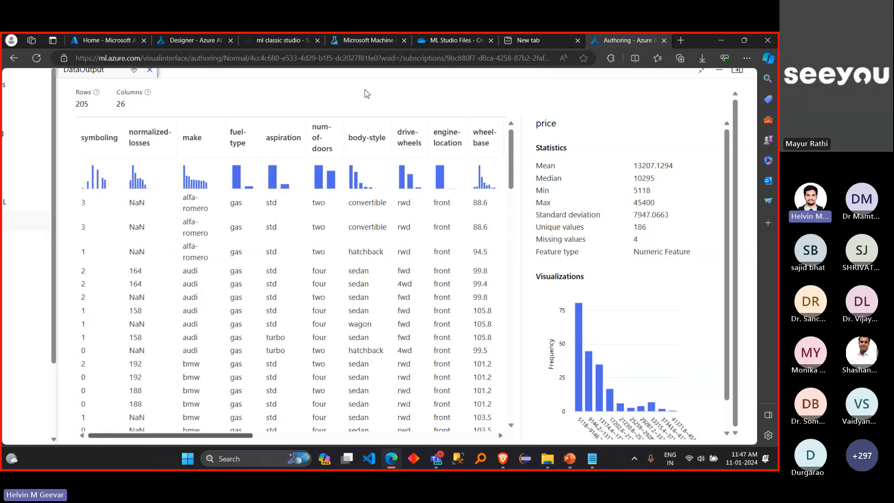
{"action": "scroll", "coordinate": [367, 94], "scroll_direction": "up", "scroll_amount": 1}
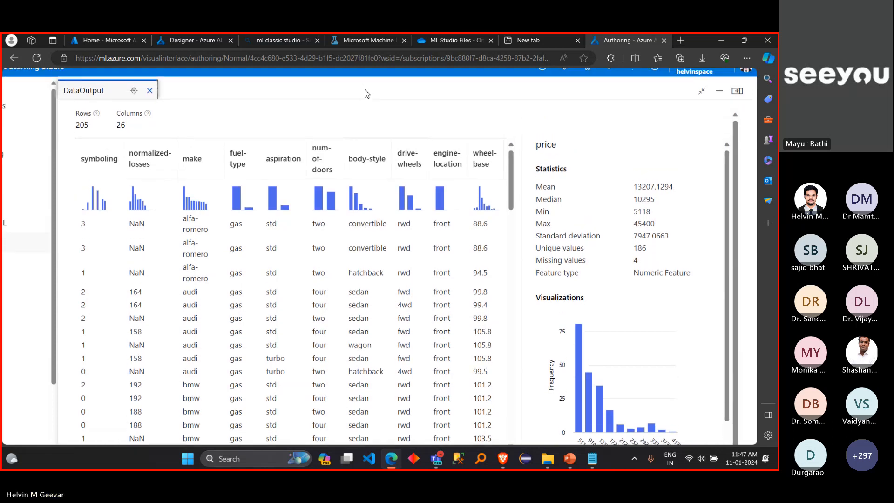
{"action": "left_click", "coordinate": [153, 171]}
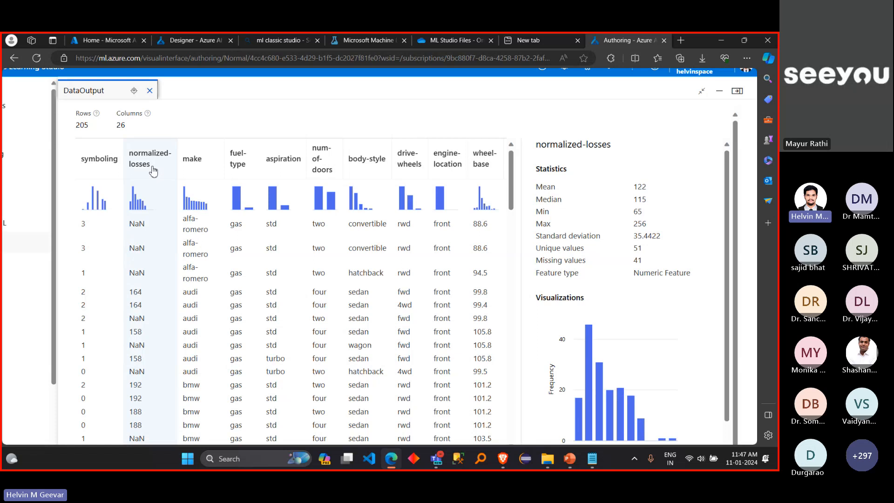
{"action": "scroll", "coordinate": [144, 297], "scroll_direction": "down", "scroll_amount": 1}
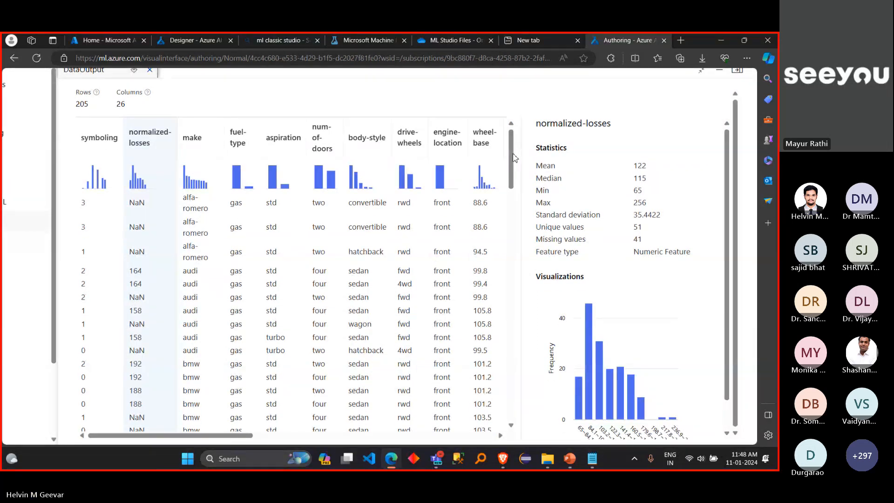
{"action": "left_click_drag", "start_coordinate": [512, 153], "coordinate": [517, 190]}
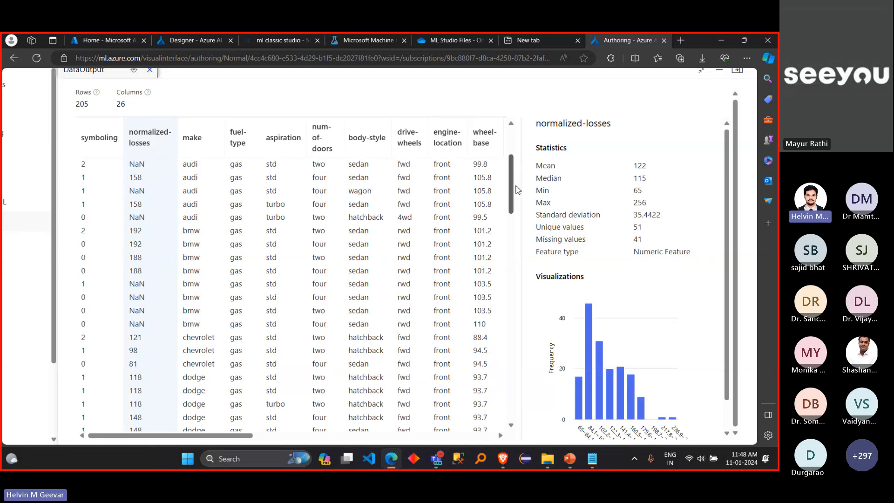
{"action": "left_click_drag", "start_coordinate": [517, 190], "coordinate": [525, 380]}
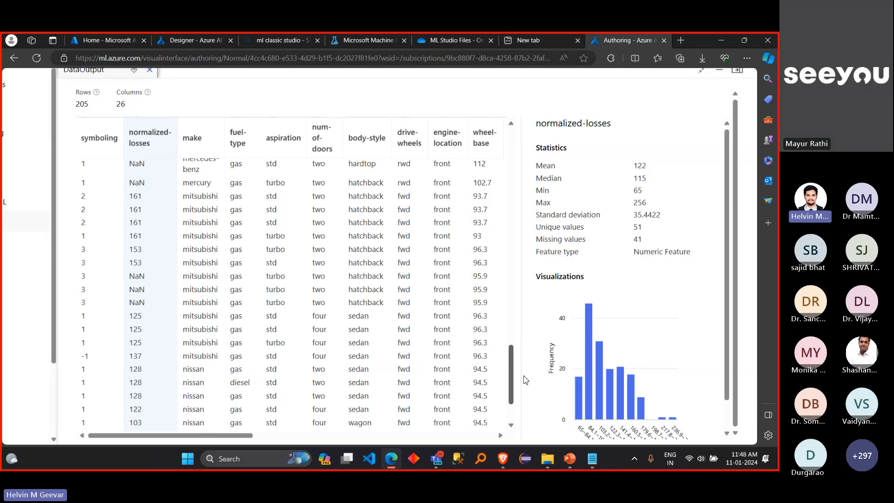
{"action": "left_click_drag", "start_coordinate": [523, 376], "coordinate": [493, 136]}
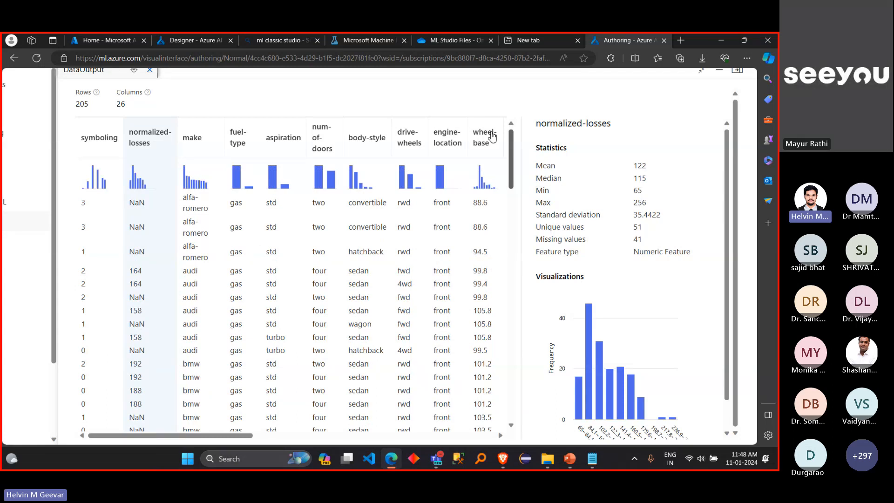
Step: Close the data output preview, search the components for "select" and view the details of Select Columns in Dataset
{"action": "scroll", "coordinate": [419, 114], "scroll_direction": "up", "scroll_amount": 1}
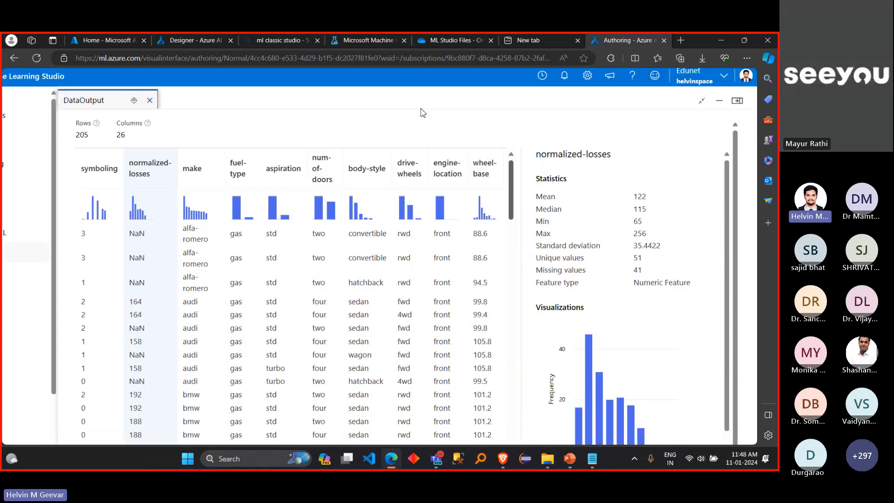
{"action": "left_click", "coordinate": [150, 103]}
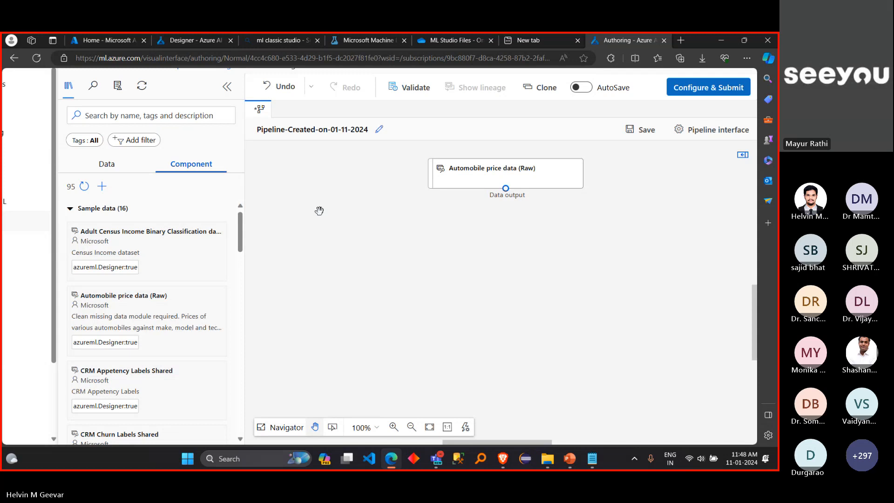
{"action": "left_click", "coordinate": [196, 119]}
{"action": "type", "text": "select"}
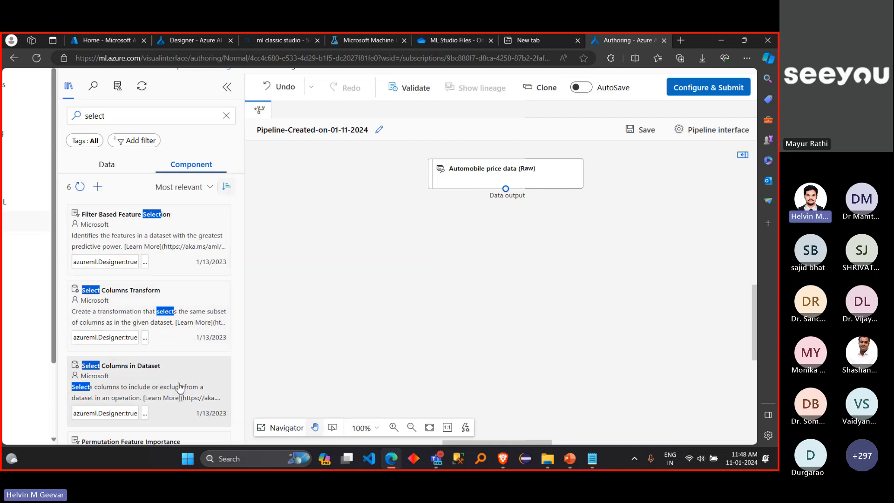
{"action": "mouse_move", "coordinate": [181, 386]}
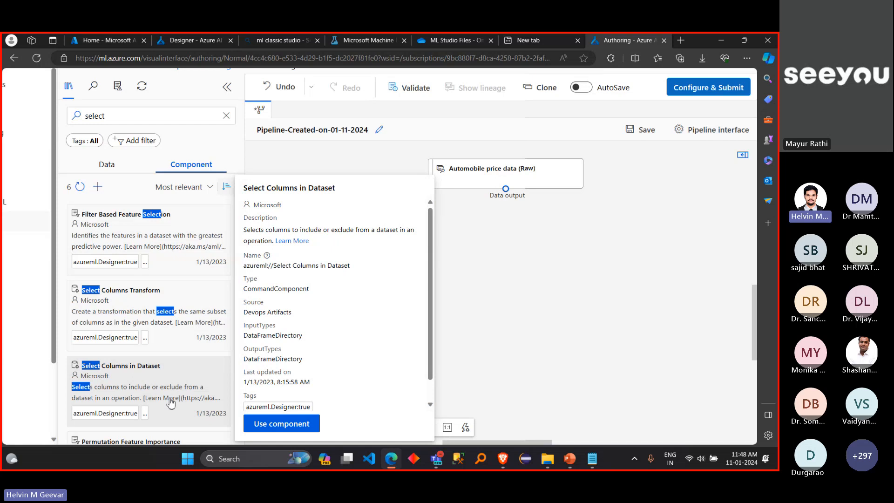
{"action": "scroll", "coordinate": [171, 404], "scroll_direction": "down", "scroll_amount": 2}
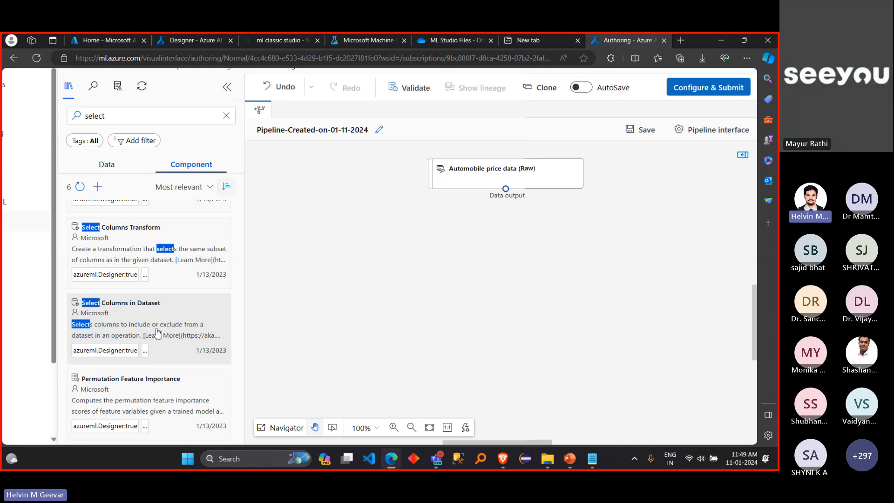
{"action": "left_click", "coordinate": [181, 322]}
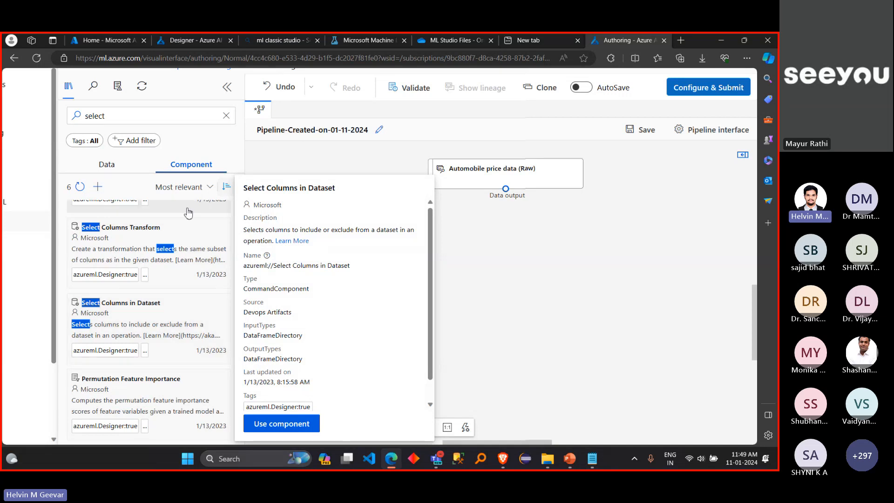
Step: Refine the component search to "select columns" and place Select Columns in Dataset below the Automobile price data (Raw) node
{"action": "left_click", "coordinate": [143, 122]}
{"action": "left_click", "coordinate": [141, 147]}
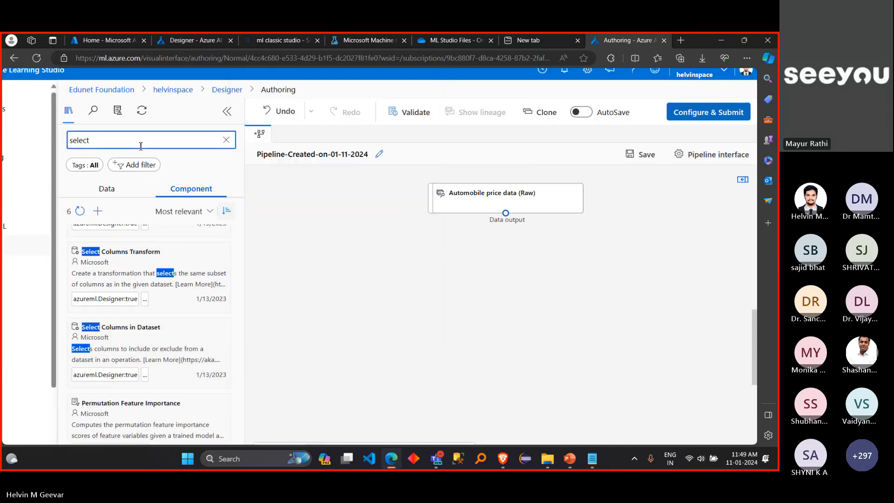
{"action": "double_click", "coordinate": [119, 143]}
{"action": "left_click", "coordinate": [119, 143]}
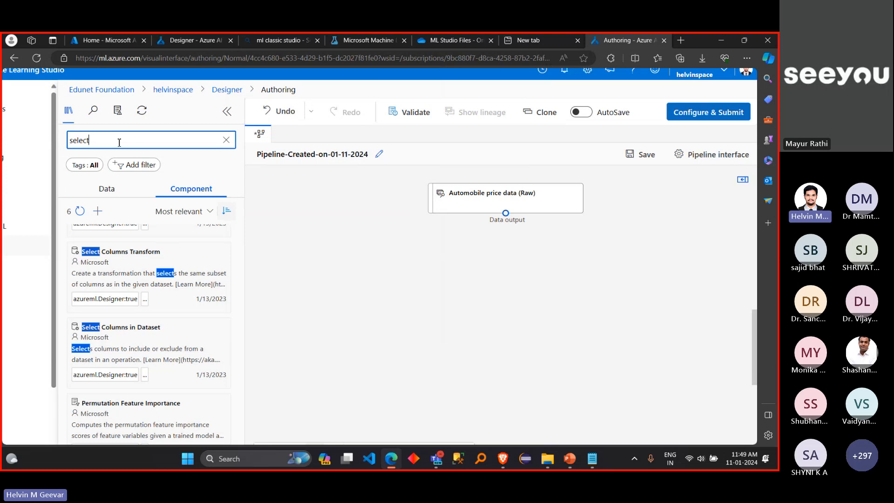
{"action": "type", "text": "column"}
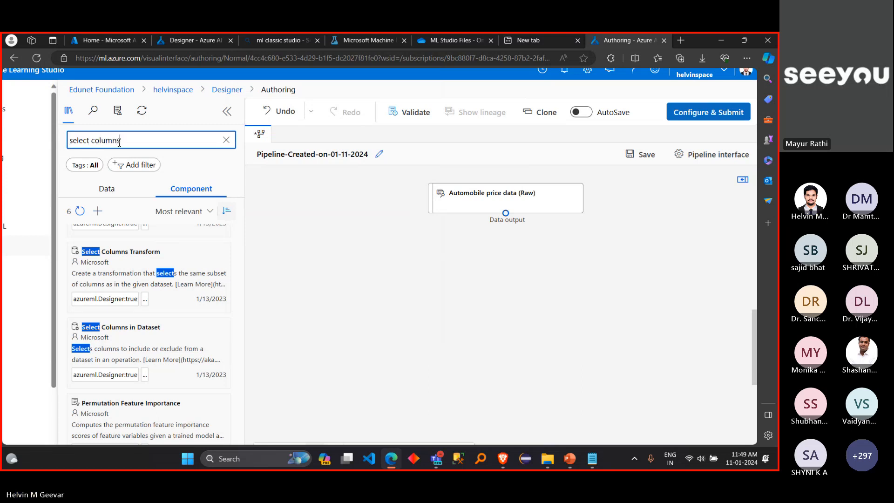
{"action": "type", "text": "s"}
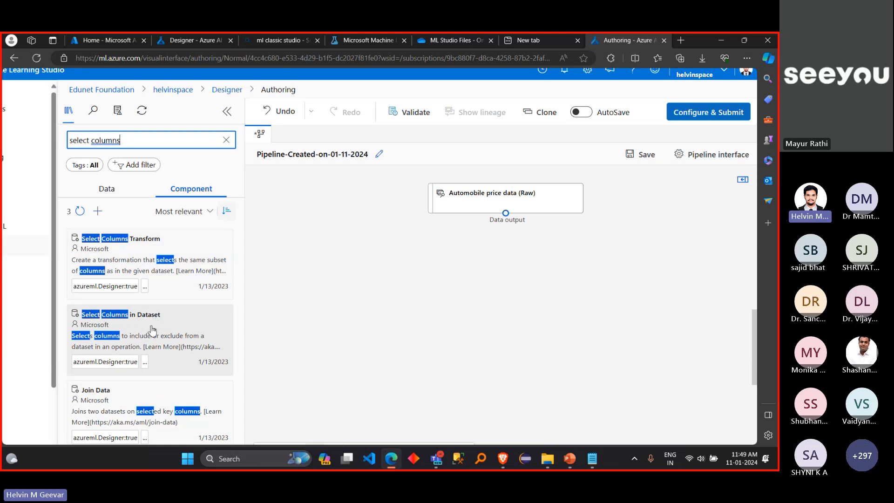
{"action": "left_click", "coordinate": [136, 330]}
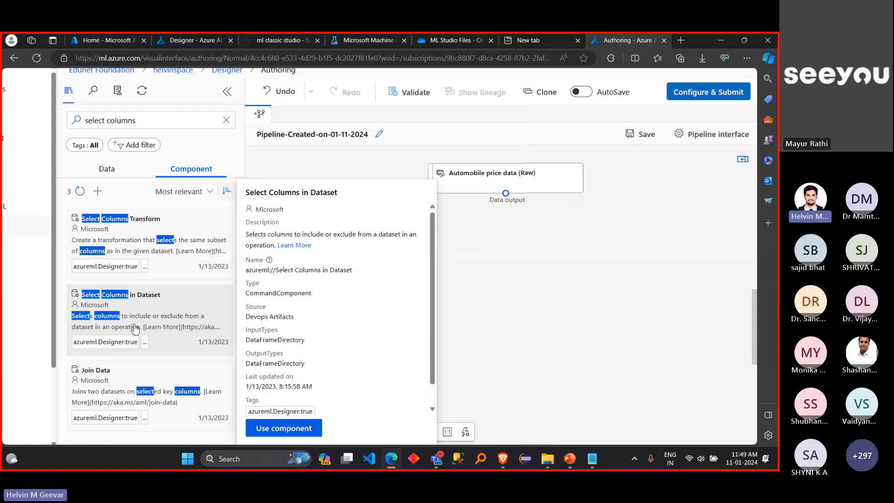
{"action": "left_click_drag", "start_coordinate": [135, 329], "coordinate": [511, 245]}
{"action": "left_click", "coordinate": [511, 246]}
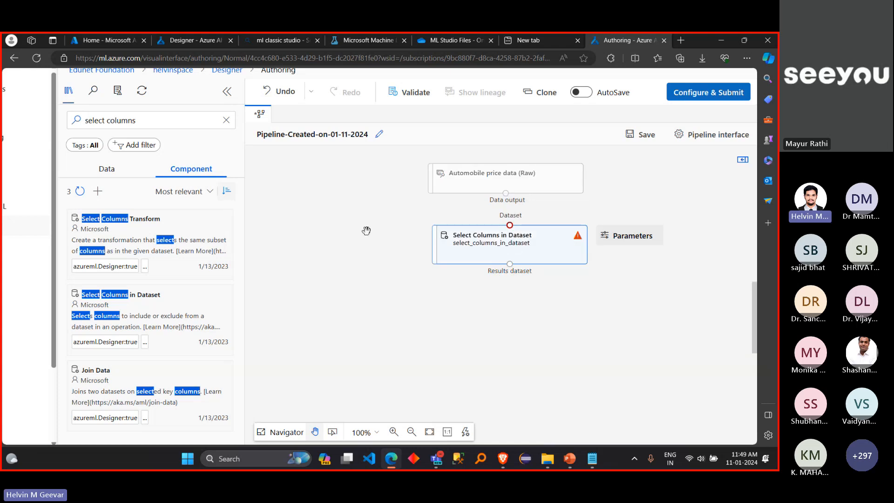
Step: Collapse and expand the asset library several times, ending with its component list open
{"action": "left_click", "coordinate": [227, 93]}
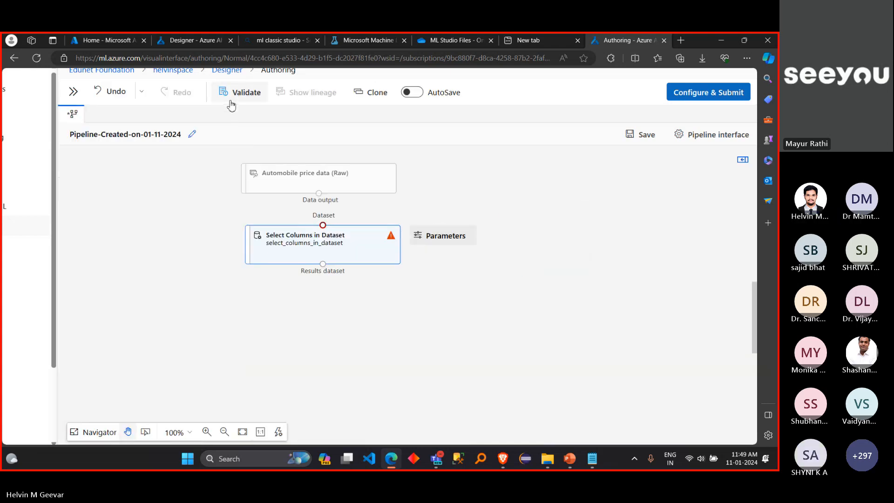
{"action": "left_click", "coordinate": [73, 91]}
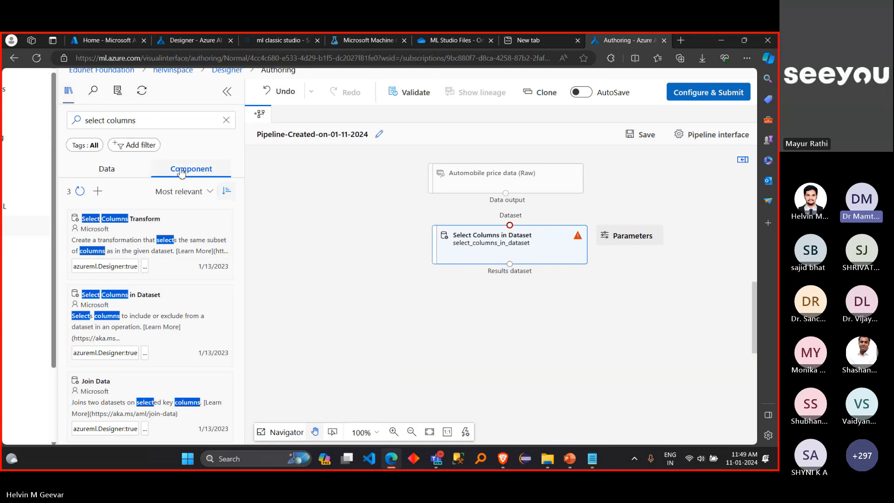
{"action": "left_click", "coordinate": [227, 92]}
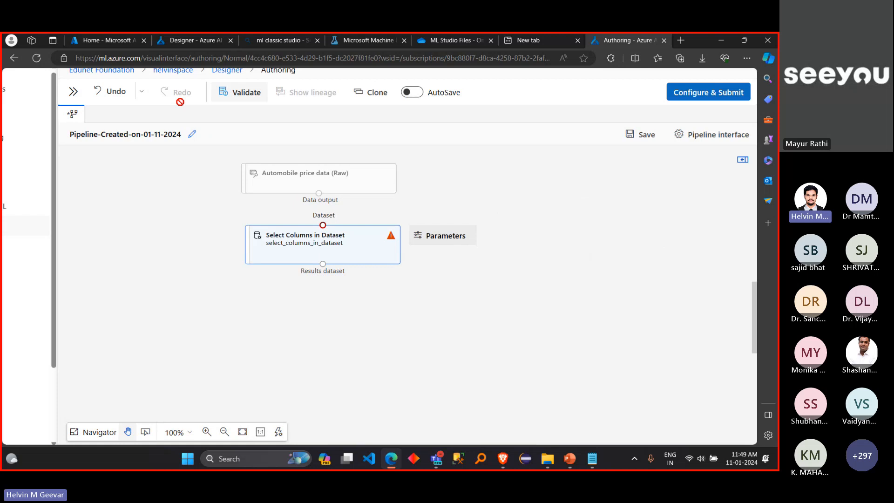
{"action": "left_click", "coordinate": [74, 95]}
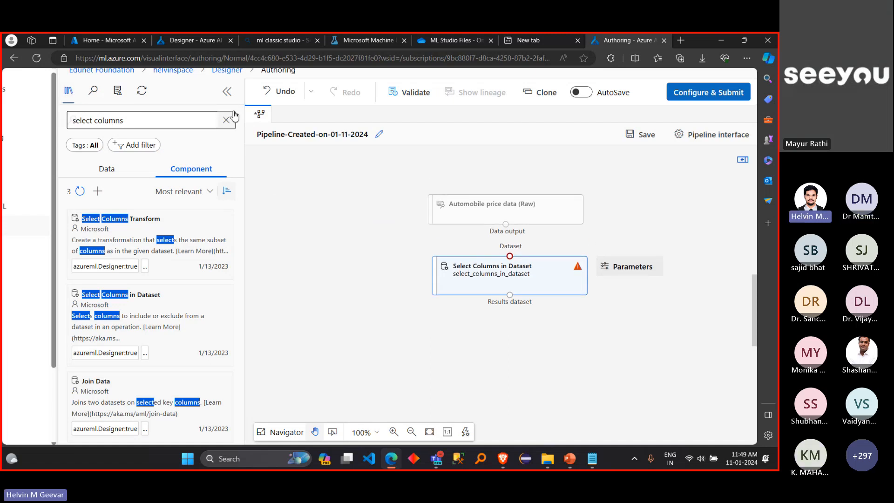
{"action": "left_click", "coordinate": [228, 96]}
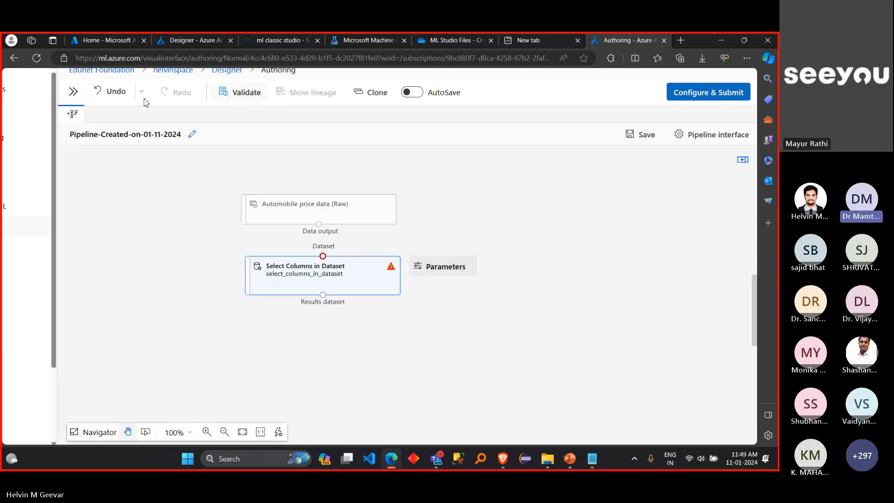
{"action": "left_click", "coordinate": [74, 95]}
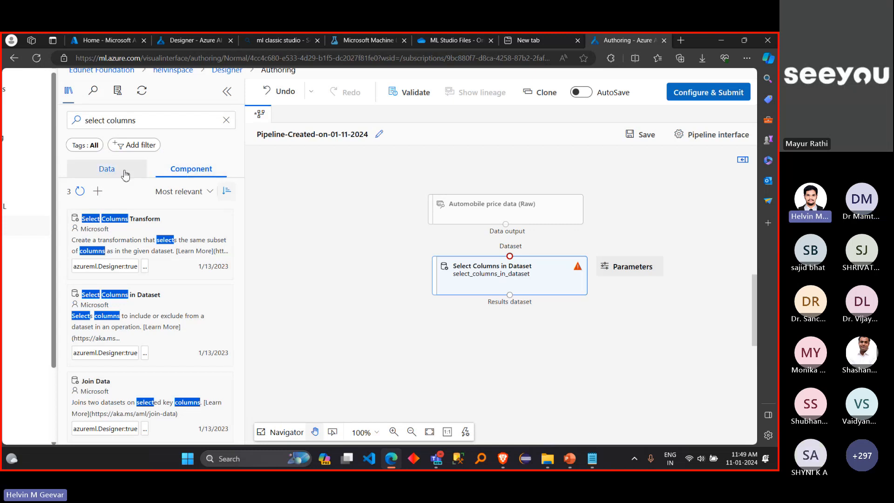
{"action": "left_click", "coordinate": [124, 172]}
{"action": "left_click", "coordinate": [172, 173]}
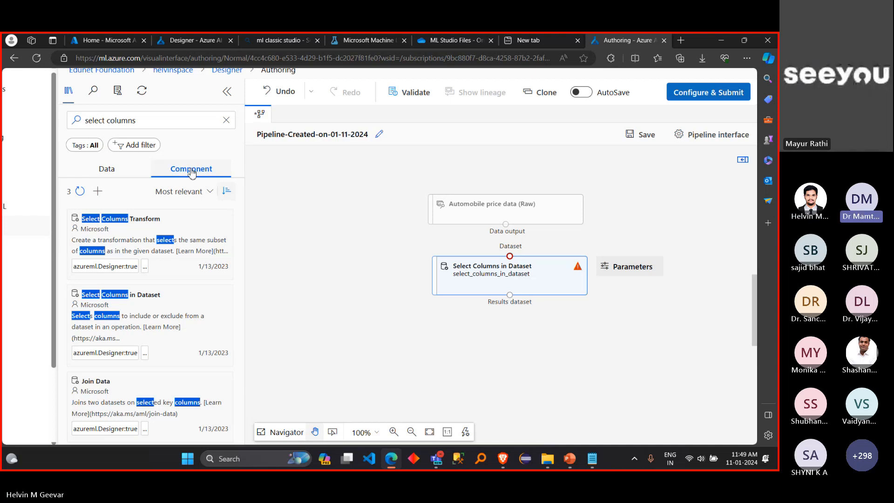
Step: Highlight the search term "select columns" and examine the matching component cards at an enlarged page view
{"action": "left_click", "coordinate": [151, 123]}
{"action": "left_click_drag", "start_coordinate": [151, 123], "coordinate": [67, 124]}
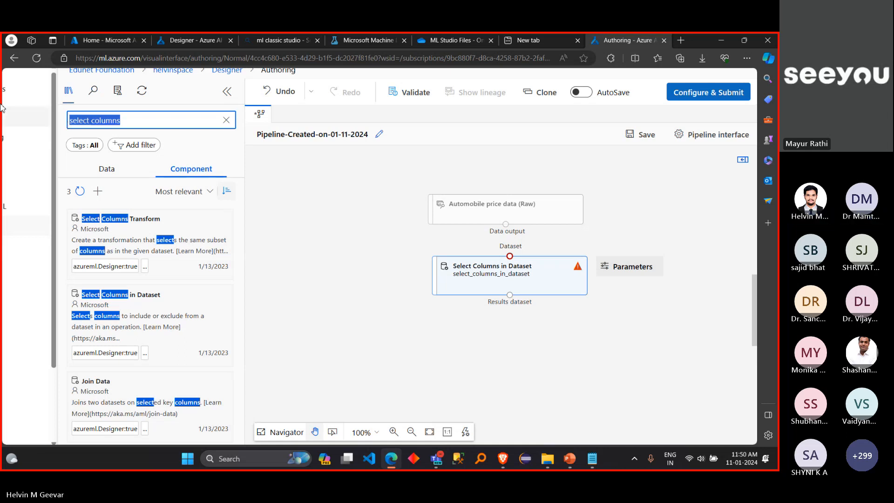
{"action": "scroll", "coordinate": [148, 182], "scroll_direction": "up", "scroll_amount": 5}
{"action": "scroll", "coordinate": [148, 182], "scroll_direction": "up", "scroll_amount": 3}
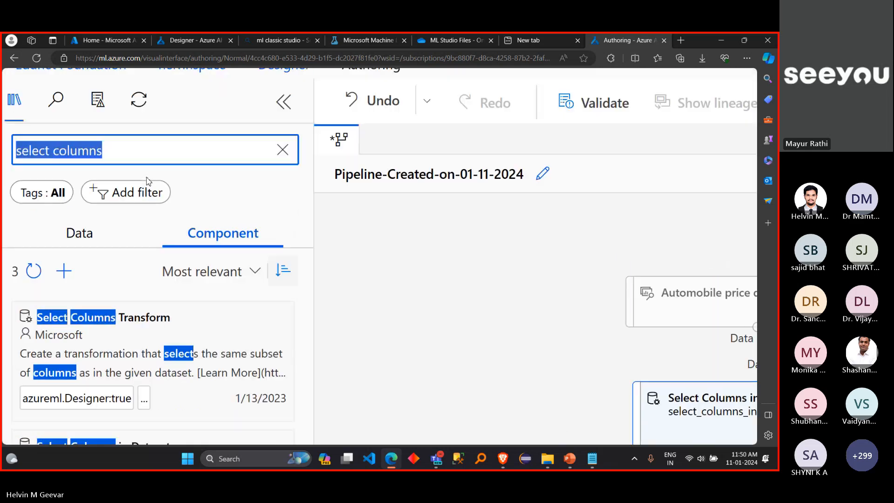
{"action": "scroll", "coordinate": [148, 179], "scroll_direction": "left", "scroll_amount": 2}
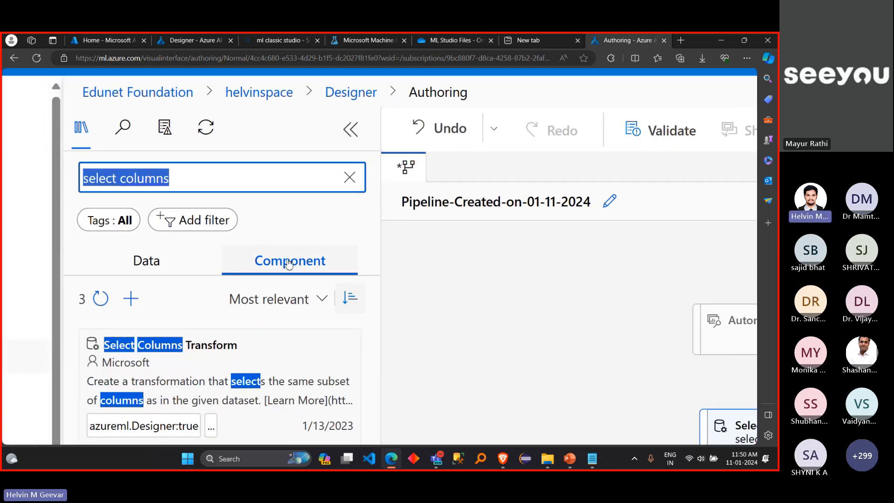
{"action": "left_click", "coordinate": [173, 170]}
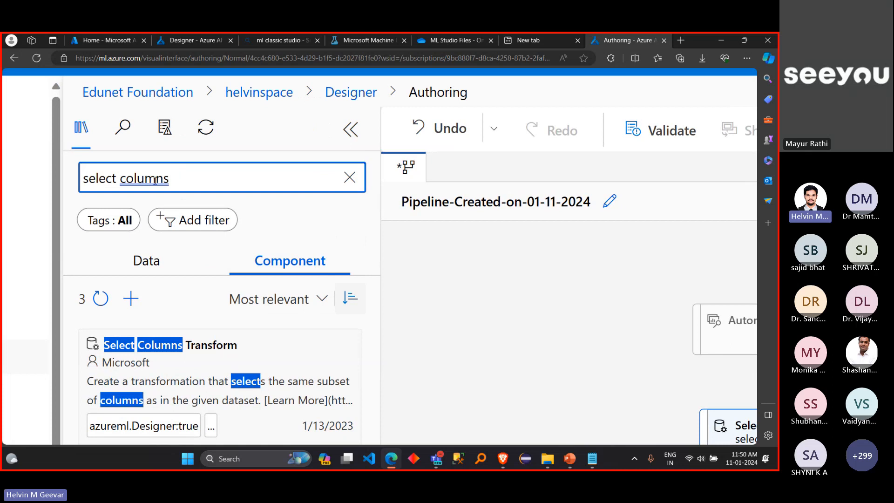
{"action": "scroll", "coordinate": [275, 329], "scroll_direction": "down", "scroll_amount": 4}
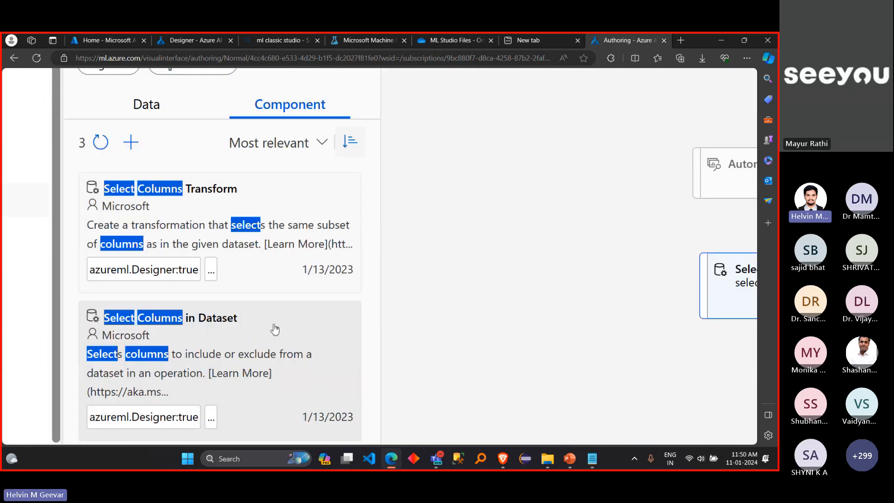
{"action": "mouse_move", "coordinate": [160, 343]}
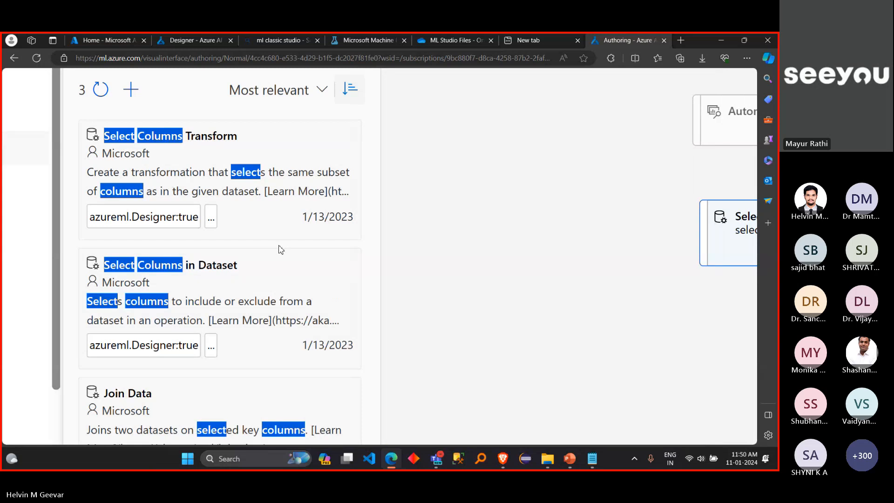
{"action": "scroll", "coordinate": [278, 250], "scroll_direction": "down", "scroll_amount": 5}
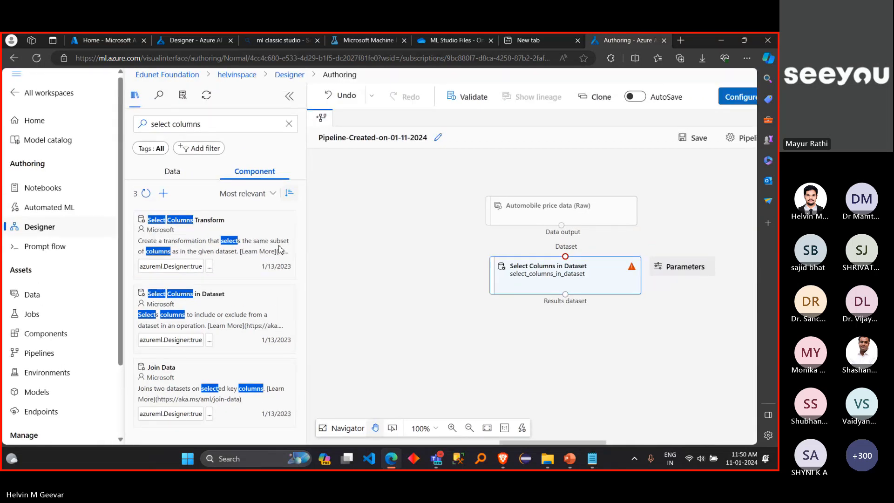
{"action": "scroll", "coordinate": [430, 261], "scroll_direction": "down", "scroll_amount": 2}
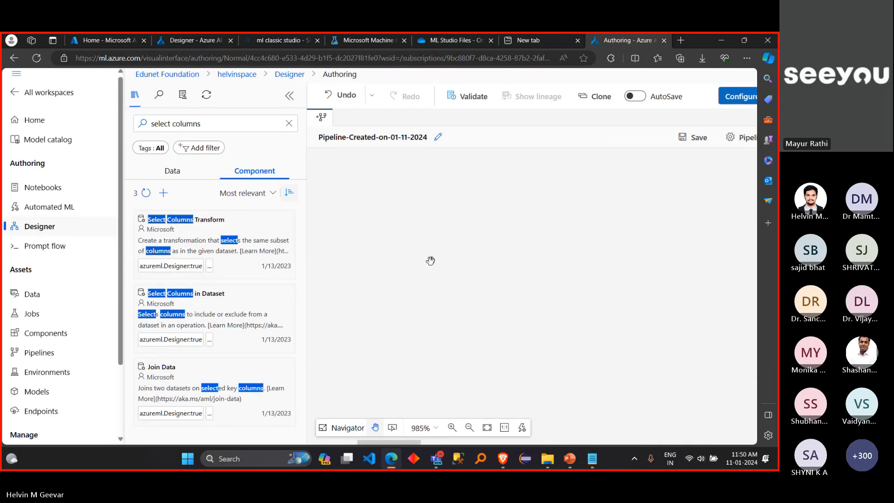
{"action": "scroll", "coordinate": [430, 261], "scroll_direction": "up", "scroll_amount": 2}
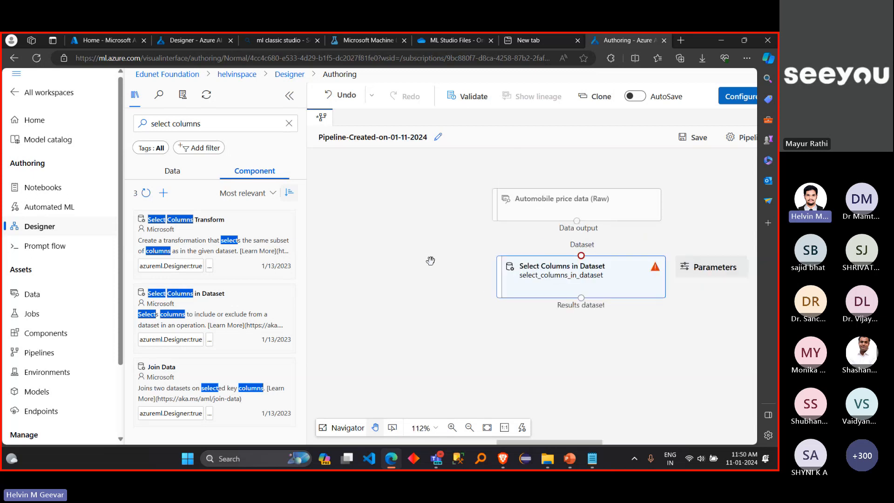
{"action": "scroll", "coordinate": [431, 261], "scroll_direction": "down", "scroll_amount": 3}
{"action": "scroll", "coordinate": [430, 261], "scroll_direction": "up", "scroll_amount": 5}
{"action": "scroll", "coordinate": [430, 261], "scroll_direction": "down", "scroll_amount": 3}
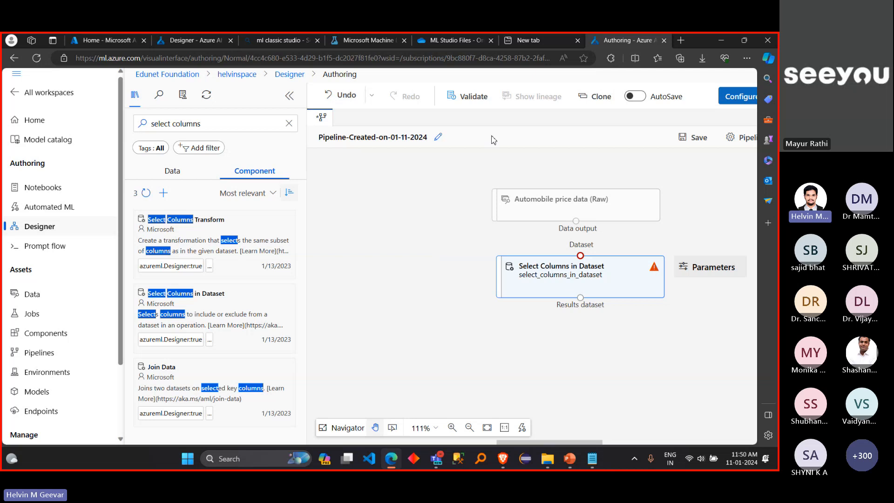
Step: Move the Select Columns in Dataset node farther down and connect the automobile data's output to its Dataset input
{"action": "scroll", "coordinate": [512, 125], "scroll_direction": "up", "scroll_amount": 3}
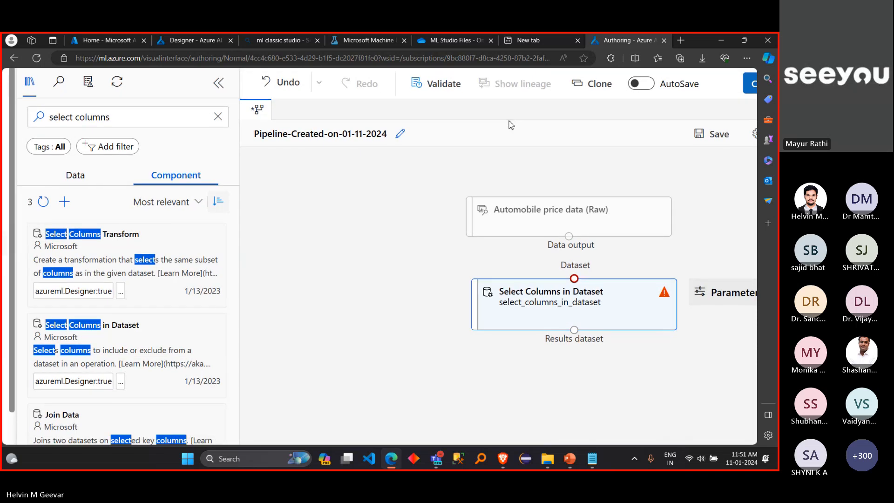
{"action": "scroll", "coordinate": [423, 184], "scroll_direction": "right", "scroll_amount": 2}
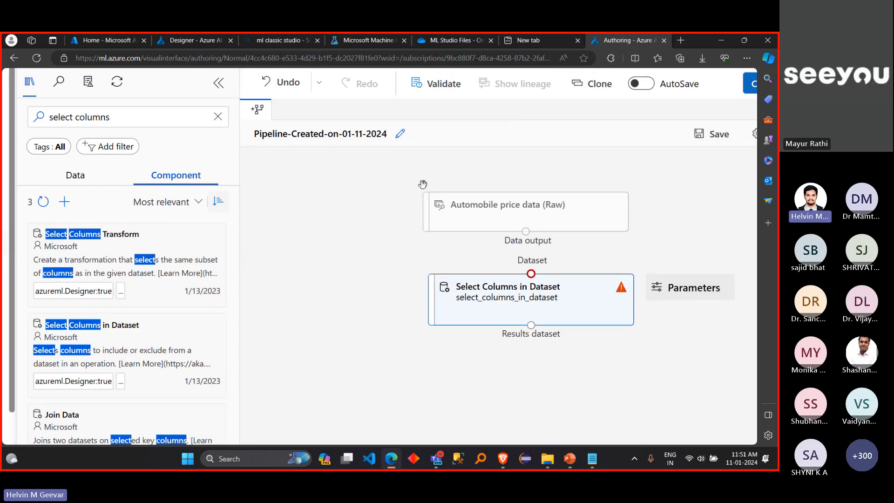
{"action": "scroll", "coordinate": [422, 185], "scroll_direction": "right", "scroll_amount": 1}
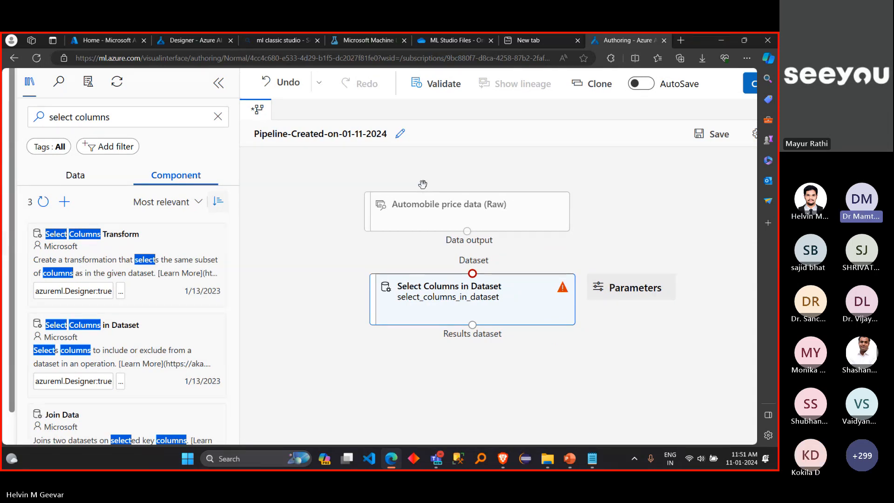
{"action": "left_click", "coordinate": [313, 300]}
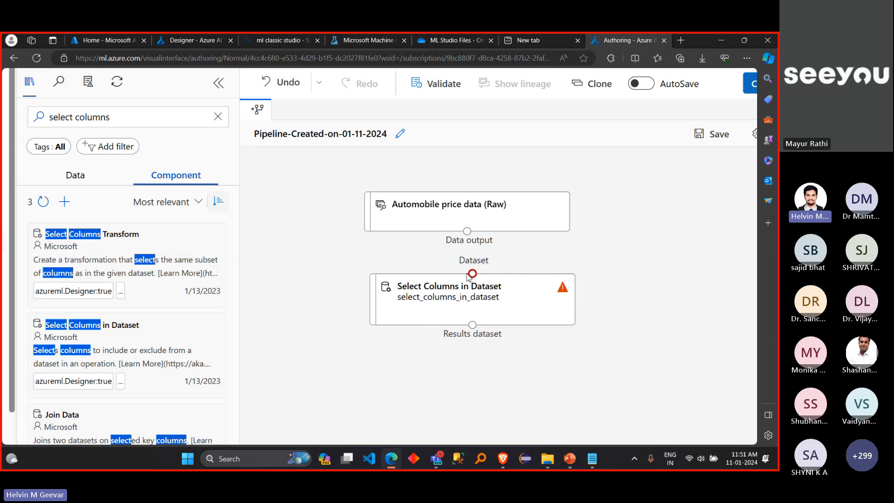
{"action": "left_click", "coordinate": [493, 288]}
{"action": "left_click_drag", "start_coordinate": [493, 288], "coordinate": [488, 319]}
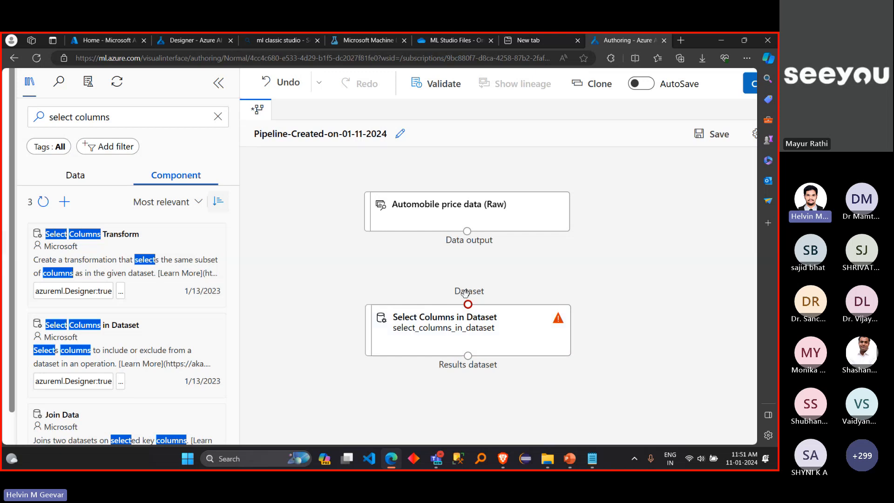
{"action": "left_click_drag", "start_coordinate": [469, 230], "coordinate": [468, 306]}
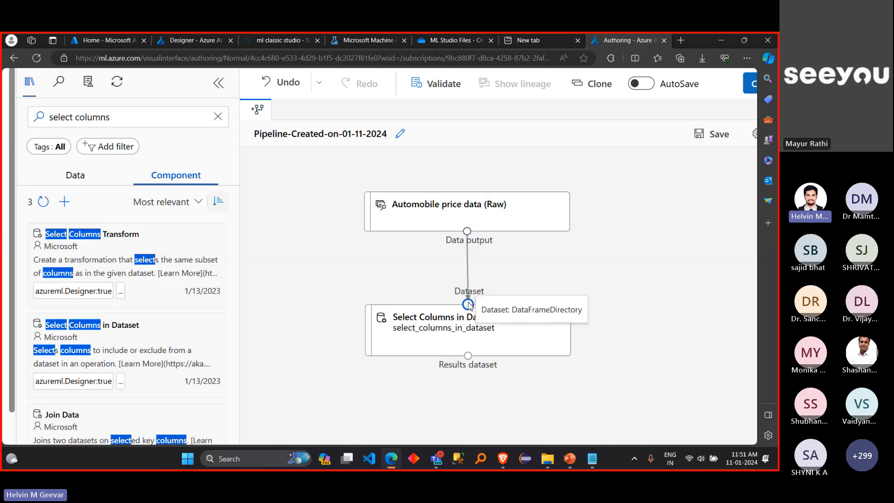
Step: Delete the Select Columns in Dataset node from the pipeline canvas
{"action": "mouse_move", "coordinate": [559, 356]}
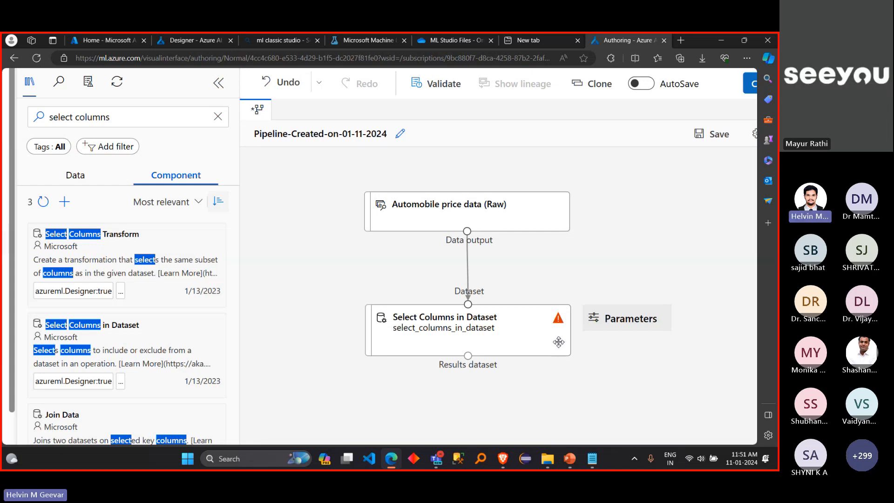
{"action": "mouse_move", "coordinate": [559, 318]}
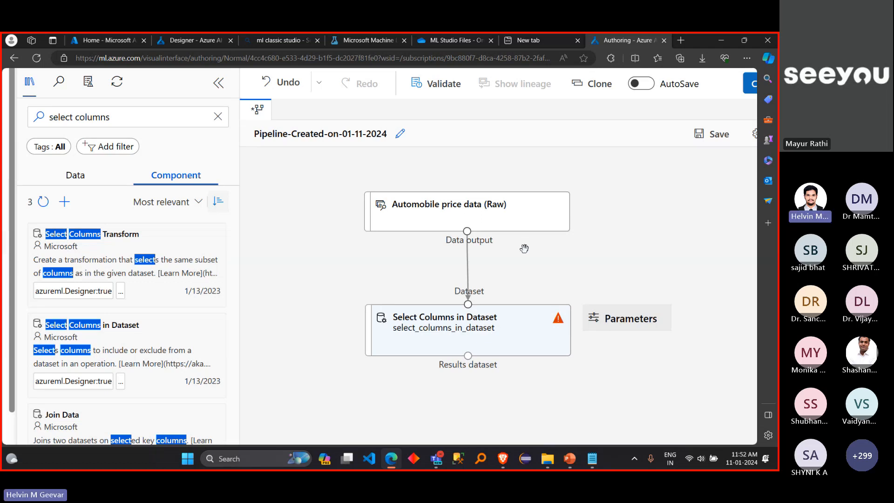
{"action": "left_click", "coordinate": [502, 202]}
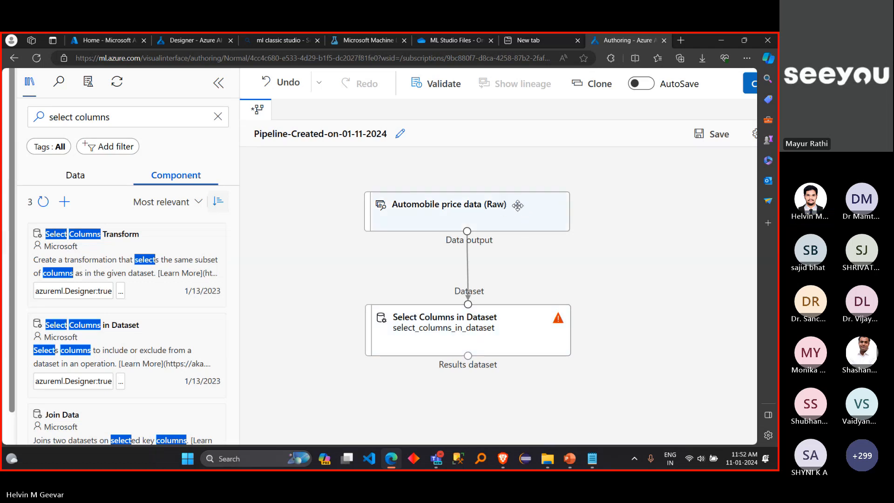
{"action": "left_click", "coordinate": [507, 345]}
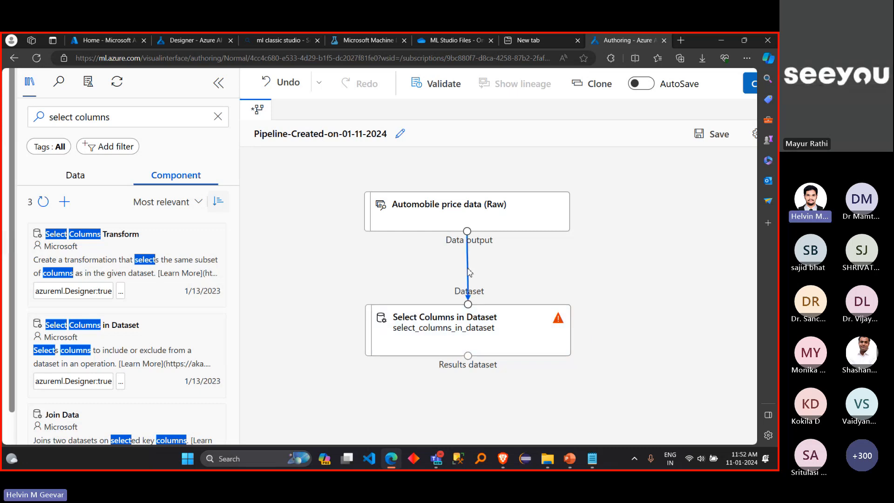
{"action": "left_click", "coordinate": [525, 339]}
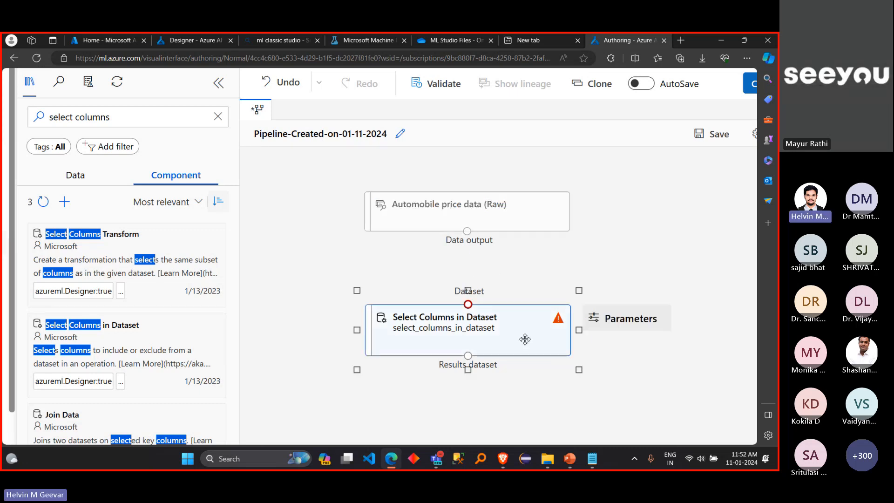
{"action": "key", "text": "Delete"}
Step: Place Select Columns in Dataset below the automobile data again and connect the data output to its Dataset input
{"action": "left_click", "coordinate": [127, 120]}
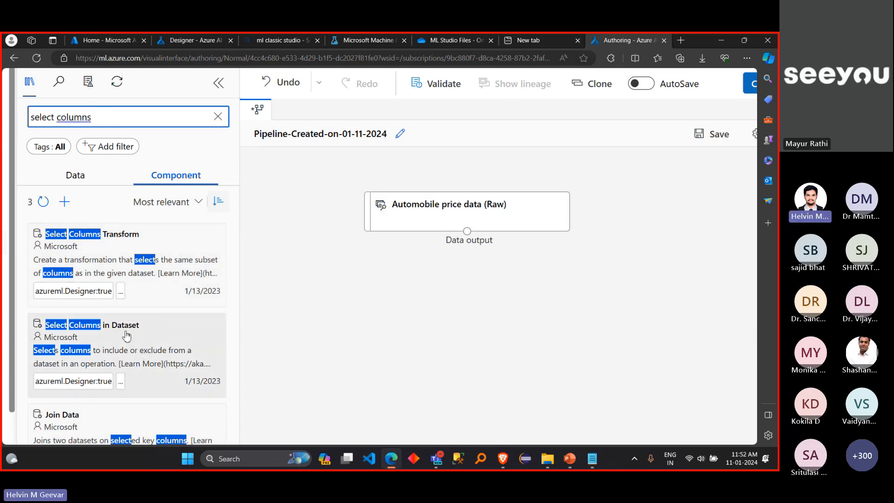
{"action": "left_click_drag", "start_coordinate": [127, 335], "coordinate": [472, 305]}
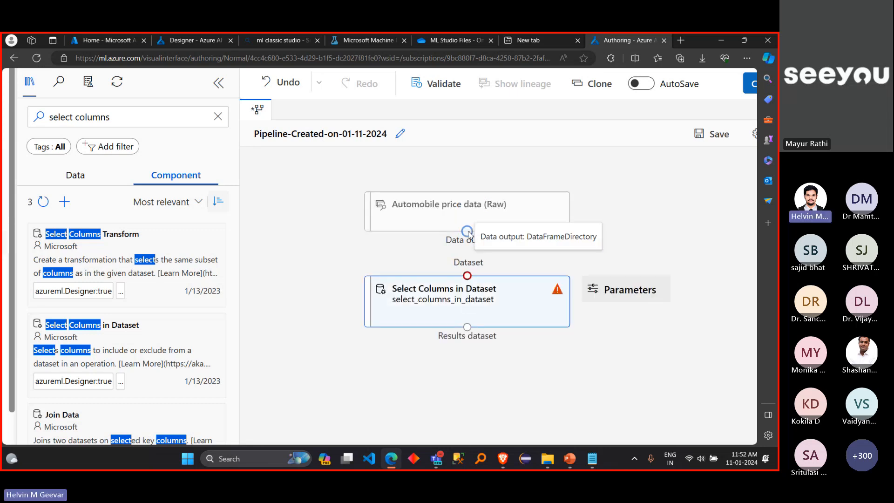
{"action": "left_click_drag", "start_coordinate": [468, 232], "coordinate": [471, 267]}
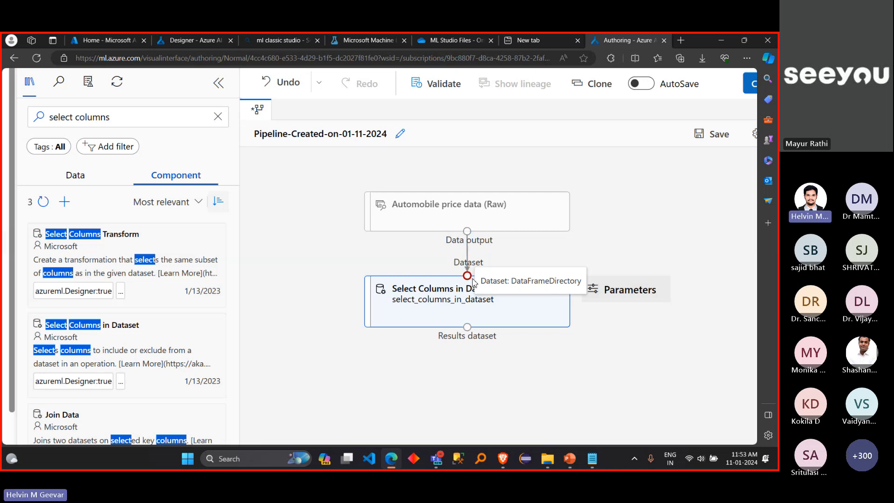
{"action": "left_click", "coordinate": [557, 242]}
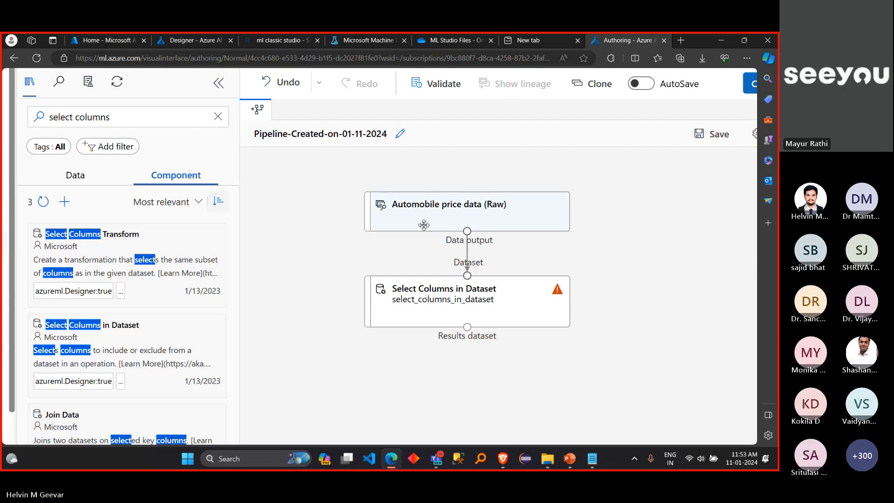
Step: Remove the link between the automobile data and Select Columns in Dataset, and redraw it from Data output to Dataset
{"action": "left_click", "coordinate": [467, 259]}
{"action": "key", "text": "Delete"}
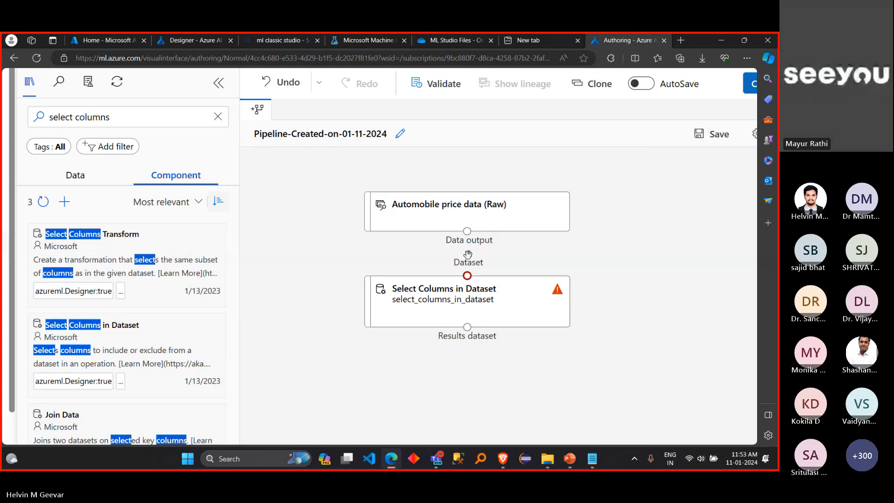
{"action": "left_click_drag", "start_coordinate": [467, 231], "coordinate": [468, 276]}
Step: Examine the component details of Select Columns in Dataset and Select Columns Transform, including their input and output types
{"action": "scroll", "coordinate": [612, 241], "scroll_direction": "down", "scroll_amount": 3}
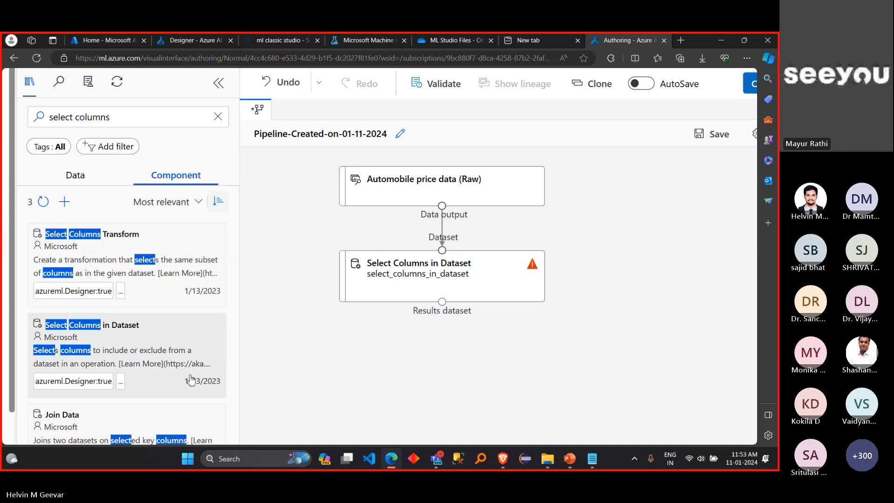
{"action": "mouse_move", "coordinate": [191, 379]}
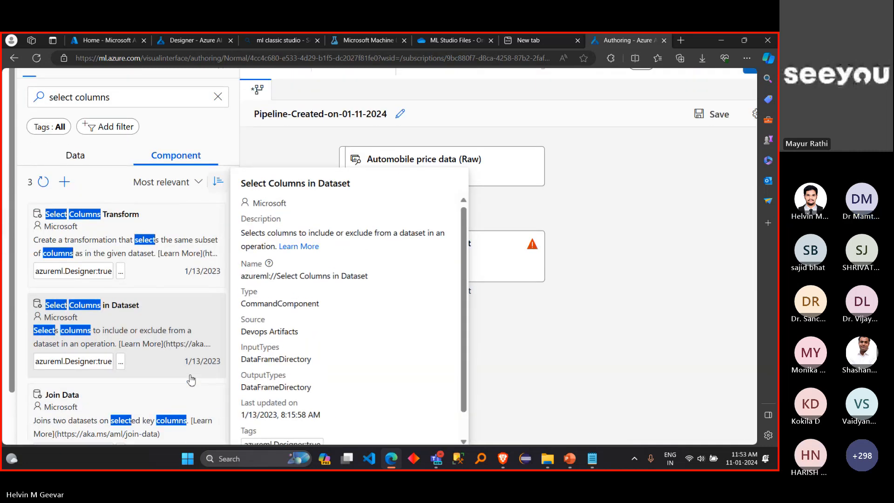
{"action": "scroll", "coordinate": [191, 380], "scroll_direction": "up", "scroll_amount": 2}
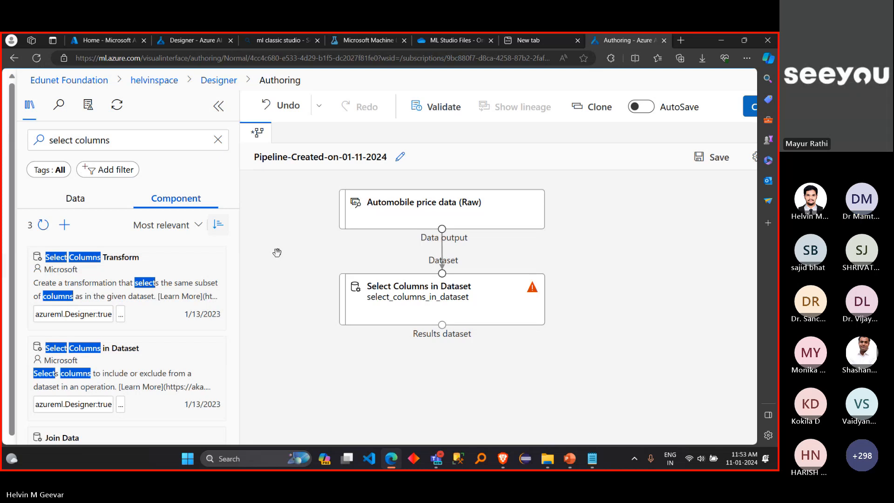
{"action": "mouse_move", "coordinate": [119, 265]}
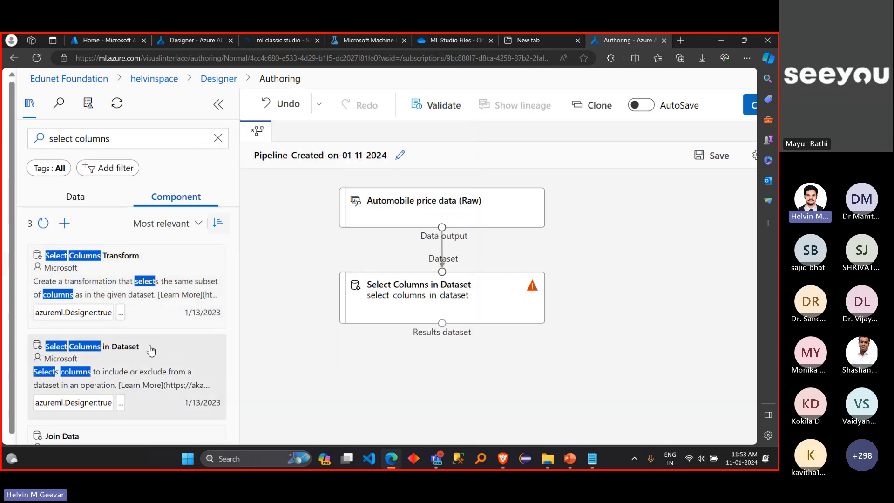
{"action": "scroll", "coordinate": [152, 351], "scroll_direction": "down", "scroll_amount": 1}
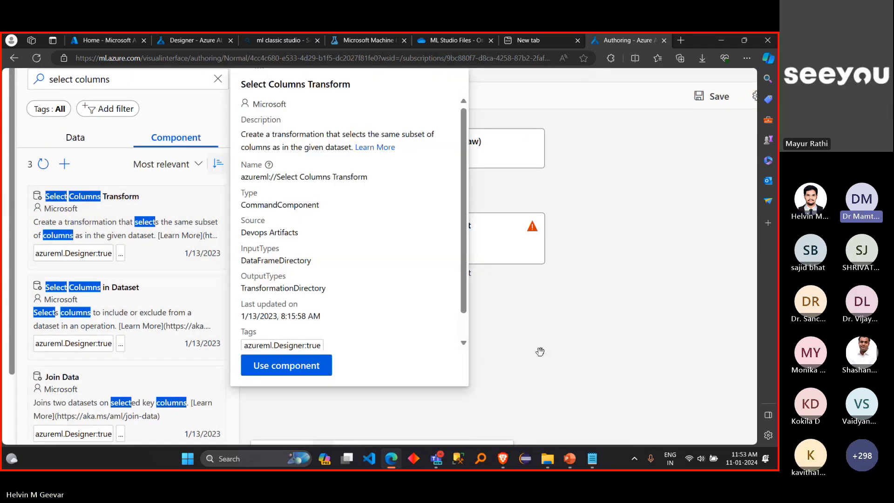
{"action": "scroll", "coordinate": [291, 276], "scroll_direction": "up", "scroll_amount": 1}
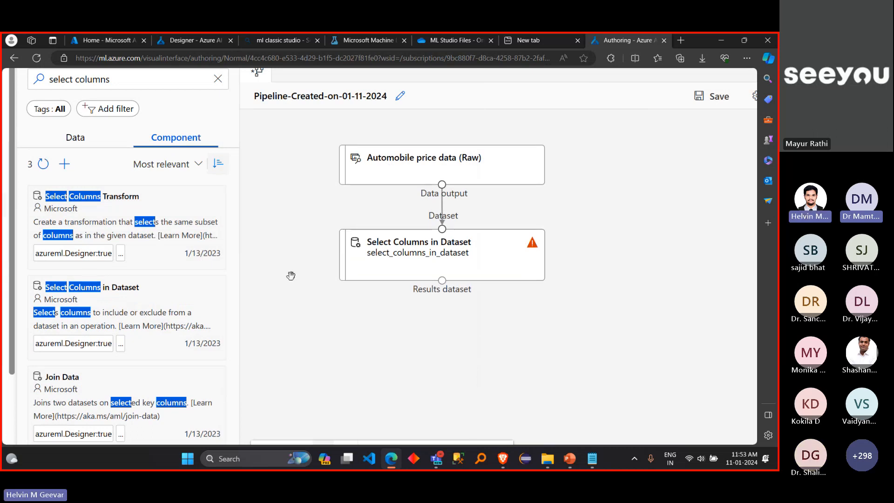
{"action": "scroll", "coordinate": [160, 309], "scroll_direction": "down", "scroll_amount": 1}
{"action": "mouse_move", "coordinate": [162, 278]}
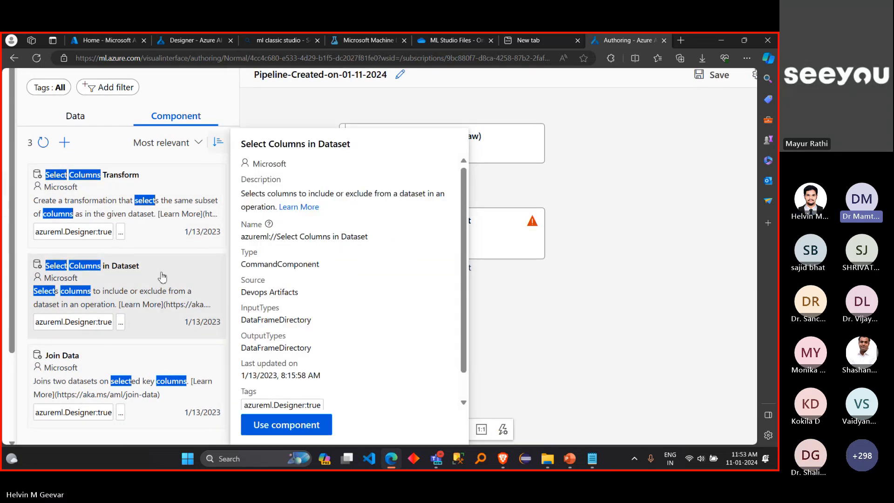
{"action": "left_click_drag", "start_coordinate": [162, 277], "coordinate": [177, 297]}
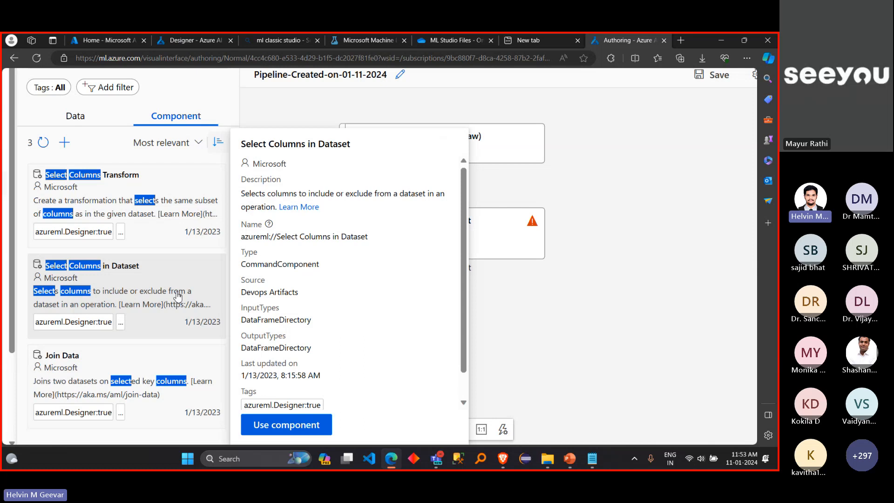
{"action": "left_click", "coordinate": [286, 429]}
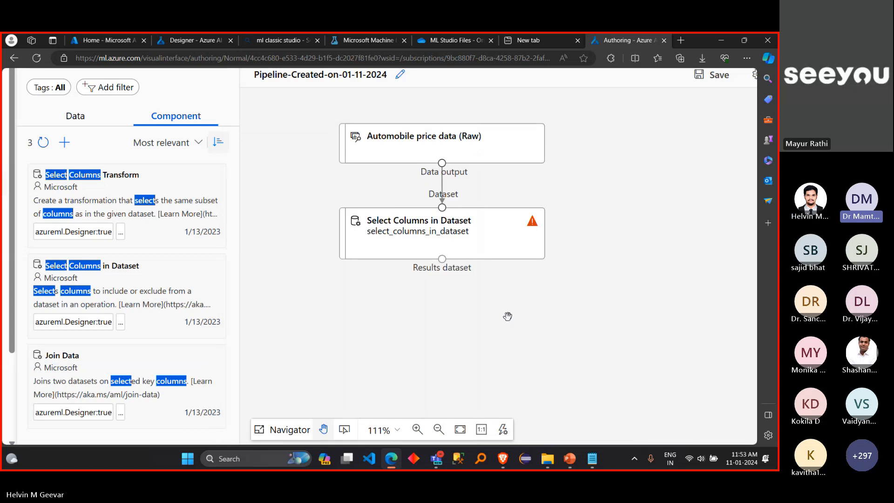
Step: Delete the connection into Select Columns in Dataset once more and reconnect it to the automobile data's output
{"action": "left_click", "coordinate": [443, 181]}
{"action": "key", "text": "Delete"}
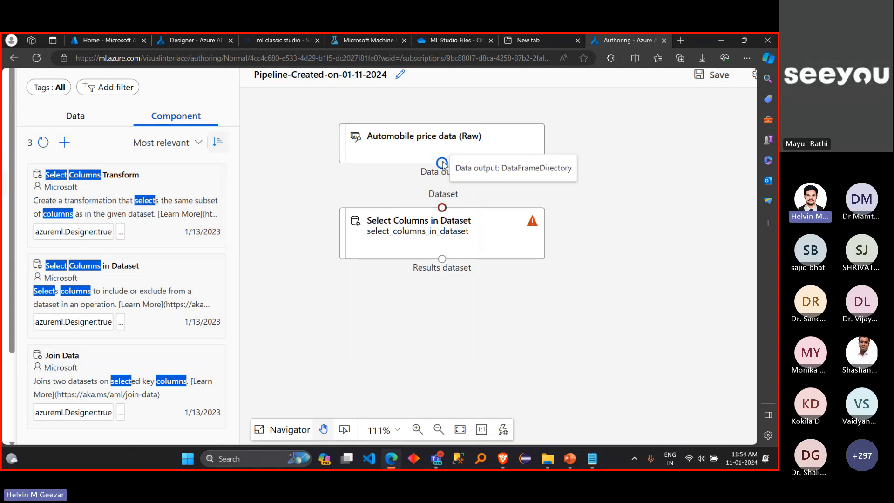
{"action": "left_click_drag", "start_coordinate": [443, 163], "coordinate": [442, 207]}
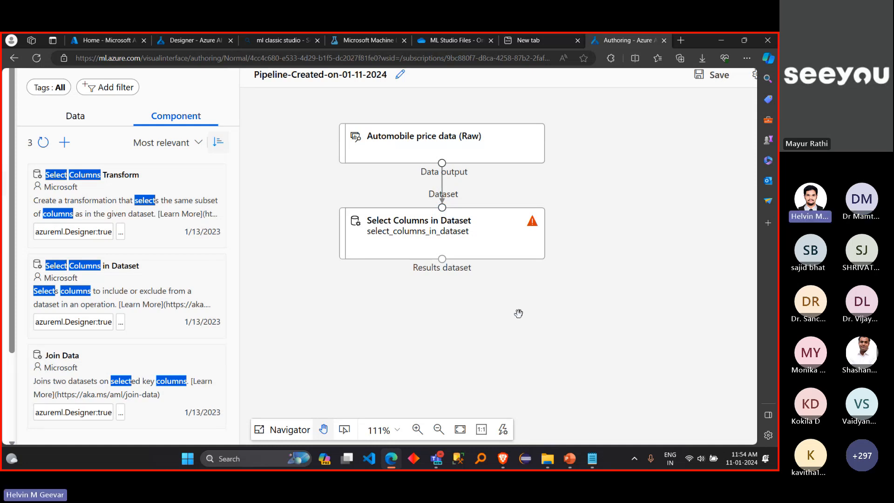
Step: Expand the parameters of the Select Columns in Dataset node so the whole Select columns setting fits in view
{"action": "mouse_move", "coordinate": [521, 244]}
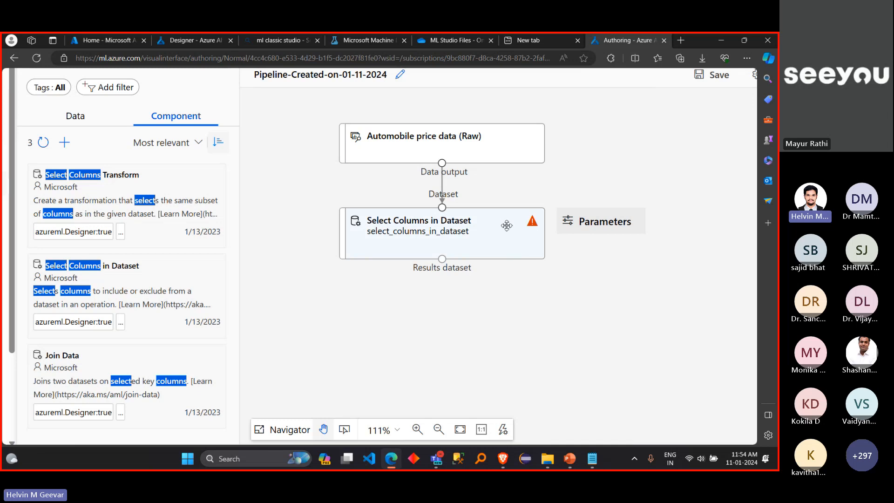
{"action": "left_click", "coordinate": [585, 224]}
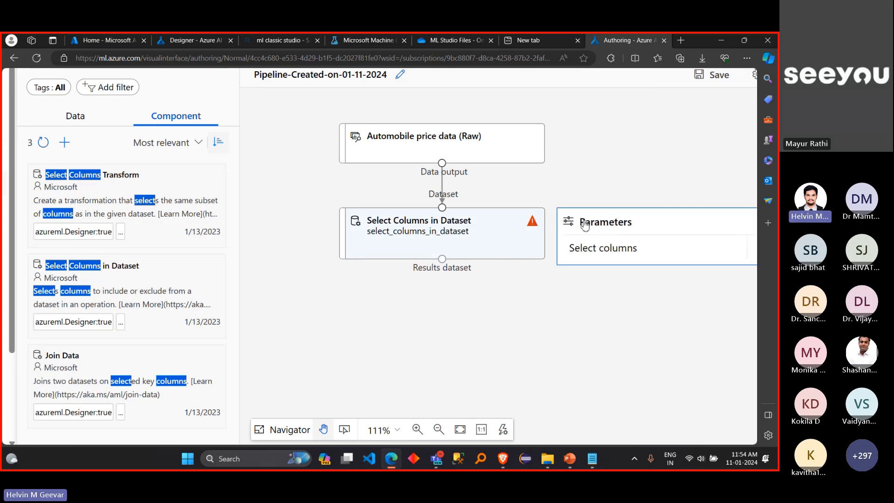
{"action": "scroll", "coordinate": [715, 267], "scroll_direction": "right", "scroll_amount": 1}
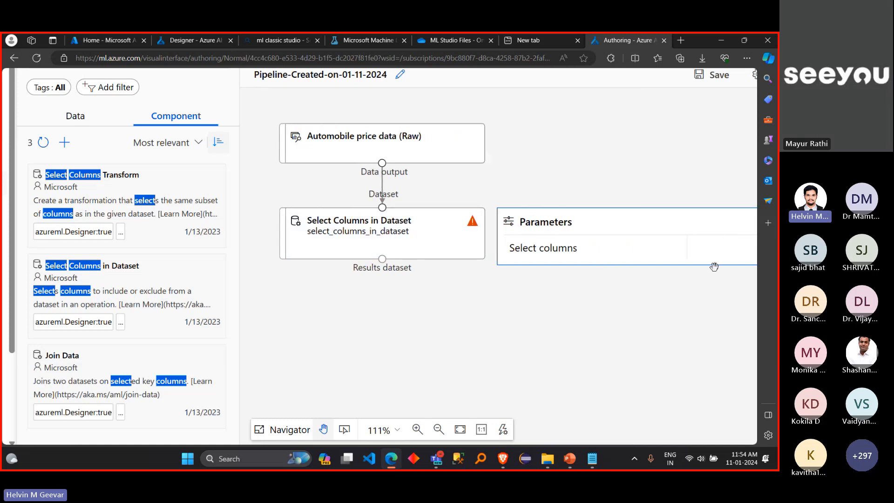
{"action": "scroll", "coordinate": [715, 267], "scroll_direction": "right", "scroll_amount": 1}
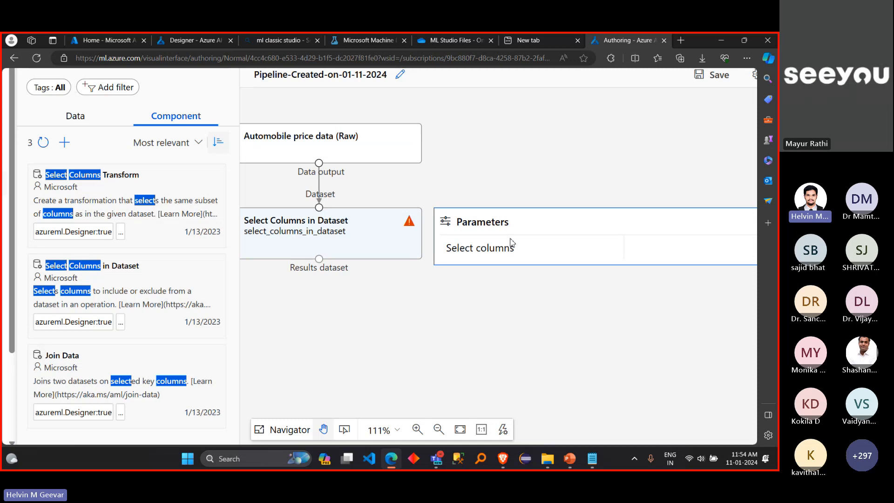
{"action": "scroll", "coordinate": [530, 295], "scroll_direction": "down", "scroll_amount": 3}
{"action": "scroll", "coordinate": [530, 296], "scroll_direction": "up", "scroll_amount": 2}
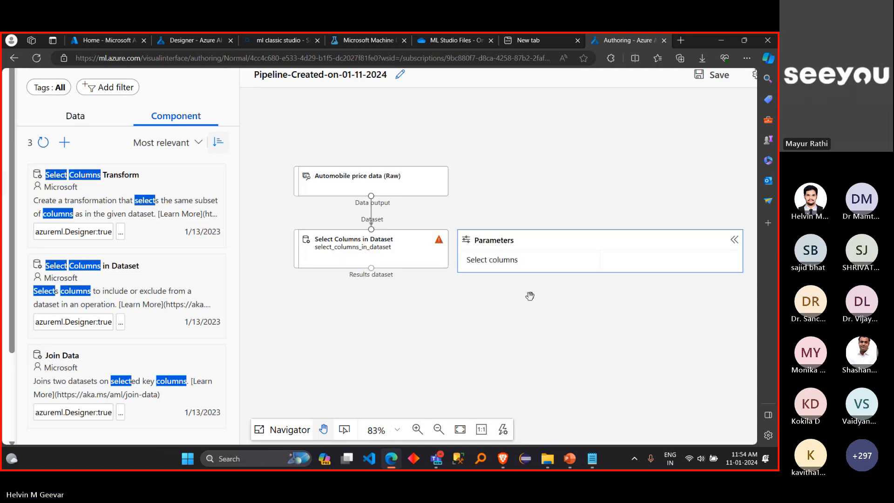
{"action": "scroll", "coordinate": [530, 296], "scroll_direction": "down", "scroll_amount": 3}
{"action": "scroll", "coordinate": [530, 296], "scroll_direction": "up", "scroll_amount": 2}
{"action": "scroll", "coordinate": [531, 296], "scroll_direction": "up", "scroll_amount": 1}
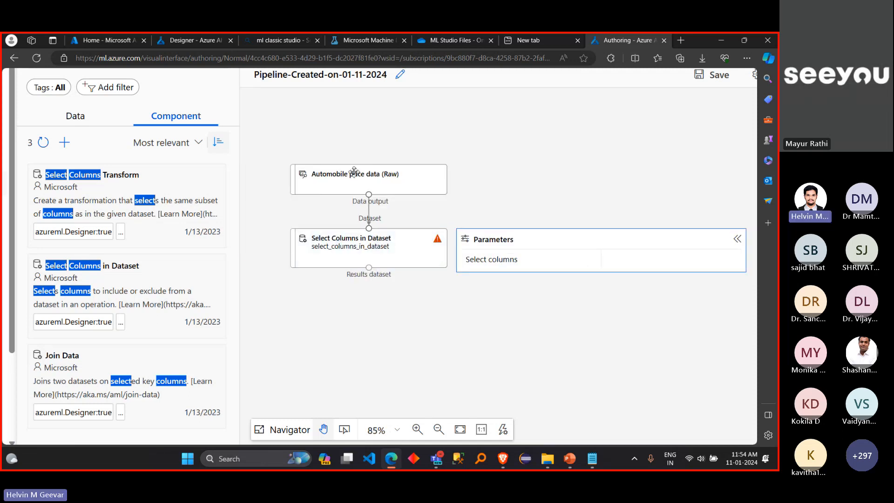
{"action": "key", "text": "ctrl+minus"}
{"action": "key", "text": "ctrl+minus"}
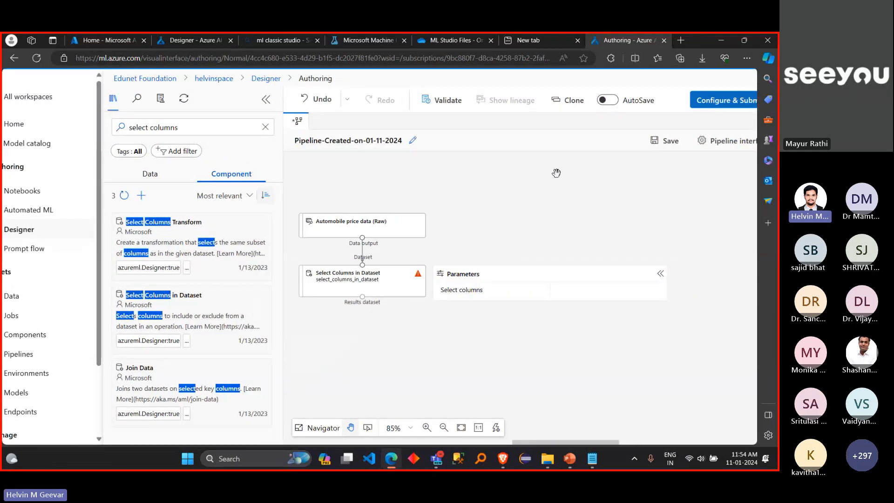
{"action": "scroll", "coordinate": [557, 173], "scroll_direction": "up", "scroll_amount": 4}
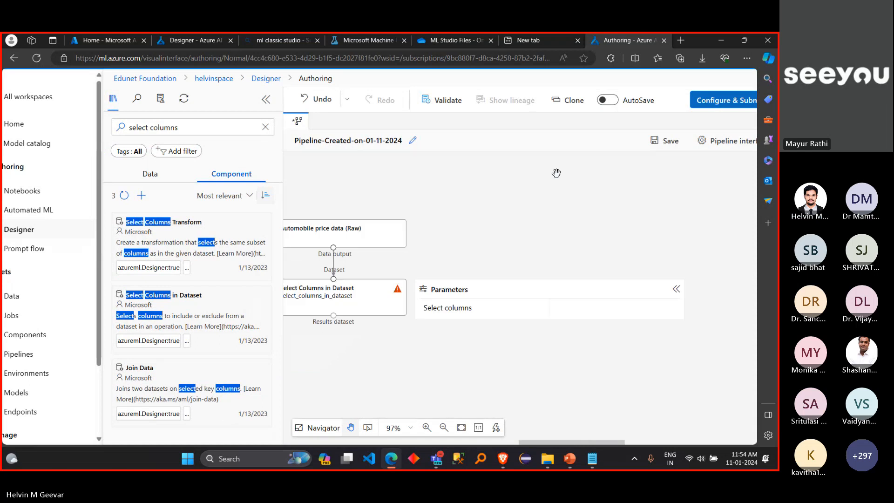
{"action": "scroll", "coordinate": [556, 173], "scroll_direction": "down", "scroll_amount": 5}
{"action": "scroll", "coordinate": [557, 173], "scroll_direction": "up", "scroll_amount": 4}
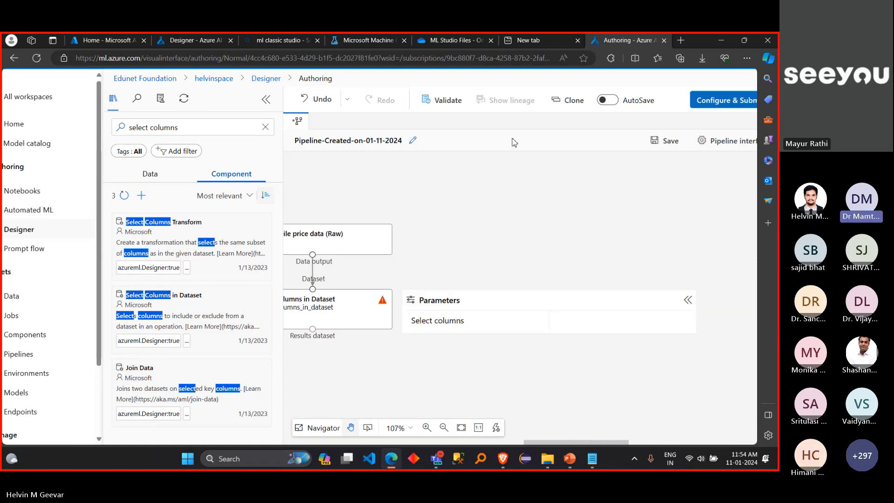
{"action": "scroll", "coordinate": [497, 127], "scroll_direction": "up", "scroll_amount": 1}
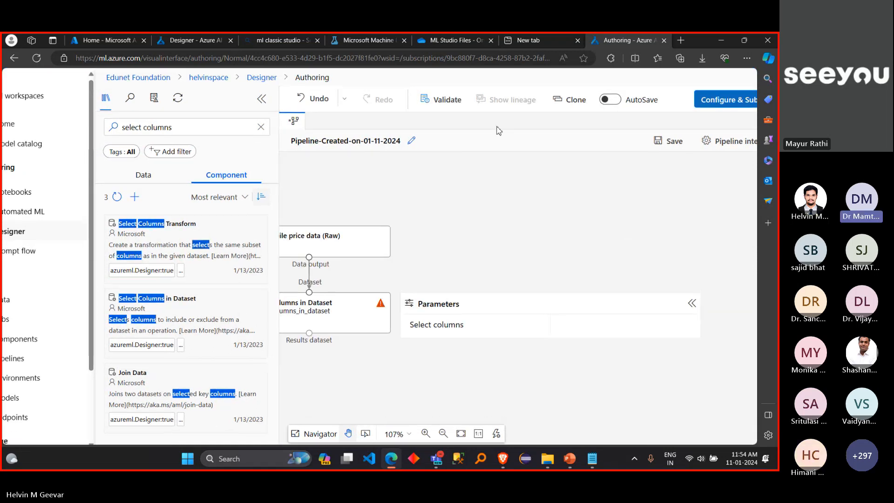
{"action": "scroll", "coordinate": [497, 127], "scroll_direction": "up", "scroll_amount": 1}
{"action": "scroll", "coordinate": [497, 128], "scroll_direction": "right", "scroll_amount": 1}
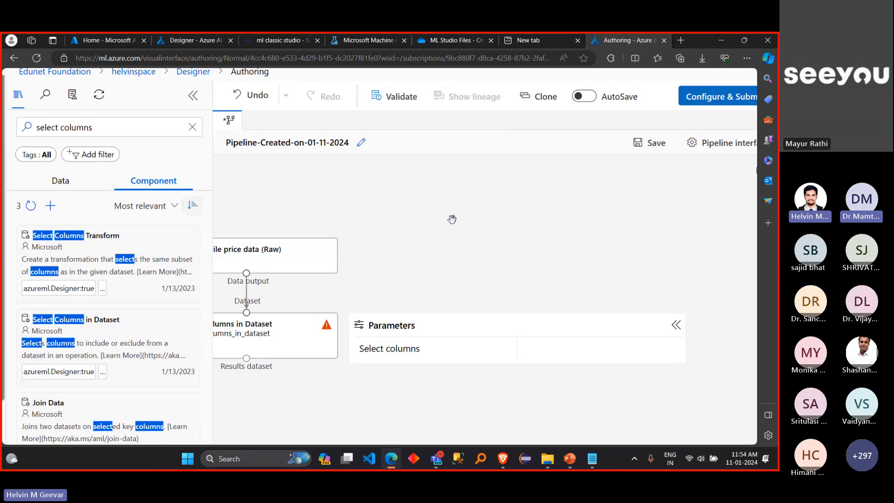
Step: Show the parameters of the Select Columns in Dataset node on the canvas
{"action": "left_click", "coordinate": [320, 344]}
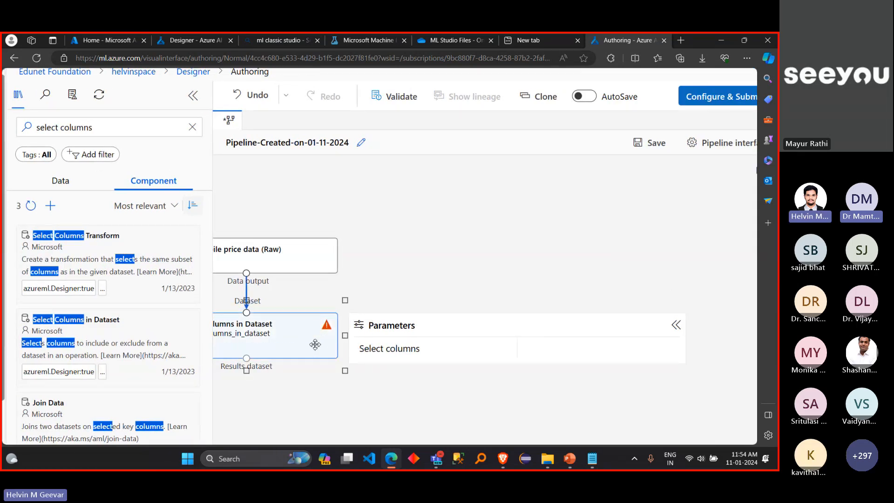
{"action": "scroll", "coordinate": [422, 285], "scroll_direction": "left", "scroll_amount": 3}
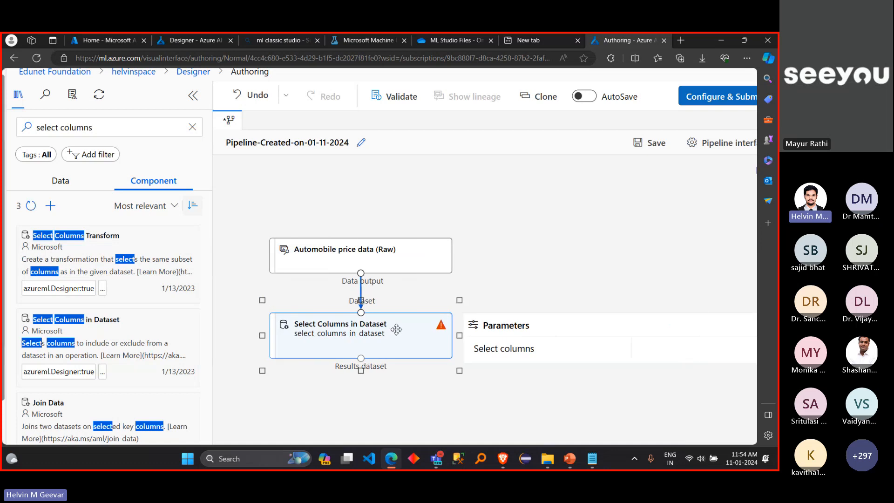
{"action": "right_click", "coordinate": [397, 330]}
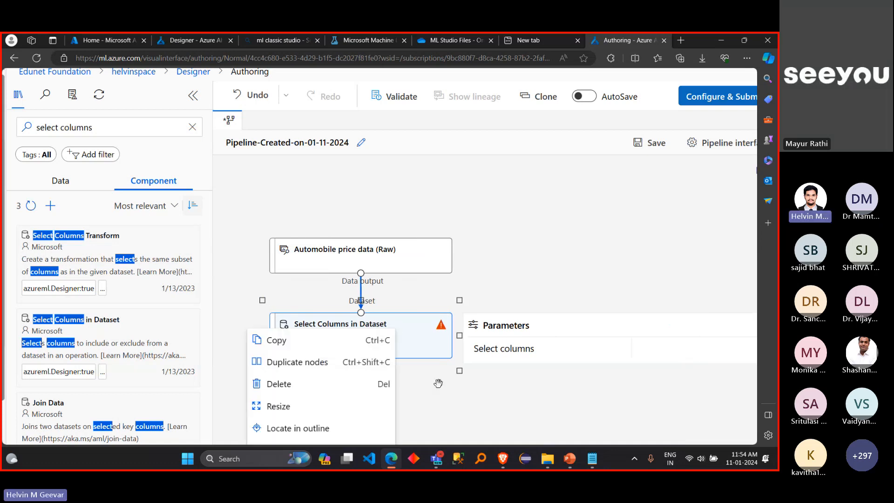
{"action": "scroll", "coordinate": [437, 383], "scroll_direction": "down", "scroll_amount": 2}
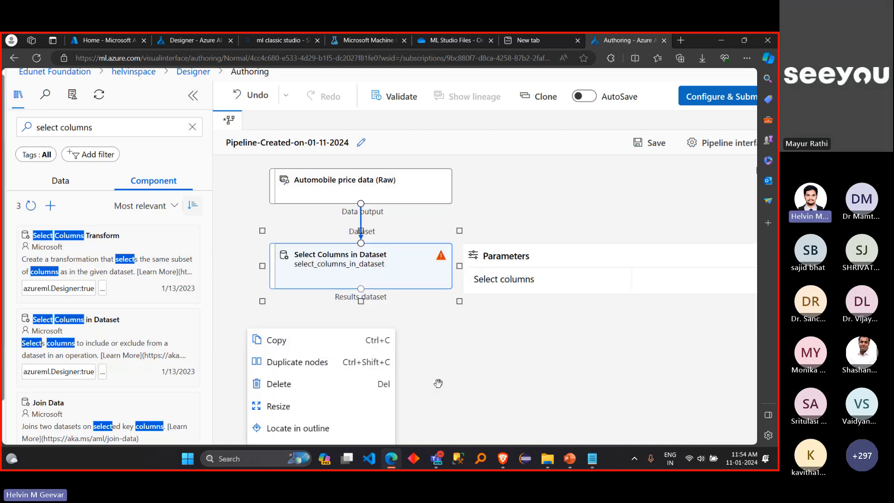
{"action": "right_click", "coordinate": [397, 256]}
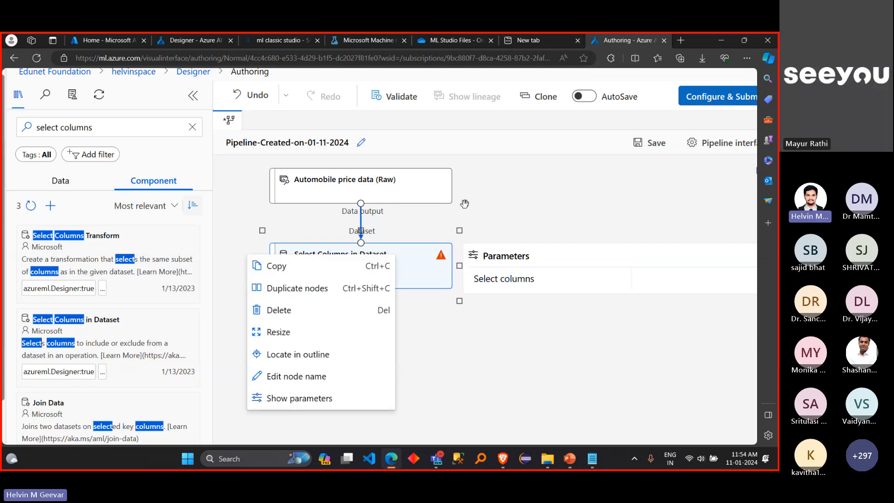
{"action": "left_click", "coordinate": [317, 404]}
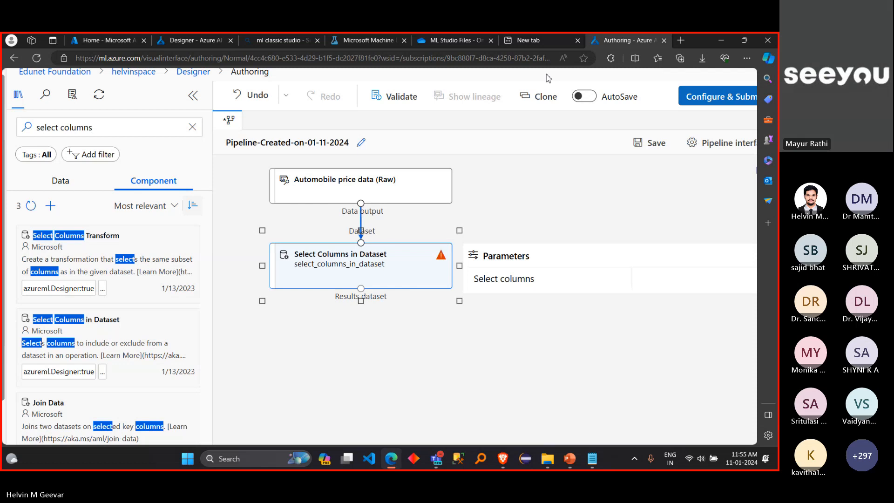
{"action": "key", "text": "ctrl+minus"}
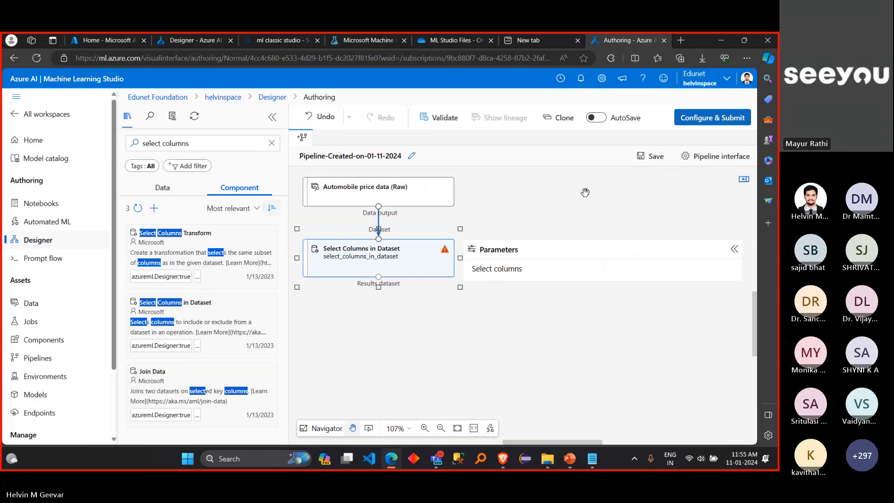
{"action": "right_click", "coordinate": [401, 263]}
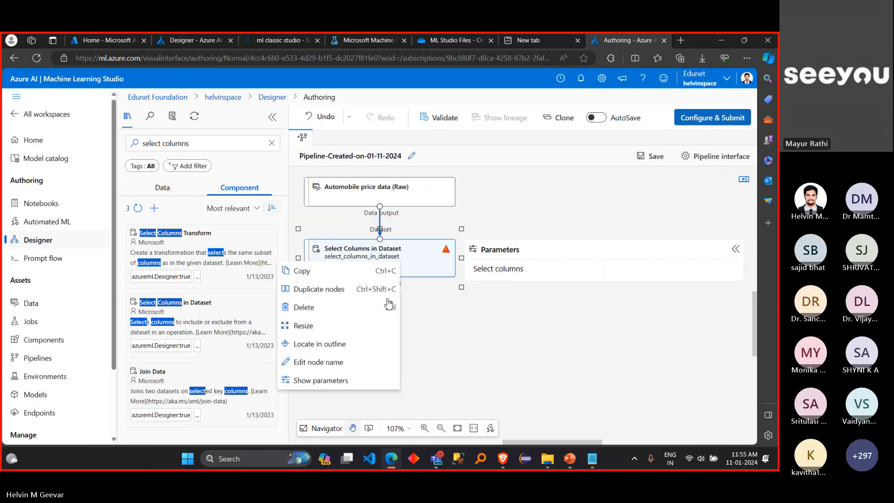
{"action": "left_click", "coordinate": [355, 380]}
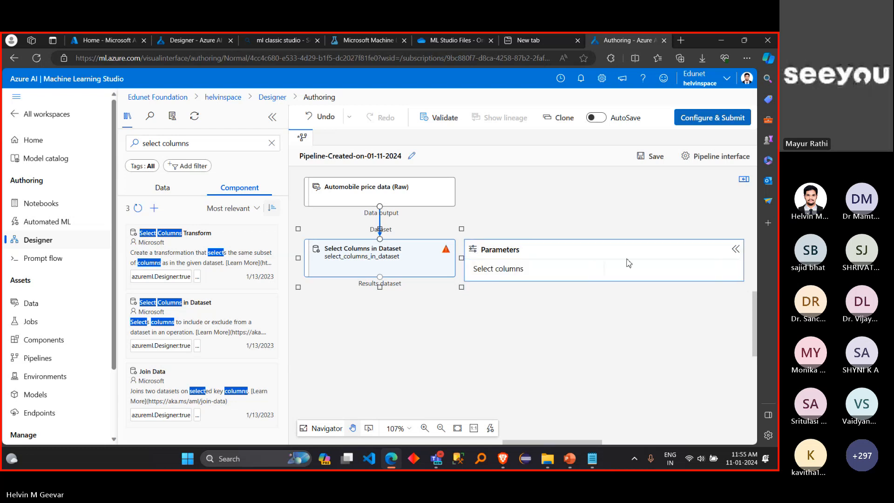
Step: Open the detailed settings of the Select Columns in Dataset node and collapse the component library to free canvas space
{"action": "right_click", "coordinate": [413, 256]}
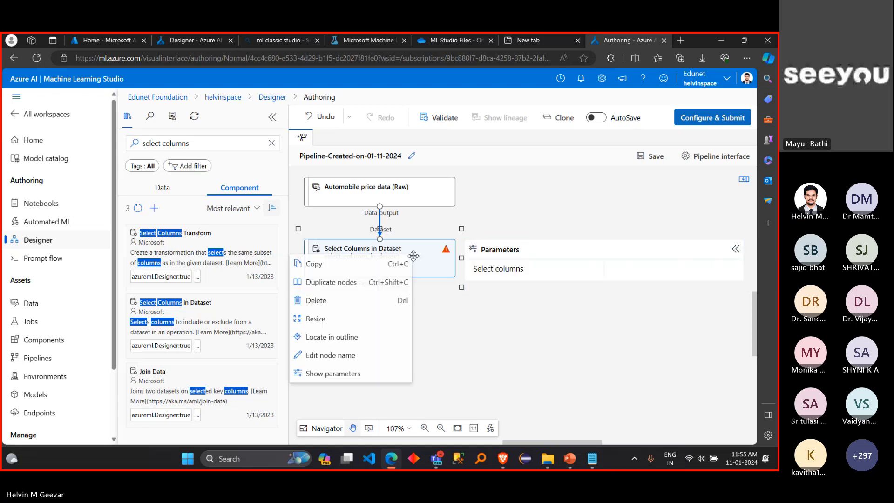
{"action": "left_click", "coordinate": [437, 271]}
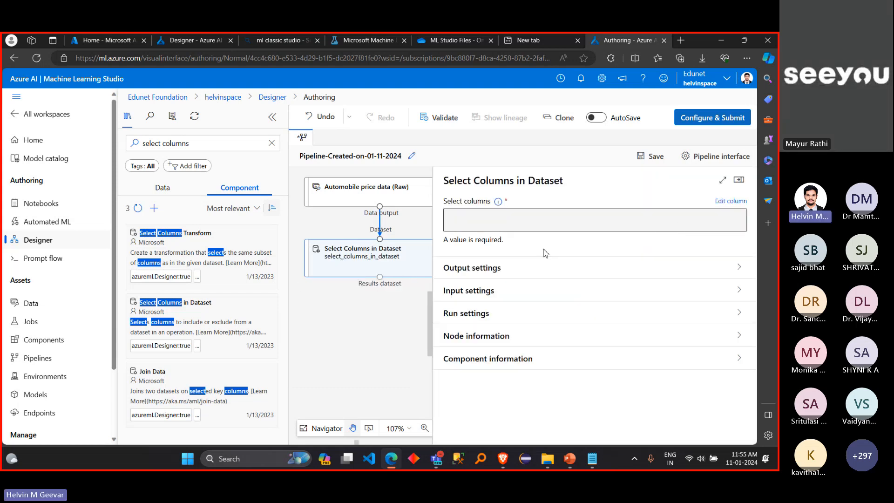
{"action": "left_click", "coordinate": [740, 180]}
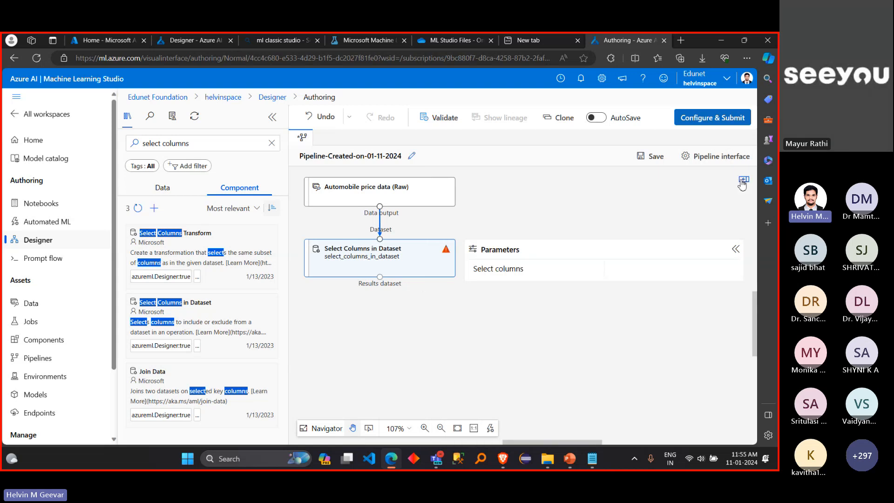
{"action": "left_click", "coordinate": [400, 265]}
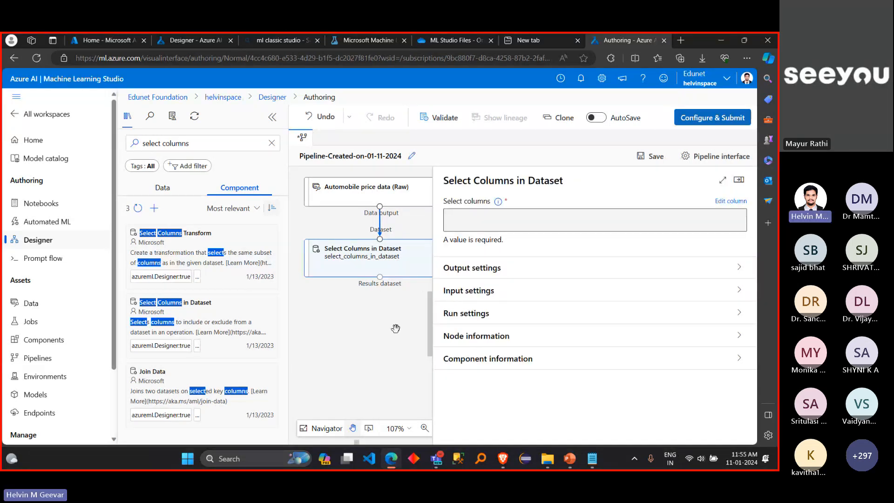
{"action": "left_click", "coordinate": [739, 179]}
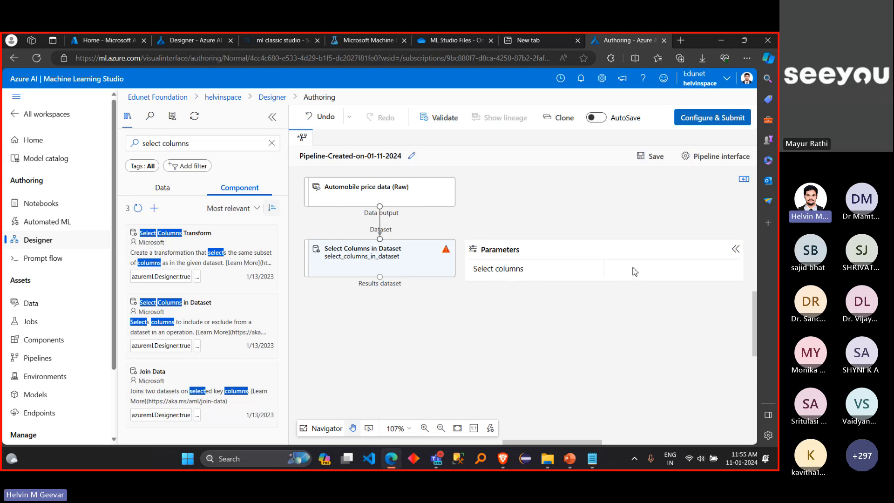
{"action": "left_click", "coordinate": [415, 259]}
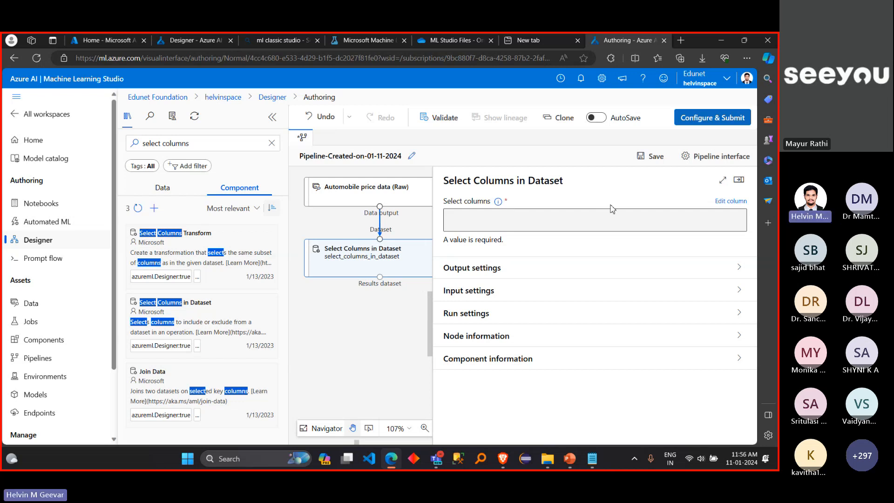
{"action": "left_click", "coordinate": [273, 118]}
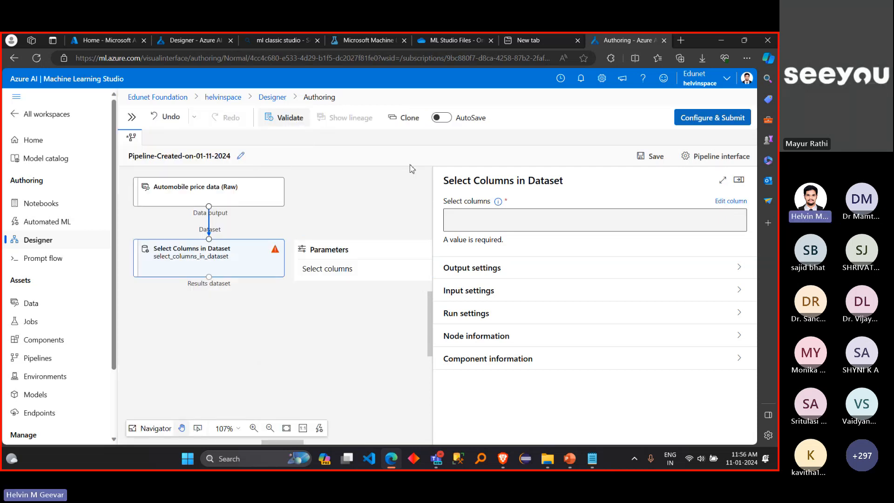
{"action": "left_click", "coordinate": [721, 203]}
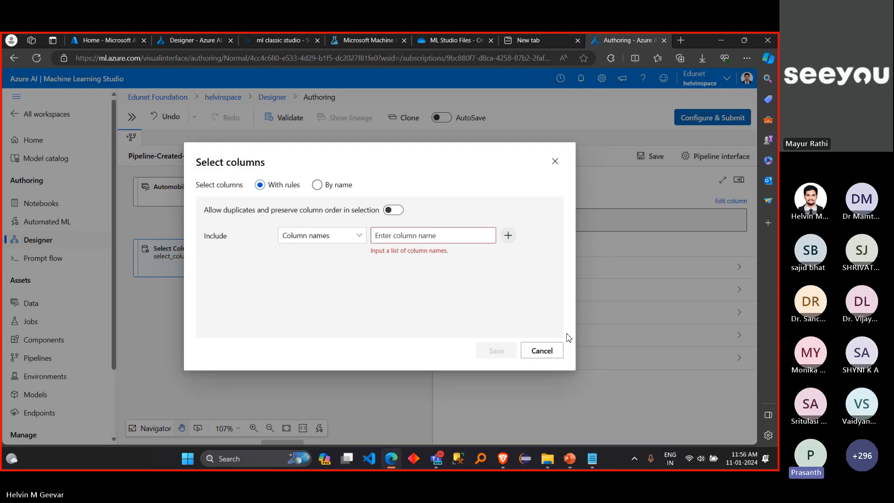
{"action": "left_click", "coordinate": [559, 350]}
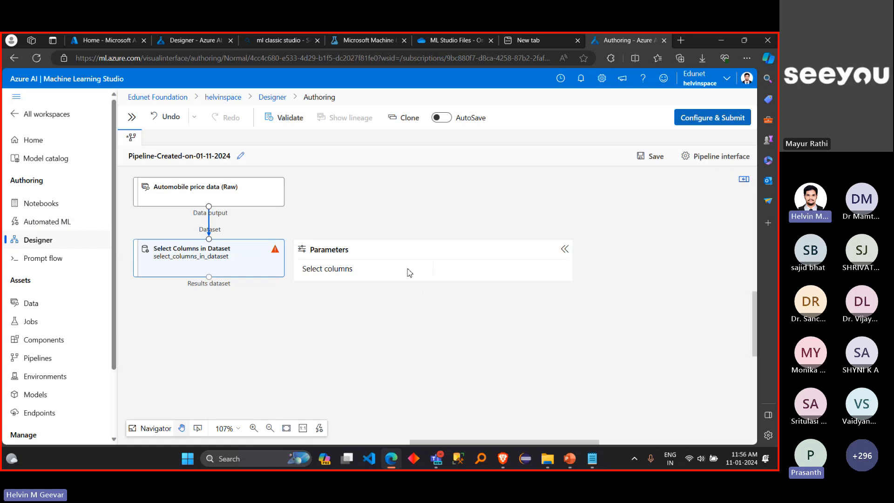
{"action": "left_click", "coordinate": [243, 263]}
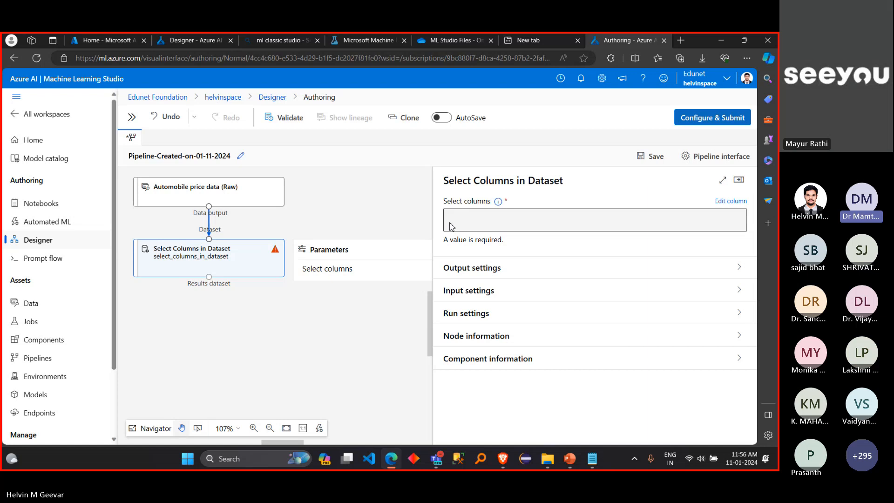
{"action": "left_click", "coordinate": [342, 225]}
{"action": "left_click", "coordinate": [239, 265]}
{"action": "left_click", "coordinate": [739, 181]}
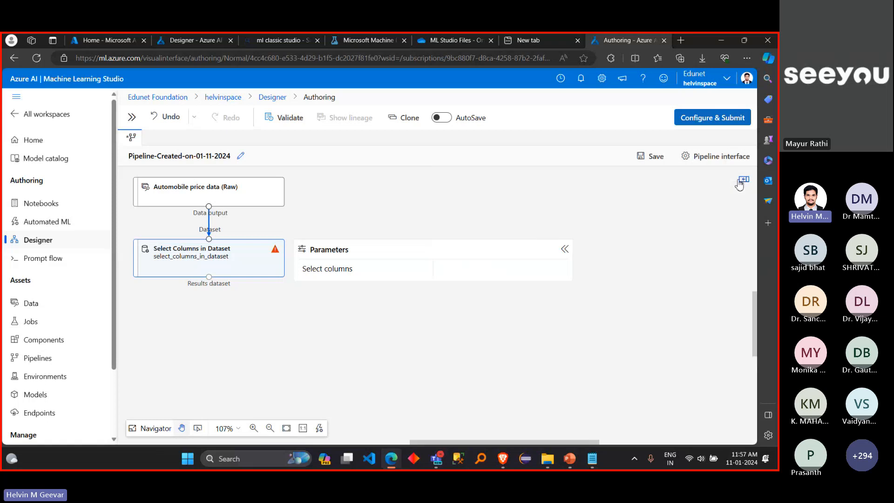
{"action": "left_click", "coordinate": [246, 254]}
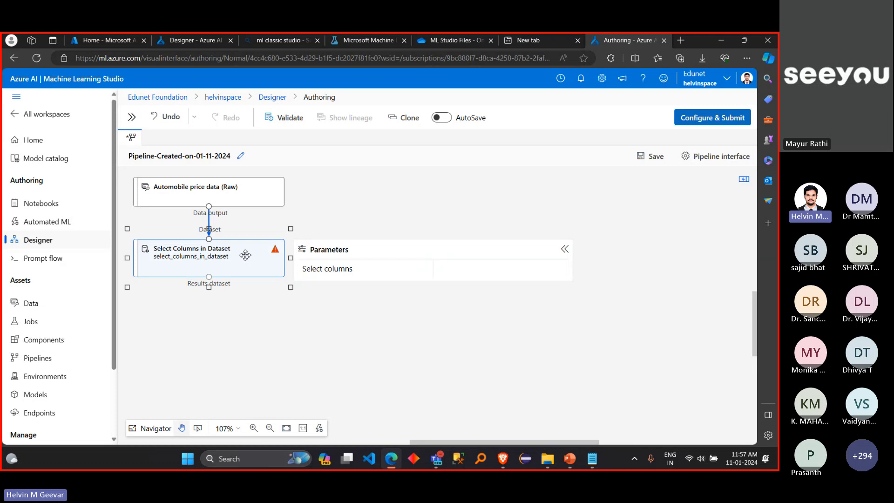
{"action": "left_click", "coordinate": [246, 255]}
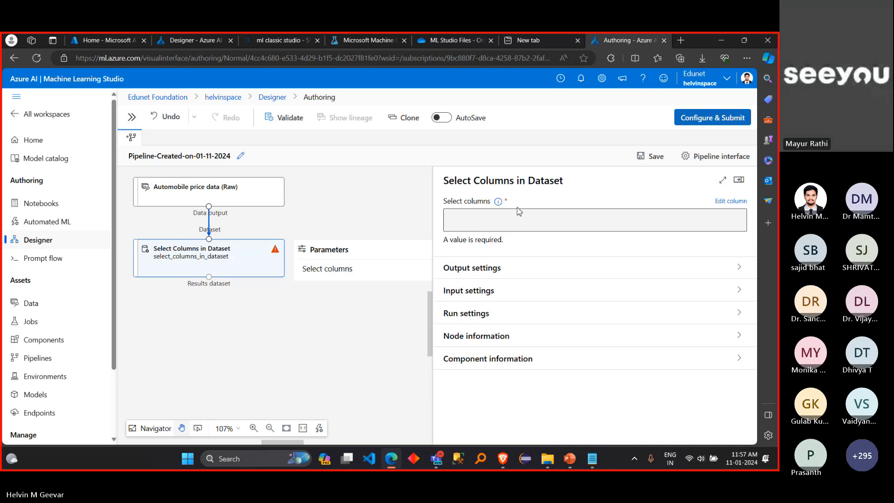
Step: Open the column editor of Select Columns in Dataset and compare the By name and With rules modes, ending on With rules
{"action": "left_click", "coordinate": [730, 201]}
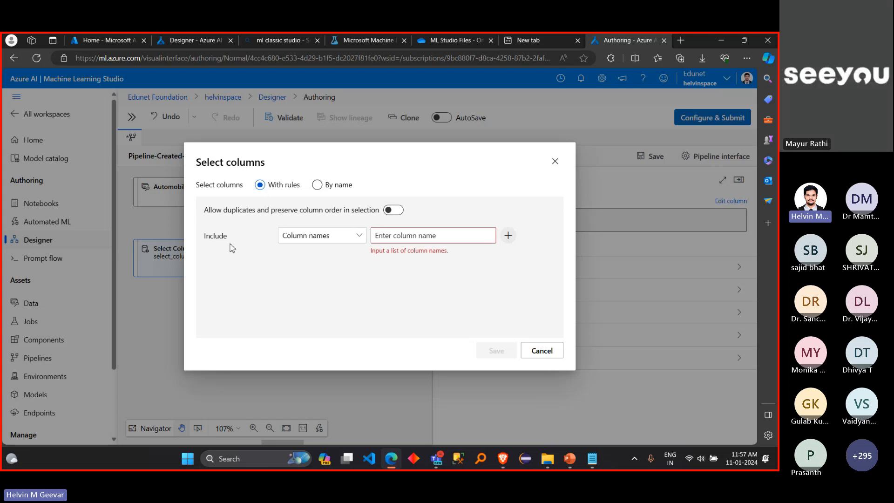
{"action": "left_click_drag", "start_coordinate": [232, 248], "coordinate": [205, 246]}
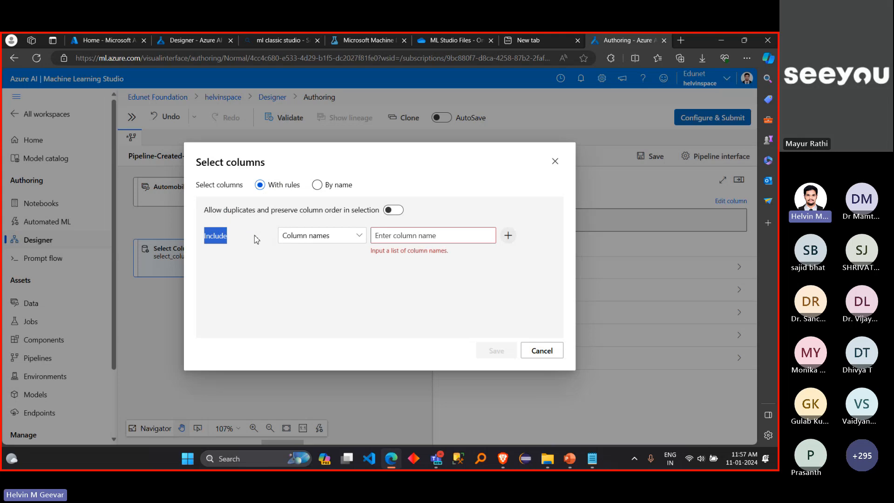
{"action": "left_click", "coordinate": [328, 186]}
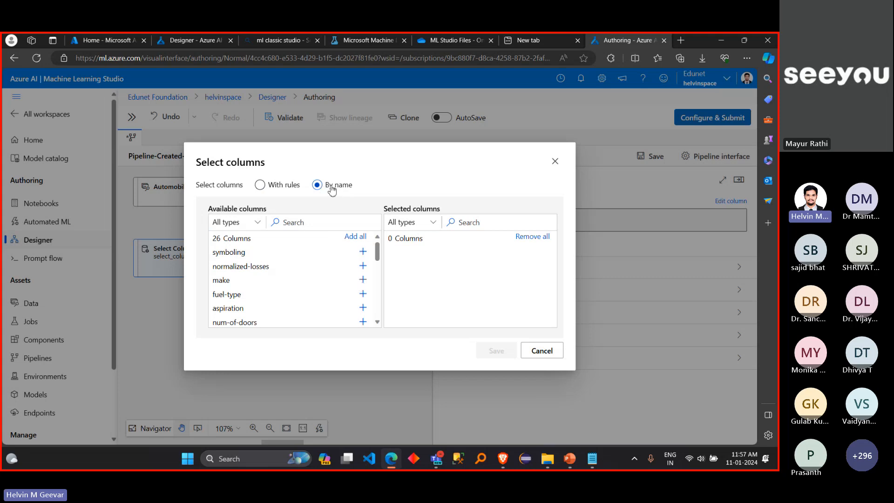
{"action": "left_click", "coordinate": [290, 186]}
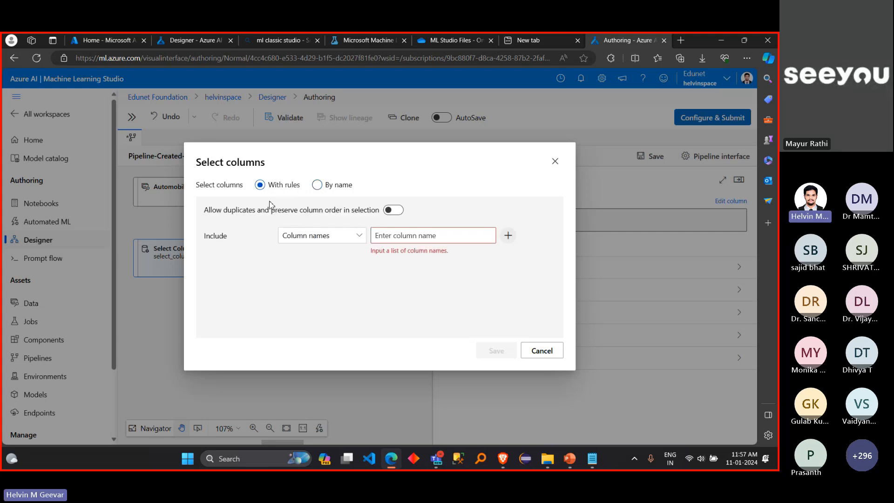
Step: Set the first rule to include All columns and add a second rule below it
{"action": "left_click", "coordinate": [360, 236]}
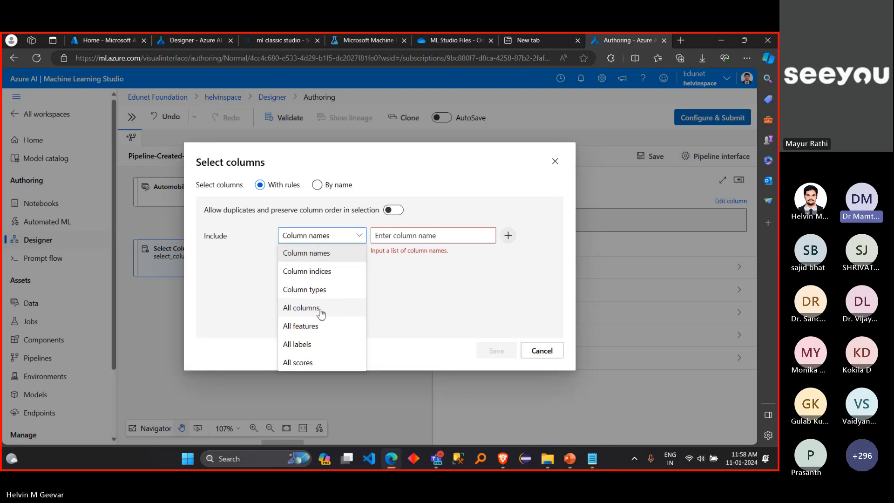
{"action": "left_click", "coordinate": [321, 313]}
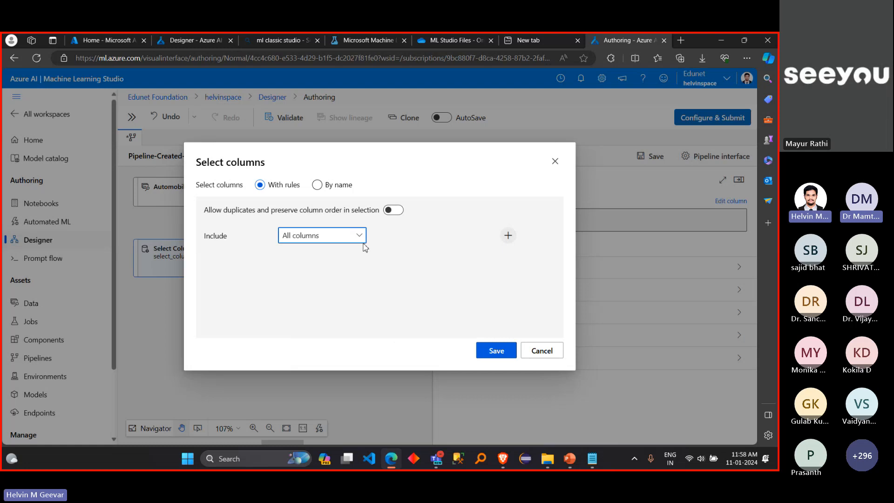
{"action": "left_click", "coordinate": [508, 237]}
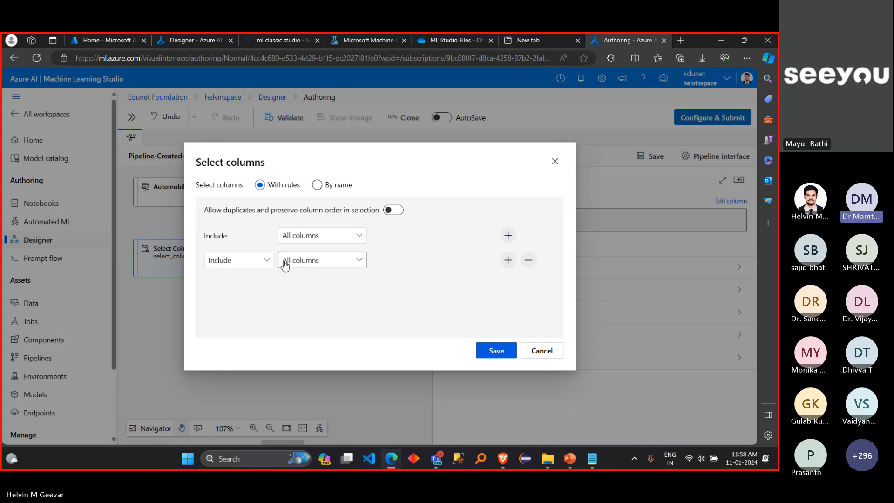
{"action": "left_click", "coordinate": [262, 266]}
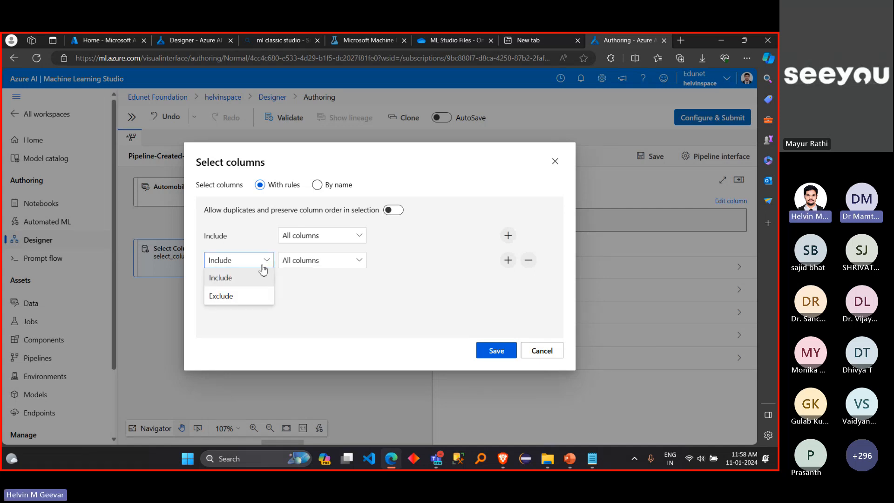
{"action": "left_click", "coordinate": [255, 295]}
{"action": "left_click", "coordinate": [343, 265]}
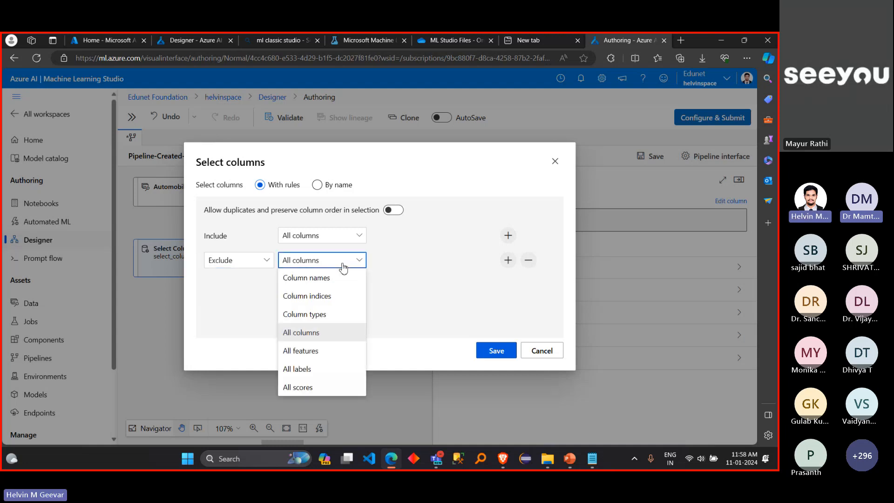
{"action": "left_click", "coordinate": [343, 266]}
{"action": "left_click", "coordinate": [343, 266]}
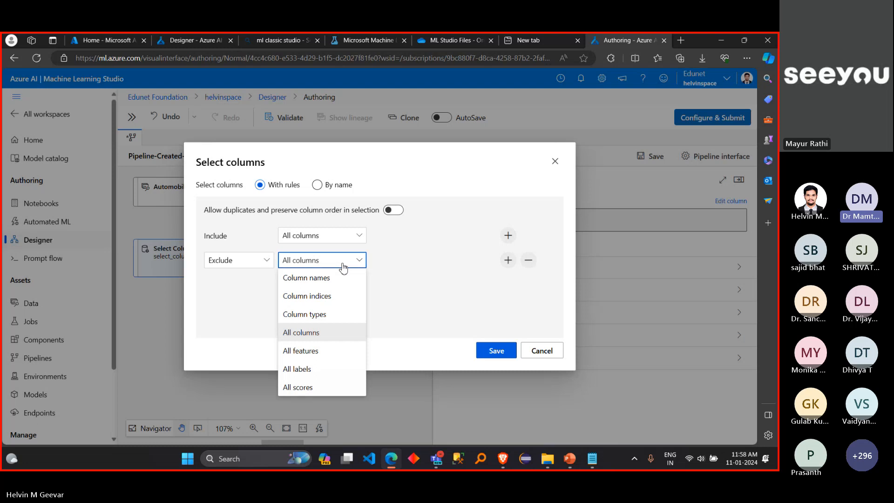
{"action": "left_click", "coordinate": [343, 266]}
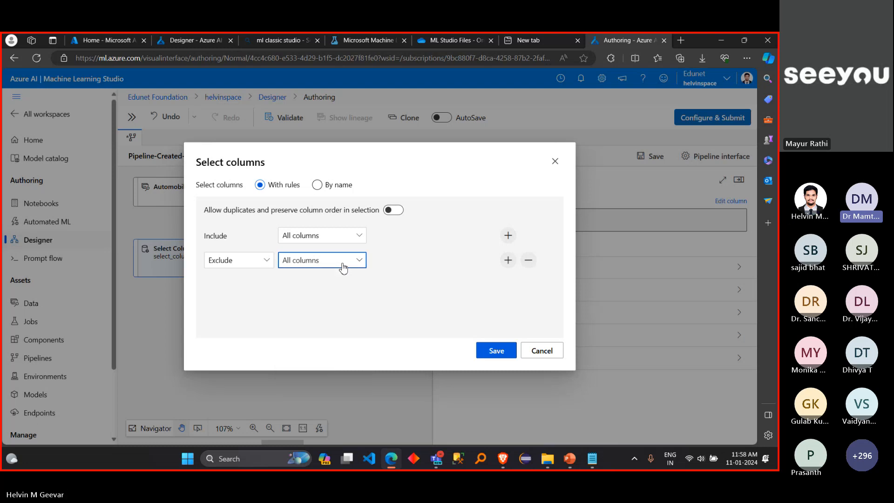
{"action": "left_click", "coordinate": [529, 262]}
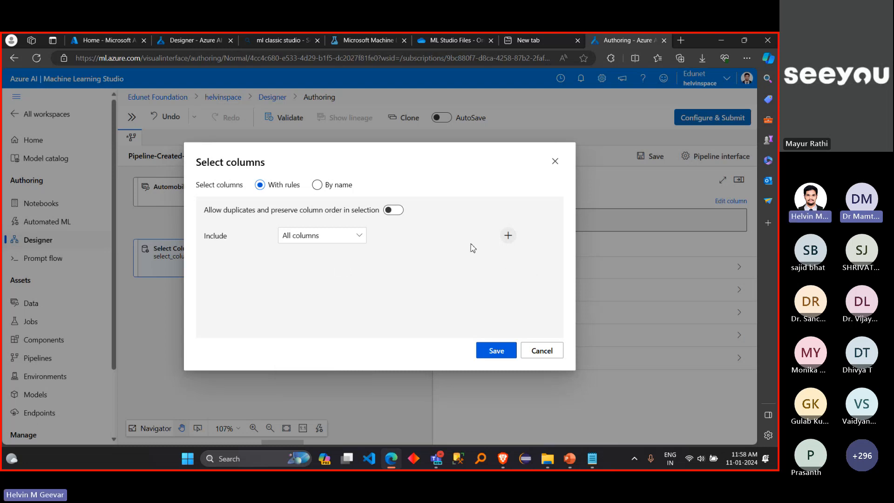
{"action": "left_click", "coordinate": [360, 235]}
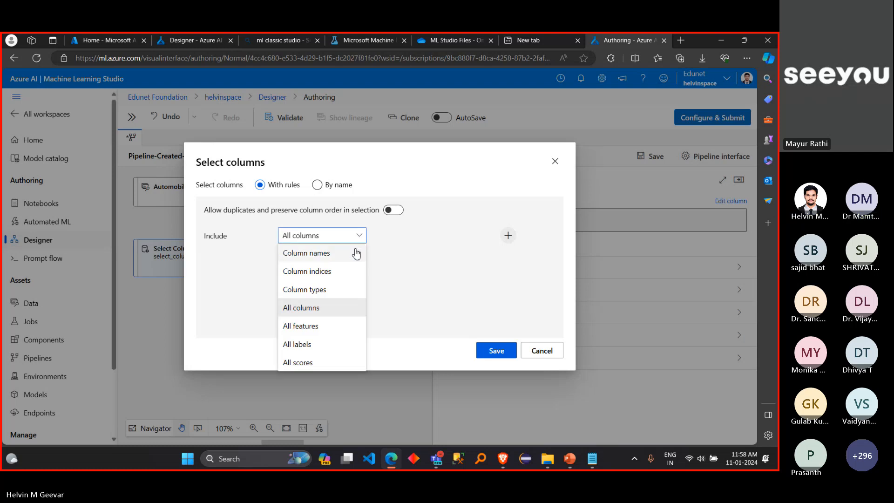
{"action": "left_click", "coordinate": [544, 351]}
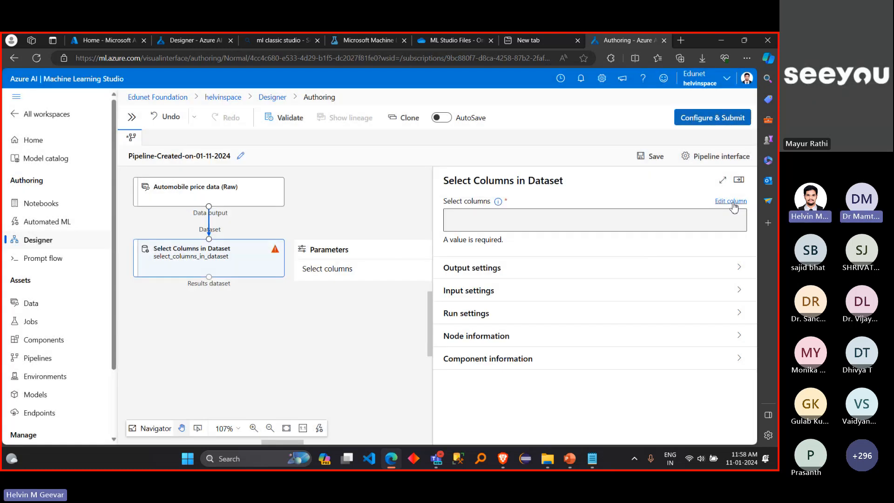
Step: Reopen the column editor of Select Columns in Dataset, include All columns in the first rule and add another rule
{"action": "left_click", "coordinate": [731, 201]}
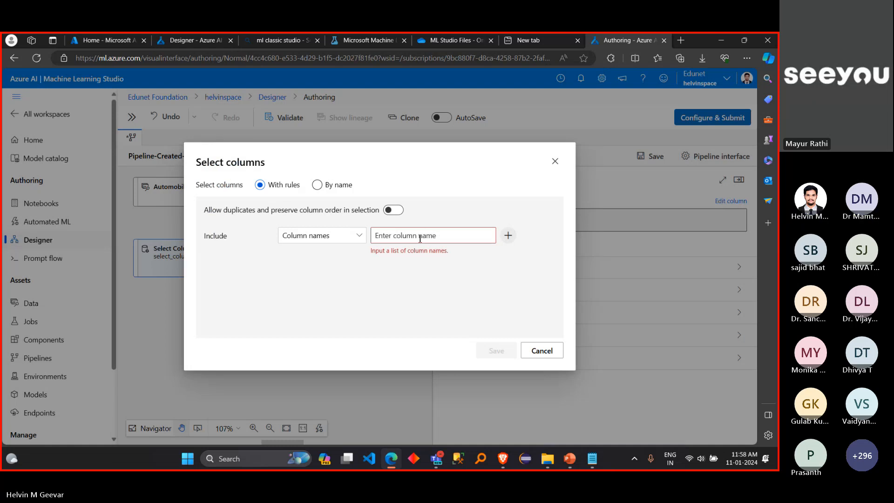
{"action": "left_click", "coordinate": [351, 241]}
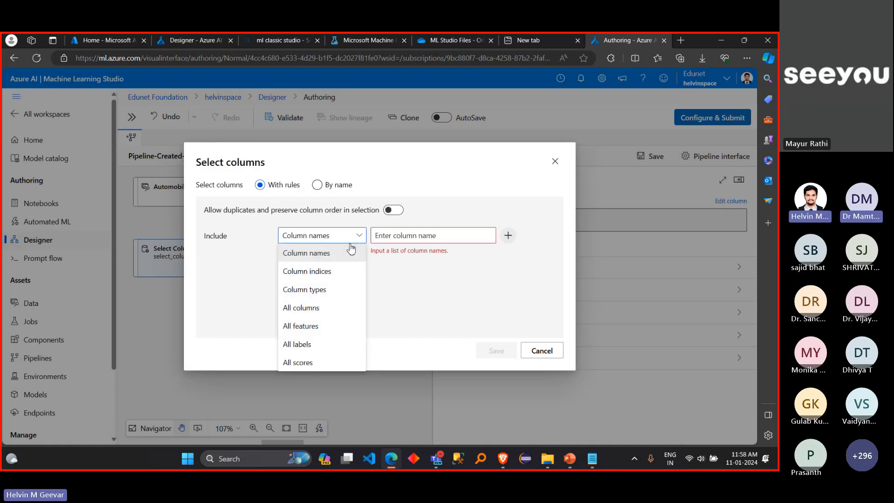
{"action": "left_click", "coordinate": [332, 312]}
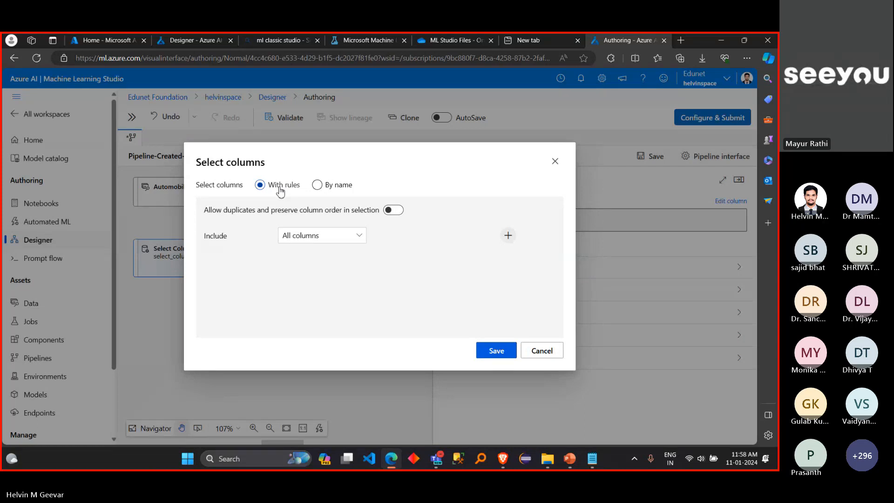
{"action": "left_click_drag", "start_coordinate": [196, 238], "coordinate": [291, 237]}
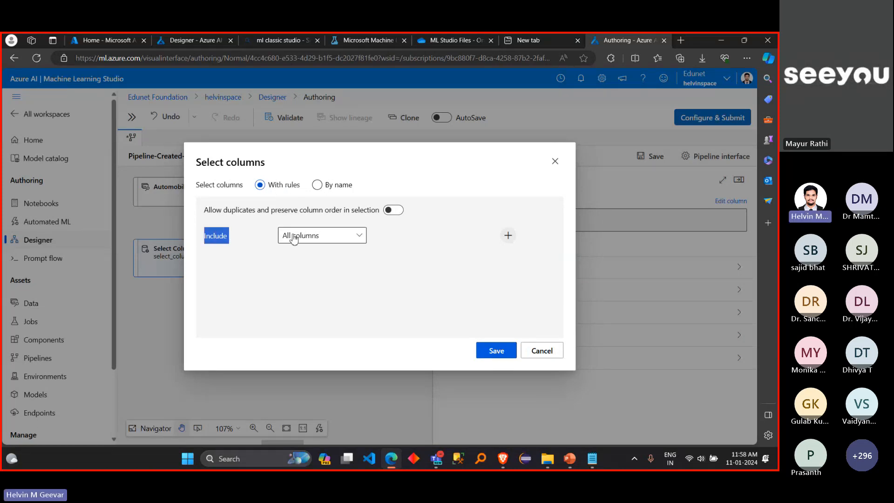
{"action": "left_click", "coordinate": [510, 236]}
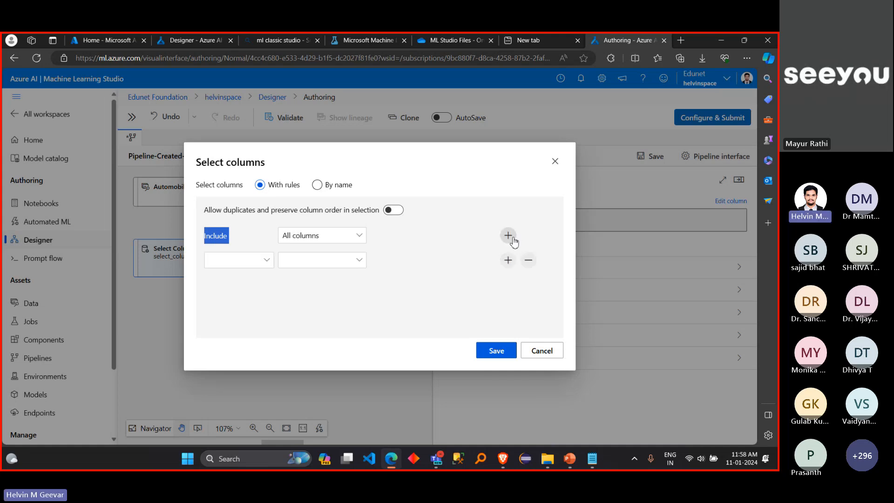
{"action": "left_click", "coordinate": [298, 316]}
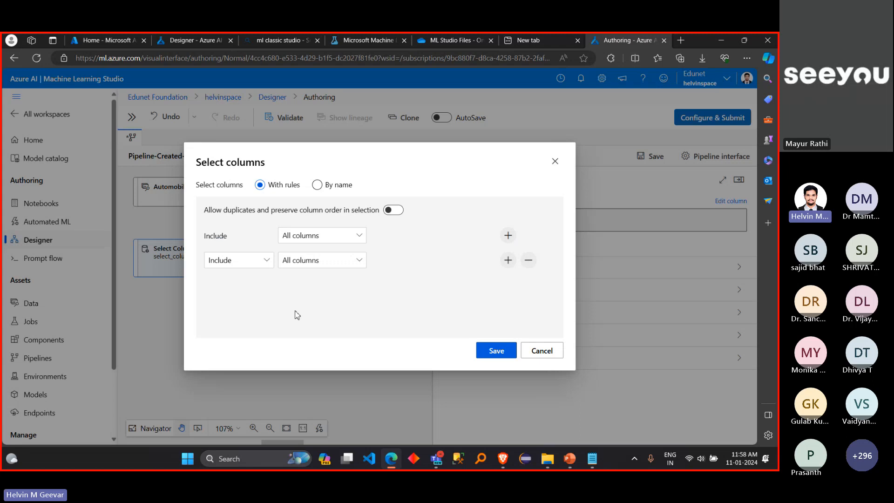
Step: Set the second rule to Exclude by Column names and choose the normalized-losses column
{"action": "left_click", "coordinate": [263, 269]}
{"action": "left_click", "coordinate": [256, 296]}
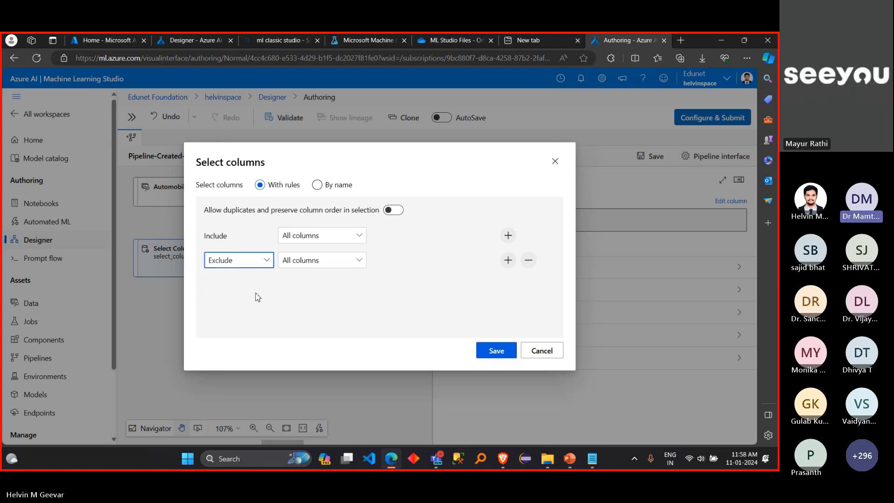
{"action": "left_click", "coordinate": [320, 263]}
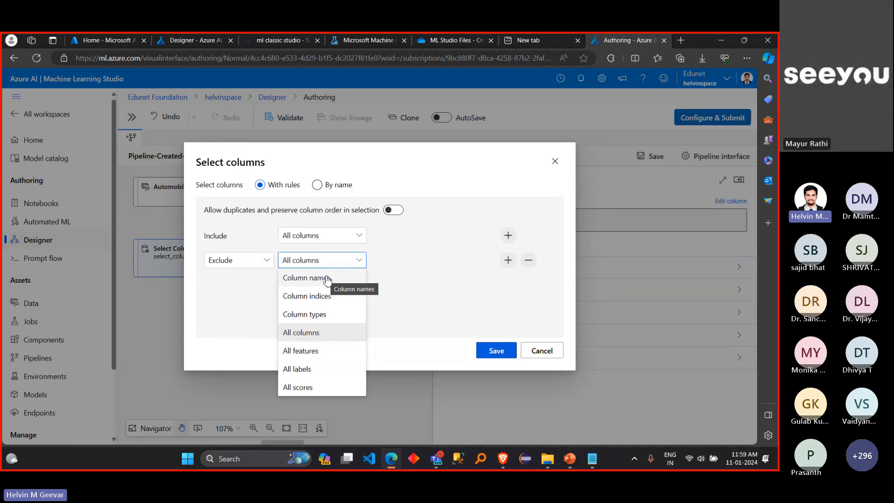
{"action": "left_click", "coordinate": [328, 279]}
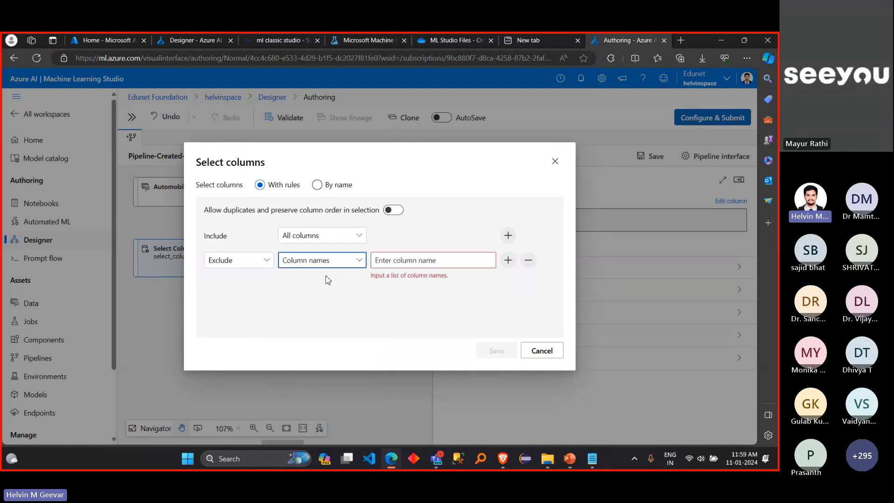
{"action": "left_click", "coordinate": [402, 262]}
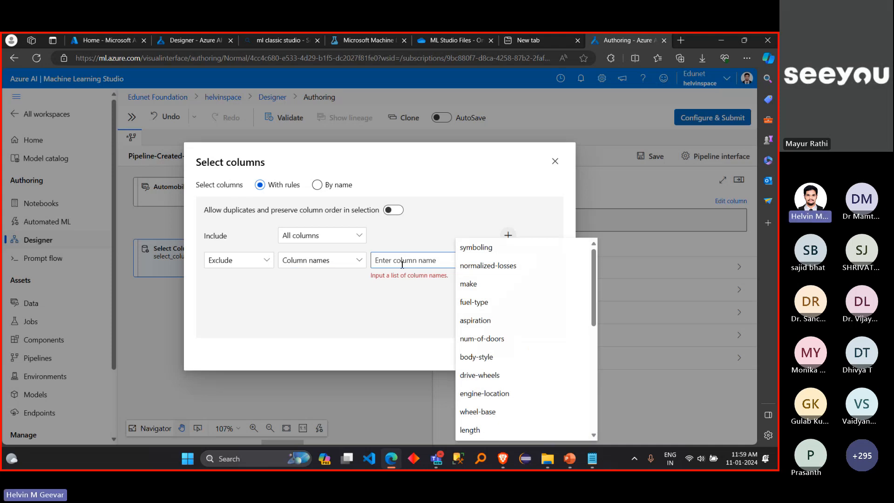
{"action": "left_click", "coordinate": [488, 268]}
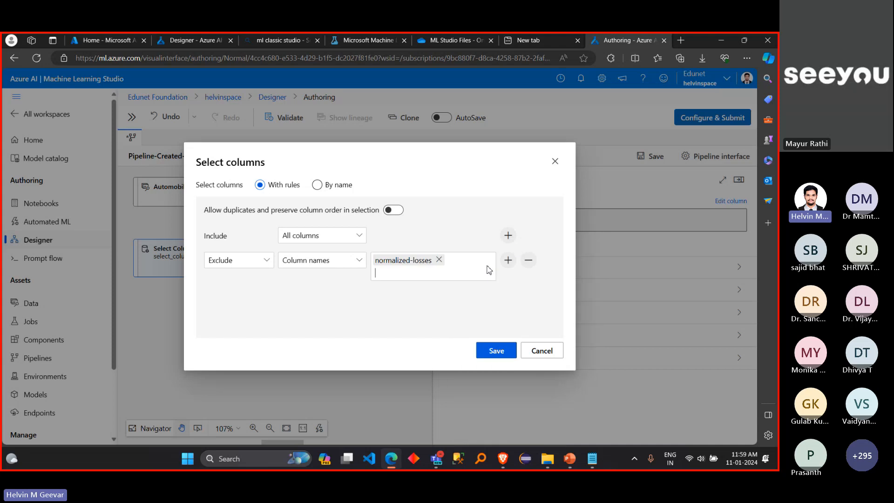
Step: Add the engine-location column to the Exclude rule alongside normalized-losses
{"action": "left_click", "coordinate": [449, 278]}
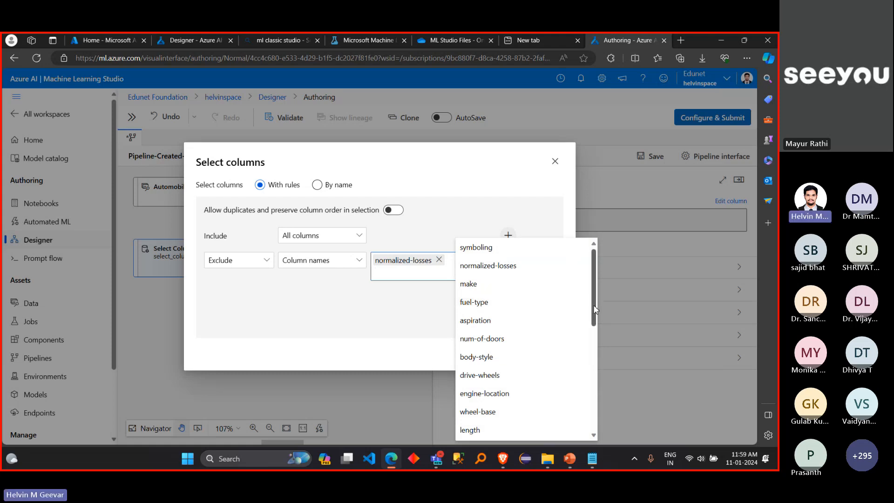
{"action": "left_click_drag", "start_coordinate": [594, 308], "coordinate": [604, 416]}
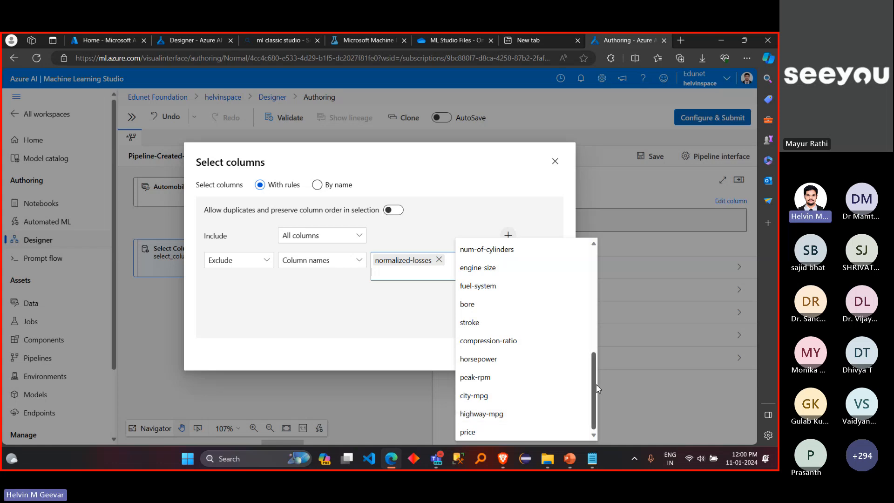
{"action": "scroll", "coordinate": [585, 340], "scroll_direction": "up", "scroll_amount": 4}
{"action": "scroll", "coordinate": [577, 324], "scroll_direction": "up", "scroll_amount": 1}
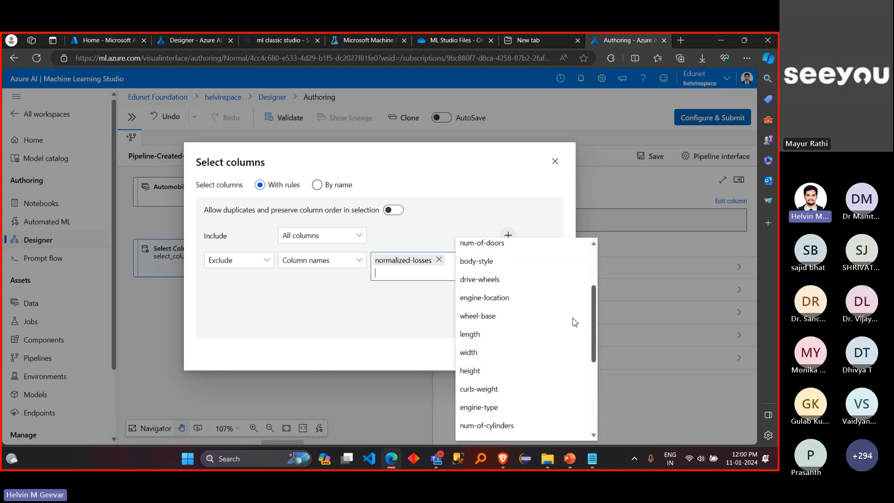
{"action": "left_click", "coordinate": [524, 309]}
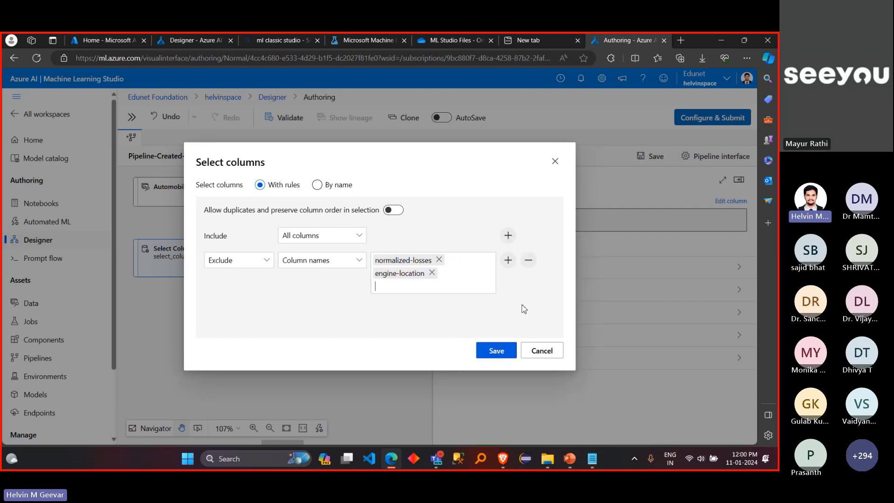
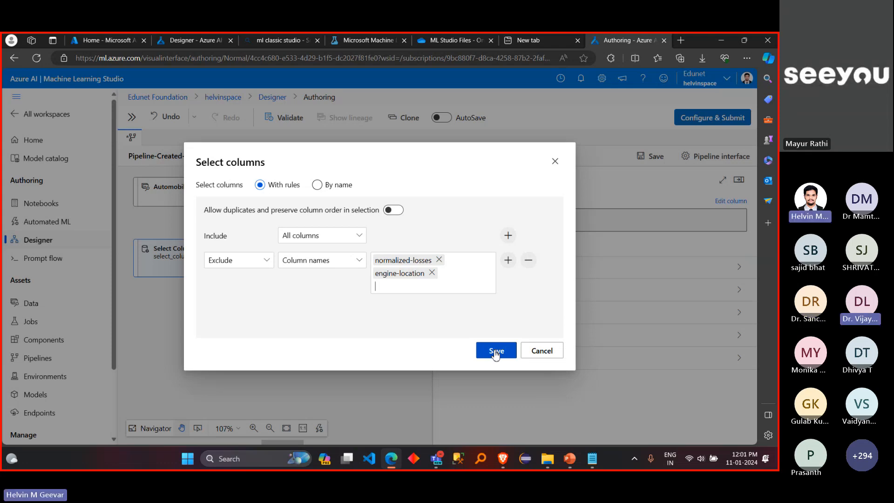
Step: Save the column rules excluding normalized-losses and engine-location and close the Select Columns in Dataset settings
{"action": "left_click", "coordinate": [496, 352]}
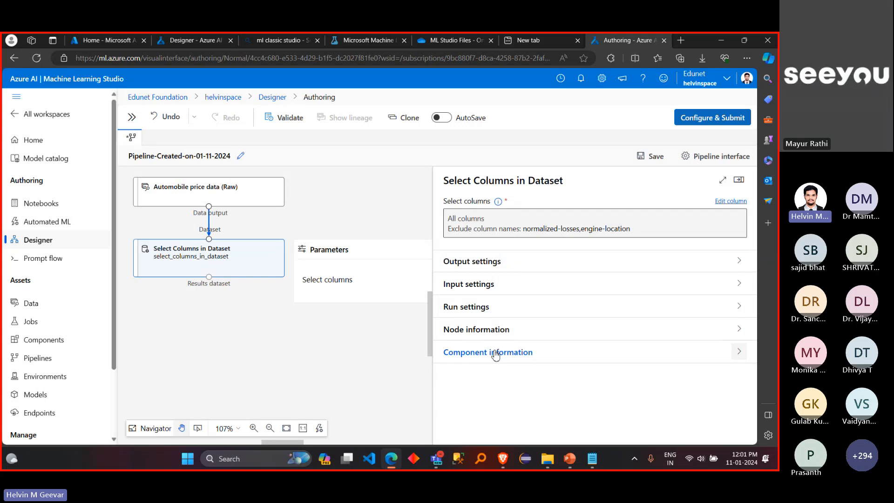
{"action": "left_click", "coordinate": [740, 181]}
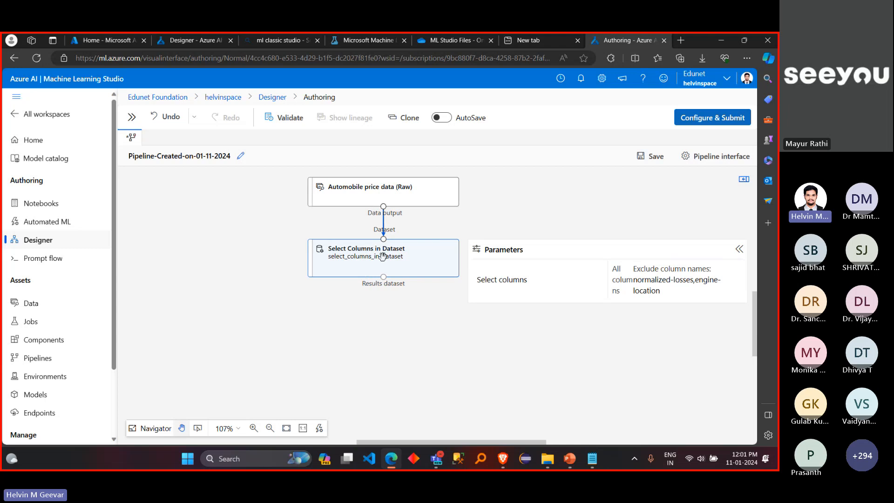
Step: Search the component library for "clean" and place Clean Missing Data on the canvas below Select Columns in Dataset
{"action": "left_click", "coordinate": [132, 120]}
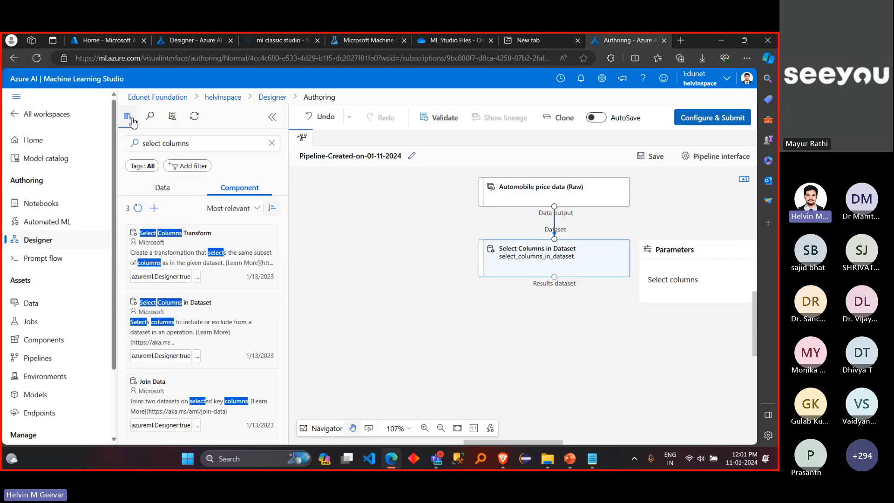
{"action": "left_click", "coordinate": [272, 144]}
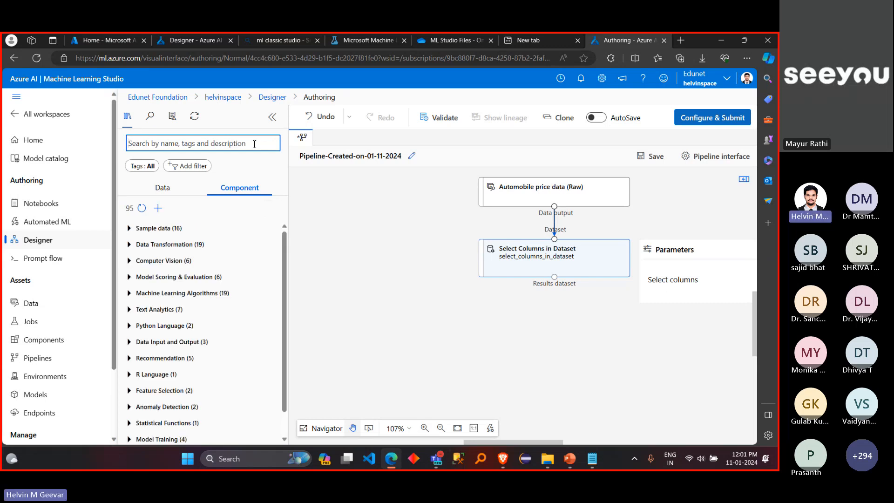
{"action": "type", "text": "cl"}
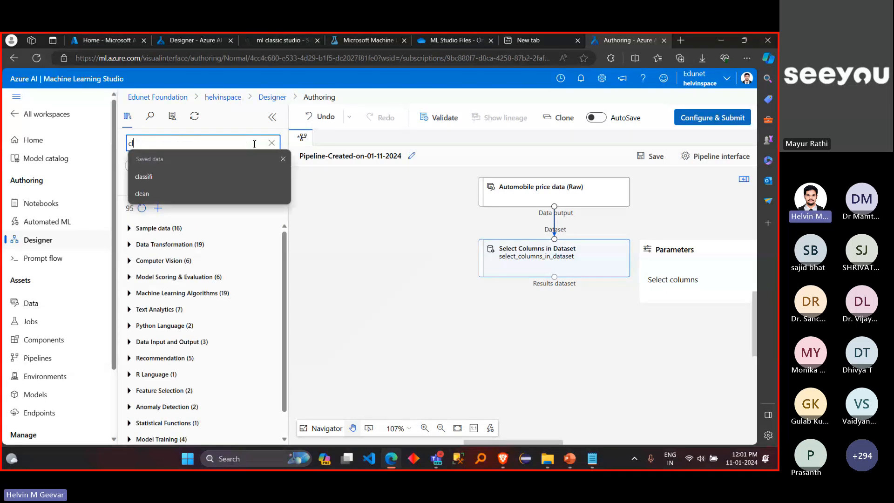
{"action": "type", "text": "ean"}
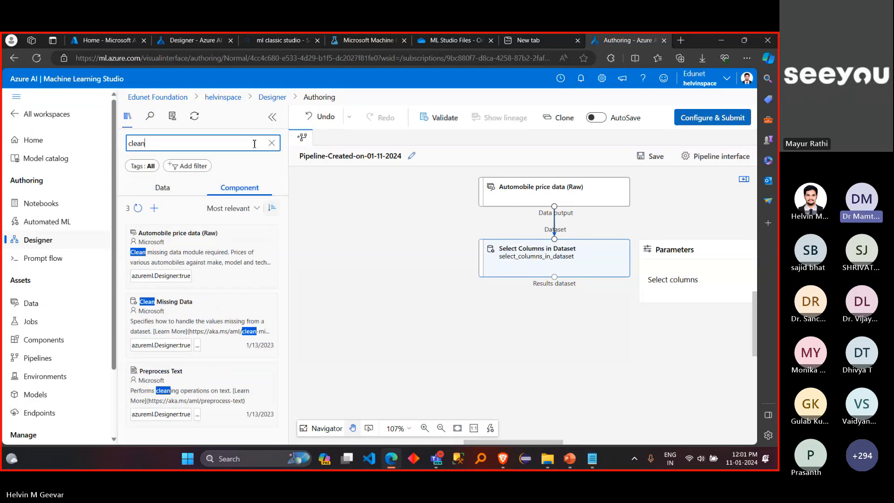
{"action": "left_click", "coordinate": [210, 320]}
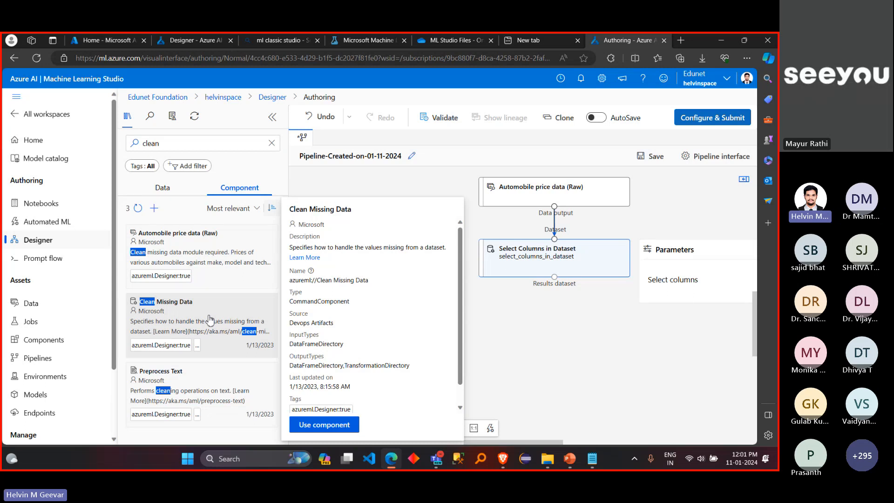
{"action": "left_click_drag", "start_coordinate": [209, 321], "coordinate": [562, 326]}
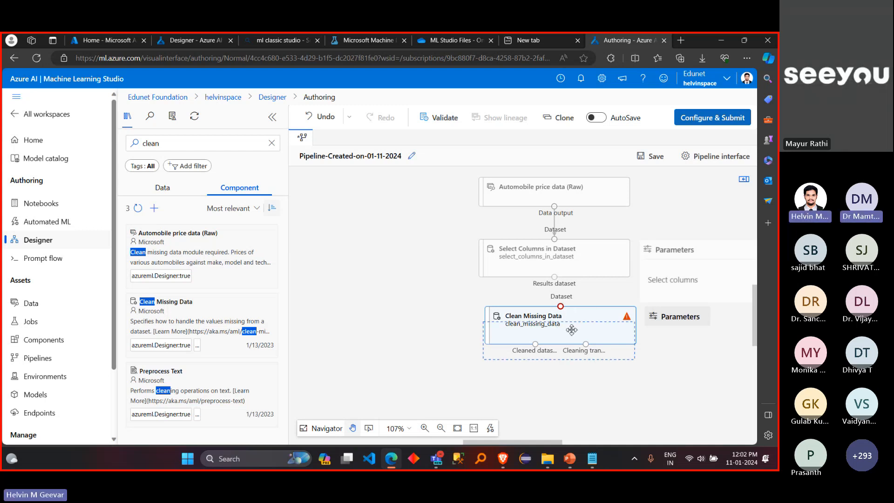
{"action": "left_click_drag", "start_coordinate": [573, 312], "coordinate": [571, 330]}
Step: Connect the results dataset output of Select Columns in Dataset to the dataset input of Clean Missing Data
{"action": "left_click", "coordinate": [517, 296]}
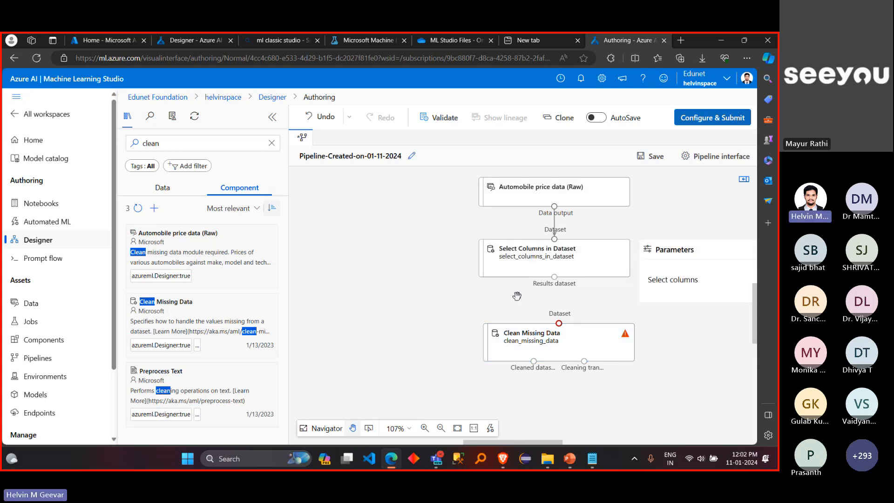
{"action": "left_click", "coordinate": [567, 259]}
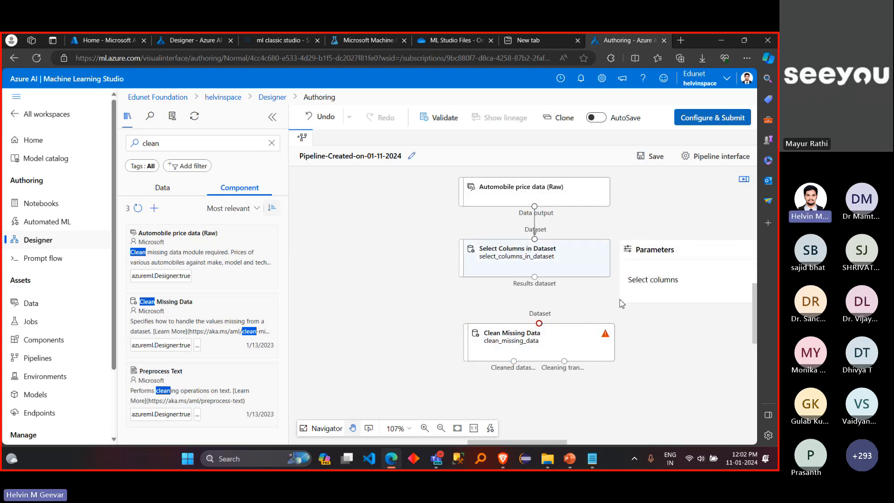
{"action": "left_click_drag", "start_coordinate": [535, 277], "coordinate": [540, 324]}
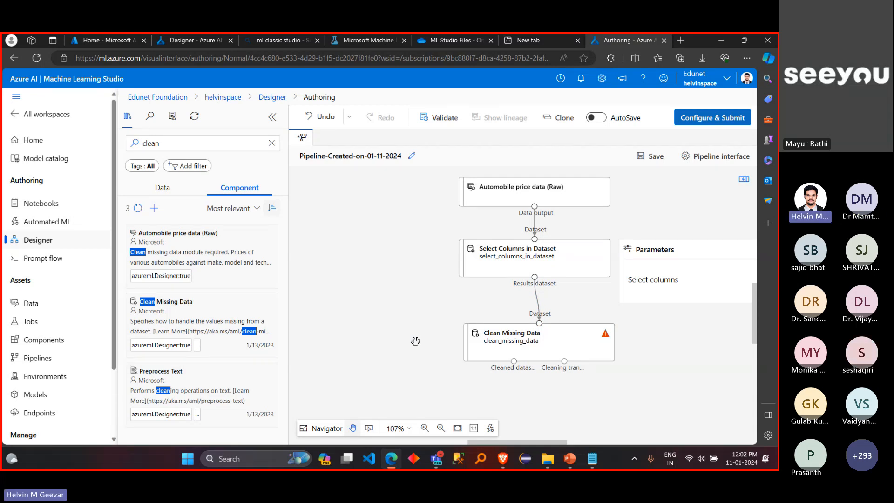
Step: Collapse the Parameters box beside the Select Columns in Dataset node
{"action": "mouse_move", "coordinate": [600, 336]}
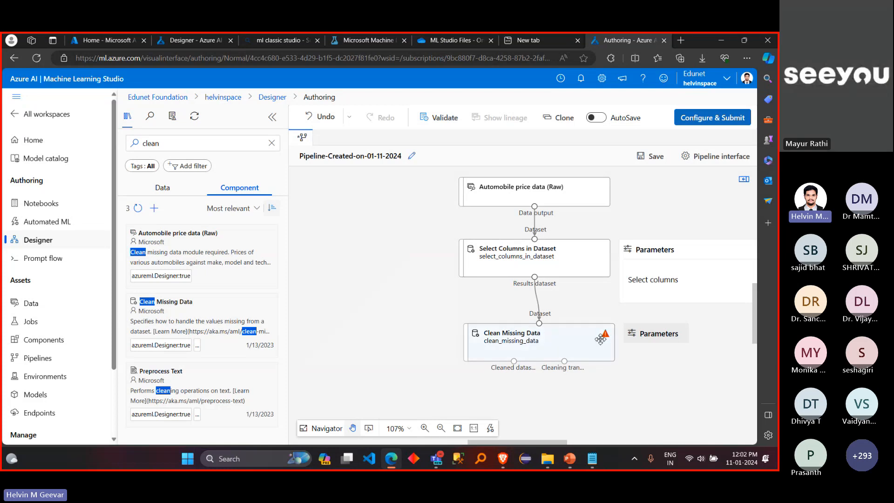
{"action": "scroll", "coordinate": [703, 315], "scroll_direction": "right", "scroll_amount": 4}
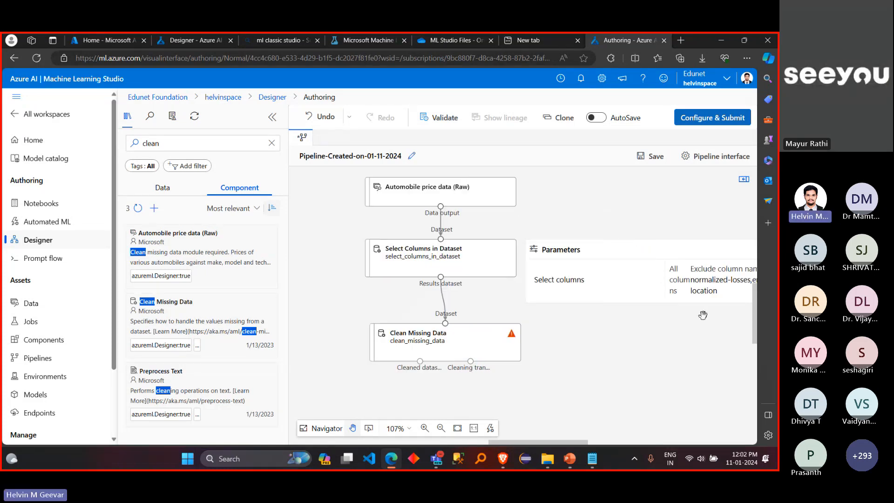
{"action": "scroll", "coordinate": [703, 315], "scroll_direction": "right", "scroll_amount": 3}
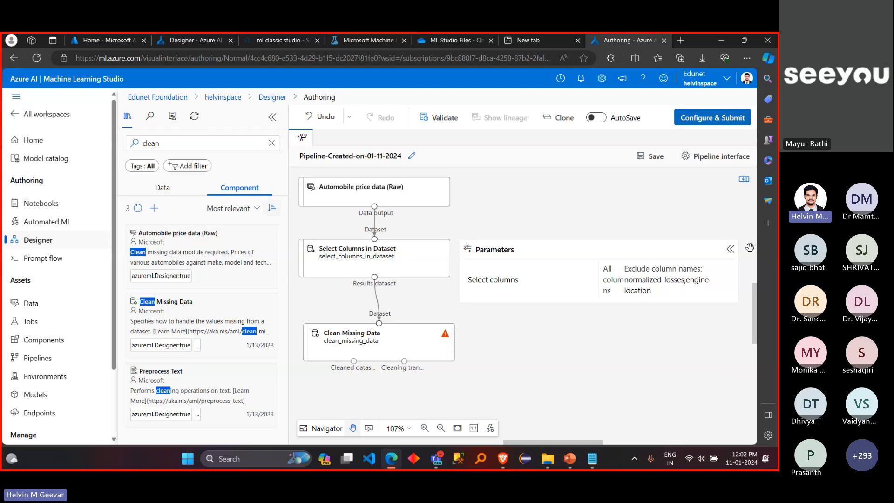
{"action": "left_click", "coordinate": [730, 249]}
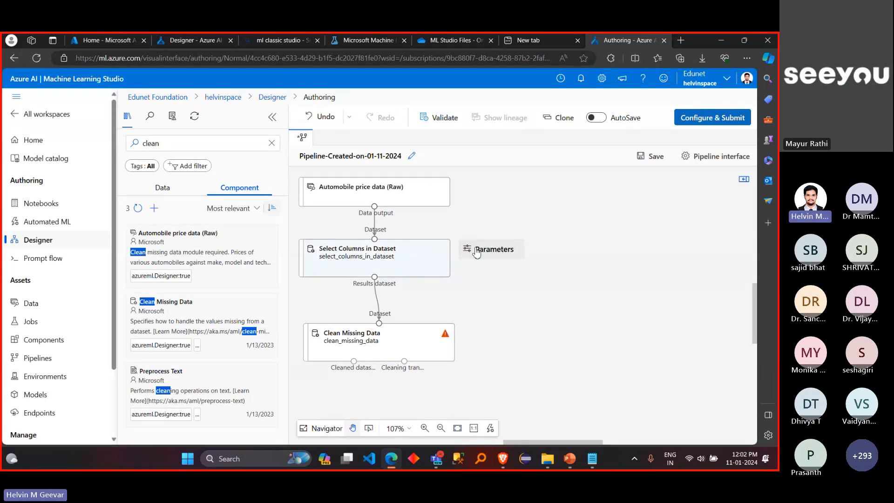
{"action": "left_click", "coordinate": [477, 251]}
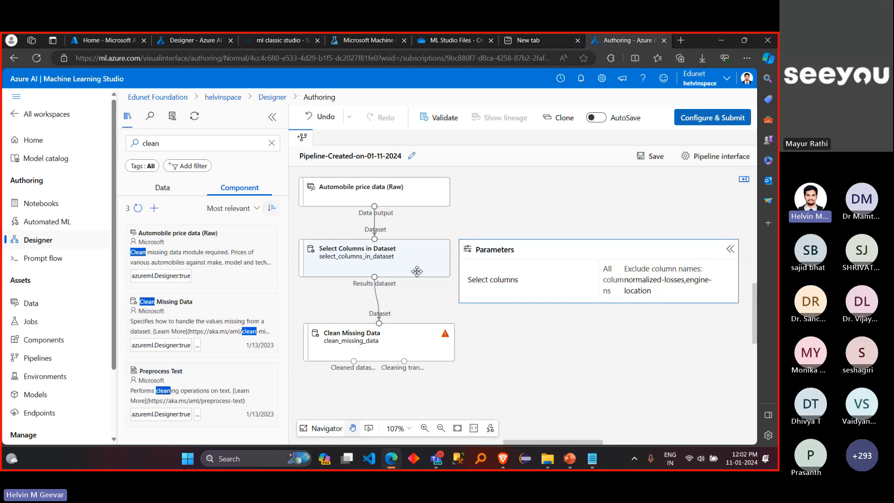
{"action": "left_click", "coordinate": [729, 249]}
Step: Open the Clean Missing Data settings, include All columns in the columns to be cleaned and save the rule
{"action": "left_click", "coordinate": [412, 345]}
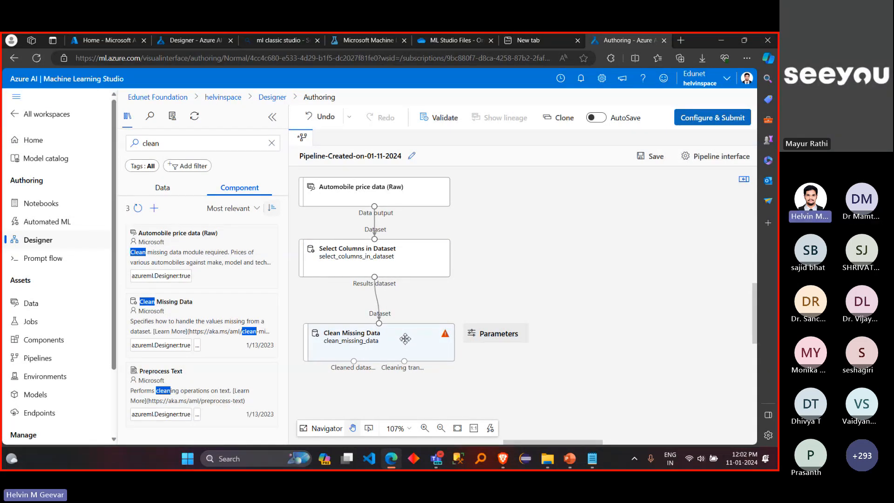
{"action": "double_click", "coordinate": [405, 339]}
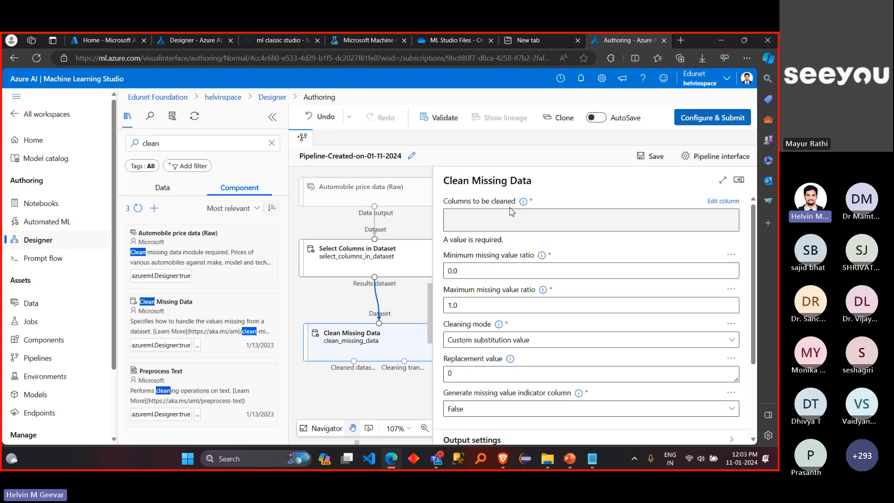
{"action": "left_click", "coordinate": [723, 202]}
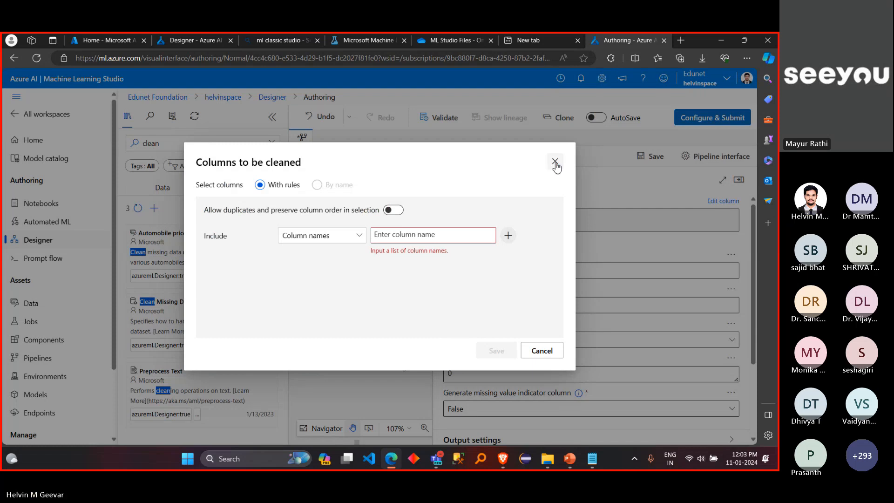
{"action": "left_click", "coordinate": [555, 162]}
{"action": "left_click", "coordinate": [725, 203]}
{"action": "left_click", "coordinate": [353, 237]}
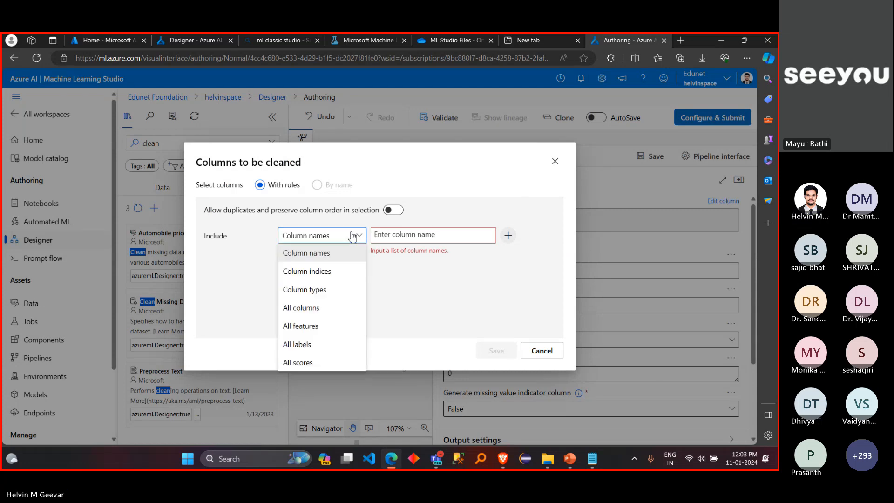
{"action": "left_click", "coordinate": [340, 308]}
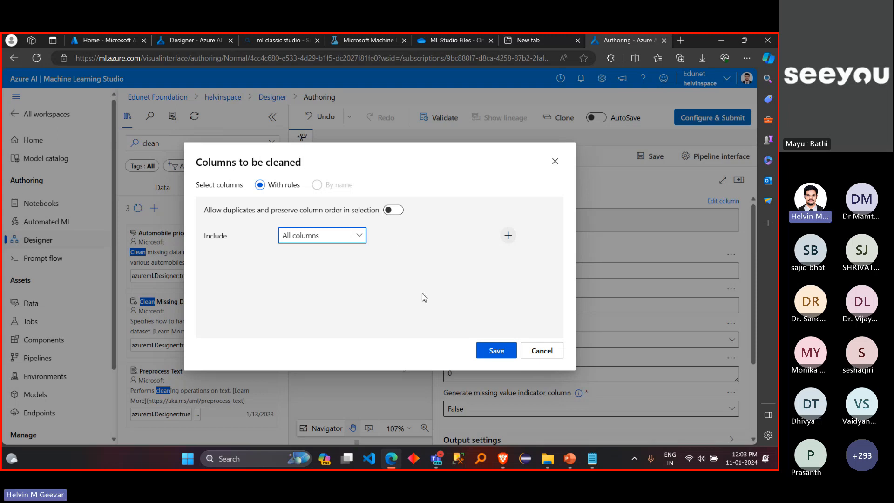
{"action": "left_click", "coordinate": [489, 352]}
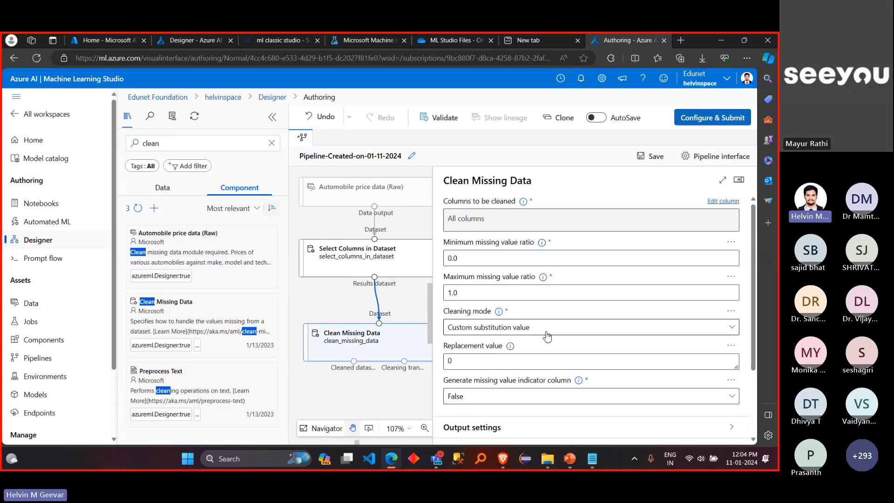
Step: Look through the cleaning modes of Clean Missing Data and set the mode to Remove entire row
{"action": "left_click", "coordinate": [562, 335]}
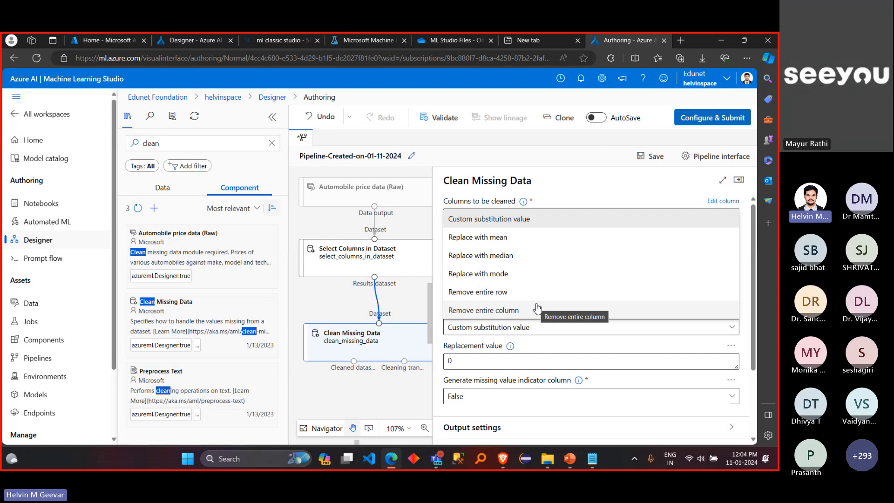
{"action": "left_click", "coordinate": [553, 329]}
{"action": "left_click", "coordinate": [554, 331]}
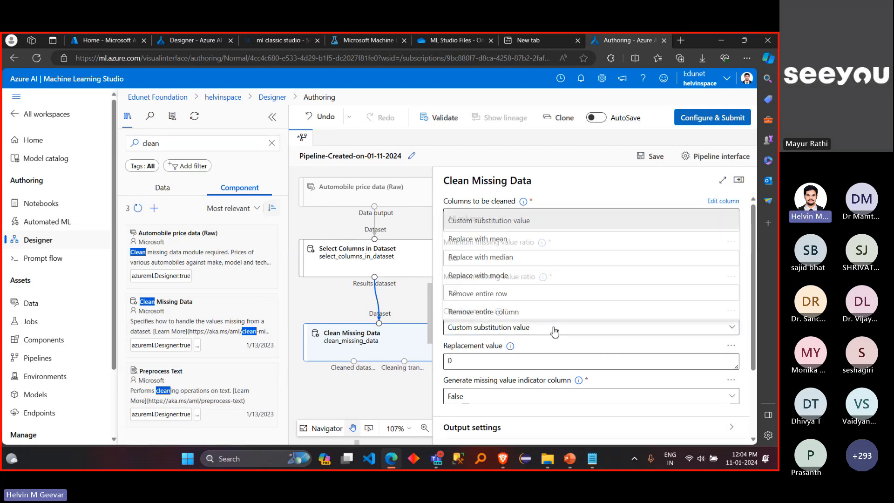
{"action": "left_click", "coordinate": [554, 330]}
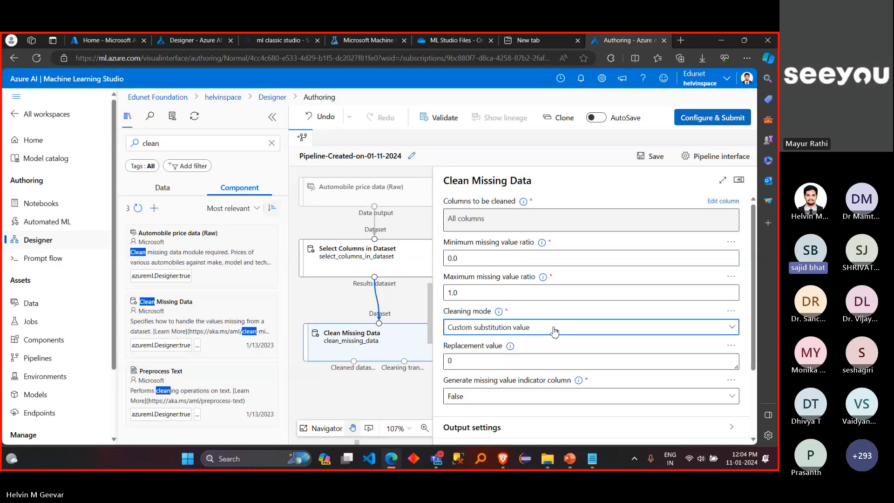
{"action": "left_click", "coordinate": [554, 331]}
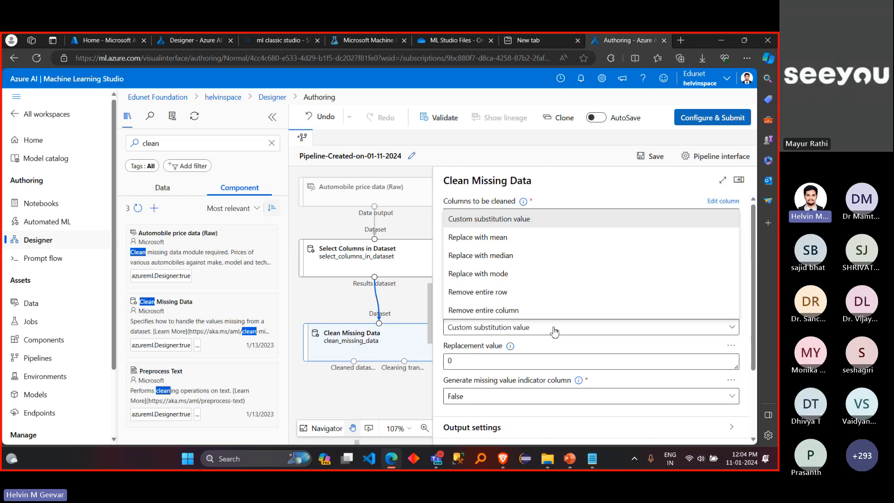
{"action": "left_click", "coordinate": [554, 331]}
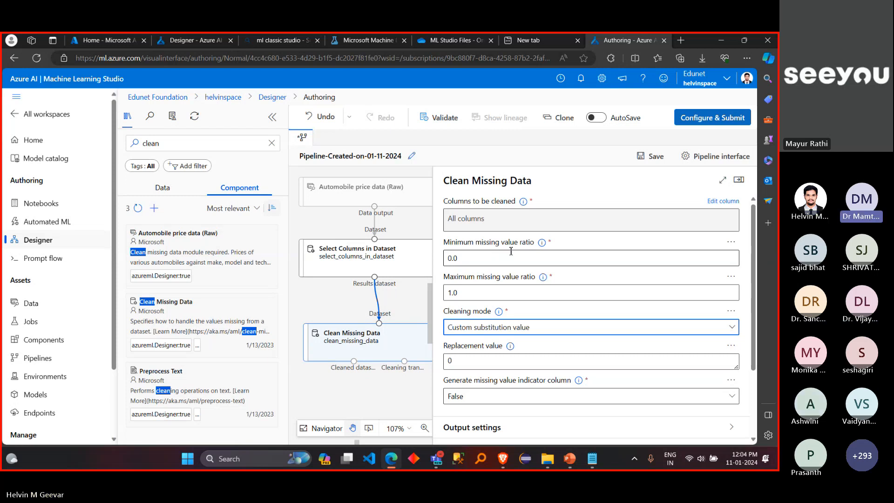
{"action": "left_click", "coordinate": [545, 329]}
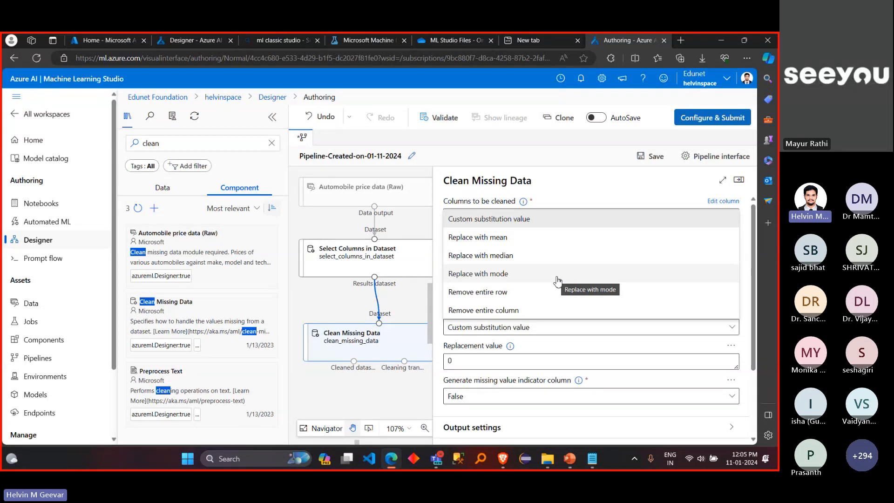
{"action": "left_click", "coordinate": [529, 292]}
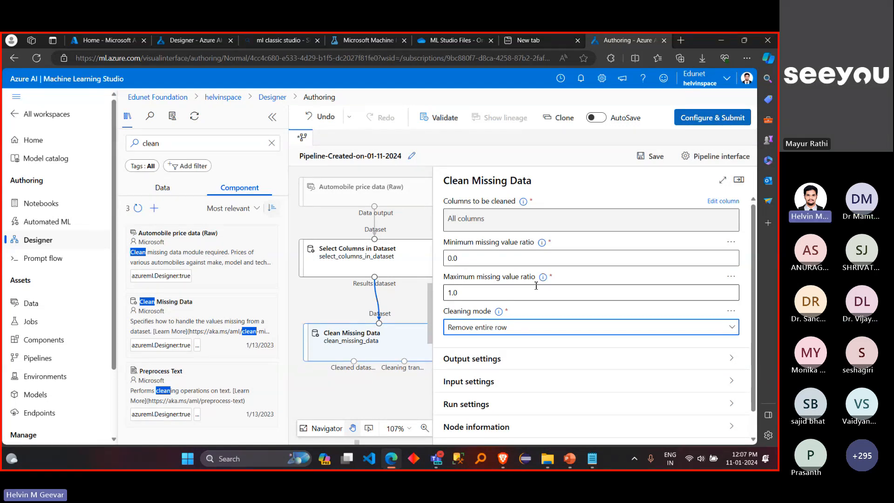
Step: Recheck the column choices in the columns to be cleaned rule and save it with All columns included
{"action": "left_click", "coordinate": [723, 203]}
{"action": "left_click", "coordinate": [358, 236]}
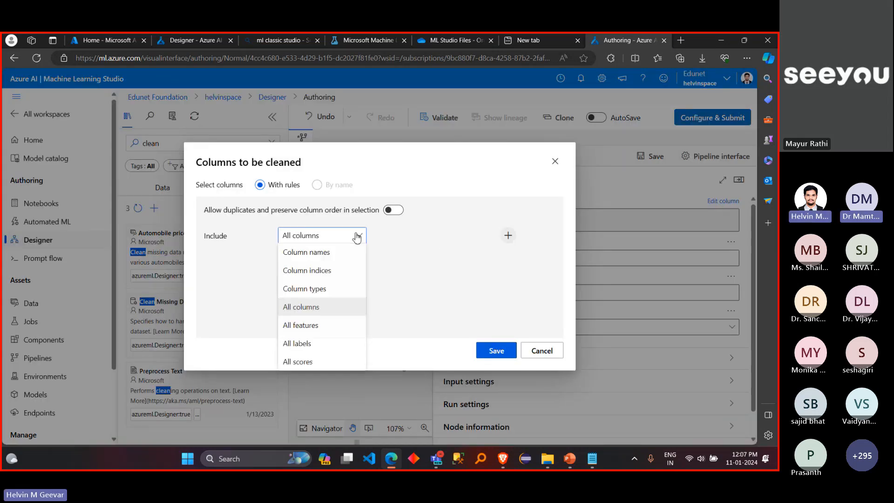
{"action": "left_click", "coordinate": [358, 236]}
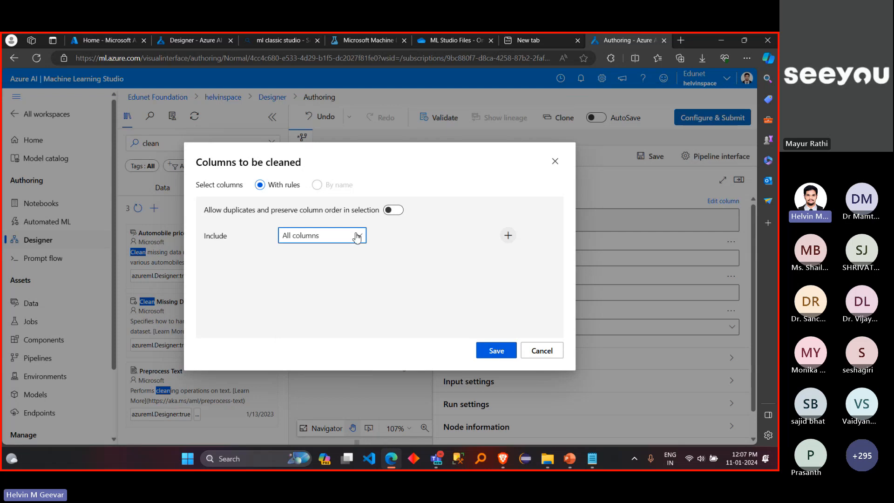
{"action": "left_click", "coordinate": [510, 353]}
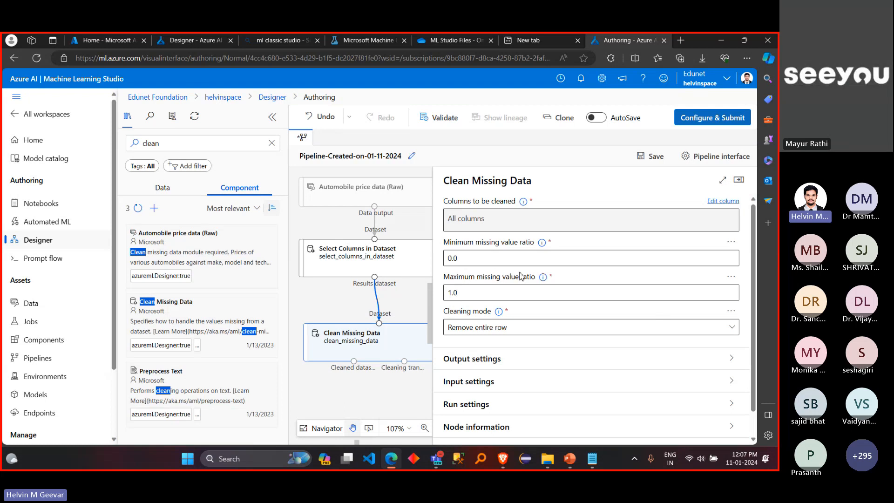
Step: Examine the minimum and maximum missing value ratio settings of Clean Missing Data
{"action": "double_click", "coordinate": [453, 258]}
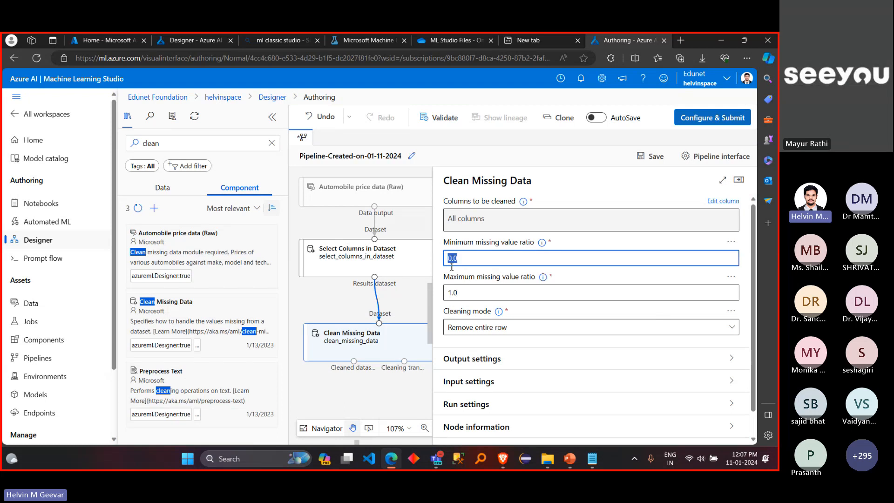
{"action": "double_click", "coordinate": [463, 292]}
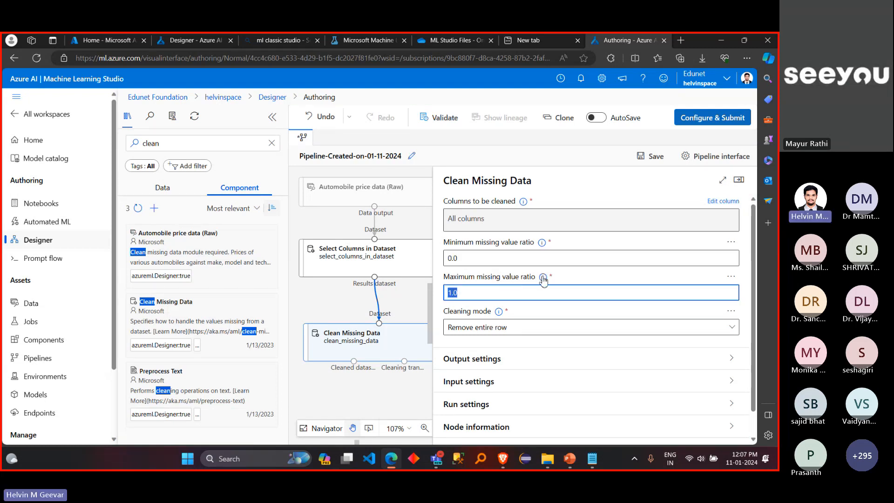
Step: Read the description of the maximum missing value ratio setting in Clean Missing Data
{"action": "left_click", "coordinate": [497, 294]}
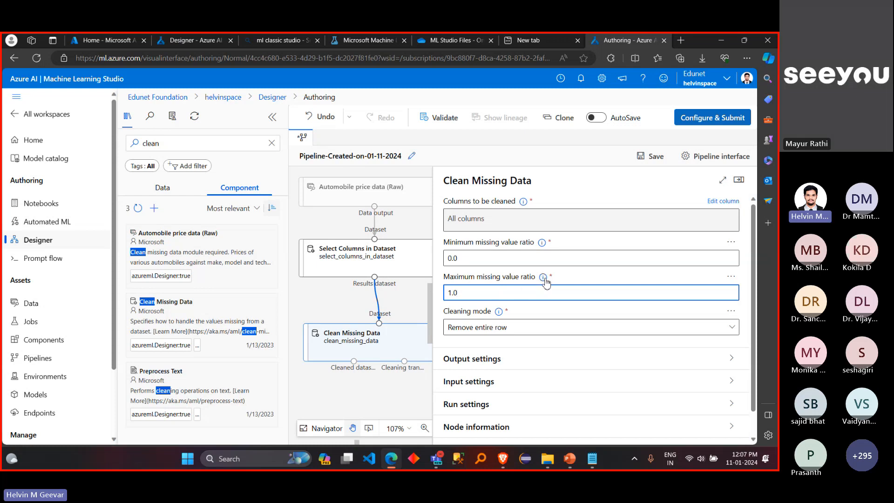
{"action": "mouse_move", "coordinate": [546, 283]}
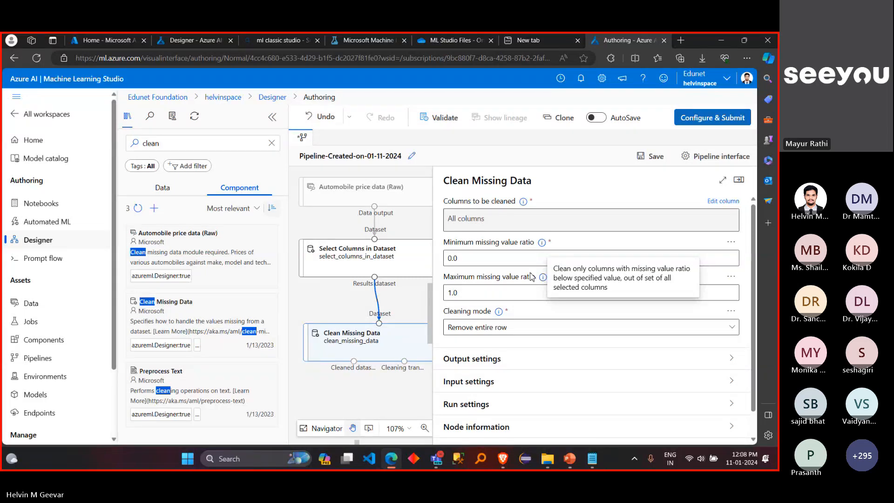
{"action": "left_click", "coordinate": [532, 277]}
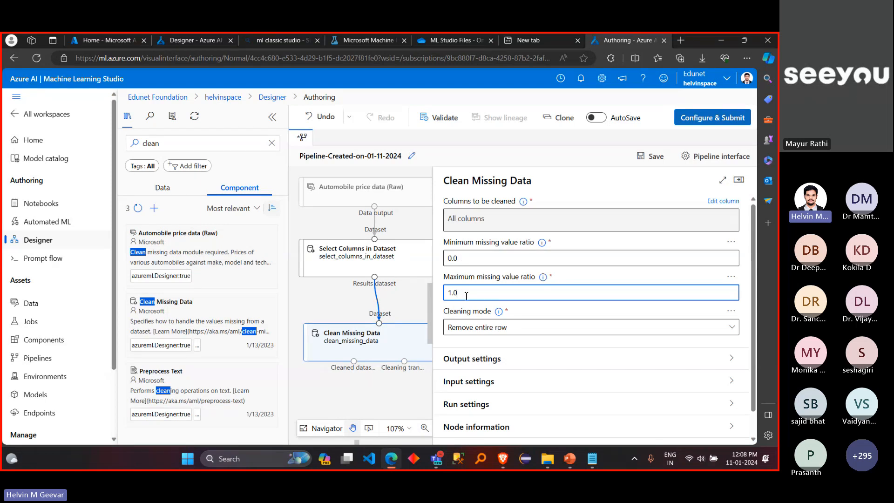
Step: Try a minimum missing value ratio of 0.5 and restore it to 0.0
{"action": "left_click", "coordinate": [471, 256]}
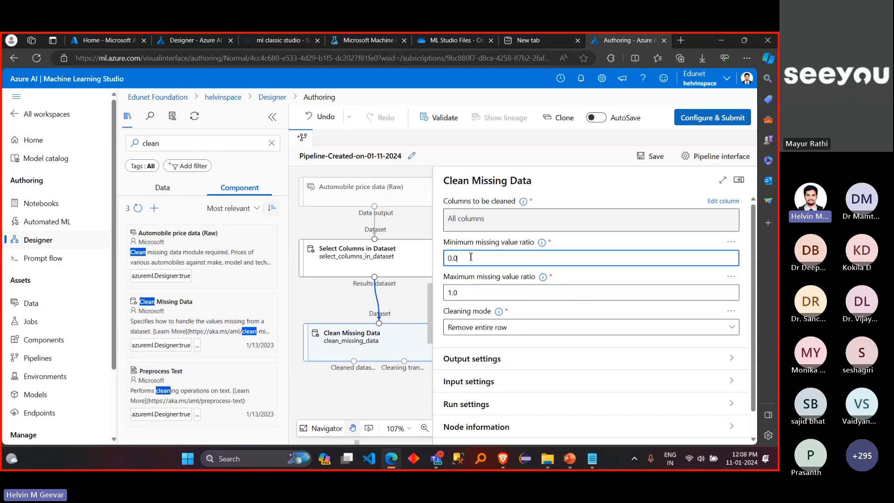
{"action": "key", "text": "BackSpace"}
{"action": "type", "text": "5"}
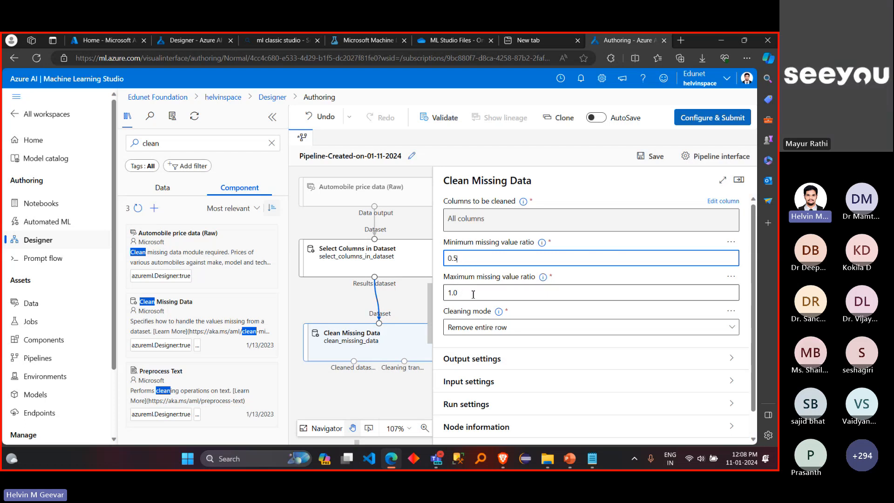
{"action": "key", "text": "BackSpace"}
{"action": "type", "text": "0"}
Step: Close the Clean Missing Data settings and clear the component selection on the canvas
{"action": "left_click", "coordinate": [535, 292]}
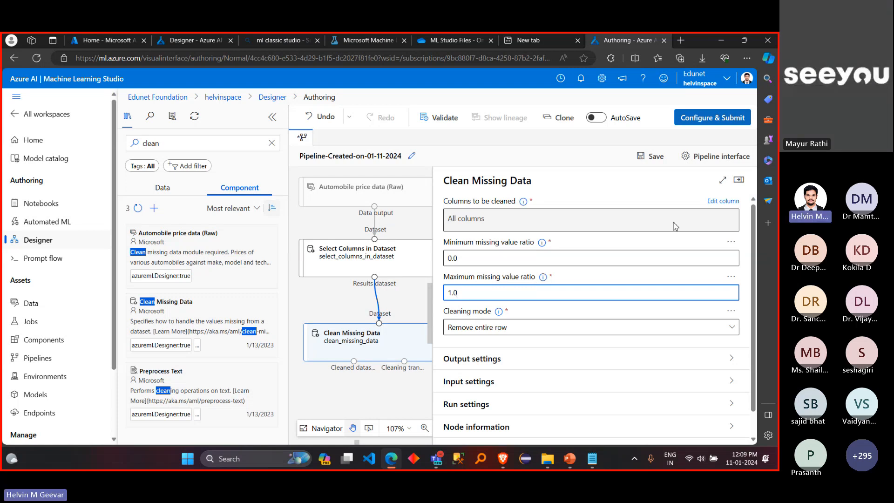
{"action": "left_click", "coordinate": [740, 183]}
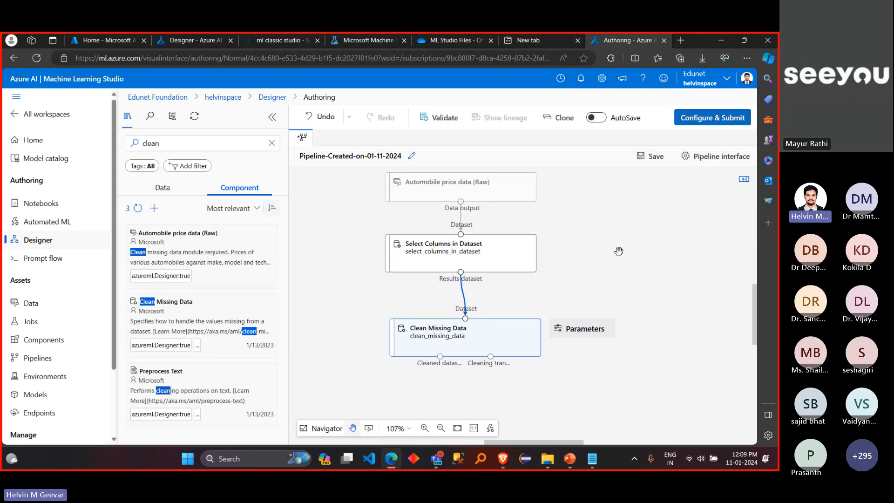
{"action": "scroll", "coordinate": [619, 251], "scroll_direction": "down", "scroll_amount": 1}
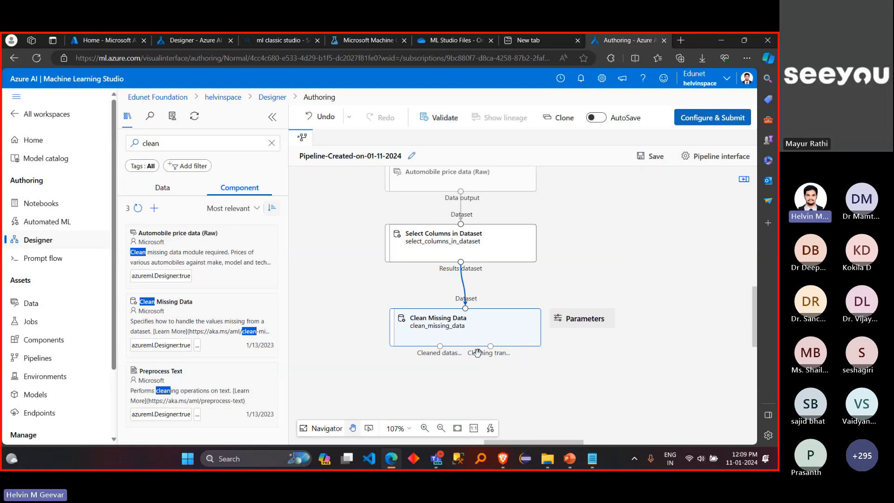
{"action": "left_click", "coordinate": [537, 359]}
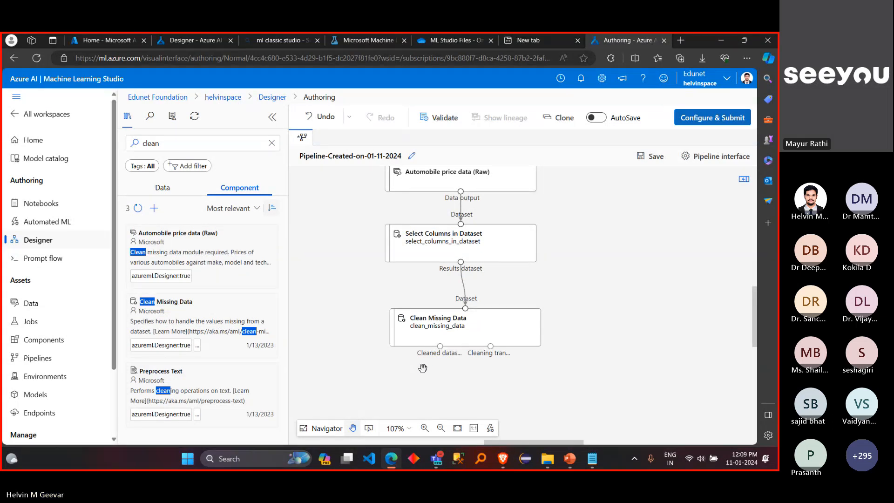
{"action": "left_click", "coordinate": [424, 428]}
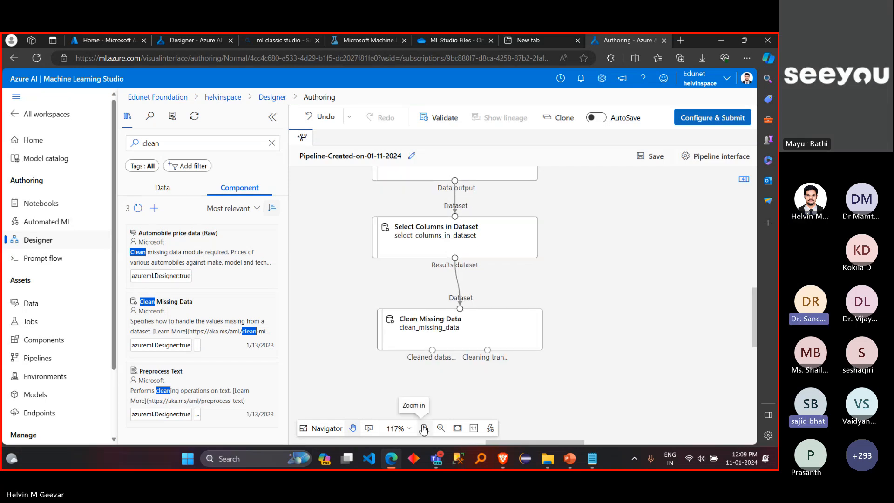
{"action": "scroll", "coordinate": [343, 336], "scroll_direction": "down", "scroll_amount": 1}
{"action": "scroll", "coordinate": [342, 337], "scroll_direction": "left", "scroll_amount": 1}
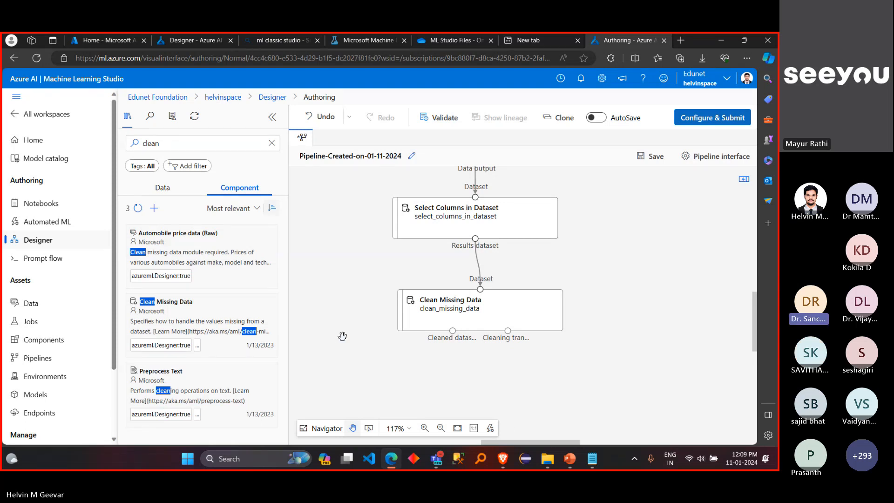
Step: Review the Clean Missing Data settings once more, close them and deselect the component
{"action": "mouse_move", "coordinate": [426, 317]}
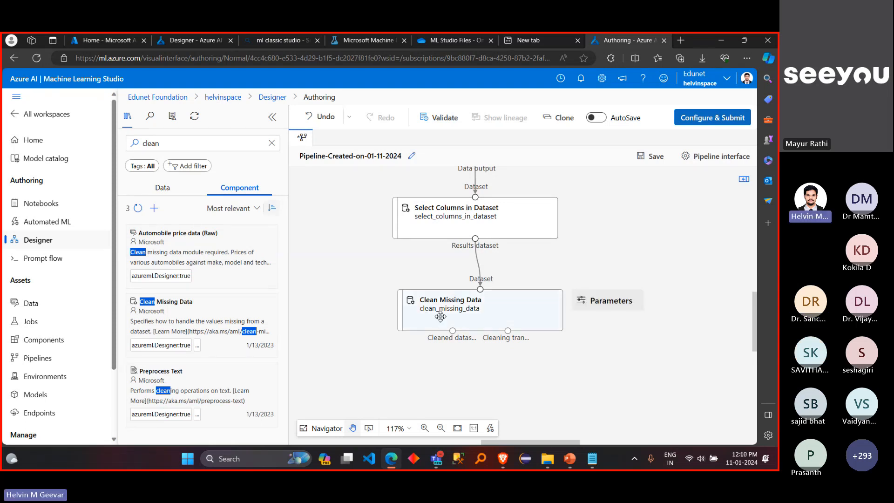
{"action": "left_click", "coordinate": [440, 316]}
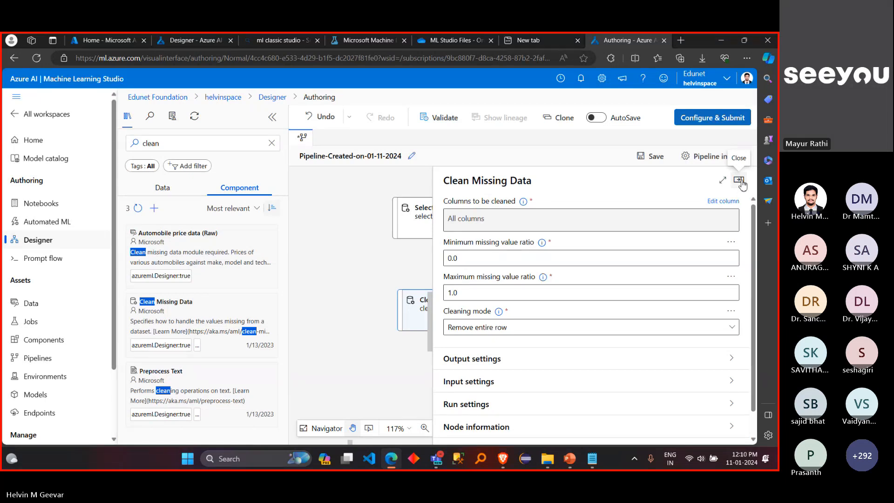
{"action": "left_click", "coordinate": [740, 181]}
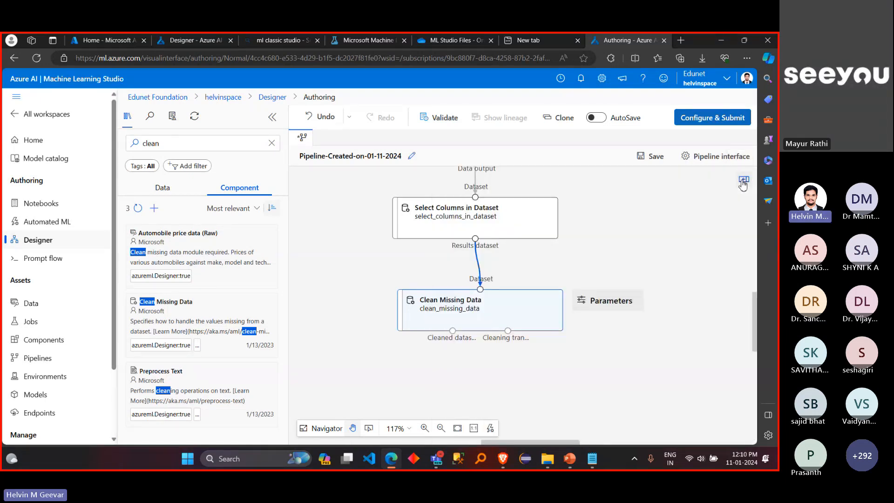
{"action": "left_click", "coordinate": [744, 183]}
{"action": "left_click", "coordinate": [743, 183]}
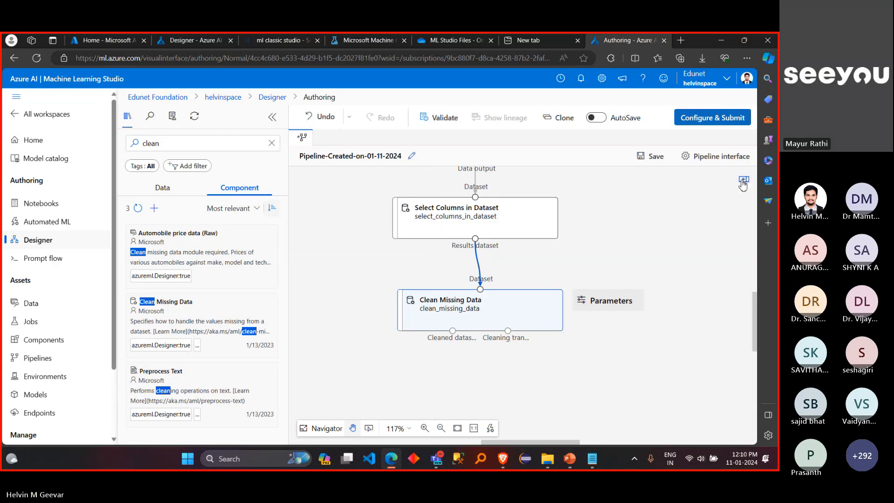
{"action": "left_click", "coordinate": [661, 254]}
{"action": "scroll", "coordinate": [653, 267], "scroll_direction": "up", "scroll_amount": 1}
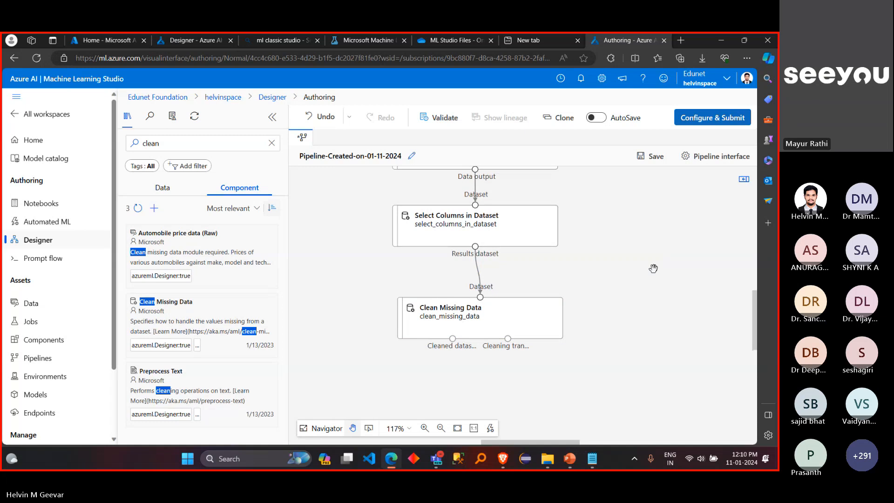
{"action": "left_click", "coordinate": [441, 429]}
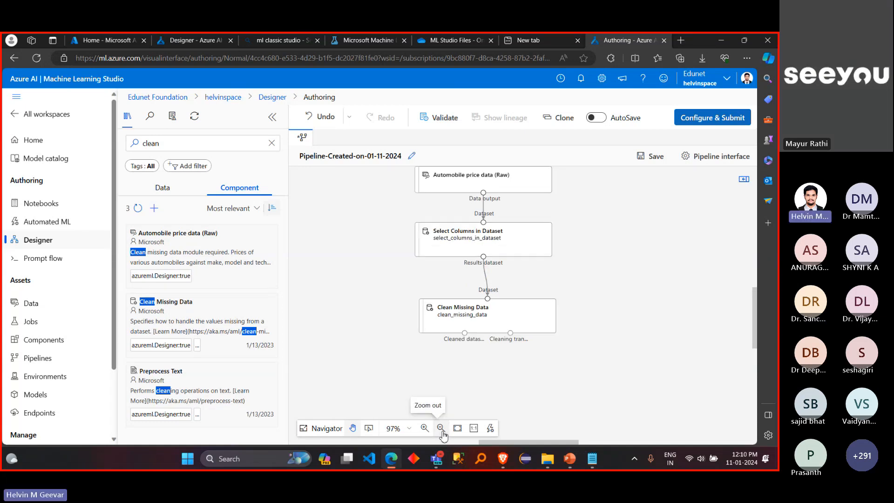
{"action": "left_click", "coordinate": [441, 430]}
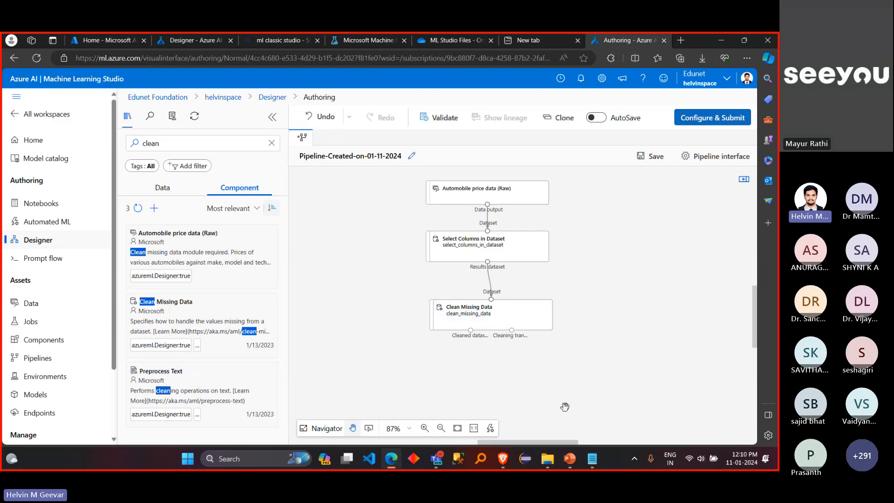
{"action": "left_click", "coordinate": [425, 429]}
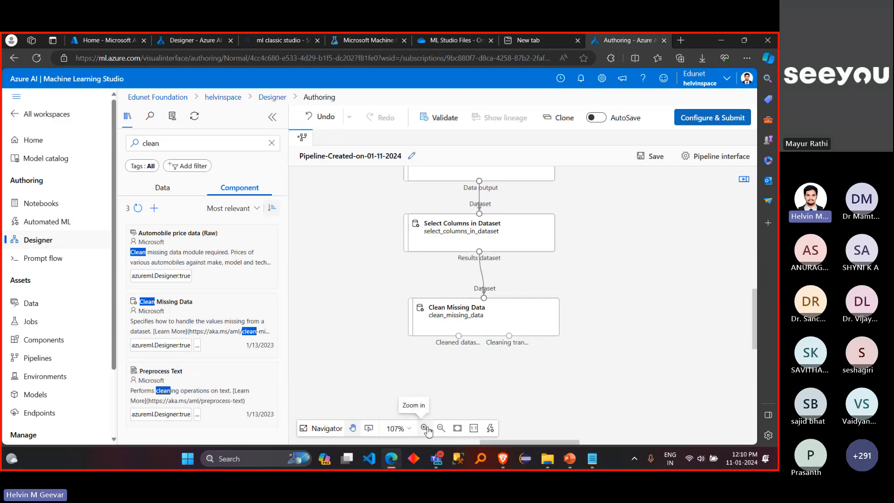
{"action": "left_click", "coordinate": [424, 428]}
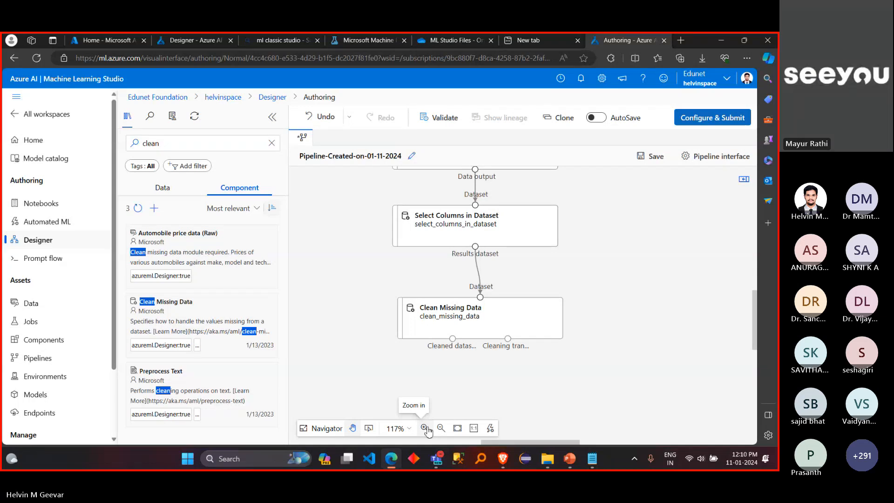
Step: Replace the component library search with "split" to find a component for dividing the dataset
{"action": "scroll", "coordinate": [590, 372], "scroll_direction": "down", "scroll_amount": 1}
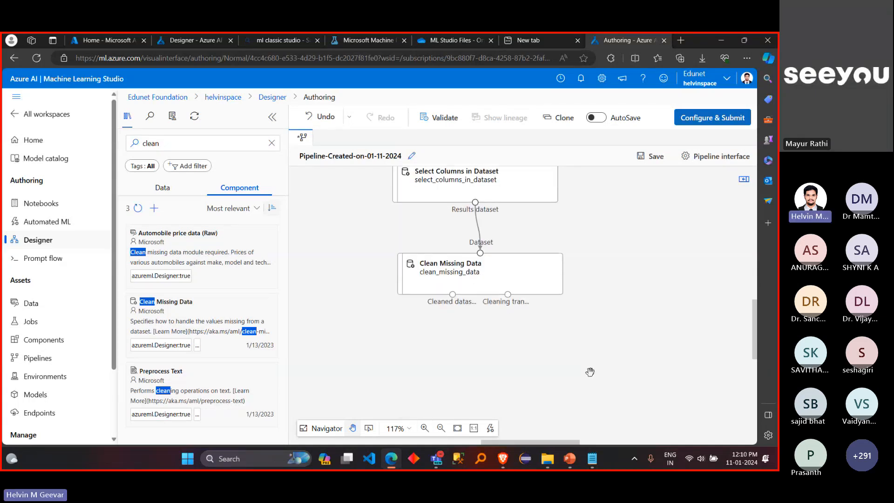
{"action": "scroll", "coordinate": [570, 343], "scroll_direction": "down", "scroll_amount": 1}
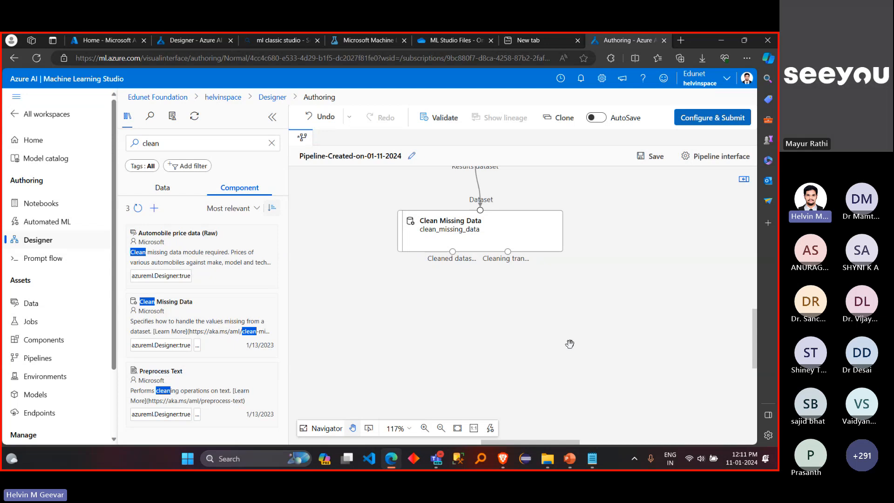
{"action": "left_click", "coordinate": [173, 144]}
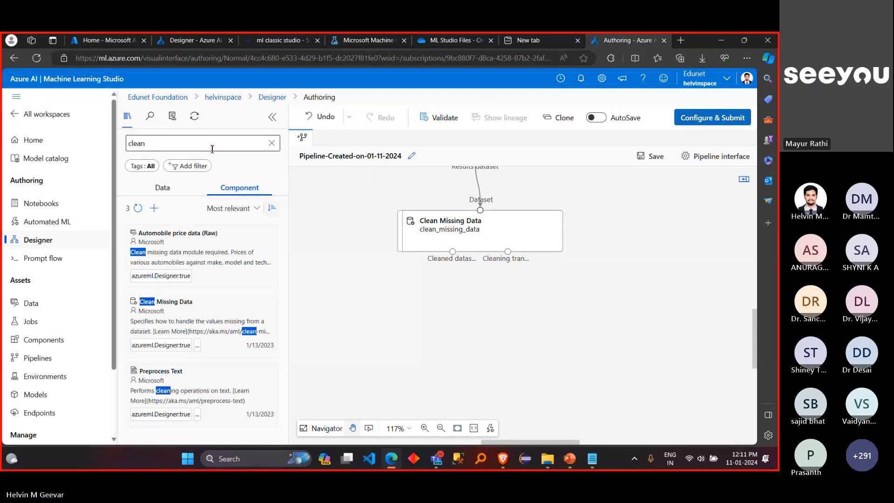
{"action": "left_click", "coordinate": [271, 144]}
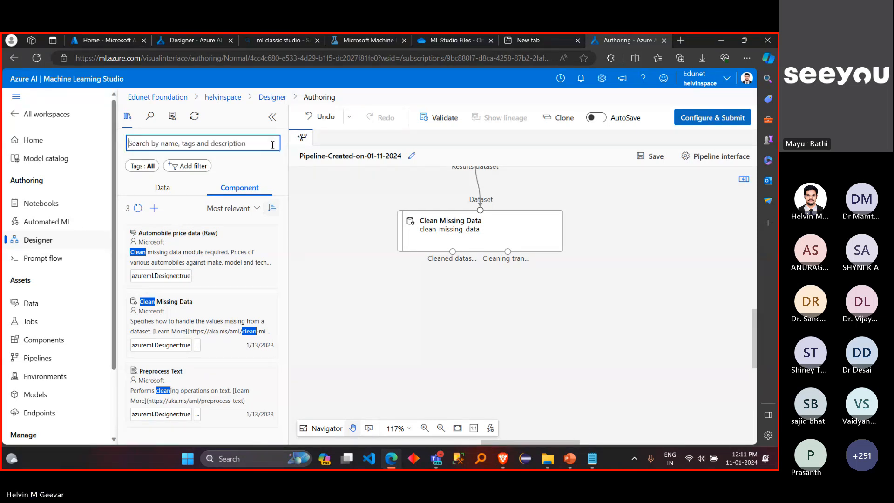
{"action": "left_click", "coordinate": [233, 142]}
{"action": "type", "text": "s"}
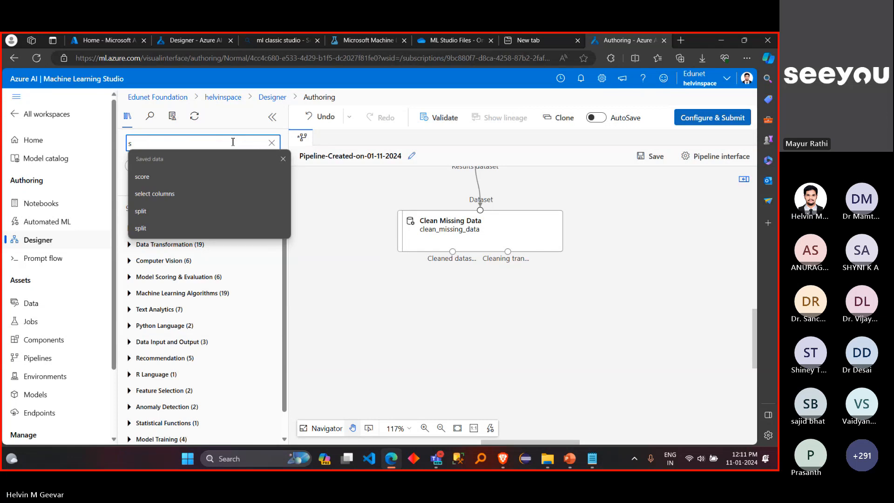
{"action": "type", "text": "plit"}
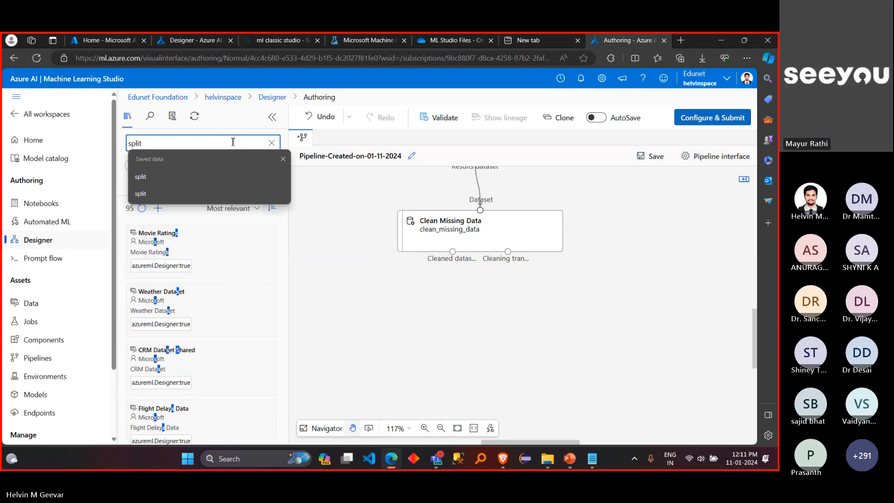
{"action": "type", "text": "in"}
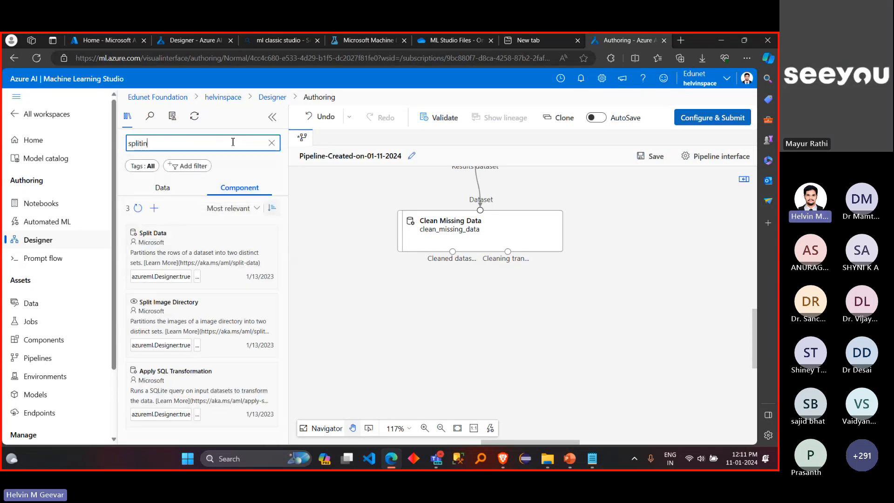
{"action": "key", "text": "BackSpace"}
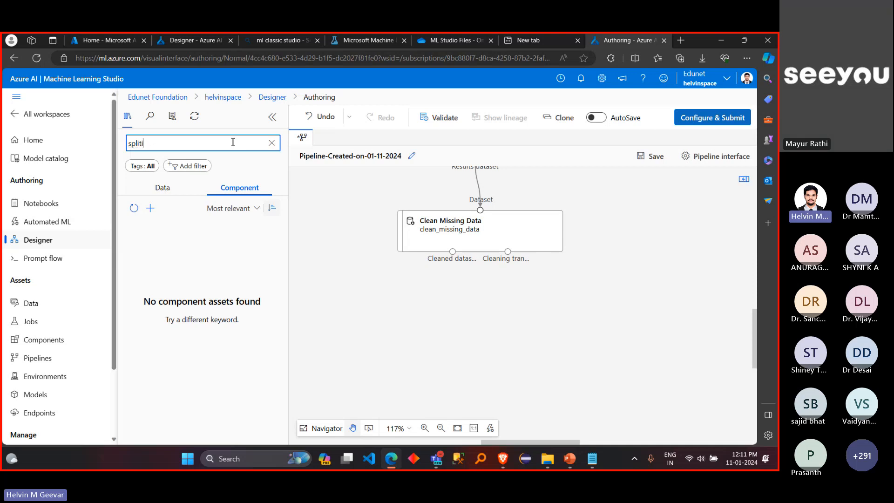
{"action": "key", "text": "BackSpace"}
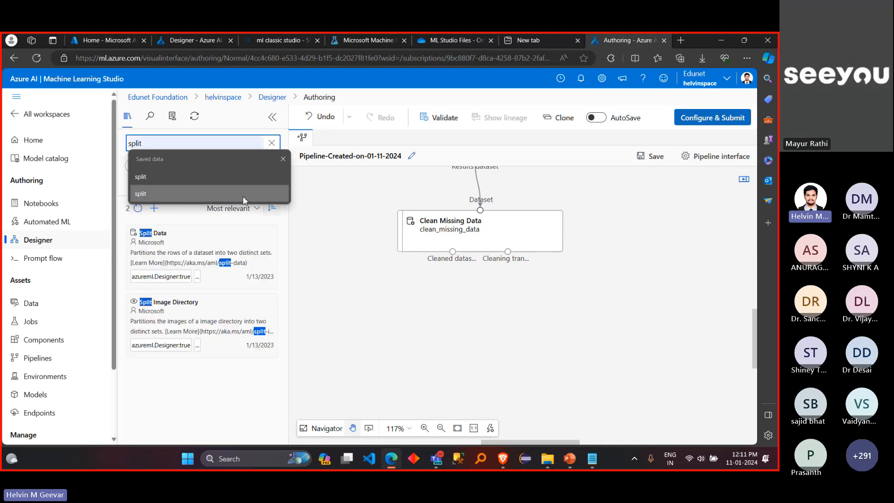
Step: Add Split Data below Clean Missing Data and connect the cleaned dataset output to its dataset input
{"action": "mouse_move", "coordinate": [242, 247]}
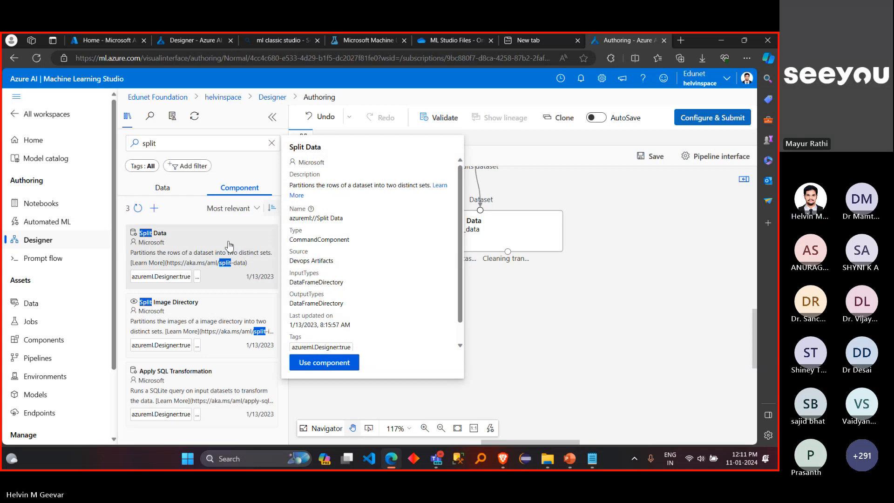
{"action": "left_click_drag", "start_coordinate": [205, 244], "coordinate": [483, 303]}
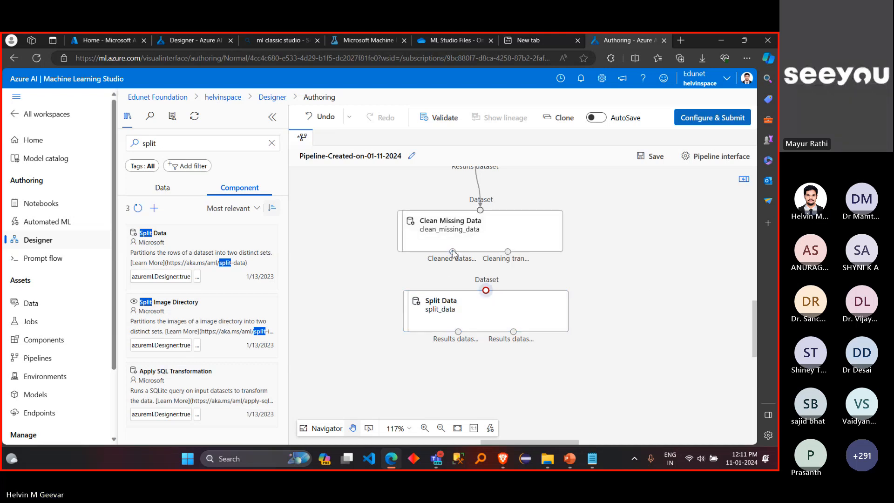
{"action": "left_click_drag", "start_coordinate": [452, 251], "coordinate": [487, 292]}
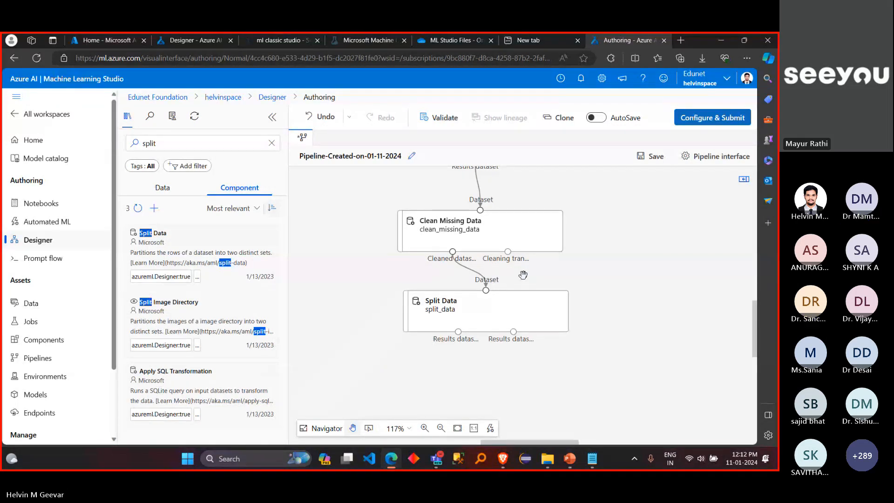
Step: Open the Split Data settings, check the splitting mode choices and keep Split Rows
{"action": "double_click", "coordinate": [557, 304]}
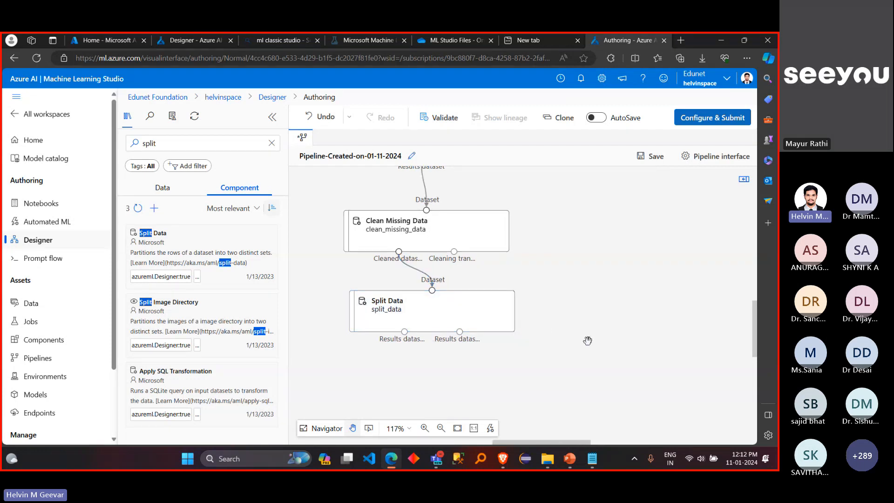
{"action": "double_click", "coordinate": [486, 311]}
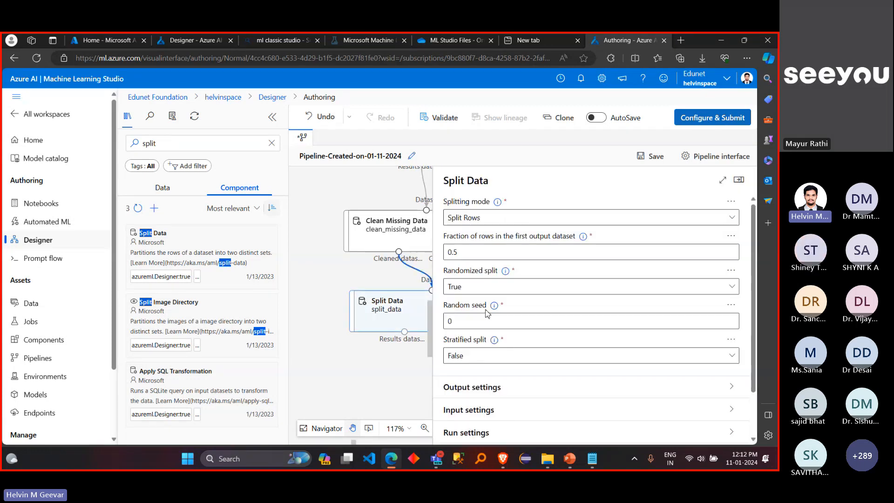
{"action": "left_click", "coordinate": [528, 223]}
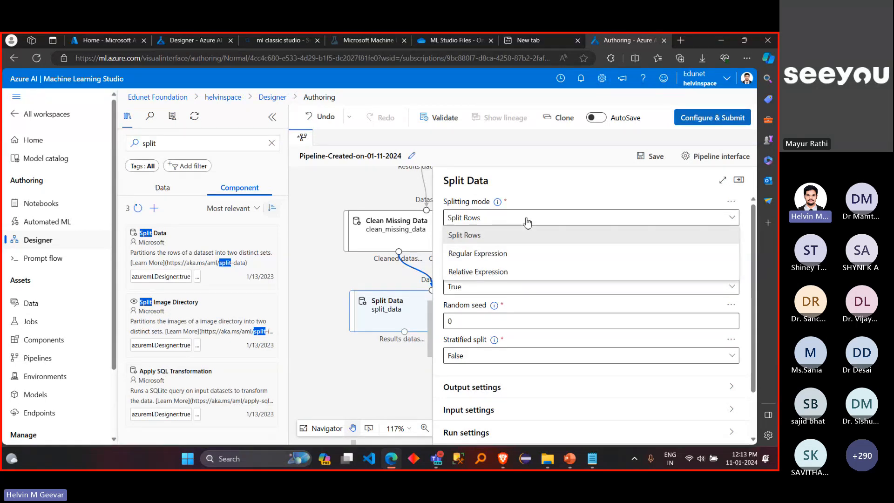
{"action": "left_click", "coordinate": [527, 223]}
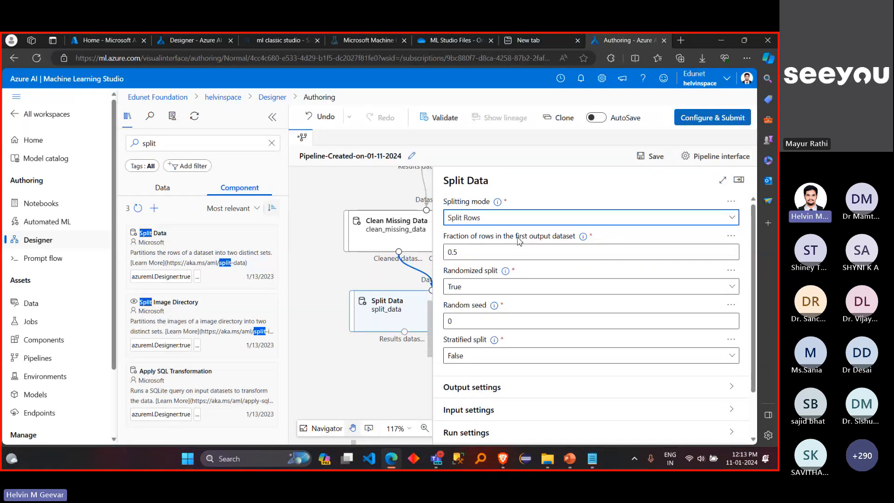
Step: Set the fraction of rows in the first output dataset to 0.8 and keep randomized split at True
{"action": "left_click", "coordinate": [497, 254]}
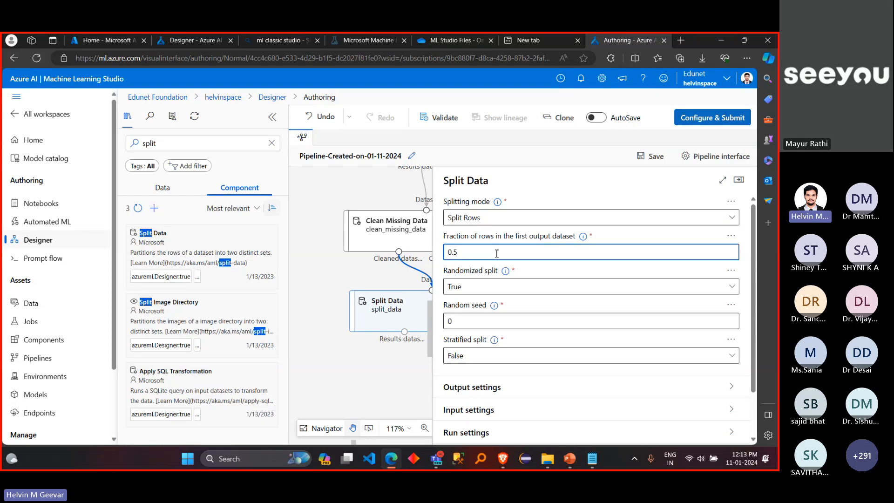
{"action": "key", "text": "BackSpace"}
{"action": "type", "text": "8"}
{"action": "left_click", "coordinate": [543, 290]}
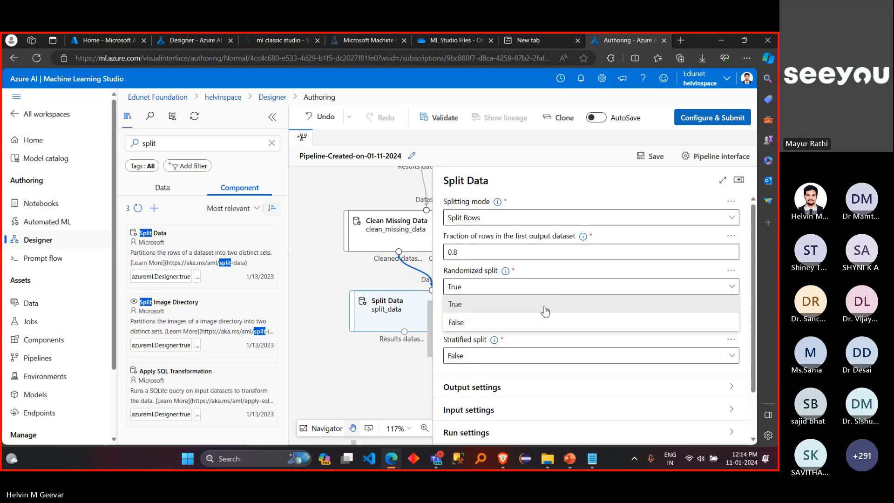
{"action": "left_click", "coordinate": [542, 305]}
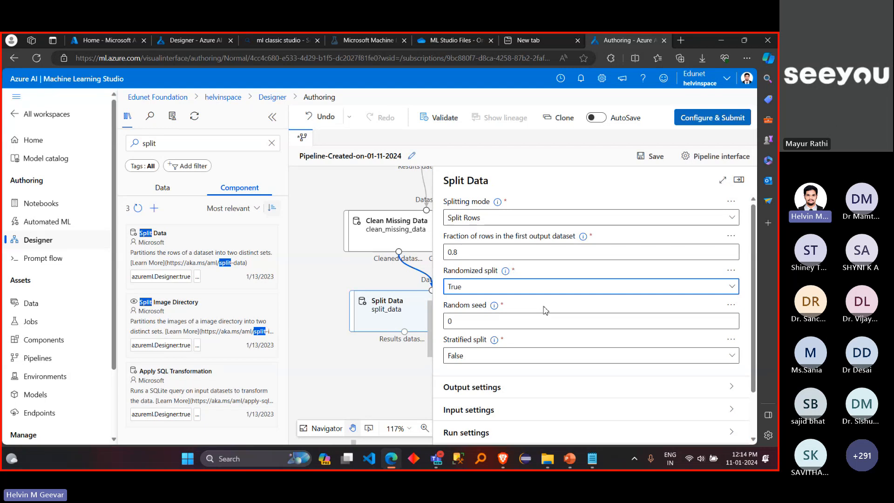
{"action": "left_click", "coordinate": [496, 307]}
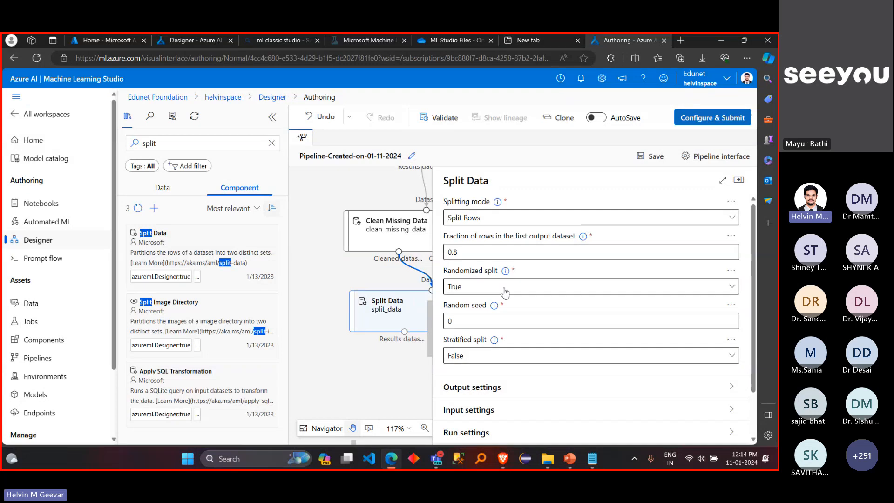
Step: Keep stratified split at False after checking its options, and close the Split Data settings
{"action": "left_click", "coordinate": [476, 256]}
{"action": "left_click_drag", "start_coordinate": [476, 257], "coordinate": [444, 254]}
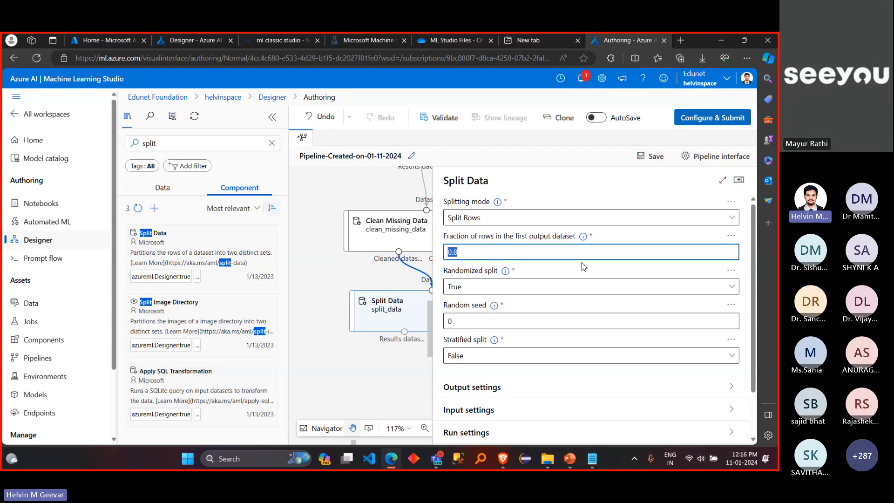
{"action": "left_click", "coordinate": [669, 362]}
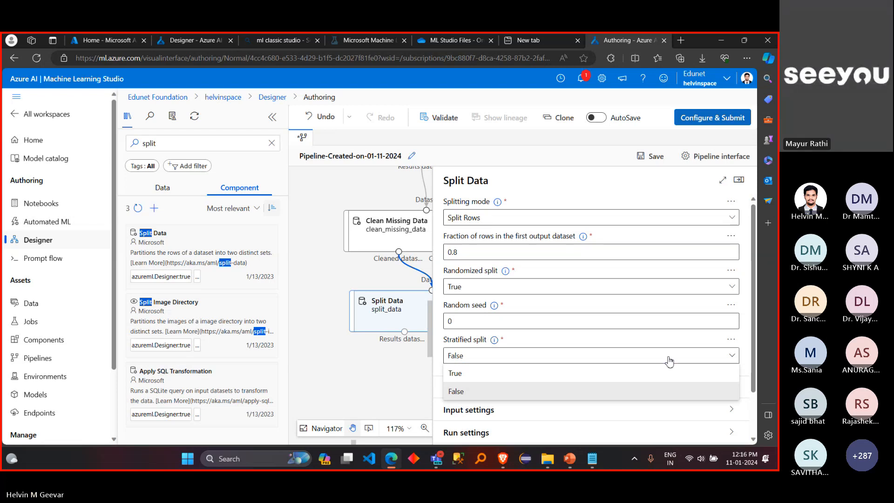
{"action": "left_click", "coordinate": [670, 362]}
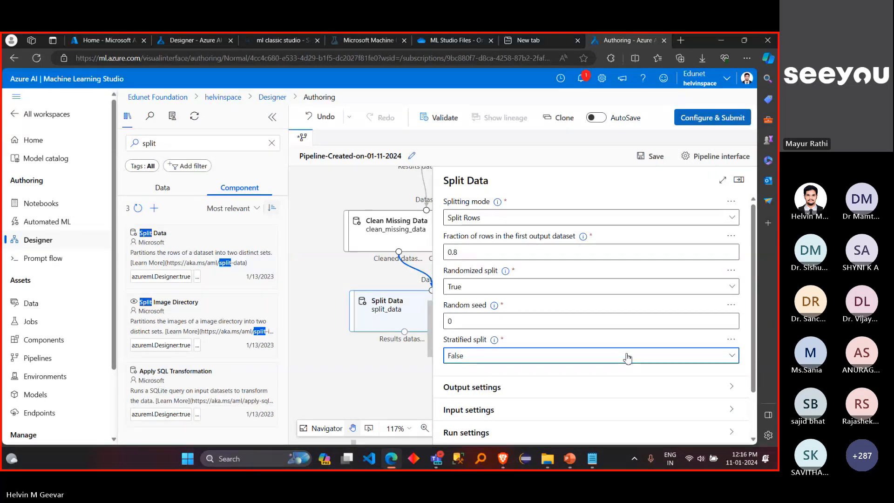
{"action": "left_click", "coordinate": [740, 180]}
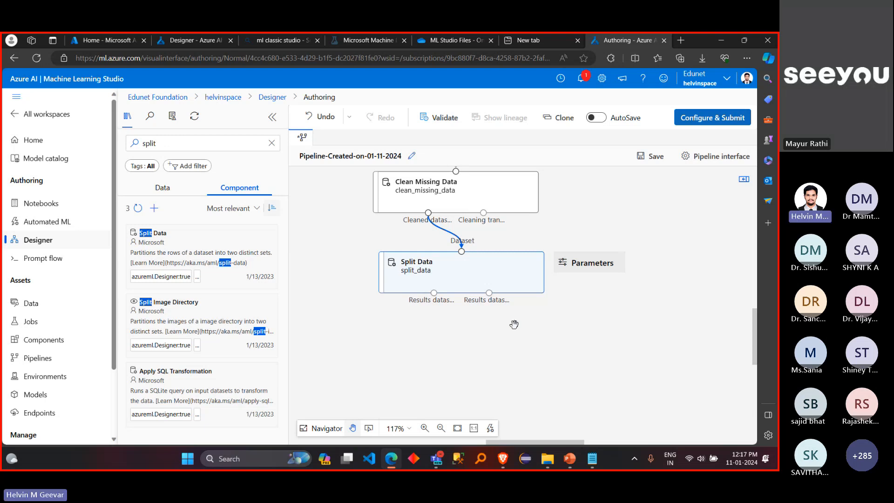
Step: Replace the component library search with "train model" to find the training component
{"action": "left_click", "coordinate": [272, 144]}
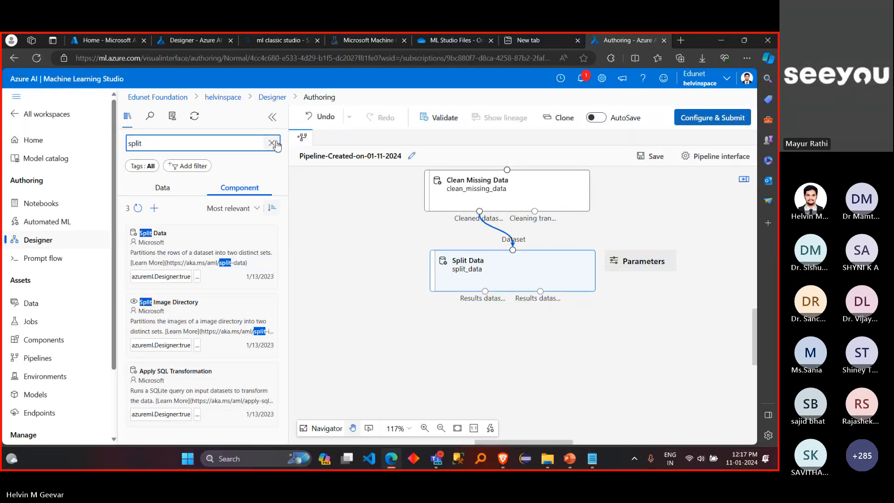
{"action": "left_click", "coordinate": [380, 261]}
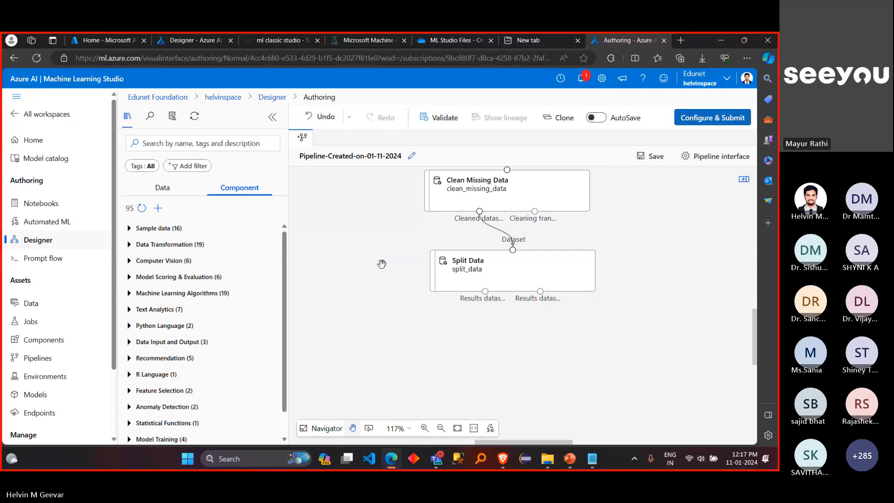
{"action": "left_click", "coordinate": [243, 148]}
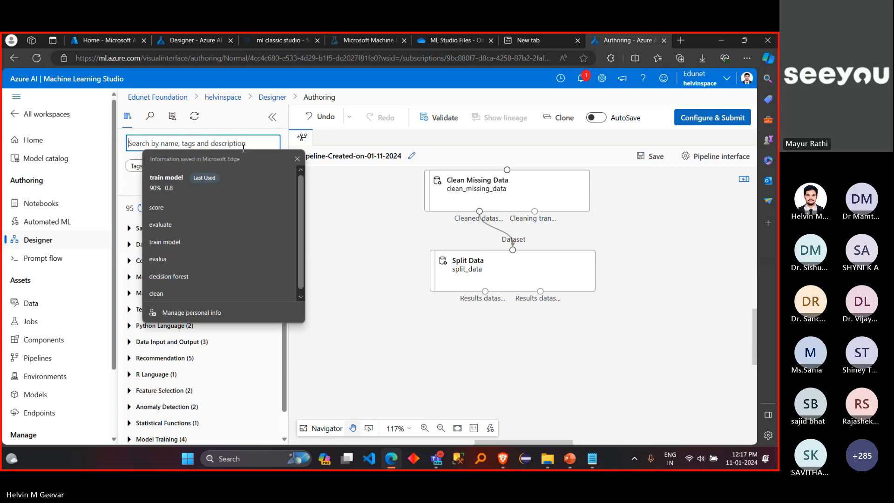
{"action": "type", "text": "train model"}
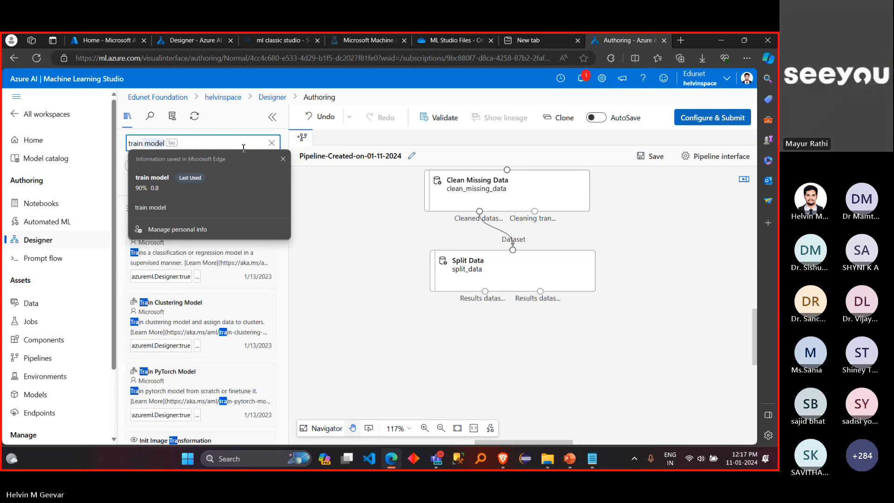
{"action": "left_click", "coordinate": [271, 143]}
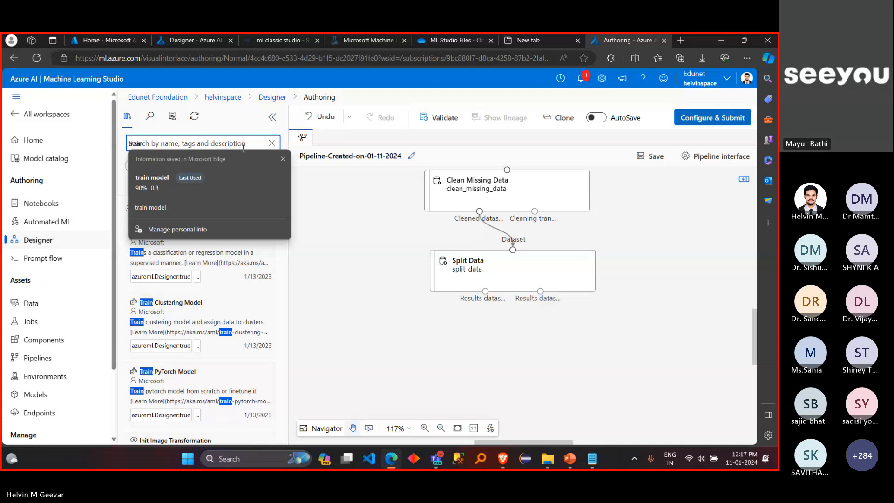
{"action": "left_click", "coordinate": [283, 159]}
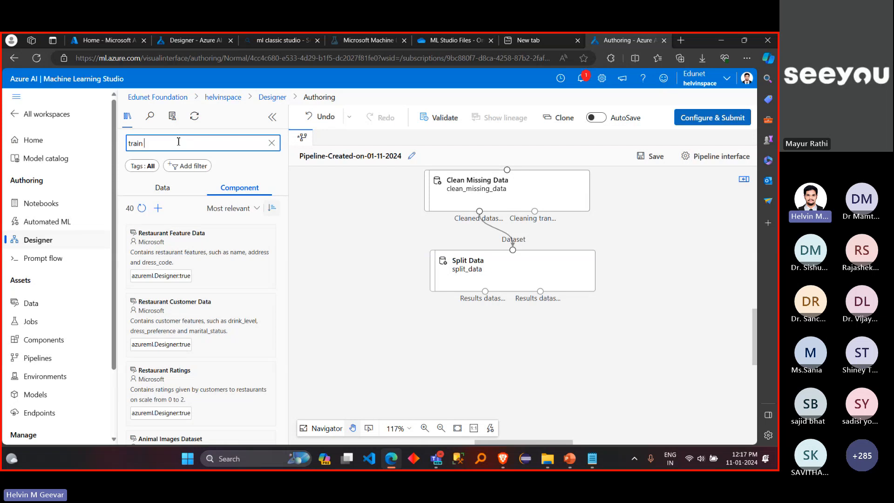
{"action": "type", "text": "model"}
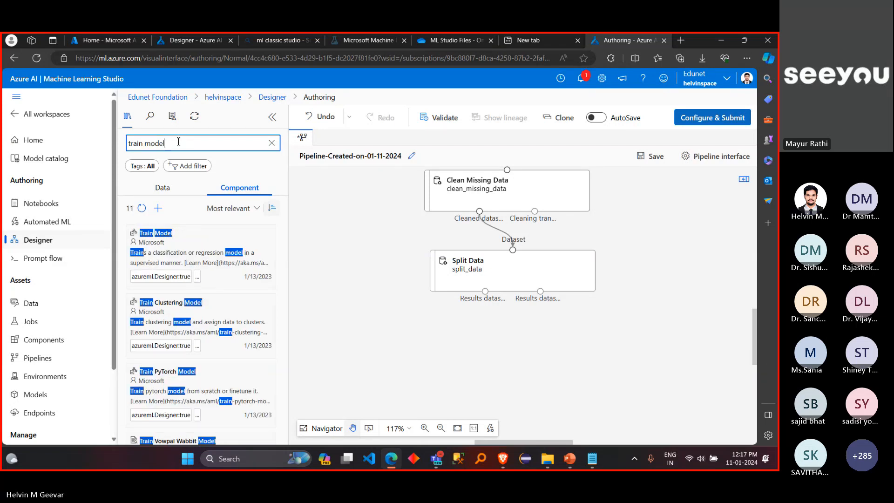
Step: Add the Train Model component to the canvas below Split Data and clear the selection
{"action": "left_click", "coordinate": [196, 250]}
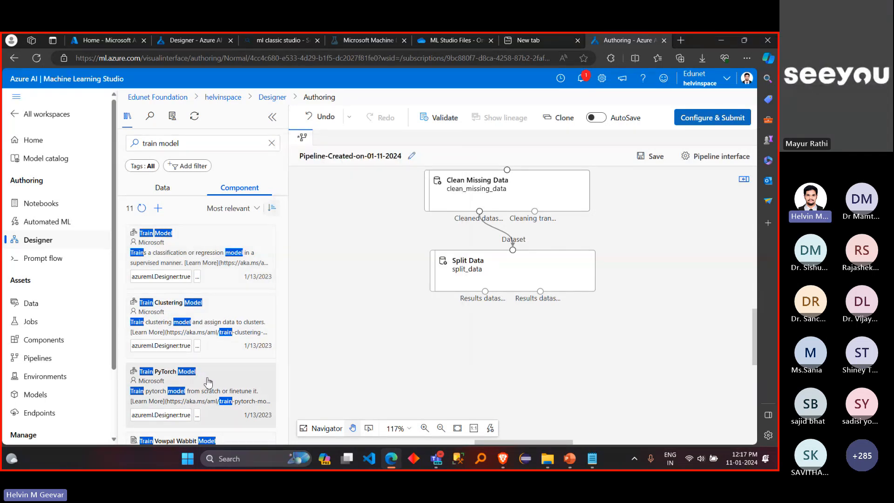
{"action": "mouse_move", "coordinate": [193, 302]}
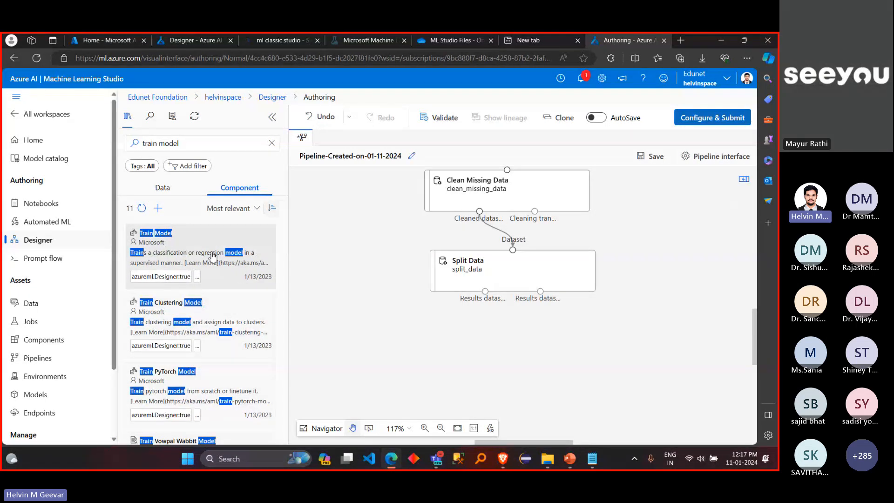
{"action": "left_click_drag", "start_coordinate": [205, 256], "coordinate": [446, 369]}
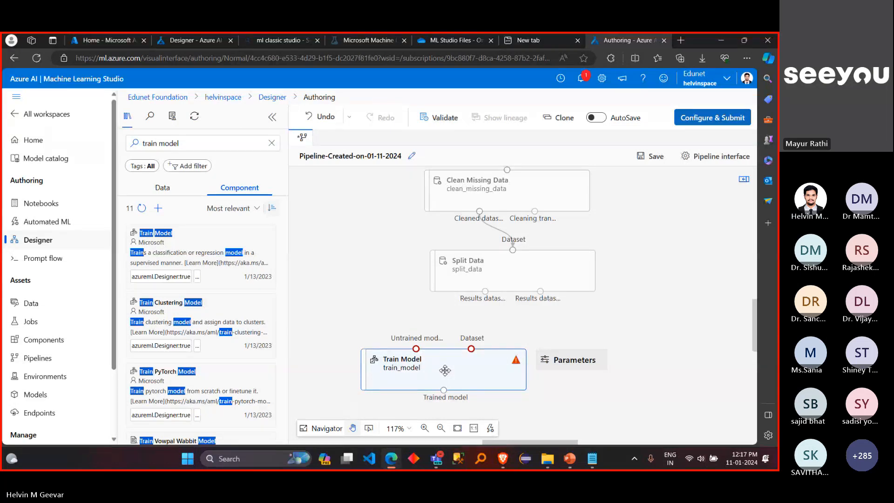
{"action": "left_click", "coordinate": [594, 327]}
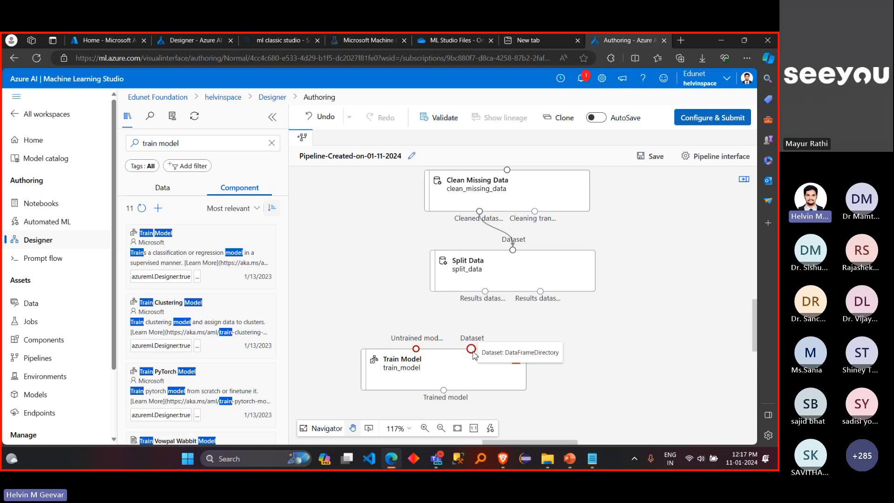
Step: Connect the first results dataset output of Split Data to the dataset input of Train Model
{"action": "left_click", "coordinate": [439, 352]}
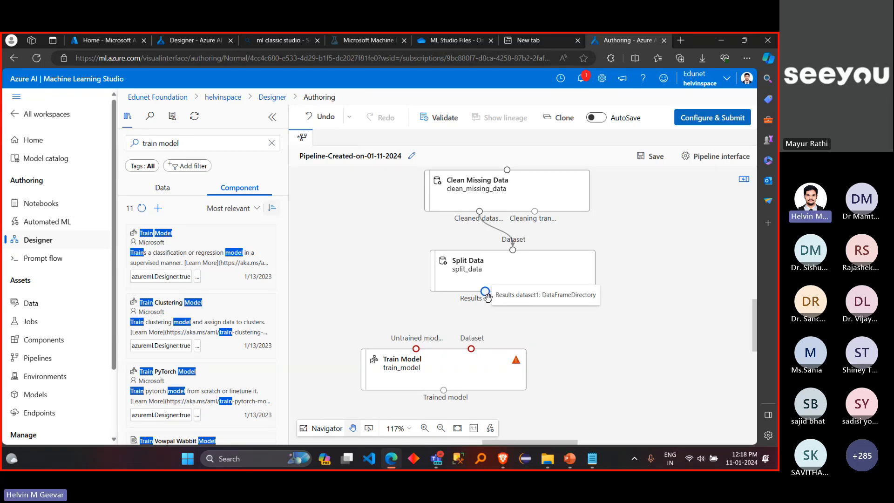
{"action": "left_click_drag", "start_coordinate": [487, 296], "coordinate": [472, 349]}
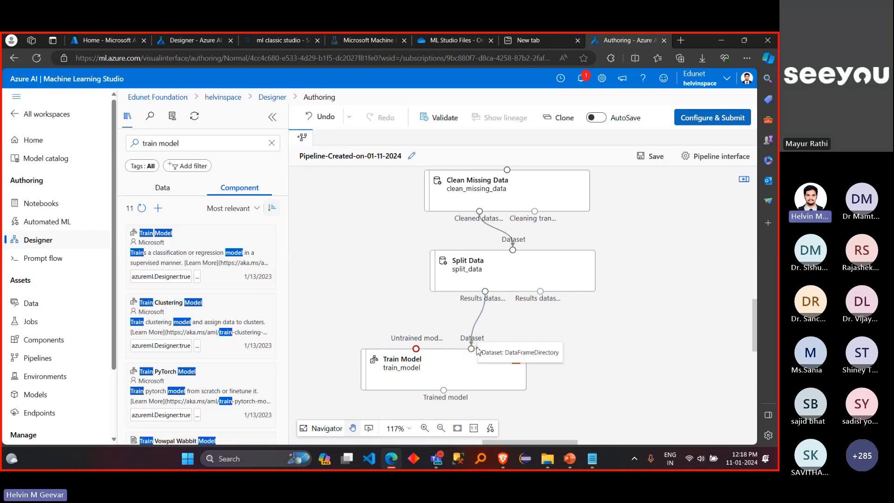
{"action": "scroll", "coordinate": [621, 354], "scroll_direction": "down", "scroll_amount": 1}
{"action": "scroll", "coordinate": [620, 354], "scroll_direction": "left", "scroll_amount": 1}
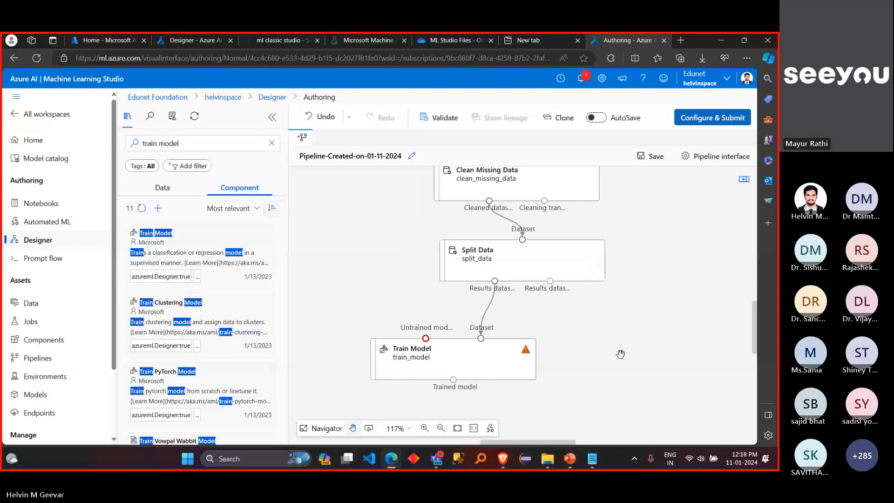
{"action": "scroll", "coordinate": [621, 354], "scroll_direction": "down", "scroll_amount": 1}
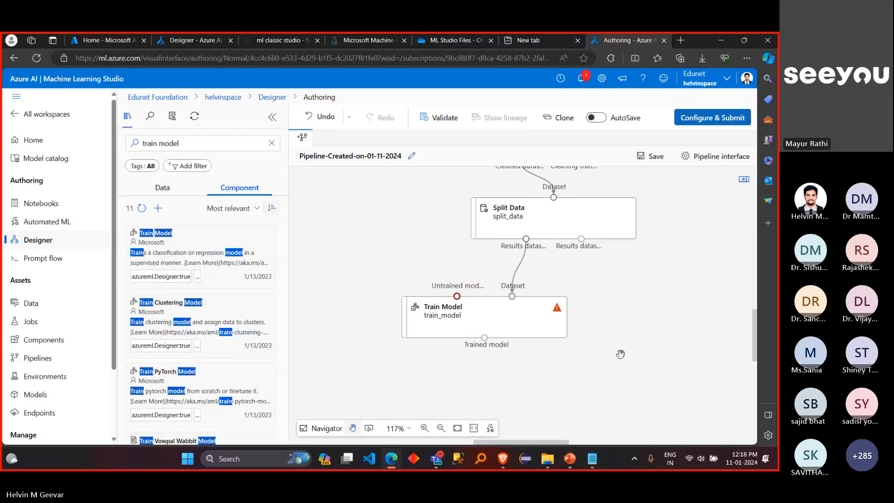
{"action": "scroll", "coordinate": [621, 354], "scroll_direction": "left", "scroll_amount": 2}
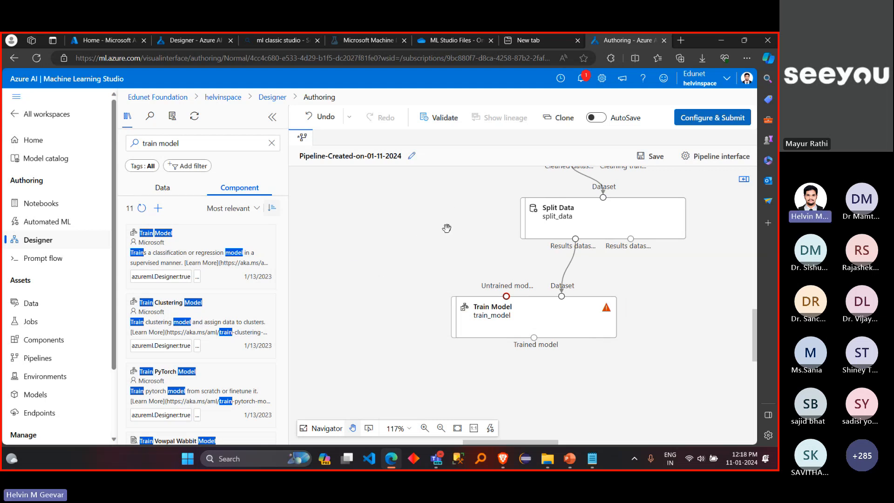
Step: Replace the component library search with "regression" to find a regression algorithm
{"action": "mouse_move", "coordinate": [577, 312]}
{"action": "mouse_move", "coordinate": [469, 307]}
{"action": "left_click", "coordinate": [272, 143]}
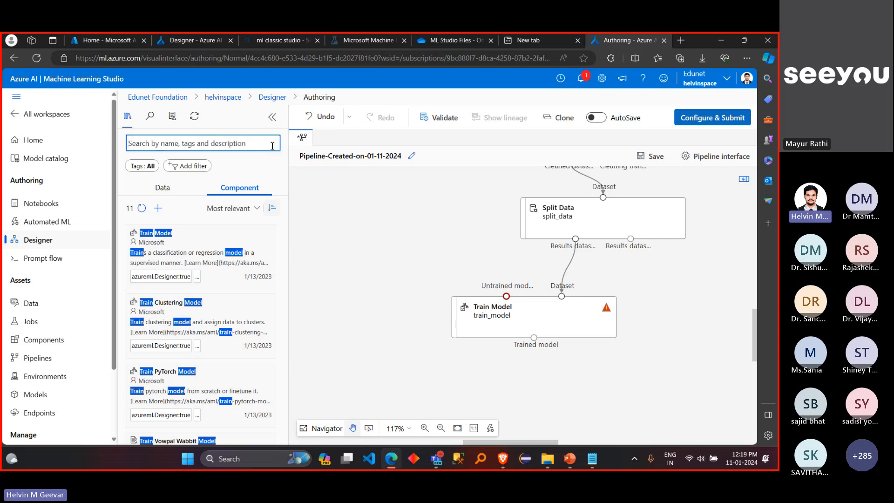
{"action": "type", "text": "re"}
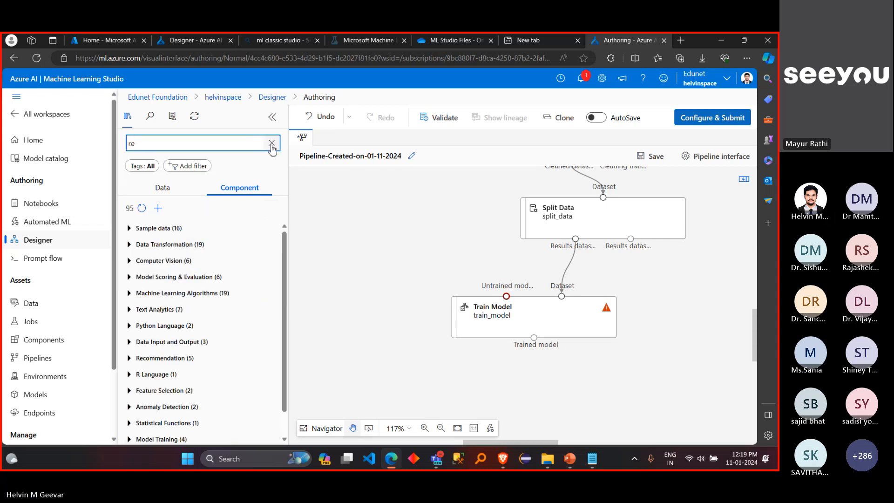
{"action": "type", "text": "gression"}
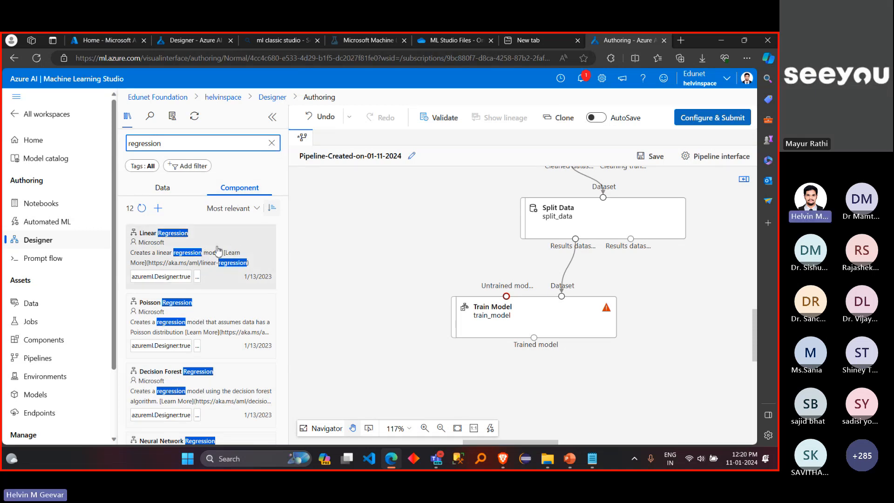
Step: Add Linear Regression beside Split Data and connect its untrained model output to the untrained model input of Train Model
{"action": "left_click_drag", "start_coordinate": [218, 252], "coordinate": [387, 221]}
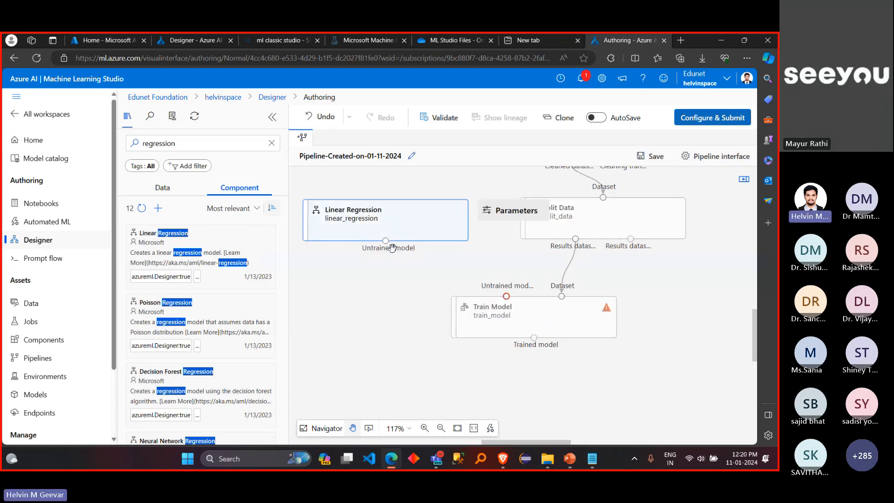
{"action": "left_click_drag", "start_coordinate": [386, 241], "coordinate": [504, 295]}
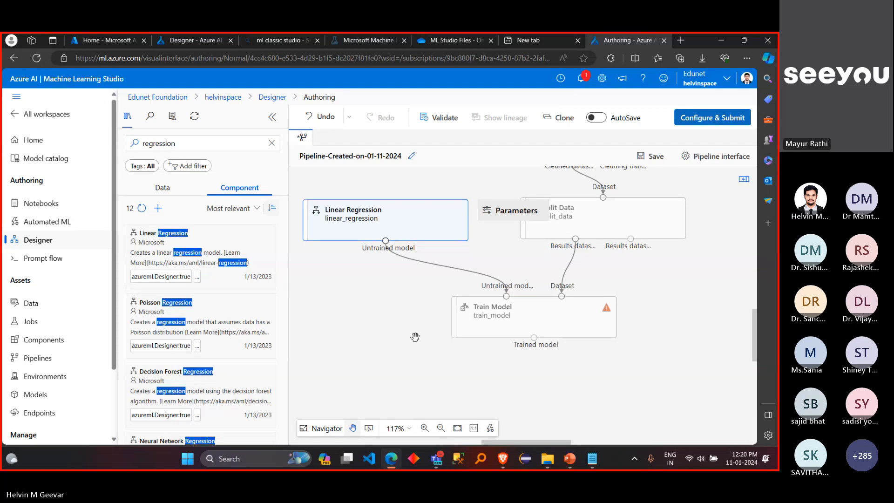
{"action": "scroll", "coordinate": [700, 352], "scroll_direction": "up", "scroll_amount": 1}
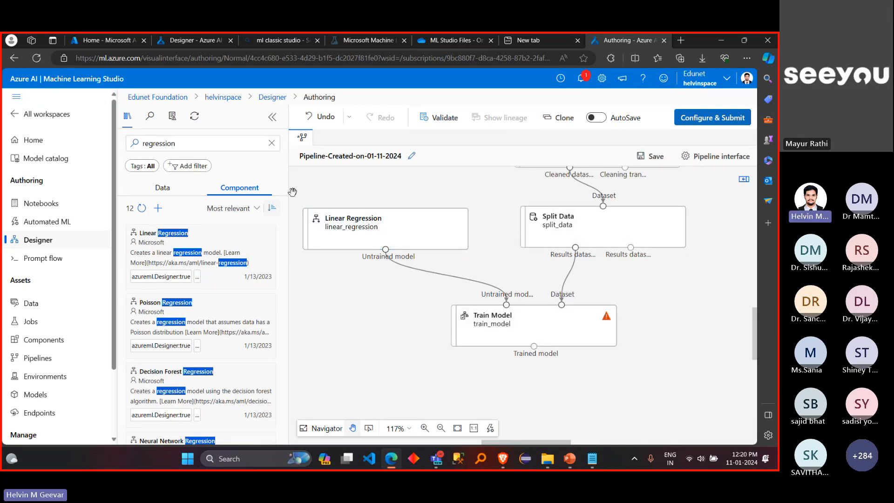
Step: Collapse the component library to give the pipeline canvas more room
{"action": "left_click", "coordinate": [274, 118]}
{"action": "left_click_drag", "start_coordinate": [556, 254], "coordinate": [598, 266]}
{"action": "scroll", "coordinate": [598, 266], "scroll_direction": "up", "scroll_amount": 1}
{"action": "scroll", "coordinate": [597, 266], "scroll_direction": "left", "scroll_amount": 1}
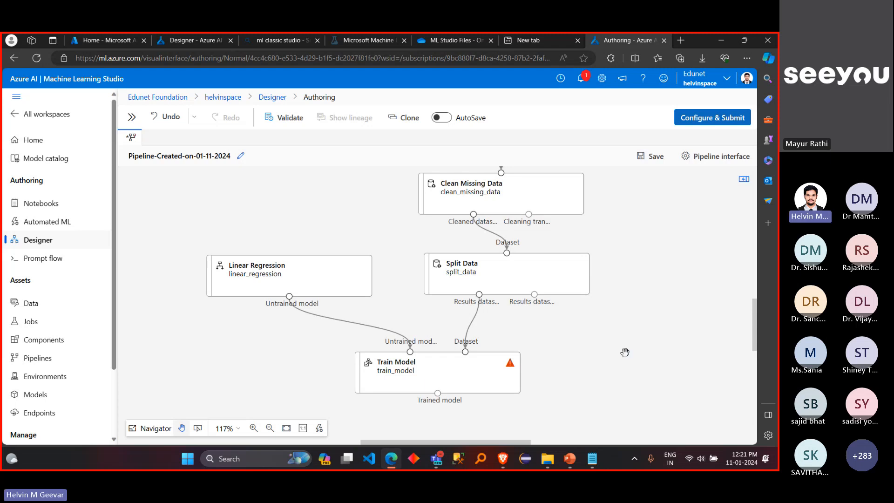
{"action": "scroll", "coordinate": [625, 353], "scroll_direction": "down", "scroll_amount": 1}
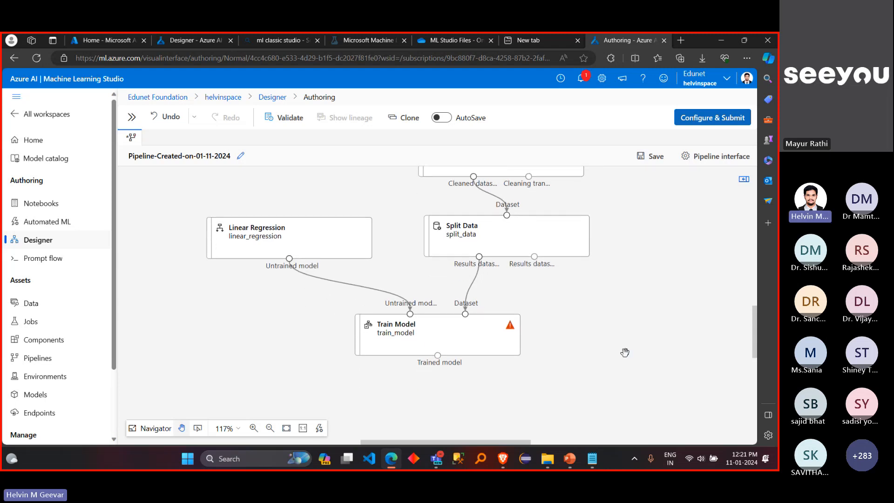
{"action": "mouse_move", "coordinate": [499, 341]}
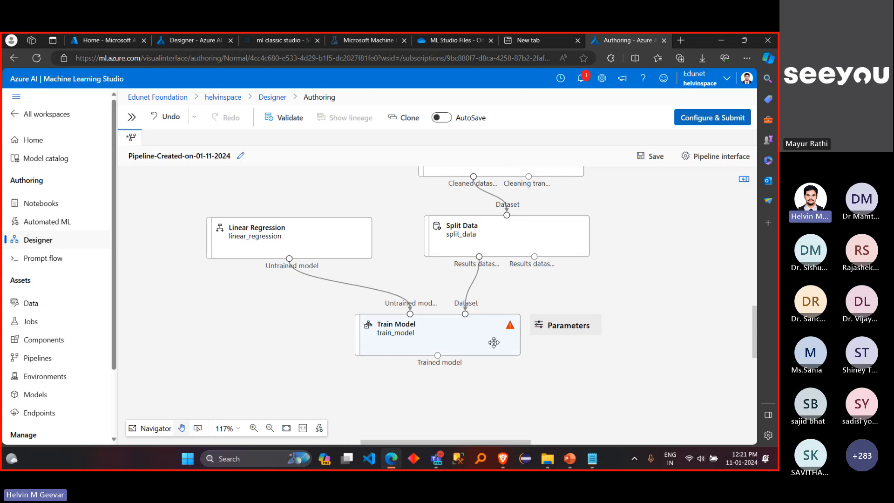
{"action": "left_click_drag", "start_coordinate": [494, 343], "coordinate": [438, 336]}
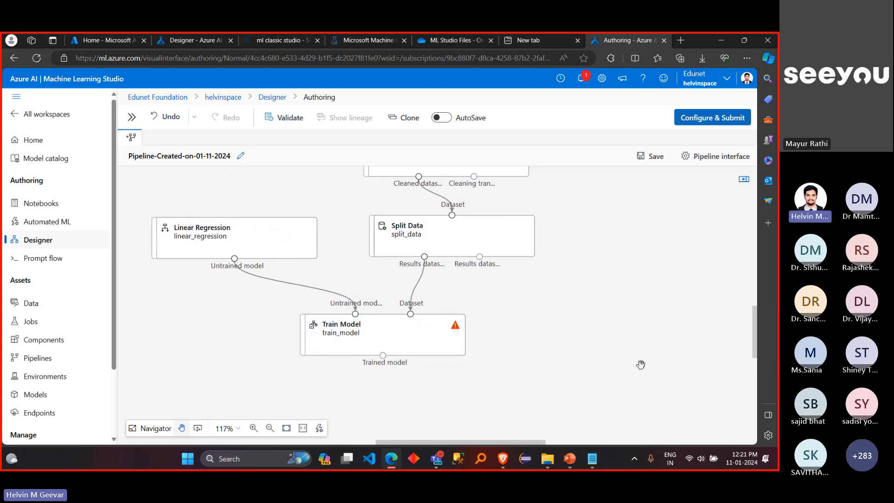
{"action": "left_click", "coordinate": [438, 337]}
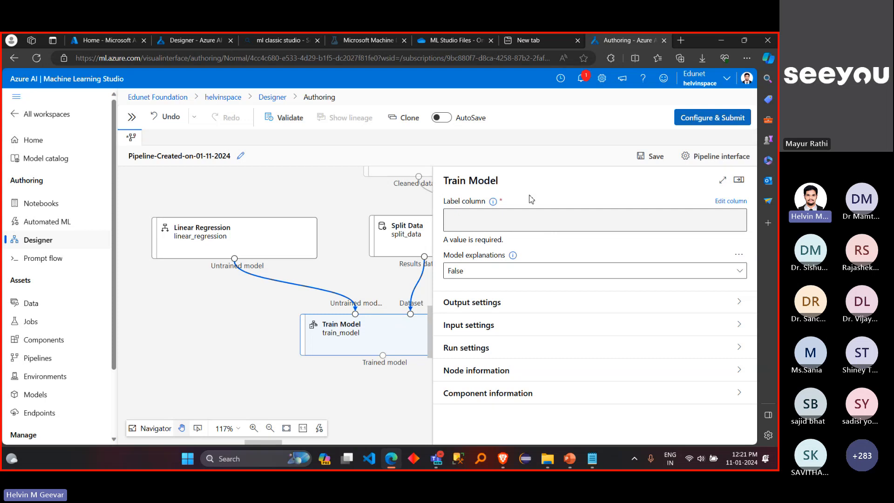
{"action": "left_click", "coordinate": [493, 202]}
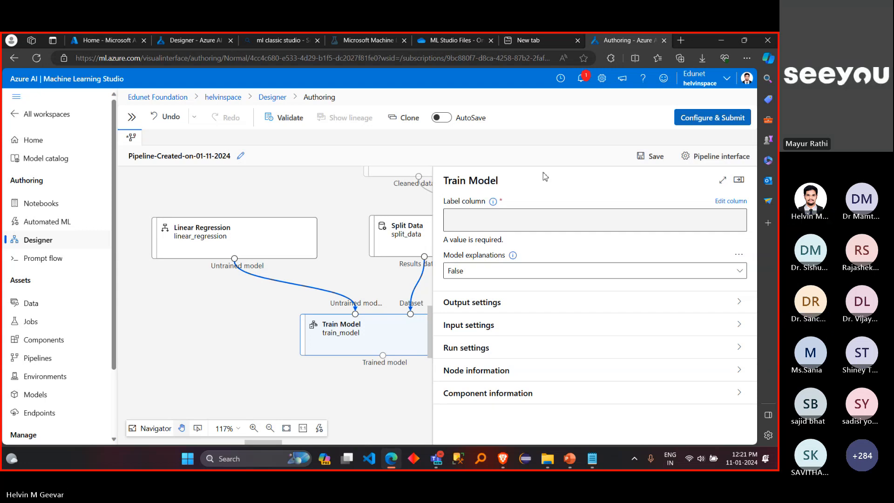
{"action": "left_click", "coordinate": [726, 201]}
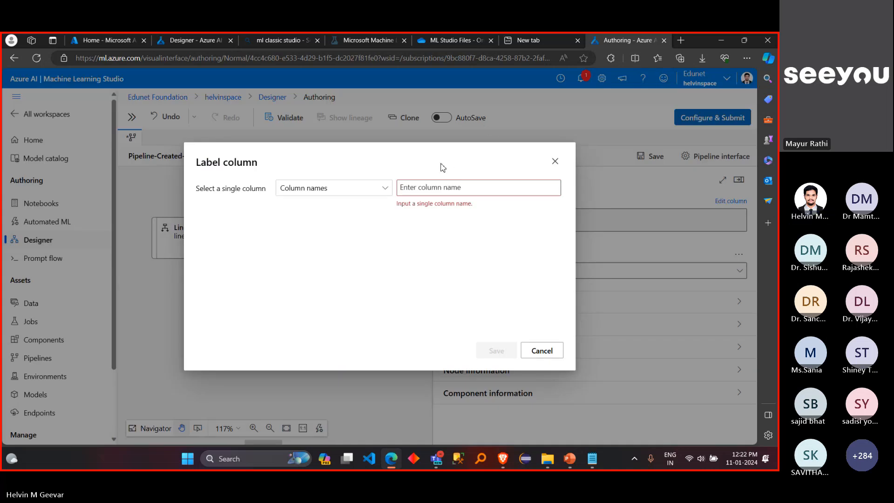
{"action": "left_click", "coordinate": [441, 187]}
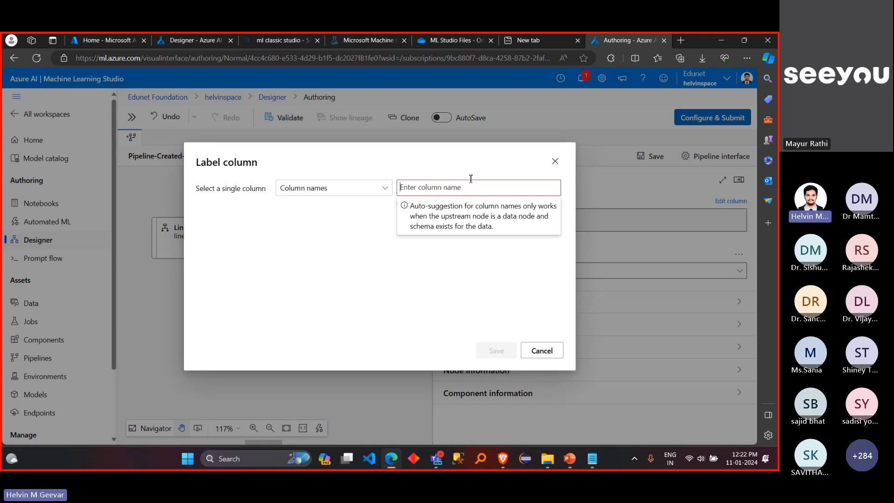
{"action": "left_click", "coordinate": [555, 163]}
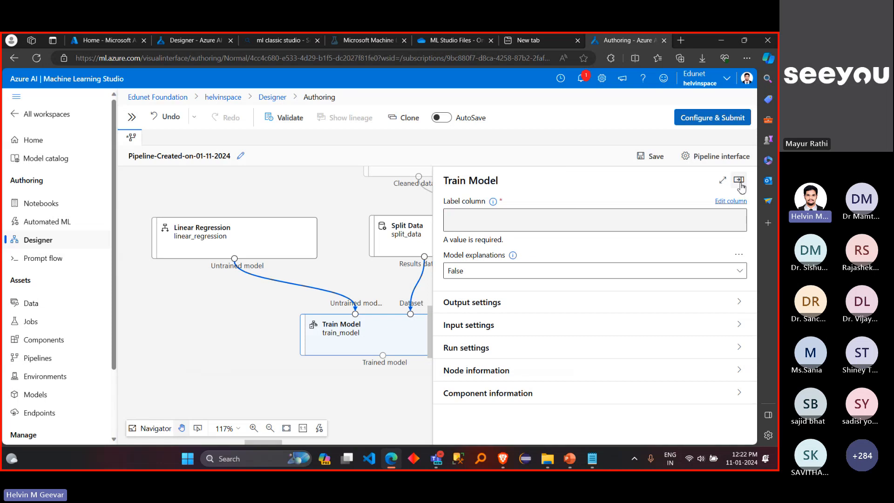
{"action": "left_click", "coordinate": [740, 183]}
Step: Preview the Automobile price data (Raw) dataset and inspect its price column, then close the preview
{"action": "scroll", "coordinate": [630, 234], "scroll_direction": "up", "scroll_amount": 3}
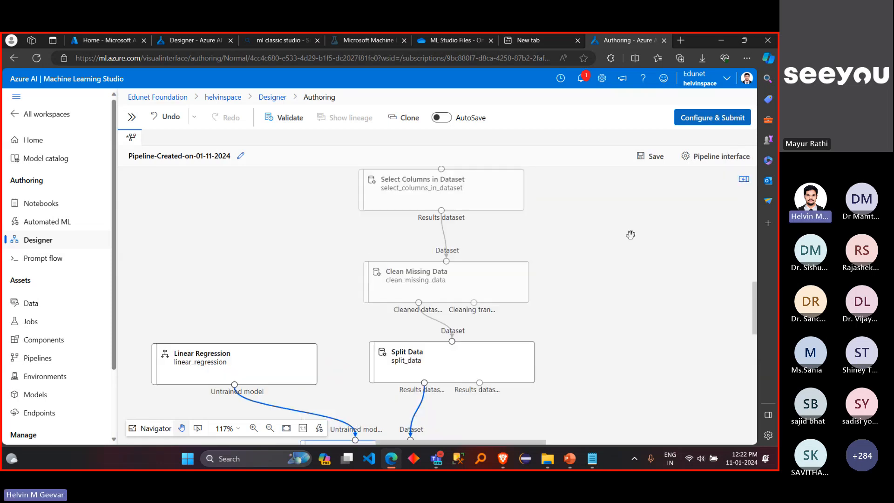
{"action": "scroll", "coordinate": [631, 234], "scroll_direction": "up", "scroll_amount": 2}
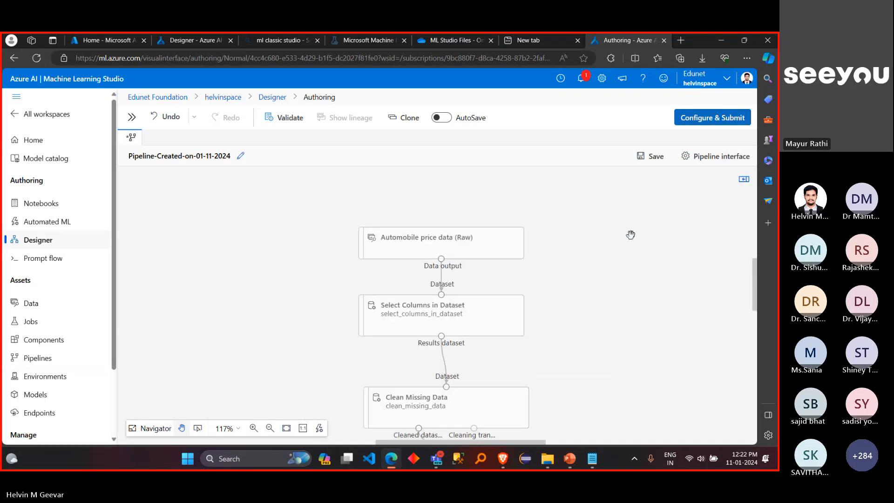
{"action": "right_click", "coordinate": [483, 248]}
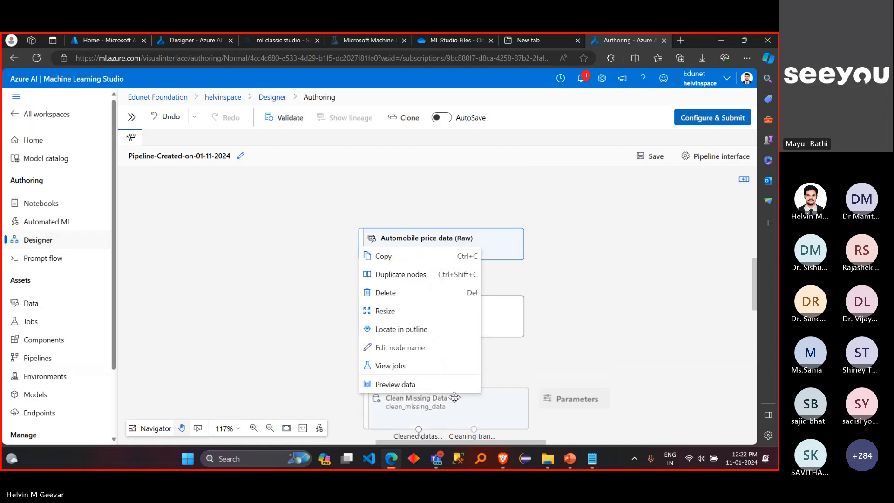
{"action": "left_click", "coordinate": [454, 399]}
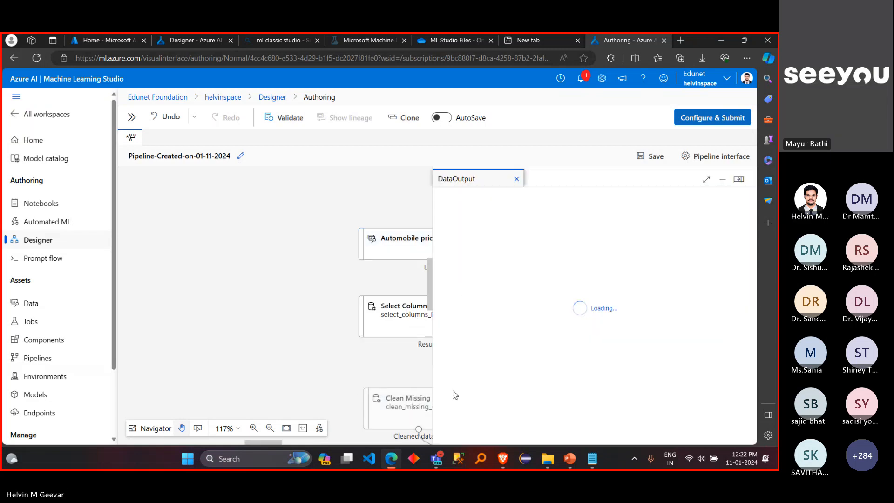
{"action": "left_click_drag", "start_coordinate": [486, 435], "coordinate": [633, 449]}
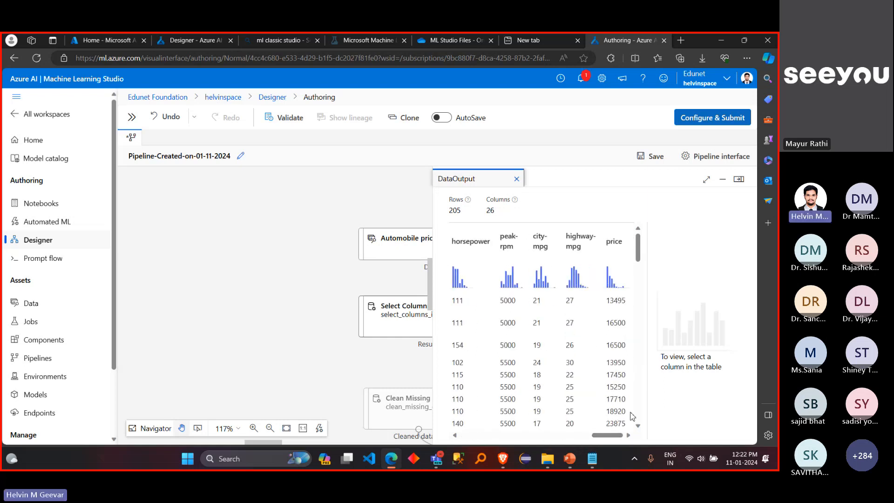
{"action": "double_click", "coordinate": [611, 245]}
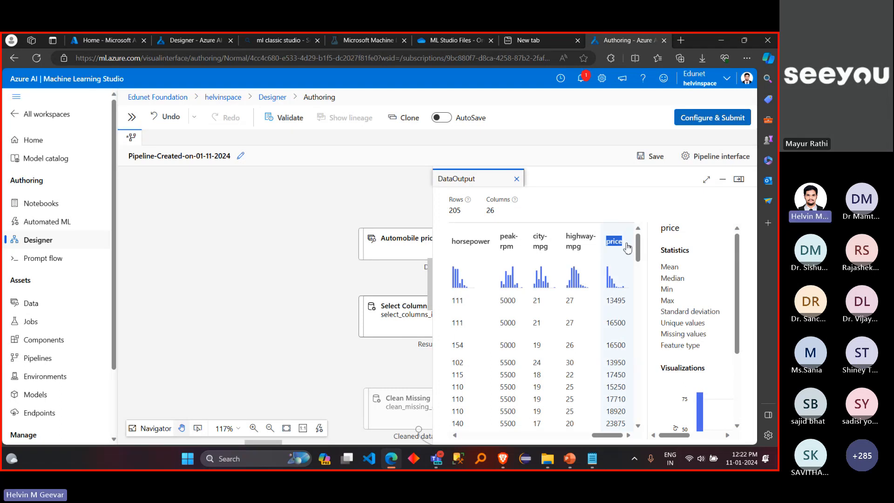
{"action": "left_click", "coordinate": [739, 182]}
Step: Set the label column of Train Model to the column name "price", save it, and close the component's settings
{"action": "scroll", "coordinate": [631, 355], "scroll_direction": "down", "scroll_amount": 5}
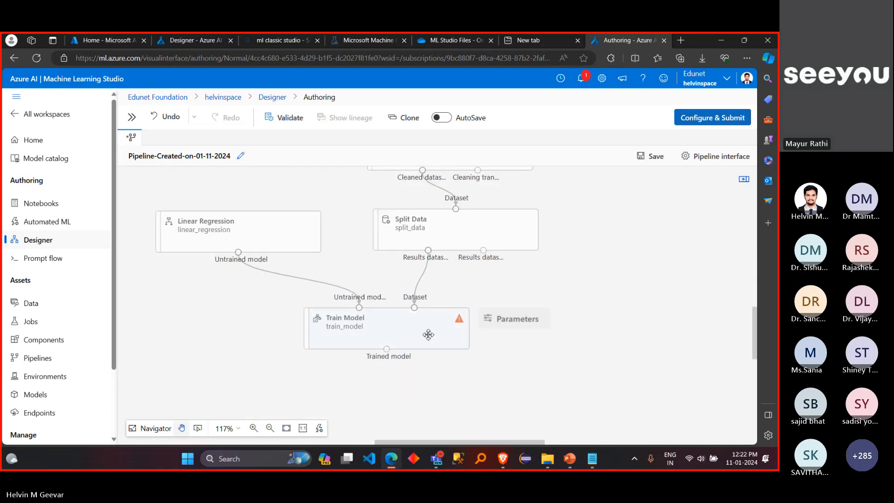
{"action": "left_click", "coordinate": [426, 333]}
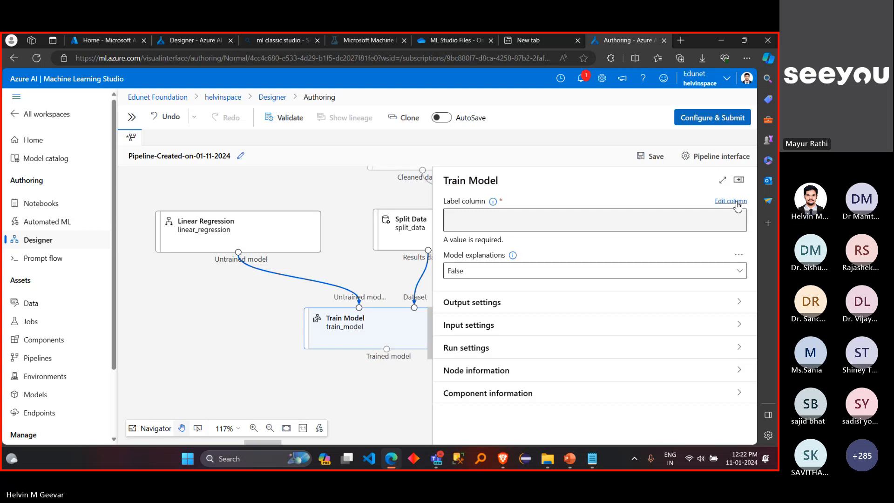
{"action": "left_click", "coordinate": [737, 202]}
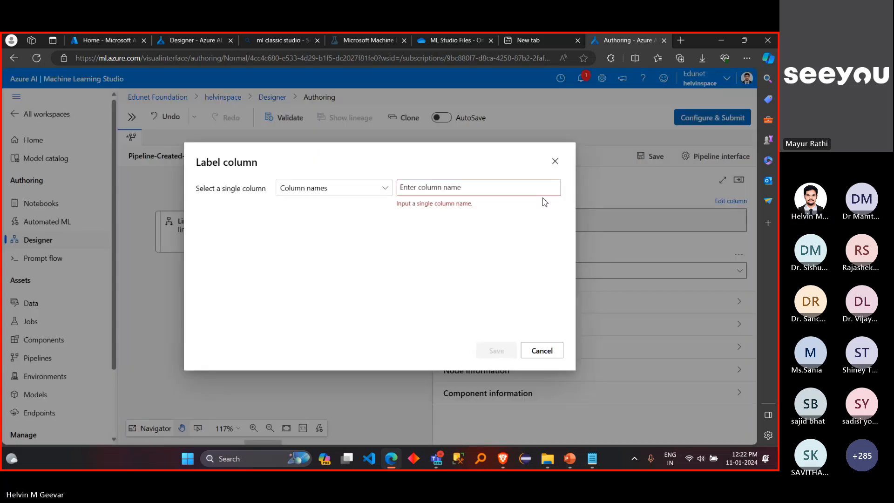
{"action": "left_click", "coordinate": [540, 192]}
{"action": "type", "text": "price"}
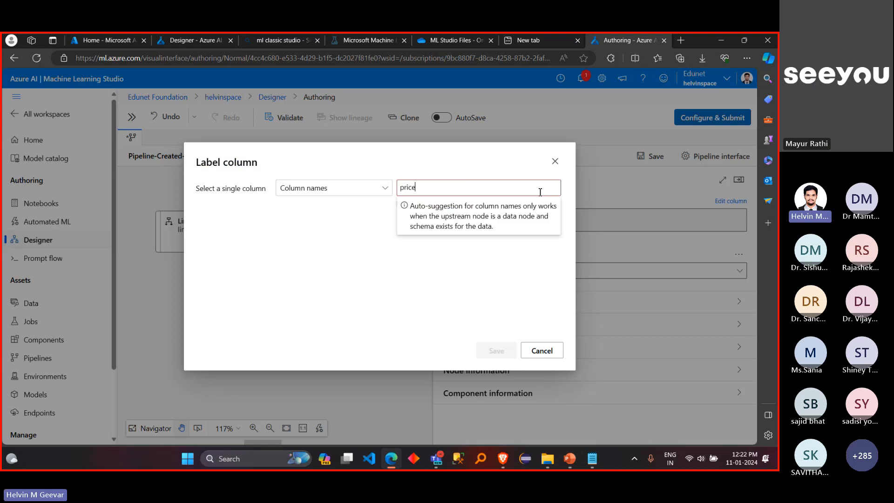
{"action": "left_click", "coordinate": [454, 307]}
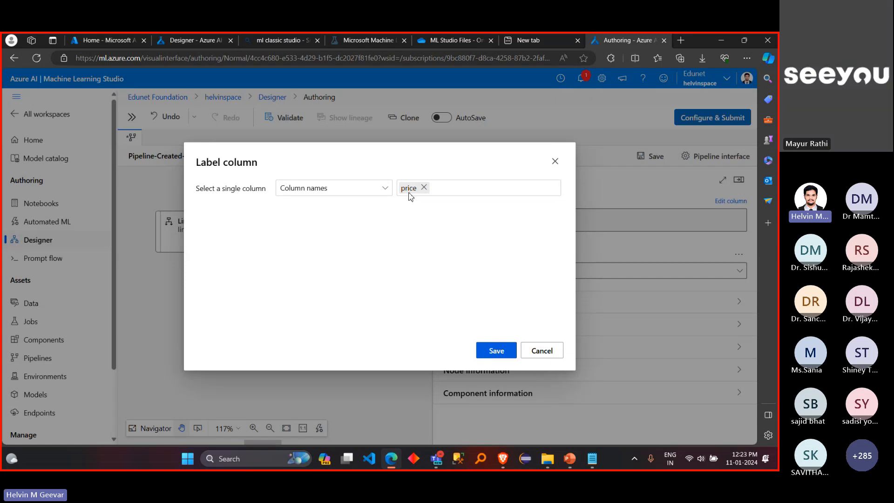
{"action": "left_click", "coordinate": [424, 188]}
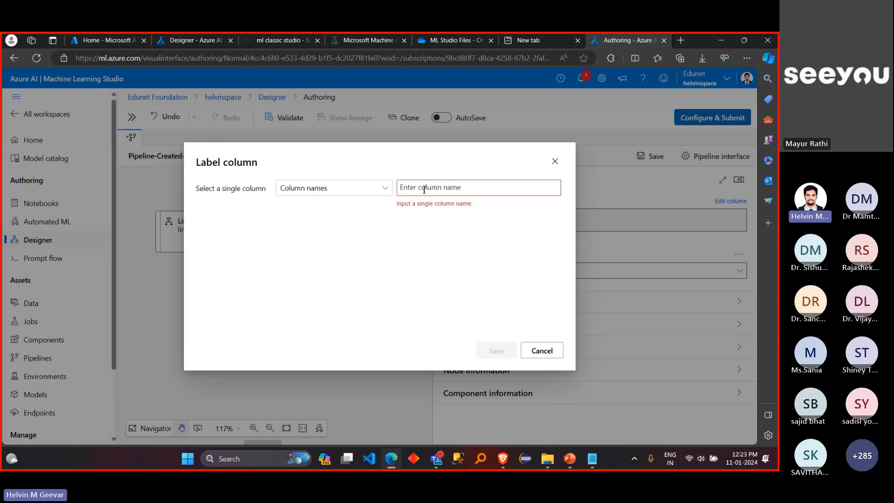
{"action": "type", "text": "pr"}
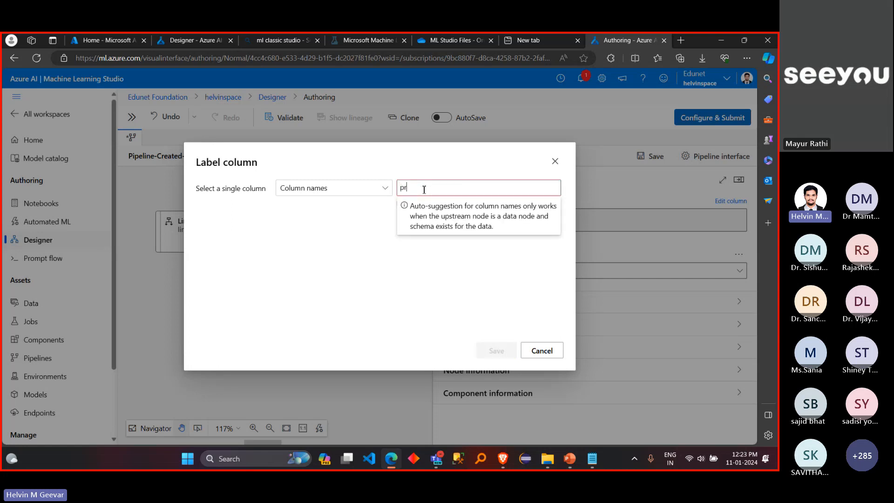
{"action": "type", "text": "ice"}
{"action": "key", "text": "Return"}
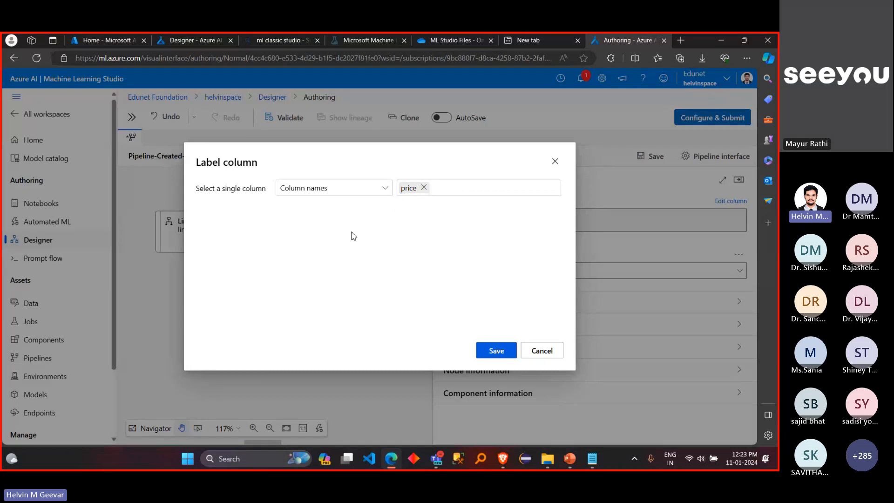
{"action": "left_click", "coordinate": [512, 351]}
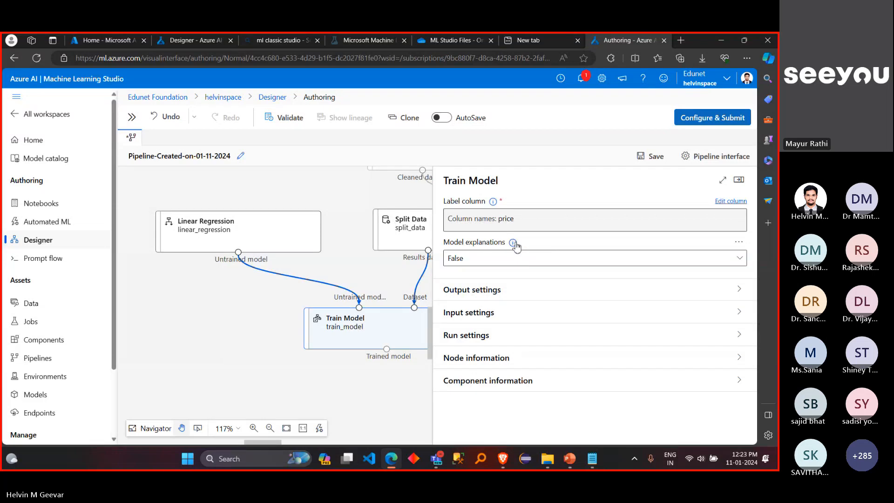
{"action": "mouse_move", "coordinate": [513, 243]}
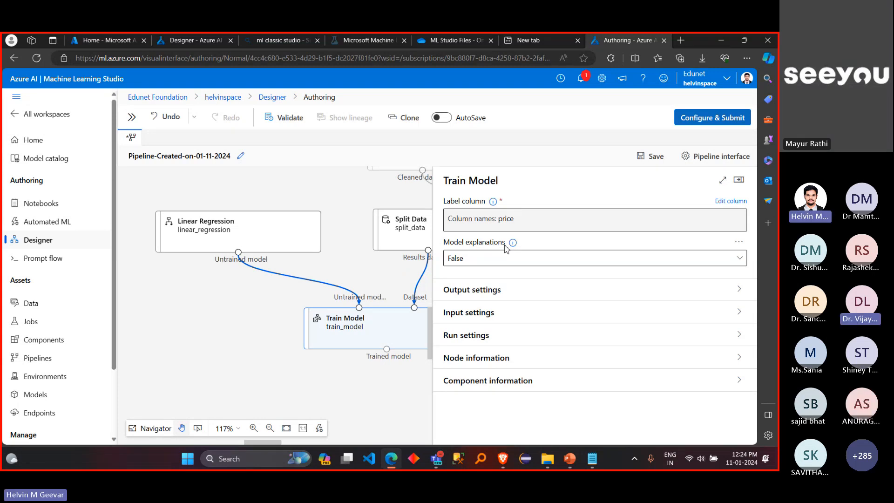
{"action": "left_click", "coordinate": [740, 180]}
Step: Clear the regression search from the component library and collapse the library again
{"action": "scroll", "coordinate": [551, 371], "scroll_direction": "down", "scroll_amount": 2}
{"action": "scroll", "coordinate": [551, 372], "scroll_direction": "down", "scroll_amount": 1}
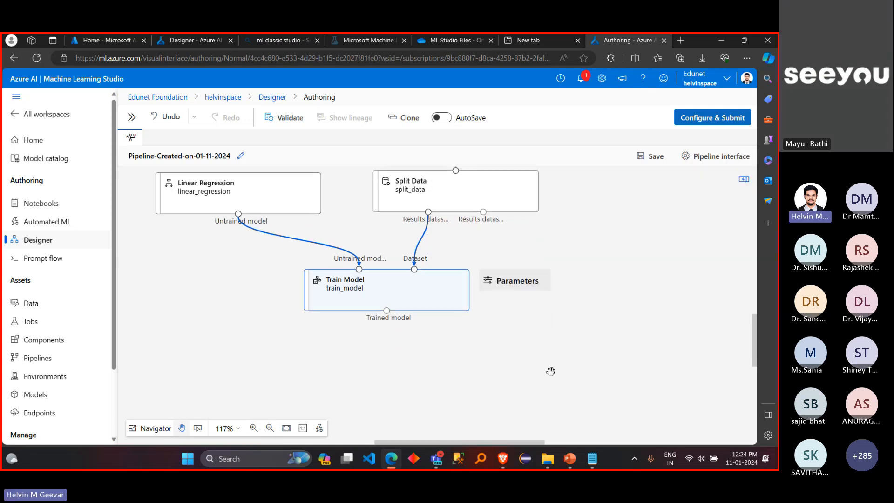
{"action": "scroll", "coordinate": [551, 371], "scroll_direction": "down", "scroll_amount": 2}
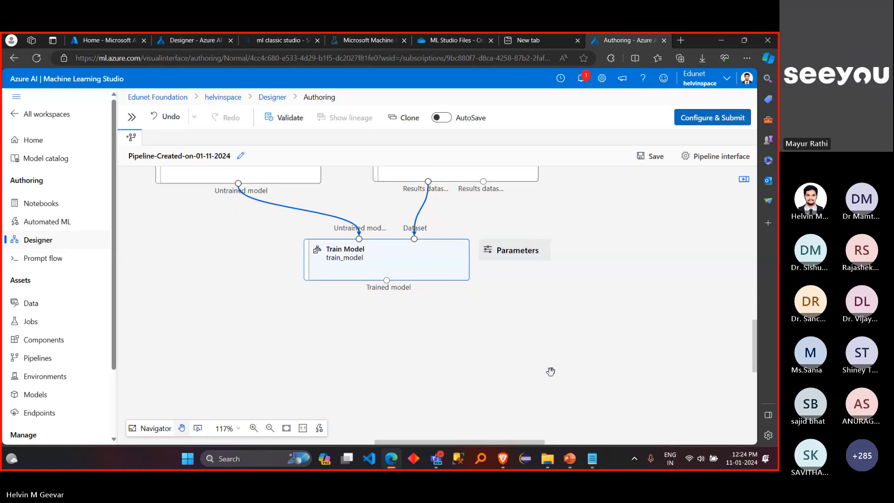
{"action": "left_click", "coordinate": [461, 313]}
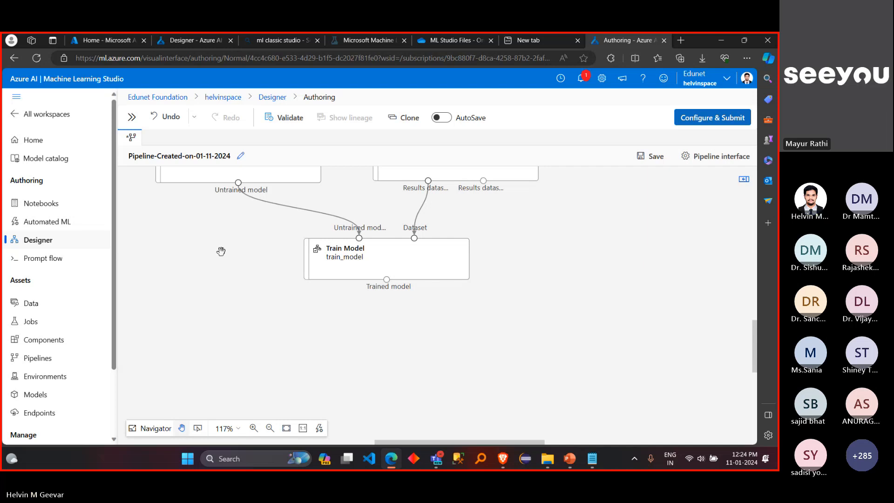
{"action": "left_click", "coordinate": [133, 124]}
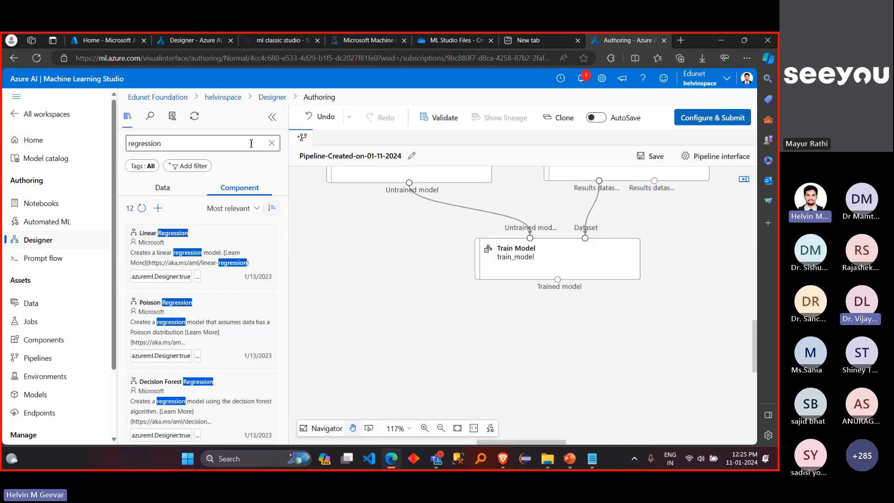
{"action": "left_click", "coordinate": [274, 146]}
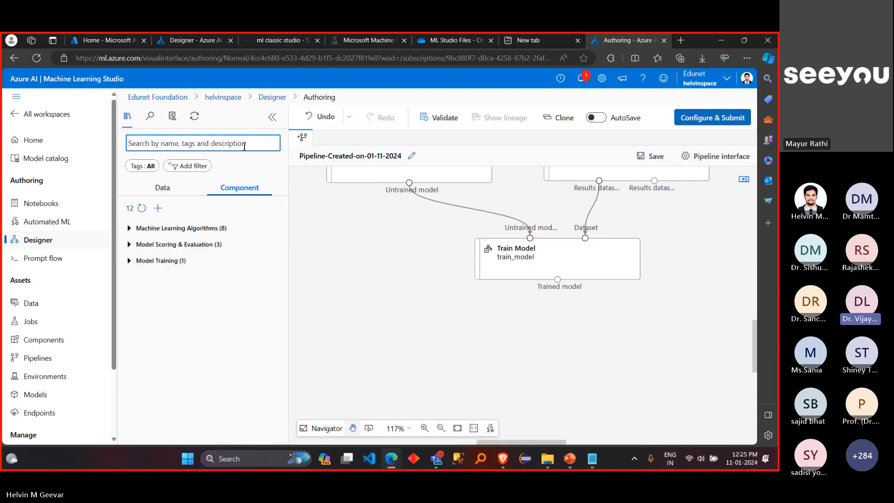
{"action": "left_click", "coordinate": [272, 119]}
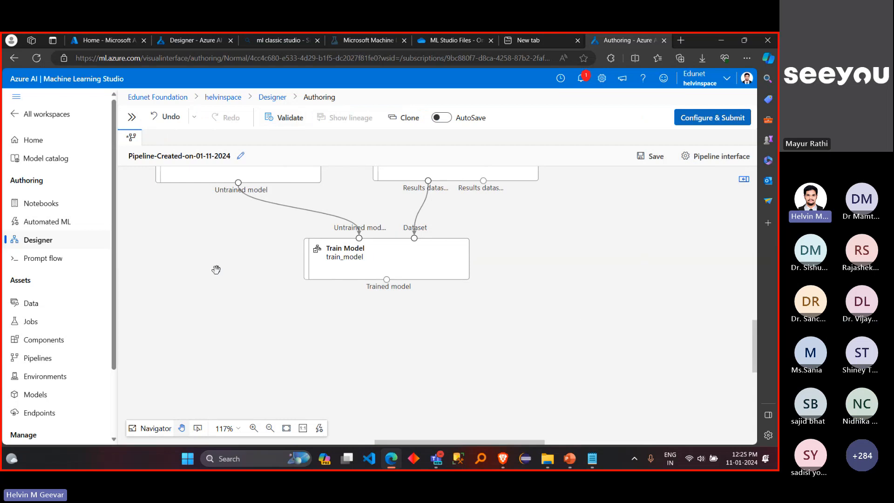
Step: Reopen the component library and search it for "score" to find a scoring component
{"action": "scroll", "coordinate": [216, 268], "scroll_direction": "left", "scroll_amount": 1}
{"action": "scroll", "coordinate": [217, 268], "scroll_direction": "up", "scroll_amount": 1}
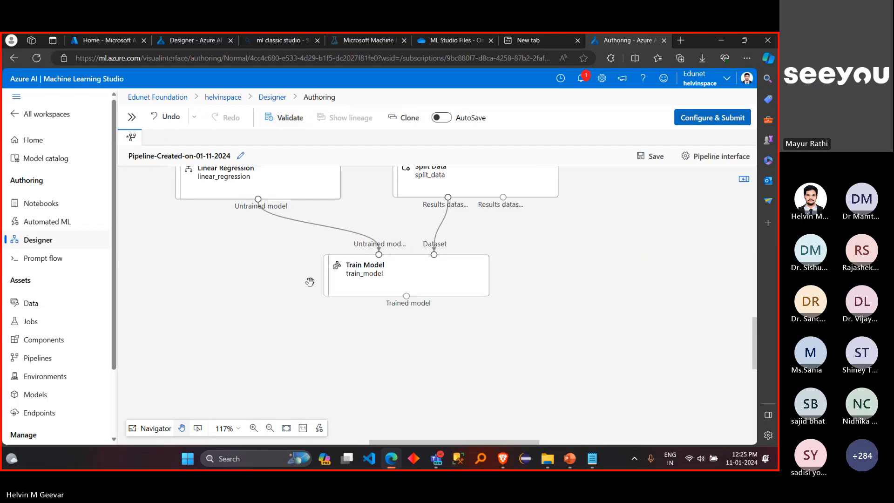
{"action": "scroll", "coordinate": [279, 272], "scroll_direction": "left", "scroll_amount": 2}
{"action": "left_click", "coordinate": [132, 117]}
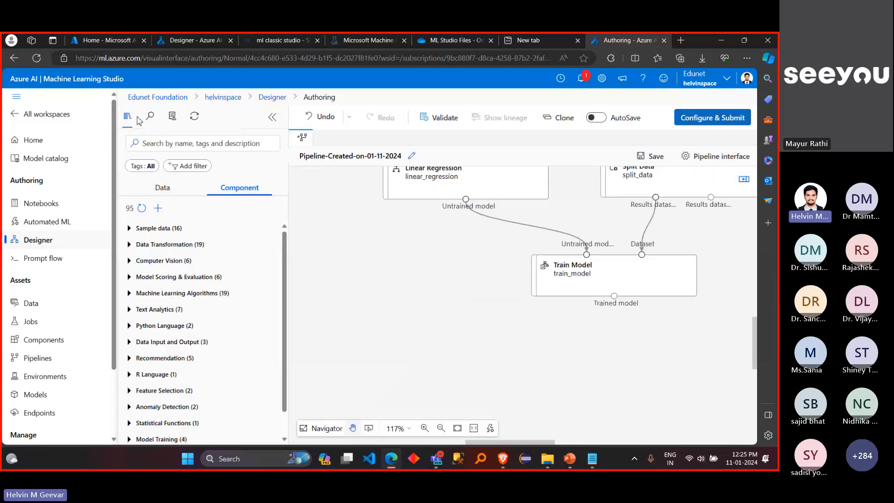
{"action": "left_click", "coordinate": [165, 147]}
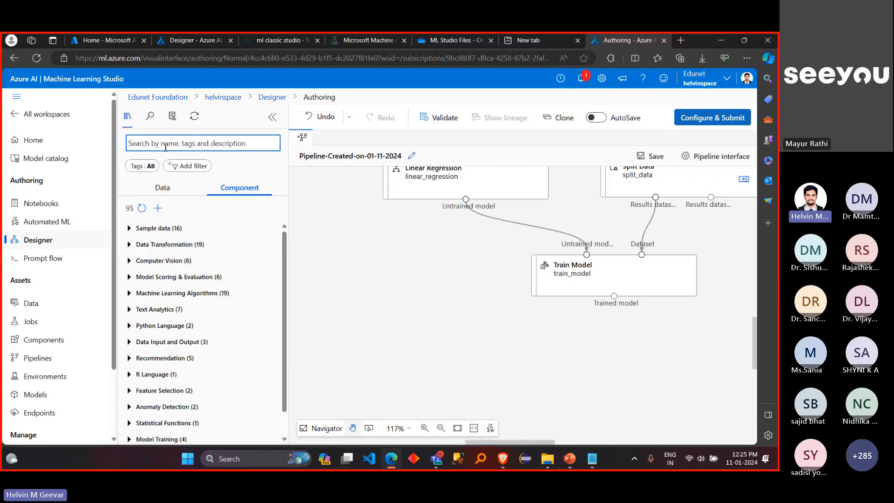
{"action": "type", "text": "s"}
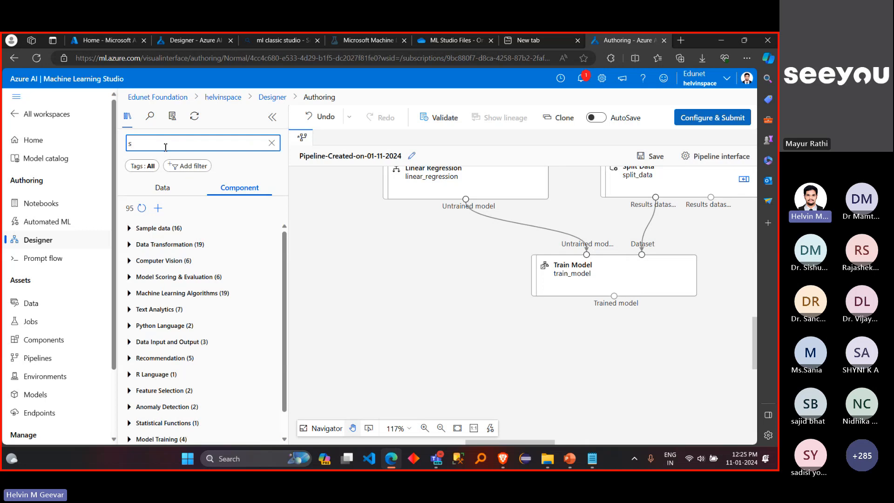
{"action": "type", "text": "core"}
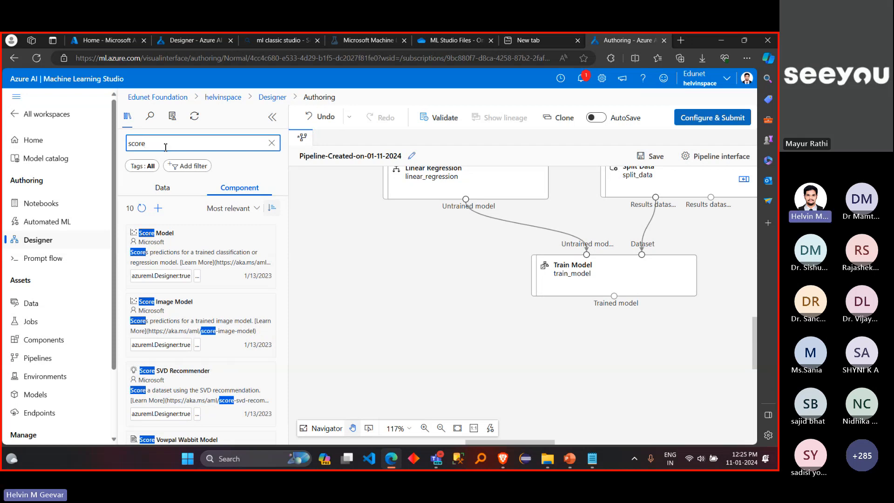
Step: Add a Score Model component to the canvas and position it below Train Model, slightly to its right
{"action": "mouse_move", "coordinate": [197, 247]}
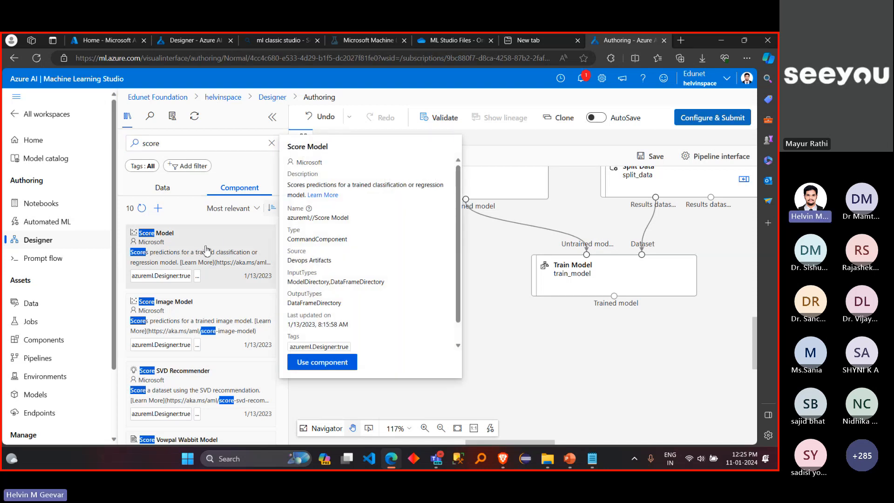
{"action": "left_click_drag", "start_coordinate": [182, 240], "coordinate": [624, 368]}
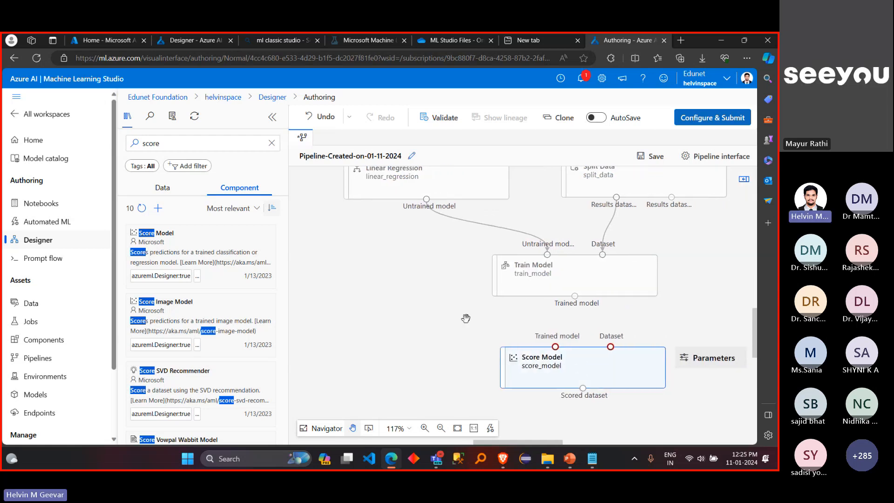
{"action": "scroll", "coordinate": [467, 317], "scroll_direction": "right", "scroll_amount": 2}
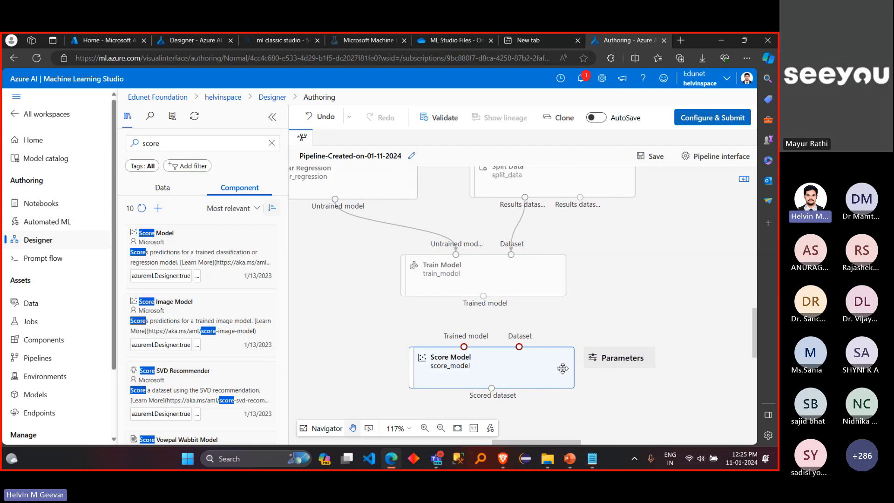
{"action": "left_click_drag", "start_coordinate": [563, 369], "coordinate": [600, 366]}
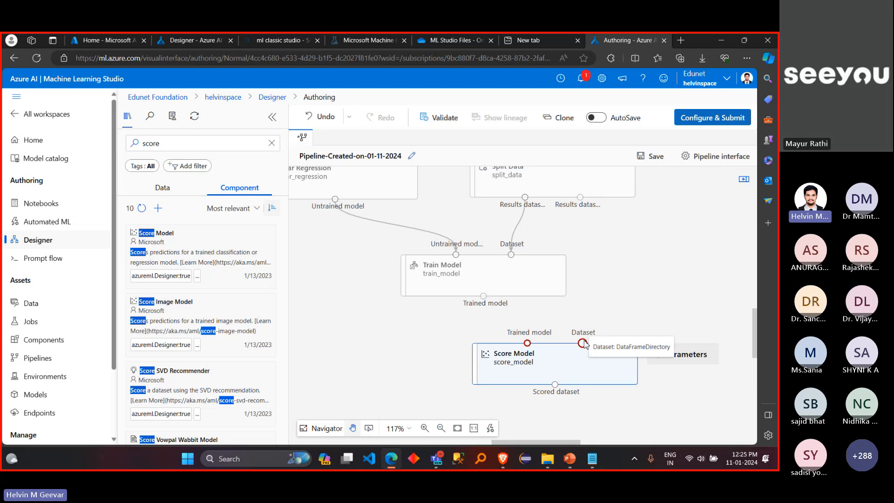
Step: Connect Train Model's trained model output and Split Data's second results dataset to the matching inputs of Score Model
{"action": "scroll", "coordinate": [397, 336], "scroll_direction": "down", "scroll_amount": 1}
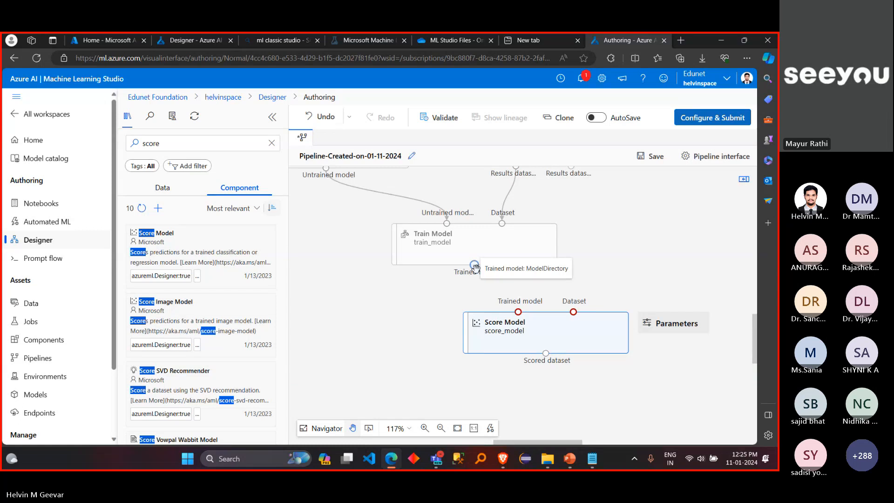
{"action": "left_click_drag", "start_coordinate": [475, 264], "coordinate": [523, 315]}
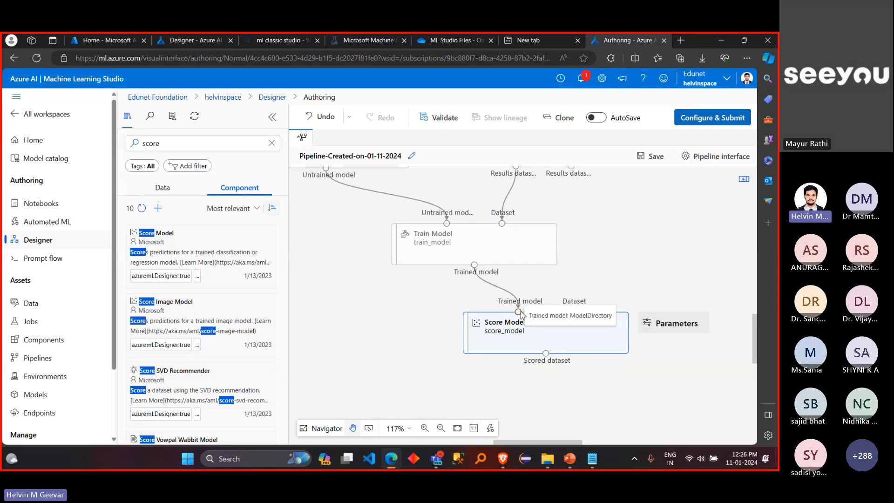
{"action": "scroll", "coordinate": [427, 312], "scroll_direction": "up", "scroll_amount": 1}
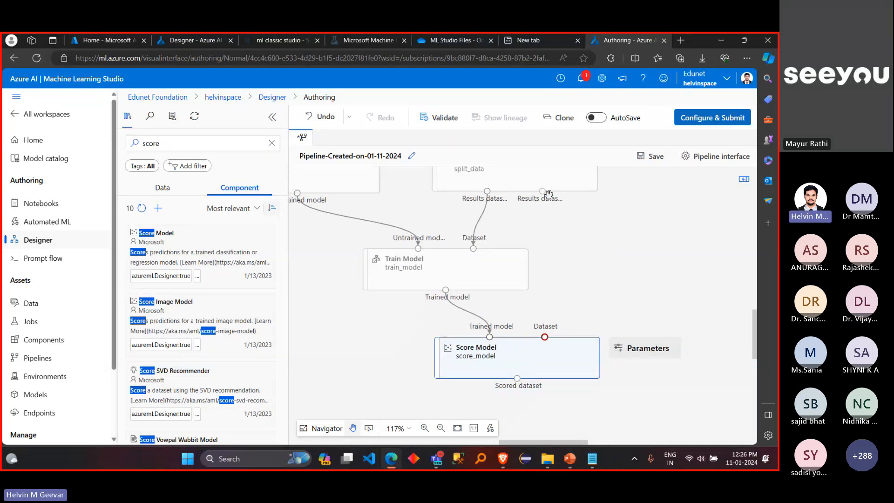
{"action": "left_click_drag", "start_coordinate": [543, 192], "coordinate": [547, 343]}
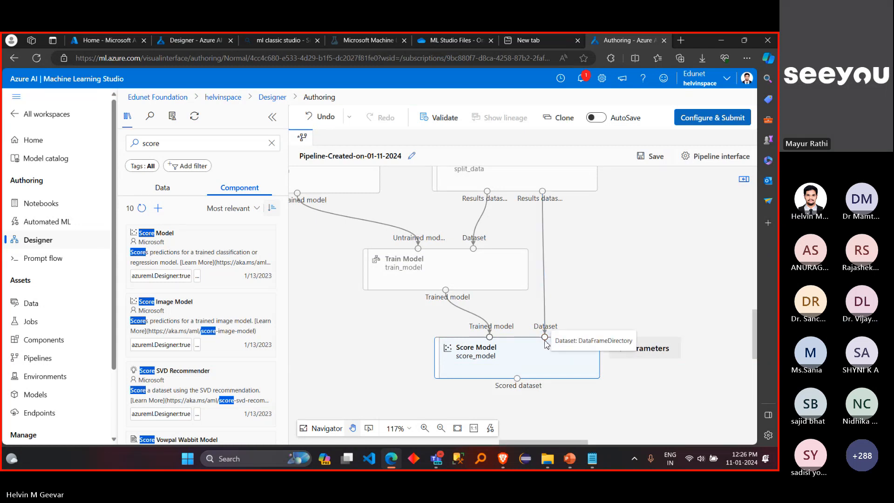
Step: Review the Score Model component's parameters, then close its settings and deselect the component
{"action": "scroll", "coordinate": [634, 311], "scroll_direction": "right", "scroll_amount": 1}
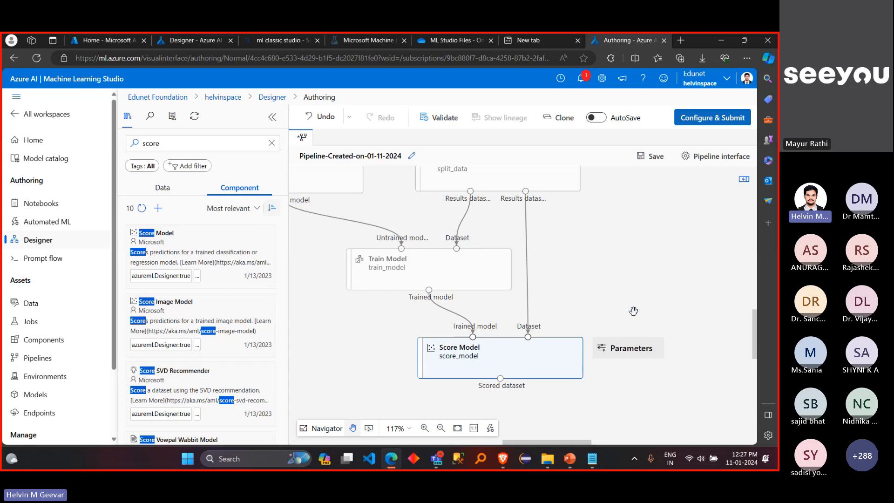
{"action": "left_click", "coordinate": [566, 352]}
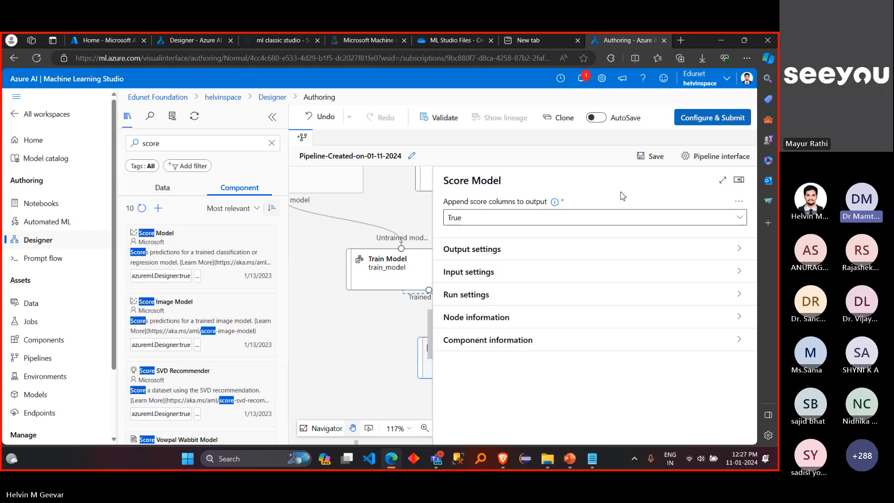
{"action": "left_click", "coordinate": [739, 181]}
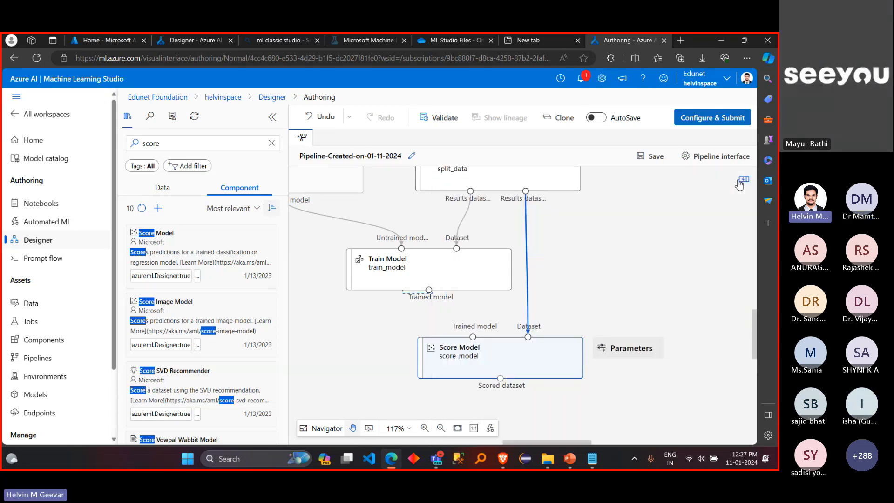
{"action": "left_click", "coordinate": [347, 352]}
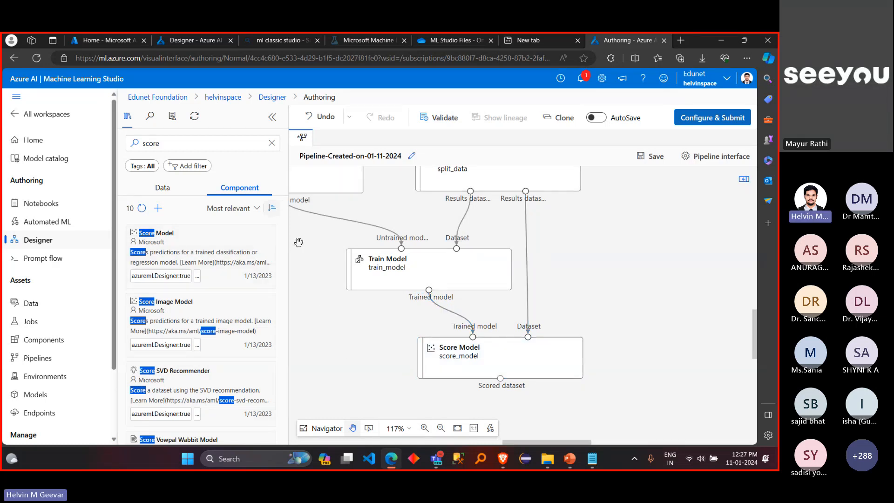
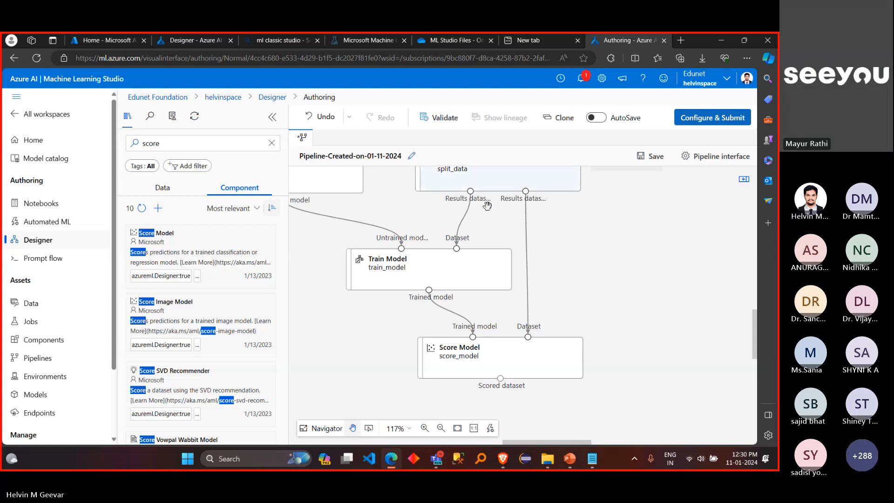
Step: Open the parameters of the Score Model component to view its settings, and close them again
{"action": "scroll", "coordinate": [589, 280], "scroll_direction": "down", "scroll_amount": 1}
{"action": "scroll", "coordinate": [589, 280], "scroll_direction": "down", "scroll_amount": 3}
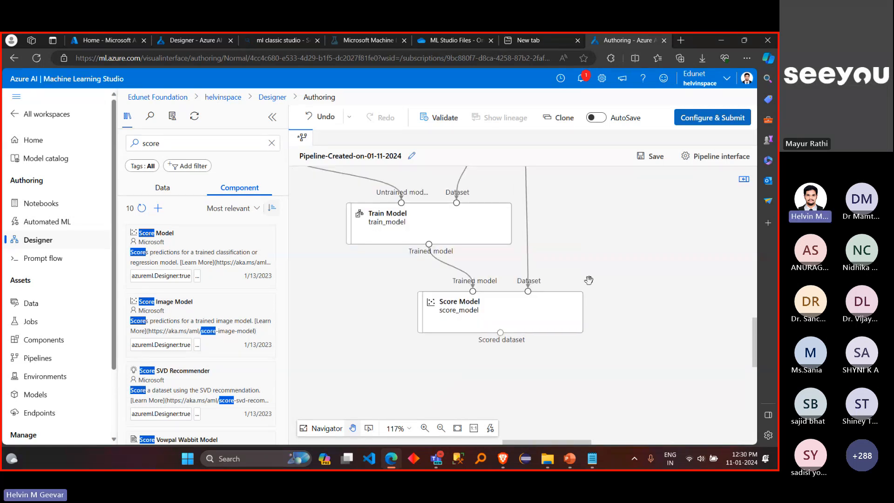
{"action": "left_click", "coordinate": [529, 309]}
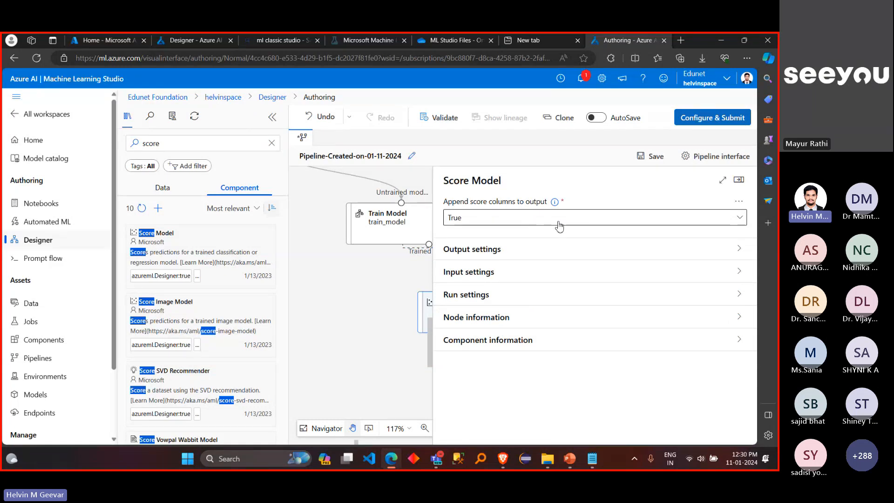
{"action": "left_click", "coordinate": [739, 180]}
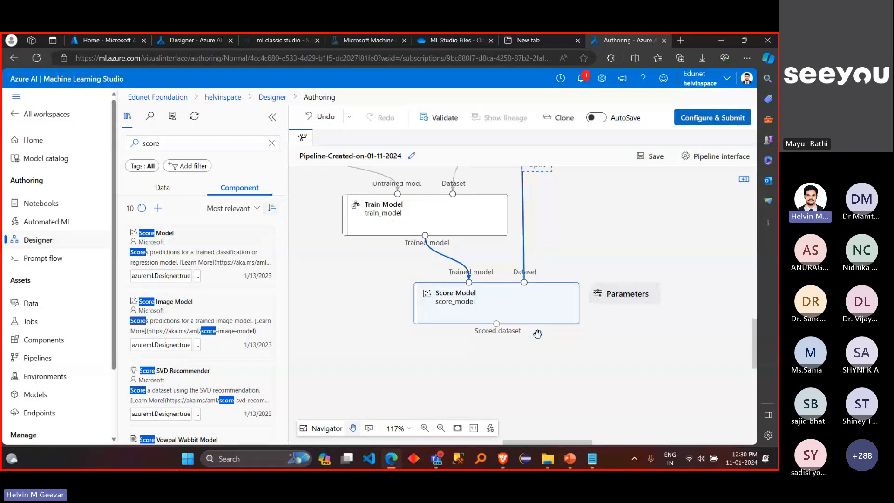
Step: Examine how the Split Data and Train Model outputs feed into the Score Model component
{"action": "scroll", "coordinate": [538, 334], "scroll_direction": "down", "scroll_amount": 1}
{"action": "scroll", "coordinate": [538, 334], "scroll_direction": "right", "scroll_amount": 1}
{"action": "scroll", "coordinate": [538, 334], "scroll_direction": "right", "scroll_amount": 1}
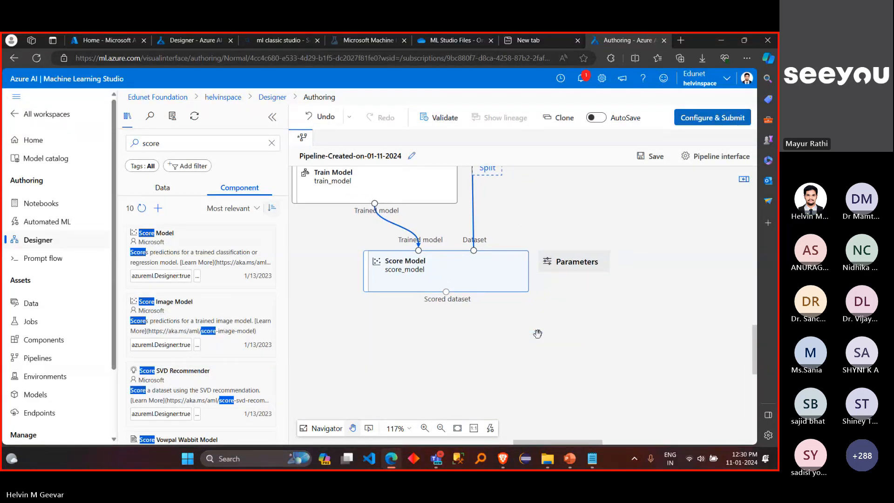
{"action": "scroll", "coordinate": [538, 334], "scroll_direction": "up", "scroll_amount": 1}
{"action": "scroll", "coordinate": [538, 333], "scroll_direction": "right", "scroll_amount": 1}
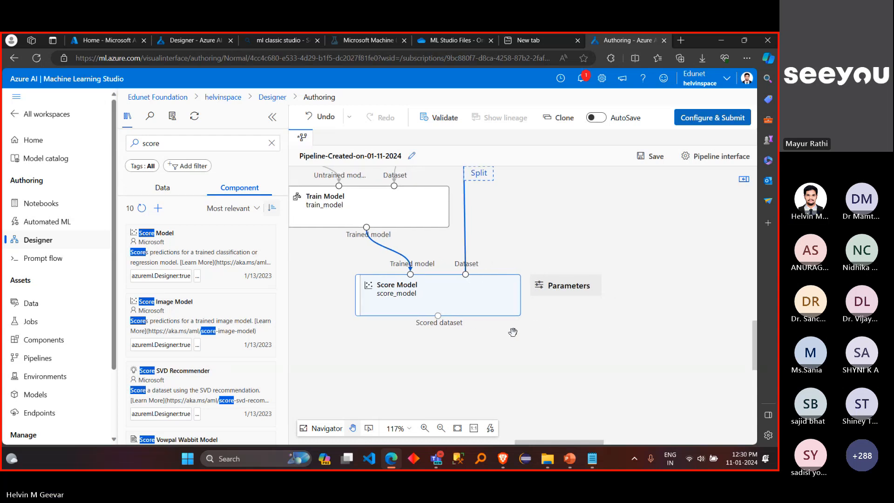
{"action": "scroll", "coordinate": [513, 332], "scroll_direction": "left", "scroll_amount": 1}
{"action": "scroll", "coordinate": [513, 332], "scroll_direction": "up", "scroll_amount": 1}
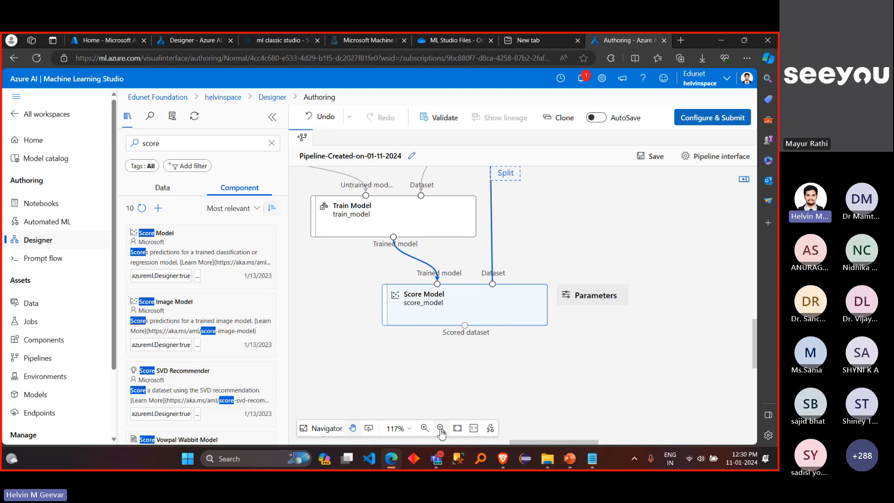
{"action": "left_click", "coordinate": [441, 428]}
{"action": "scroll", "coordinate": [468, 347], "scroll_direction": "up", "scroll_amount": 1}
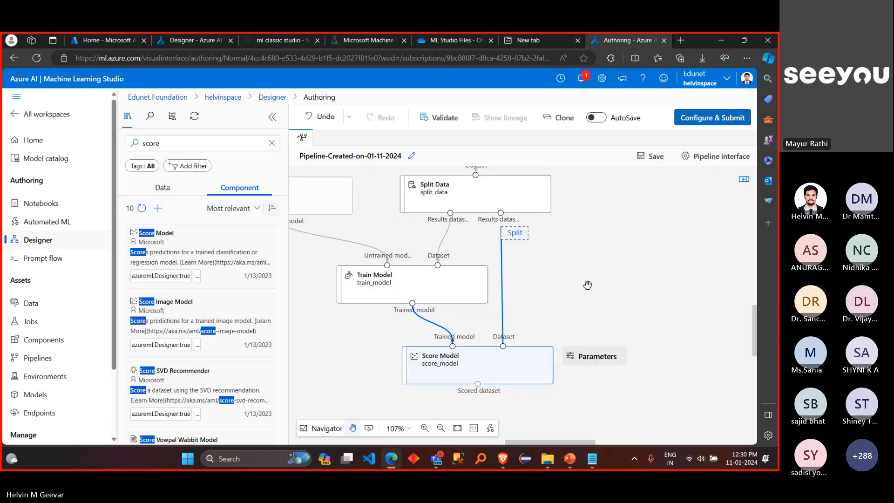
{"action": "left_click", "coordinate": [608, 279]}
{"action": "scroll", "coordinate": [608, 278], "scroll_direction": "left", "scroll_amount": 1}
{"action": "scroll", "coordinate": [607, 279], "scroll_direction": "left", "scroll_amount": 1}
{"action": "scroll", "coordinate": [608, 278], "scroll_direction": "up", "scroll_amount": 1}
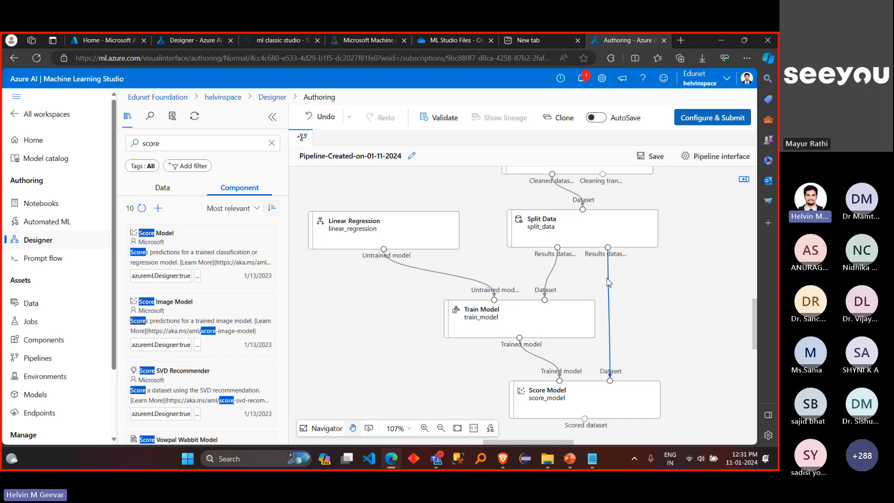
{"action": "scroll", "coordinate": [614, 199], "scroll_direction": "up", "scroll_amount": 1}
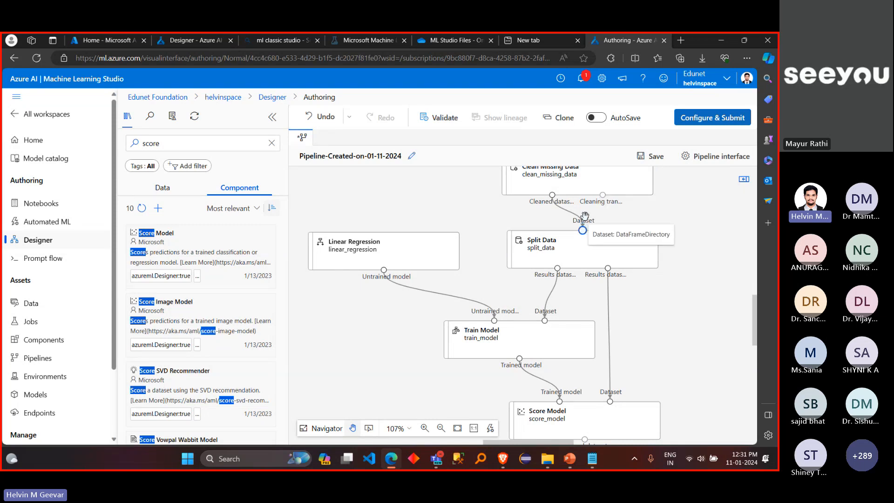
Step: Review the pipeline flow between the Automobile price data (Raw) dataset and the Score Model component
{"action": "left_click", "coordinate": [577, 186]}
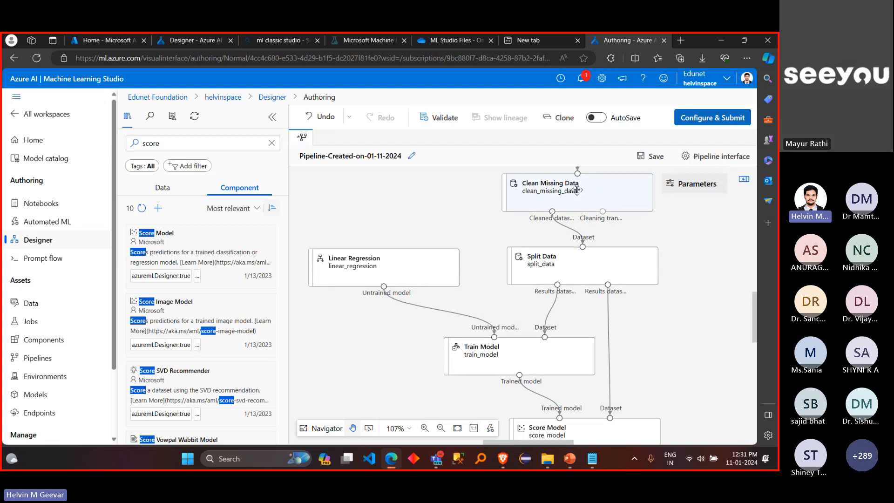
{"action": "left_click", "coordinate": [605, 227]}
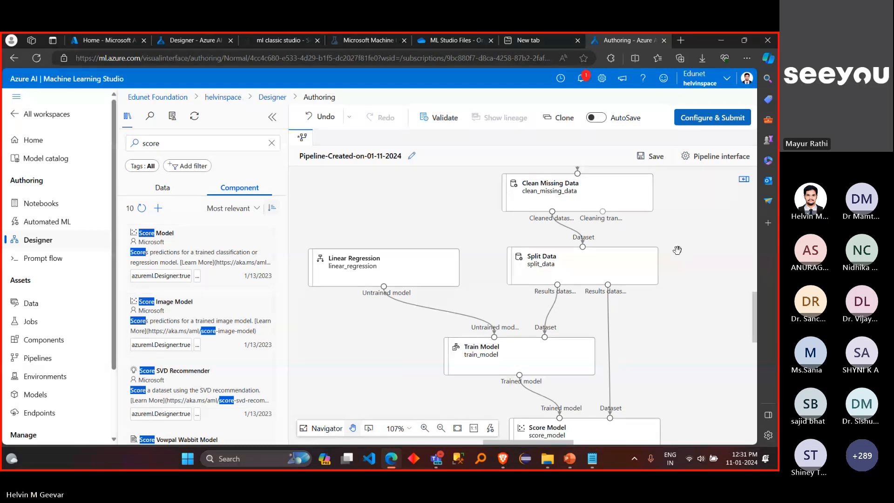
{"action": "scroll", "coordinate": [677, 250], "scroll_direction": "down", "scroll_amount": 1}
{"action": "scroll", "coordinate": [678, 250], "scroll_direction": "down", "scroll_amount": 2}
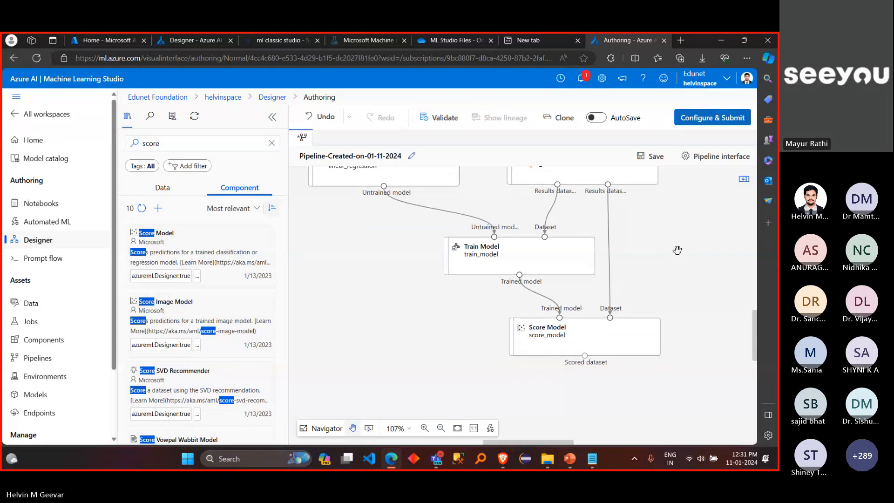
{"action": "scroll", "coordinate": [677, 250], "scroll_direction": "down", "scroll_amount": 1}
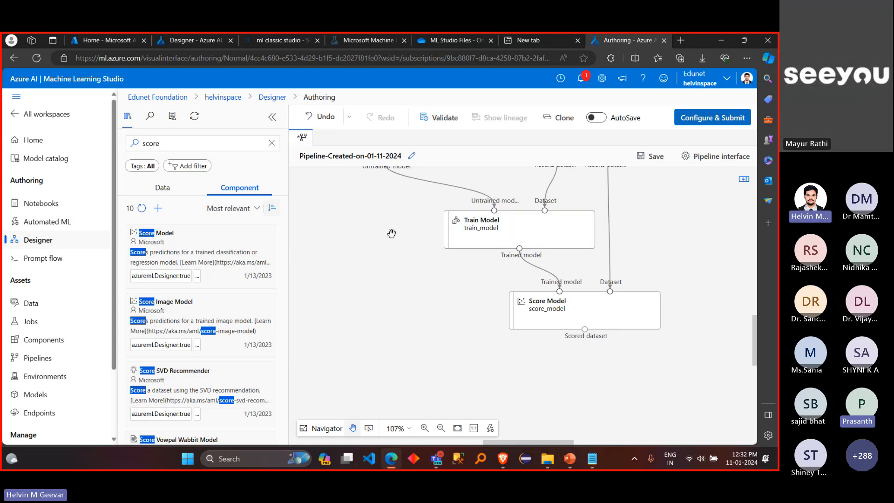
{"action": "scroll", "coordinate": [391, 234], "scroll_direction": "up", "scroll_amount": 3}
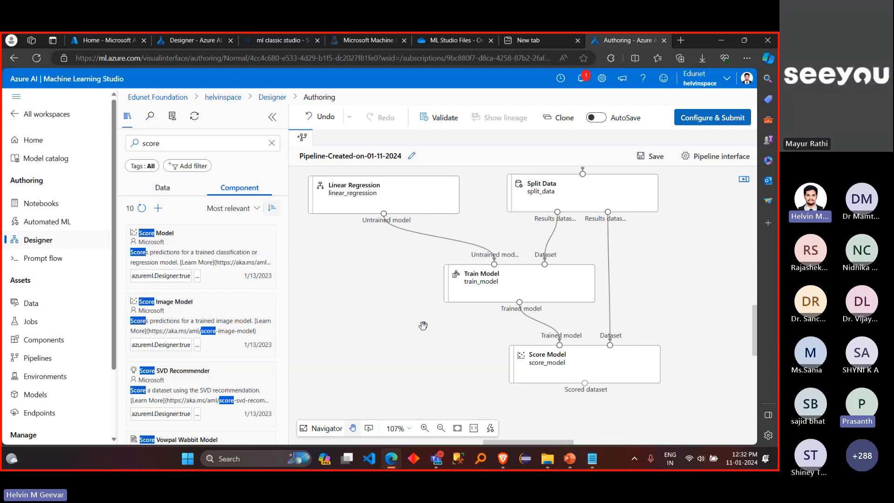
{"action": "scroll", "coordinate": [516, 212], "scroll_direction": "up", "scroll_amount": 2}
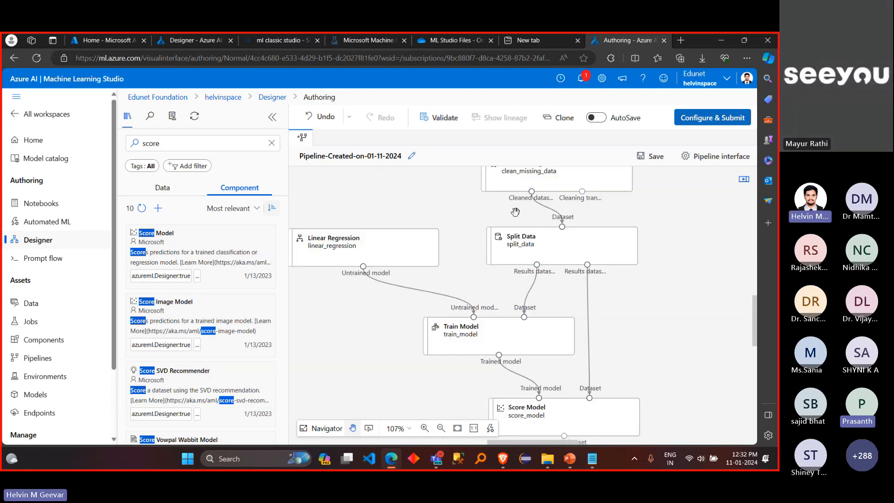
{"action": "scroll", "coordinate": [516, 213], "scroll_direction": "up", "scroll_amount": 2}
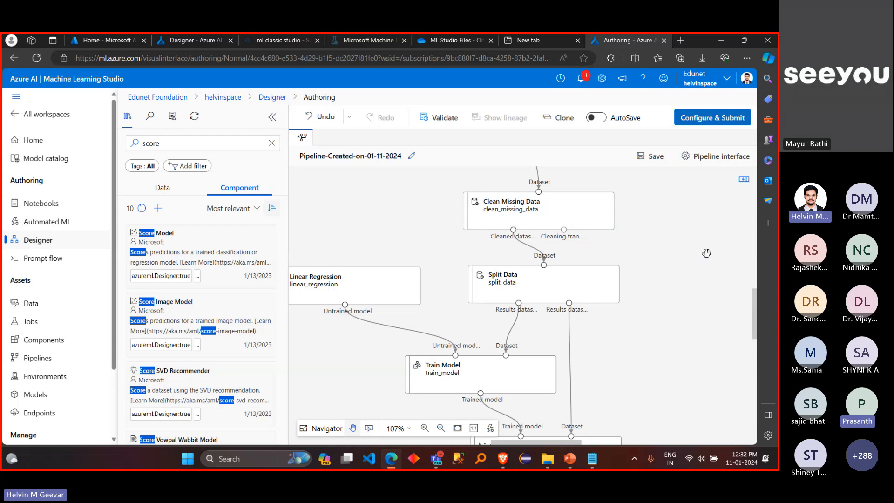
{"action": "scroll", "coordinate": [653, 300], "scroll_direction": "left", "scroll_amount": 1}
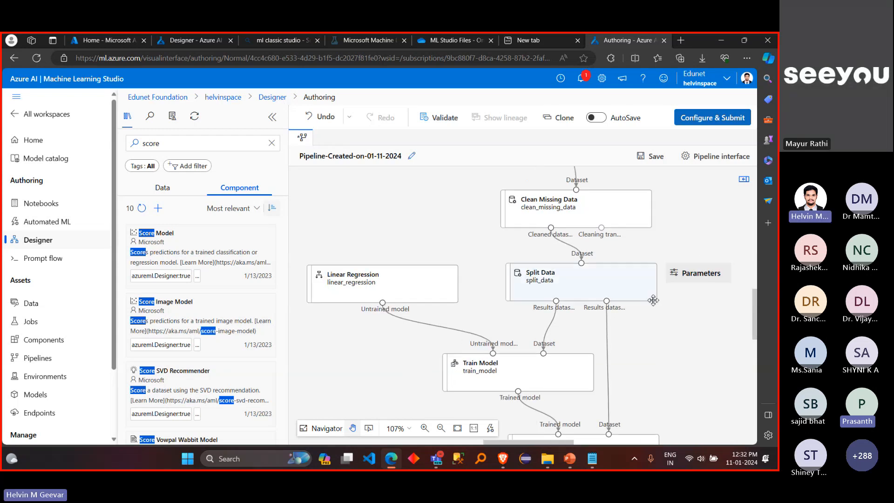
{"action": "scroll", "coordinate": [653, 300], "scroll_direction": "down", "scroll_amount": 1}
{"action": "scroll", "coordinate": [653, 300], "scroll_direction": "down", "scroll_amount": 1}
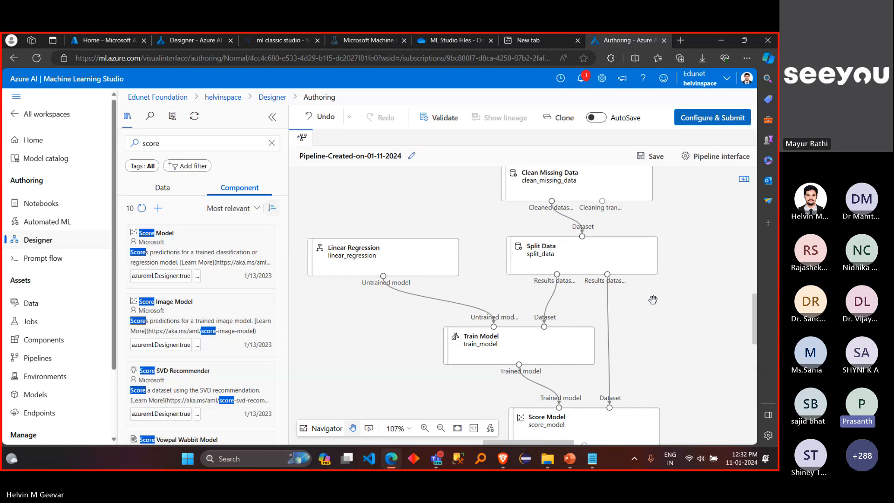
{"action": "scroll", "coordinate": [653, 300], "scroll_direction": "down", "scroll_amount": 1}
{"action": "scroll", "coordinate": [653, 300], "scroll_direction": "down", "scroll_amount": 1}
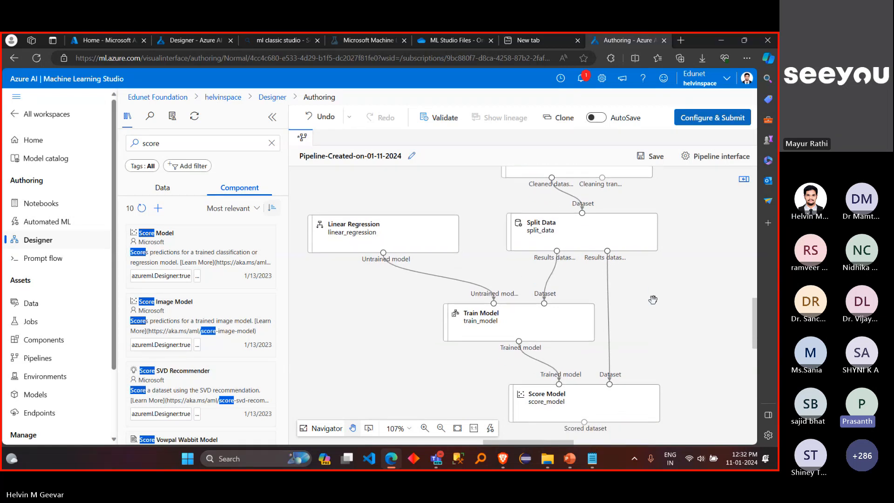
{"action": "scroll", "coordinate": [653, 300], "scroll_direction": "up", "scroll_amount": 10}
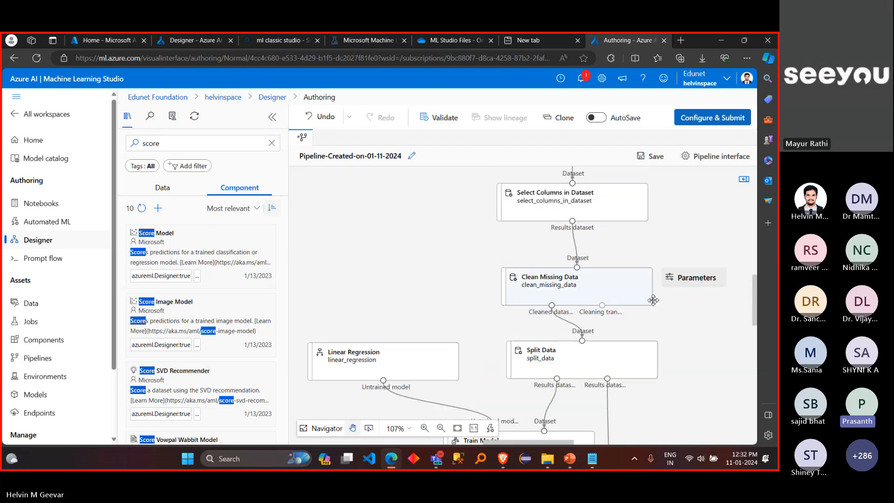
{"action": "scroll", "coordinate": [653, 300], "scroll_direction": "up", "scroll_amount": 5}
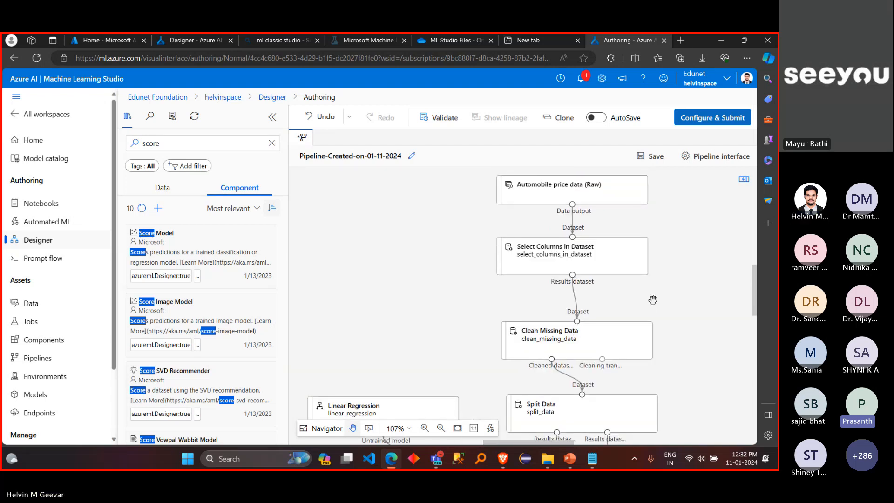
{"action": "scroll", "coordinate": [653, 300], "scroll_direction": "down", "scroll_amount": 5}
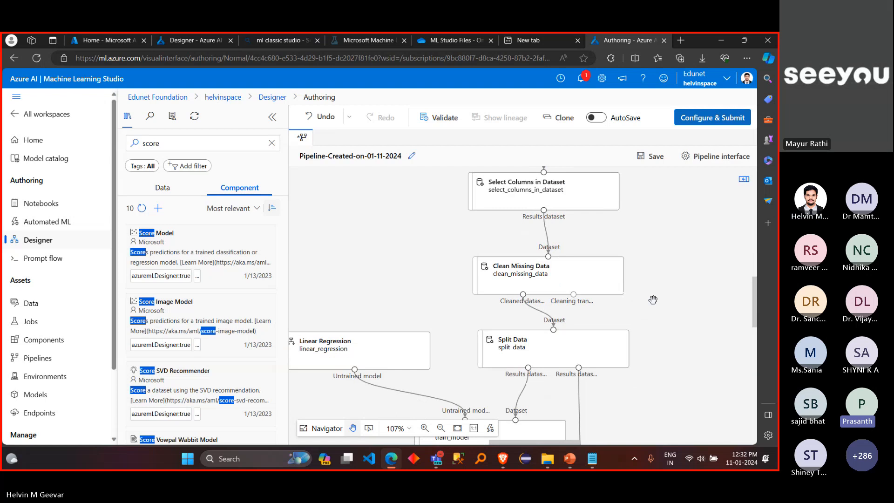
{"action": "scroll", "coordinate": [653, 300], "scroll_direction": "down", "scroll_amount": 2}
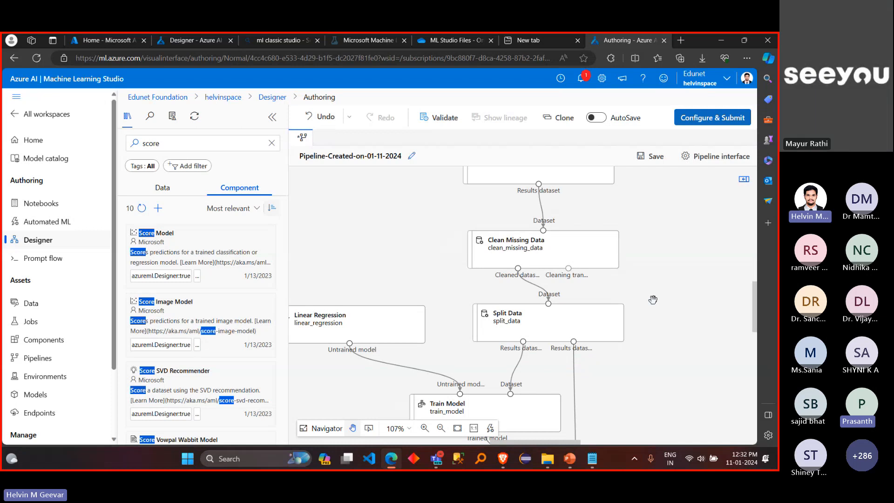
Step: Select the Clean Missing Data component to inspect its incoming and outgoing connections, and clear the selection
{"action": "mouse_move", "coordinate": [573, 240]}
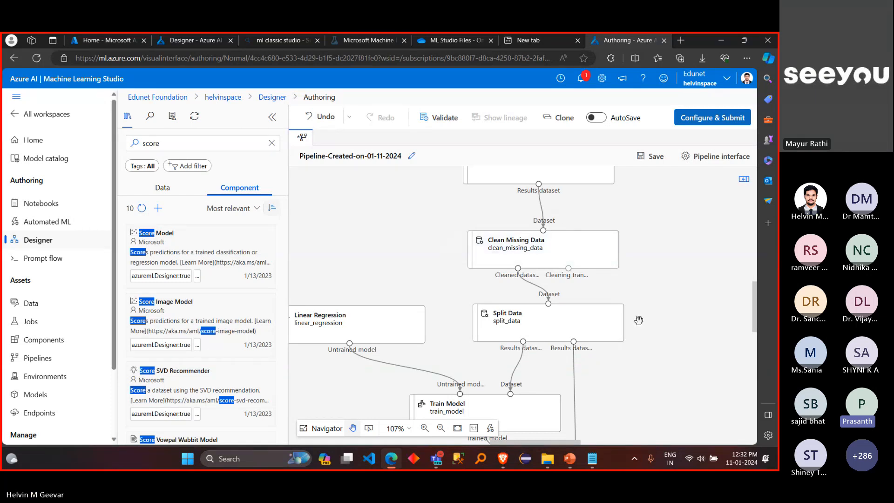
{"action": "mouse_move", "coordinate": [591, 326]}
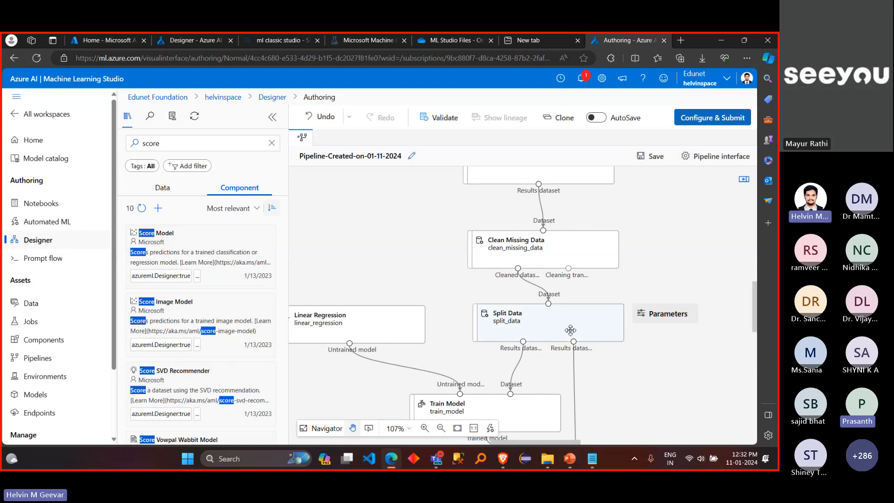
{"action": "left_click", "coordinate": [595, 240]}
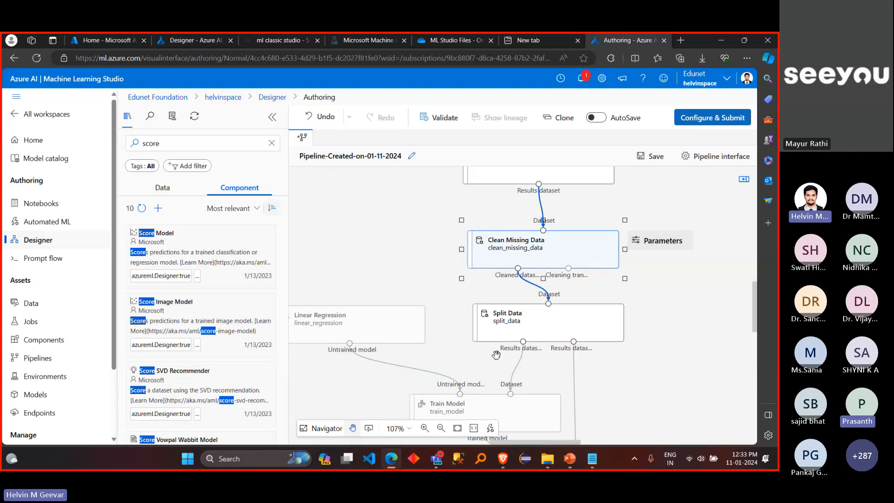
{"action": "left_click", "coordinate": [438, 291]}
{"action": "left_click_drag", "start_coordinate": [438, 291], "coordinate": [451, 282]}
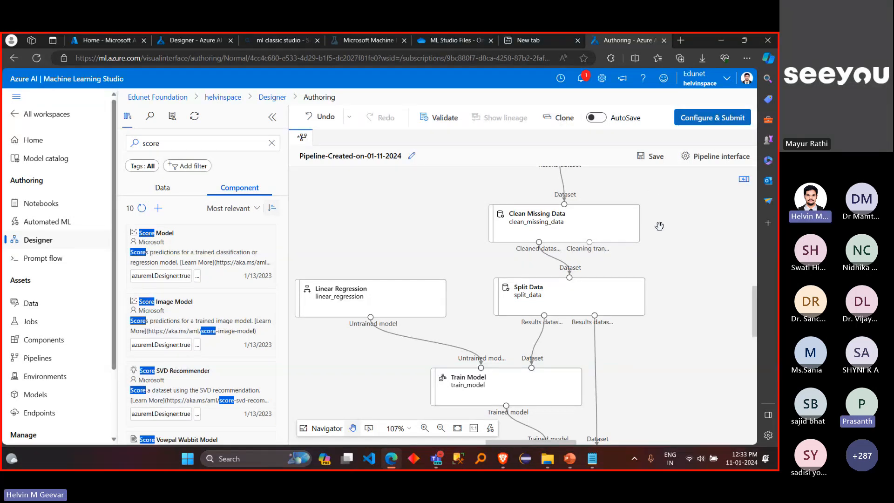
Step: Select the Linear Regression component to inspect its connection to Train Model
{"action": "scroll", "coordinate": [674, 267], "scroll_direction": "down", "scroll_amount": 1}
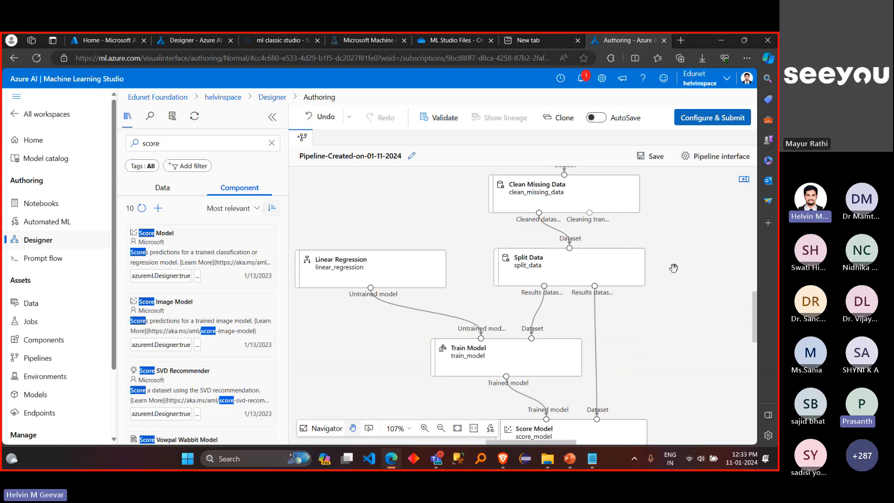
{"action": "mouse_move", "coordinate": [420, 263]}
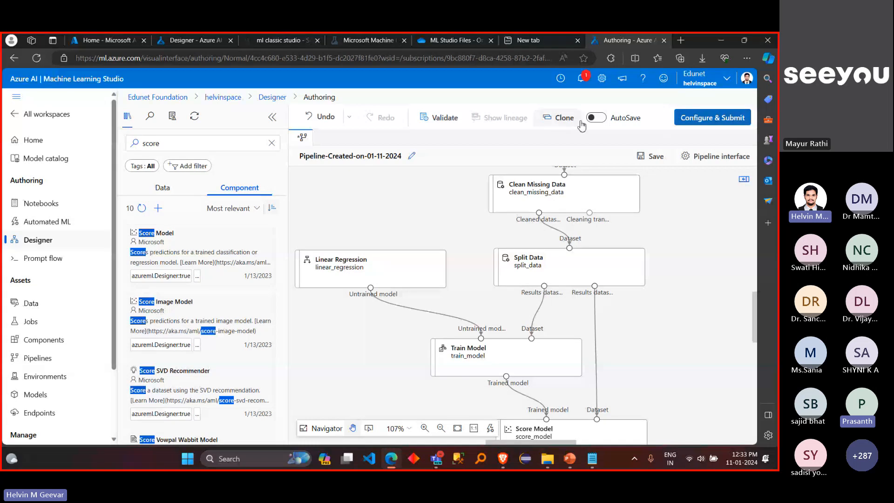
{"action": "mouse_move", "coordinate": [468, 256]}
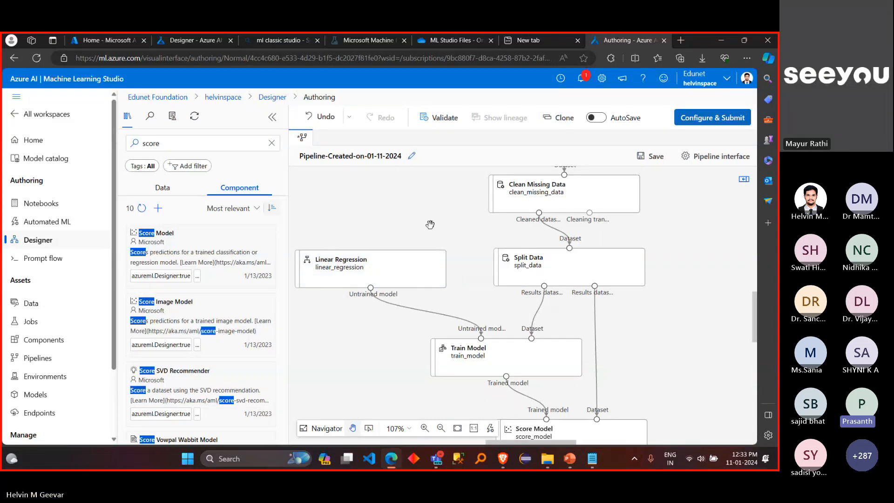
{"action": "scroll", "coordinate": [455, 245], "scroll_direction": "down", "scroll_amount": 1}
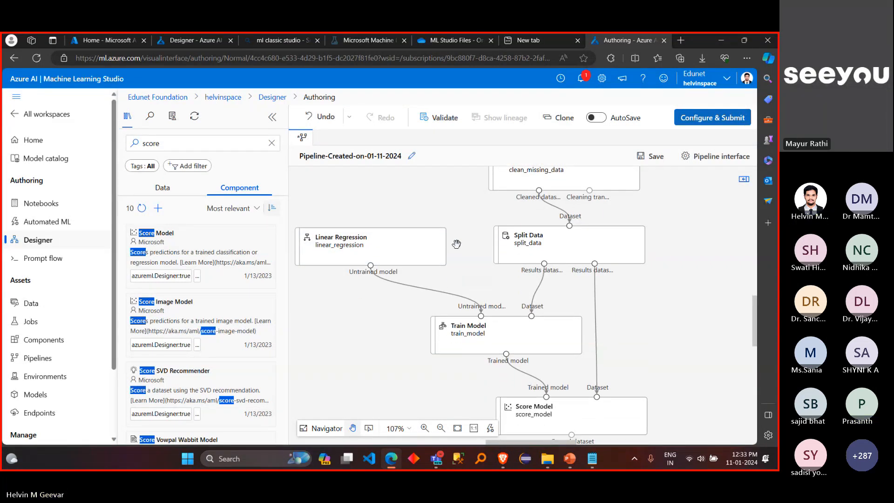
{"action": "scroll", "coordinate": [456, 243], "scroll_direction": "down", "scroll_amount": 1}
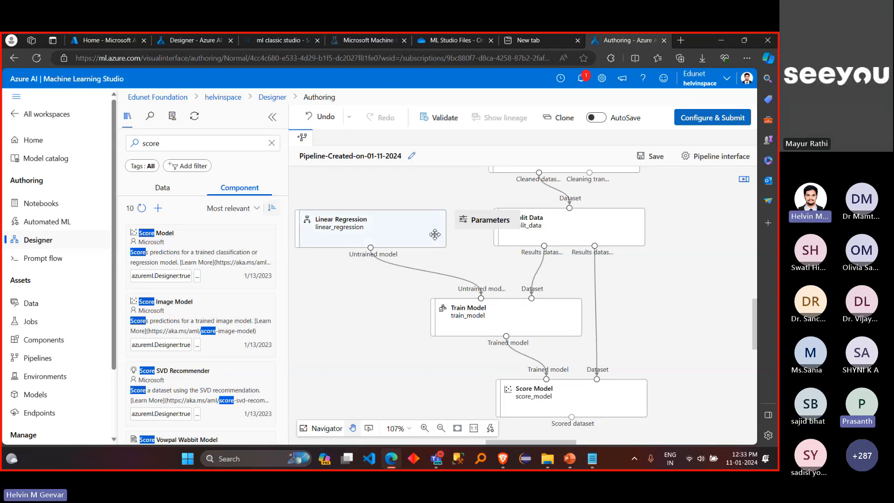
{"action": "left_click", "coordinate": [435, 234]}
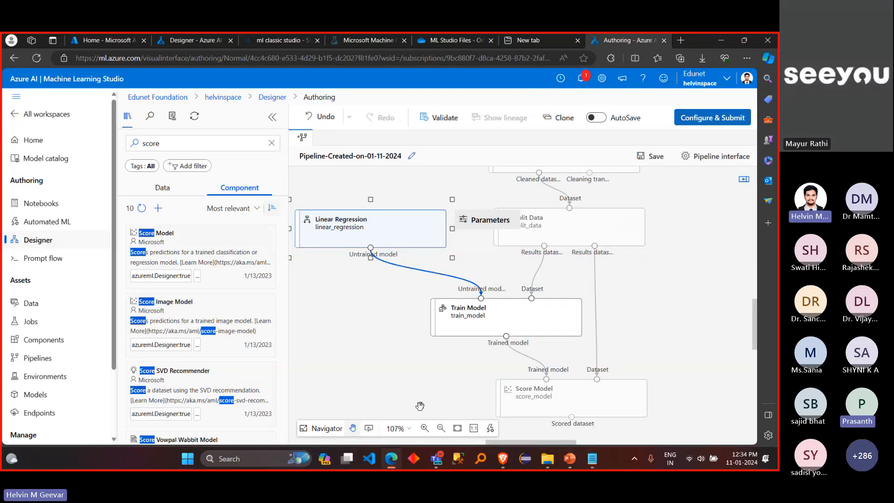
Step: Delete the Score Model component below Train Model from the pipeline
{"action": "scroll", "coordinate": [435, 234], "scroll_direction": "down", "scroll_amount": 2}
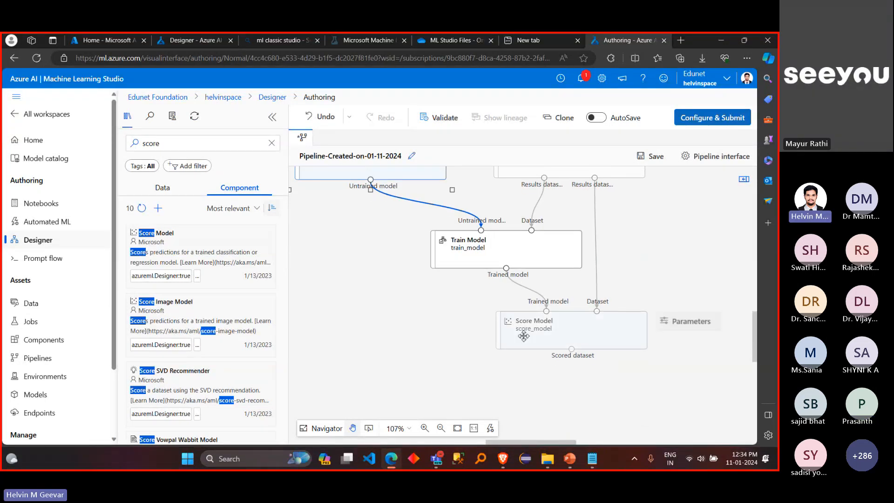
{"action": "left_click", "coordinate": [524, 335]}
{"action": "key", "text": "Delete"}
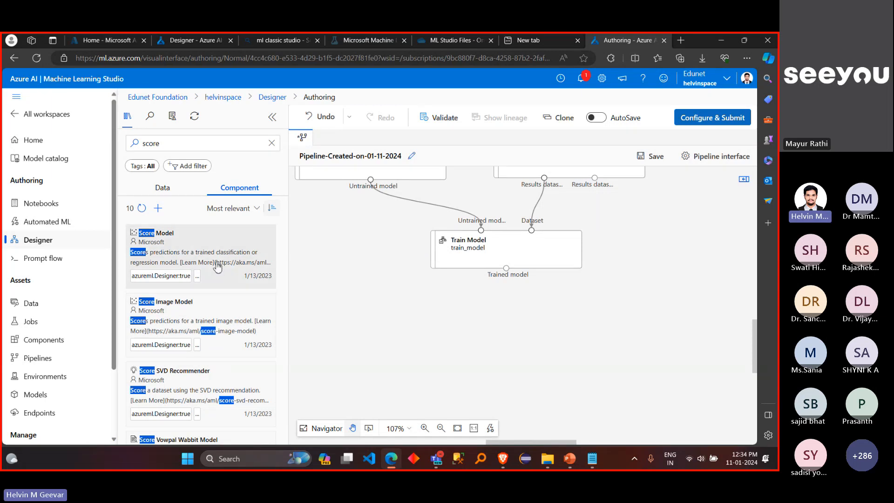
Step: Add a Score Model component below Train Model and connect Train Model's Trained model output to its Trained model input
{"action": "left_click_drag", "start_coordinate": [218, 267], "coordinate": [534, 345]}
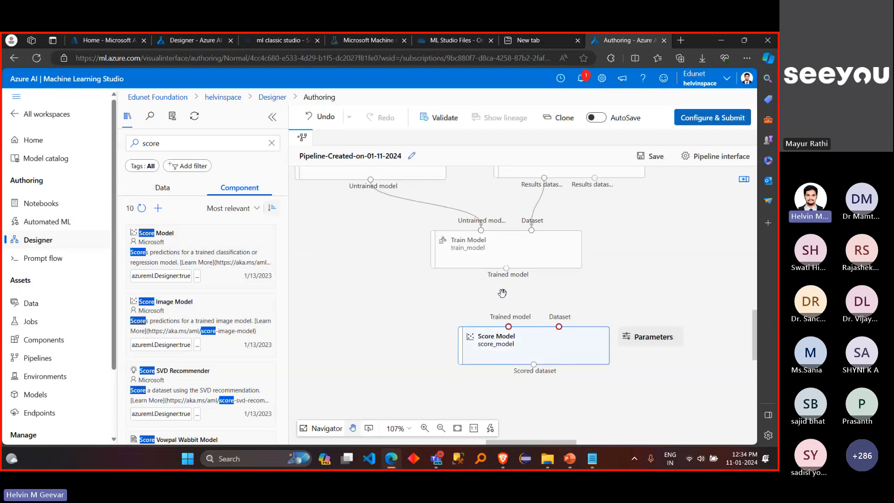
{"action": "left_click_drag", "start_coordinate": [507, 269], "coordinate": [509, 326]}
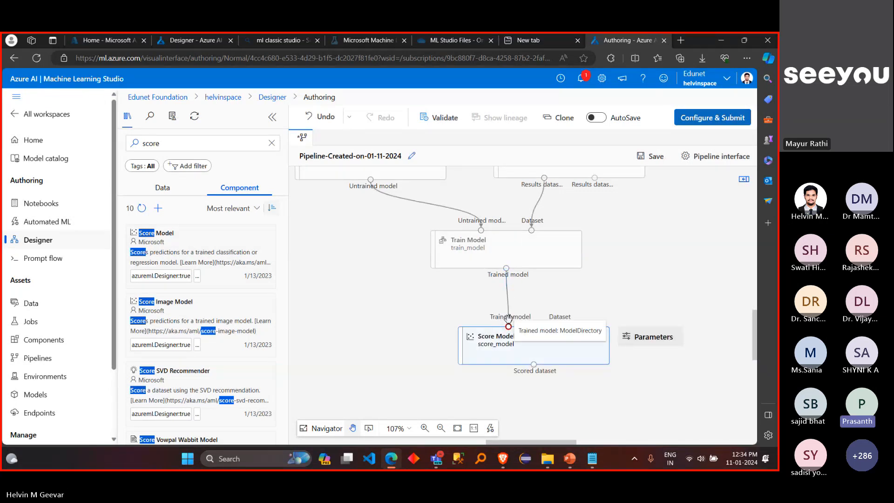
{"action": "left_click", "coordinate": [447, 292]}
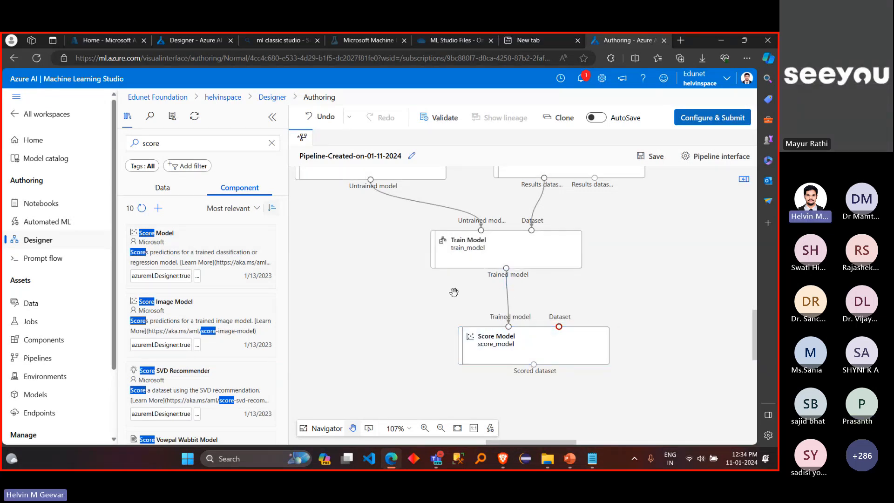
Step: Delete the connection between Train Model and Score Model, and reconnect the Trained model output to the Trained model input
{"action": "left_click", "coordinate": [508, 302]}
{"action": "key", "text": "Delete"}
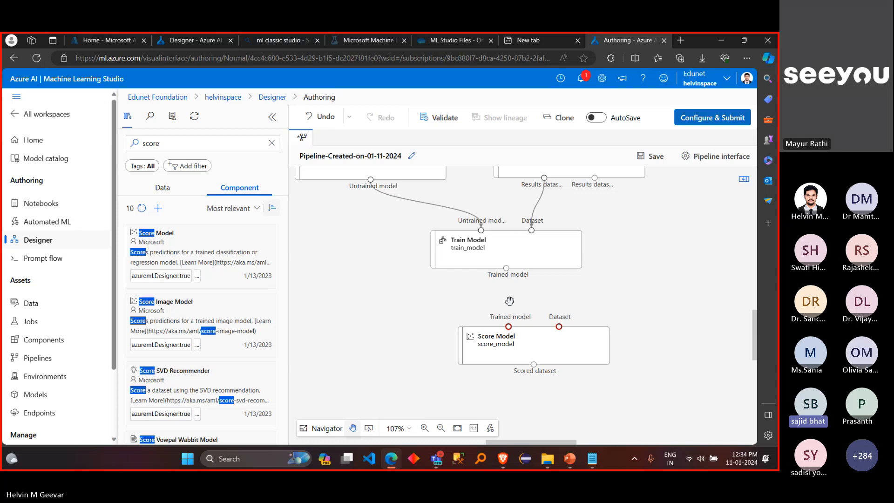
{"action": "left_click_drag", "start_coordinate": [506, 269], "coordinate": [508, 326]}
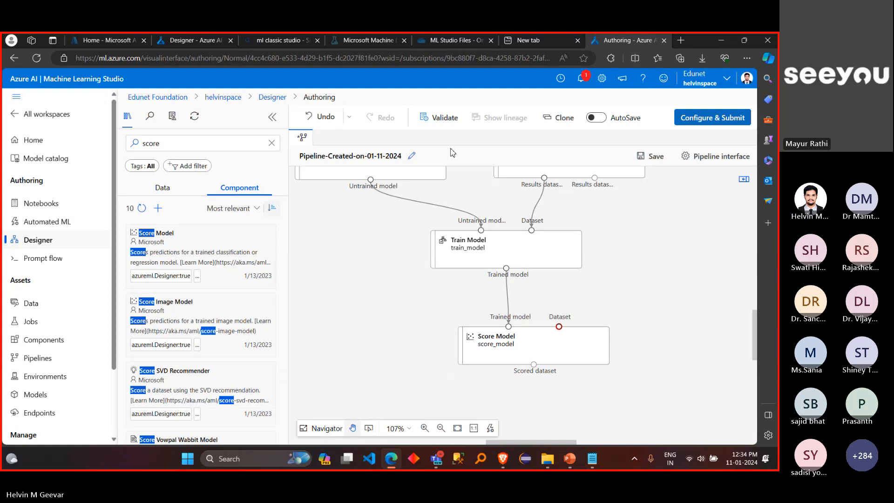
Step: Connect Split Data's second results dataset output to Score Model's Dataset input, and move Train Model left, clear of that connection
{"action": "scroll", "coordinate": [365, 291], "scroll_direction": "up", "scroll_amount": 1}
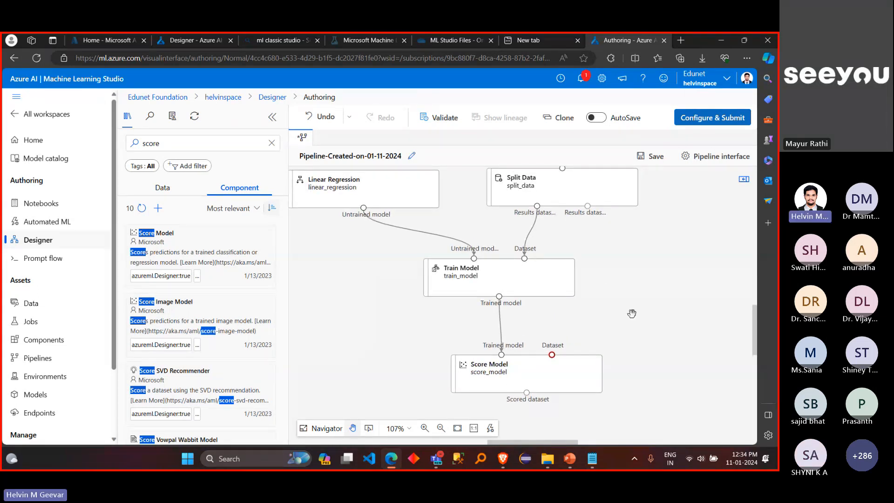
{"action": "left_click_drag", "start_coordinate": [588, 206], "coordinate": [579, 359]}
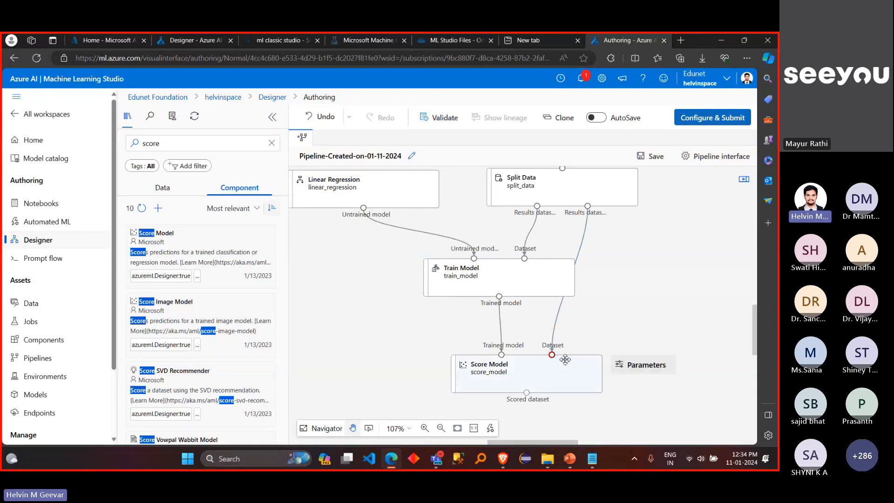
{"action": "scroll", "coordinate": [643, 311], "scroll_direction": "down", "scroll_amount": 1}
{"action": "left_click_drag", "start_coordinate": [551, 259], "coordinate": [493, 261]}
{"action": "scroll", "coordinate": [631, 252], "scroll_direction": "down", "scroll_amount": 2}
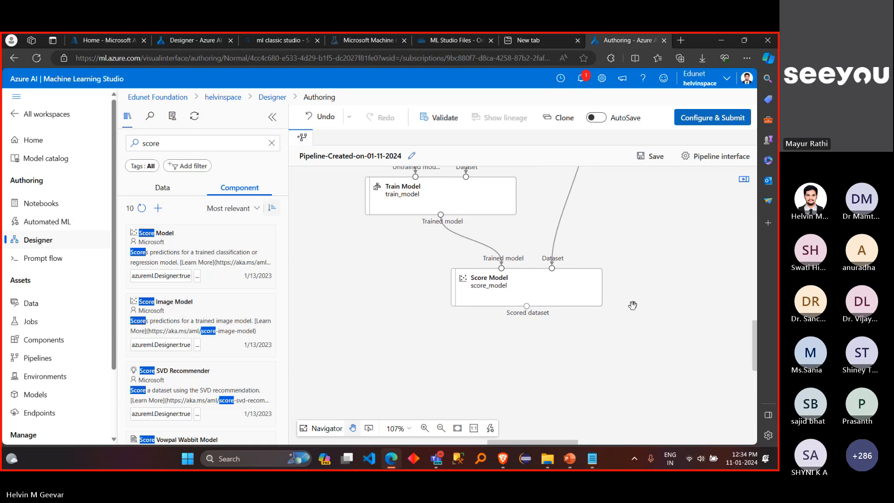
Step: Search the components for "evaluate", add Evaluate Model below Score Model, and connect the Scored dataset output to its first Scored dataset input
{"action": "scroll", "coordinate": [631, 305], "scroll_direction": "down", "scroll_amount": 1}
{"action": "left_click", "coordinate": [272, 146]}
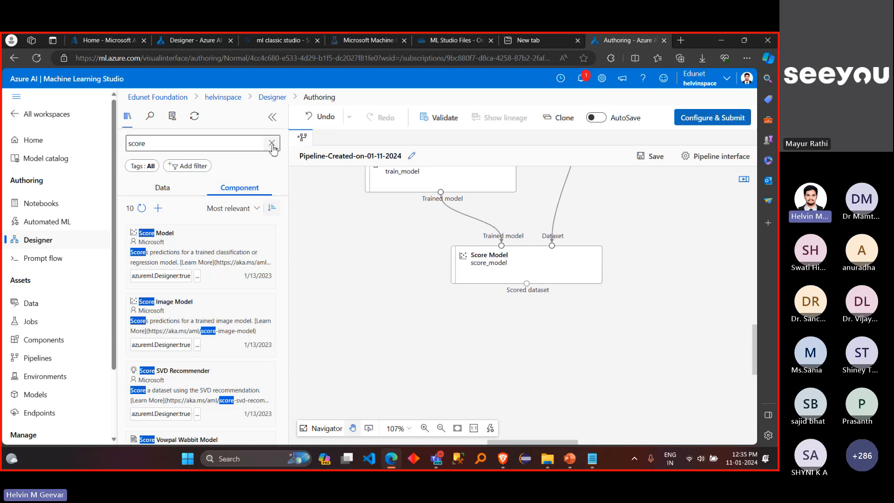
{"action": "left_click", "coordinate": [271, 143]}
{"action": "type", "text": "eva"}
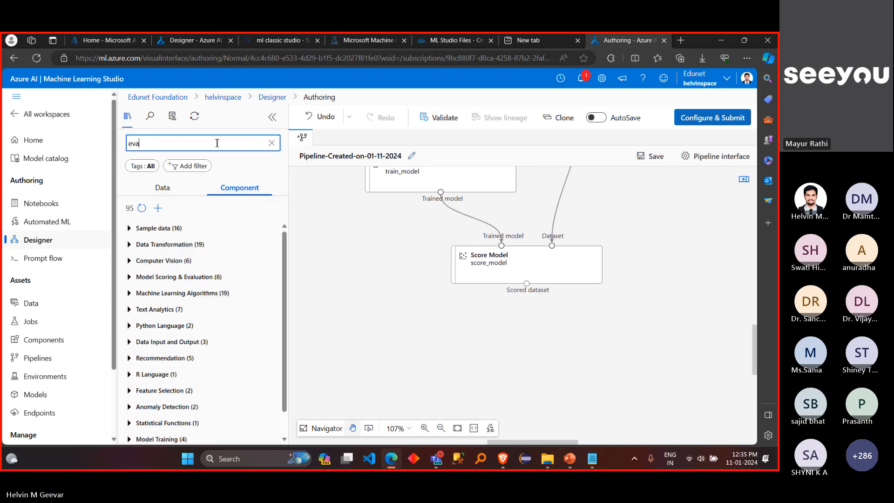
{"action": "type", "text": "luate"}
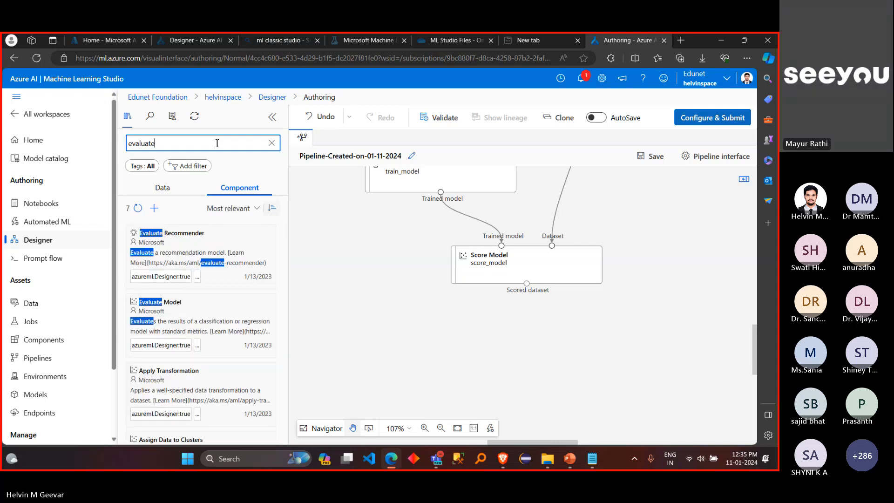
{"action": "left_click_drag", "start_coordinate": [205, 310], "coordinate": [527, 373]}
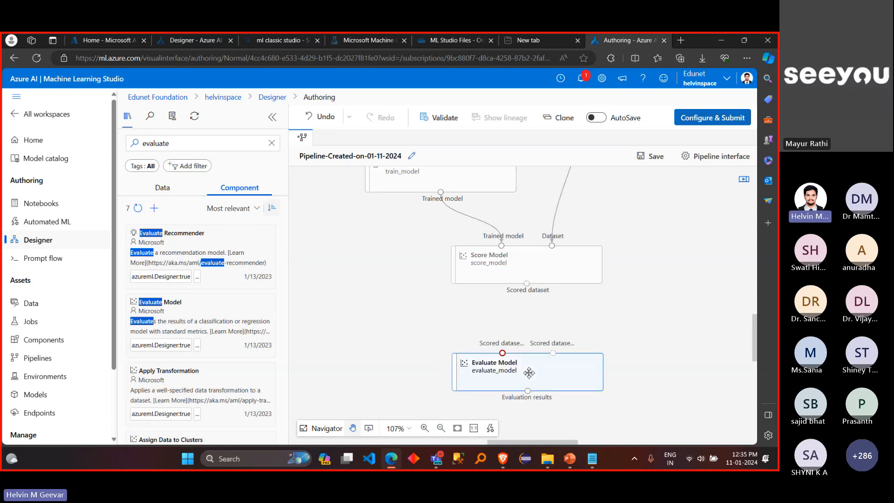
{"action": "left_click_drag", "start_coordinate": [527, 285], "coordinate": [503, 353]}
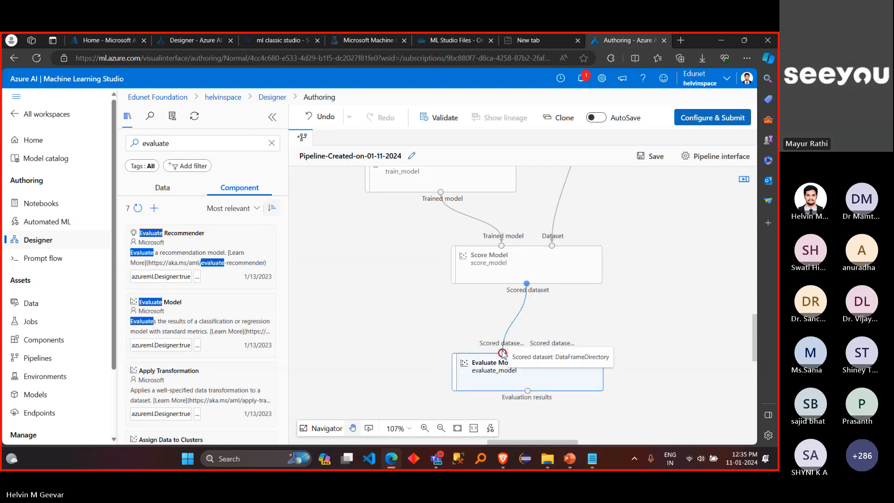
{"action": "left_click", "coordinate": [423, 332]}
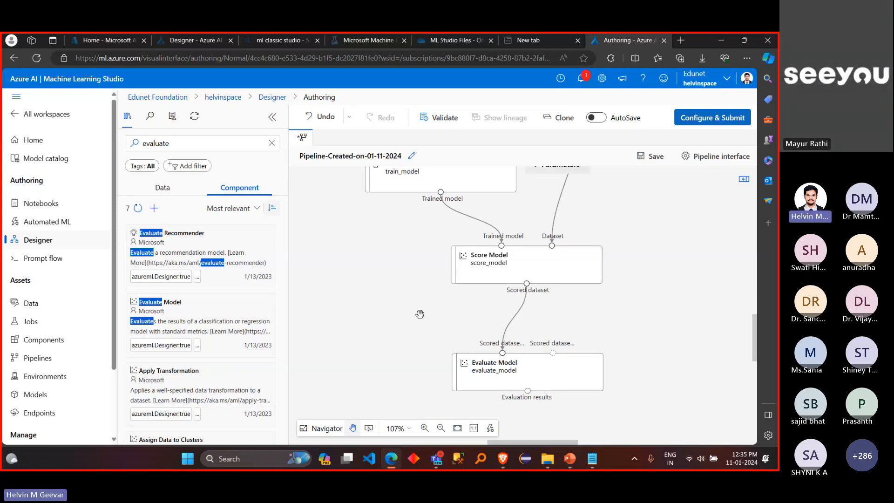
Step: Examine the pipeline flow from Linear Regression and Split Data to Score Model, and the inputs of Evaluate Model
{"action": "left_click", "coordinate": [441, 429]}
{"action": "left_click", "coordinate": [441, 429]}
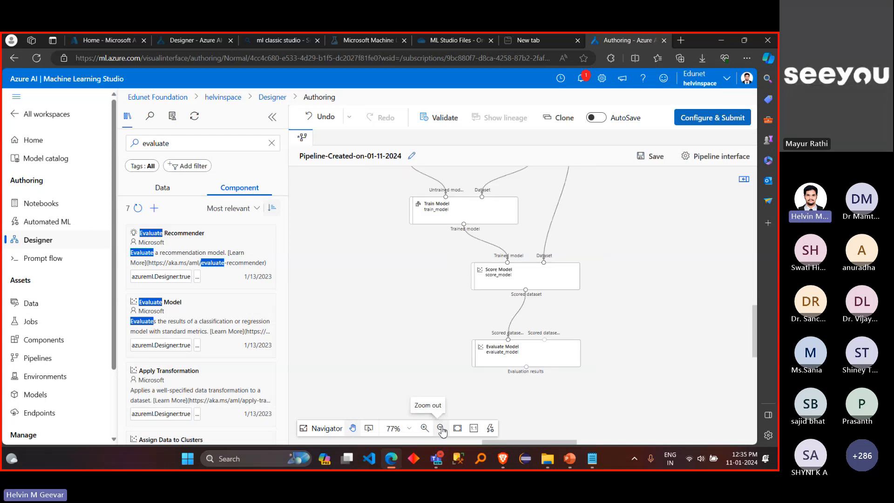
{"action": "scroll", "coordinate": [422, 300], "scroll_direction": "up", "scroll_amount": 2}
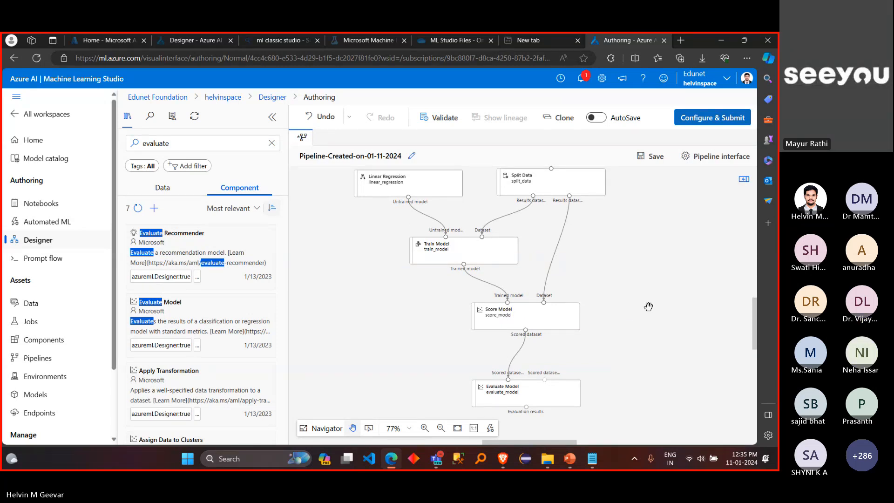
{"action": "scroll", "coordinate": [649, 306], "scroll_direction": "up", "scroll_amount": 5}
{"action": "scroll", "coordinate": [608, 301], "scroll_direction": "down", "scroll_amount": 5}
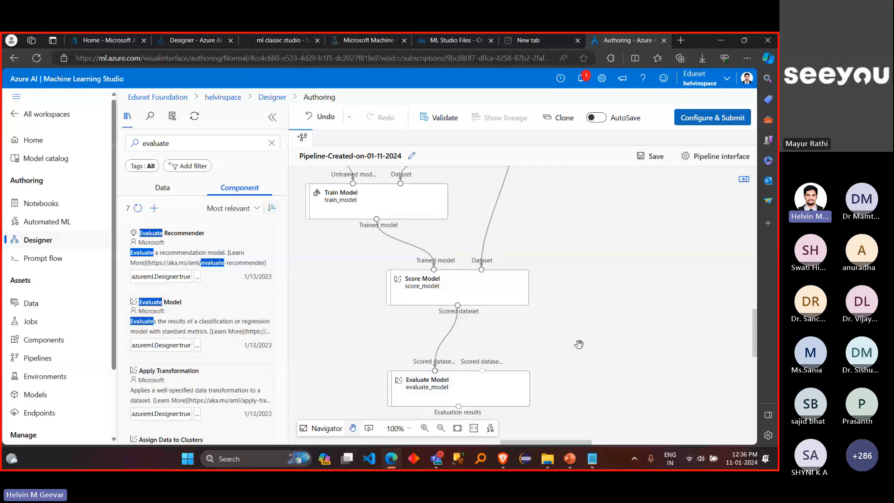
{"action": "left_click", "coordinate": [425, 428]}
{"action": "scroll", "coordinate": [534, 370], "scroll_direction": "up", "scroll_amount": 5}
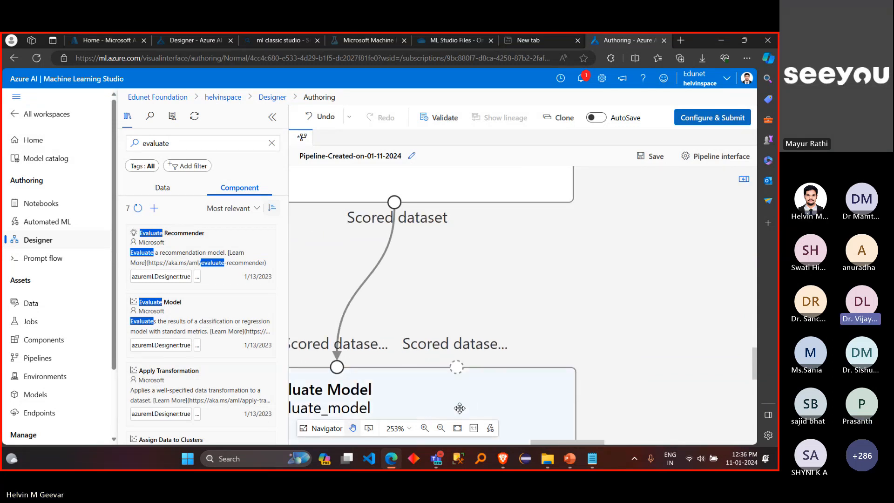
{"action": "left_click", "coordinate": [441, 428]}
{"action": "left_click", "coordinate": [443, 430]}
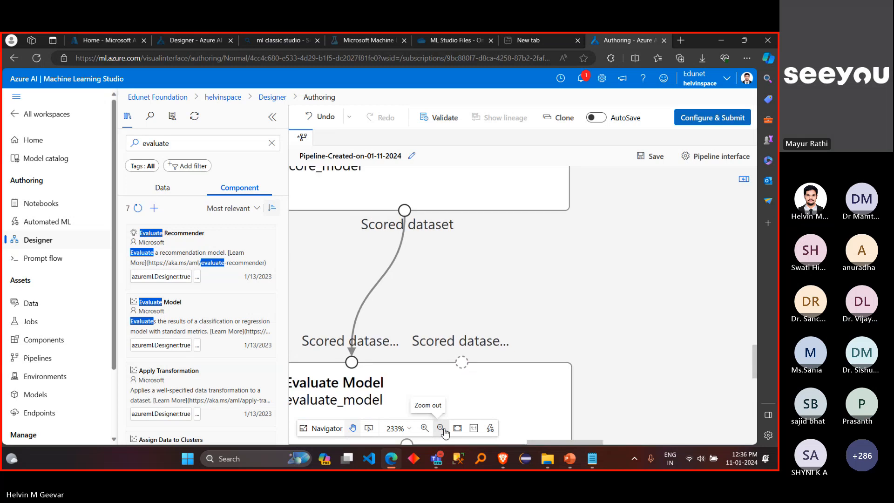
{"action": "left_click", "coordinate": [442, 429]}
{"action": "left_click", "coordinate": [443, 430]}
{"action": "left_click", "coordinate": [443, 430]}
{"action": "left_click", "coordinate": [442, 429]}
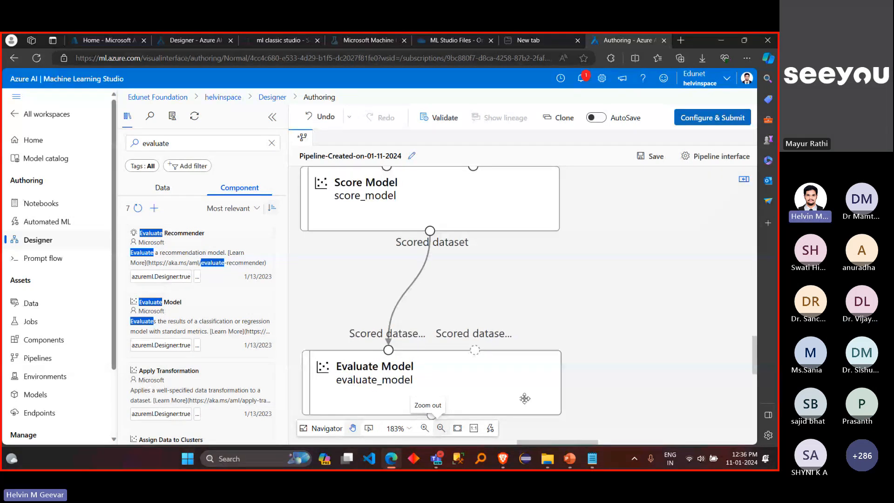
{"action": "left_click", "coordinate": [441, 429]}
{"action": "left_click", "coordinate": [441, 428]}
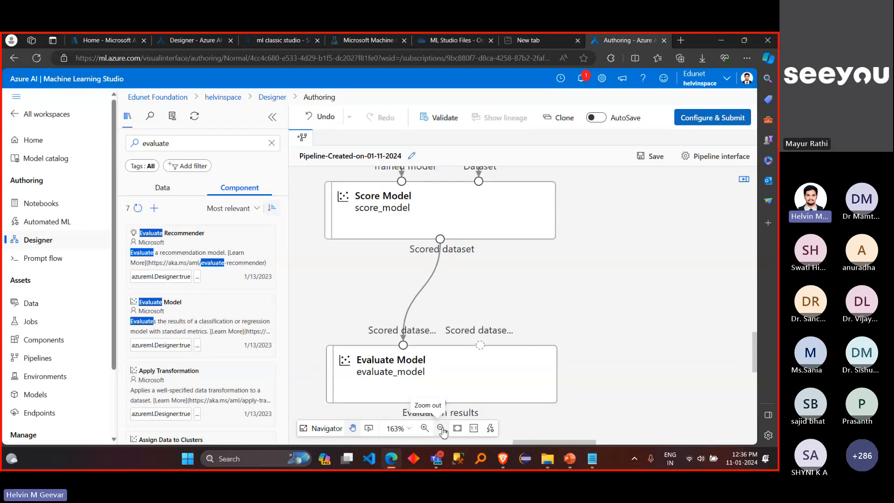
{"action": "left_click", "coordinate": [441, 429]}
{"action": "left_click", "coordinate": [440, 429]}
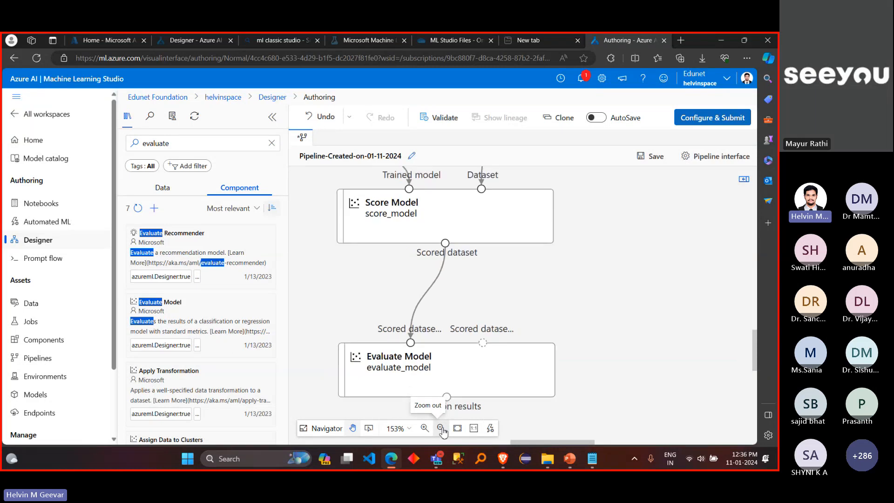
{"action": "left_click", "coordinate": [440, 429]}
{"action": "left_click", "coordinate": [441, 429]}
{"action": "left_click", "coordinate": [441, 428]}
{"action": "scroll", "coordinate": [615, 276], "scroll_direction": "up", "scroll_amount": 1}
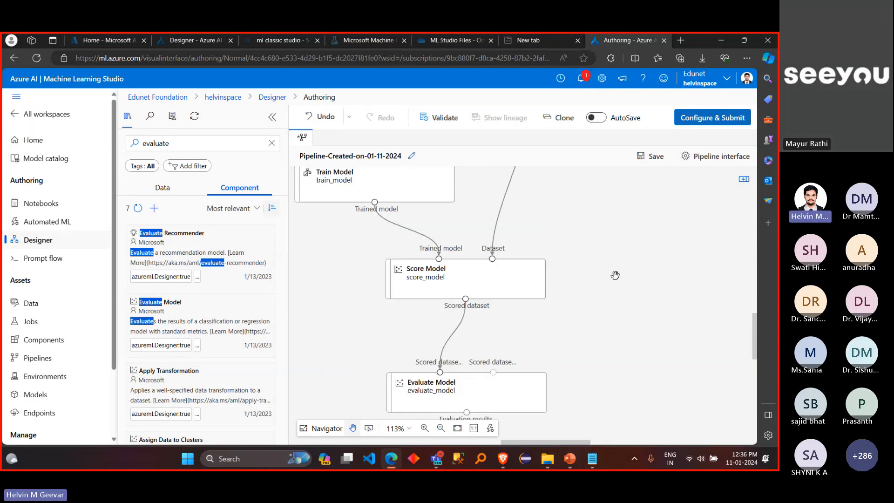
Step: Validate the pipeline graph, dismiss the Graph validation tip, refresh the validation, and collapse the validation pane
{"action": "left_click", "coordinate": [443, 117]}
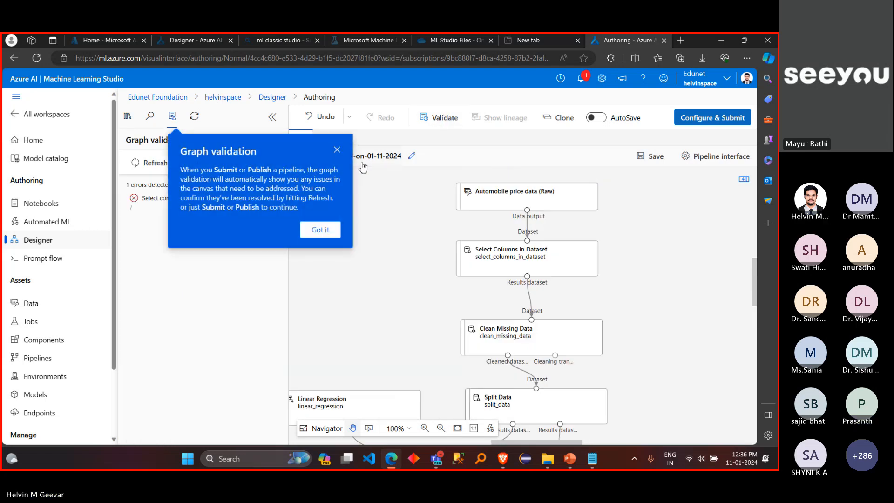
{"action": "left_click", "coordinate": [336, 150]}
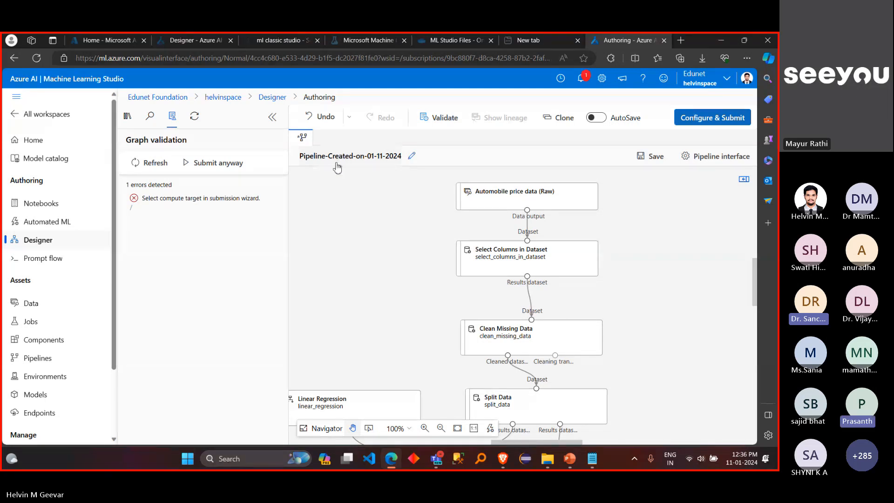
{"action": "left_click_drag", "start_coordinate": [397, 282], "coordinate": [403, 277]}
{"action": "scroll", "coordinate": [402, 276], "scroll_direction": "down", "scroll_amount": 3}
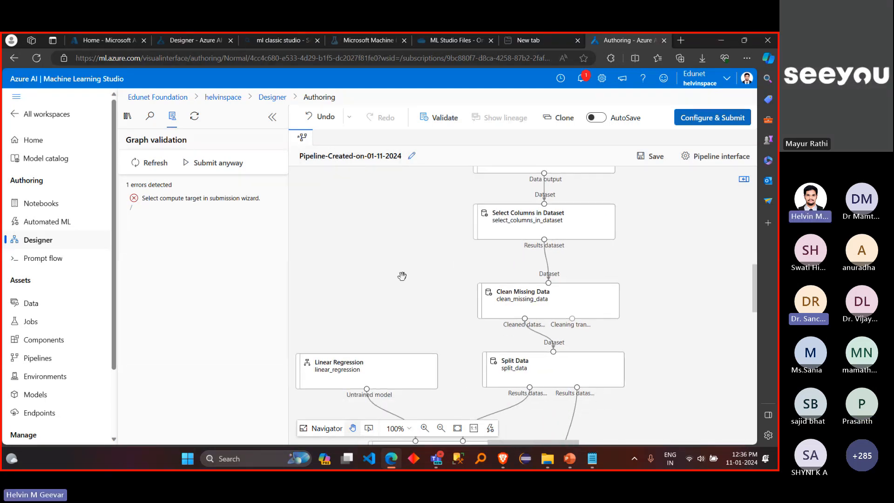
{"action": "left_click", "coordinate": [165, 169]}
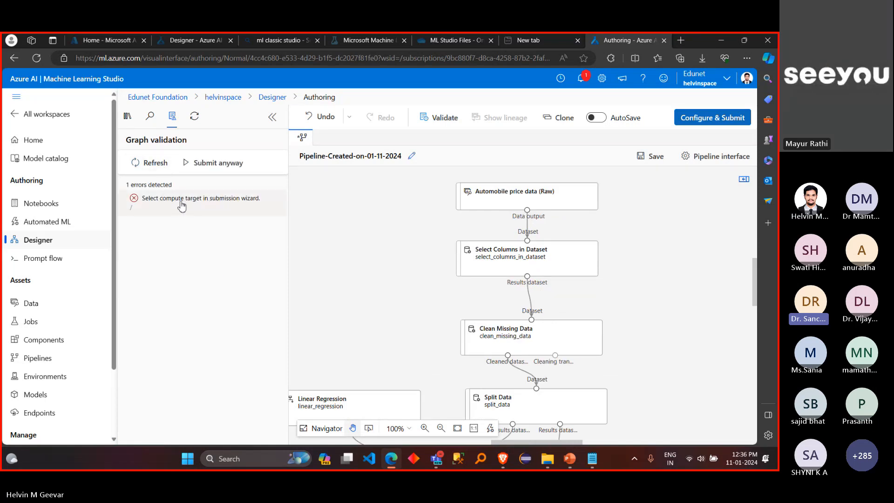
{"action": "left_click", "coordinate": [272, 117]}
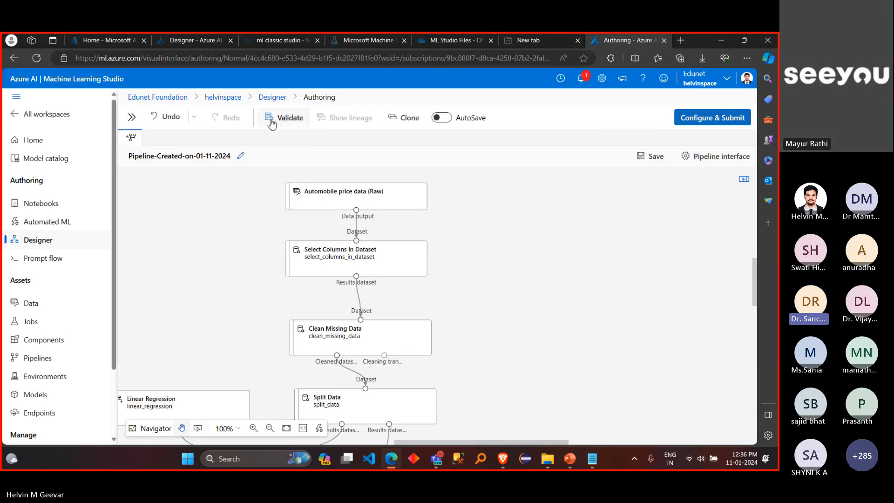
Step: Review the pipeline from Select Columns in Dataset down to Evaluate Model, looking closely at the Score Model and Evaluate Model connection
{"action": "scroll", "coordinate": [177, 267], "scroll_direction": "down", "scroll_amount": 2}
{"action": "scroll", "coordinate": [177, 266], "scroll_direction": "left", "scroll_amount": 3}
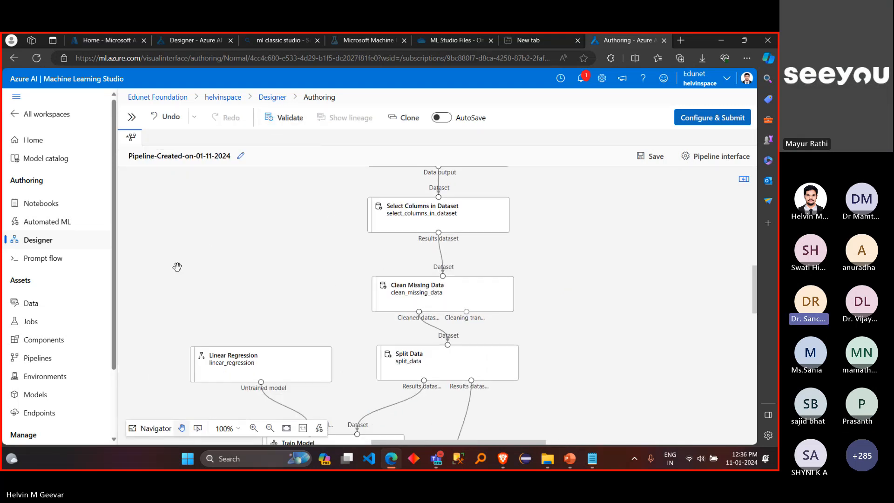
{"action": "scroll", "coordinate": [177, 267], "scroll_direction": "down", "scroll_amount": 4}
{"action": "scroll", "coordinate": [177, 266], "scroll_direction": "left", "scroll_amount": 2}
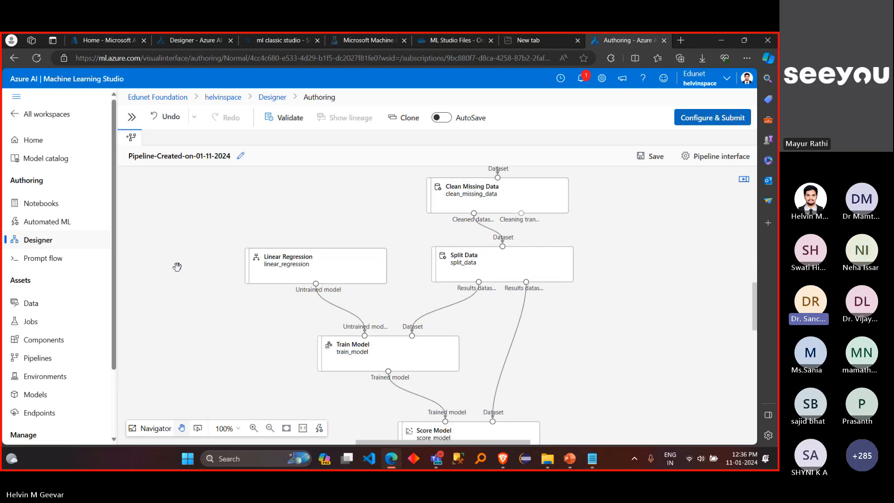
{"action": "scroll", "coordinate": [177, 266], "scroll_direction": "down", "scroll_amount": 8}
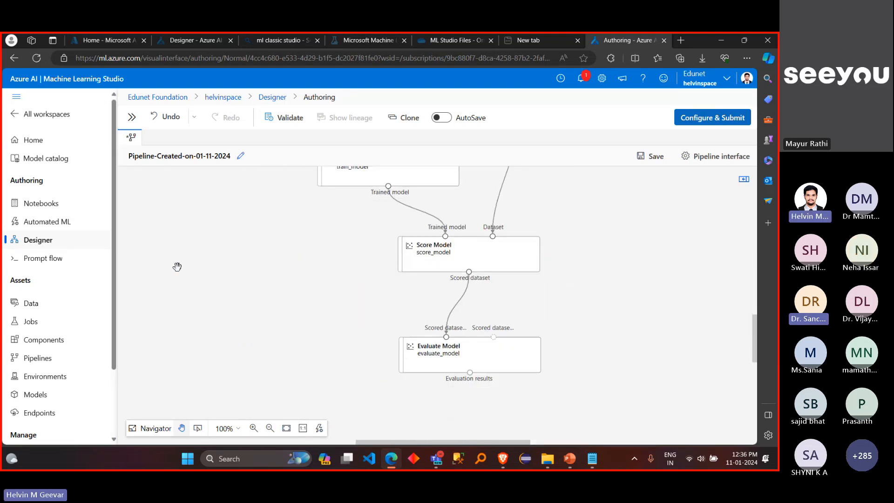
{"action": "scroll", "coordinate": [224, 295], "scroll_direction": "up", "scroll_amount": 10}
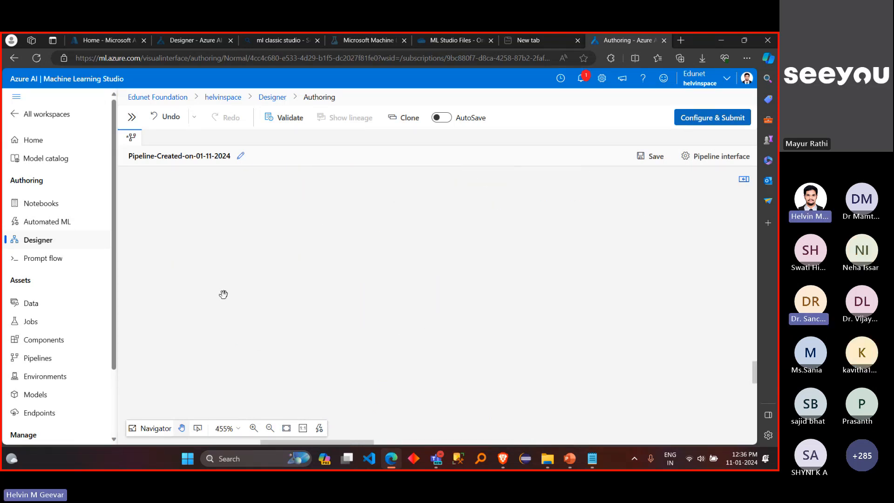
{"action": "scroll", "coordinate": [223, 295], "scroll_direction": "down", "scroll_amount": 6}
{"action": "scroll", "coordinate": [328, 263], "scroll_direction": "right", "scroll_amount": 3}
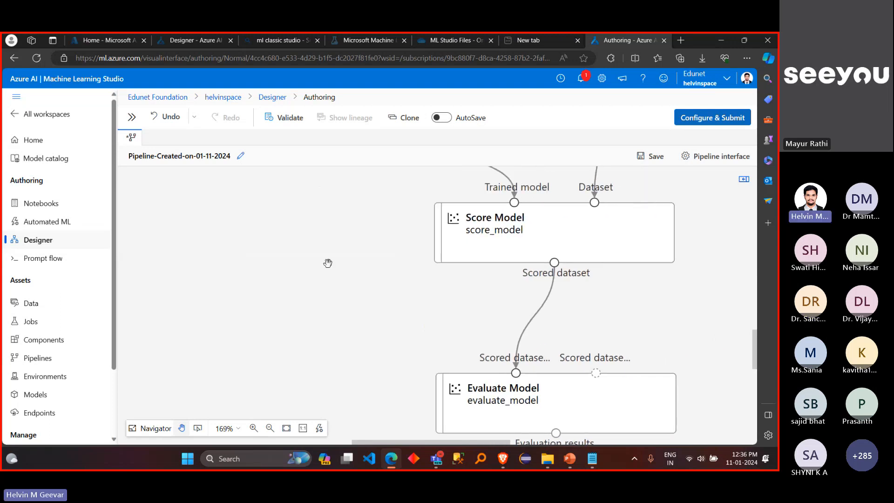
{"action": "scroll", "coordinate": [327, 263], "scroll_direction": "right", "scroll_amount": 3}
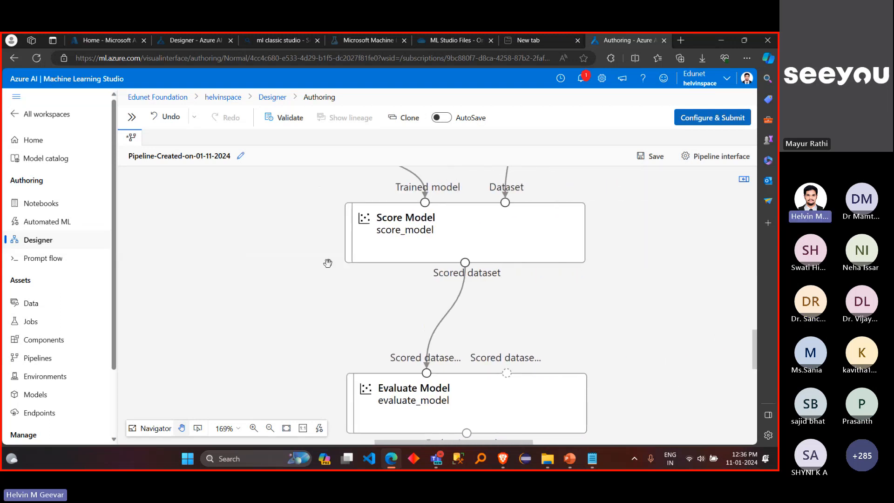
{"action": "scroll", "coordinate": [329, 301], "scroll_direction": "down", "scroll_amount": 2}
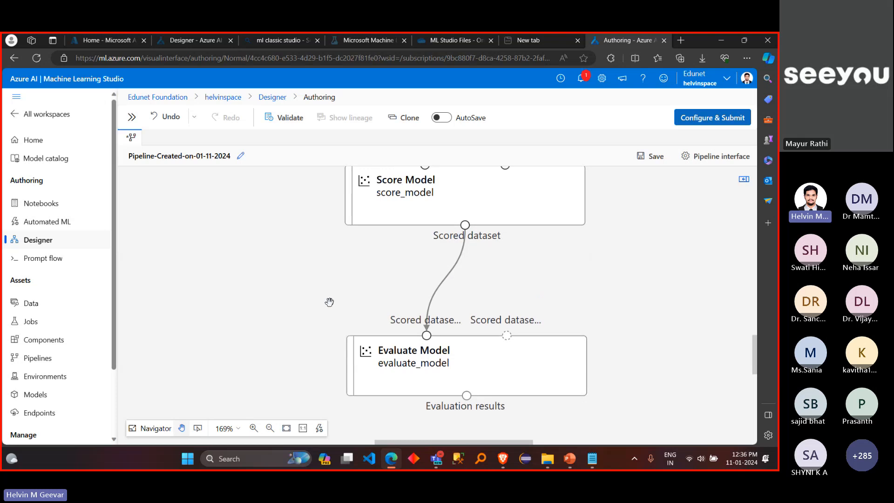
Step: Rename the pipeline draft as Pipeline for Auto Price Prediction and save the draft details
{"action": "scroll", "coordinate": [330, 302], "scroll_direction": "up", "scroll_amount": 1}
{"action": "left_click", "coordinate": [241, 156]}
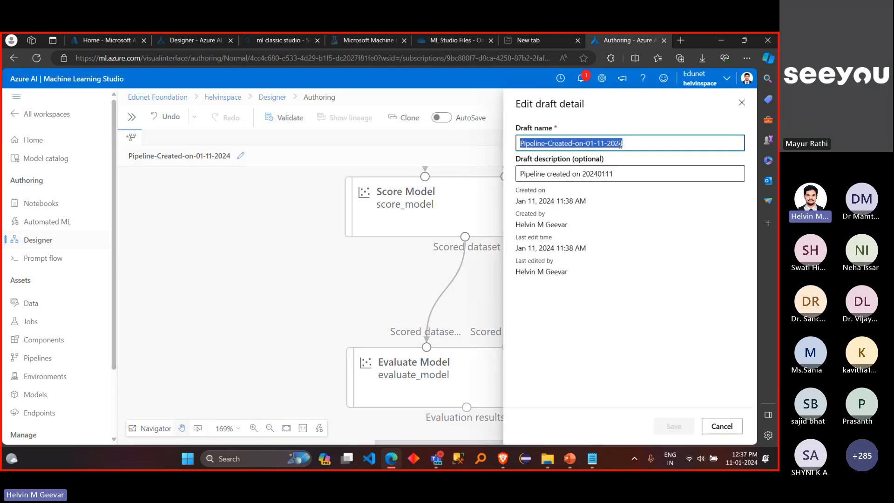
{"action": "left_click_drag", "start_coordinate": [620, 144], "coordinate": [549, 143]}
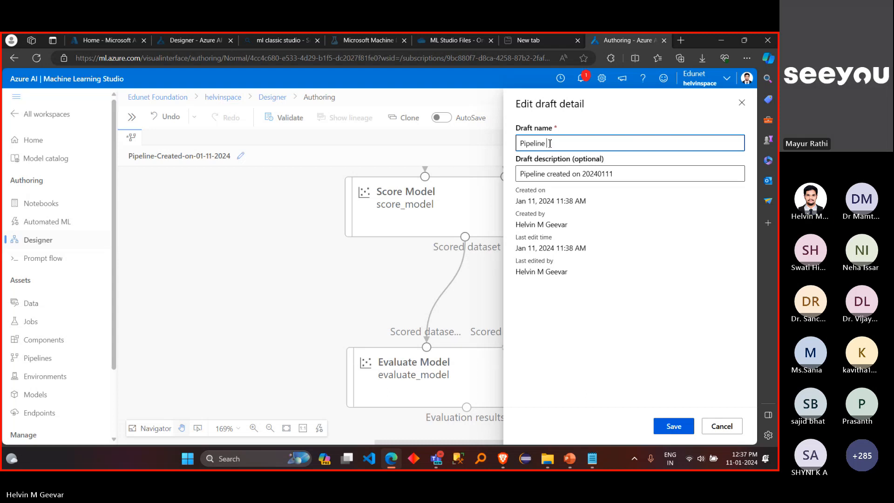
{"action": "key", "text": "BackSpace"}
{"action": "type", "text": "for "}
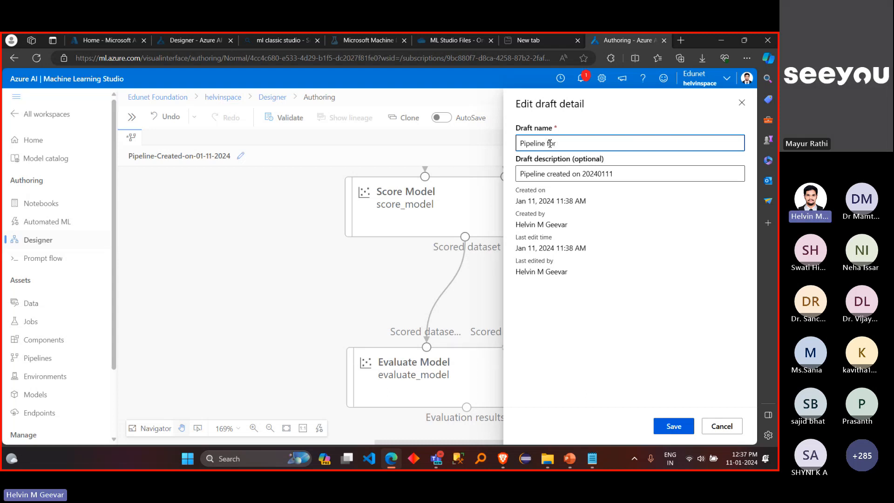
{"action": "type", "text": "Auto"}
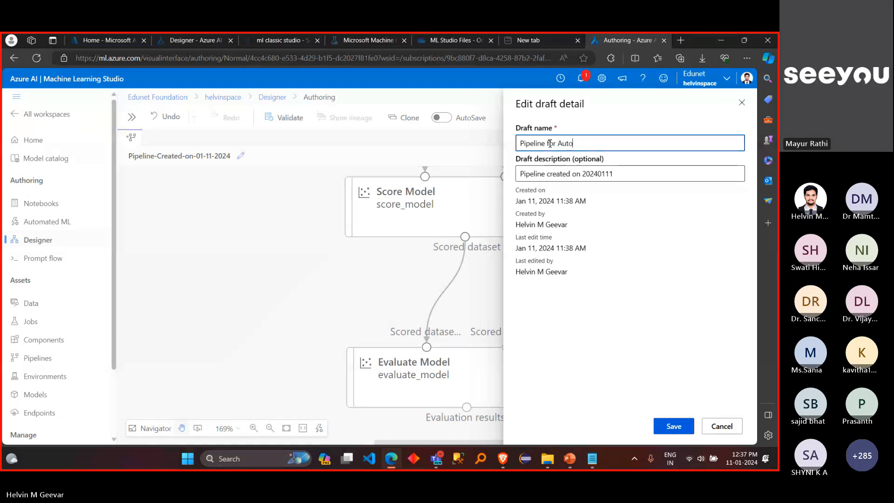
{"action": "type", "text": " Price Prediction"}
{"action": "left_click", "coordinate": [673, 427]}
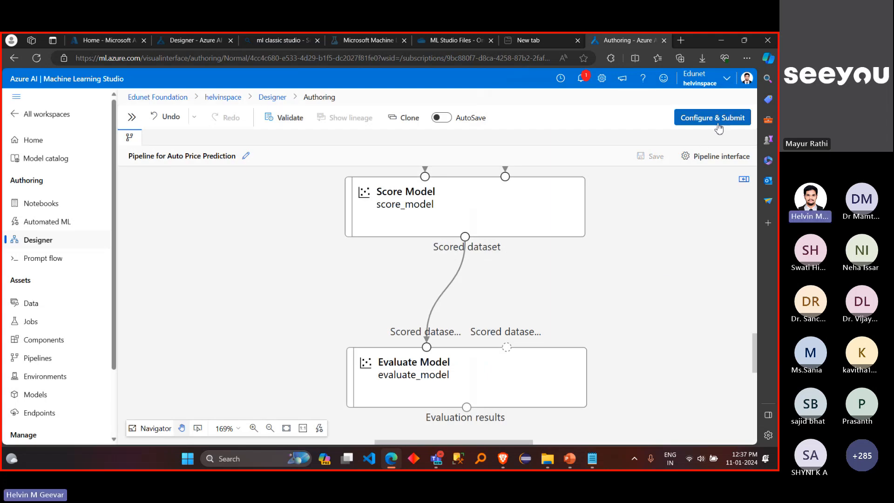
{"action": "scroll", "coordinate": [654, 223], "scroll_direction": "down", "scroll_amount": 1}
{"action": "scroll", "coordinate": [654, 222], "scroll_direction": "down", "scroll_amount": 1}
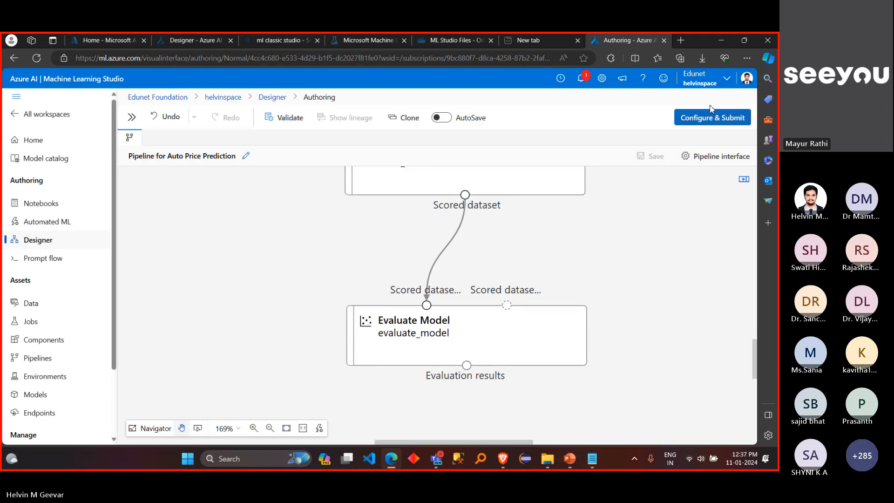
{"action": "left_click", "coordinate": [710, 121]}
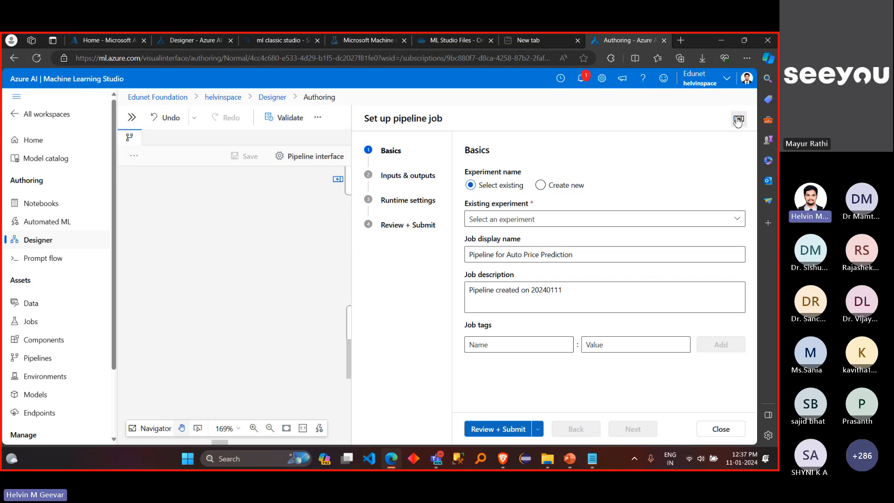
{"action": "left_click", "coordinate": [739, 119]}
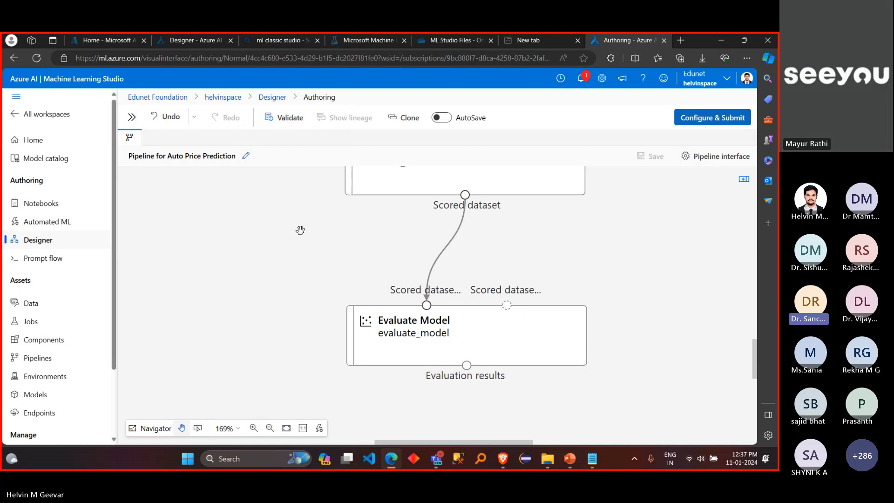
{"action": "scroll", "coordinate": [301, 230], "scroll_direction": "up", "scroll_amount": 2}
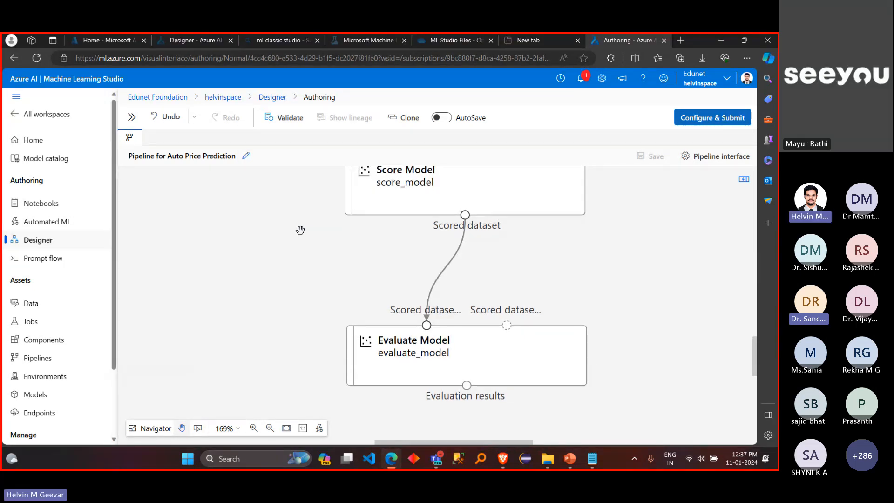
{"action": "left_click", "coordinate": [246, 161]}
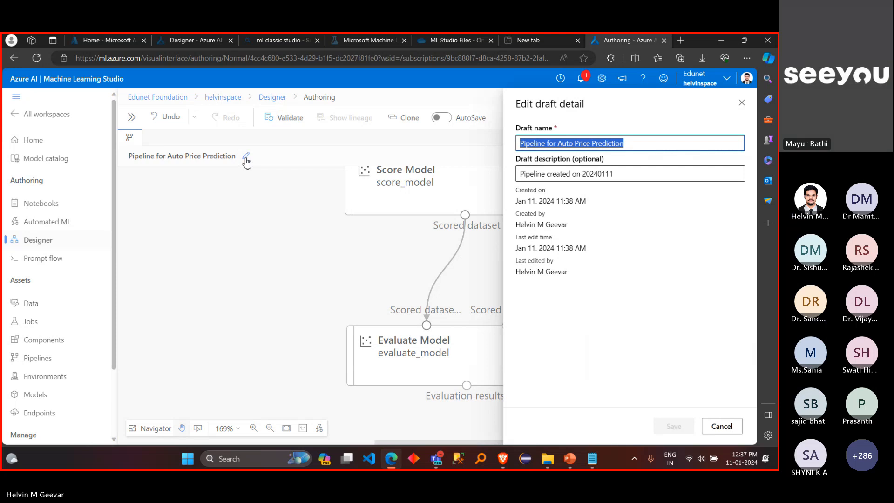
{"action": "left_click", "coordinate": [722, 427]}
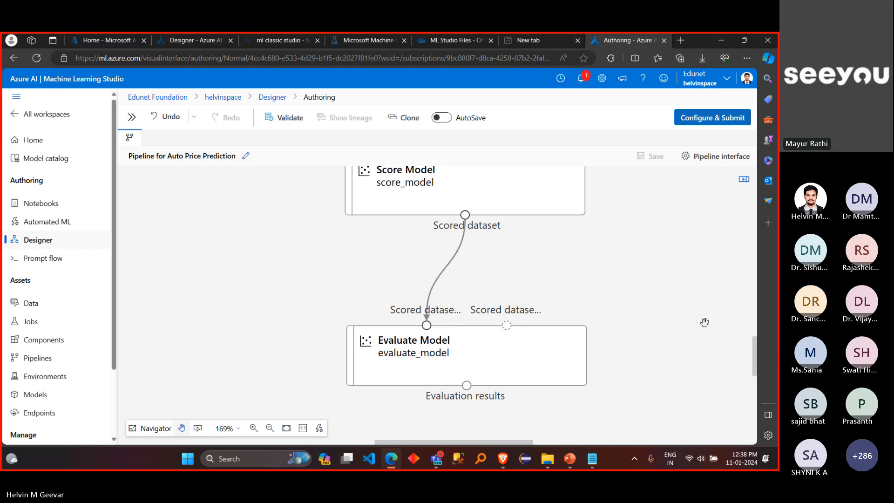
{"action": "left_click_drag", "start_coordinate": [705, 322], "coordinate": [668, 309]}
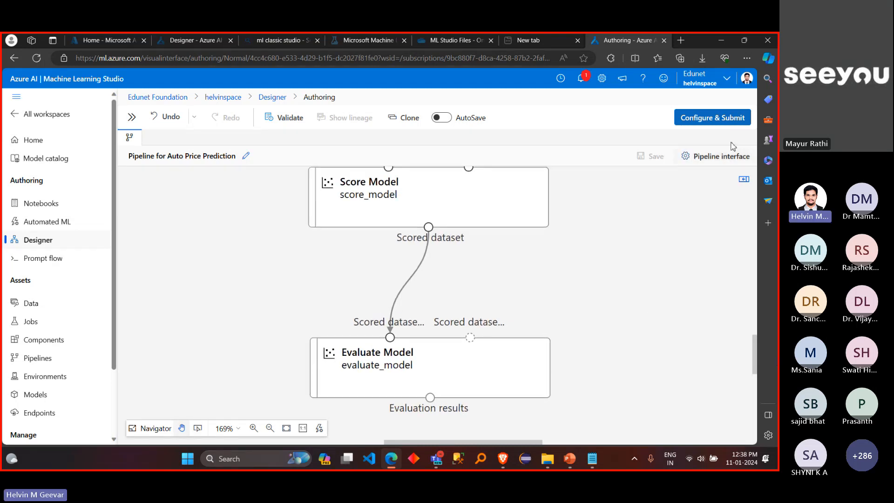
Step: Start configuring the pipeline job for submission and choose to create a new experiment instead of using an existing one
{"action": "left_click", "coordinate": [717, 117]}
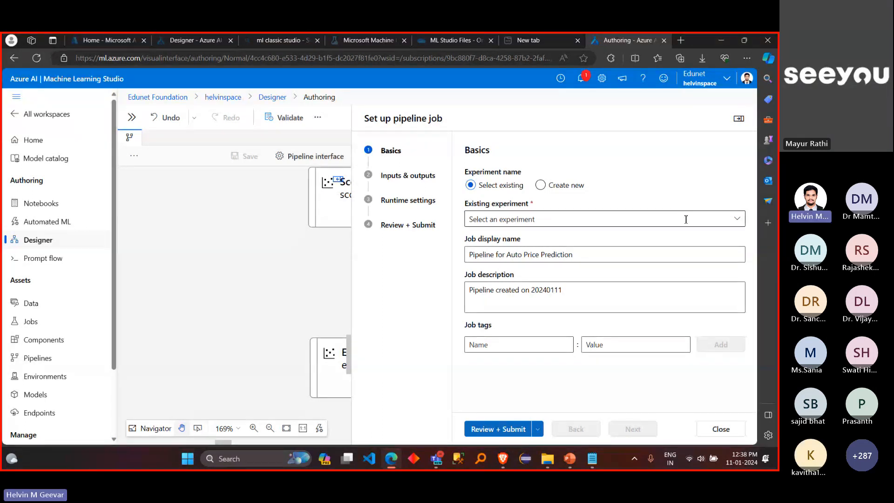
{"action": "left_click", "coordinate": [739, 225]}
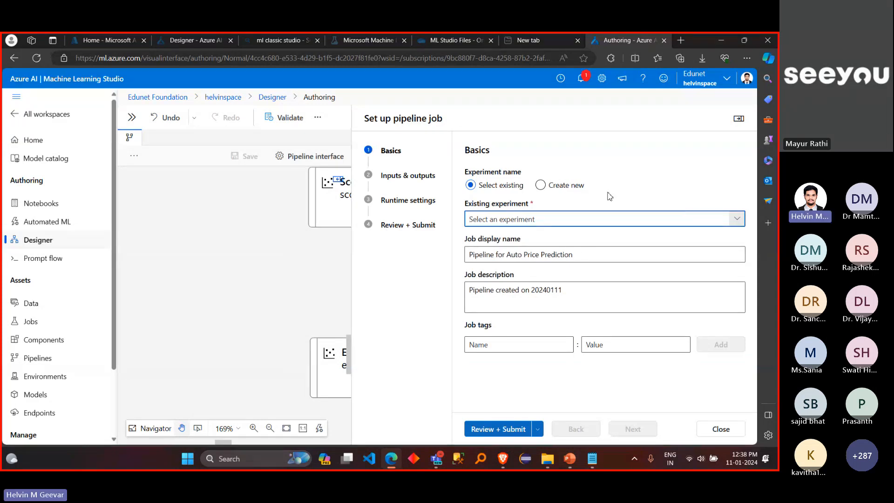
{"action": "left_click", "coordinate": [552, 188]}
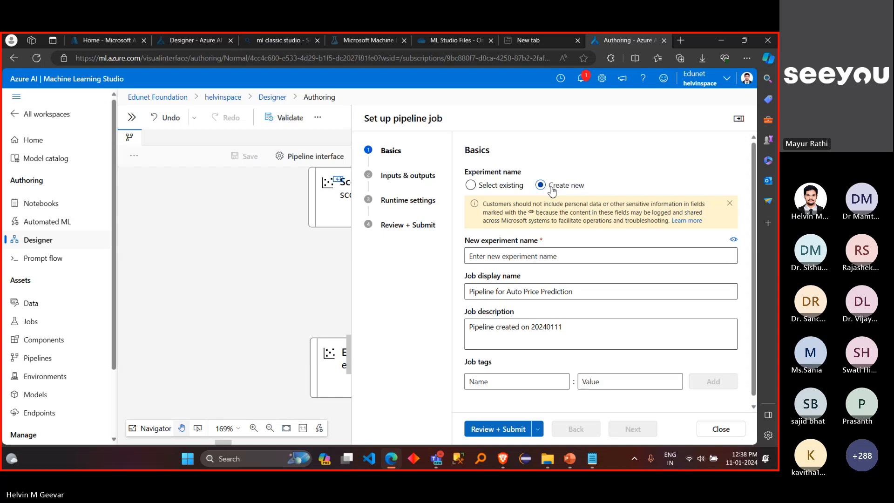
{"action": "left_click", "coordinate": [512, 190]}
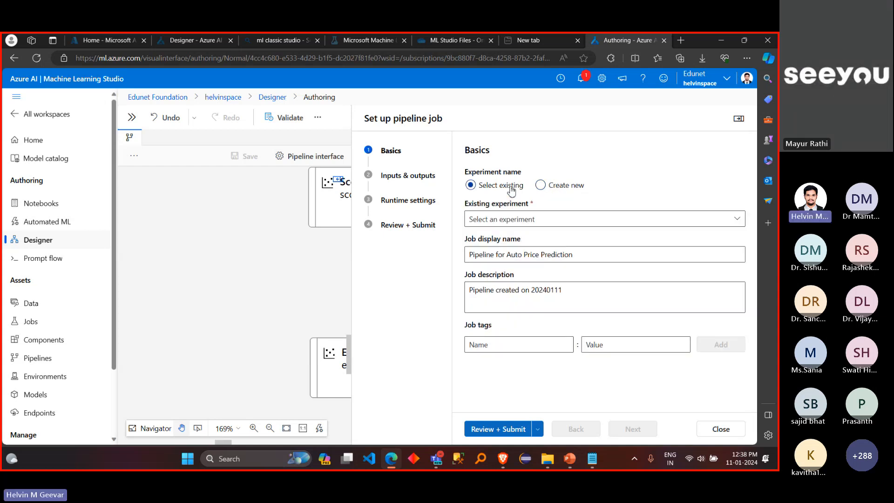
{"action": "left_click", "coordinate": [736, 222]}
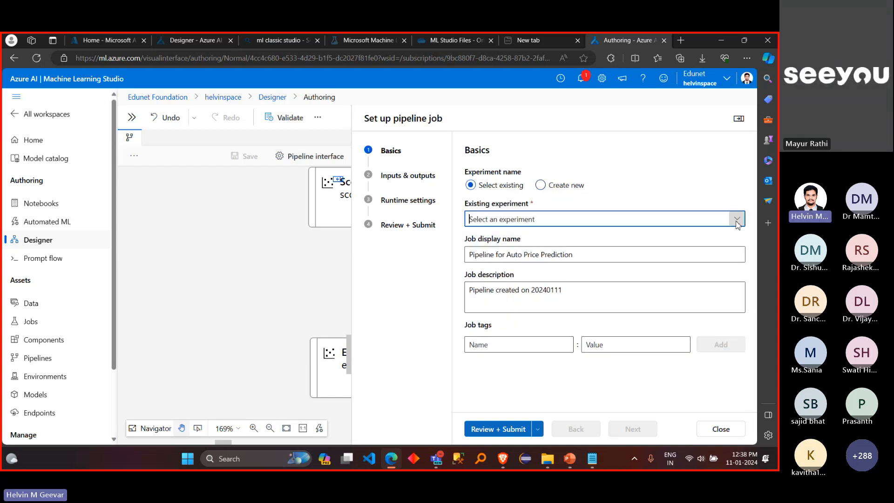
{"action": "left_click", "coordinate": [552, 186]}
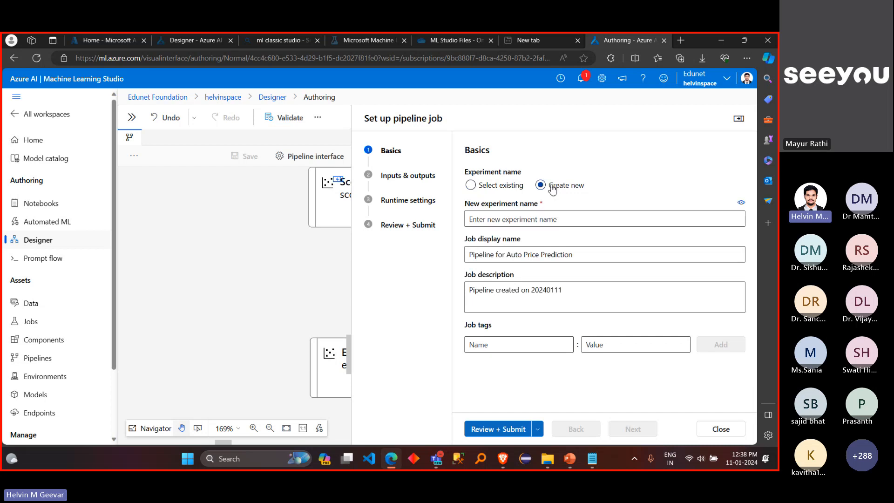
Step: Name the new experiment myexperiment1
{"action": "left_click", "coordinate": [543, 222]}
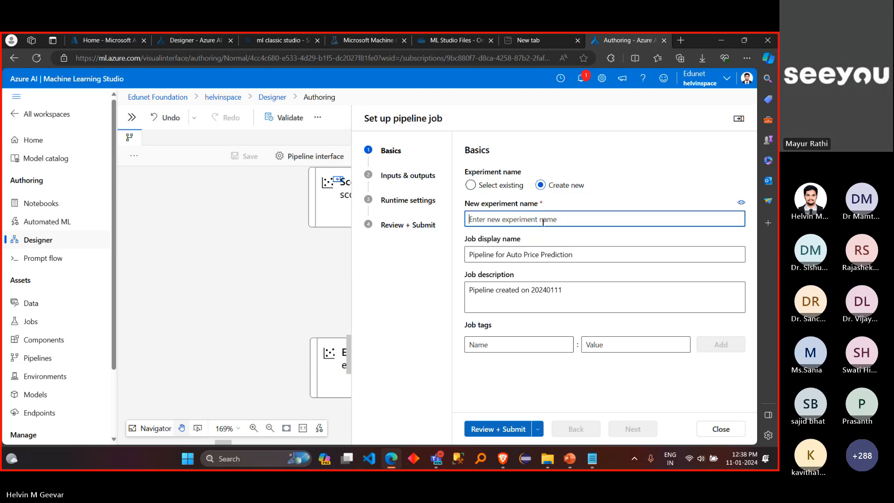
{"action": "type", "text": "My E"}
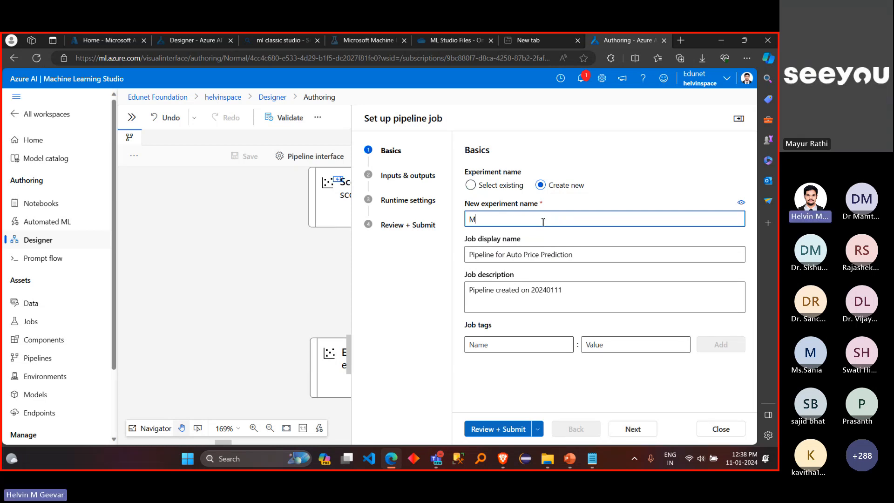
{"action": "key", "text": "BackSpace"}
{"action": "key", "text": "BackSpace"}
{"action": "key", "text": "BackSpace"}
{"action": "key", "text": "BackSpace"}
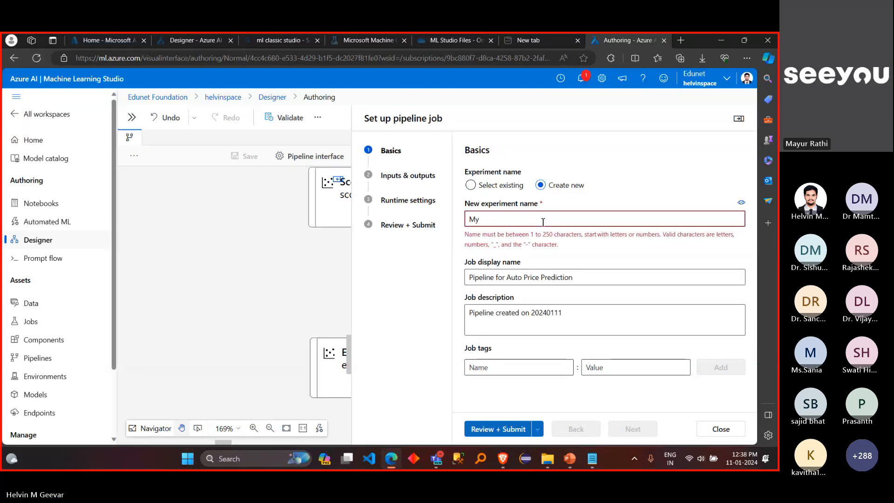
{"action": "type", "text": "my"}
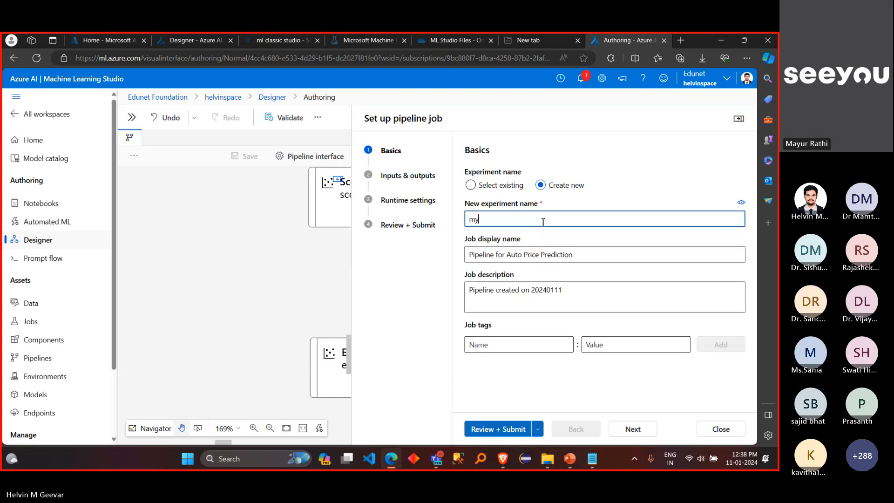
{"action": "type", "text": "experiement1"}
{"action": "left_click", "coordinate": [502, 222]}
{"action": "key", "text": "BackSpace"}
{"action": "left_click", "coordinate": [554, 239]}
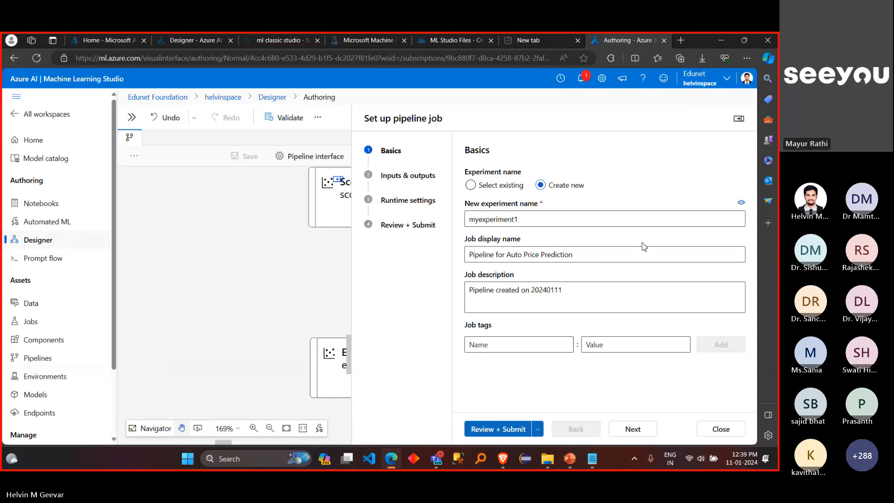
Step: Advance past the job's inputs and outputs to the runtime settings and set the compute type to Compute instance
{"action": "left_click", "coordinate": [640, 433]}
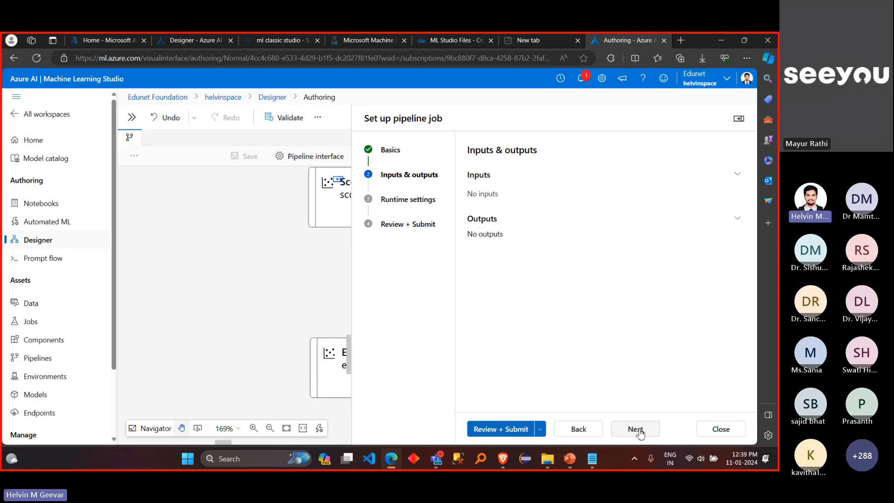
{"action": "left_click", "coordinate": [638, 431]}
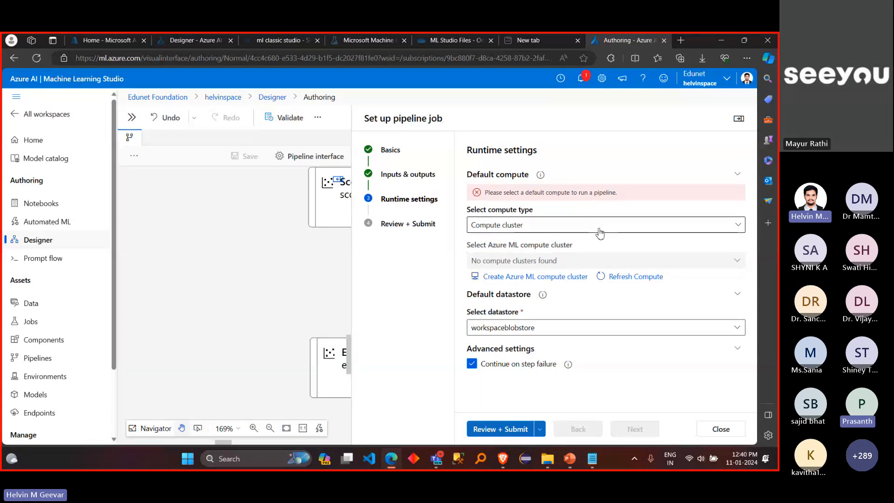
{"action": "left_click", "coordinate": [599, 233]}
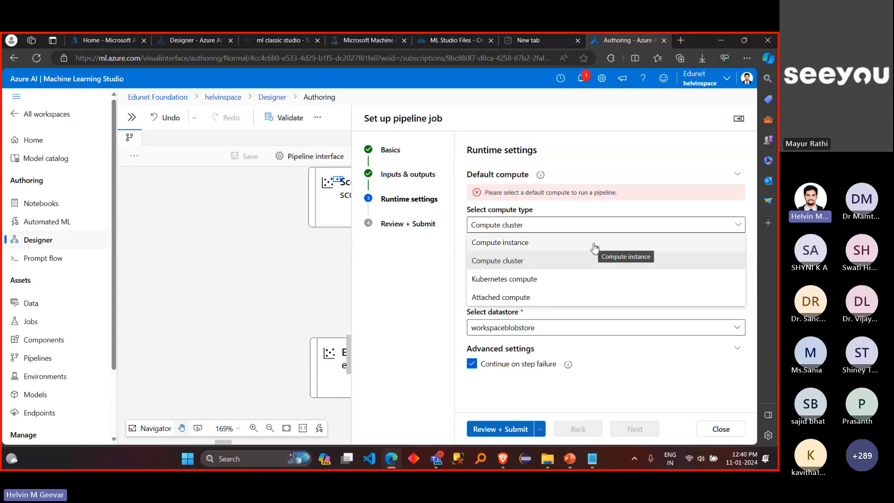
{"action": "left_click", "coordinate": [595, 245]}
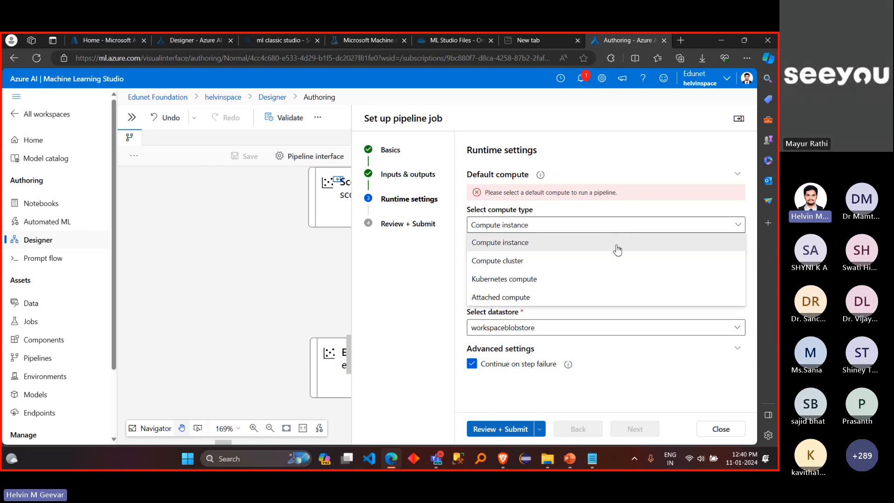
{"action": "left_click", "coordinate": [618, 250]}
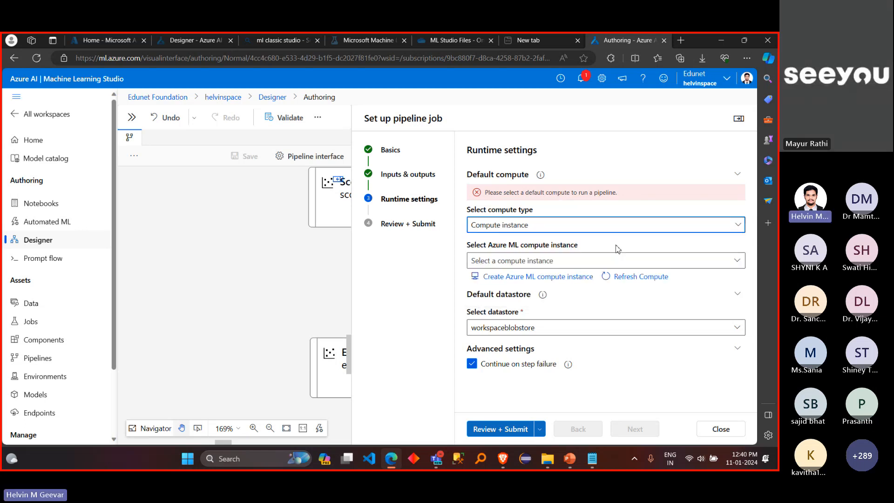
Step: Check which Azure ML compute instances can be selected, refresh the compute list, and check it again
{"action": "left_click", "coordinate": [632, 260]}
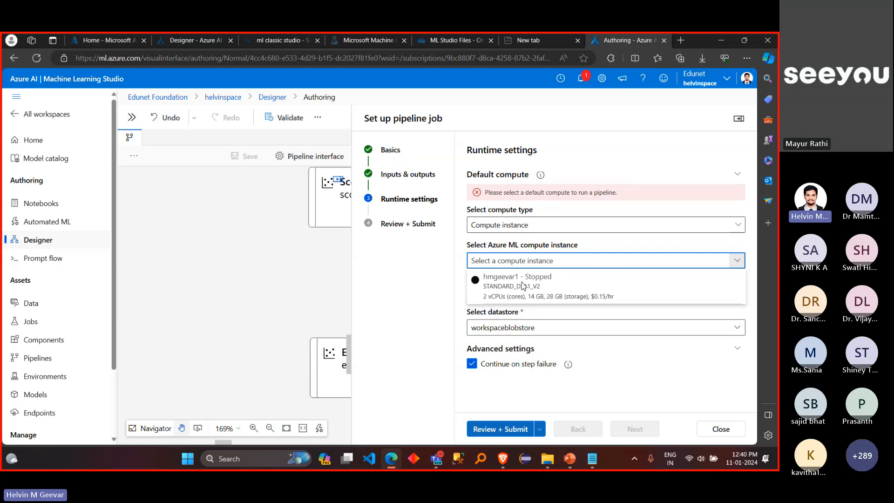
{"action": "left_click", "coordinate": [433, 283]}
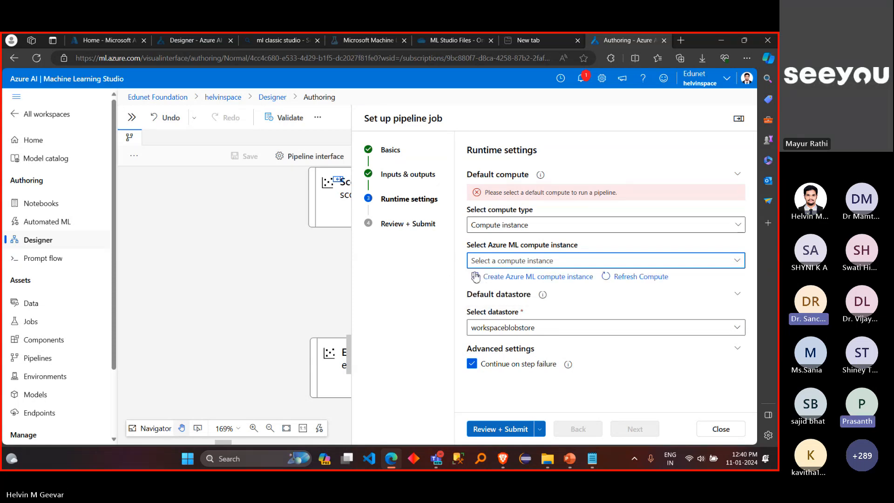
{"action": "left_click", "coordinate": [612, 278]}
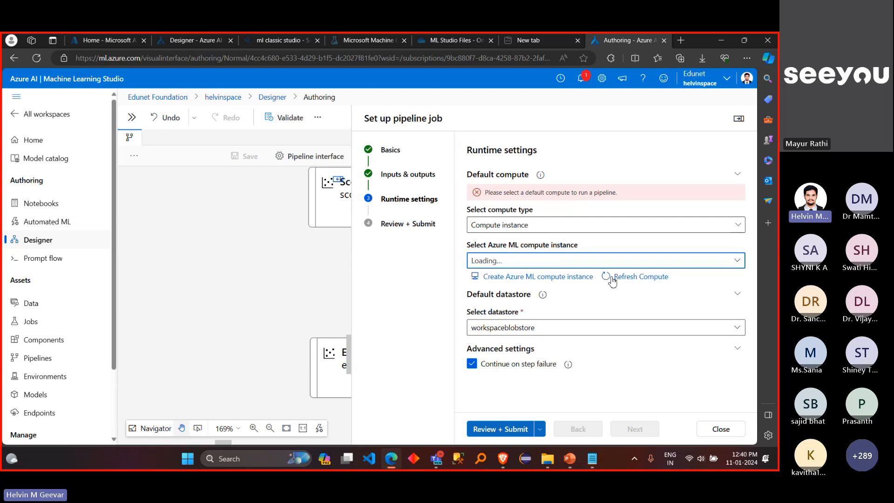
{"action": "left_click", "coordinate": [646, 257]}
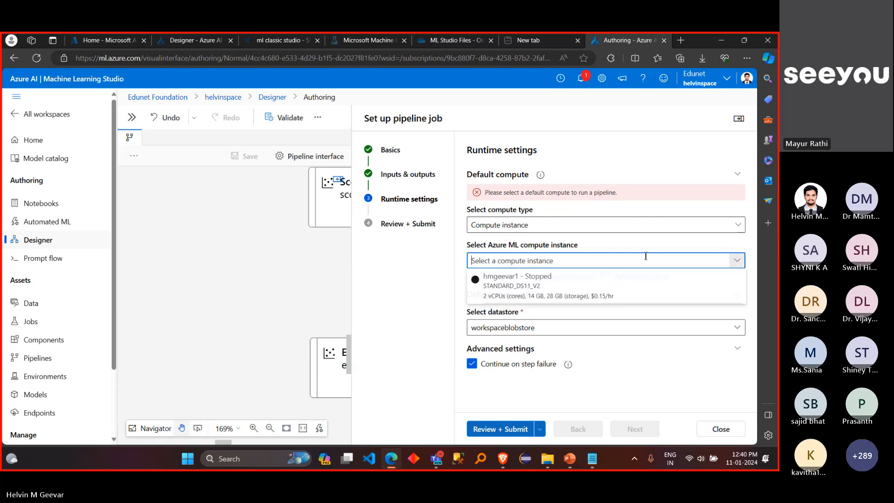
{"action": "left_click", "coordinate": [433, 282]}
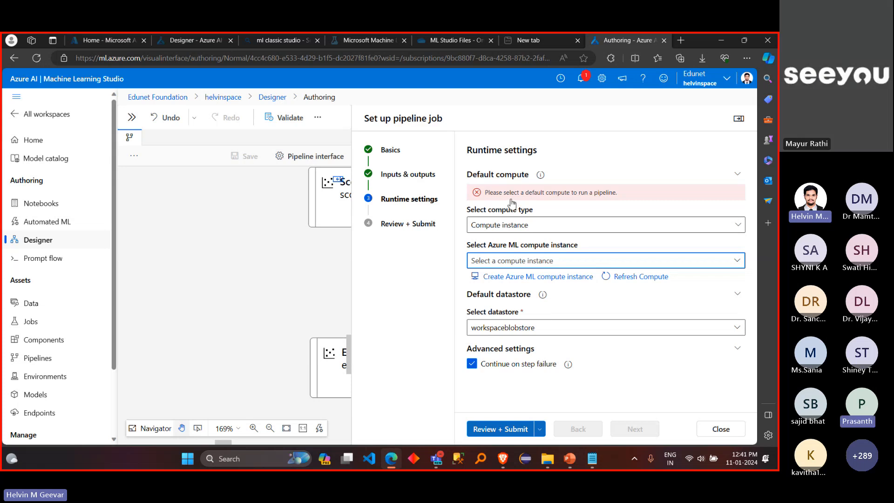
Step: Open ml.azure.com in a new browser tab and check the compute instance's state there and in the pipeline job's compute instance list
{"action": "left_click", "coordinate": [681, 41]}
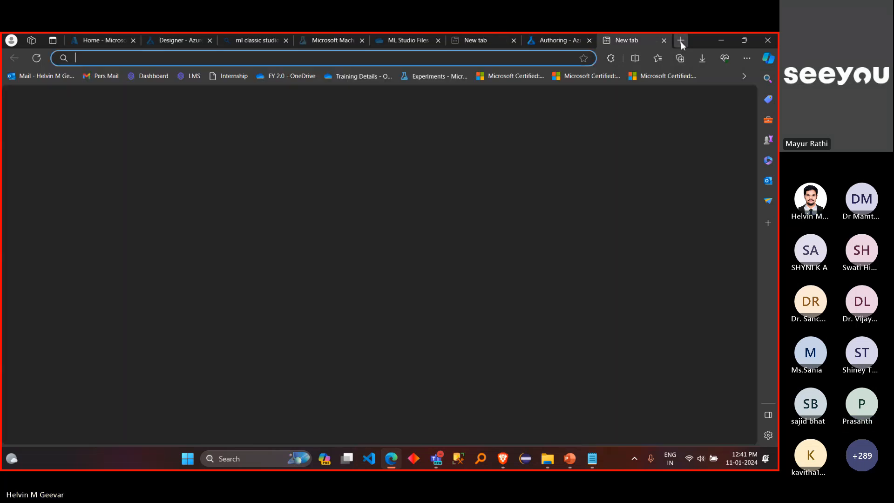
{"action": "type", "text": "ml"}
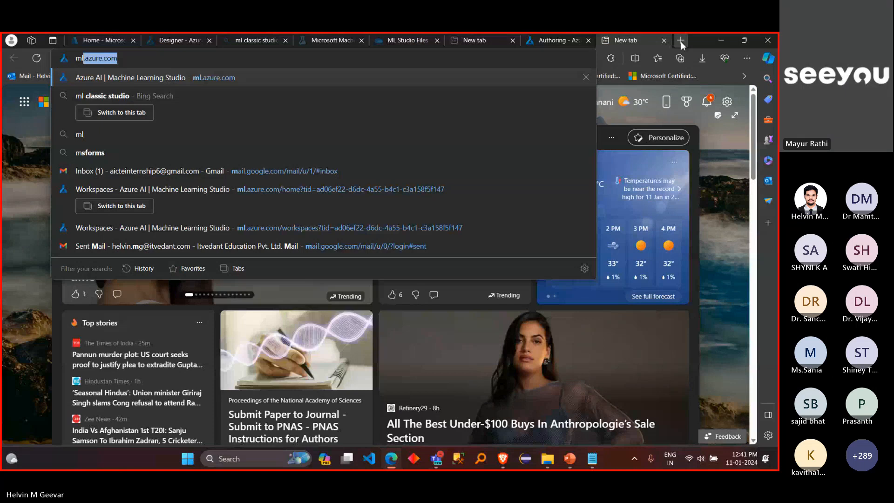
{"action": "key", "text": "Return"}
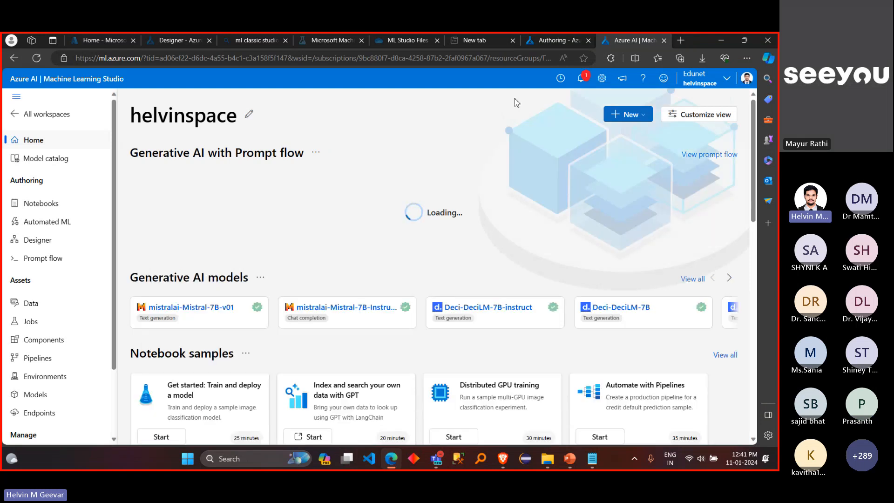
{"action": "scroll", "coordinate": [459, 175], "scroll_direction": "down", "scroll_amount": 8}
{"action": "scroll", "coordinate": [459, 178], "scroll_direction": "down", "scroll_amount": 5}
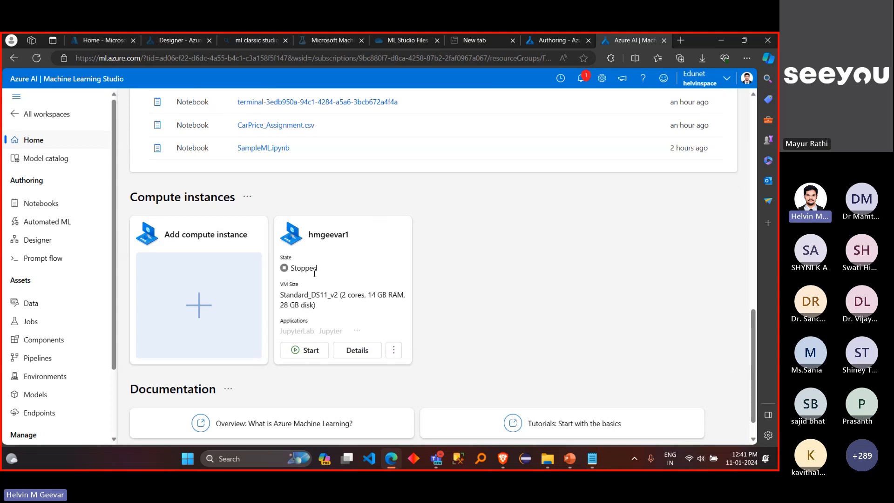
{"action": "left_click_drag", "start_coordinate": [317, 270], "coordinate": [289, 273]}
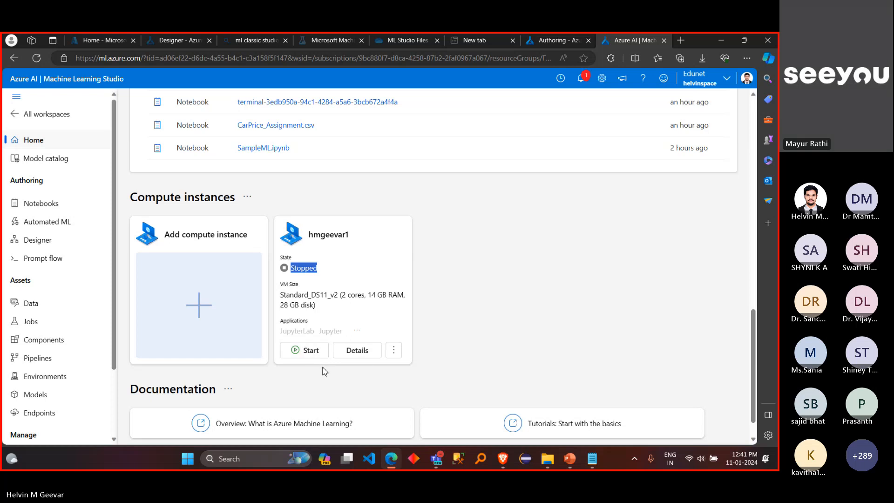
{"action": "left_click", "coordinate": [553, 42]}
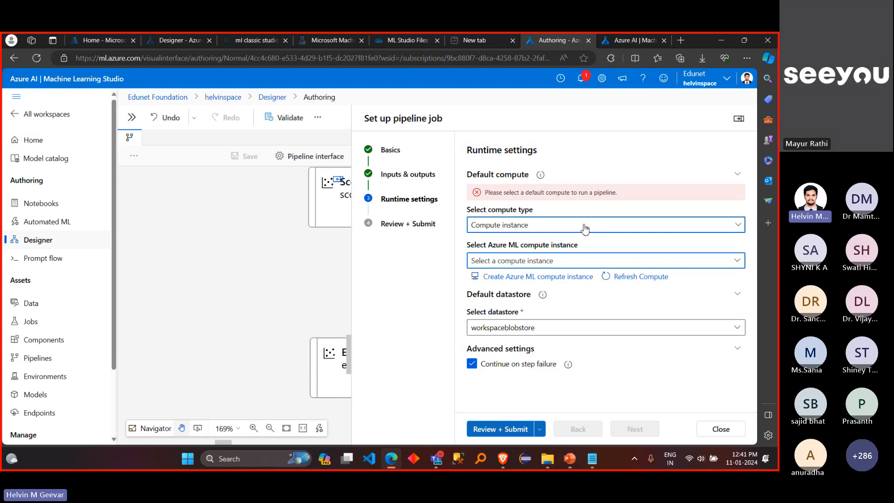
{"action": "left_click", "coordinate": [619, 260]}
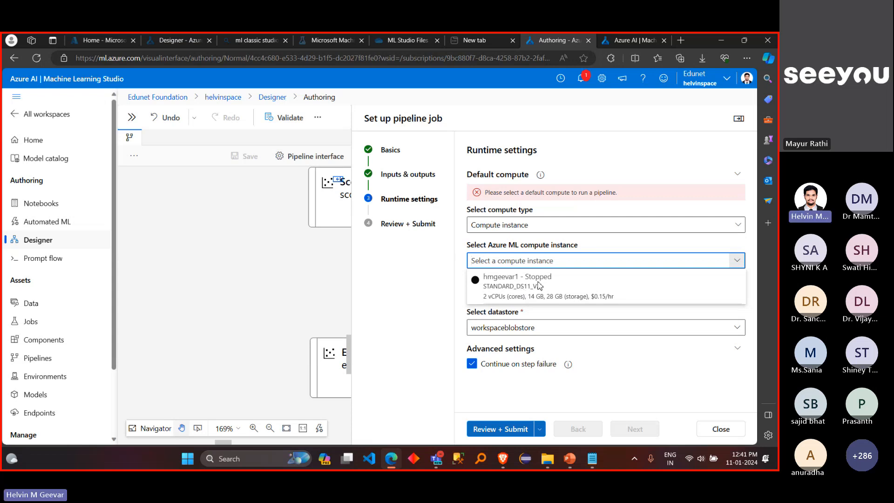
Step: Go back to the workspace home page and start the stopped compute instance
{"action": "left_click", "coordinate": [626, 43]}
{"action": "scroll", "coordinate": [442, 160], "scroll_direction": "up", "scroll_amount": 5}
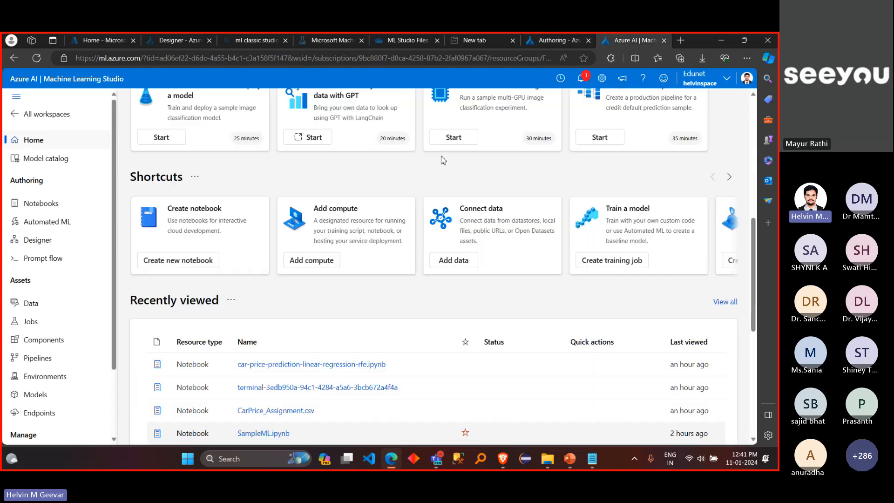
{"action": "scroll", "coordinate": [443, 160], "scroll_direction": "up", "scroll_amount": 3}
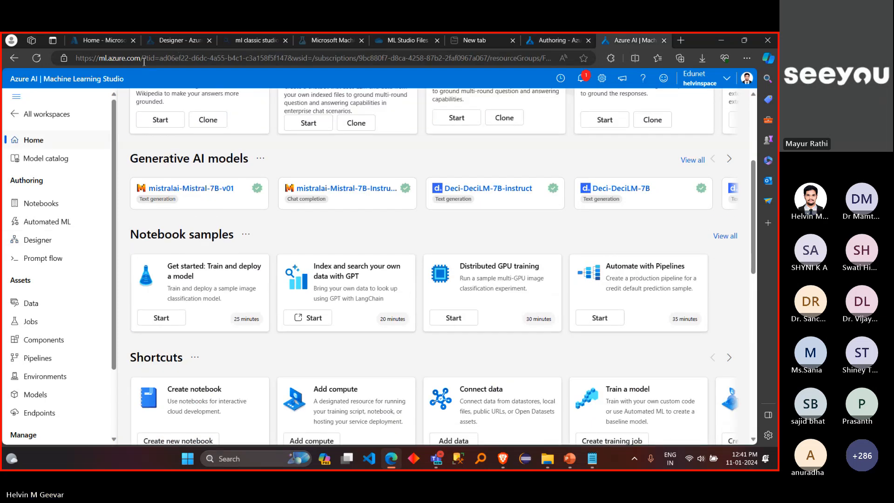
{"action": "scroll", "coordinate": [141, 111], "scroll_direction": "up", "scroll_amount": 4}
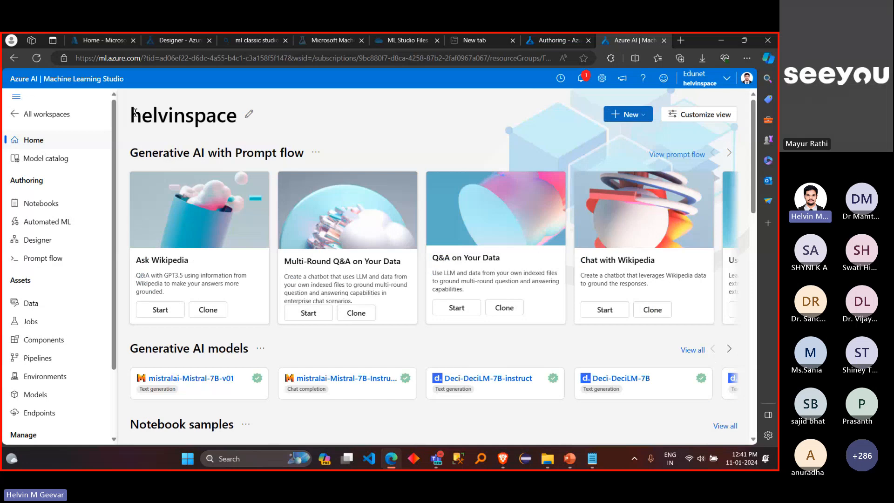
{"action": "double_click", "coordinate": [141, 111]}
{"action": "scroll", "coordinate": [342, 216], "scroll_direction": "down", "scroll_amount": 4}
{"action": "scroll", "coordinate": [342, 216], "scroll_direction": "down", "scroll_amount": 8}
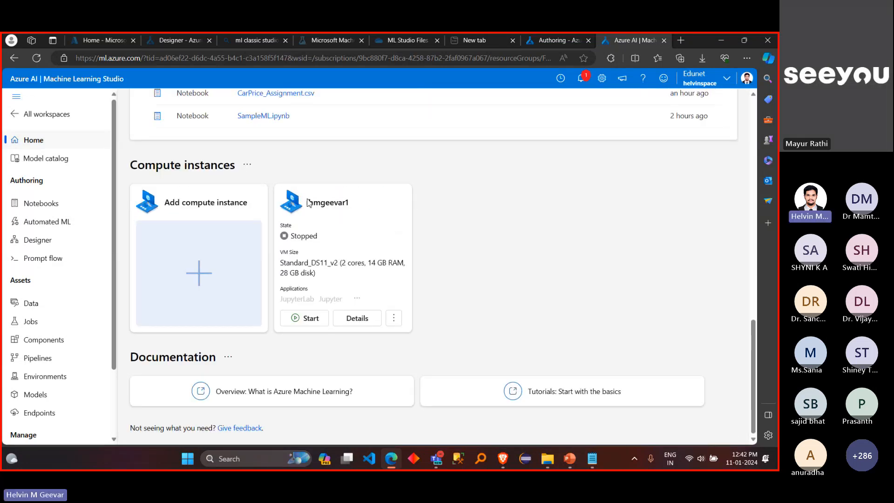
{"action": "left_click_drag", "start_coordinate": [308, 203], "coordinate": [363, 209]}
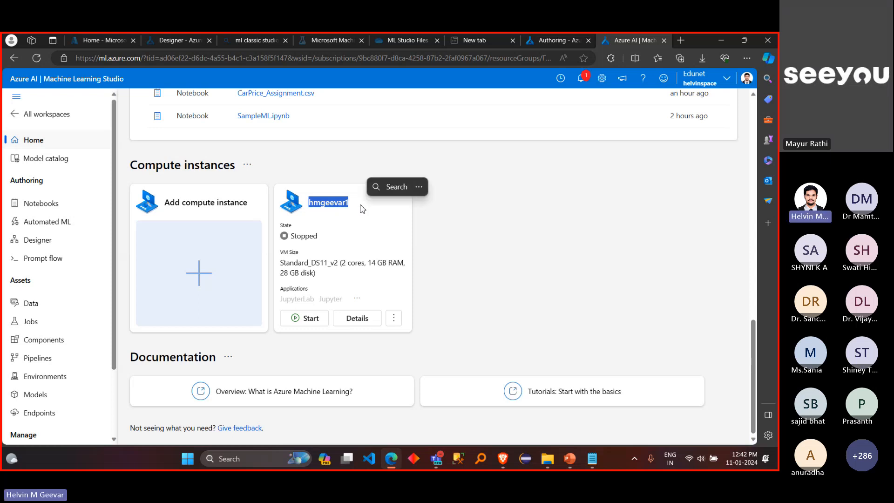
{"action": "left_click", "coordinate": [293, 321]}
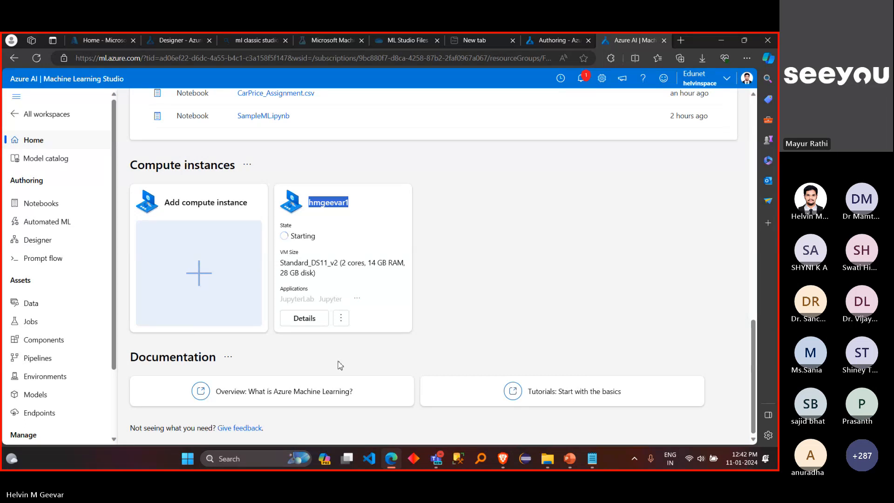
Step: Open the compute instance's details and look through its resource properties, monitoring metrics and jobs
{"action": "left_click", "coordinate": [305, 318]}
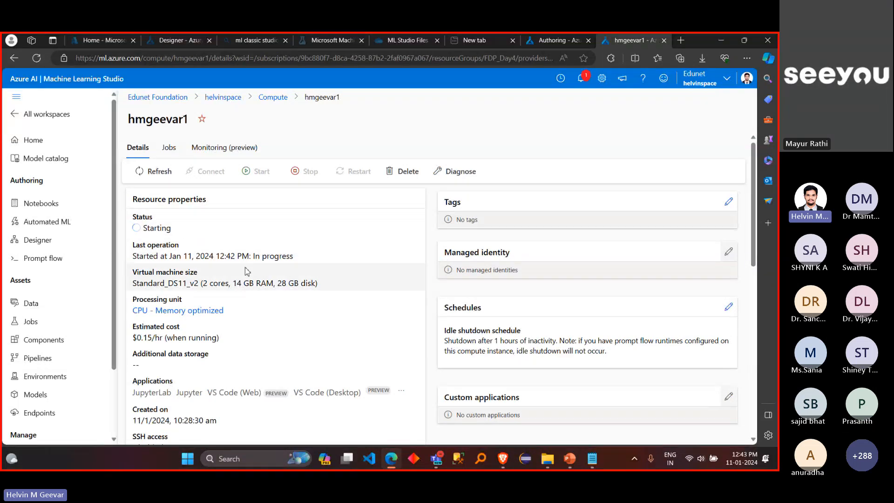
{"action": "left_click", "coordinate": [217, 148]}
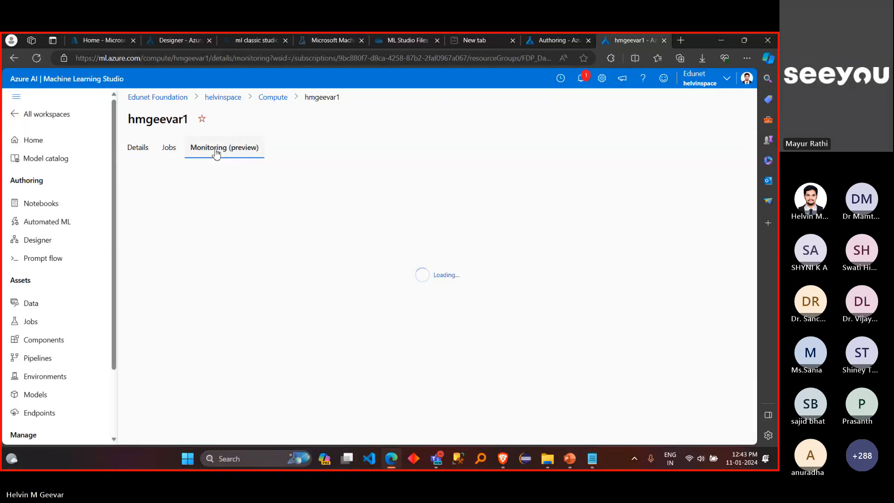
{"action": "left_click", "coordinate": [177, 151]}
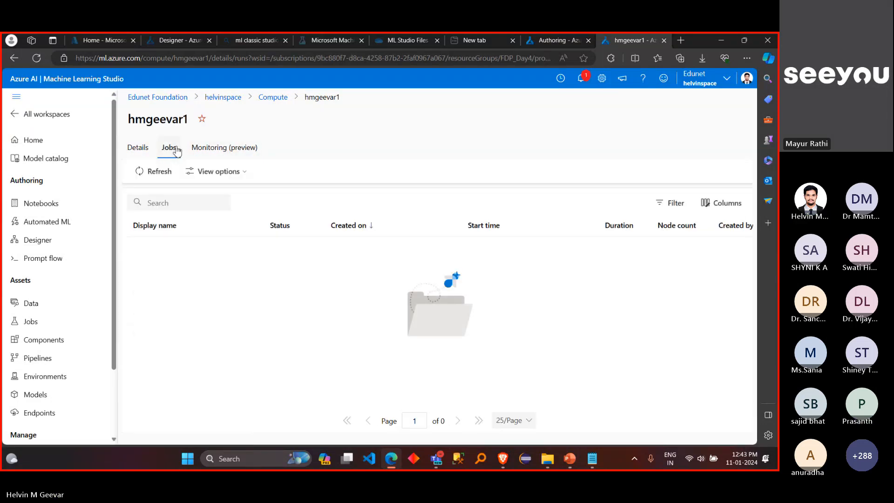
{"action": "left_click", "coordinate": [149, 152]}
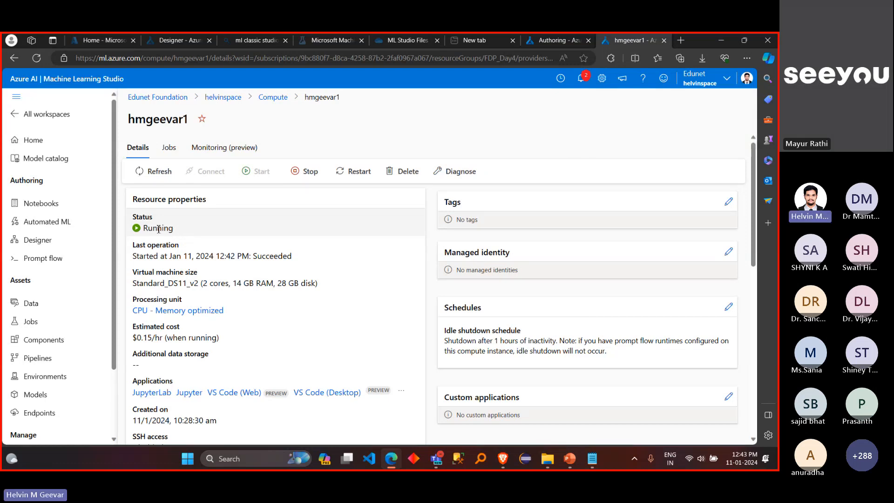
{"action": "left_click", "coordinate": [169, 147]}
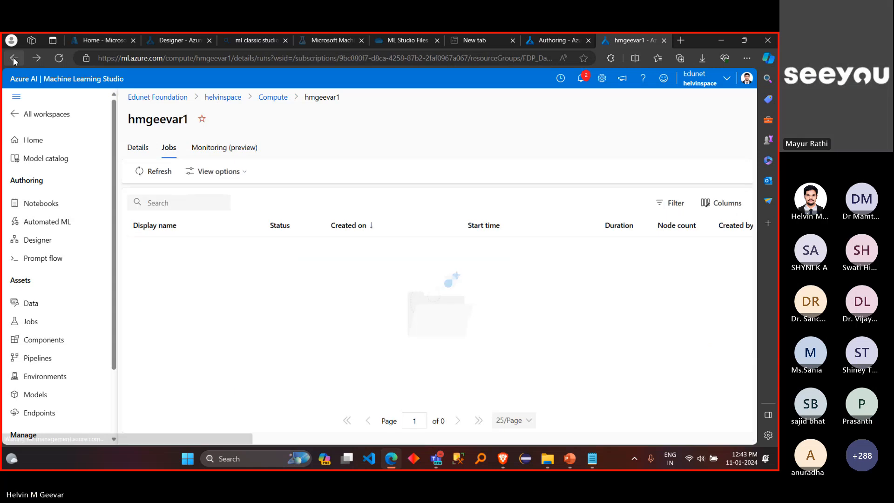
Step: Return to the workspace home page and check the compute instance's state there
{"action": "left_click", "coordinate": [61, 143]}
{"action": "scroll", "coordinate": [350, 275], "scroll_direction": "down", "scroll_amount": 15}
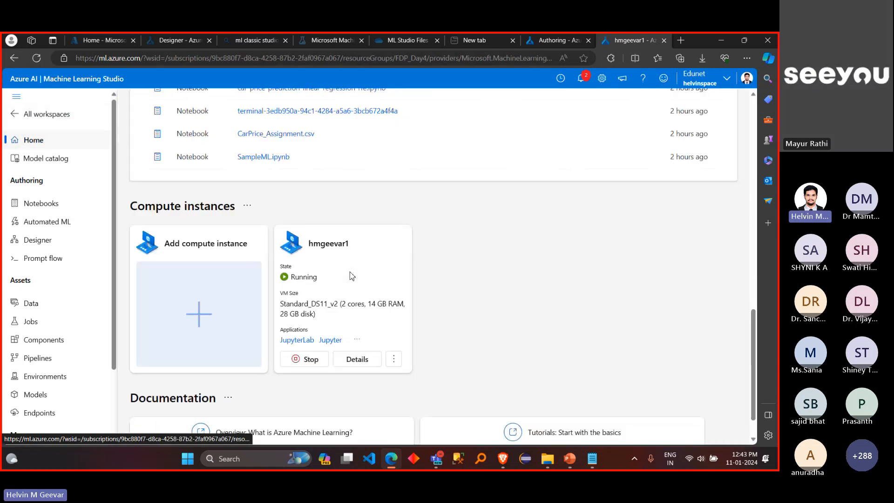
{"action": "double_click", "coordinate": [304, 236]}
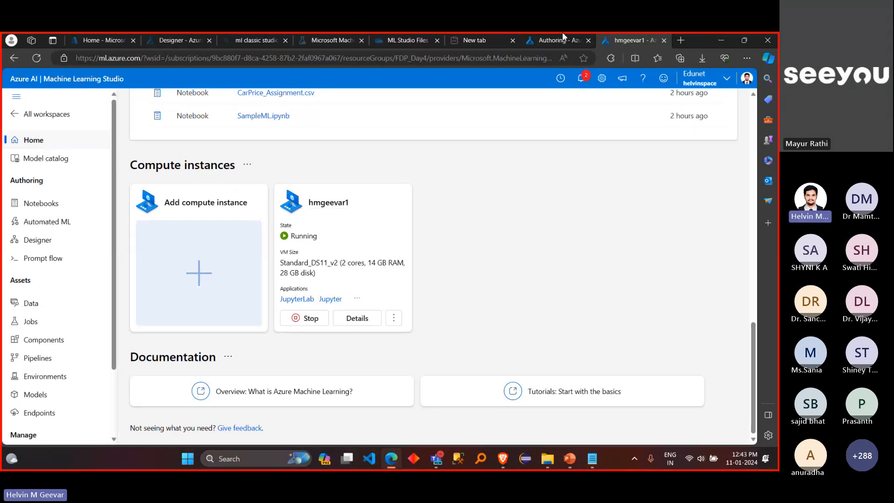
Step: Back in the pipeline job setup, refresh the compute list and select the running compute instance as the default compute
{"action": "left_click", "coordinate": [555, 41]}
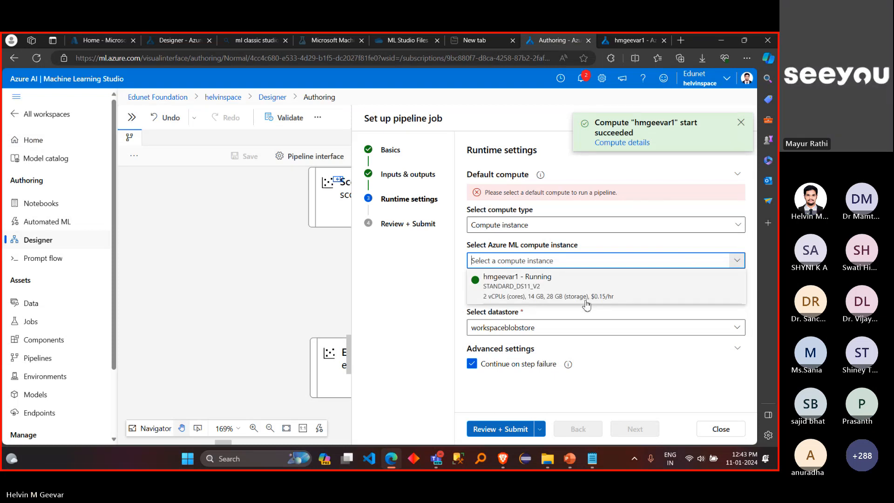
{"action": "left_click", "coordinate": [642, 317]}
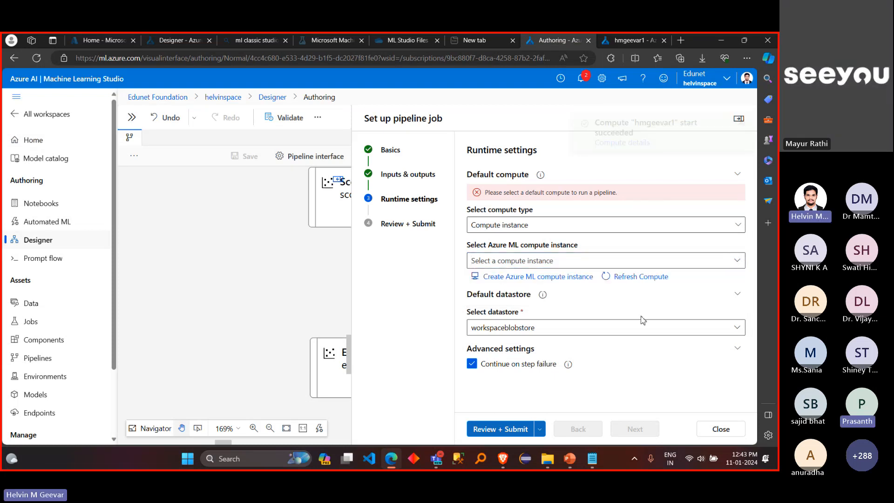
{"action": "left_click", "coordinate": [638, 277]}
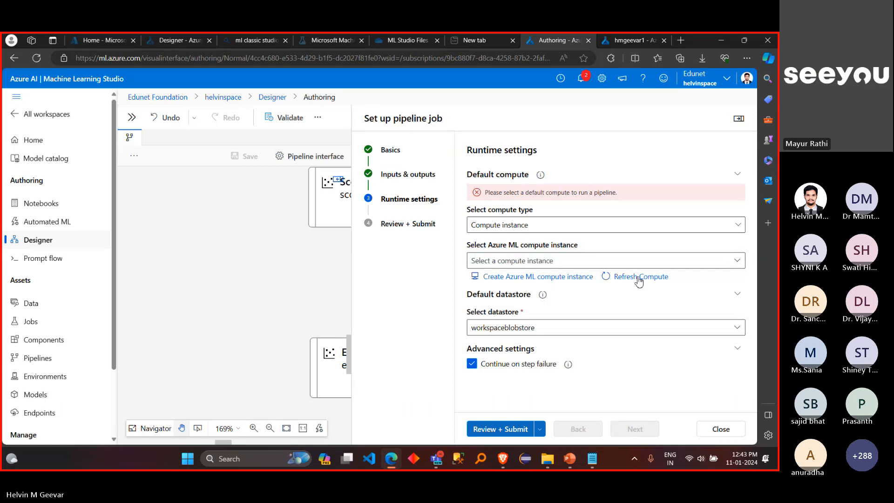
{"action": "left_click", "coordinate": [636, 261]}
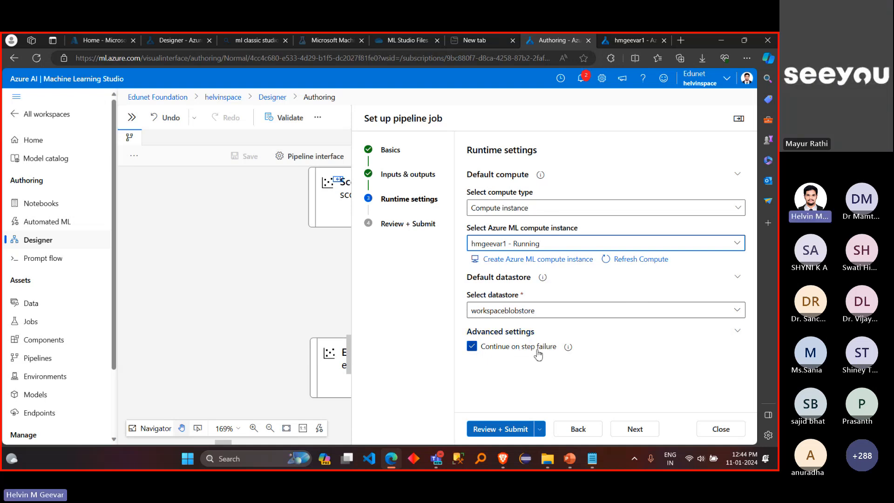
Step: Read the explanation of the Continue on step failure setting and leave the option enabled
{"action": "left_click", "coordinate": [568, 349]}
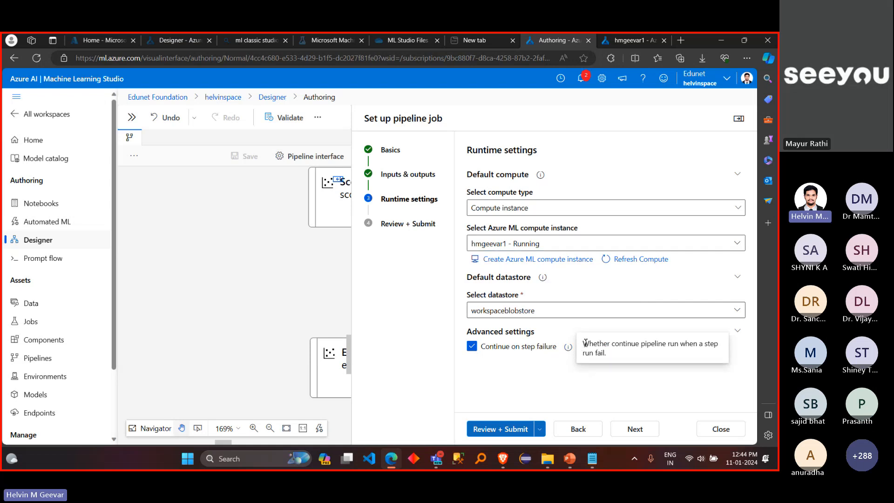
{"action": "left_click_drag", "start_coordinate": [582, 343], "coordinate": [701, 358]}
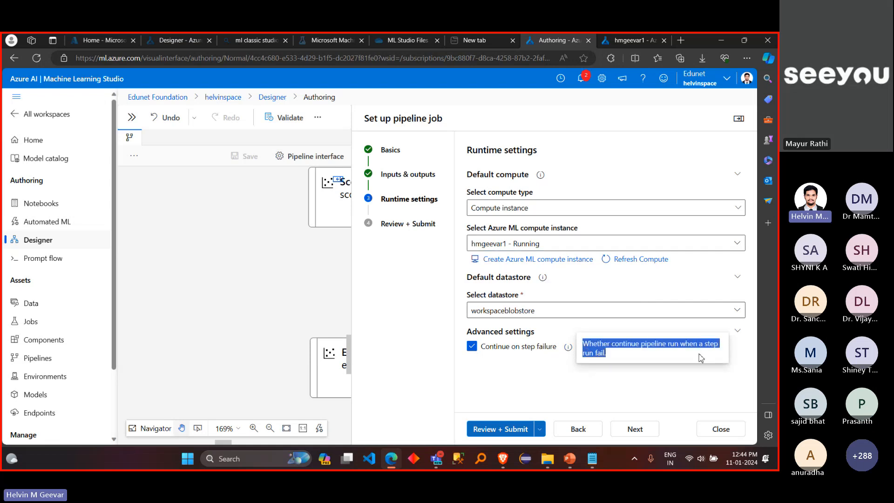
{"action": "left_click", "coordinate": [673, 385]}
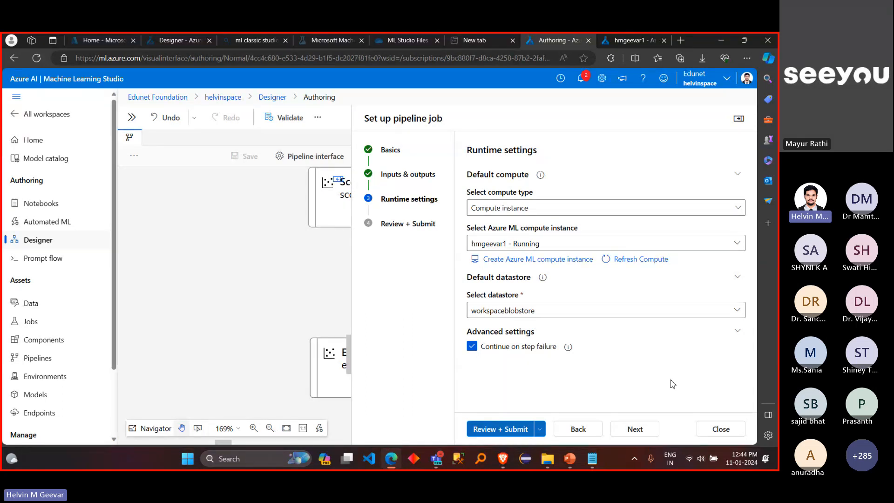
{"action": "left_click", "coordinate": [504, 349]}
{"action": "left_click", "coordinate": [504, 349]}
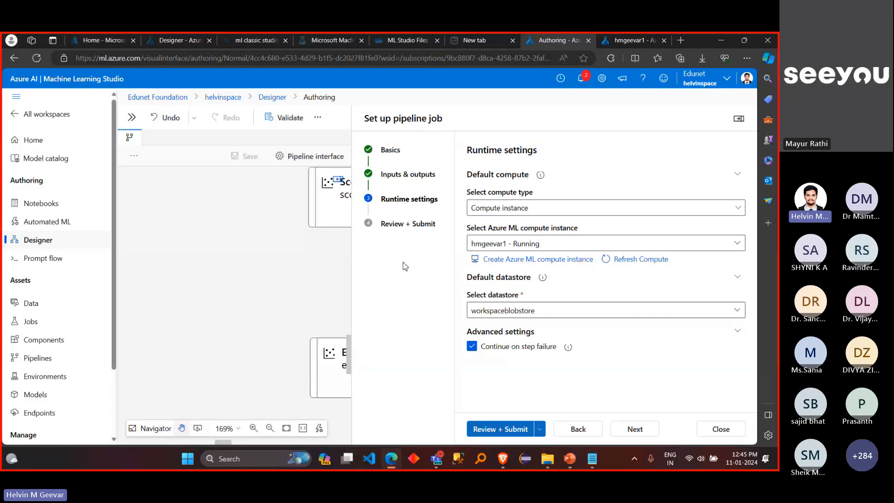
Step: Review the summary of the Pipeline for Auto Price Prediction job and submit it
{"action": "left_click", "coordinate": [483, 436]}
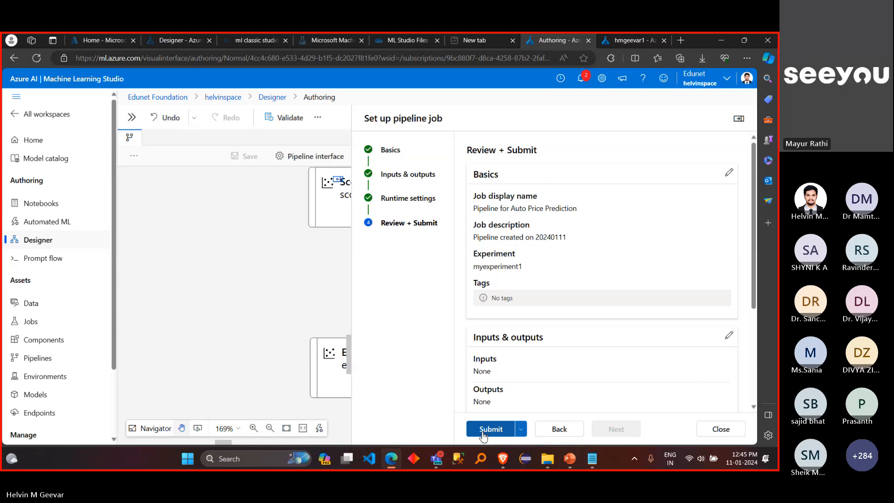
{"action": "scroll", "coordinate": [546, 368], "scroll_direction": "down", "scroll_amount": 2}
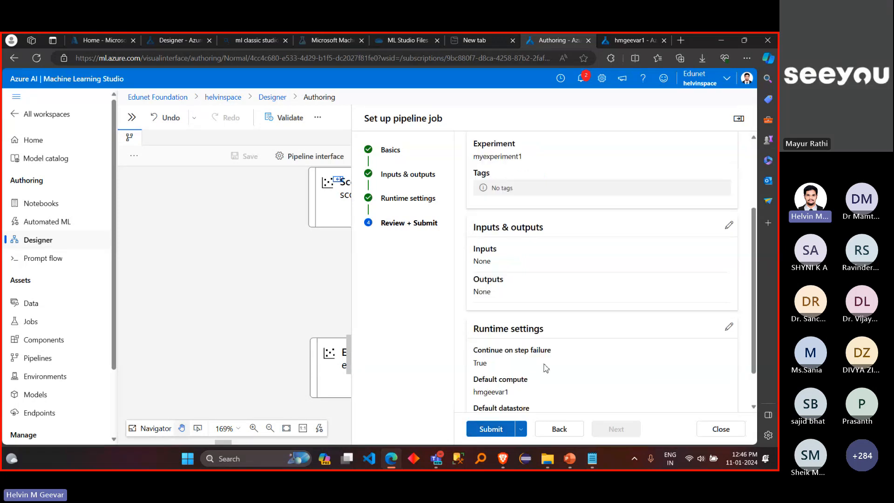
{"action": "scroll", "coordinate": [546, 368], "scroll_direction": "down", "scroll_amount": 2}
{"action": "scroll", "coordinate": [544, 366], "scroll_direction": "up", "scroll_amount": 5}
{"action": "left_click", "coordinate": [491, 428]}
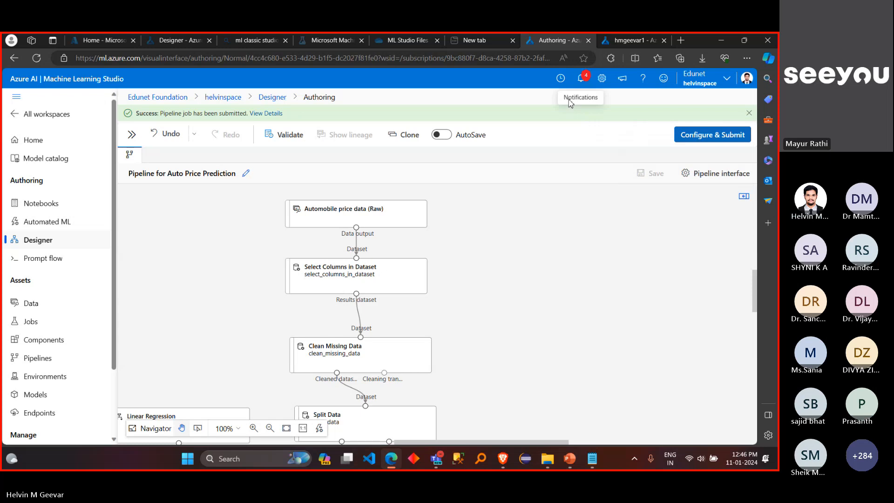
Step: Open the submitted pipeline job's details from its notification and dismiss the feature tips
{"action": "left_click", "coordinate": [582, 78]}
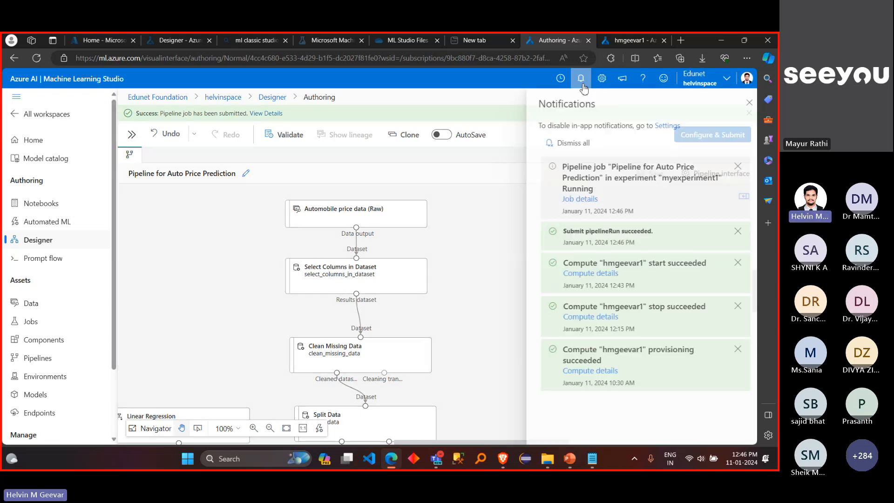
{"action": "left_click", "coordinate": [581, 204]}
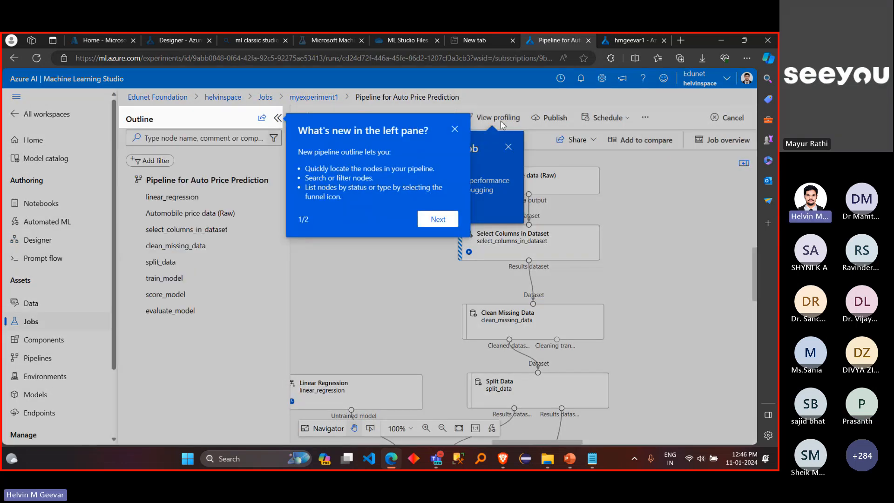
{"action": "left_click", "coordinate": [455, 129]}
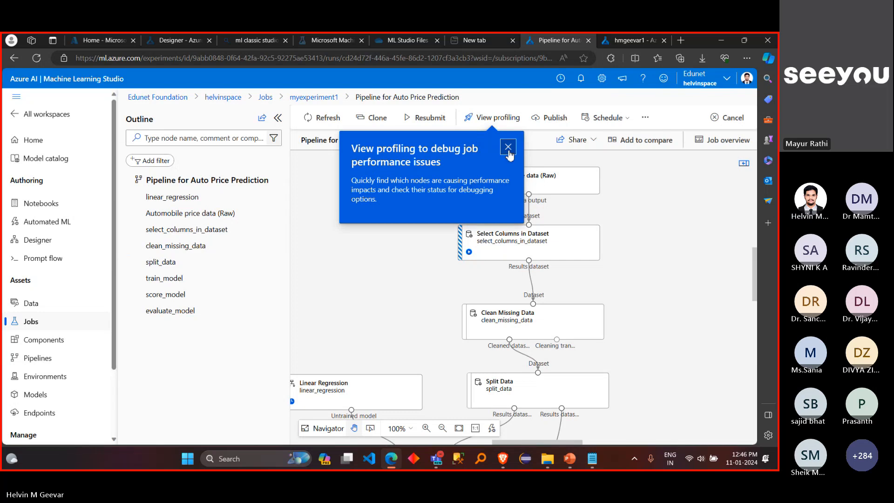
{"action": "left_click", "coordinate": [508, 148]}
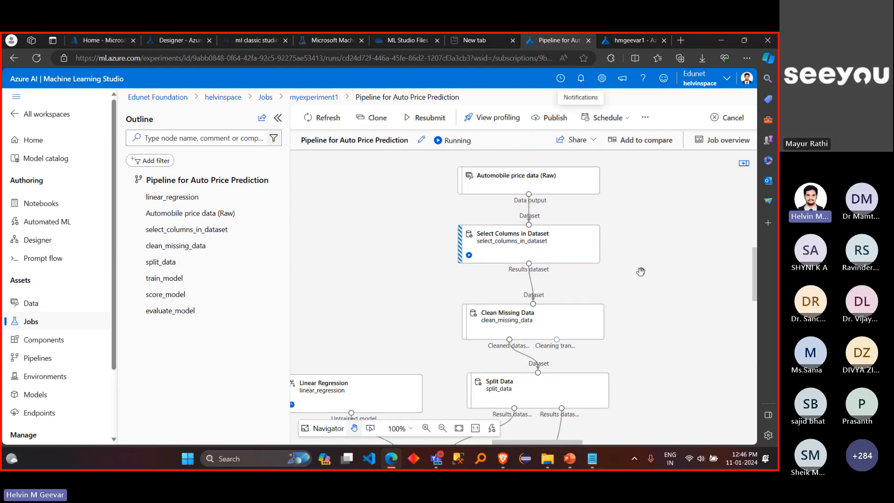
Step: Examine the Select Columns in Dataset and Clean Missing Data nodes in the running job's graph at a readable zoom
{"action": "scroll", "coordinate": [635, 276], "scroll_direction": "left", "scroll_amount": 1}
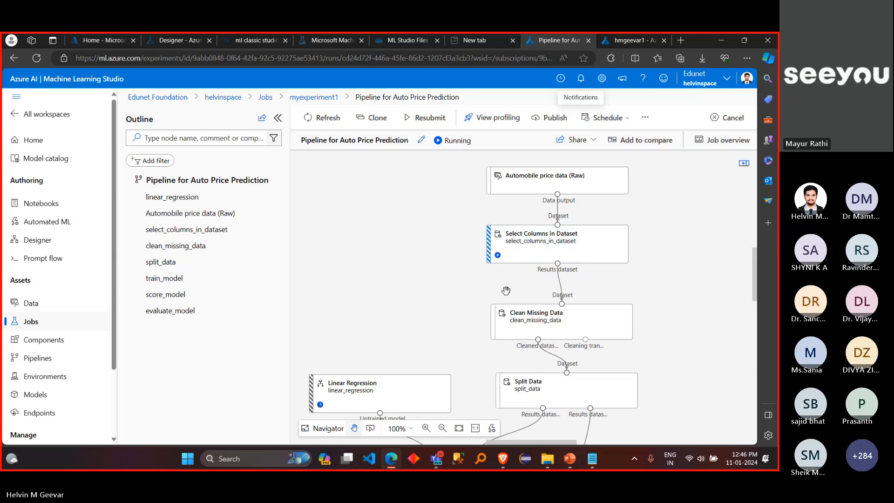
{"action": "scroll", "coordinate": [505, 289], "scroll_direction": "up", "scroll_amount": 5}
{"action": "scroll", "coordinate": [506, 290], "scroll_direction": "down", "scroll_amount": 1}
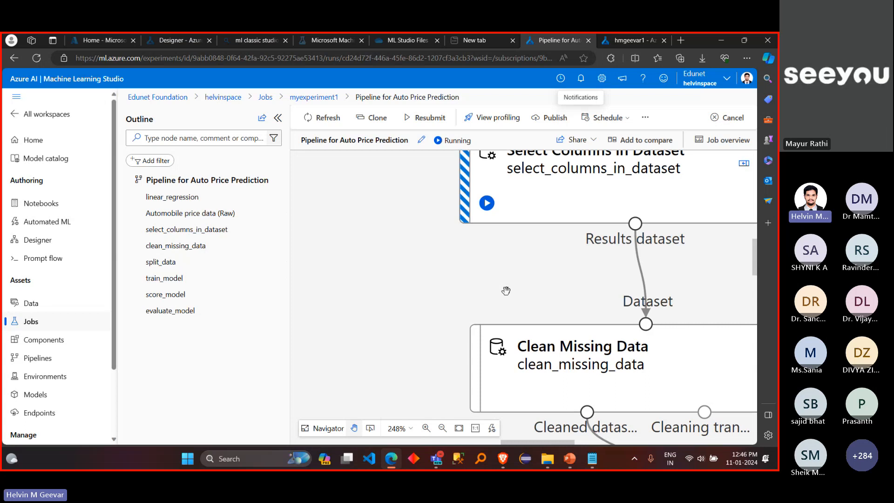
{"action": "scroll", "coordinate": [520, 252], "scroll_direction": "up", "scroll_amount": 1}
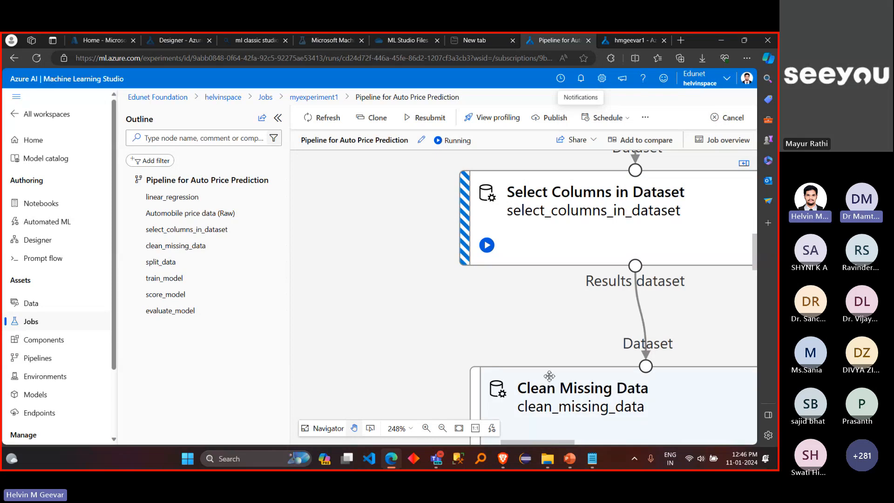
{"action": "left_click", "coordinate": [444, 429]}
{"action": "left_click", "coordinate": [443, 429]}
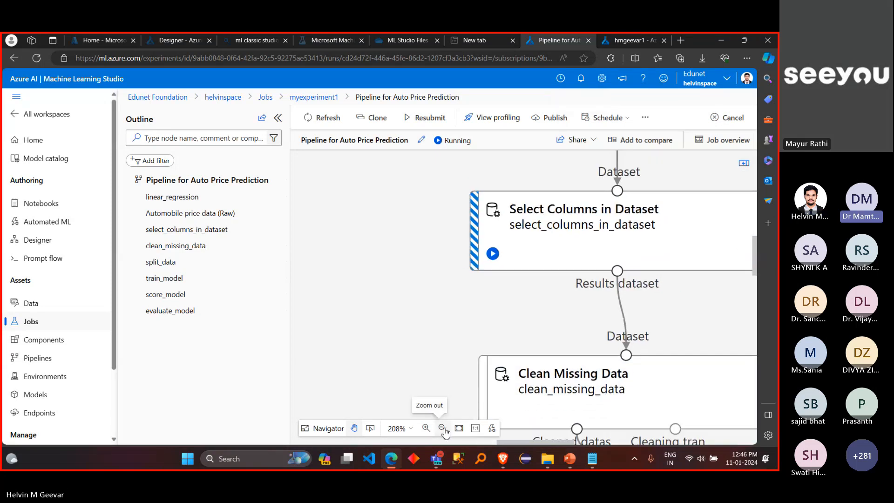
{"action": "left_click", "coordinate": [443, 429]}
{"action": "left_click", "coordinate": [443, 429]}
{"action": "left_click_drag", "start_coordinate": [543, 316], "coordinate": [515, 316]}
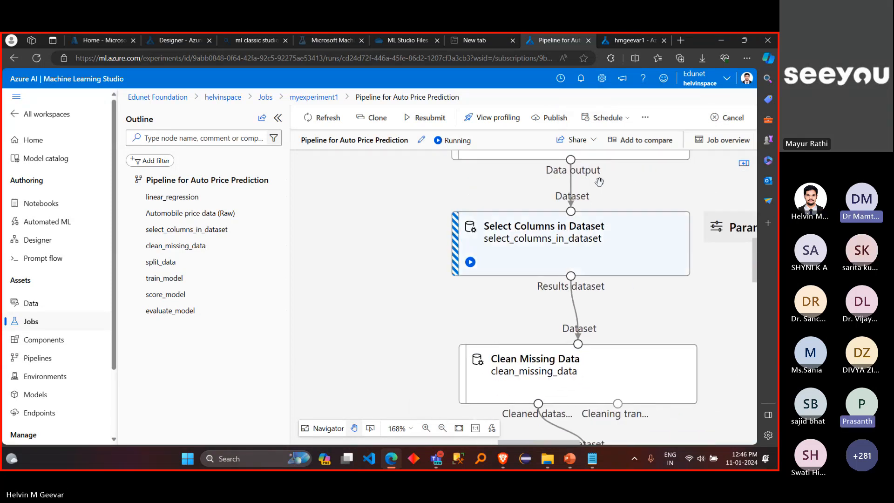
Step: Check the pipeline job's notification, follow its job details link, and close the notifications
{"action": "left_click", "coordinate": [581, 79]}
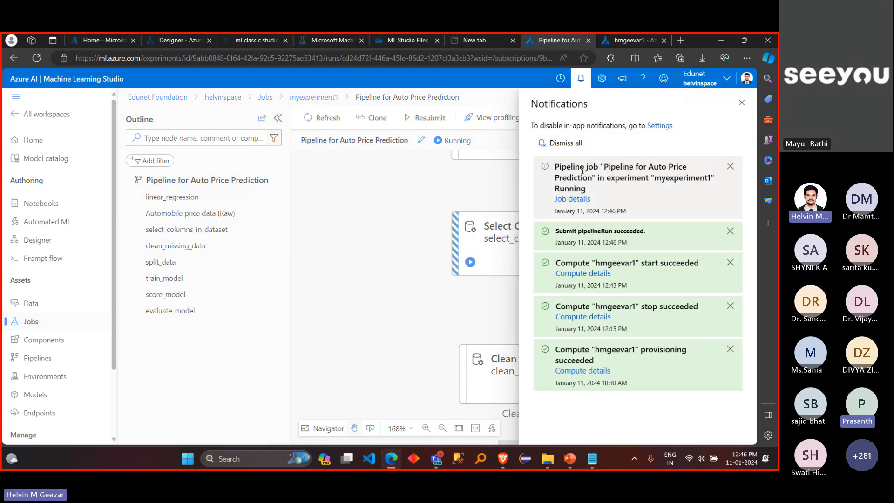
{"action": "left_click", "coordinate": [574, 200]}
{"action": "left_click", "coordinate": [583, 83]}
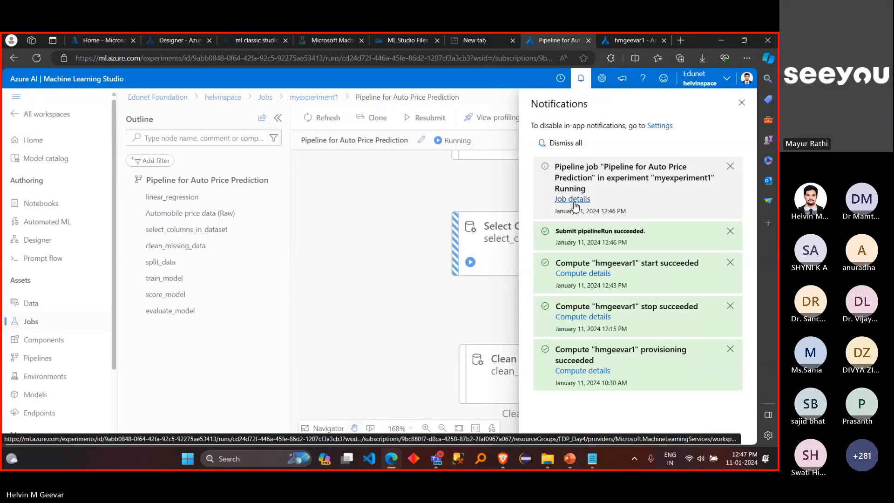
{"action": "left_click", "coordinate": [742, 102]}
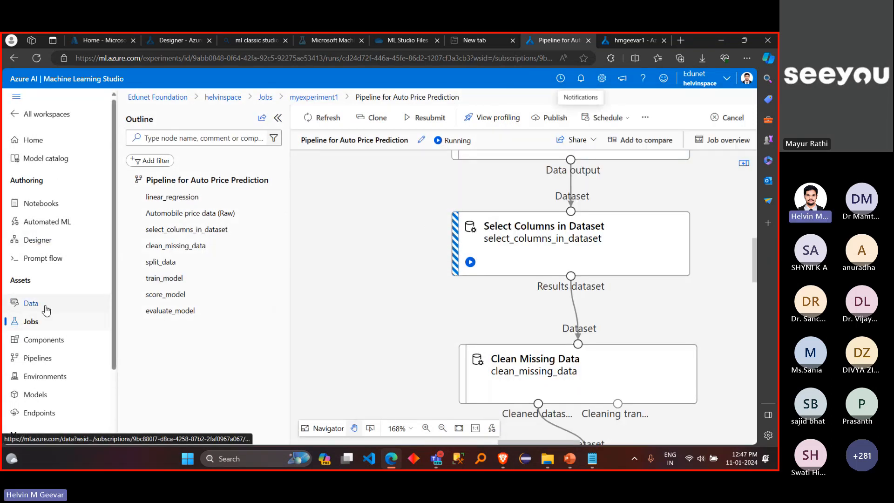
Step: Open the Pipeline for Auto Price Prediction job through the myexperiment1 experiment in the workspace's jobs
{"action": "left_click", "coordinate": [38, 323]}
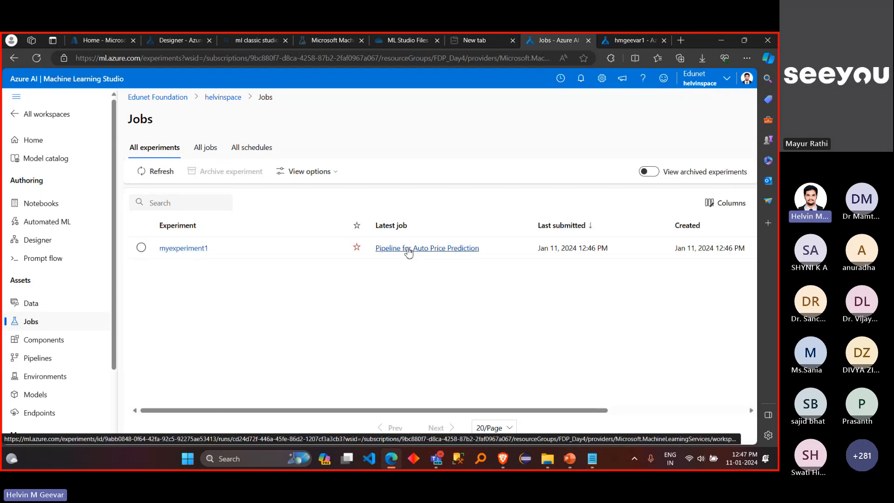
{"action": "left_click", "coordinate": [191, 249]}
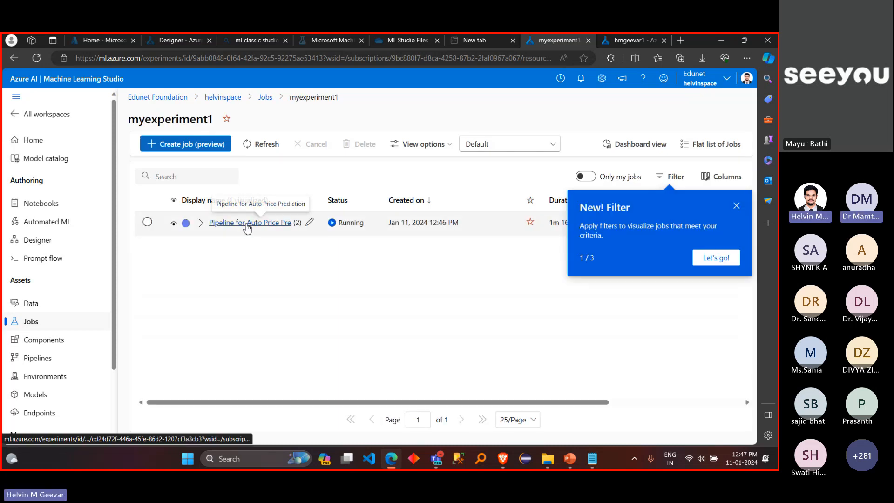
{"action": "left_click", "coordinate": [246, 225]}
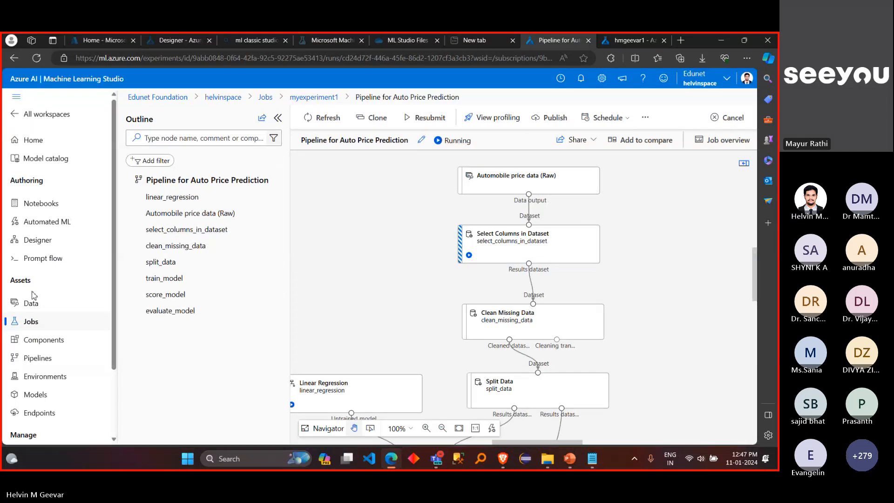
Step: Return to the list of all experiments and open the latest job of myexperiment1 directly
{"action": "scroll", "coordinate": [34, 295], "scroll_direction": "up", "scroll_amount": 3}
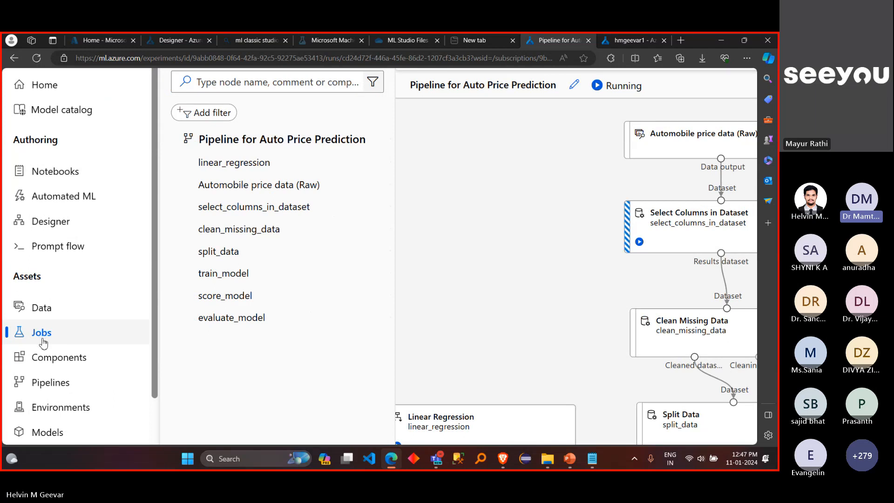
{"action": "left_click", "coordinate": [44, 344]}
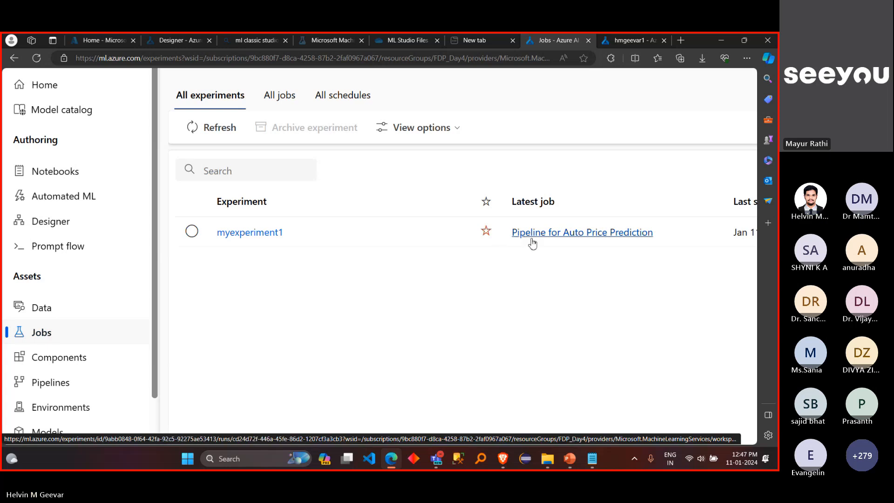
{"action": "left_click", "coordinate": [582, 235]}
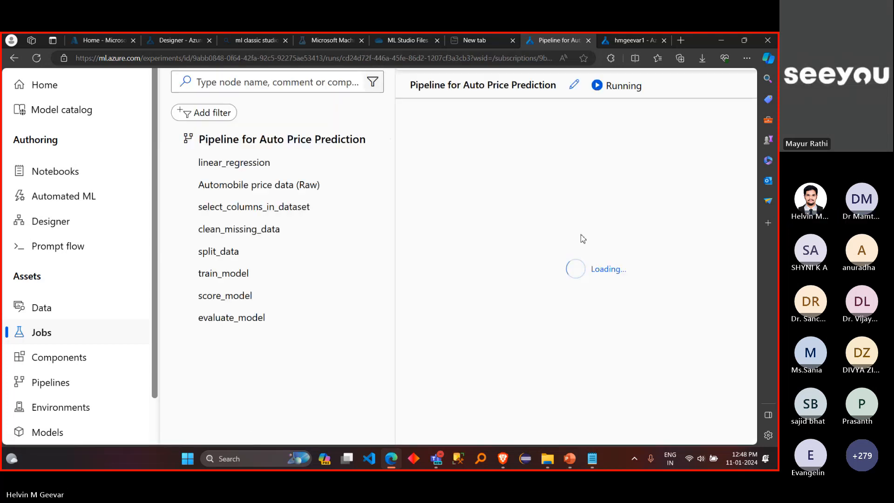
Step: Examine the running job's graph for the status of each component, from the automobile data down to Score Model
{"action": "scroll", "coordinate": [581, 234], "scroll_direction": "down", "scroll_amount": 4}
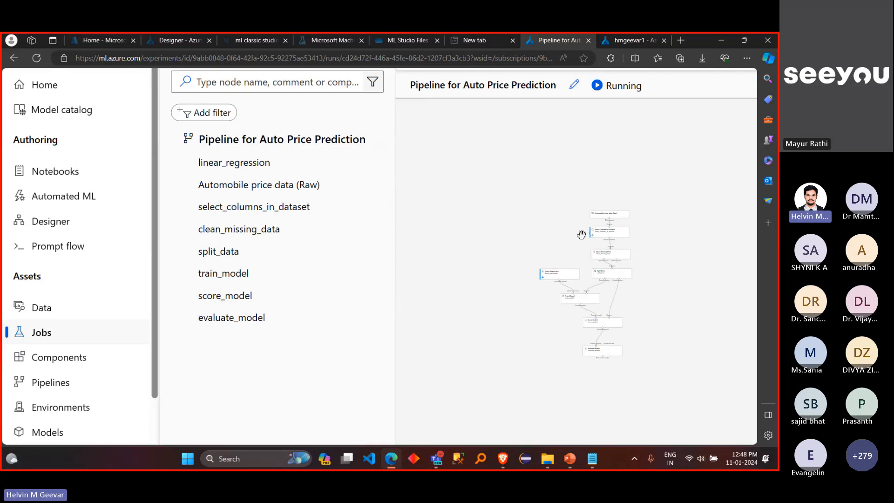
{"action": "scroll", "coordinate": [582, 234], "scroll_direction": "up", "scroll_amount": 5}
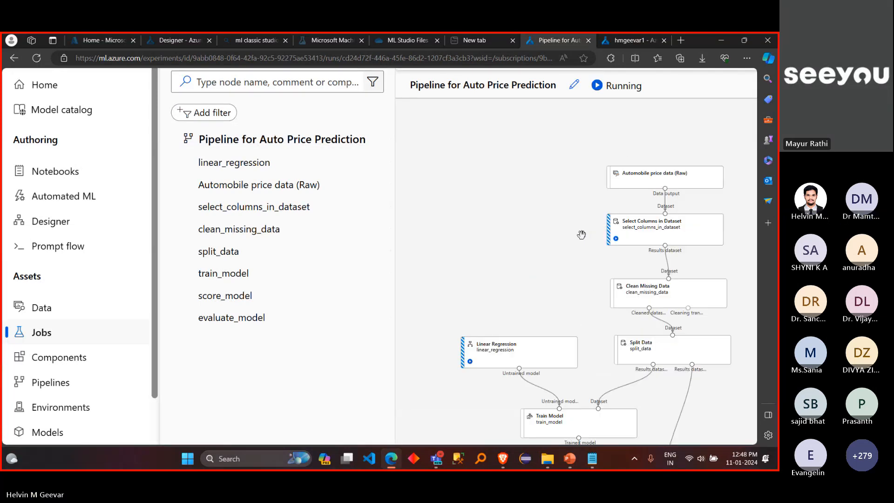
{"action": "scroll", "coordinate": [530, 206], "scroll_direction": "up", "scroll_amount": 1}
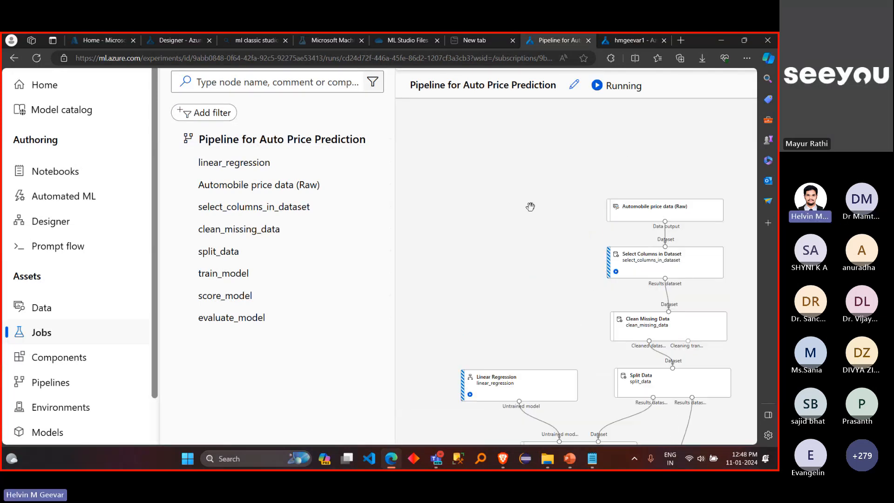
{"action": "scroll", "coordinate": [530, 207], "scroll_direction": "down", "scroll_amount": 1}
{"action": "mouse_move", "coordinate": [485, 352]}
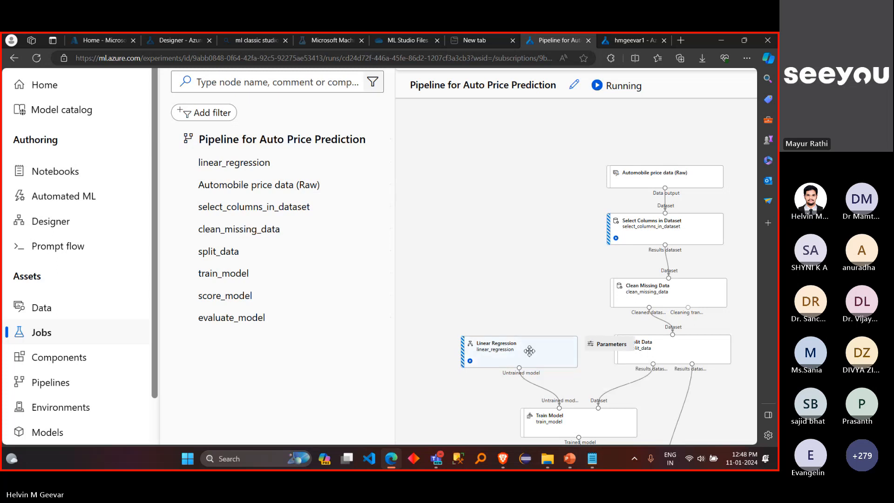
{"action": "scroll", "coordinate": [543, 306], "scroll_direction": "right", "scroll_amount": 1}
{"action": "scroll", "coordinate": [544, 308], "scroll_direction": "down", "scroll_amount": 1}
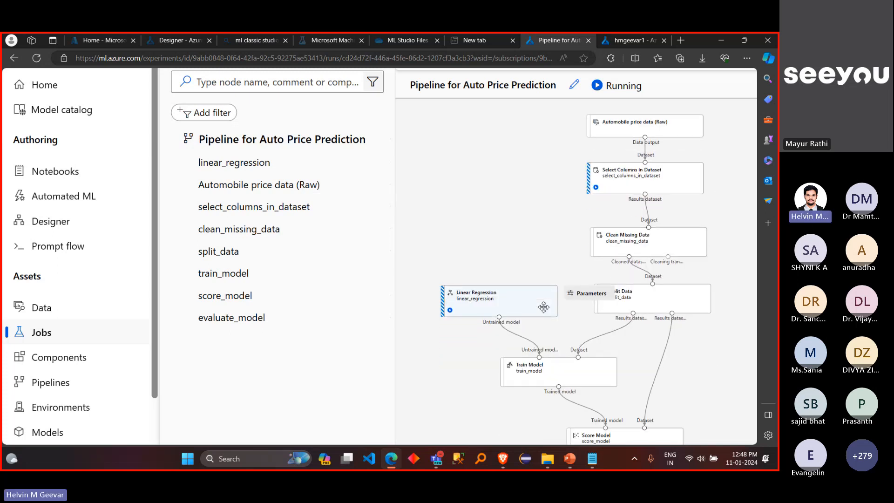
{"action": "scroll", "coordinate": [544, 307], "scroll_direction": "down", "scroll_amount": 1}
{"action": "scroll", "coordinate": [544, 306], "scroll_direction": "up", "scroll_amount": 1}
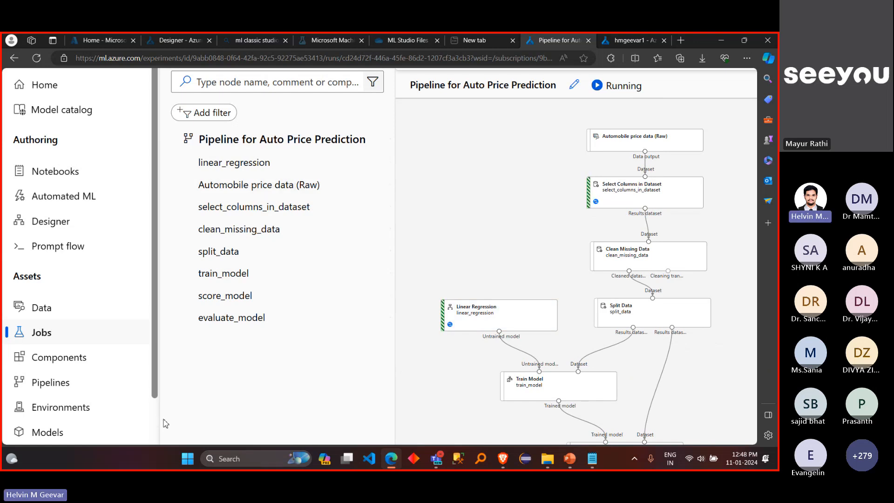
Step: Follow the run's progress through the Select Columns in Dataset, Clean Missing Data, Split Data and Train Model components
{"action": "scroll", "coordinate": [163, 423], "scroll_direction": "down", "scroll_amount": 2}
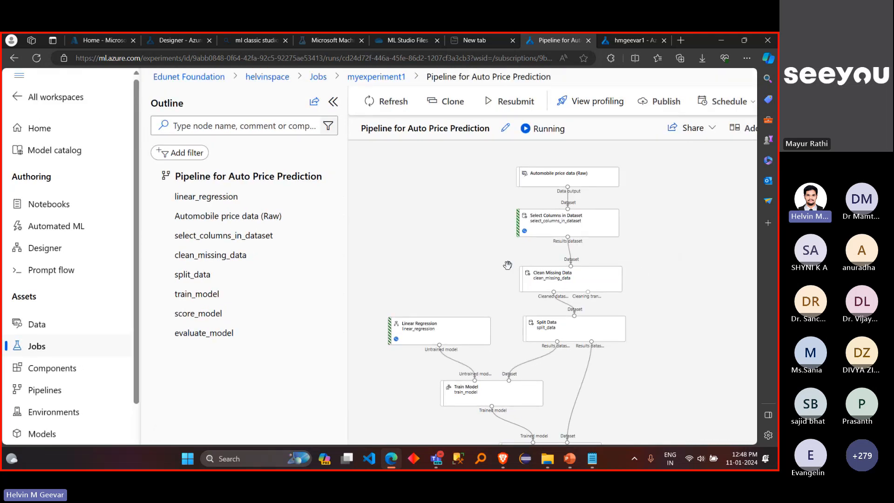
{"action": "scroll", "coordinate": [508, 265], "scroll_direction": "up", "scroll_amount": 5}
{"action": "scroll", "coordinate": [508, 265], "scroll_direction": "down", "scroll_amount": 3}
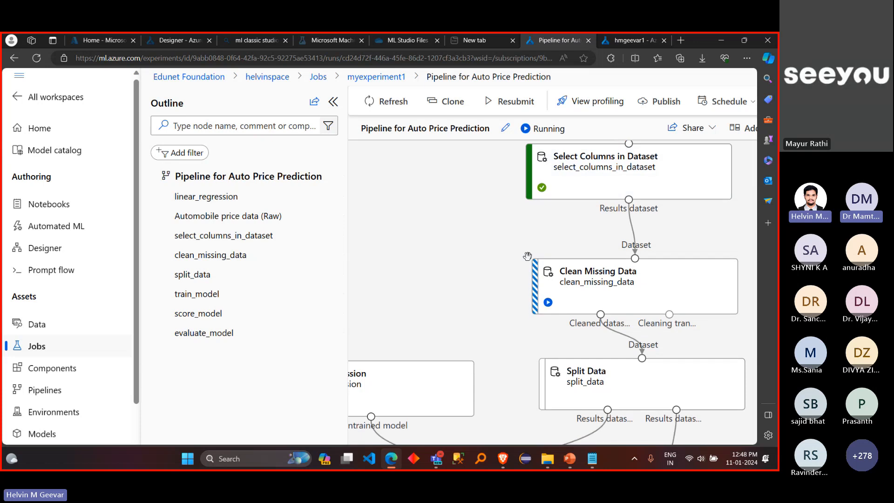
{"action": "scroll", "coordinate": [535, 260], "scroll_direction": "down", "scroll_amount": 2}
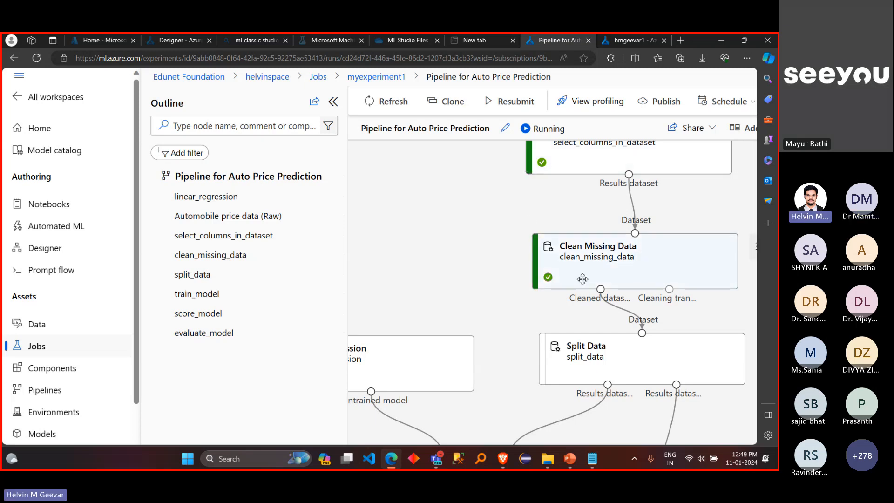
{"action": "scroll", "coordinate": [575, 303], "scroll_direction": "down", "scroll_amount": 2}
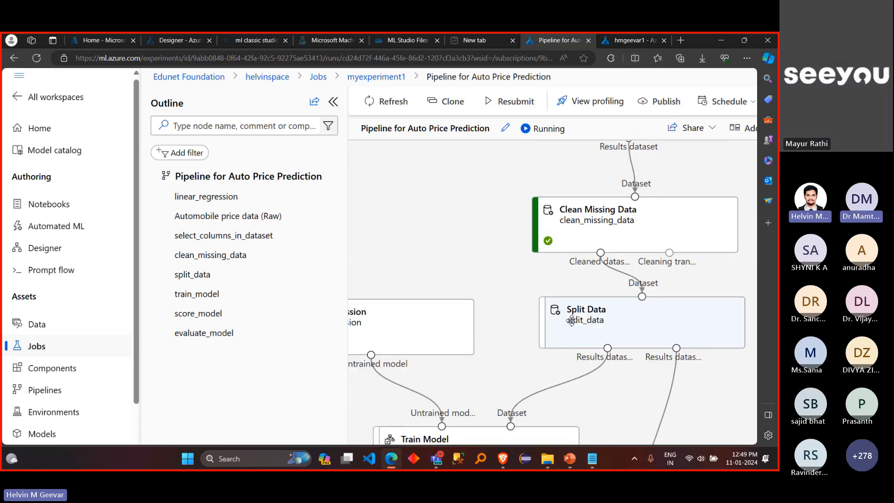
{"action": "scroll", "coordinate": [572, 321], "scroll_direction": "down", "scroll_amount": 1}
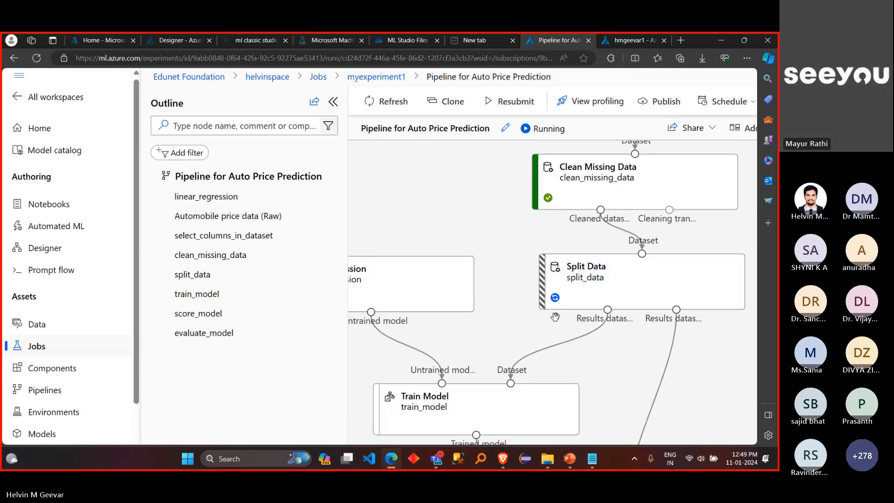
{"action": "scroll", "coordinate": [554, 321], "scroll_direction": "right", "scroll_amount": 1}
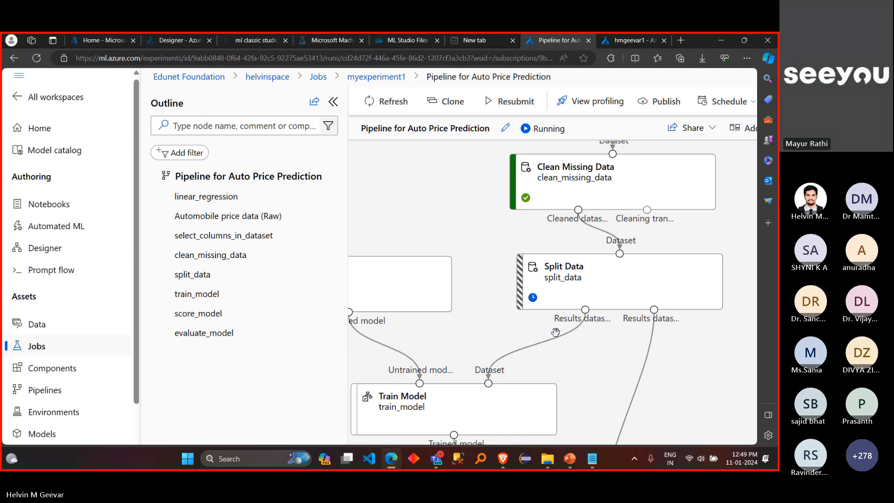
{"action": "scroll", "coordinate": [556, 332], "scroll_direction": "down", "scroll_amount": 1}
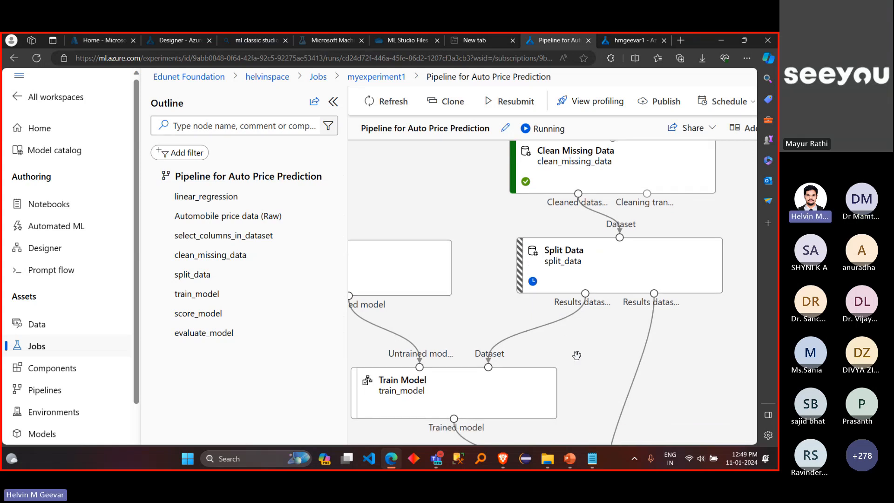
{"action": "scroll", "coordinate": [577, 355], "scroll_direction": "down", "scroll_amount": 2}
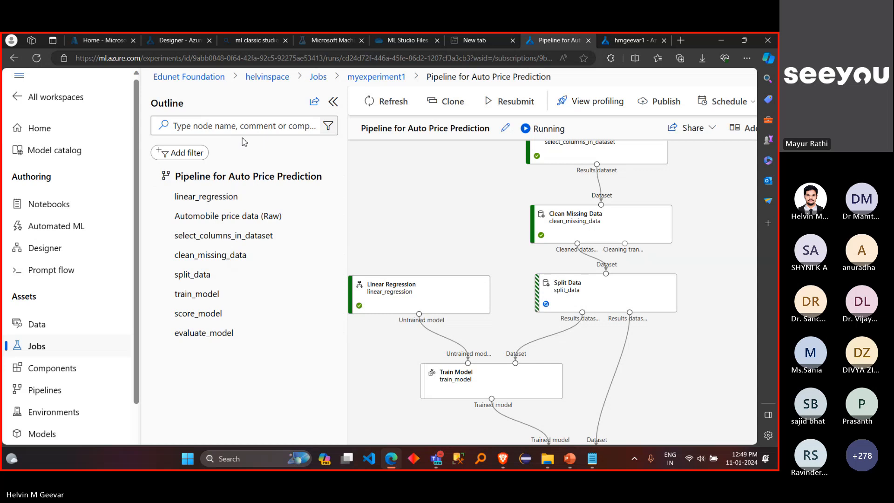
Step: Collapse the job's outline to give the graph more room and bring the Train Model branch into view
{"action": "left_click_drag", "start_coordinate": [187, 107], "coordinate": [150, 104]}
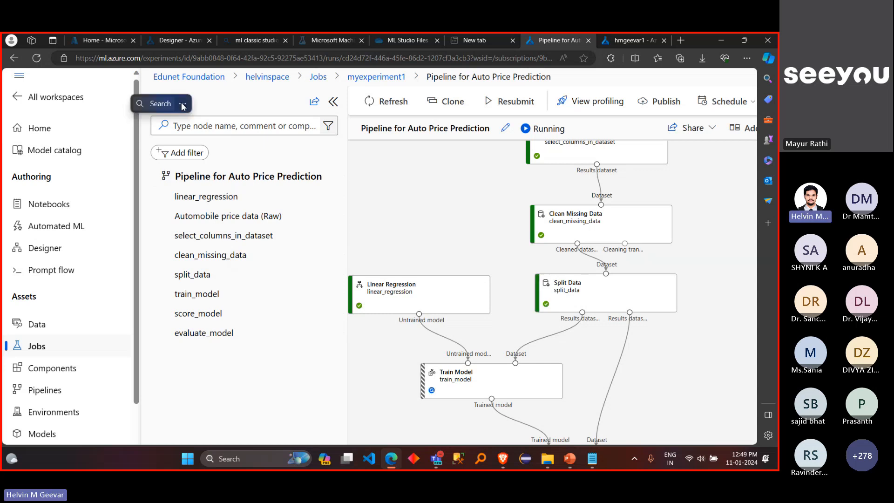
{"action": "left_click", "coordinate": [333, 103]}
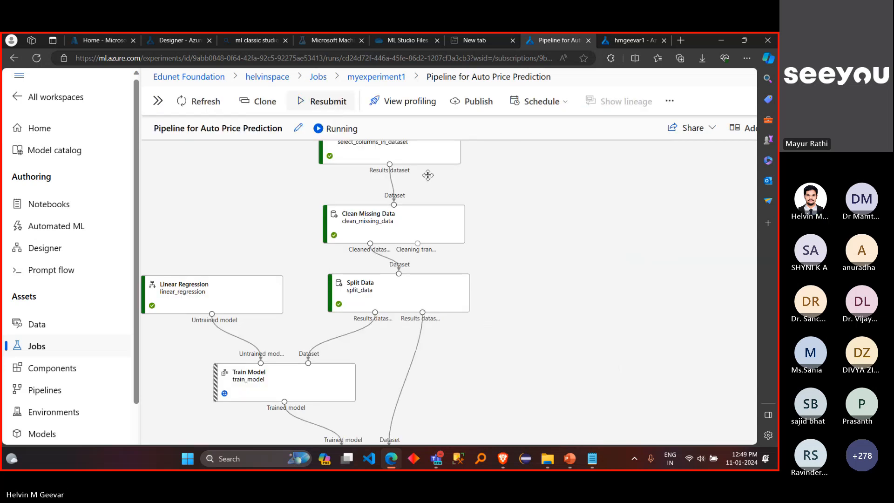
{"action": "mouse_move", "coordinate": [494, 208]}
{"action": "scroll", "coordinate": [494, 208], "scroll_direction": "up", "scroll_amount": 1}
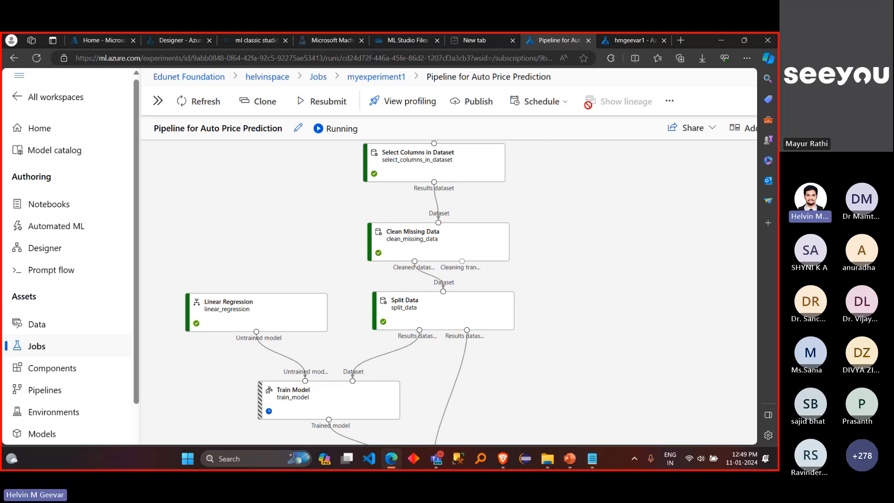
Step: Switch to the compute instance's browser tab, open its details and review the durations of the jobs run on it
{"action": "left_click", "coordinate": [626, 41]}
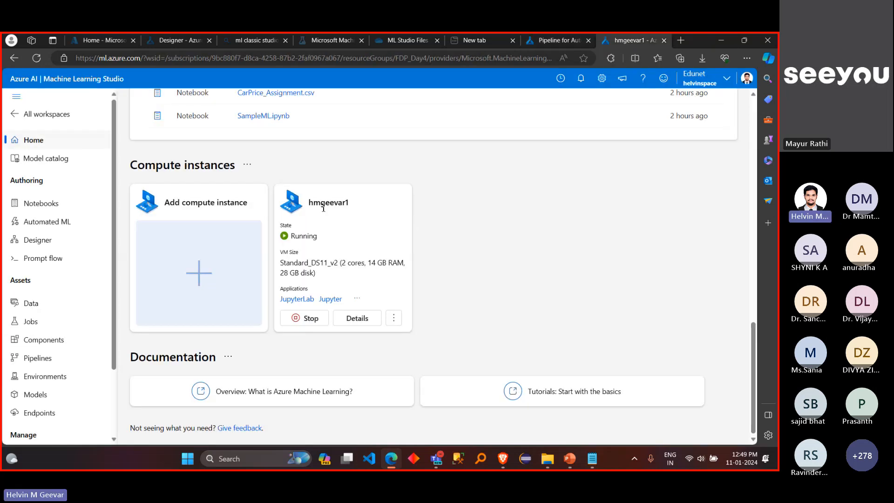
{"action": "left_click", "coordinate": [356, 318]}
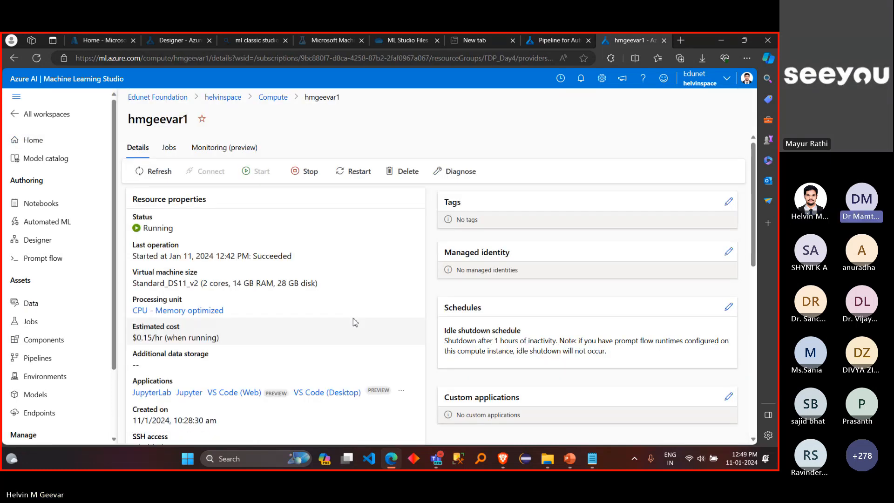
{"action": "left_click", "coordinate": [171, 148]}
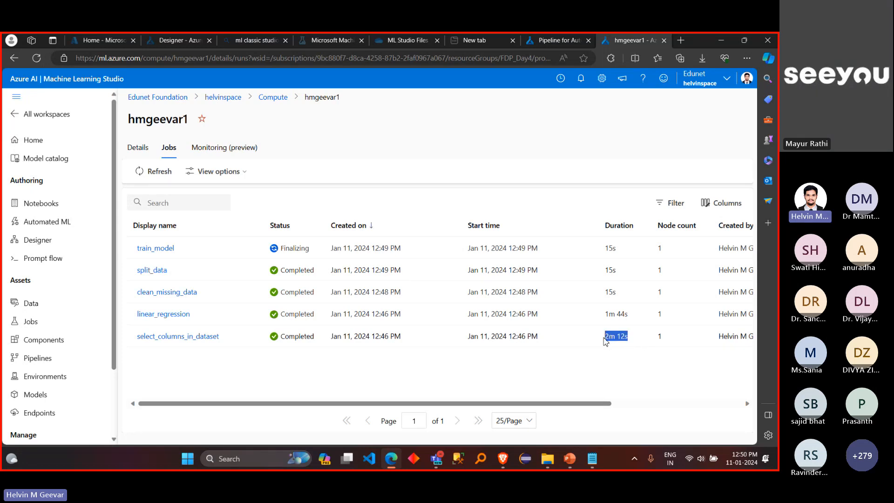
{"action": "left_click", "coordinate": [622, 379]}
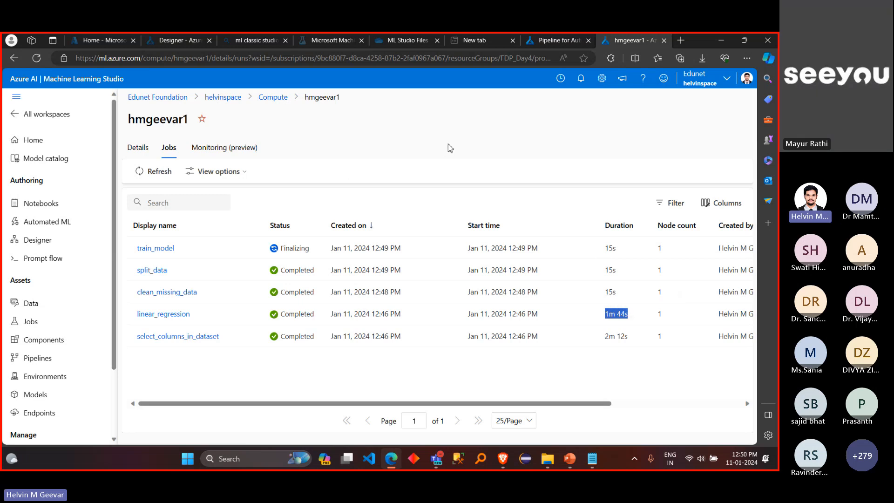
Step: Return to the workspace home, reopen the running compute instance's details and bring up its updated list of jobs
{"action": "left_click", "coordinate": [14, 59]}
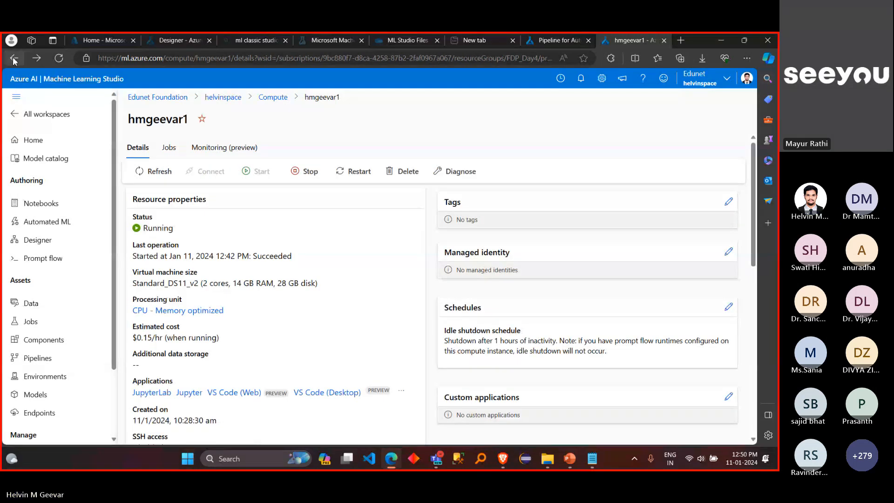
{"action": "left_click", "coordinate": [14, 58]}
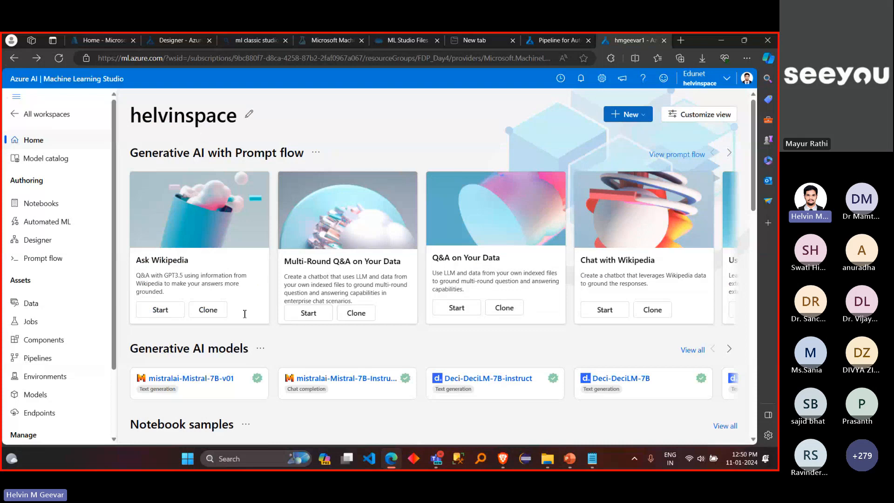
{"action": "scroll", "coordinate": [241, 313], "scroll_direction": "down", "scroll_amount": 15}
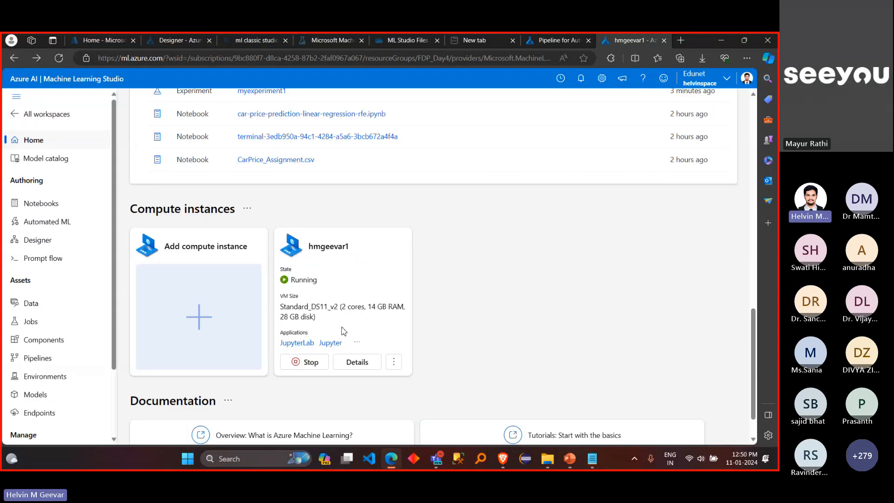
{"action": "left_click", "coordinate": [365, 362]}
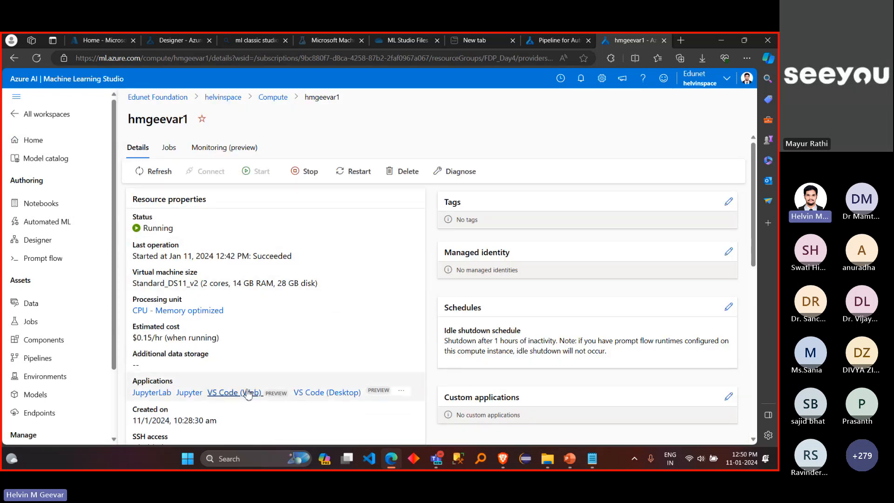
{"action": "left_click", "coordinate": [213, 148]}
{"action": "left_click", "coordinate": [170, 149]}
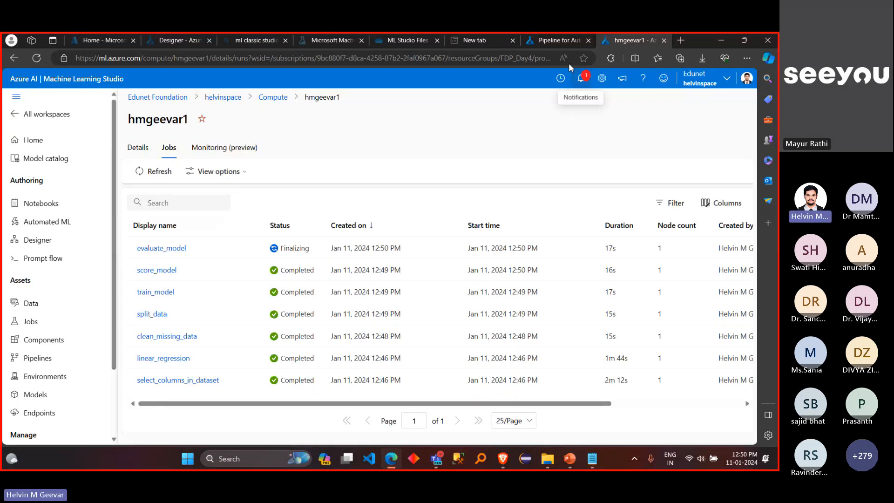
Step: Switch to the browser tab of the Pipeline for Auto Price Prediction job and check the status of the run and its components through Evaluate Model
{"action": "left_click", "coordinate": [556, 36]}
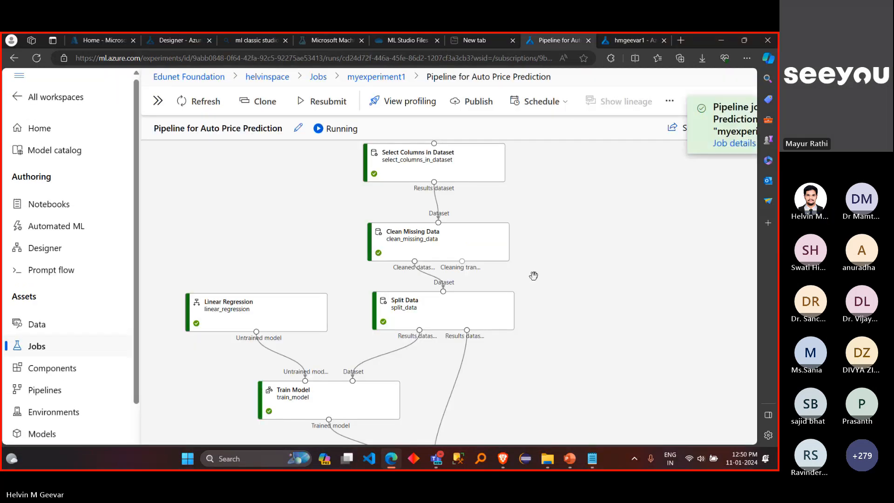
{"action": "scroll", "coordinate": [533, 276], "scroll_direction": "down", "scroll_amount": 3}
{"action": "scroll", "coordinate": [534, 276], "scroll_direction": "down", "scroll_amount": 1}
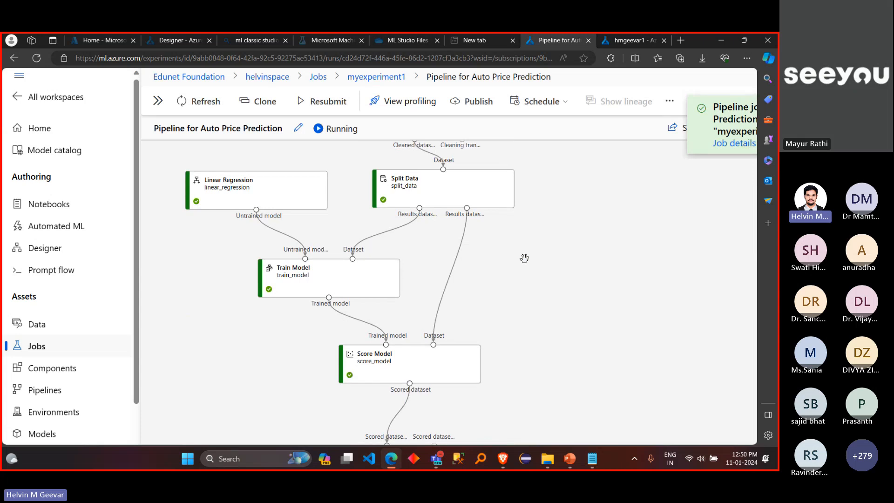
{"action": "scroll", "coordinate": [523, 256], "scroll_direction": "down", "scroll_amount": 4}
{"action": "scroll", "coordinate": [524, 258], "scroll_direction": "up", "scroll_amount": 2}
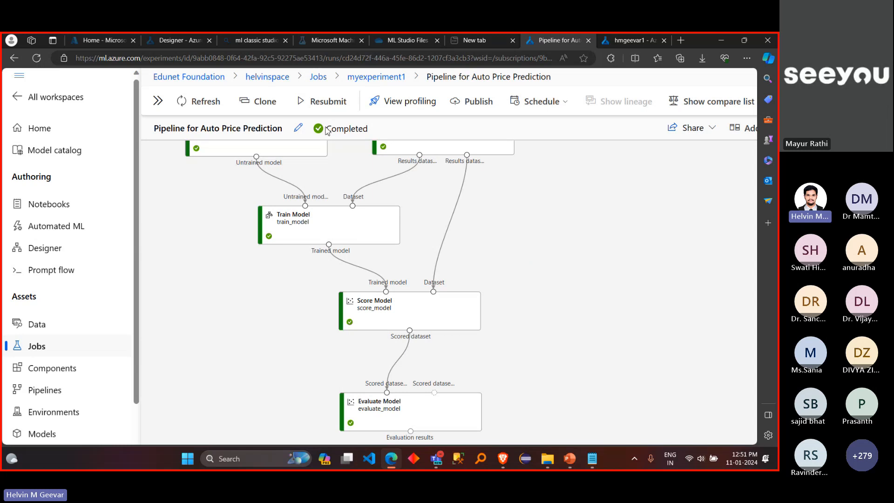
{"action": "double_click", "coordinate": [376, 133]}
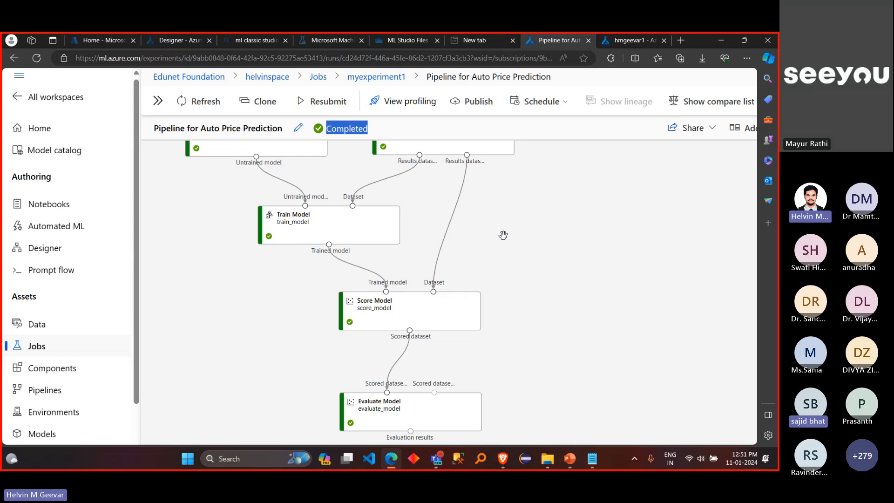
{"action": "scroll", "coordinate": [503, 235], "scroll_direction": "up", "scroll_amount": 2}
{"action": "scroll", "coordinate": [503, 235], "scroll_direction": "up", "scroll_amount": 2}
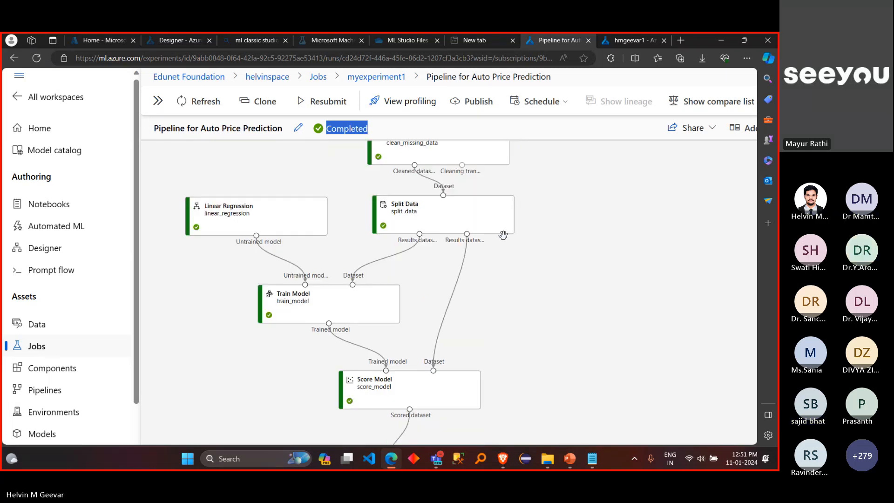
{"action": "scroll", "coordinate": [503, 235], "scroll_direction": "up", "scroll_amount": 2}
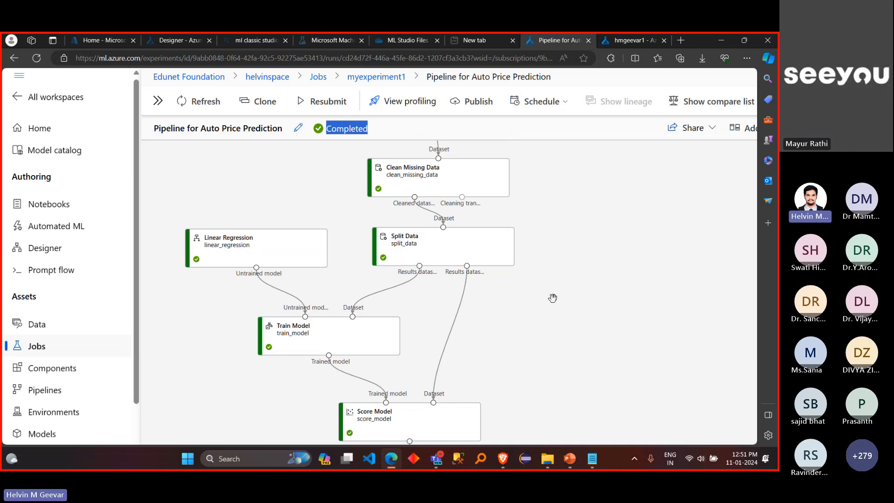
{"action": "scroll", "coordinate": [553, 298], "scroll_direction": "down", "scroll_amount": 8}
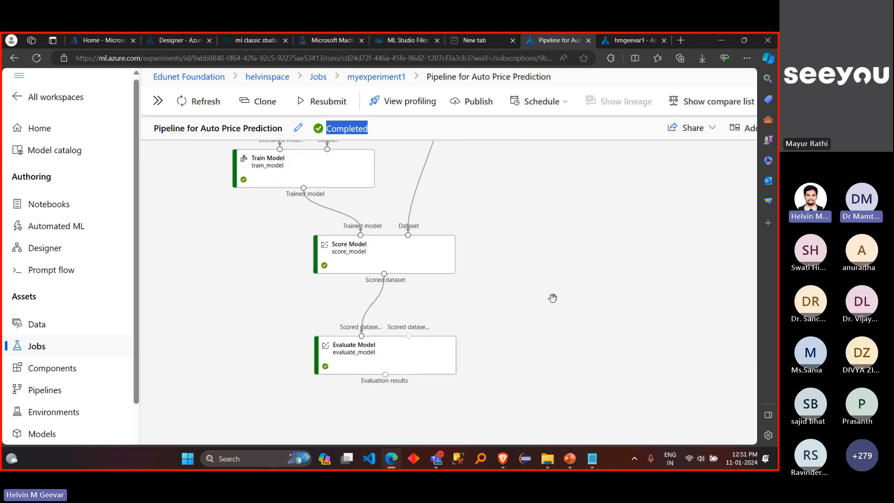
{"action": "scroll", "coordinate": [518, 286], "scroll_direction": "up", "scroll_amount": 2}
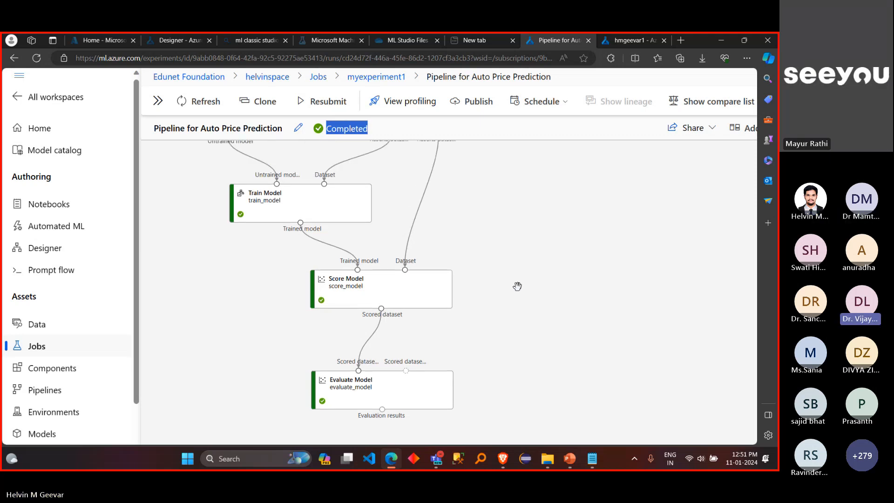
Step: Open the data preview of the Score Model component's scored dataset
{"action": "left_click", "coordinate": [420, 288]}
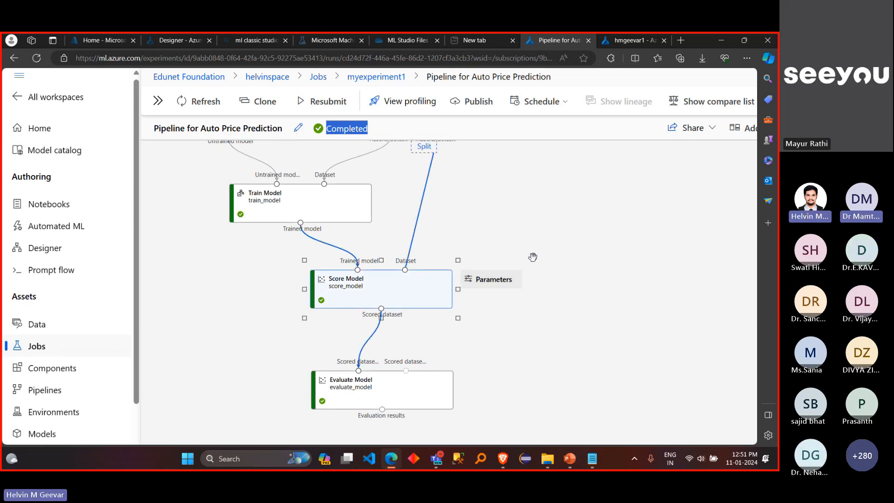
{"action": "scroll", "coordinate": [533, 256], "scroll_direction": "right", "scroll_amount": 2}
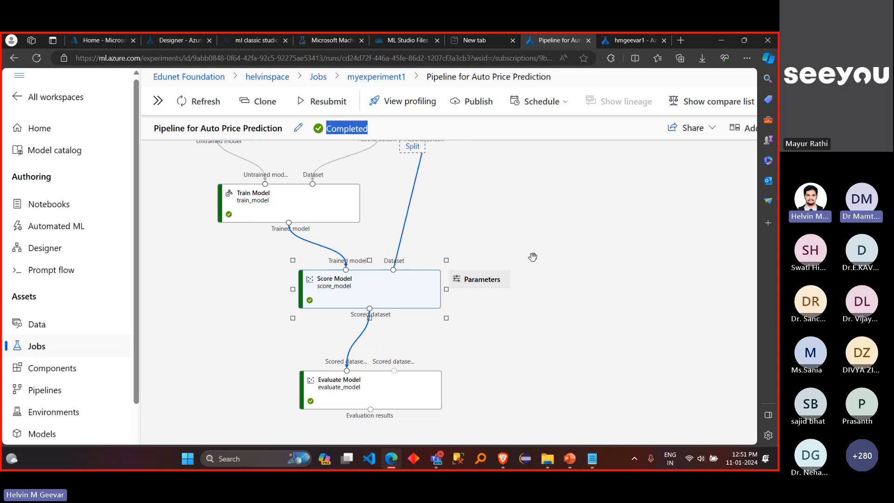
{"action": "right_click", "coordinate": [381, 283]}
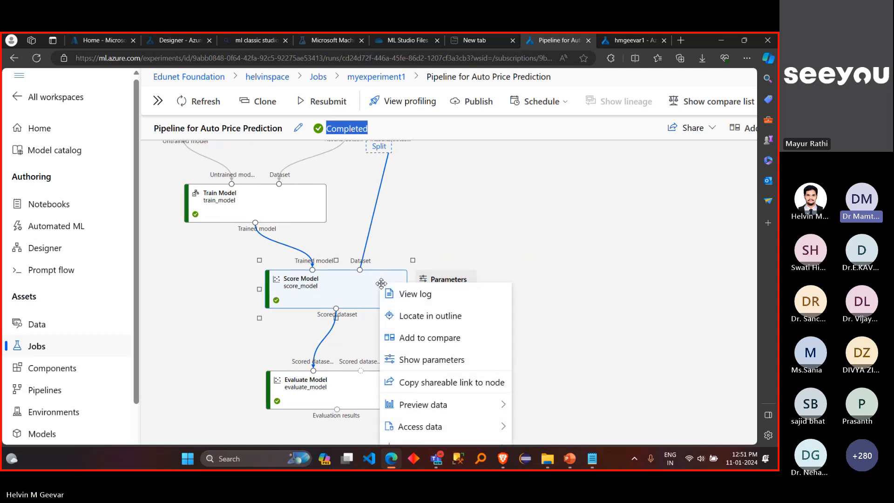
{"action": "scroll", "coordinate": [507, 274], "scroll_direction": "down", "scroll_amount": 3}
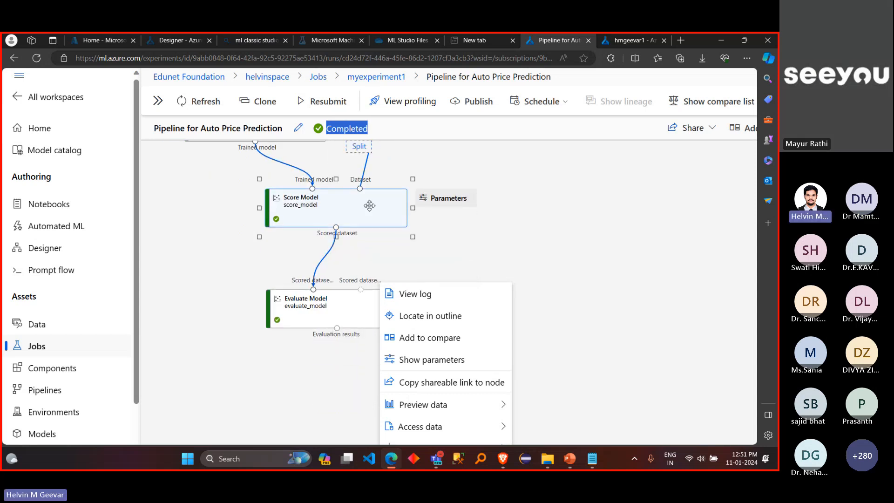
{"action": "right_click", "coordinate": [369, 205]}
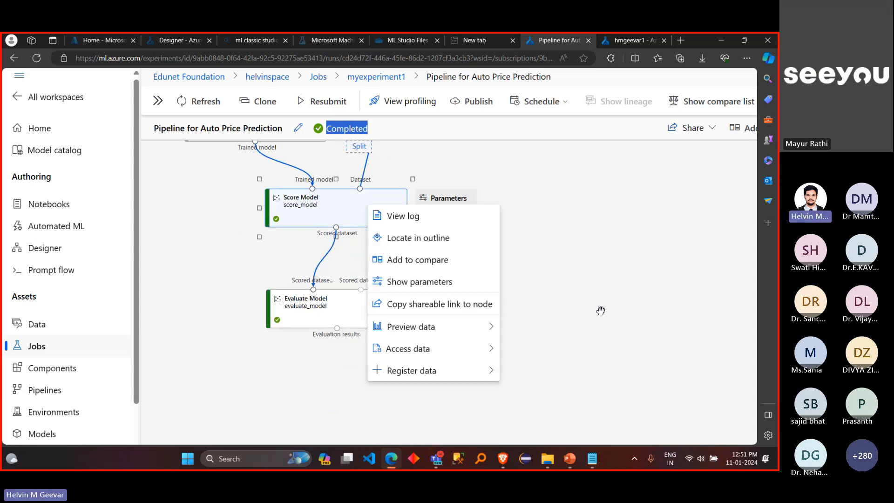
{"action": "mouse_move", "coordinate": [488, 332]}
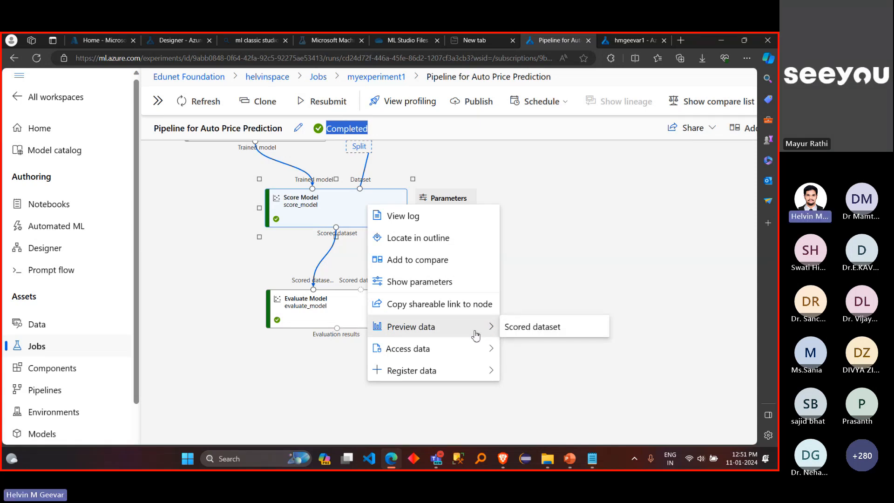
{"action": "left_click", "coordinate": [521, 332]}
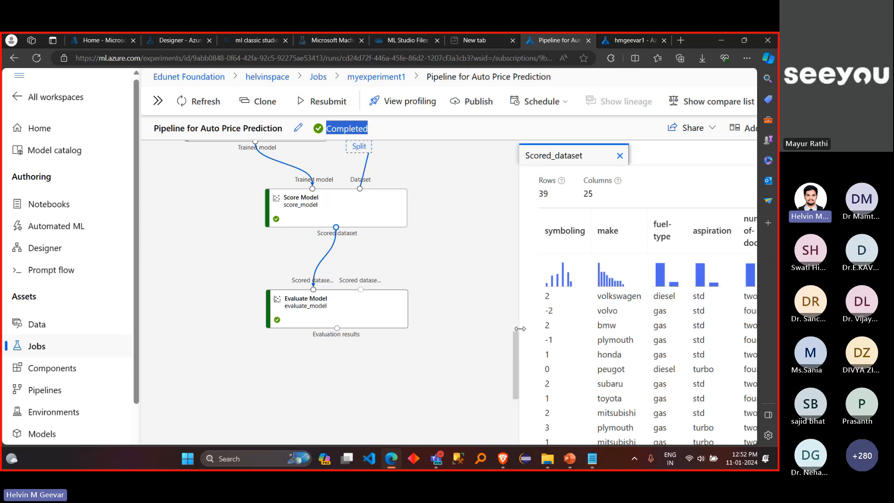
Step: Widen the scored dataset preview, shrink the page scale, and compare the values in the price and Scored Labels columns
{"action": "left_click_drag", "start_coordinate": [498, 280], "coordinate": [446, 305]}
{"action": "left_click_drag", "start_coordinate": [521, 257], "coordinate": [381, 257]}
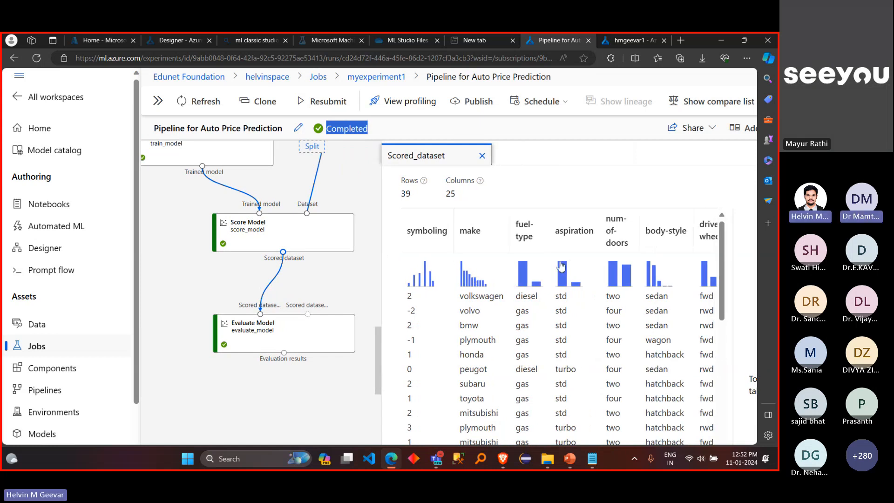
{"action": "scroll", "coordinate": [561, 265], "scroll_direction": "right", "scroll_amount": 3}
{"action": "scroll", "coordinate": [561, 266], "scroll_direction": "right", "scroll_amount": 4}
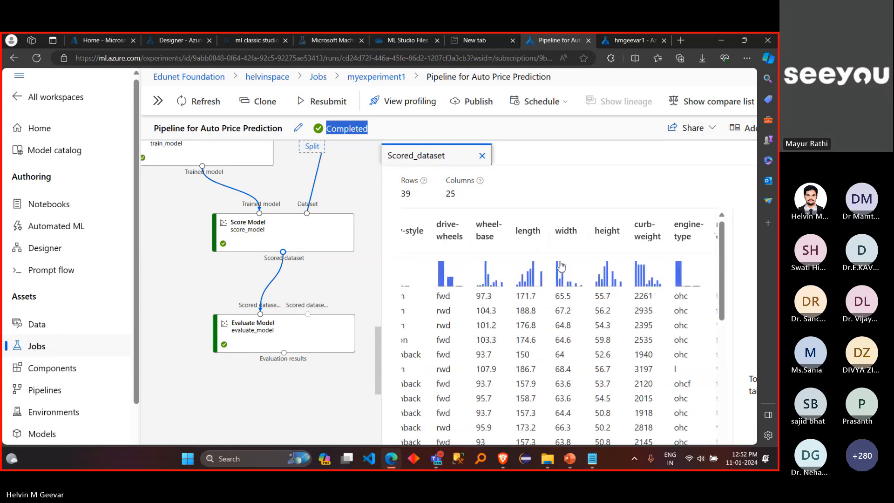
{"action": "left_click", "coordinate": [559, 132]}
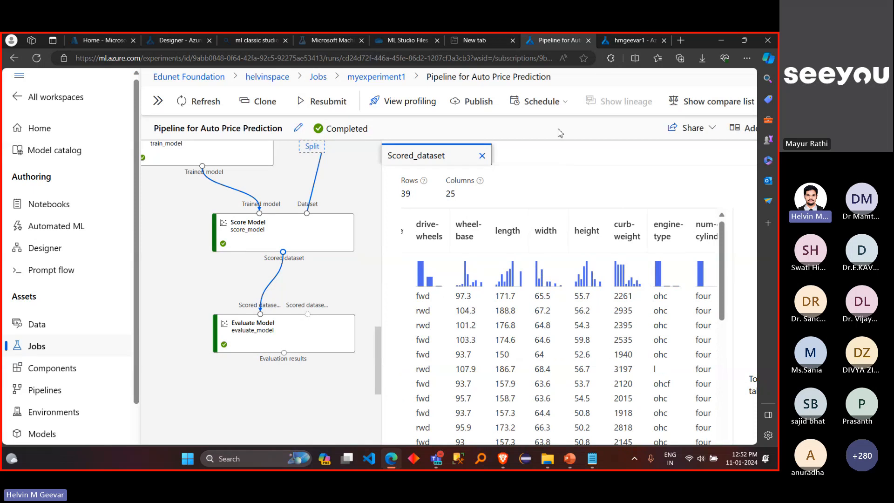
{"action": "key", "text": "ctrl+minus"}
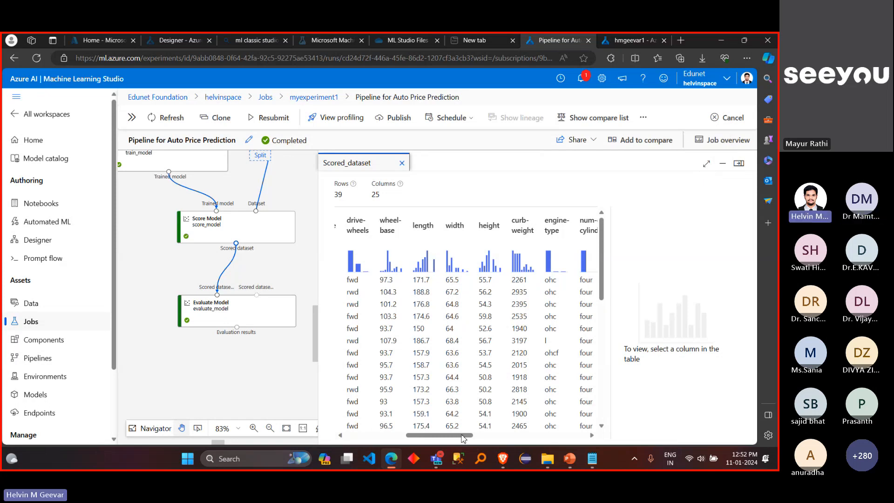
{"action": "left_click_drag", "start_coordinate": [464, 438], "coordinate": [578, 435]}
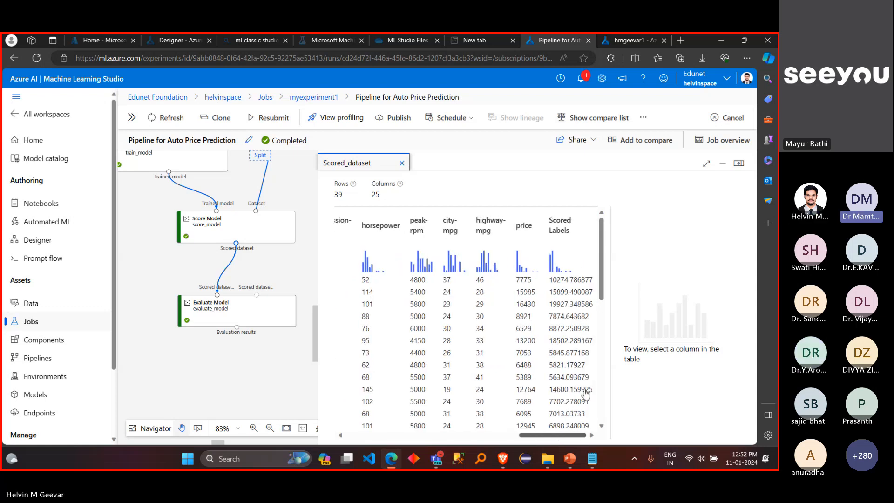
{"action": "scroll", "coordinate": [585, 376], "scroll_direction": "down", "scroll_amount": 1}
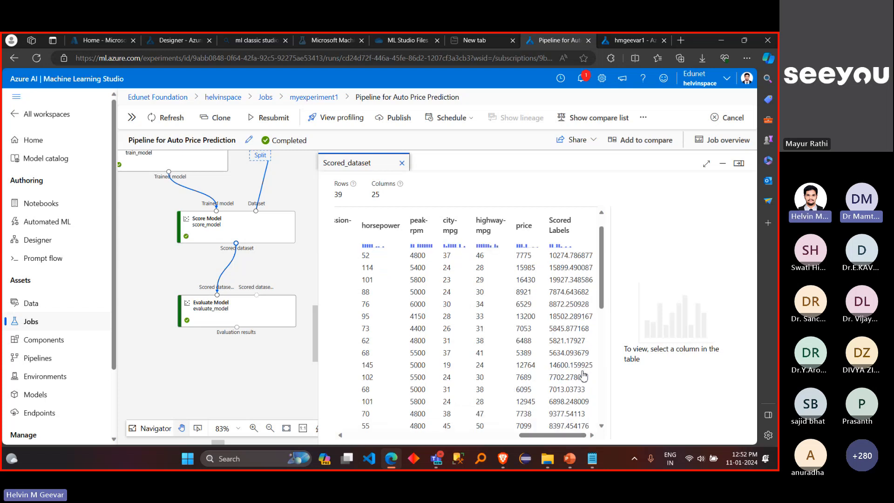
{"action": "scroll", "coordinate": [584, 376], "scroll_direction": "up", "scroll_amount": 1}
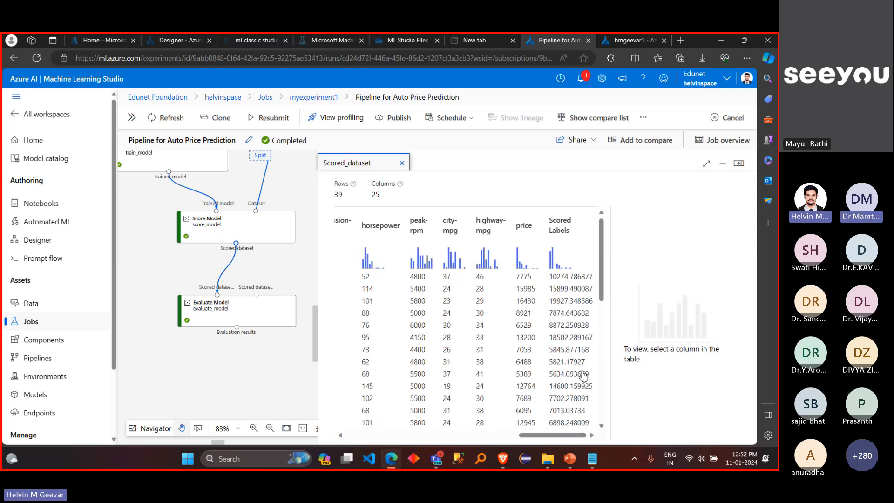
Step: Expand the scored dataset preview to full size and compare the mean statistics of the Scored Labels and price columns
{"action": "left_click", "coordinate": [564, 280]}
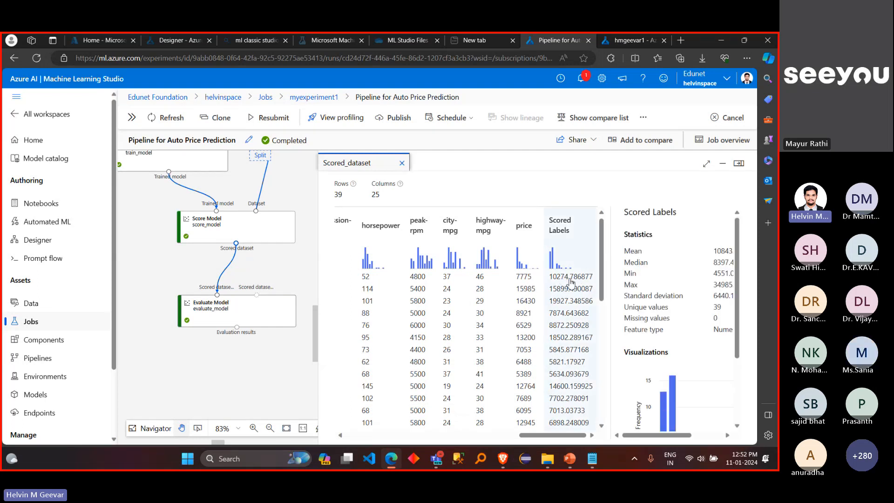
{"action": "left_click", "coordinate": [705, 166]}
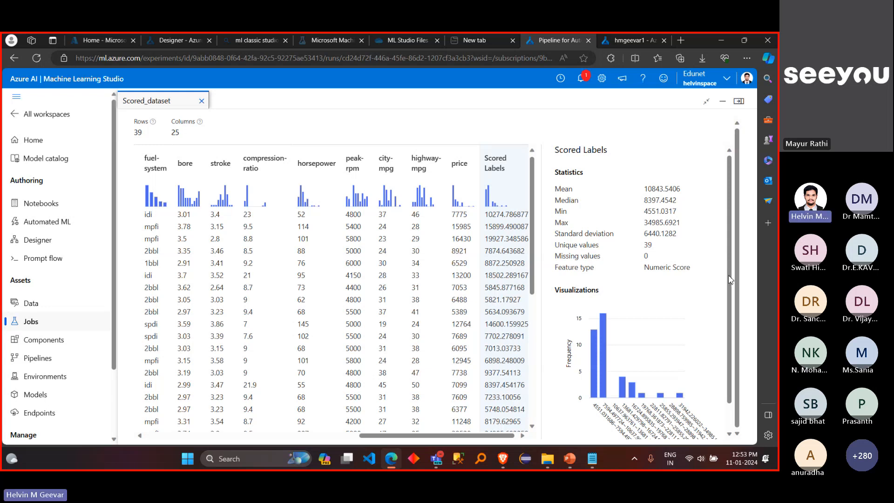
{"action": "left_click", "coordinate": [465, 186]}
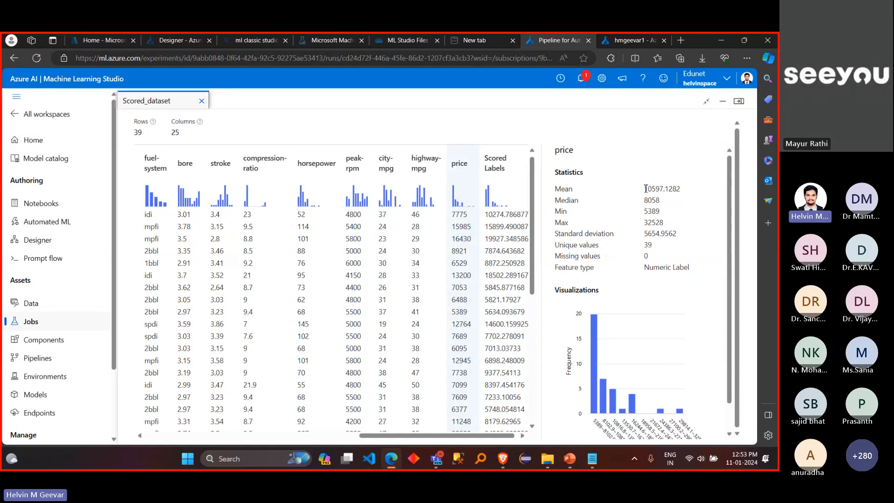
{"action": "left_click_drag", "start_coordinate": [646, 189], "coordinate": [682, 193]}
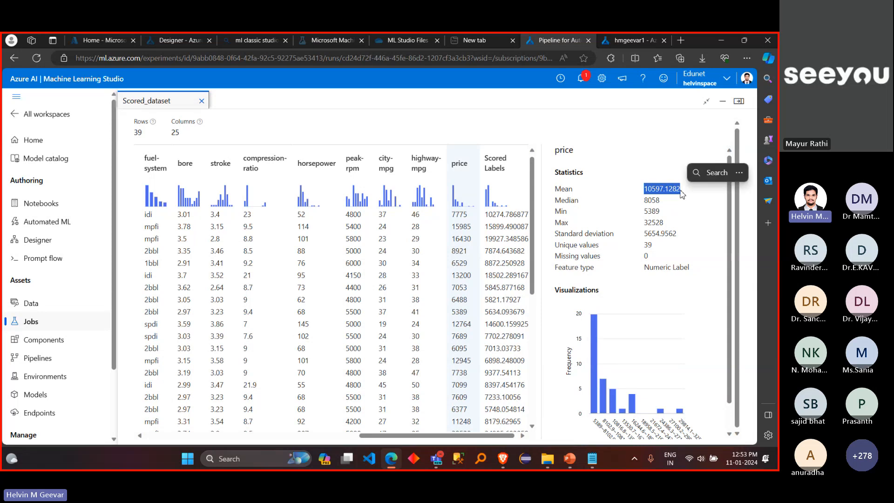
{"action": "left_click", "coordinate": [501, 166]}
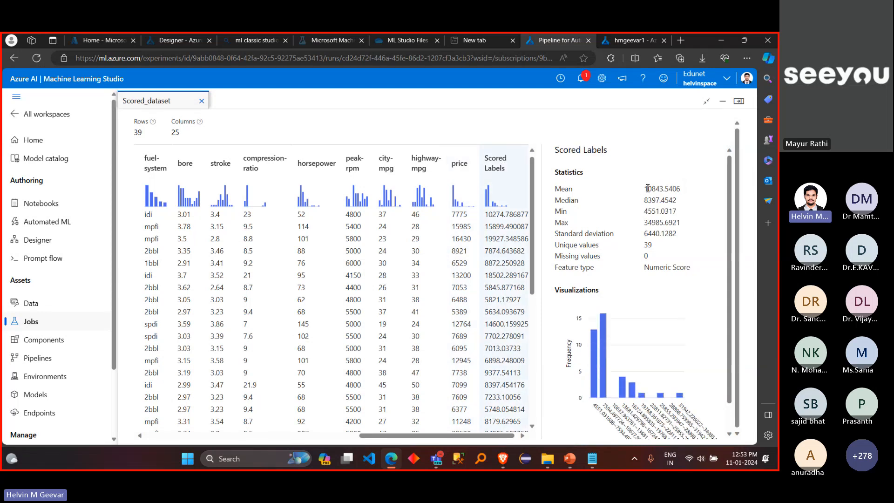
{"action": "left_click_drag", "start_coordinate": [648, 188], "coordinate": [683, 192]}
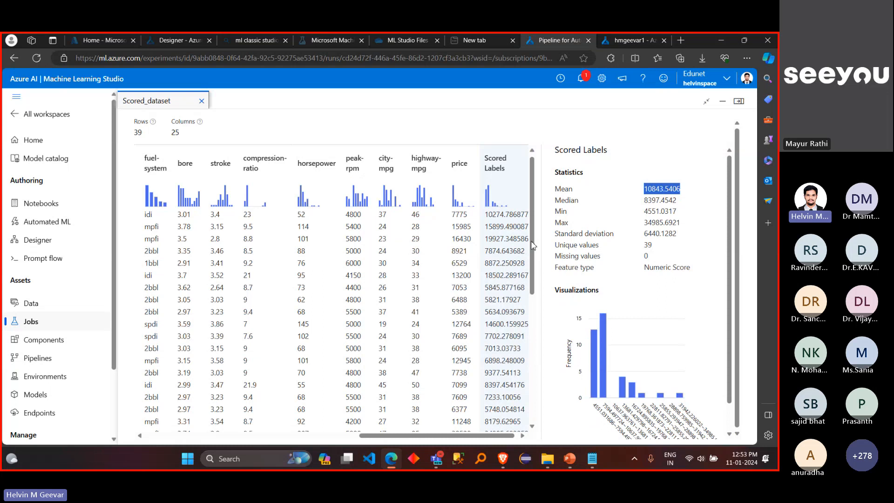
{"action": "left_click_drag", "start_coordinate": [534, 245], "coordinate": [538, 223]}
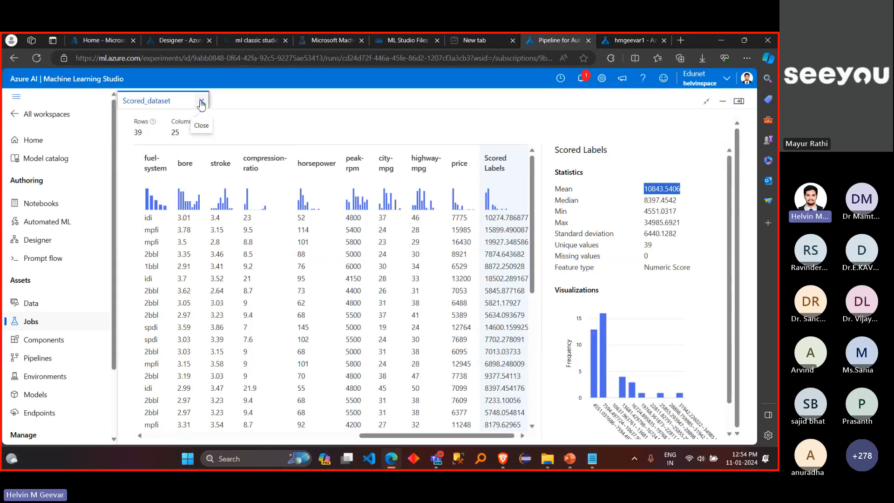
Step: Close the scored dataset preview and look up which output of the Evaluate Model component can be previewed
{"action": "left_click", "coordinate": [739, 101]}
{"action": "left_click", "coordinate": [362, 306]}
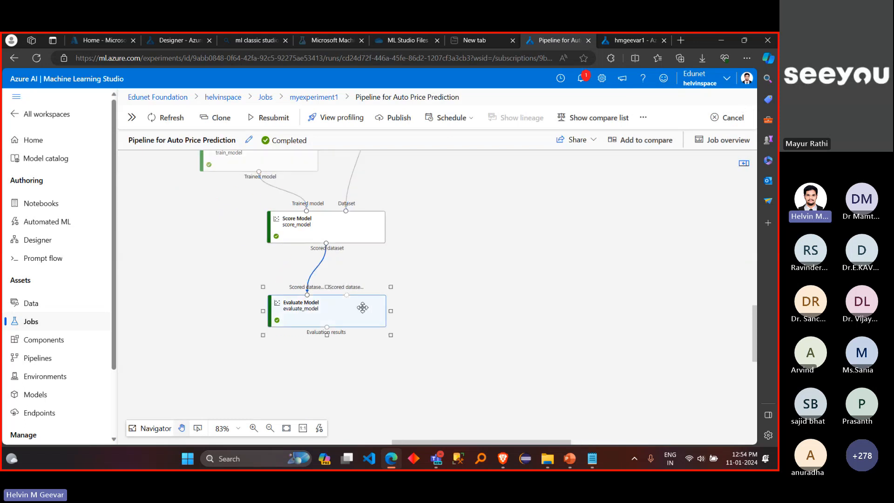
{"action": "right_click", "coordinate": [363, 308]}
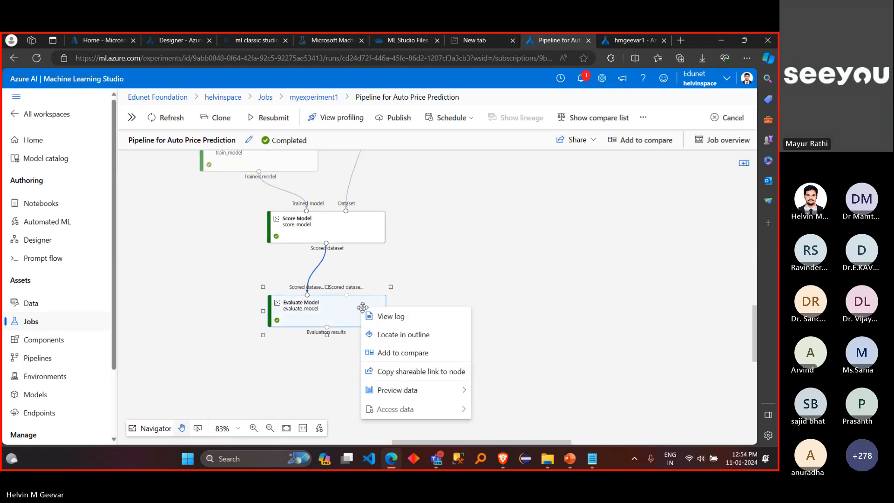
{"action": "mouse_move", "coordinate": [419, 393]}
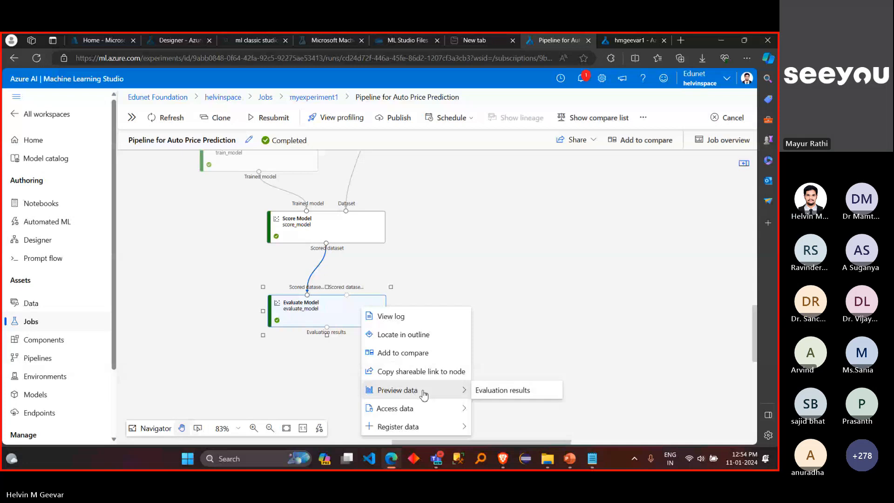
{"action": "left_click", "coordinate": [491, 251]}
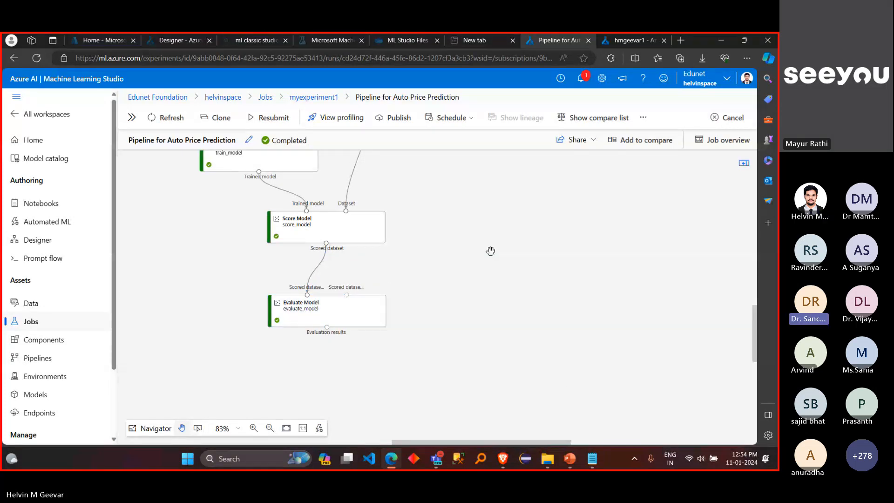
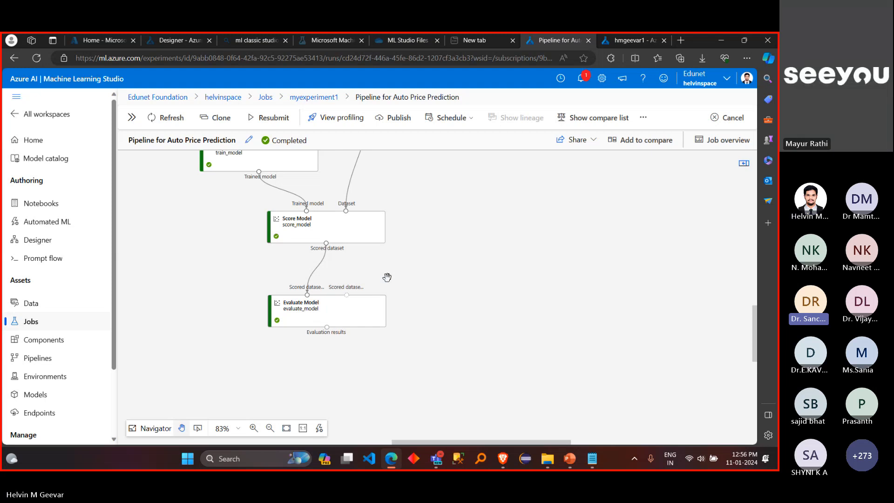
Step: Open the data preview of the Evaluate Model component's evaluation results, and check the workspace notifications
{"action": "scroll", "coordinate": [387, 277], "scroll_direction": "up", "scroll_amount": 1}
{"action": "scroll", "coordinate": [387, 277], "scroll_direction": "up", "scroll_amount": 1}
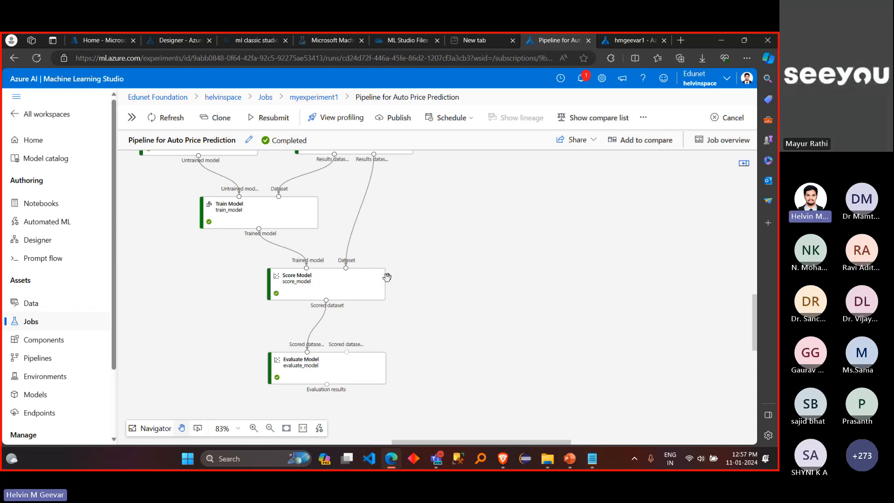
{"action": "right_click", "coordinate": [339, 368]}
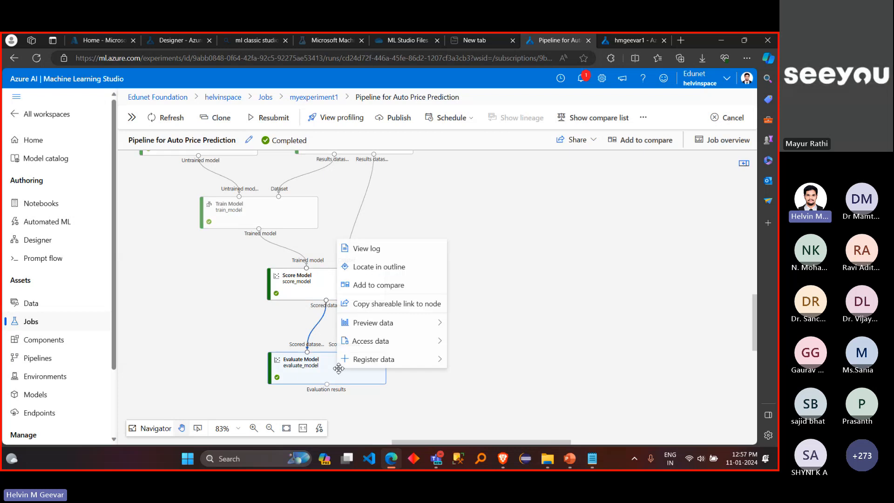
{"action": "mouse_move", "coordinate": [410, 322]}
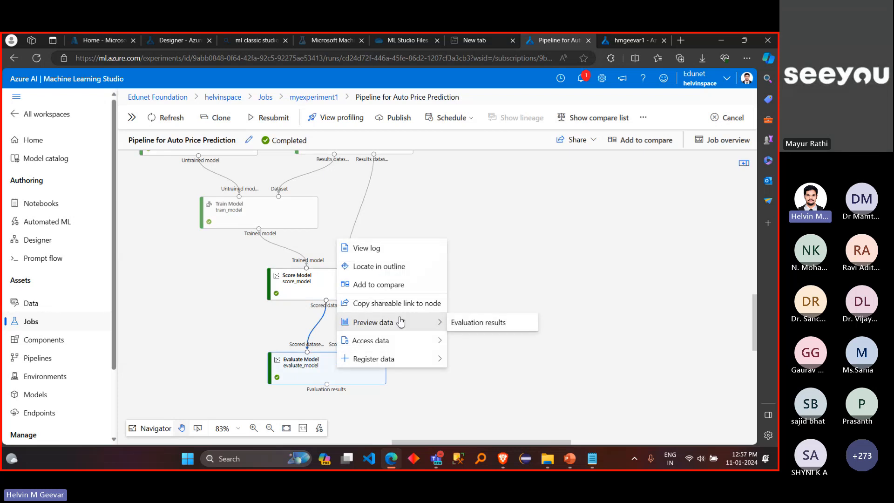
{"action": "left_click", "coordinate": [471, 323]}
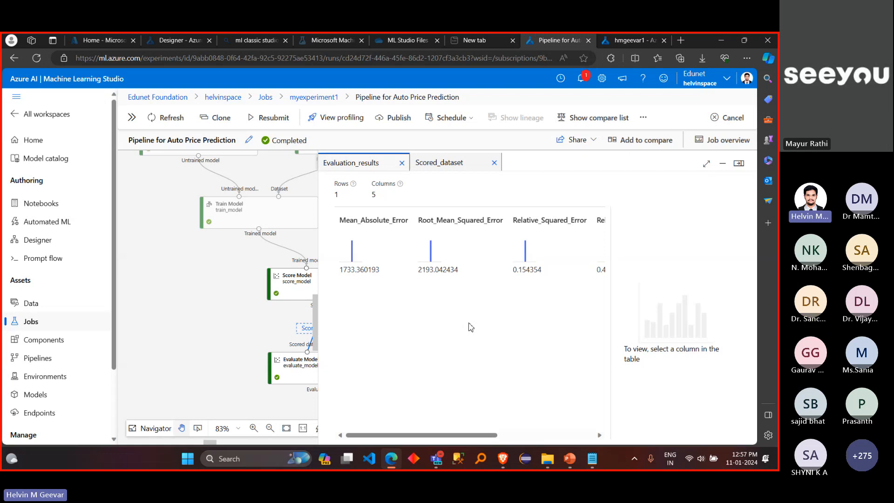
{"action": "left_click", "coordinate": [577, 84]}
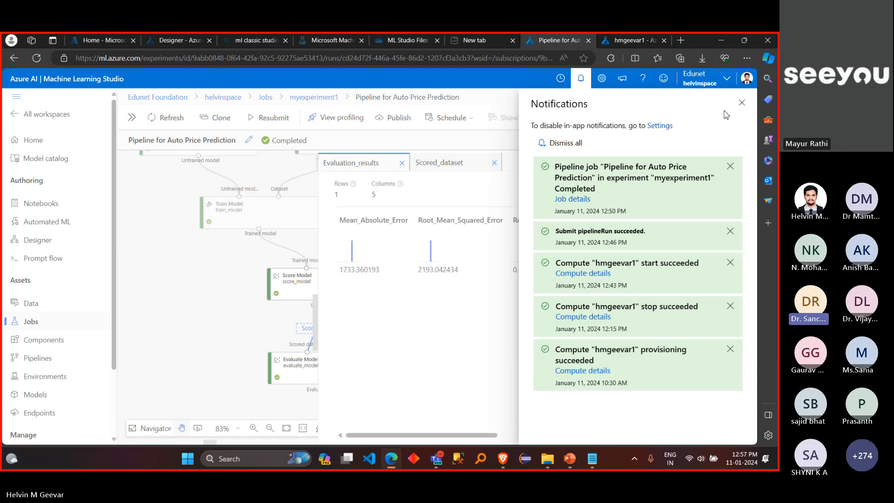
{"action": "left_click", "coordinate": [742, 102]}
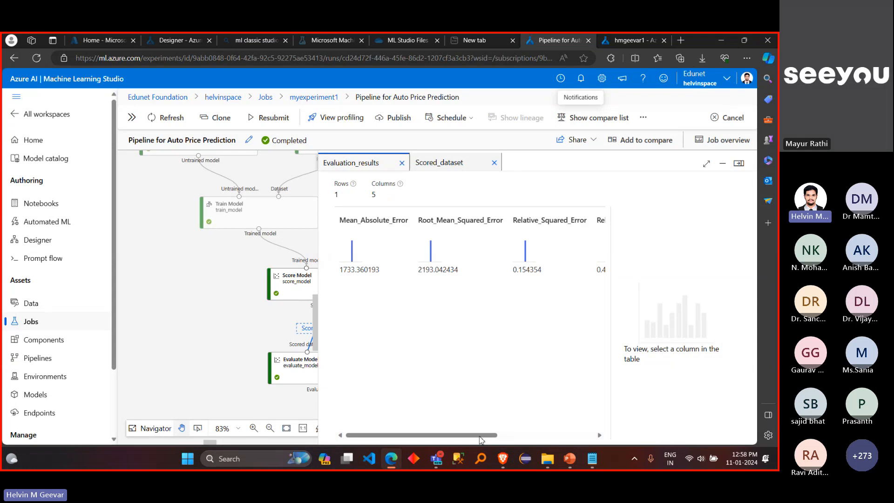
Step: Expand the evaluation results preview to full size and review the statistics of Mean_Absolute_Error, Root_Mean_Squared_Error and Coefficient_of_Determination
{"action": "left_click_drag", "start_coordinate": [481, 440], "coordinate": [609, 438]}
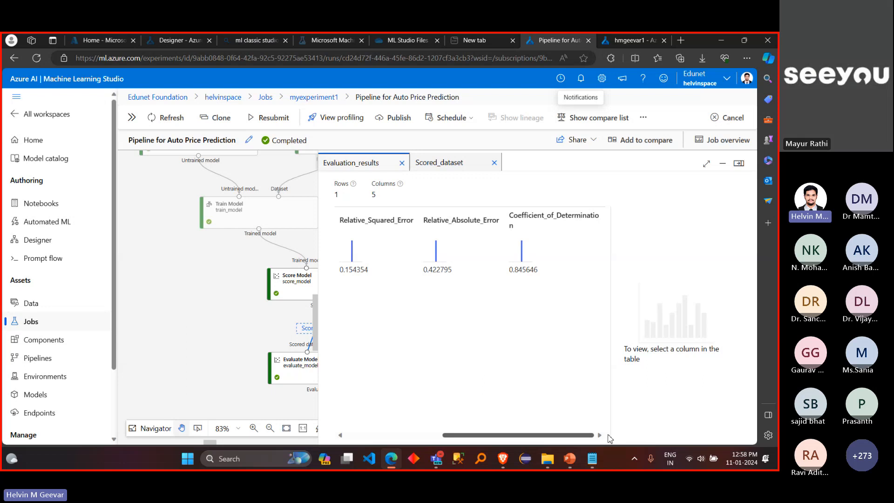
{"action": "left_click_drag", "start_coordinate": [563, 435], "coordinate": [392, 425]}
{"action": "left_click", "coordinate": [352, 254]}
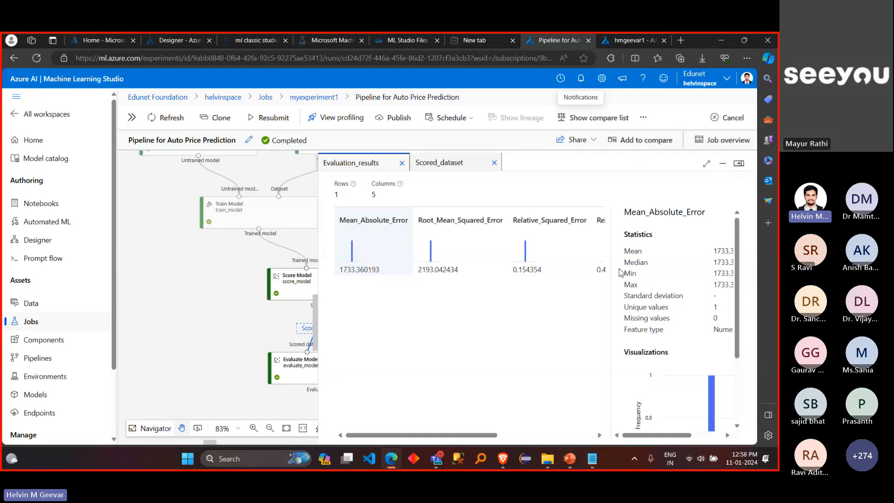
{"action": "left_click", "coordinate": [708, 164]}
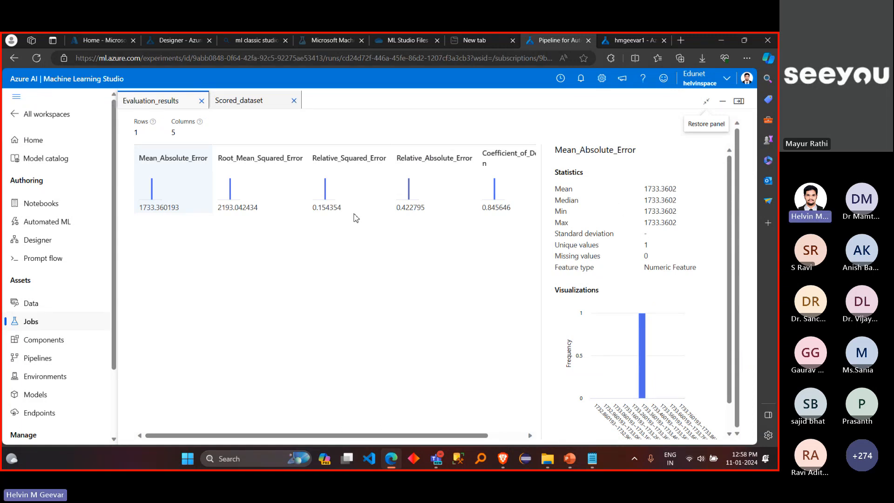
{"action": "left_click", "coordinate": [254, 178]}
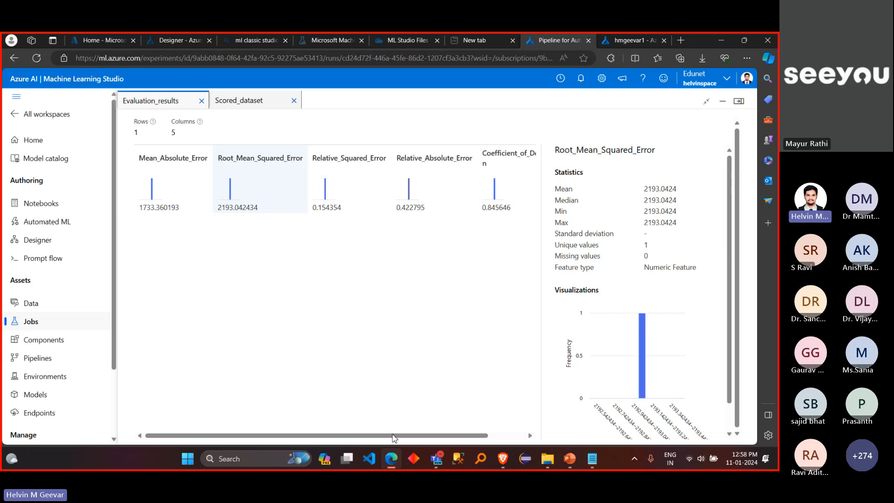
{"action": "left_click_drag", "start_coordinate": [394, 438], "coordinate": [425, 438]}
{"action": "left_click", "coordinate": [457, 189]}
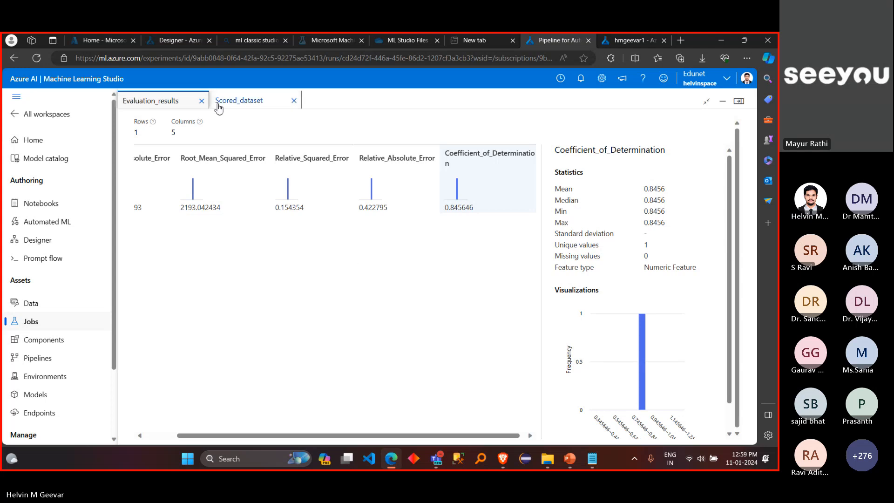
Step: Close the evaluation results and scored dataset previews to return to the pipeline graph
{"action": "left_click", "coordinate": [202, 101]}
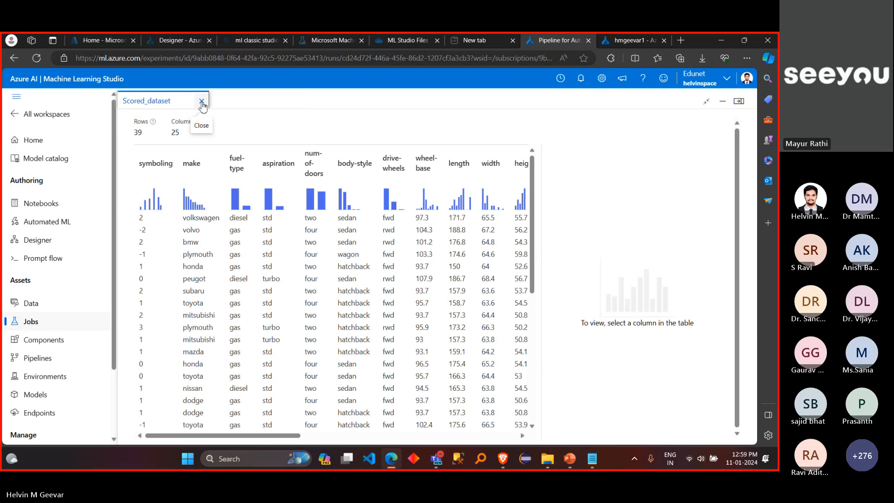
{"action": "left_click", "coordinate": [202, 102]}
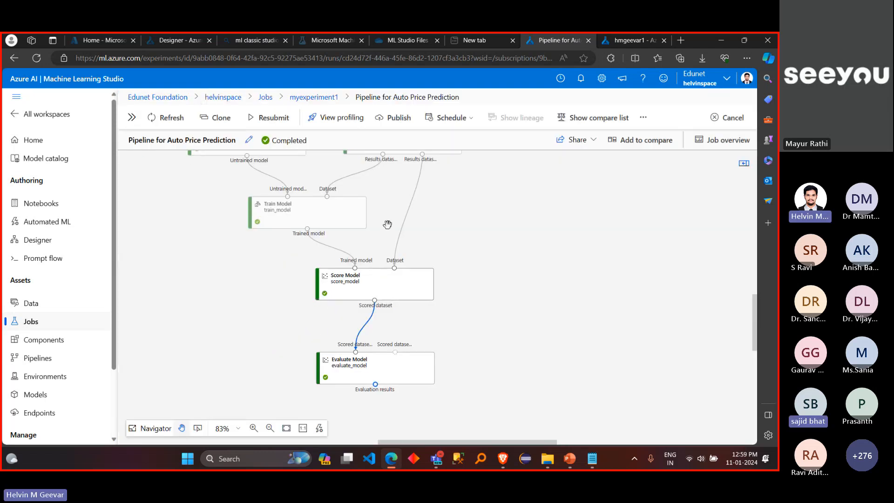
{"action": "scroll", "coordinate": [387, 224], "scroll_direction": "up", "scroll_amount": 2}
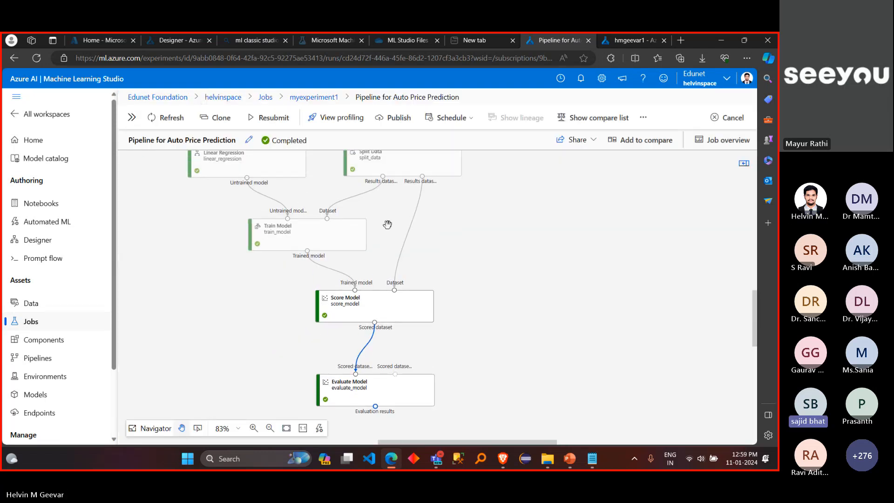
{"action": "scroll", "coordinate": [388, 225], "scroll_direction": "left", "scroll_amount": 2}
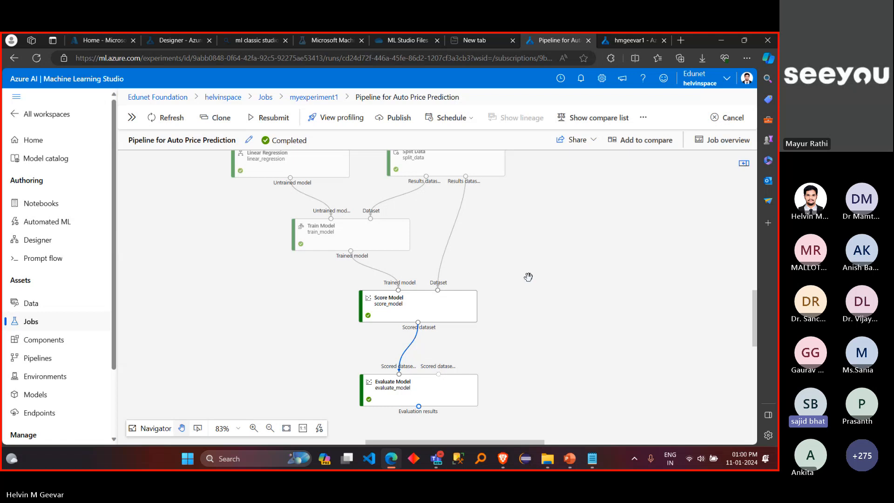
Step: Review the Score Model component's parameters, and close its details
{"action": "mouse_move", "coordinate": [472, 302]}
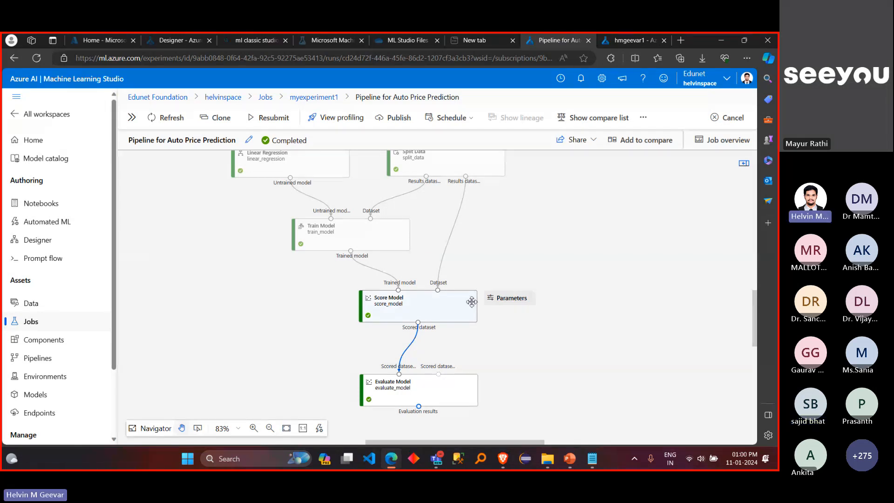
{"action": "left_click", "coordinate": [472, 302]}
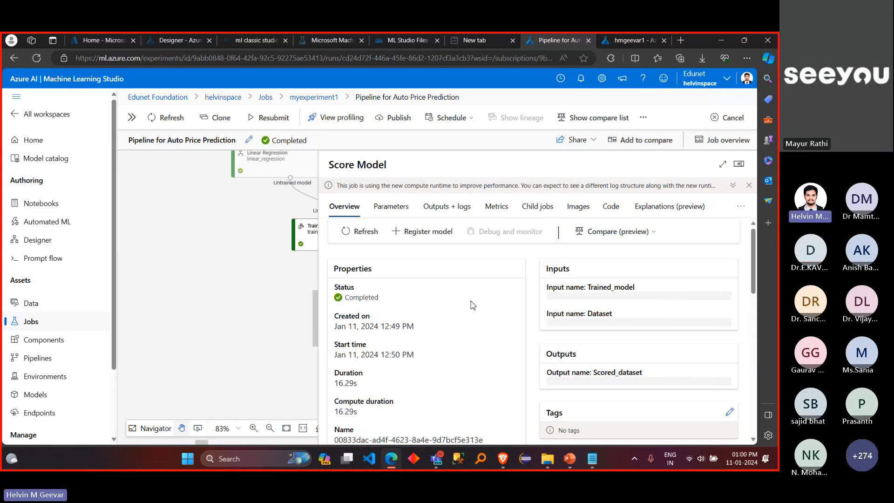
{"action": "left_click", "coordinate": [387, 211]}
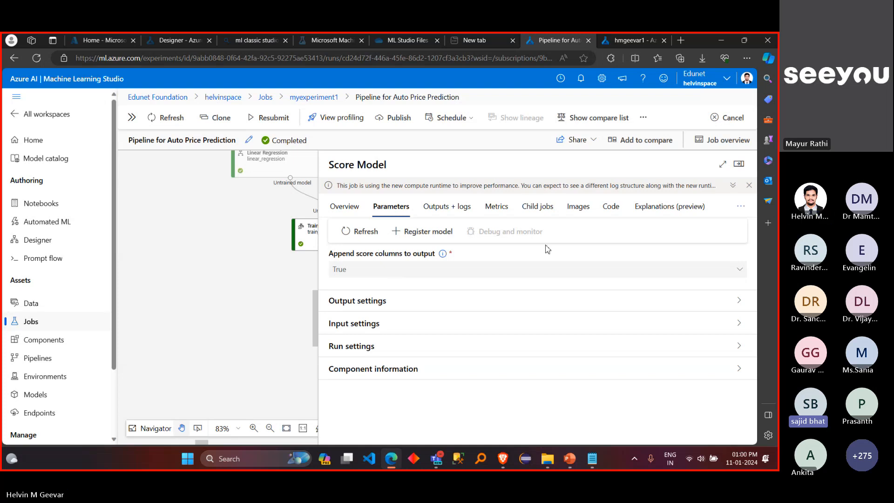
{"action": "left_click", "coordinate": [739, 164]}
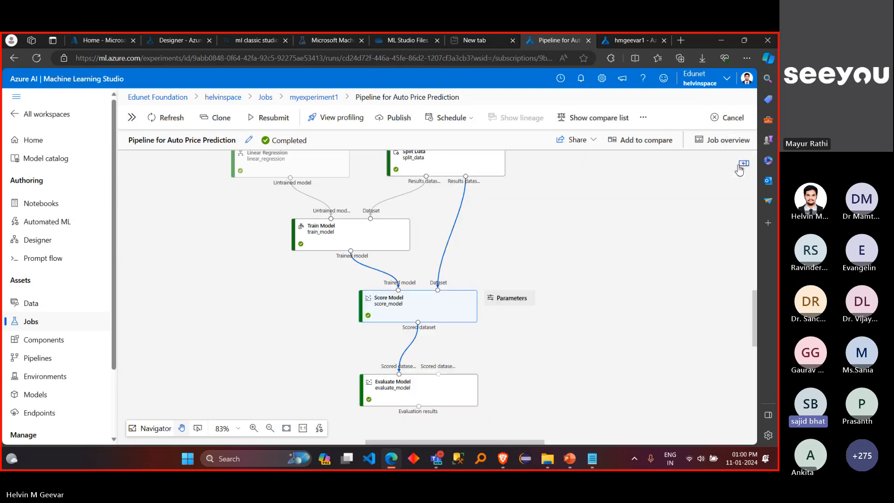
Step: Examine up close how the Train Model, Score Model and Evaluate Model components are connected
{"action": "scroll", "coordinate": [576, 275], "scroll_direction": "up", "scroll_amount": 2}
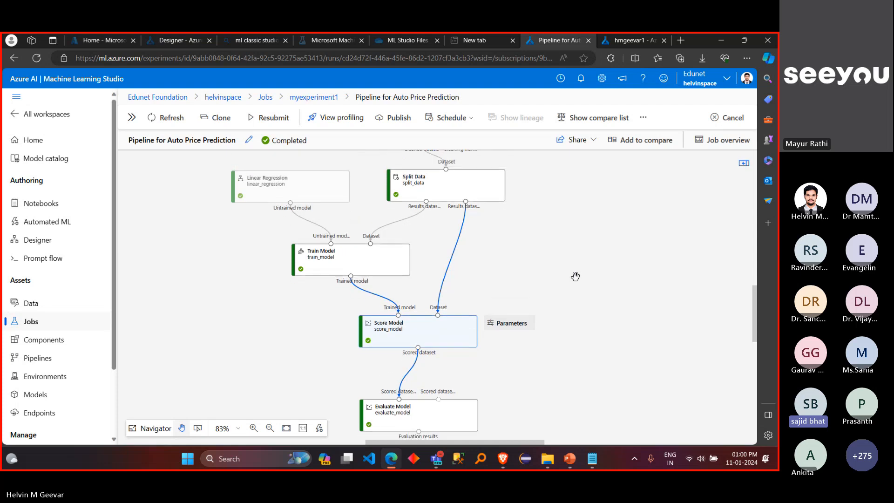
{"action": "scroll", "coordinate": [576, 277], "scroll_direction": "down", "scroll_amount": 4}
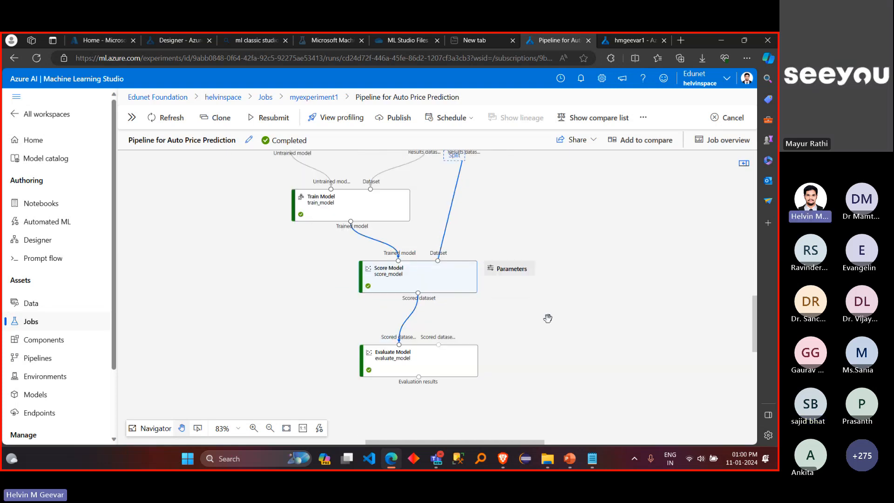
{"action": "scroll", "coordinate": [553, 314], "scroll_direction": "right", "scroll_amount": 1}
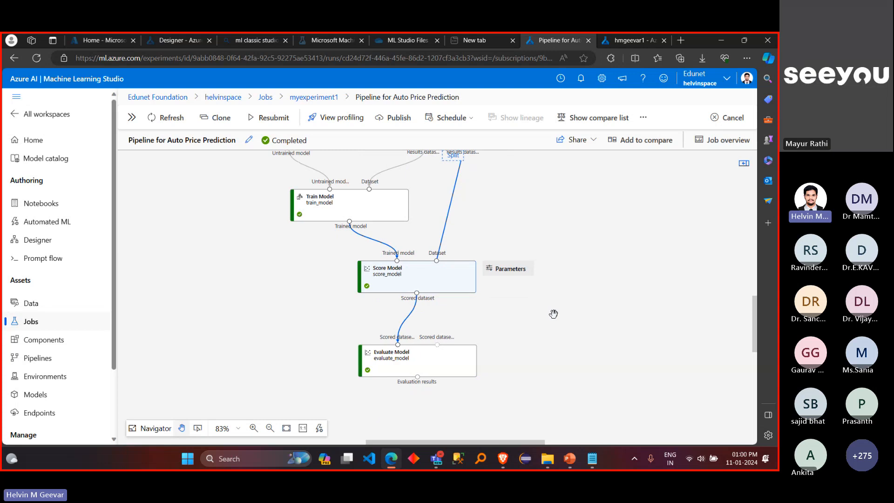
{"action": "scroll", "coordinate": [553, 314], "scroll_direction": "right", "scroll_amount": 1}
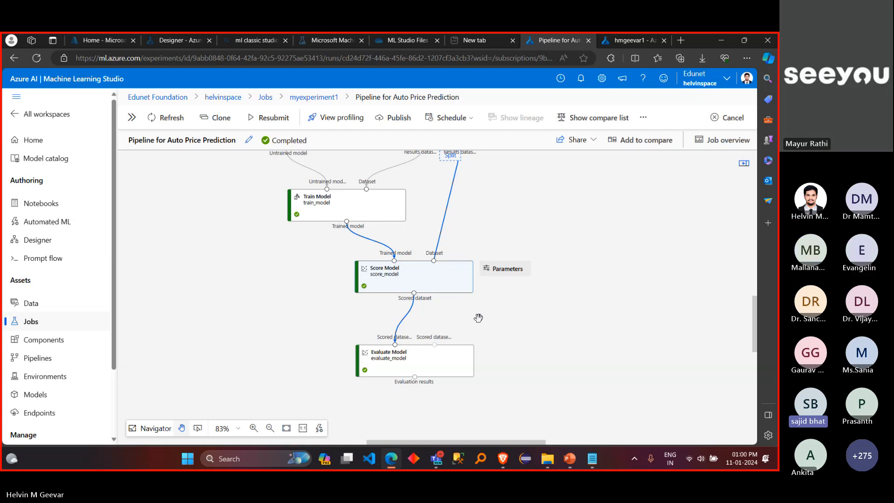
{"action": "left_click", "coordinate": [253, 428]}
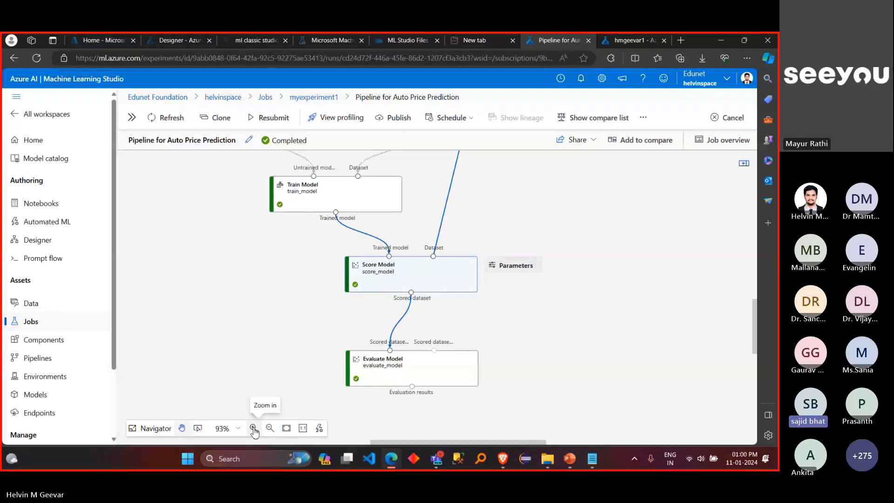
{"action": "left_click", "coordinate": [253, 428]}
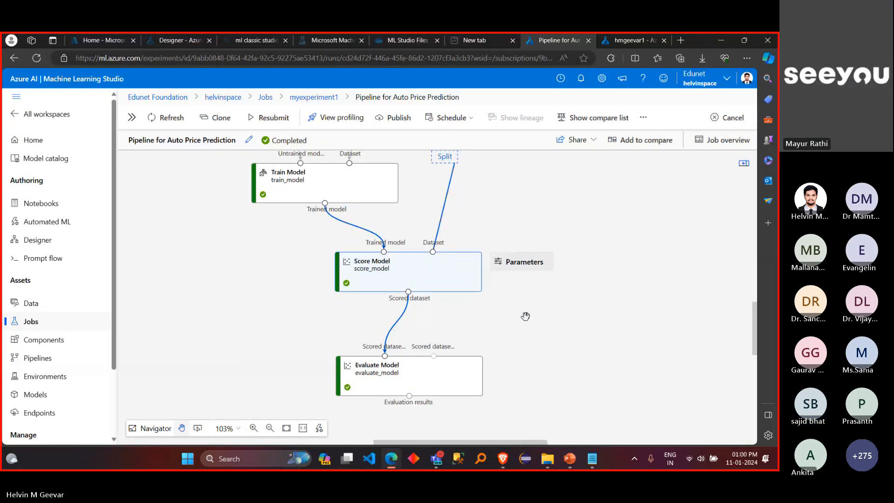
{"action": "scroll", "coordinate": [628, 289], "scroll_direction": "up", "scroll_amount": 1}
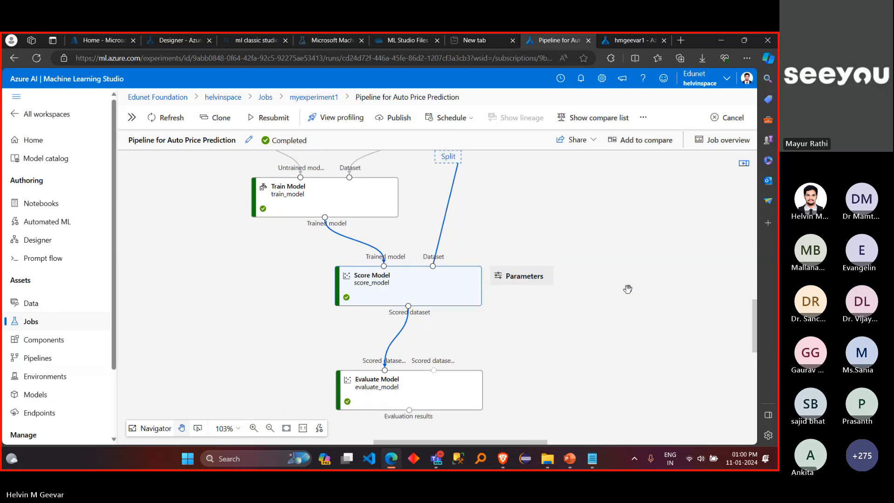
{"action": "scroll", "coordinate": [628, 289], "scroll_direction": "up", "scroll_amount": 1}
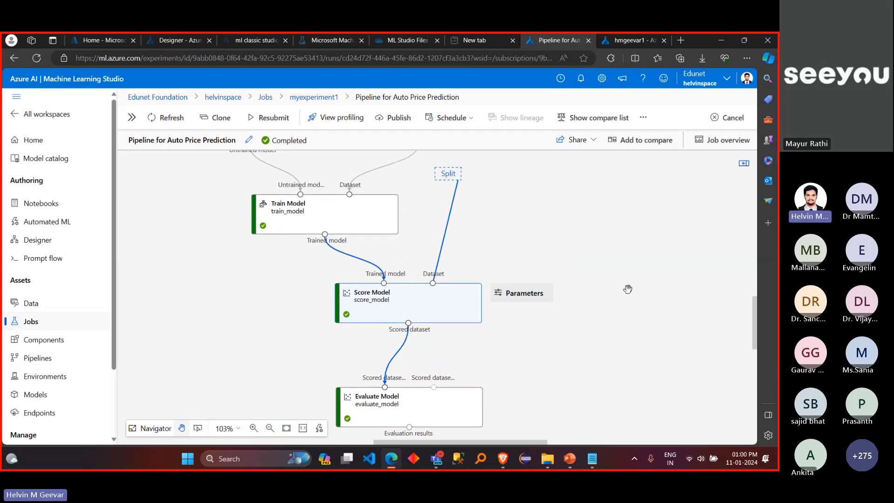
Step: Clear the Score Model selection and capture a screen snip of the pipeline graph from Clean Missing Data down to Evaluate Model
{"action": "left_click", "coordinate": [270, 428]}
{"action": "left_click", "coordinate": [270, 429]}
{"action": "left_click", "coordinate": [270, 429]}
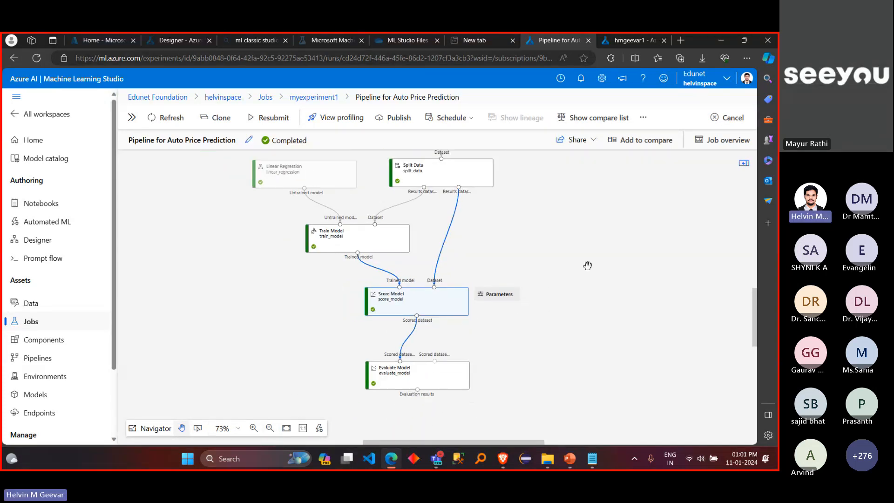
{"action": "scroll", "coordinate": [588, 266], "scroll_direction": "up", "scroll_amount": 4}
{"action": "scroll", "coordinate": [588, 265], "scroll_direction": "down", "scroll_amount": 3}
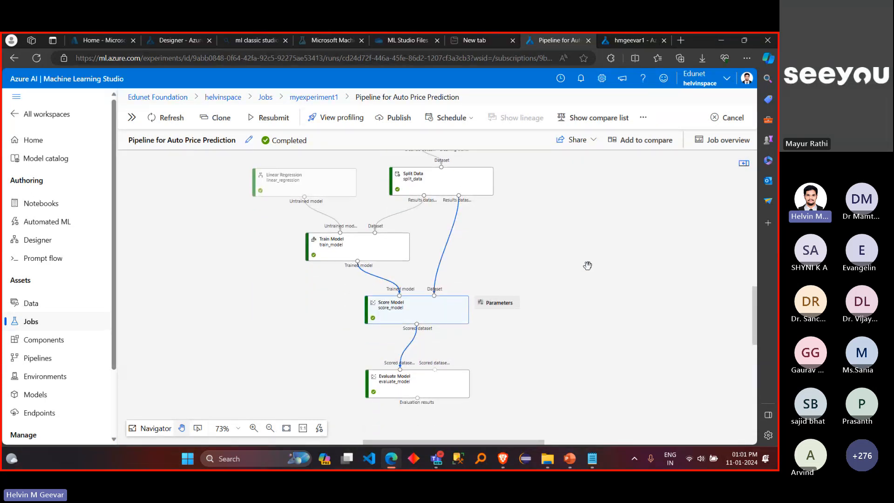
{"action": "left_click", "coordinate": [588, 266]}
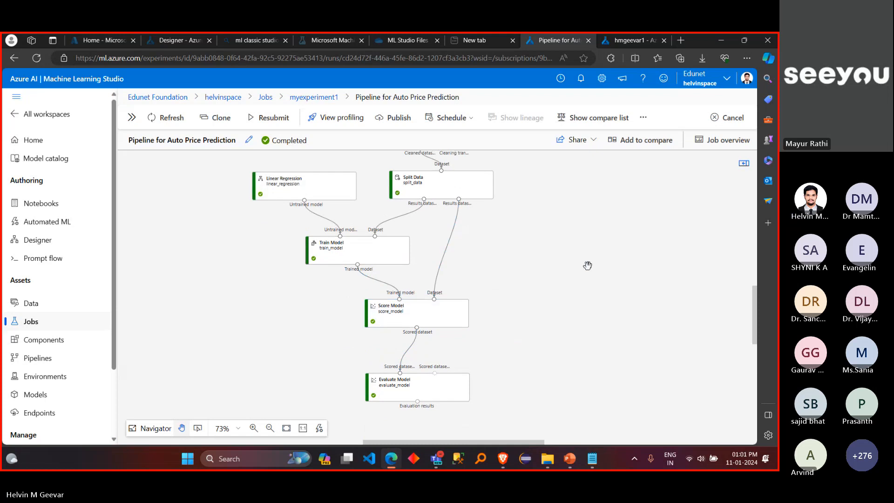
{"action": "scroll", "coordinate": [588, 265], "scroll_direction": "up", "scroll_amount": 1}
{"action": "scroll", "coordinate": [588, 266], "scroll_direction": "up", "scroll_amount": 1}
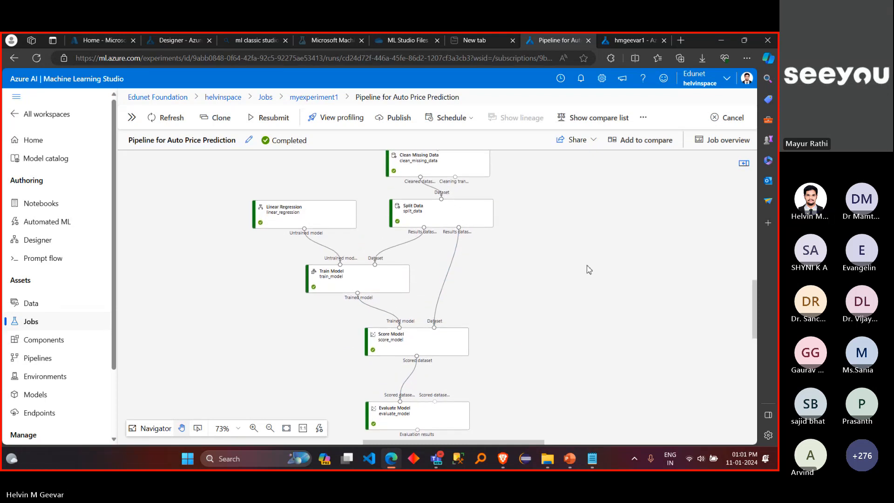
{"action": "key", "text": "super+shift+s"}
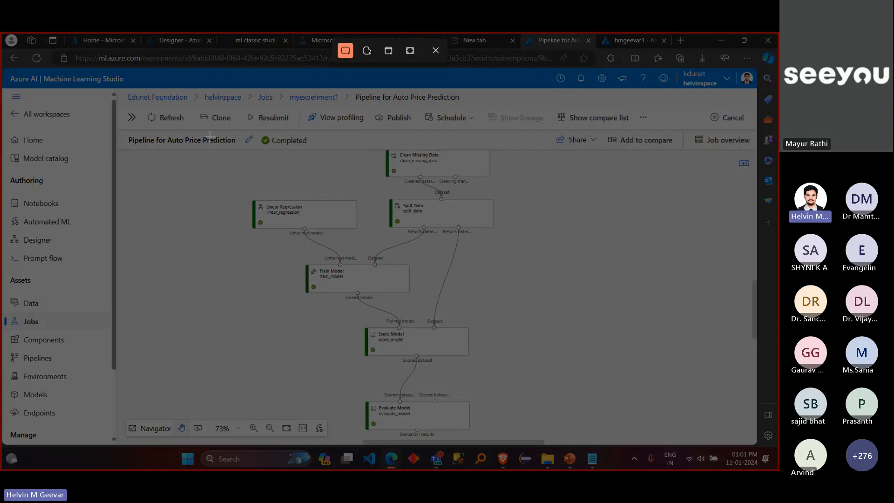
{"action": "left_click_drag", "start_coordinate": [128, 133], "coordinate": [680, 445]}
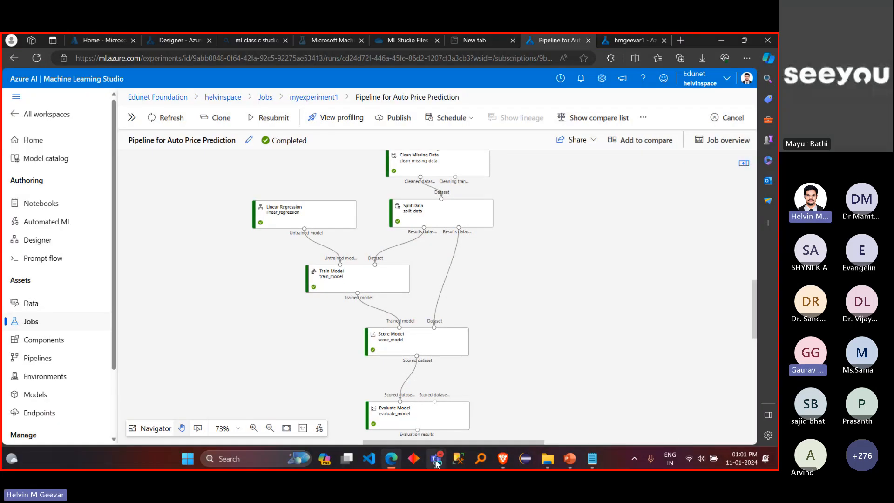
Step: Switch to the Teams meeting and post the captured pipeline graph image in the meeting chat
{"action": "mouse_move", "coordinate": [436, 459]}
{"action": "left_click", "coordinate": [400, 400]}
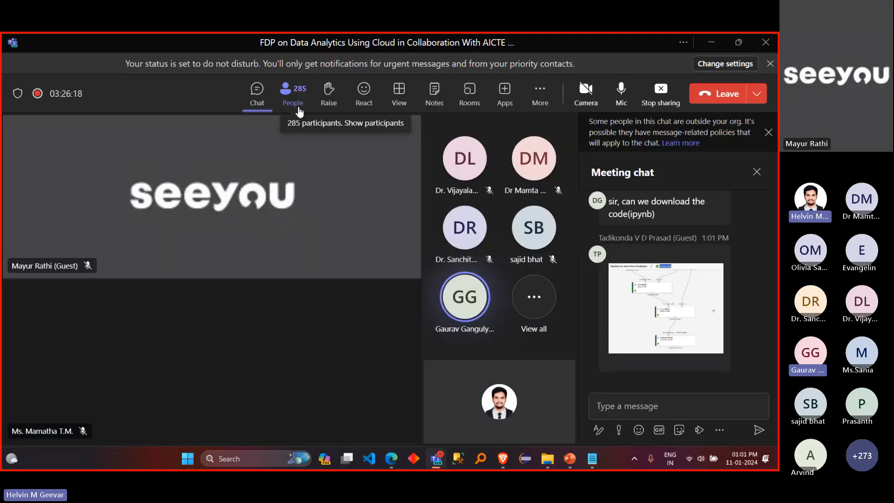
{"action": "left_click", "coordinate": [663, 409]}
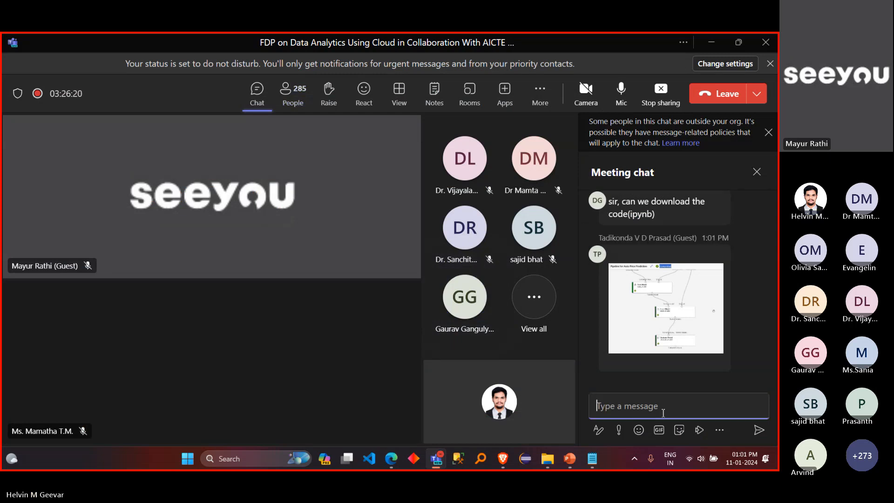
{"action": "key", "text": "ctrl+v"}
{"action": "key", "text": "Return"}
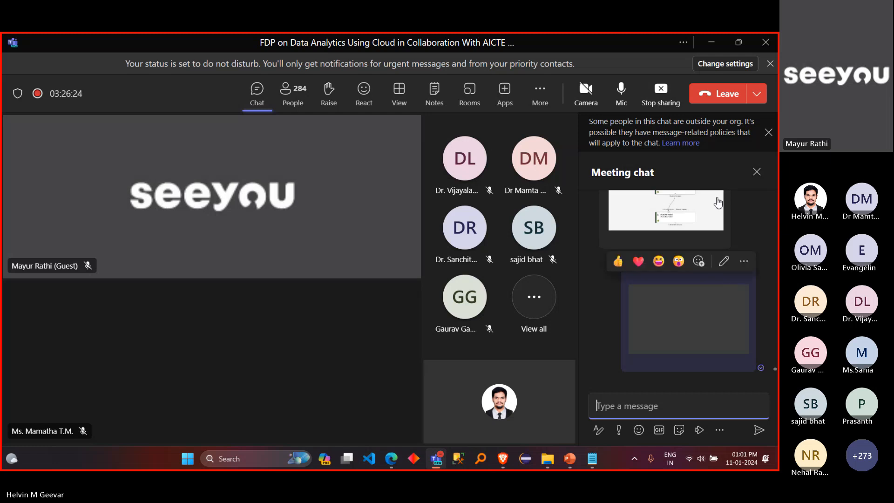
Step: Look back through the earlier meeting chat messages for participants' questions and pipeline screenshots
{"action": "scroll", "coordinate": [718, 203], "scroll_direction": "up", "scroll_amount": 3}
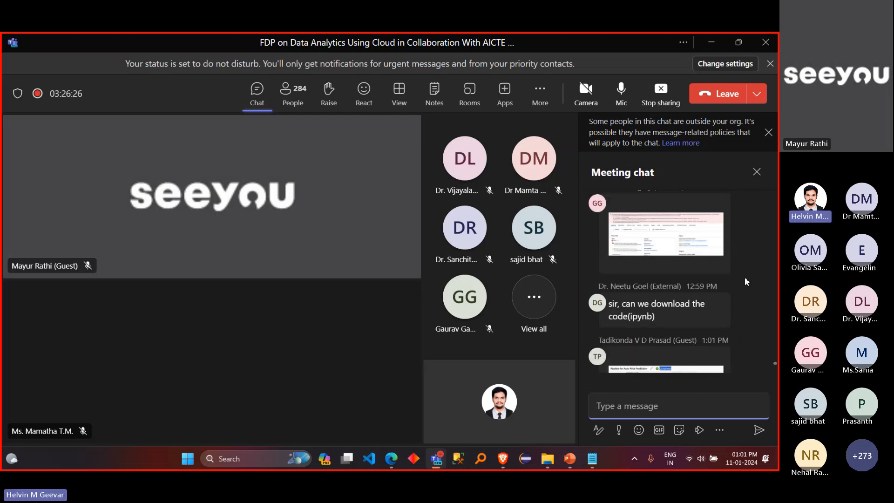
{"action": "scroll", "coordinate": [745, 281], "scroll_direction": "up", "scroll_amount": 2}
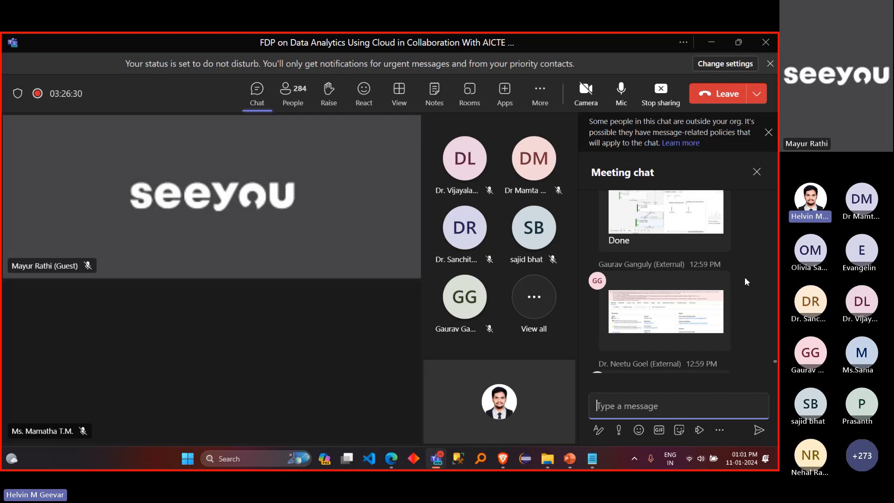
{"action": "scroll", "coordinate": [746, 282], "scroll_direction": "up", "scroll_amount": 1}
{"action": "scroll", "coordinate": [745, 281], "scroll_direction": "up", "scroll_amount": 2}
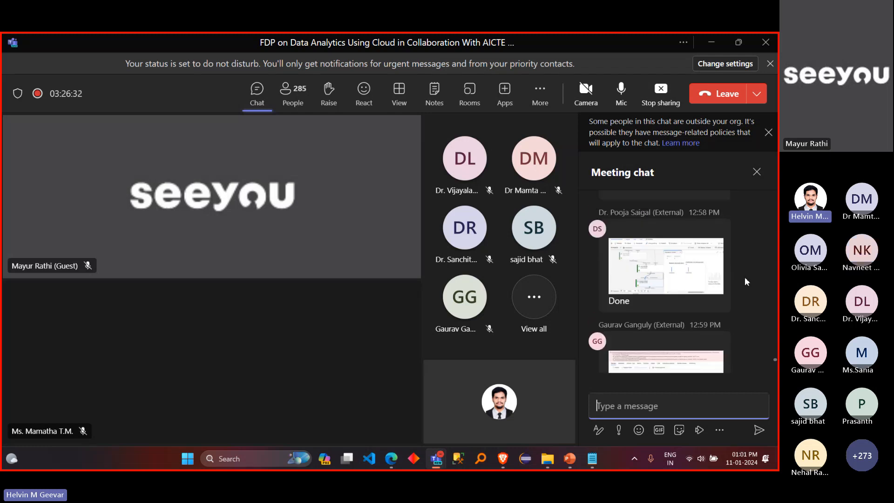
{"action": "scroll", "coordinate": [745, 282], "scroll_direction": "up", "scroll_amount": 5}
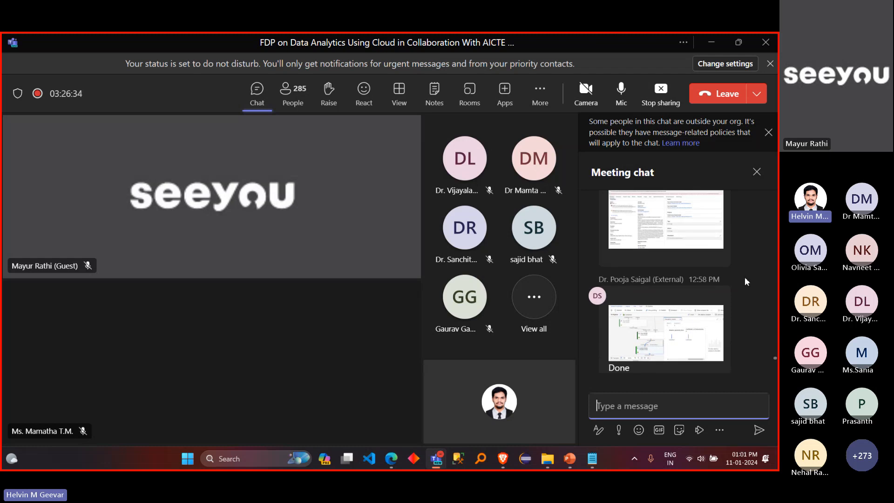
{"action": "scroll", "coordinate": [745, 282], "scroll_direction": "up", "scroll_amount": 2}
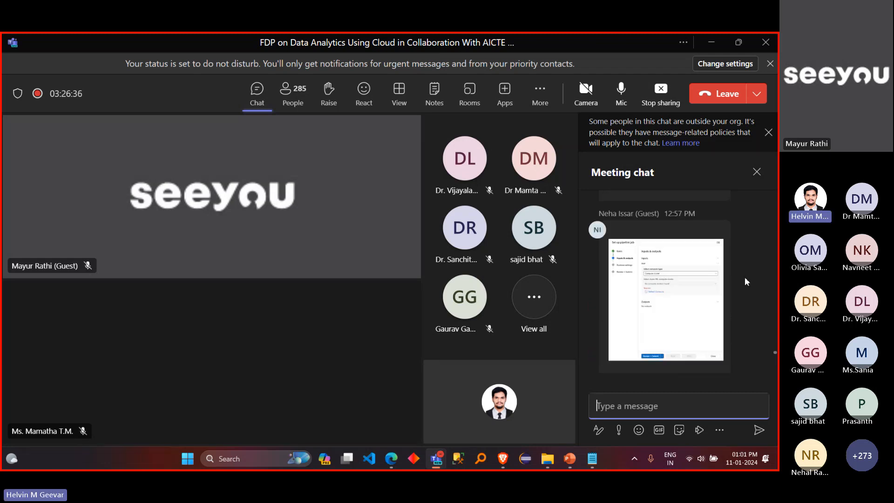
{"action": "scroll", "coordinate": [745, 281], "scroll_direction": "up", "scroll_amount": 3}
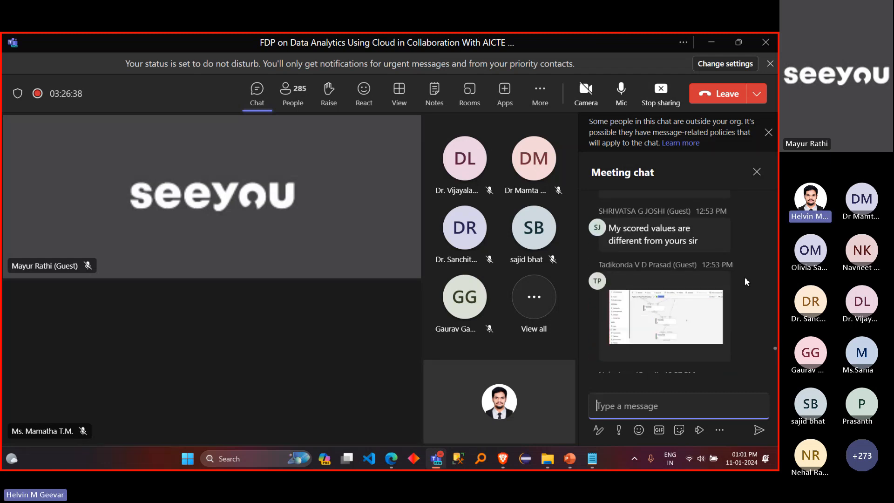
{"action": "scroll", "coordinate": [745, 281], "scroll_direction": "down", "scroll_amount": 5}
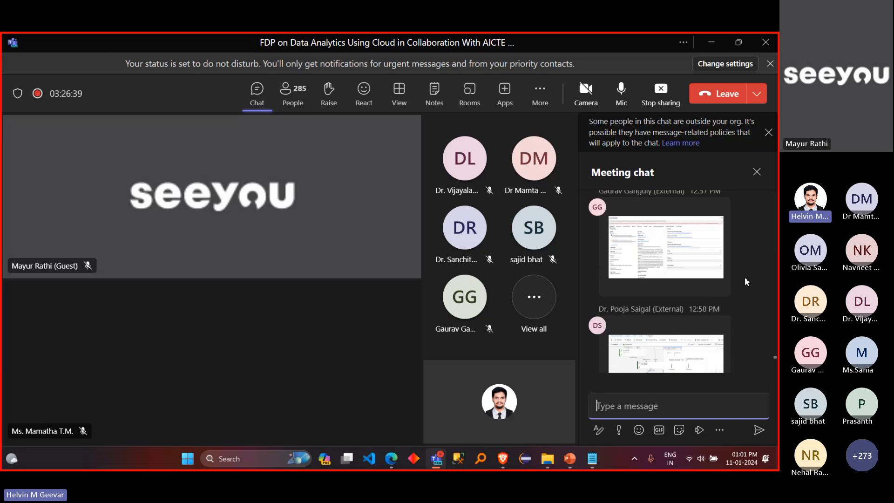
Step: Open a participant's screenshot of the failed Train Model component and examine its error message and properties up close
{"action": "left_click", "coordinate": [672, 242]}
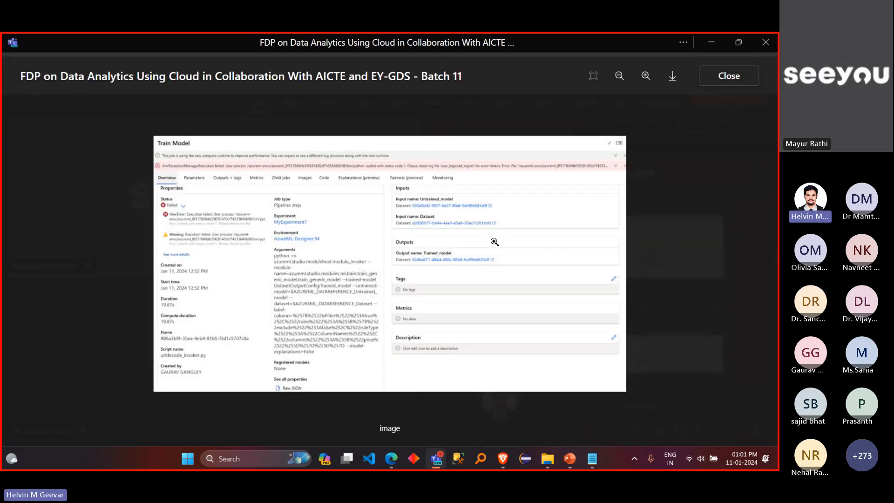
{"action": "left_click", "coordinate": [711, 289]}
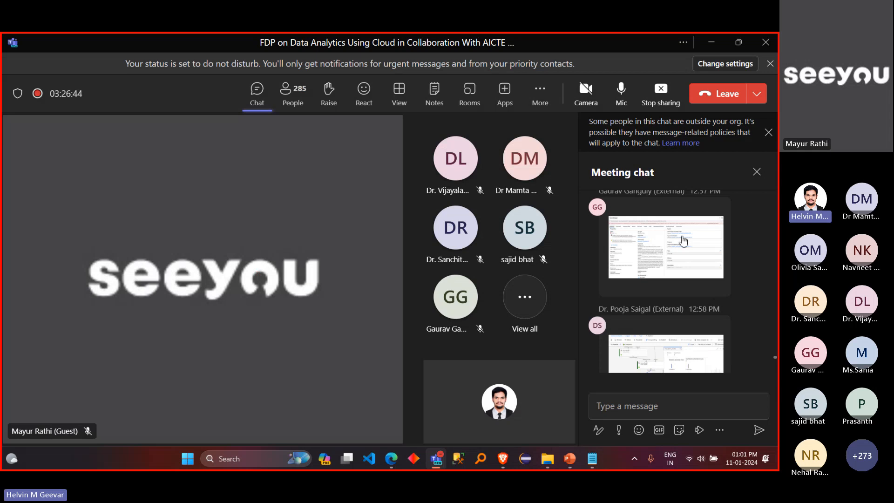
{"action": "scroll", "coordinate": [675, 259], "scroll_direction": "up", "scroll_amount": 1}
{"action": "left_click", "coordinate": [674, 260]}
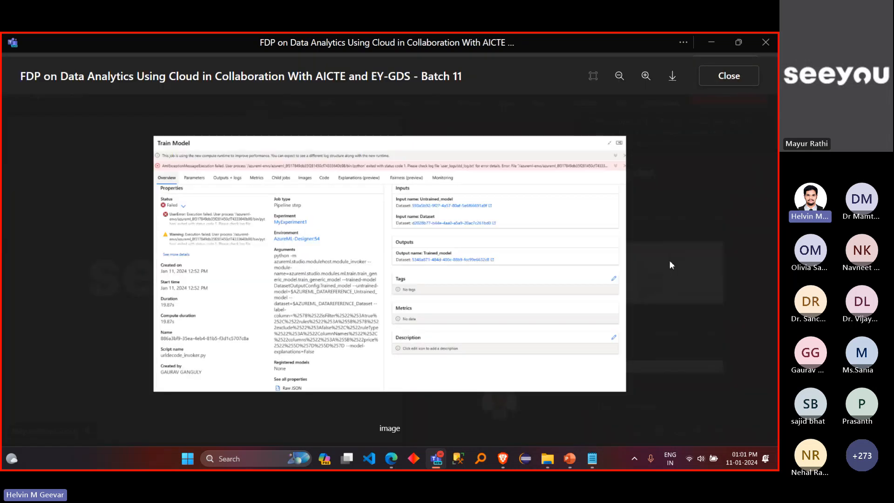
{"action": "left_click", "coordinate": [195, 171]}
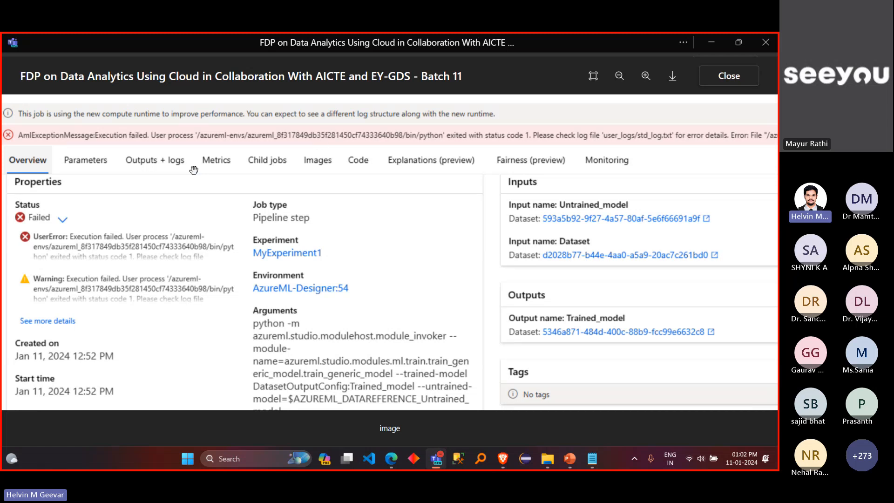
{"action": "scroll", "coordinate": [516, 140], "scroll_direction": "down", "scroll_amount": 5}
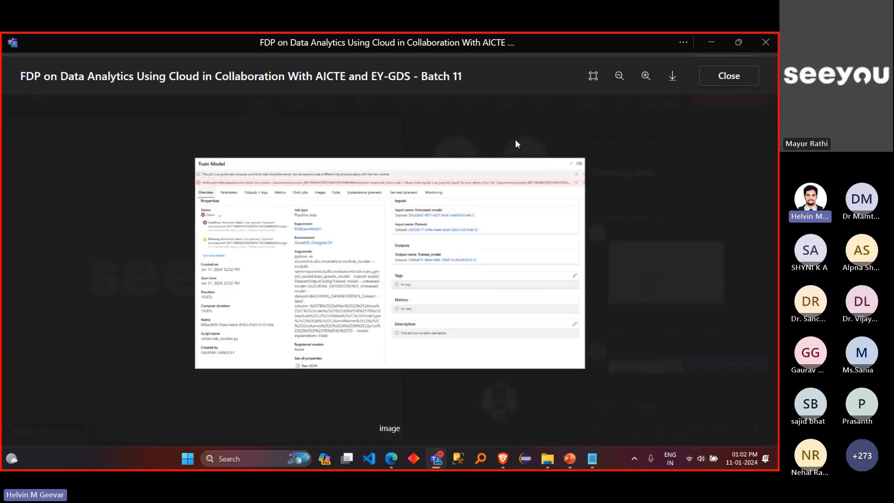
{"action": "scroll", "coordinate": [516, 142], "scroll_direction": "down", "scroll_amount": 2}
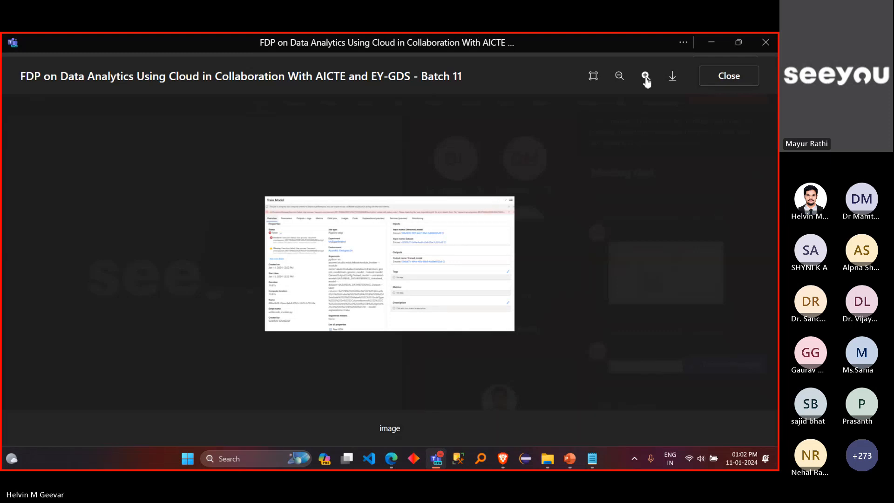
Step: Examine the error banner, inputs and outputs in the Train Model screenshot at closer range, and close the image
{"action": "scroll", "coordinate": [606, 171], "scroll_direction": "up", "scroll_amount": 10}
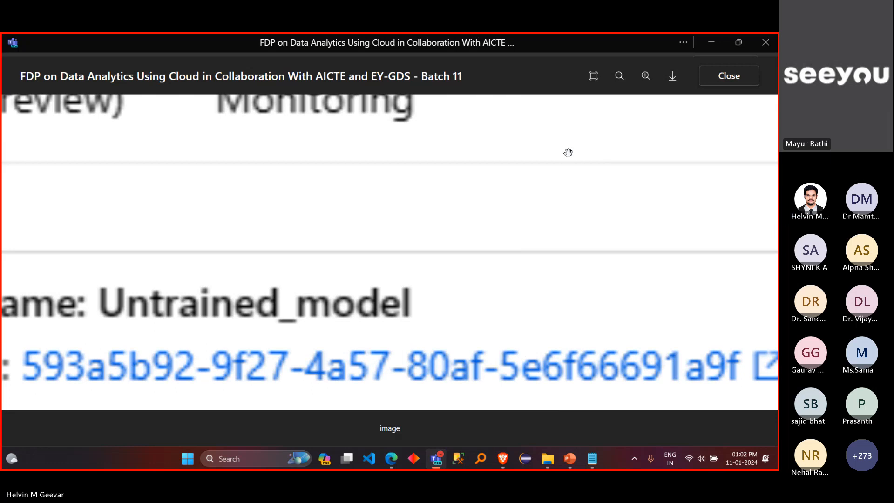
{"action": "scroll", "coordinate": [529, 143], "scroll_direction": "down", "scroll_amount": 1}
{"action": "left_click_drag", "start_coordinate": [527, 148], "coordinate": [777, 267]}
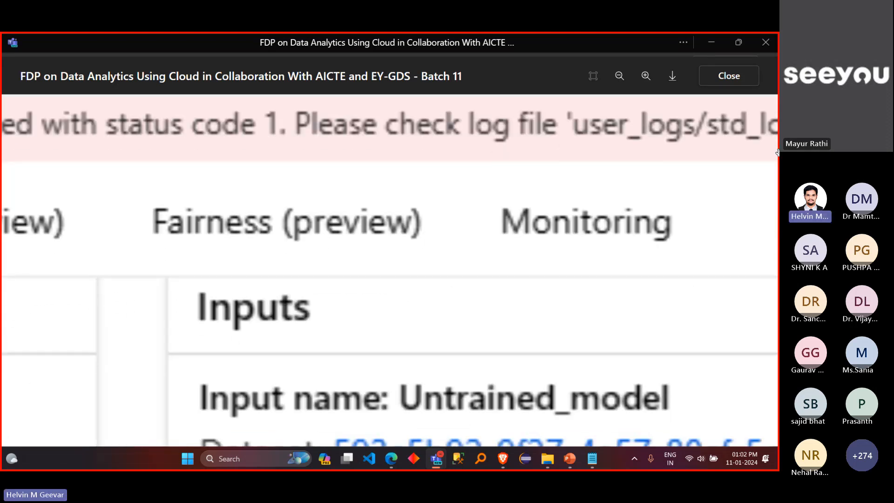
{"action": "left_click", "coordinate": [619, 74]}
{"action": "left_click", "coordinate": [619, 74]}
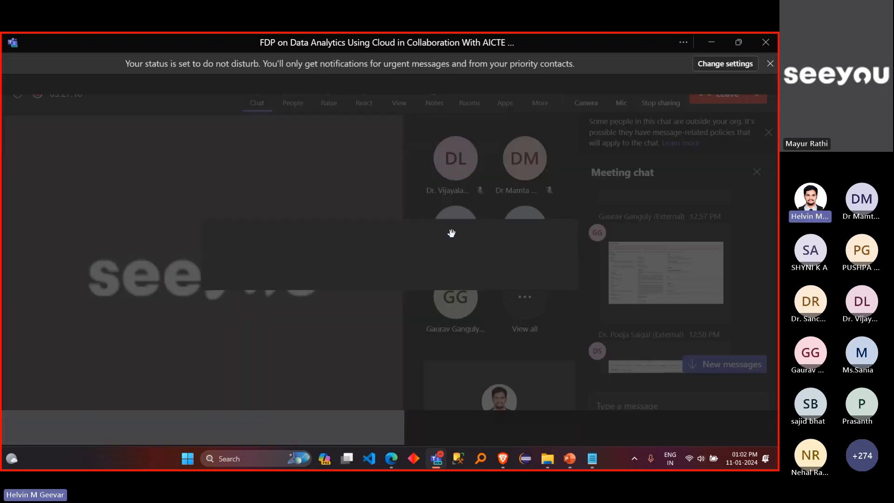
{"action": "scroll", "coordinate": [451, 233], "scroll_direction": "up", "scroll_amount": 3}
{"action": "left_click_drag", "start_coordinate": [445, 172], "coordinate": [454, 367]}
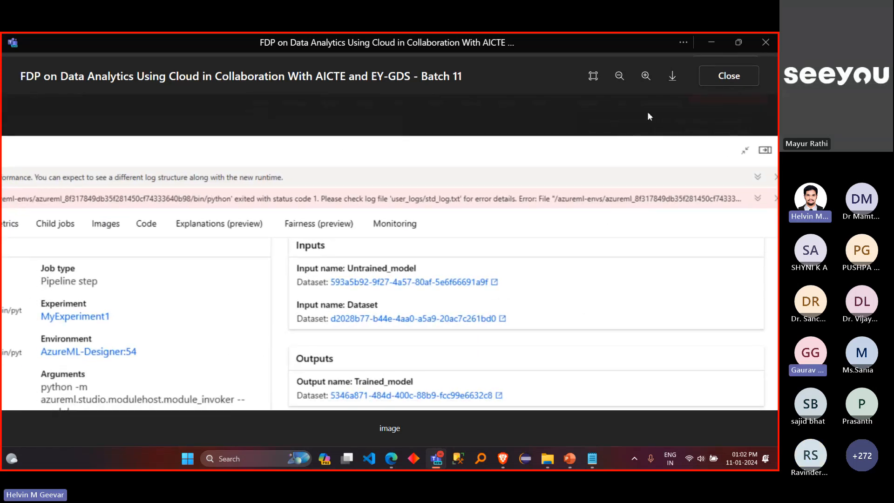
{"action": "left_click", "coordinate": [648, 113]}
Step: Open the same participant's following screenshot with the expanded Train Model error, read it, and close the image
{"action": "scroll", "coordinate": [672, 270], "scroll_direction": "down", "scroll_amount": 4}
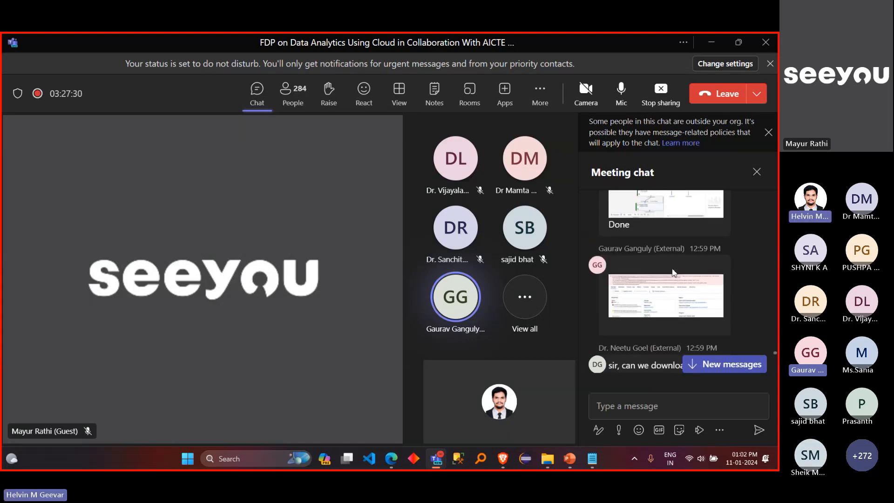
{"action": "left_click", "coordinate": [672, 272]}
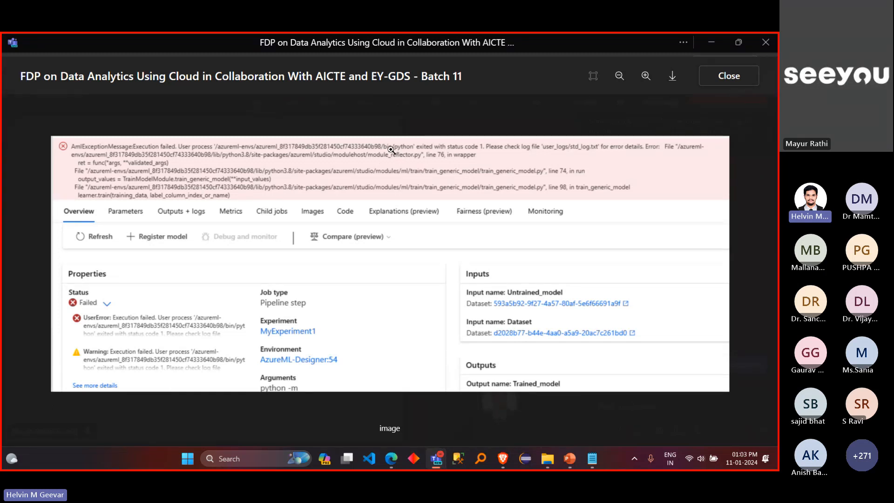
{"action": "left_click", "coordinate": [730, 76]}
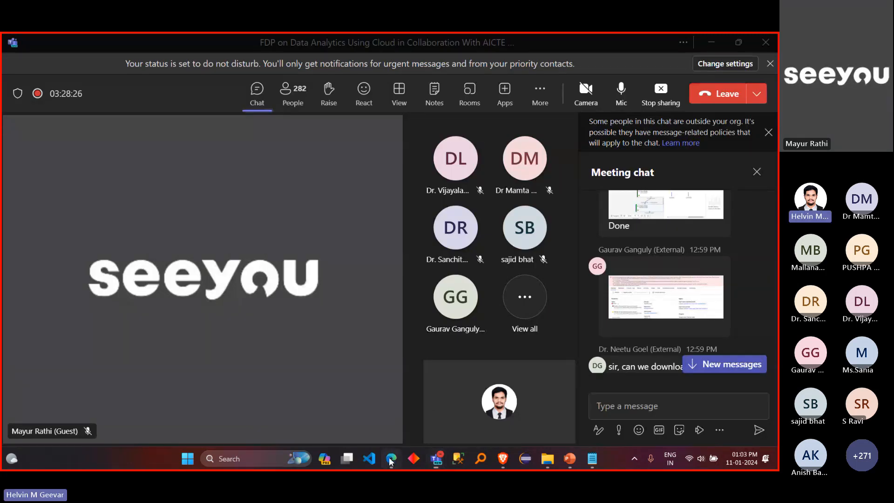
Step: Switch back to the Azure Machine Learning pipeline in the browser and review the Select Columns in Dataset component's parameters
{"action": "key", "text": "alt+Tab"}
{"action": "scroll", "coordinate": [438, 285], "scroll_direction": "up", "scroll_amount": 3}
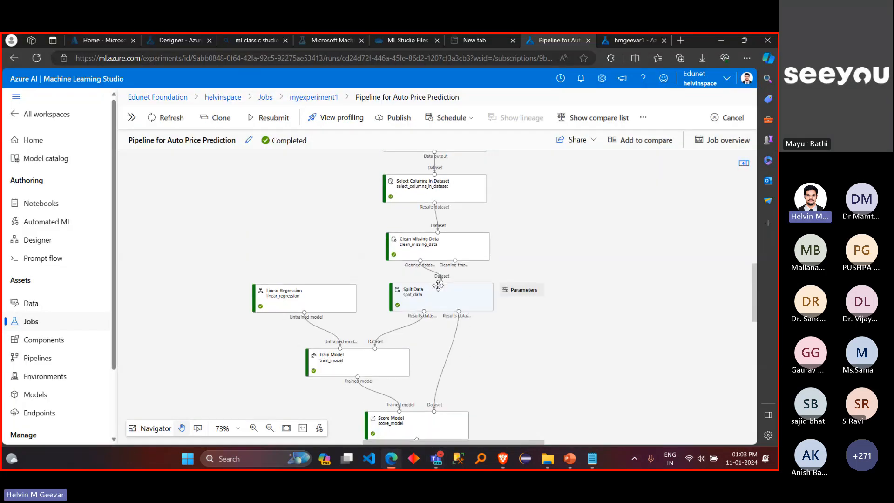
{"action": "scroll", "coordinate": [438, 285], "scroll_direction": "down", "scroll_amount": 1}
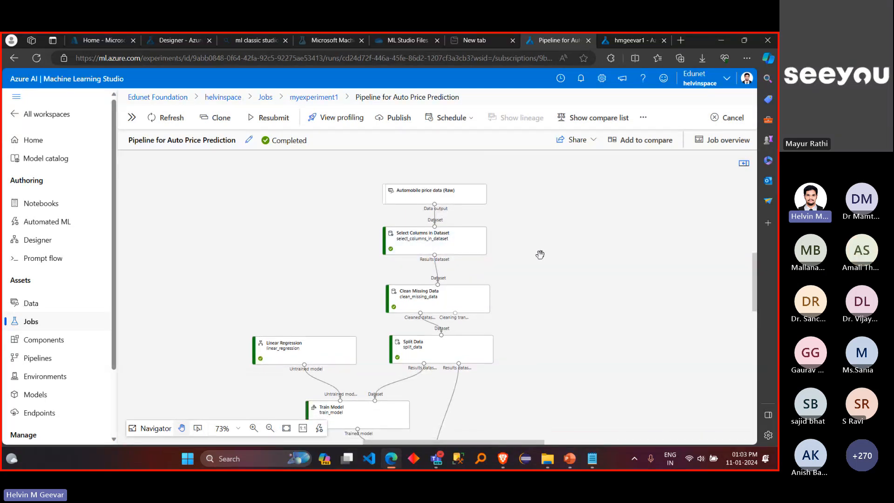
{"action": "scroll", "coordinate": [541, 255], "scroll_direction": "up", "scroll_amount": 3}
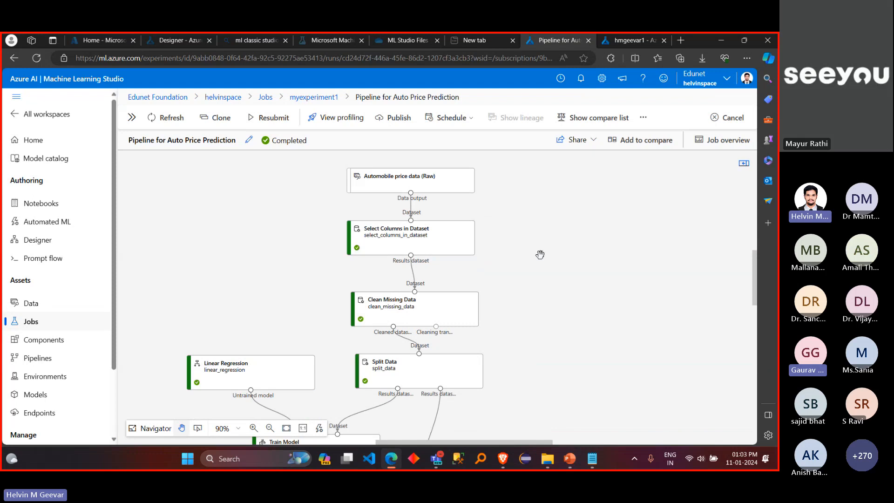
{"action": "left_click", "coordinate": [252, 432]}
{"action": "left_click", "coordinate": [252, 432]}
{"action": "mouse_move", "coordinate": [424, 228]}
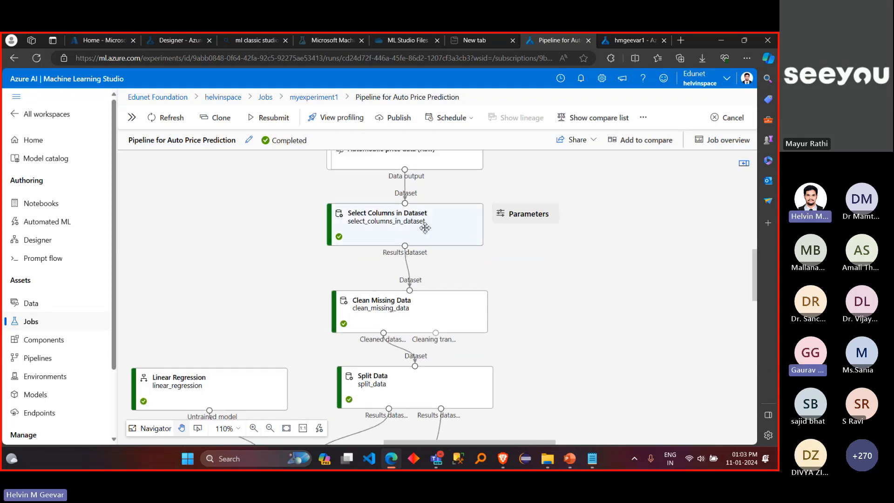
{"action": "left_click", "coordinate": [511, 215]}
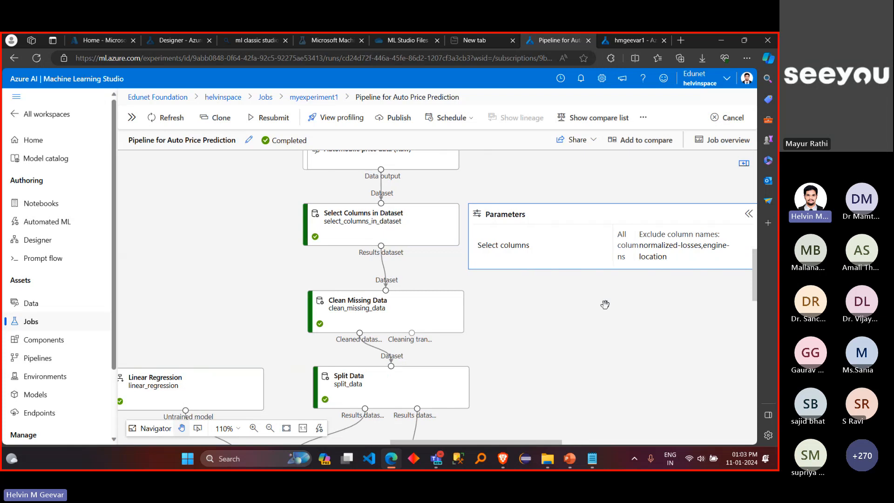
{"action": "scroll", "coordinate": [605, 304], "scroll_direction": "right", "scroll_amount": 1}
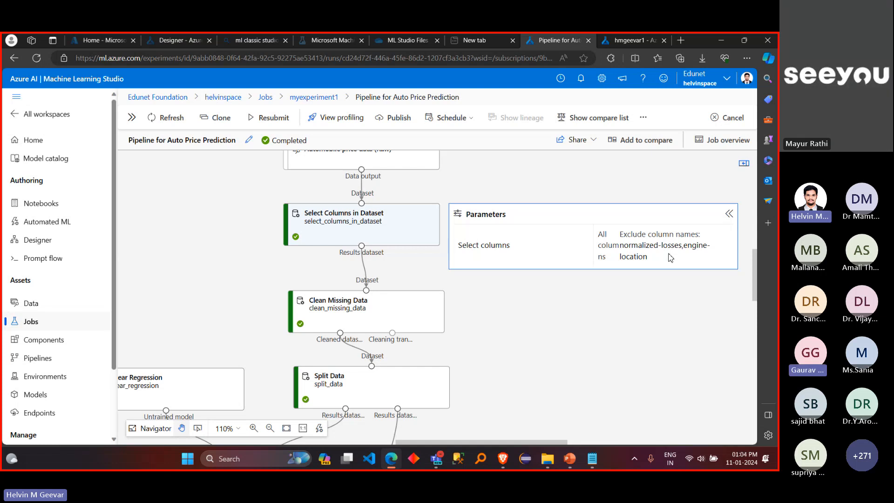
Step: Review the Clean Missing Data component's parameters, and collapse them
{"action": "left_click", "coordinate": [416, 314]}
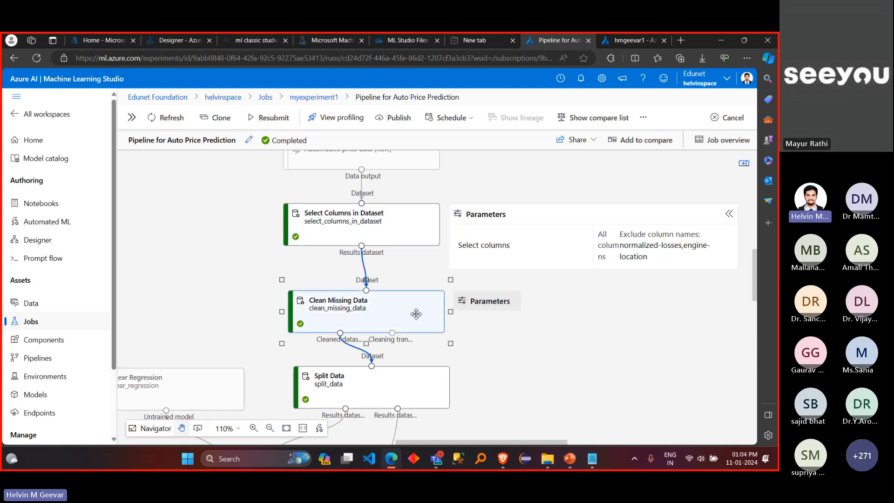
{"action": "left_click", "coordinate": [489, 304]}
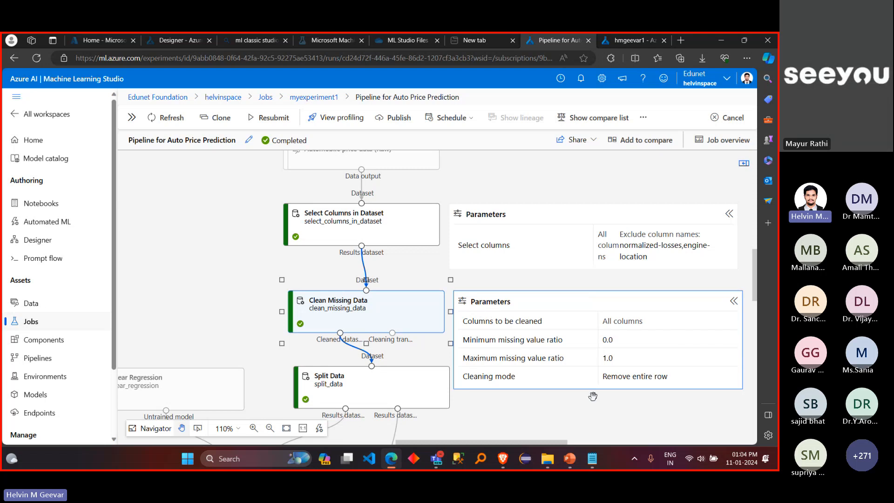
{"action": "scroll", "coordinate": [593, 397], "scroll_direction": "down", "scroll_amount": 1}
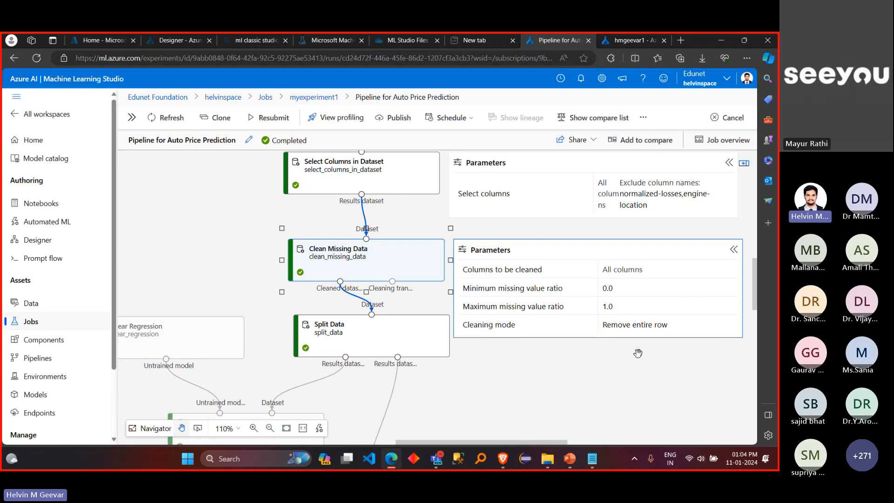
{"action": "left_click", "coordinate": [734, 249]}
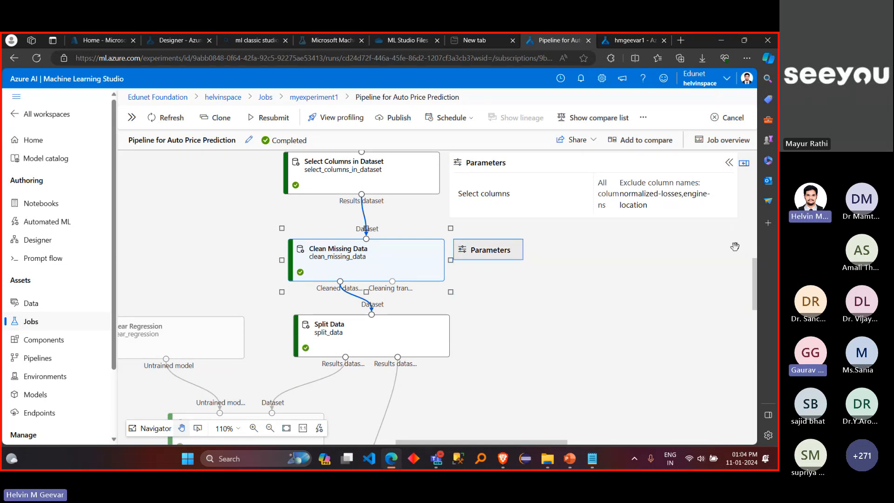
Step: Expand the Split Data component's parameters and review its splitting settings
{"action": "left_click", "coordinate": [432, 341]}
{"action": "left_click", "coordinate": [495, 326]}
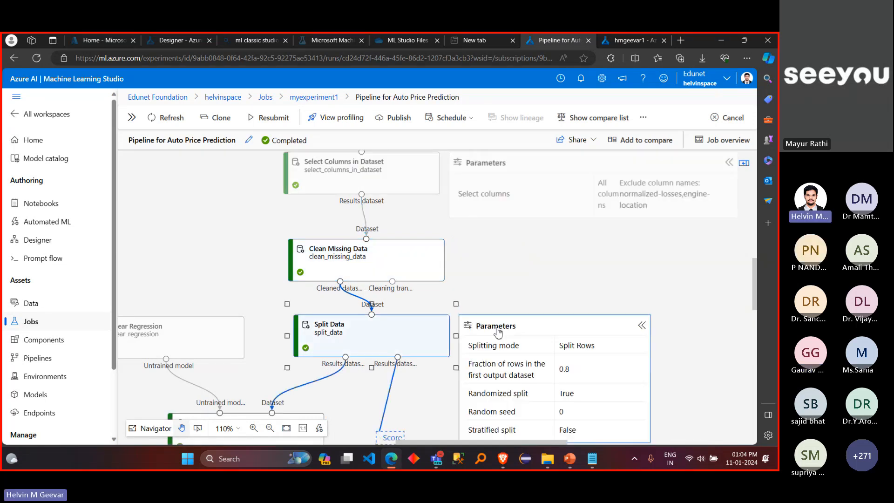
{"action": "scroll", "coordinate": [573, 306], "scroll_direction": "down", "scroll_amount": 1}
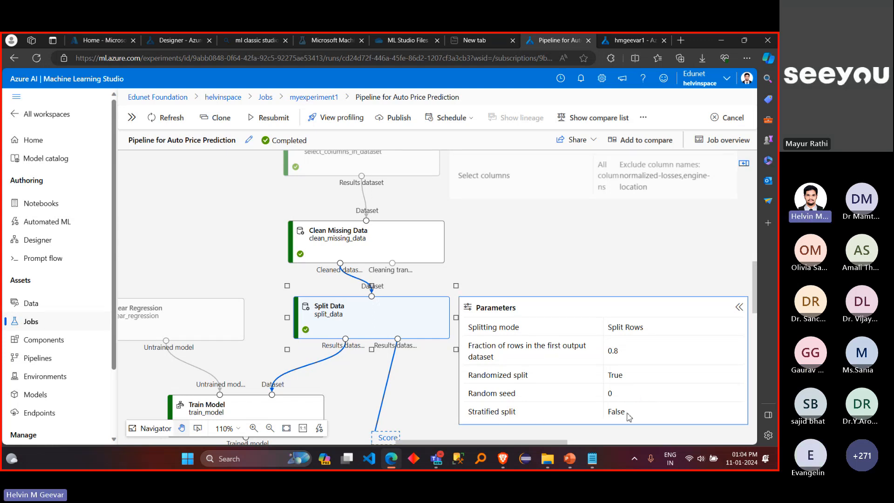
Step: Collapse the Split Data parameters and review the Train Model component's parameters, highlighting its label column
{"action": "left_click", "coordinate": [740, 308]}
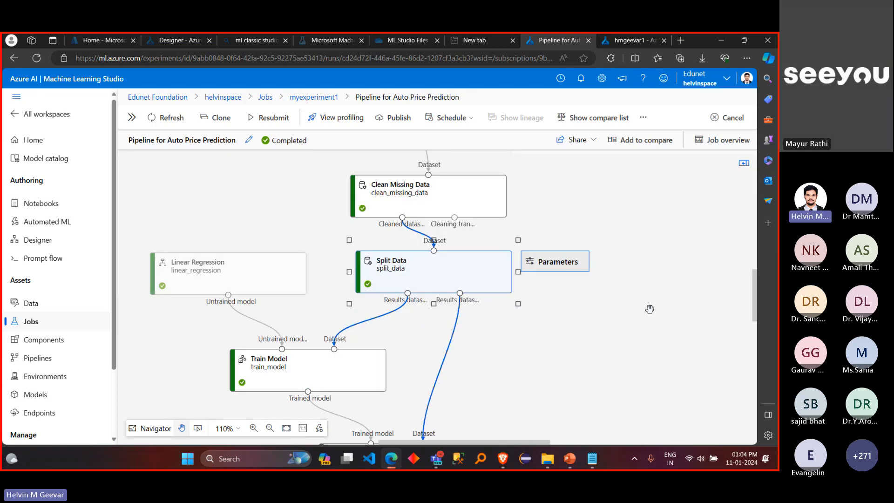
{"action": "scroll", "coordinate": [396, 331], "scroll_direction": "down", "scroll_amount": 1}
{"action": "left_click", "coordinate": [364, 327]}
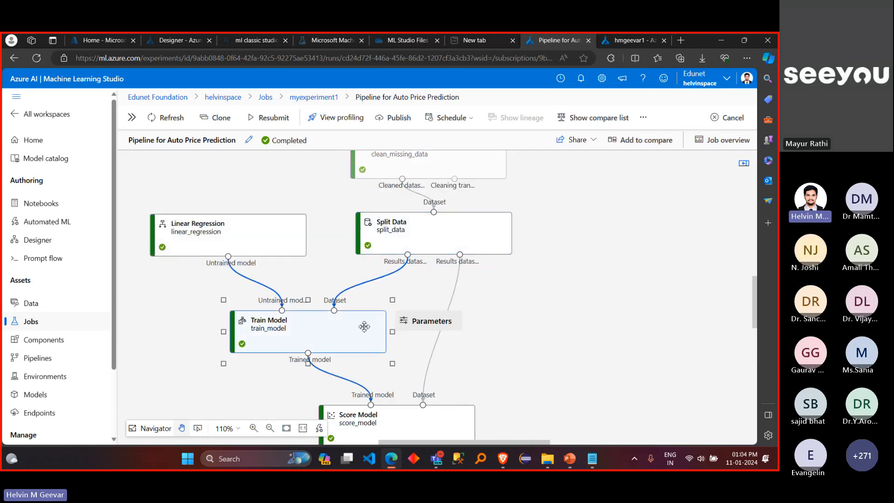
{"action": "left_click", "coordinate": [422, 322]}
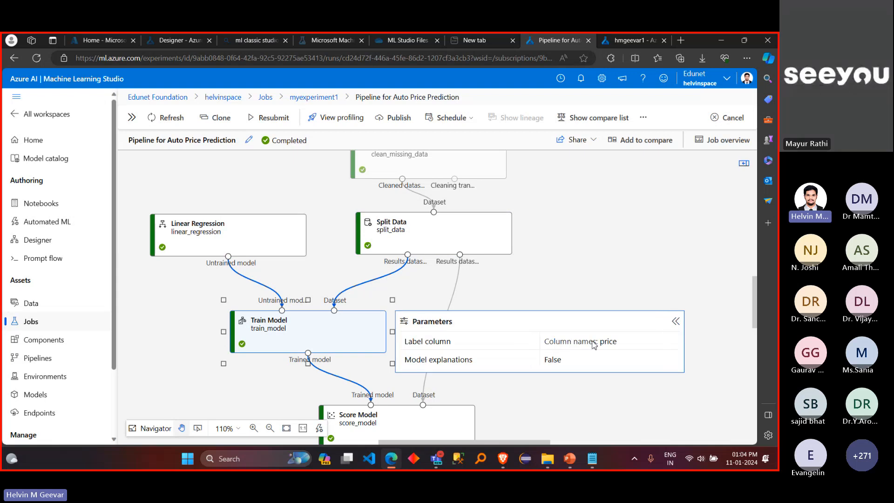
{"action": "left_click_drag", "start_coordinate": [600, 345], "coordinate": [618, 346]}
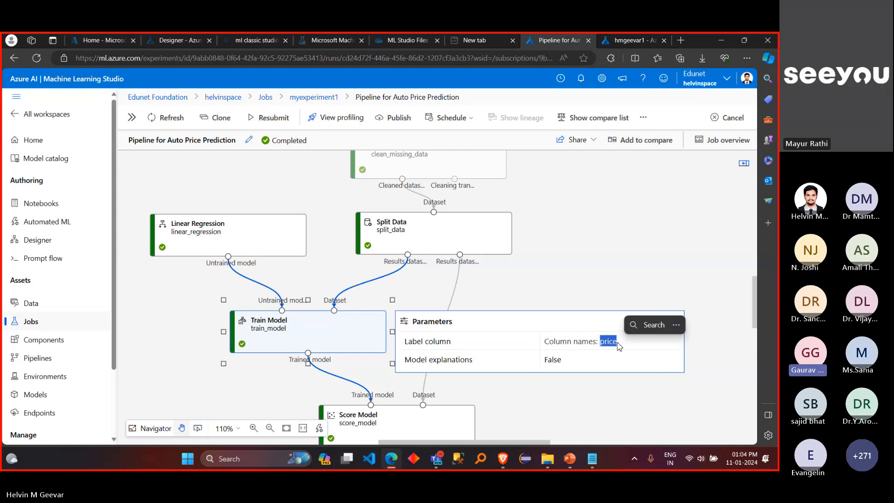
{"action": "left_click", "coordinate": [586, 292]}
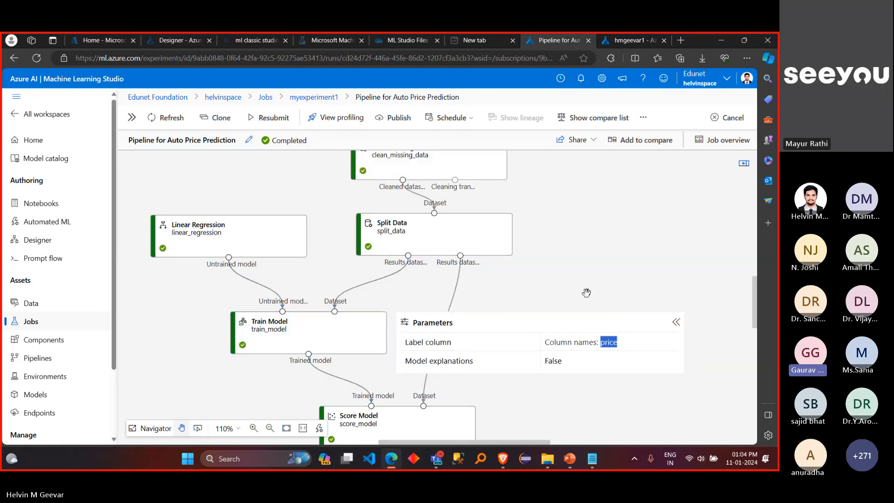
{"action": "left_click", "coordinate": [676, 322]}
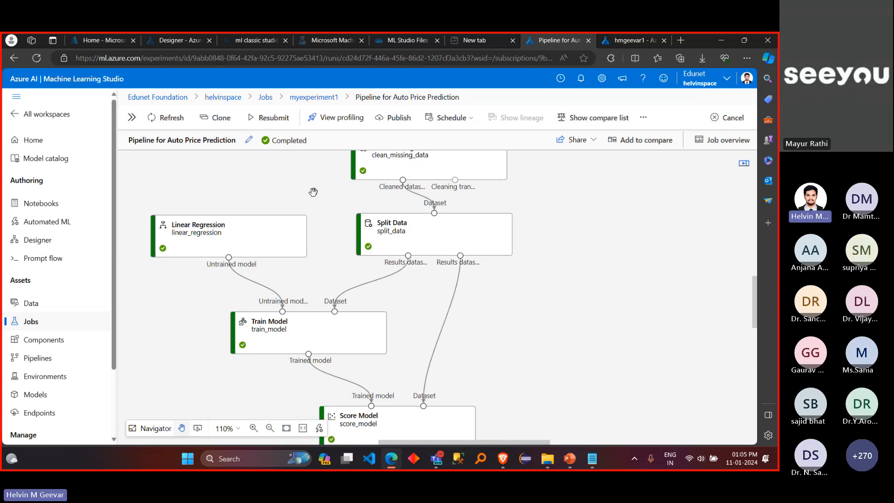
{"action": "scroll", "coordinate": [313, 192], "scroll_direction": "up", "scroll_amount": 5}
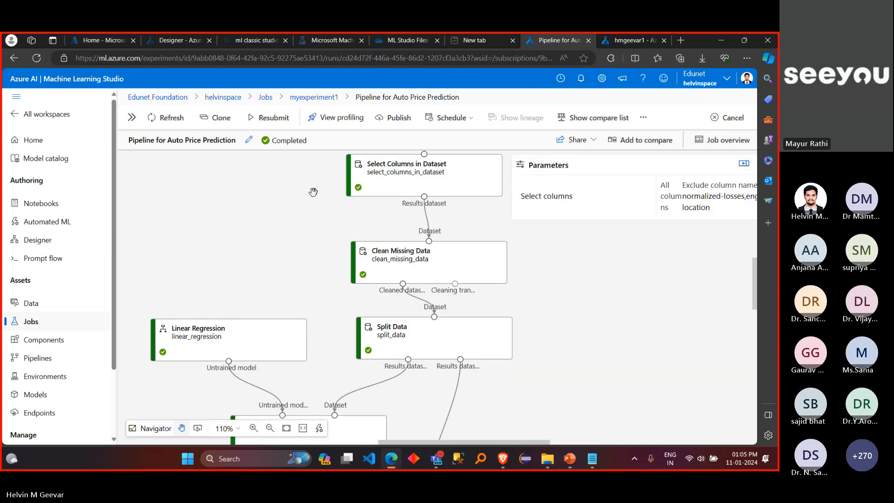
{"action": "scroll", "coordinate": [313, 192], "scroll_direction": "down", "scroll_amount": 4}
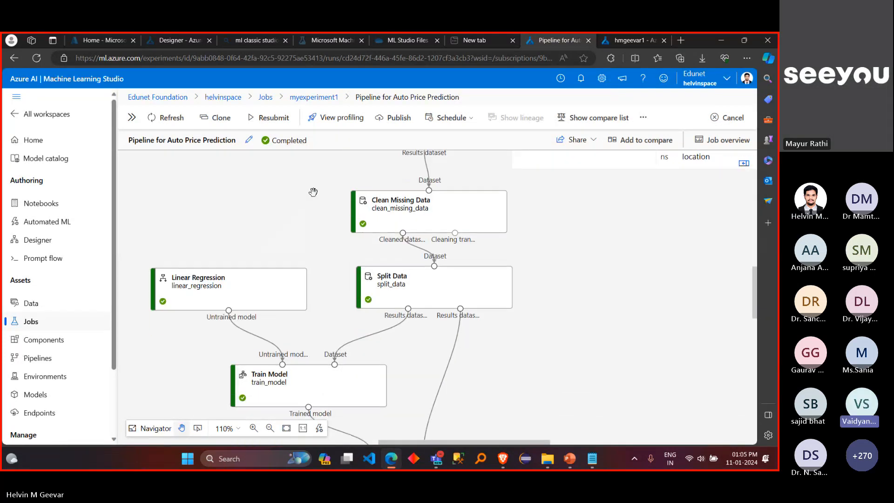
{"action": "scroll", "coordinate": [313, 192], "scroll_direction": "down", "scroll_amount": 1}
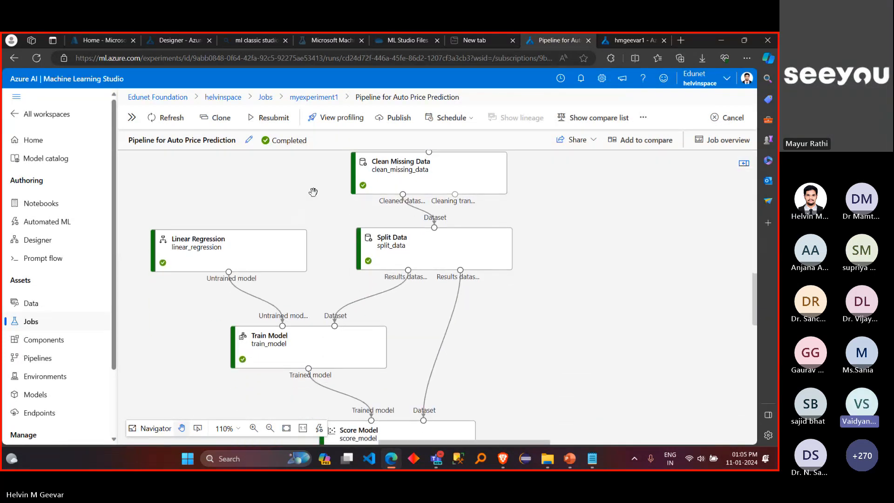
{"action": "scroll", "coordinate": [313, 192], "scroll_direction": "down", "scroll_amount": 2}
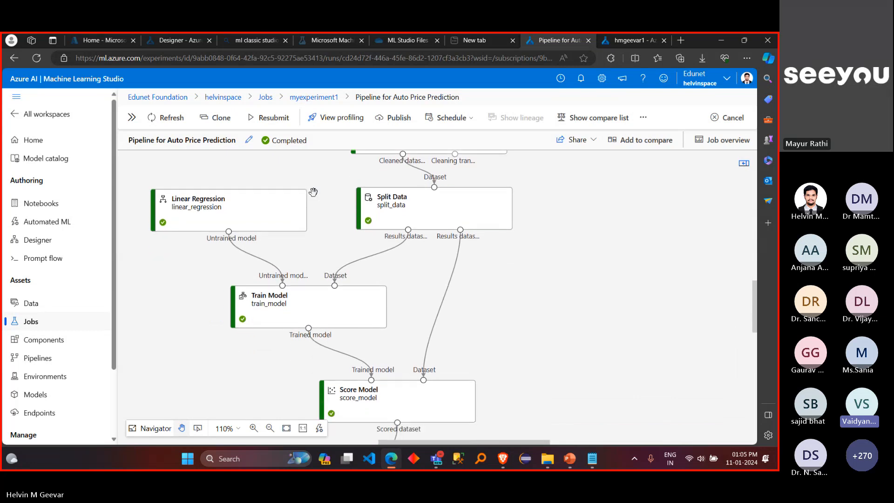
{"action": "scroll", "coordinate": [313, 192], "scroll_direction": "down", "scroll_amount": 1}
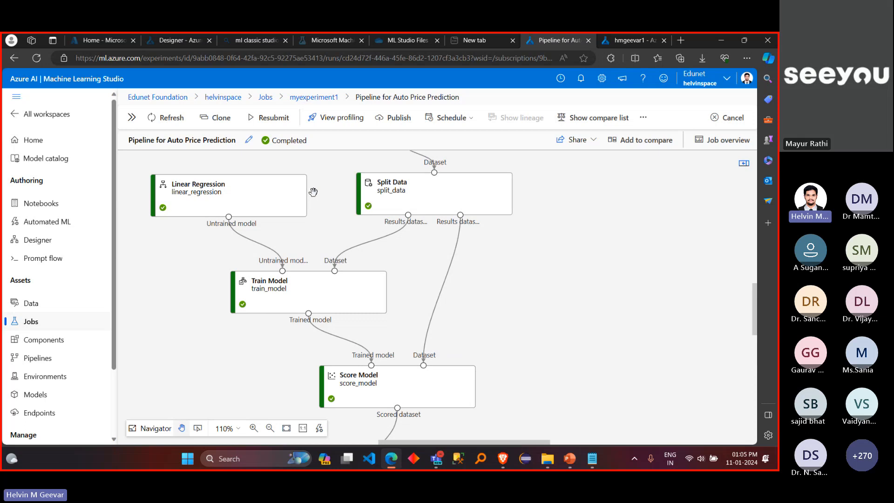
Step: Switch to the Microsoft Teams meeting window and restart the screen share
{"action": "mouse_move", "coordinate": [440, 459]}
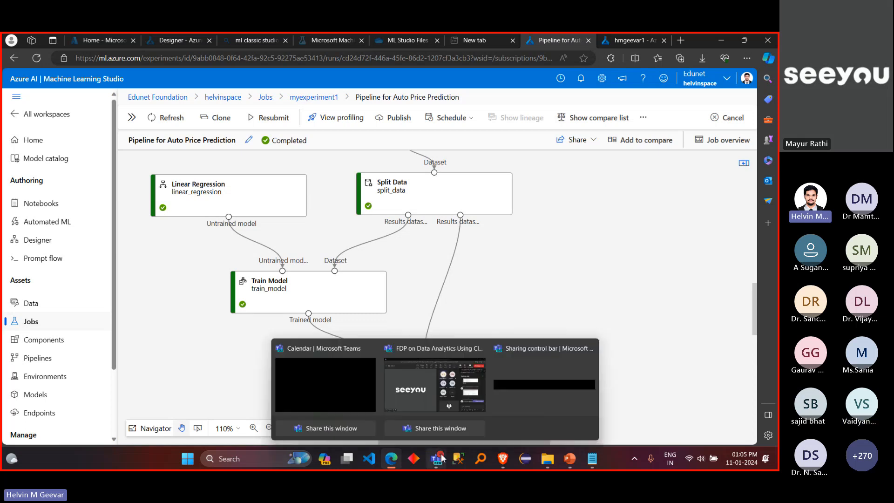
{"action": "left_click", "coordinate": [460, 381]}
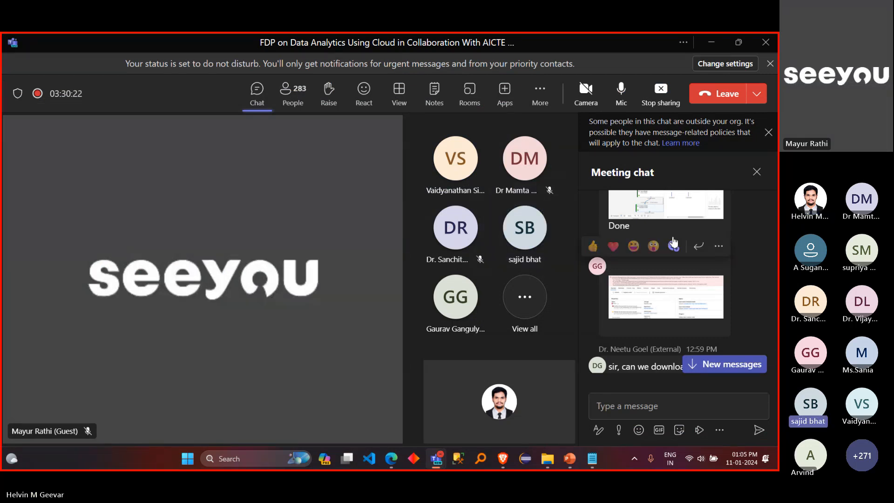
{"action": "left_click", "coordinate": [666, 106]}
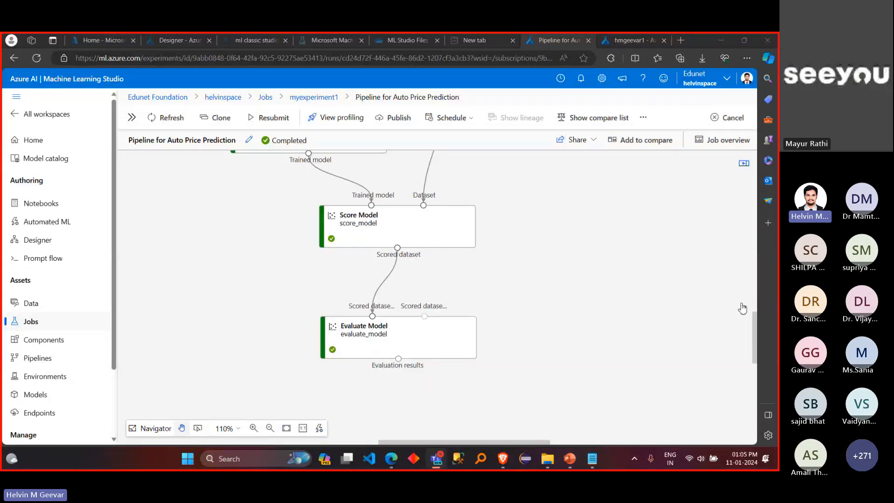
Step: Preview the evaluation results of the Evaluate Model component, and close the results
{"action": "left_click", "coordinate": [413, 334]}
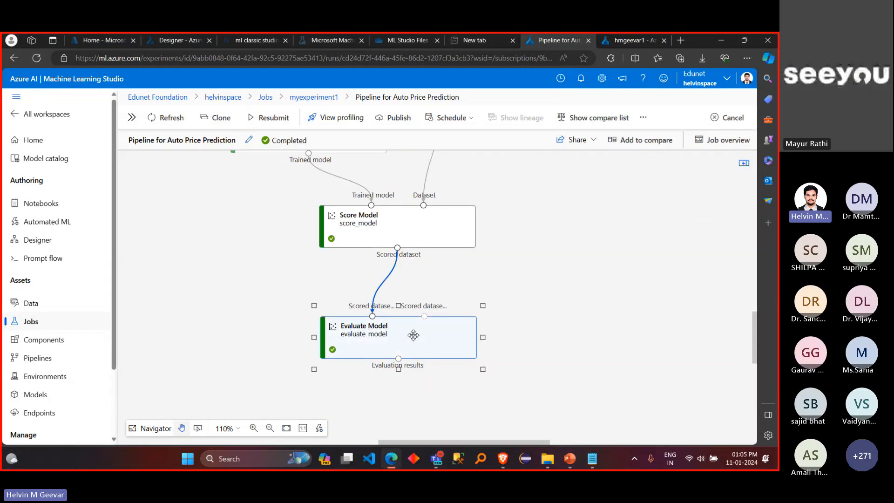
{"action": "right_click", "coordinate": [413, 335]}
{"action": "mouse_move", "coordinate": [397, 290]}
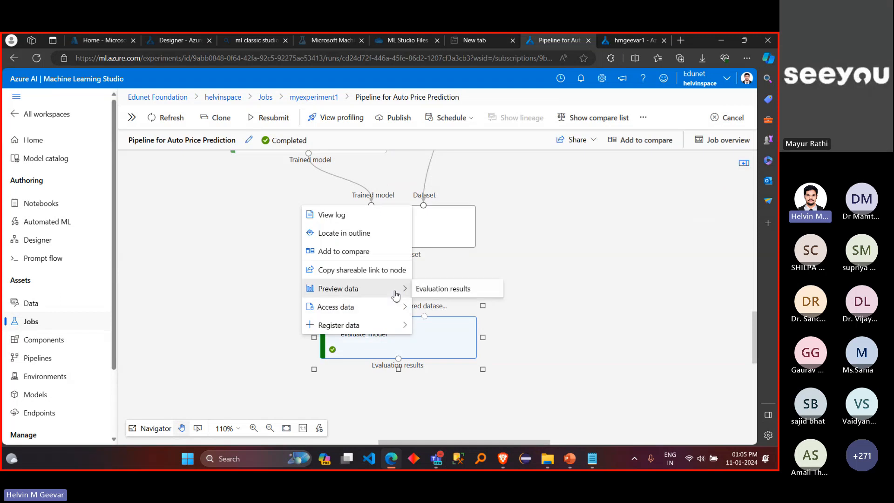
{"action": "left_click", "coordinate": [441, 291]}
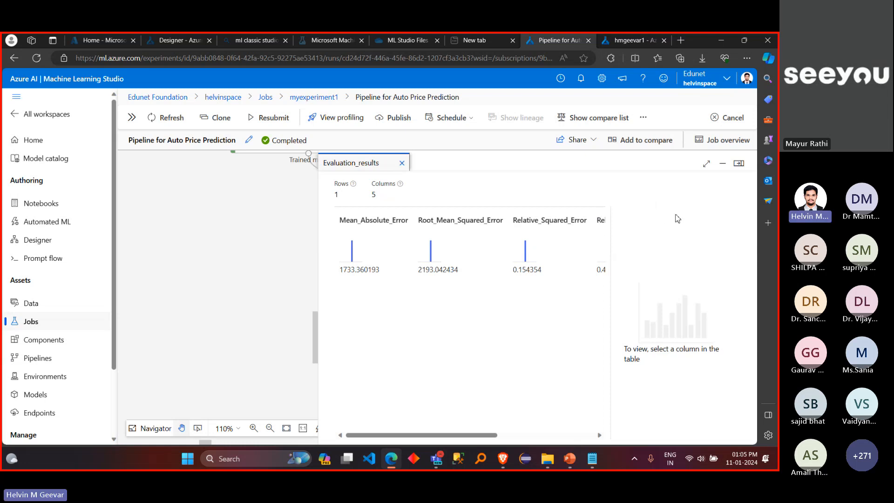
{"action": "left_click", "coordinate": [739, 165]}
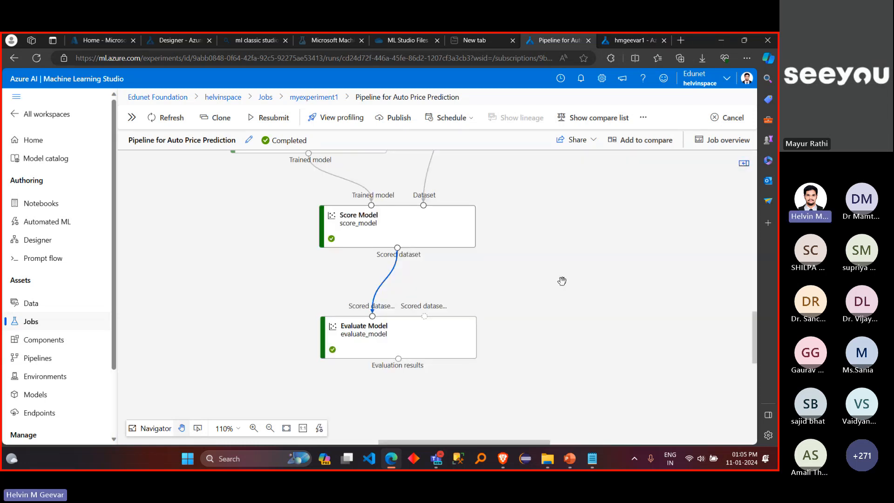
Step: Copy the shareable link to the Evaluate Model node, open it in a new Brave browser tab, and minimize that window
{"action": "right_click", "coordinate": [363, 337]}
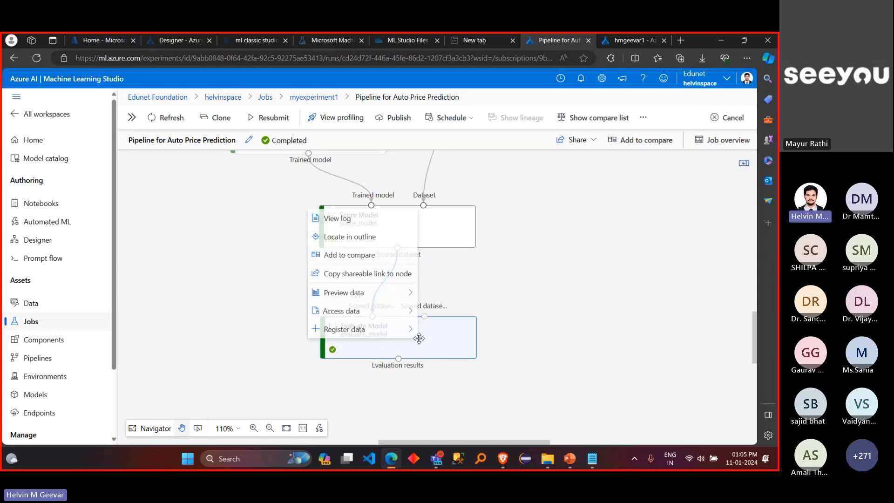
{"action": "left_click", "coordinate": [402, 277]}
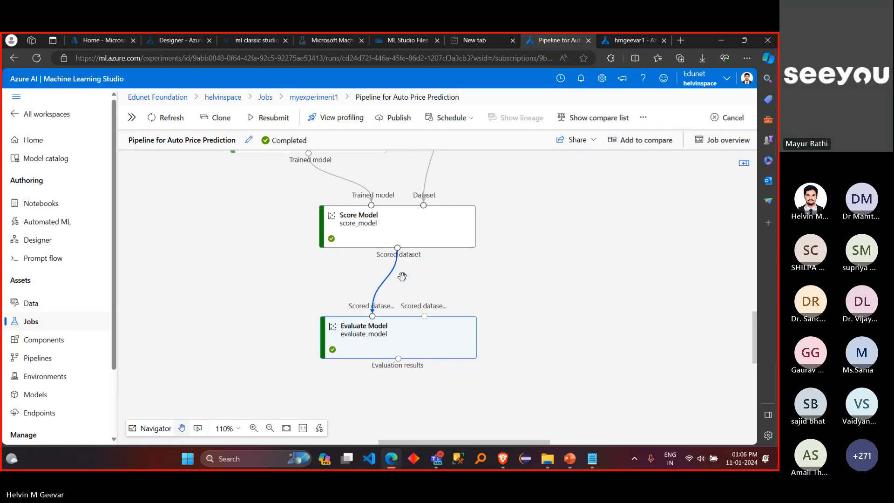
{"action": "left_click", "coordinate": [503, 459]}
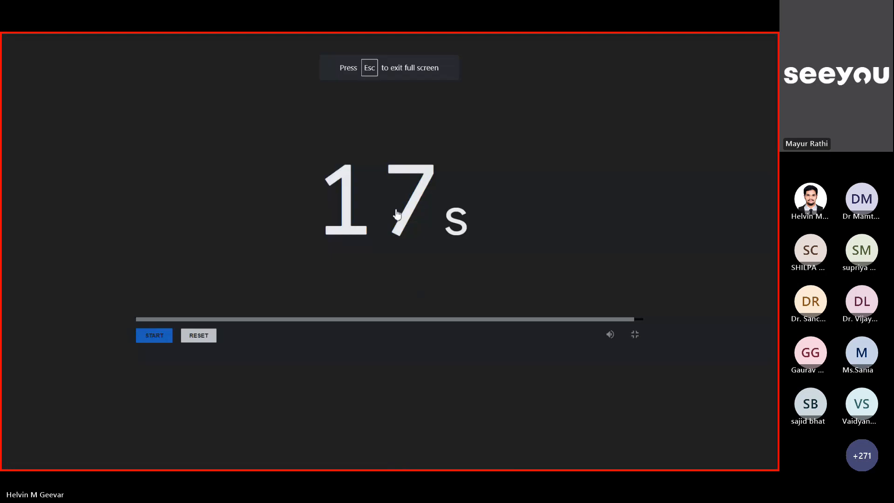
{"action": "key", "text": "Escape"}
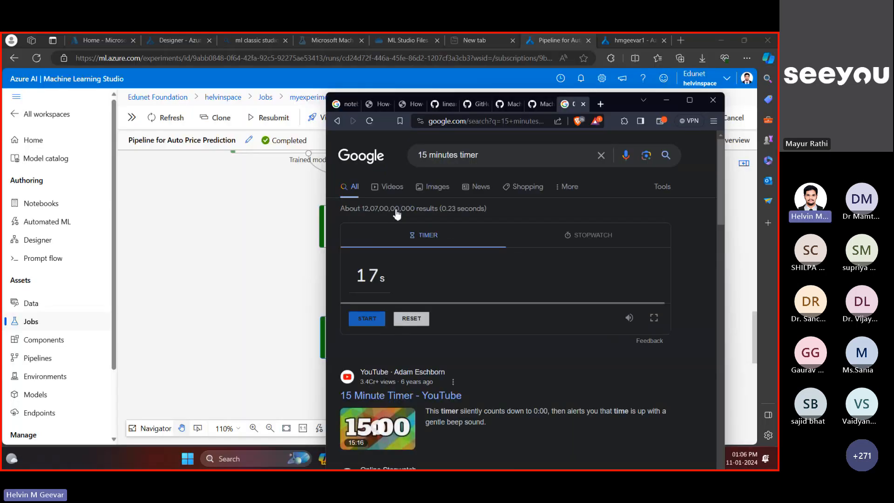
{"action": "left_click", "coordinate": [600, 104]}
{"action": "key", "text": "ctrl+v"}
{"action": "key", "text": "Return"}
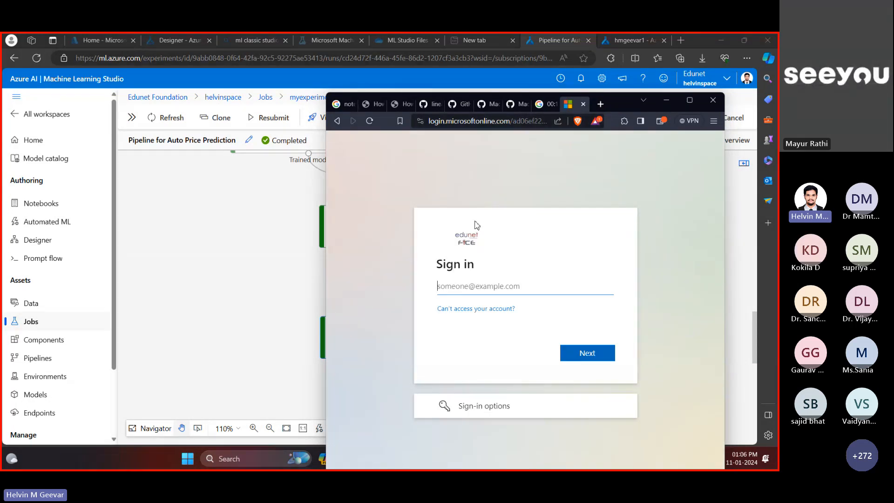
{"action": "left_click", "coordinate": [667, 100]}
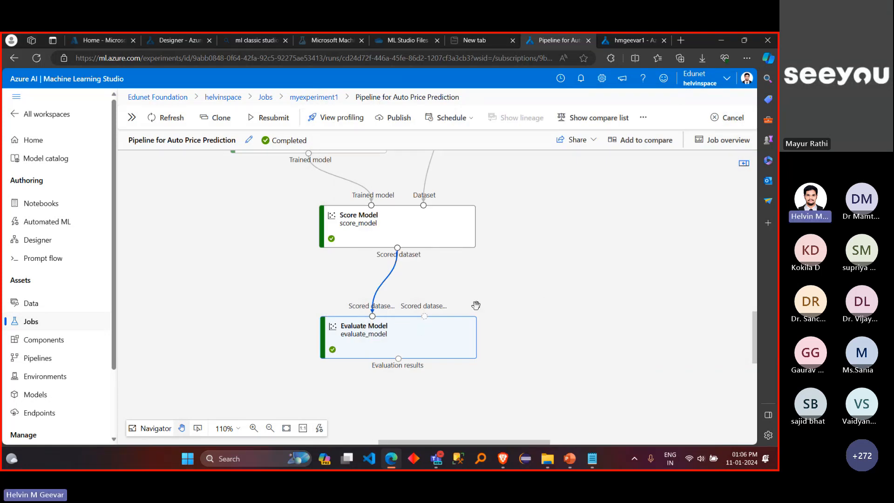
{"action": "right_click", "coordinate": [427, 335]}
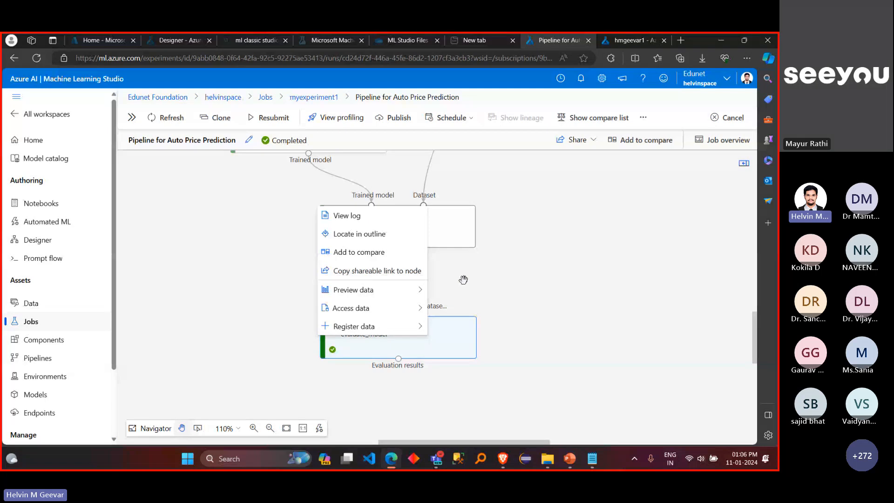
{"action": "left_click", "coordinate": [489, 277]}
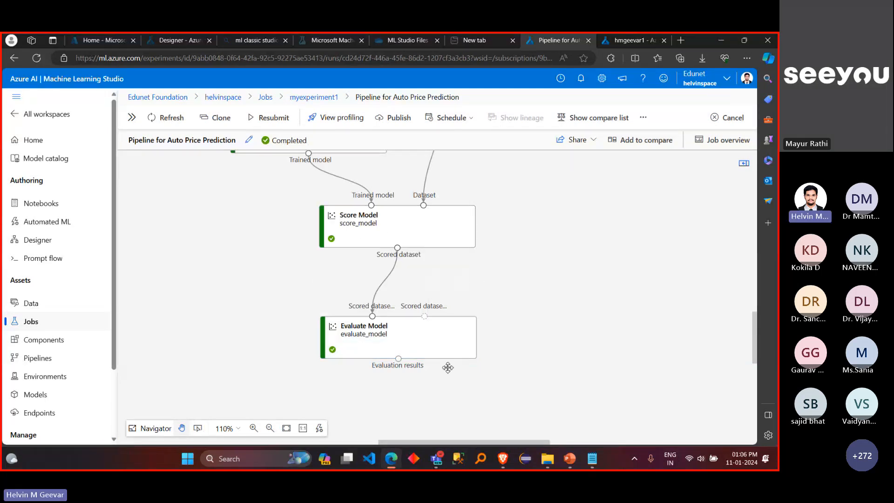
Step: Switch to the Teams meeting, read the newest chat messages, and briefly check the participant list
{"action": "mouse_move", "coordinate": [432, 457]}
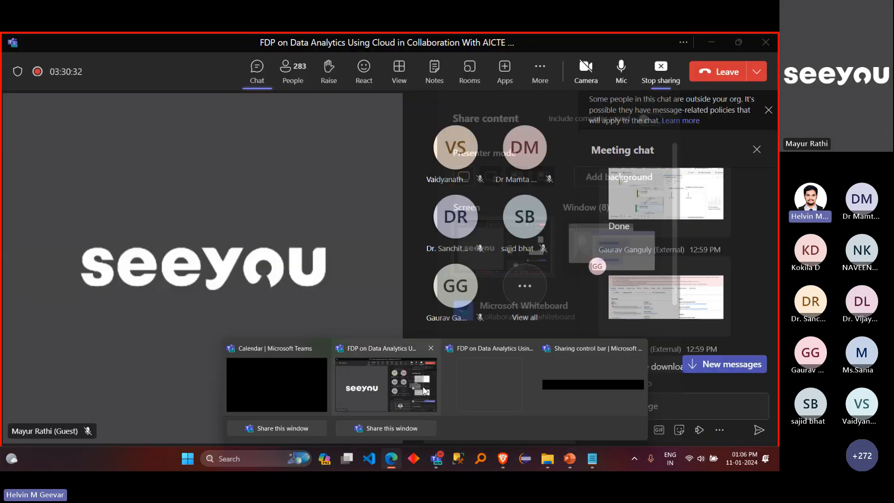
{"action": "left_click", "coordinate": [422, 386]}
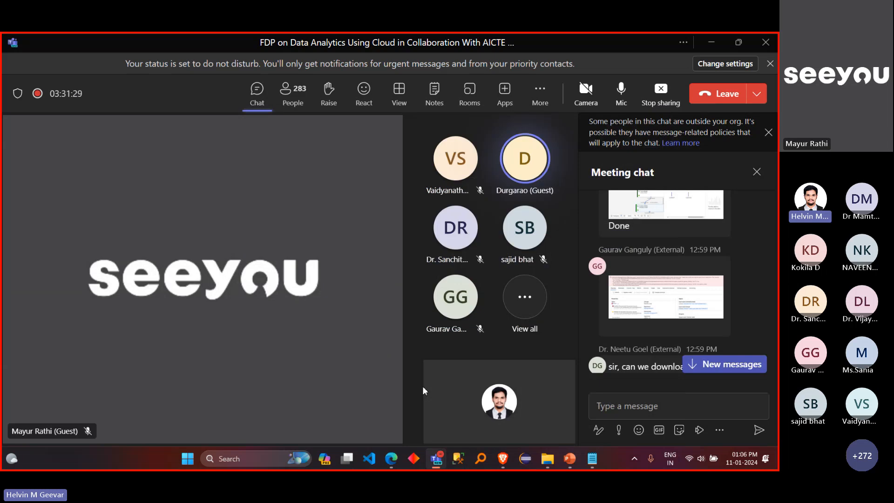
{"action": "left_click", "coordinate": [724, 364]}
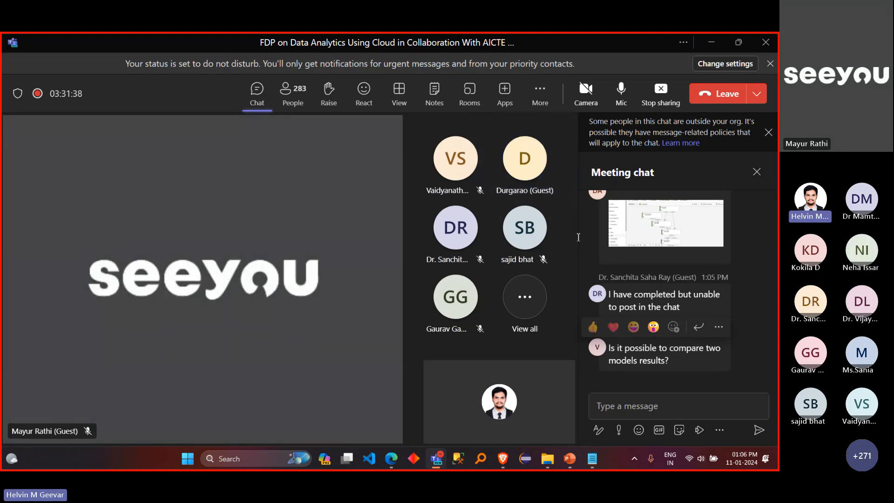
{"action": "left_click", "coordinate": [299, 94]}
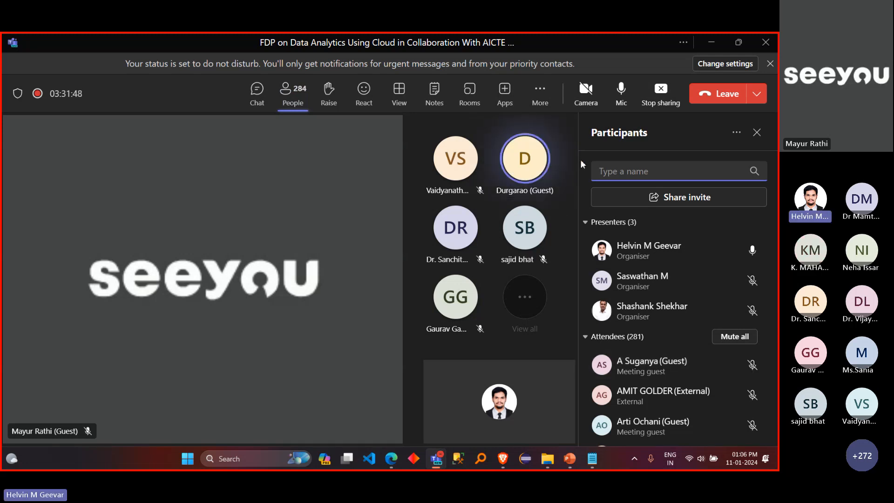
{"action": "left_click", "coordinate": [757, 133]}
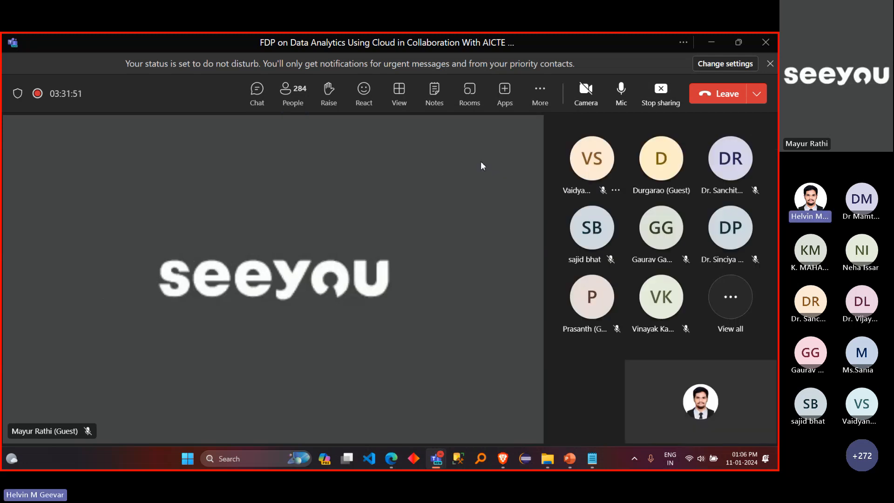
{"action": "left_click", "coordinate": [259, 96]}
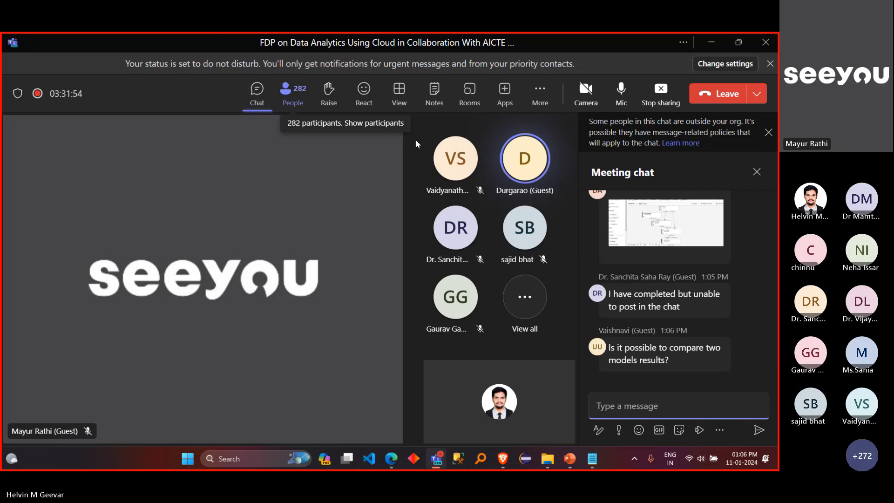
Step: Stop sharing the screen in the meeting
{"action": "left_click", "coordinate": [658, 103]}
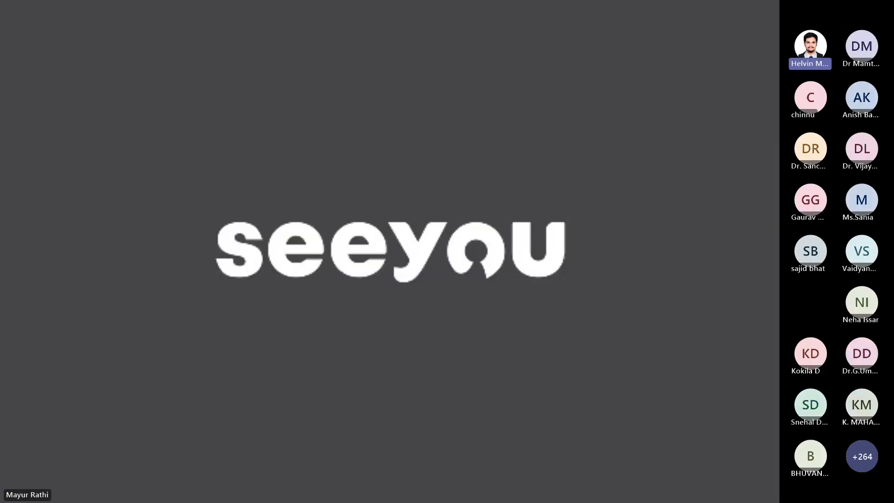
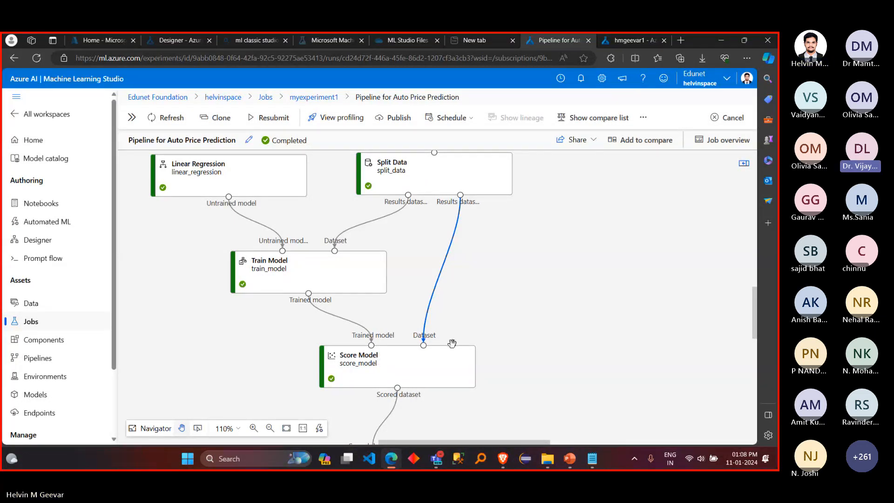
Step: Review the pipeline job's sharing options, additional actions and published pipeline setup, and close the setup without publishing
{"action": "mouse_move", "coordinate": [428, 351]}
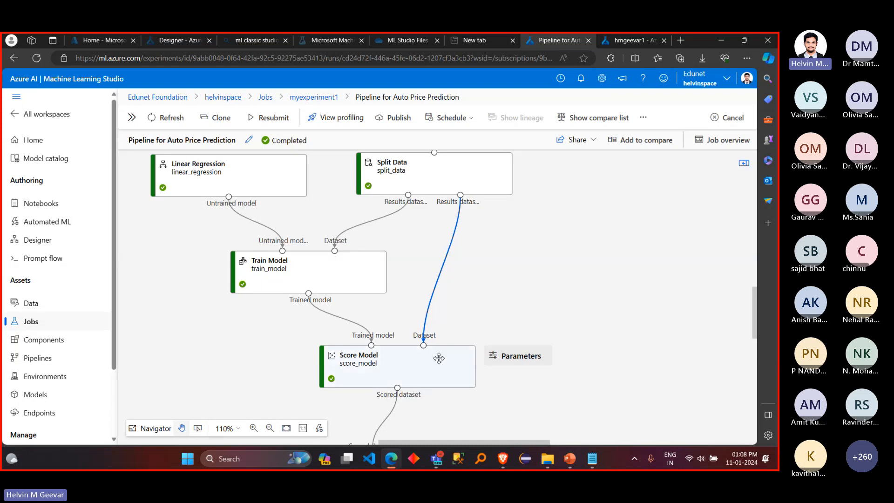
{"action": "mouse_move", "coordinate": [428, 186]}
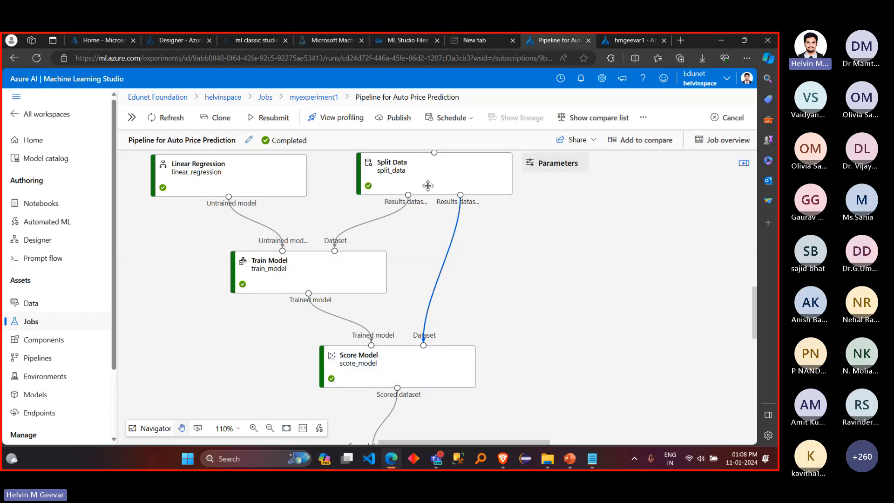
{"action": "mouse_move", "coordinate": [366, 259]}
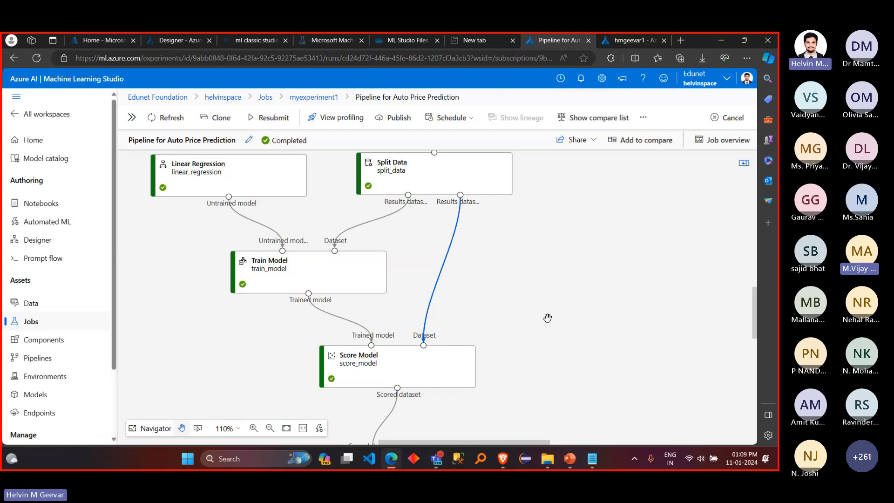
{"action": "left_click", "coordinate": [593, 140]}
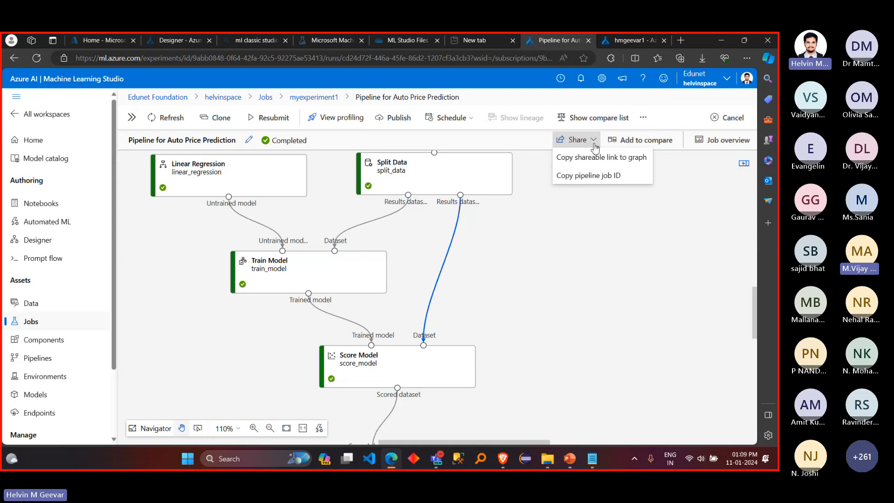
{"action": "left_click", "coordinate": [643, 118]}
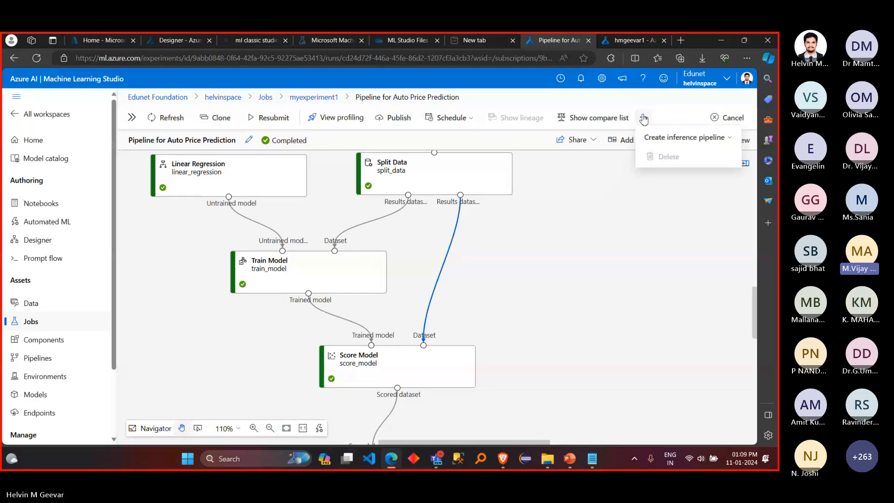
{"action": "left_click", "coordinate": [407, 124]}
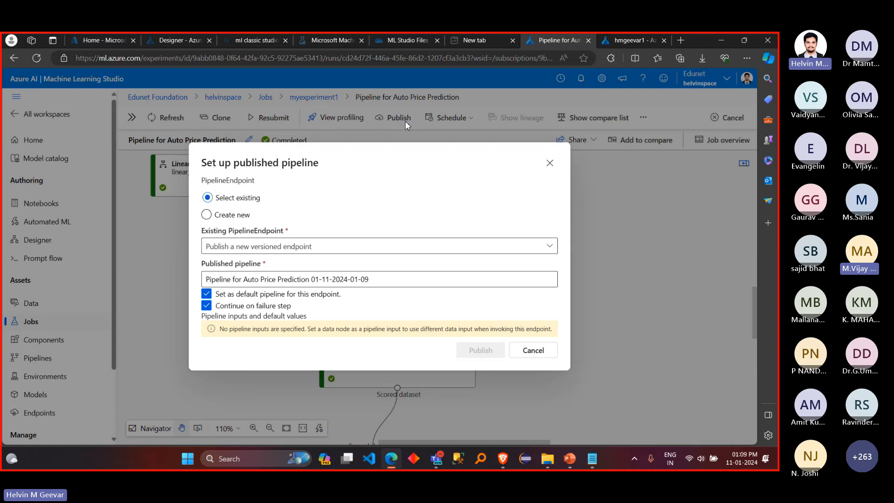
{"action": "left_click", "coordinate": [550, 164]}
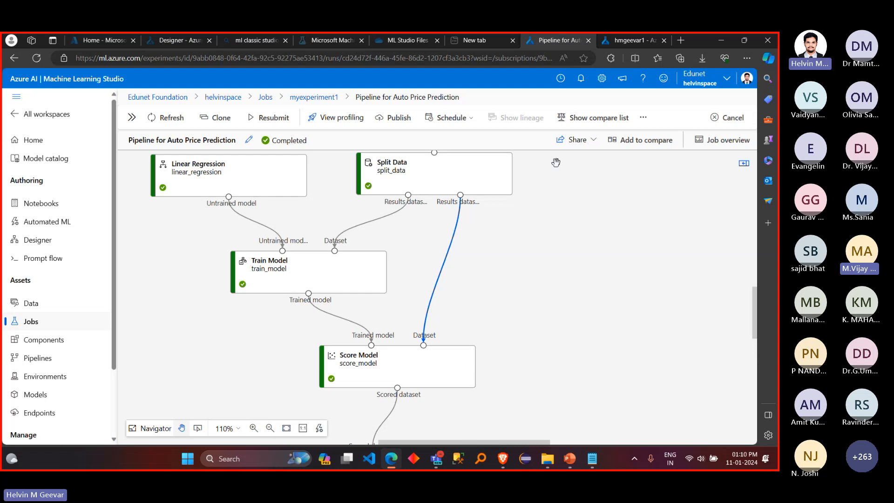
{"action": "scroll", "coordinate": [112, 358], "scroll_direction": "down", "scroll_amount": 3}
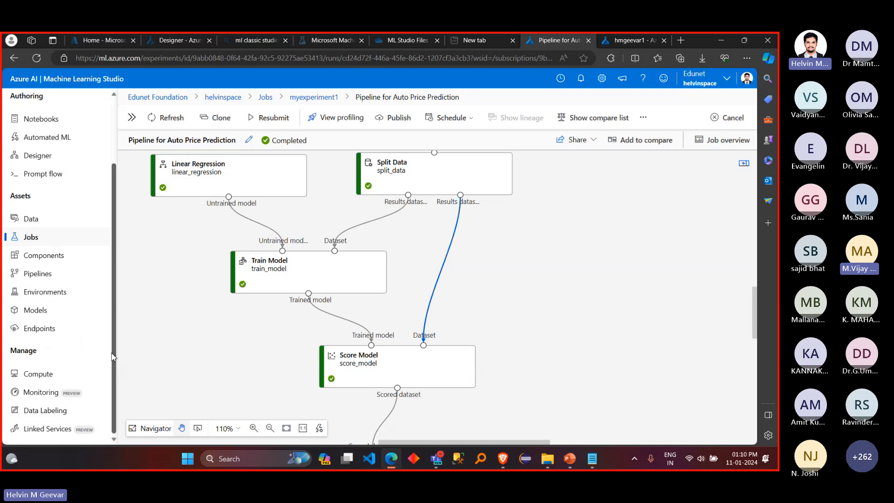
{"action": "scroll", "coordinate": [112, 358], "scroll_direction": "up", "scroll_amount": 3}
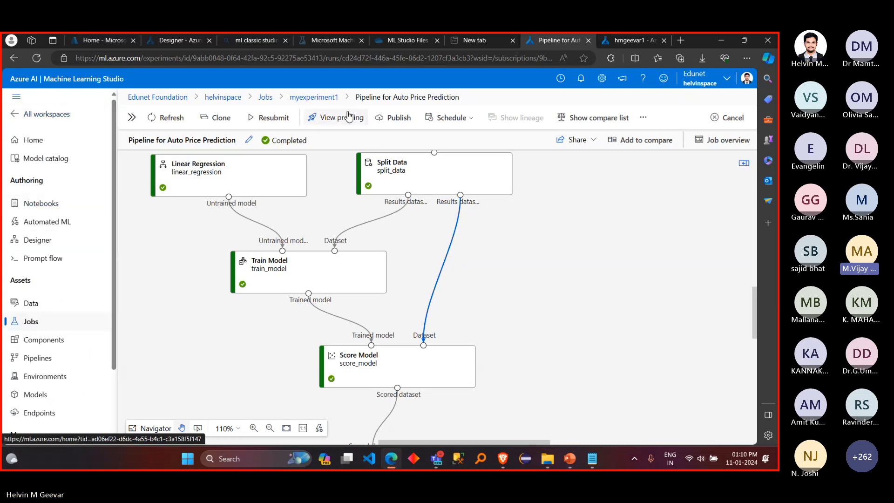
Step: Switch to the browser page showing the compute instance's jobs, and go to the workspace's home page there
{"action": "left_click", "coordinate": [606, 41]}
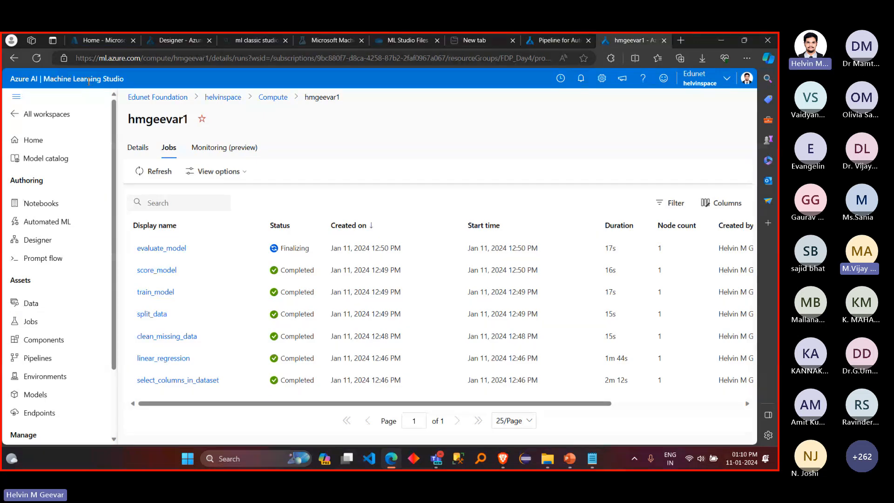
{"action": "left_click_drag", "start_coordinate": [143, 58], "coordinate": [712, 100]}
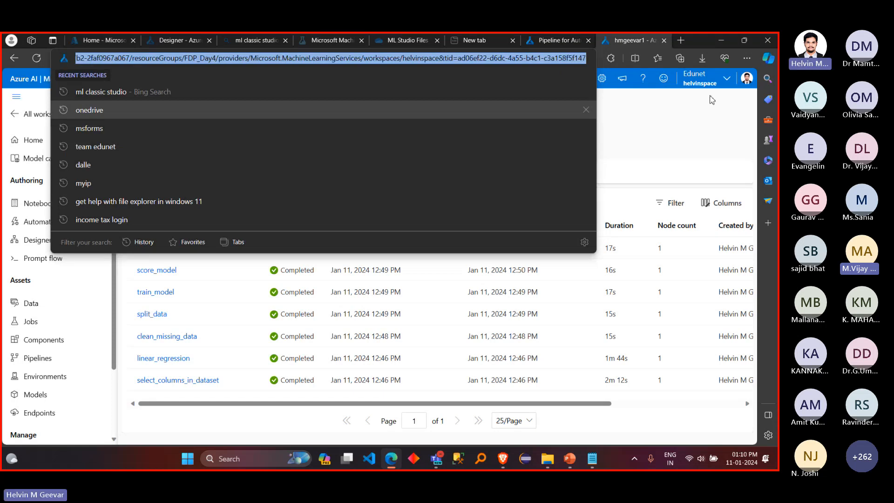
{"action": "key", "text": "Return"}
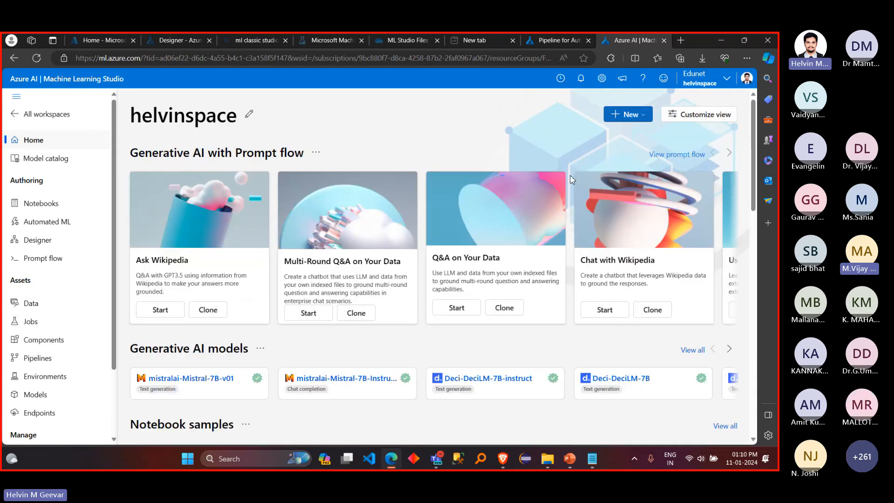
Step: Open the "Tutorials: Start with the basics" documentation from the workspace home page and switch to it
{"action": "scroll", "coordinate": [326, 355], "scroll_direction": "down", "scroll_amount": 10}
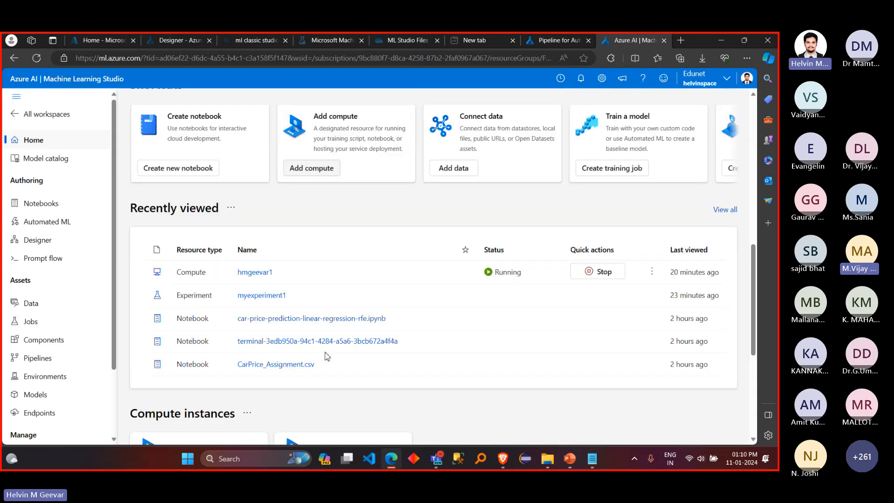
{"action": "scroll", "coordinate": [327, 357], "scroll_direction": "down", "scroll_amount": 5}
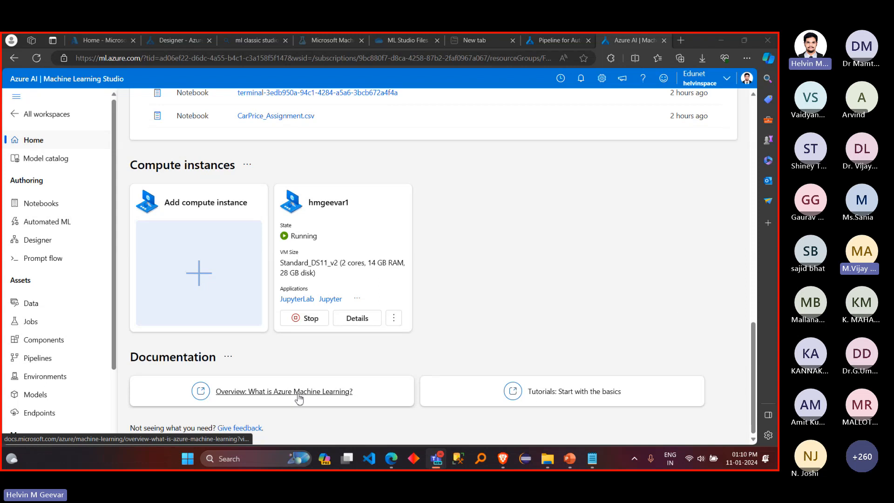
{"action": "left_click", "coordinate": [538, 397]}
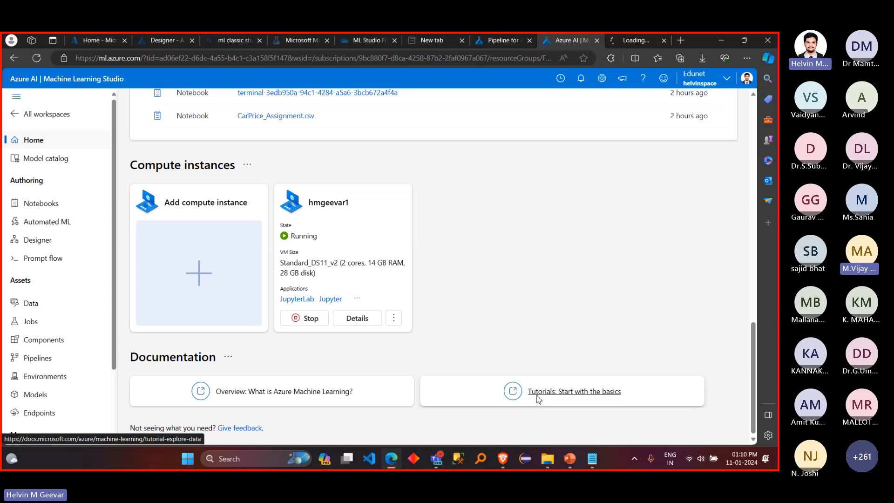
{"action": "left_click", "coordinate": [628, 42]}
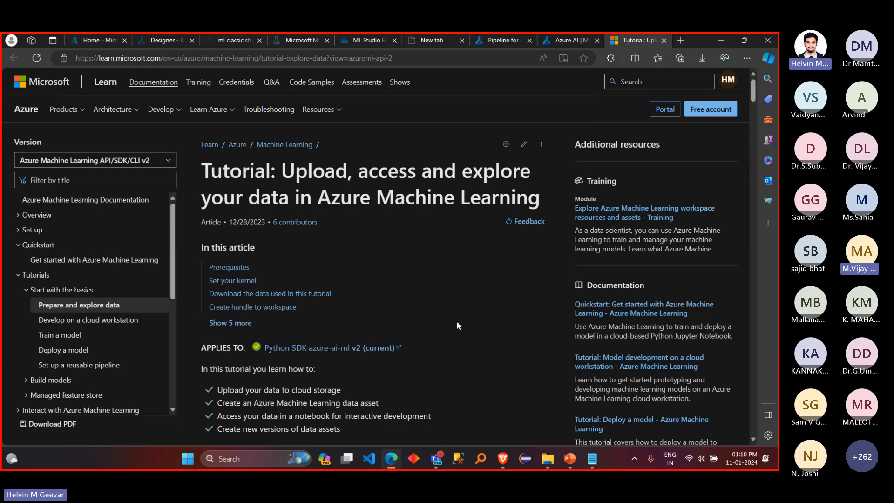
Step: Examine the tutorial on uploading, accessing and exploring data, including its kernel setup, data download and workspace handle sections
{"action": "scroll", "coordinate": [457, 323], "scroll_direction": "down", "scroll_amount": 3}
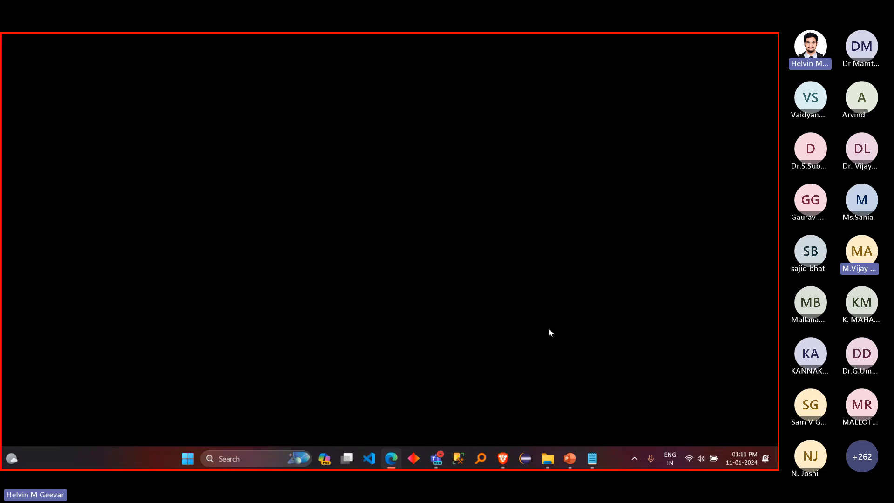
{"action": "scroll", "coordinate": [549, 328], "scroll_direction": "down", "scroll_amount": 4}
{"action": "scroll", "coordinate": [536, 362], "scroll_direction": "down", "scroll_amount": 12}
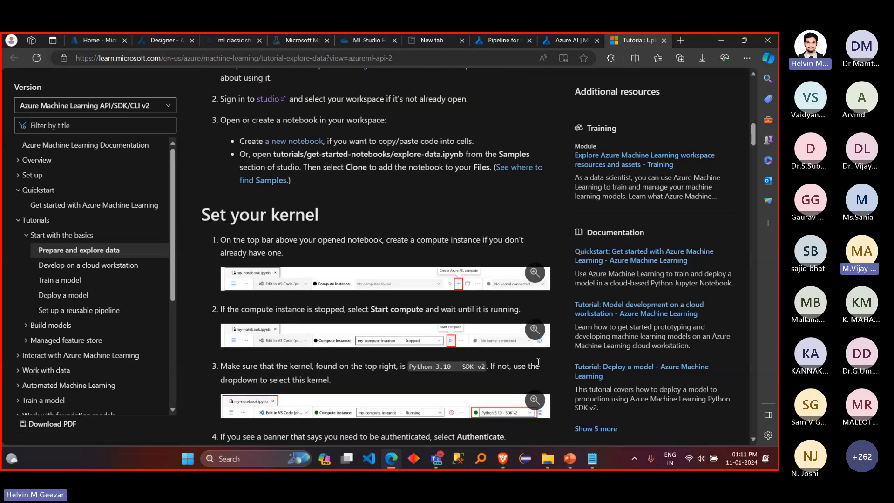
{"action": "scroll", "coordinate": [536, 362], "scroll_direction": "up", "scroll_amount": 3}
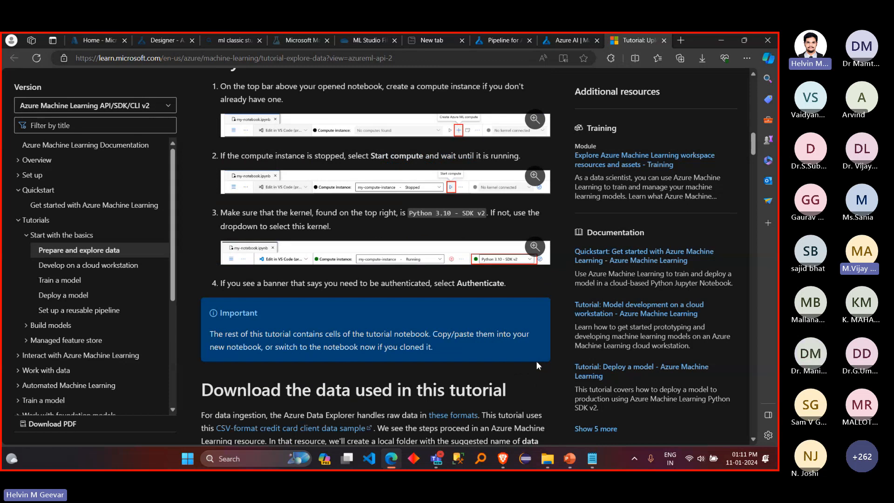
{"action": "scroll", "coordinate": [536, 361], "scroll_direction": "down", "scroll_amount": 6}
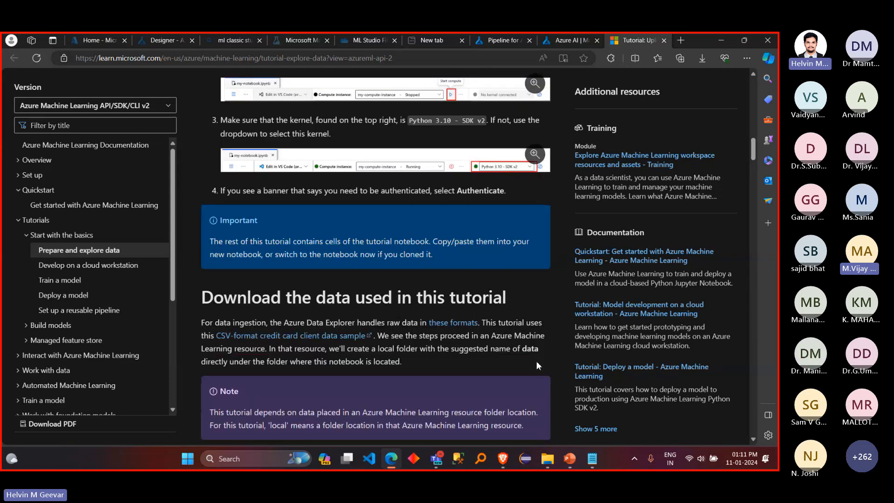
{"action": "scroll", "coordinate": [536, 361], "scroll_direction": "down", "scroll_amount": 5}
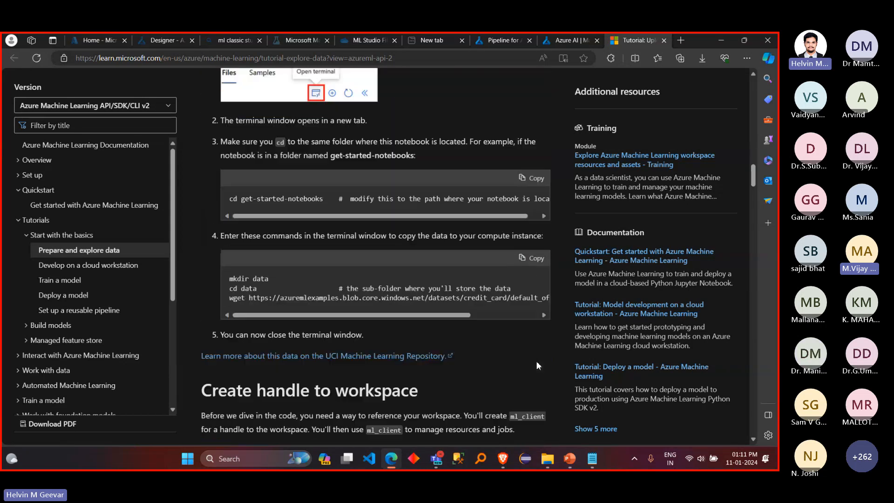
{"action": "scroll", "coordinate": [536, 361], "scroll_direction": "up", "scroll_amount": 18}
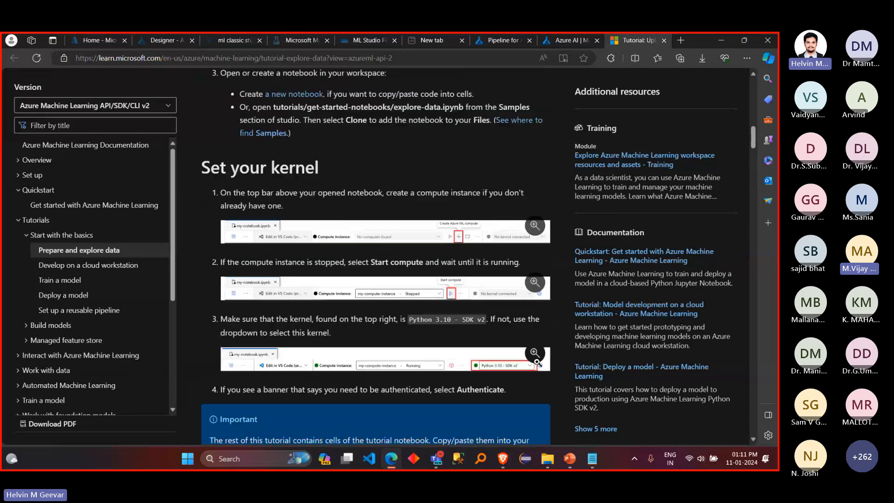
{"action": "scroll", "coordinate": [537, 361], "scroll_direction": "up", "scroll_amount": 8}
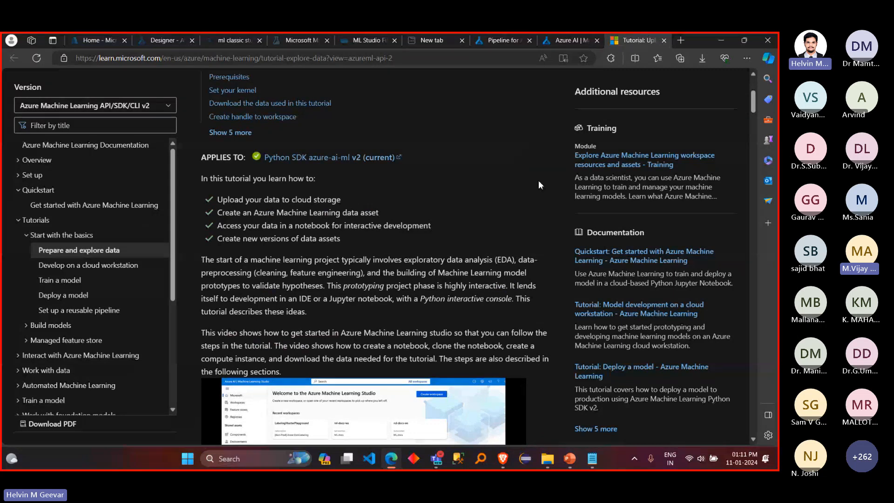
{"action": "scroll", "coordinate": [525, 183], "scroll_direction": "up", "scroll_amount": 1}
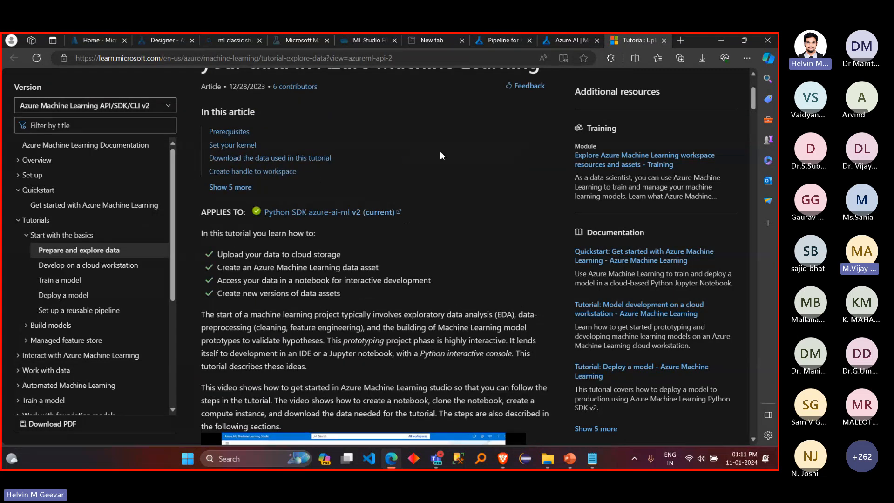
{"action": "scroll", "coordinate": [440, 151], "scroll_direction": "up", "scroll_amount": 1}
Step: Copy the tutorial's web address, send it in the Teams meeting chat, and stop sharing the screen
{"action": "left_click", "coordinate": [414, 58]}
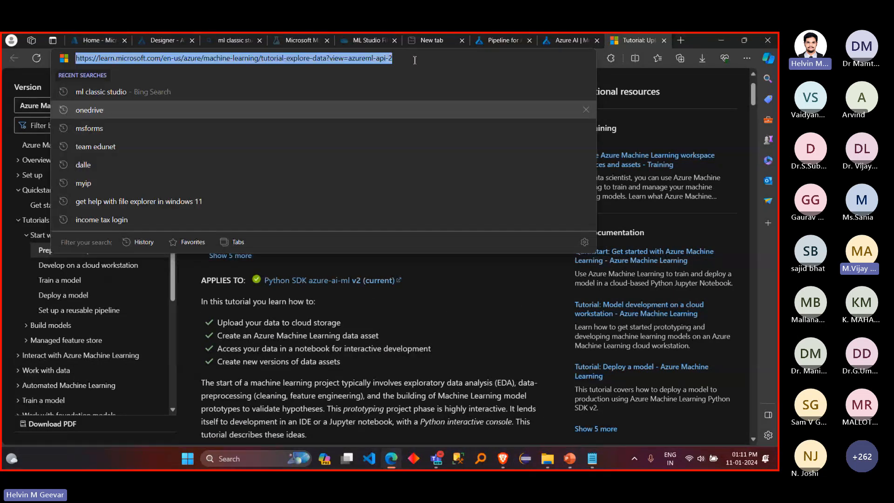
{"action": "mouse_move", "coordinate": [437, 459]}
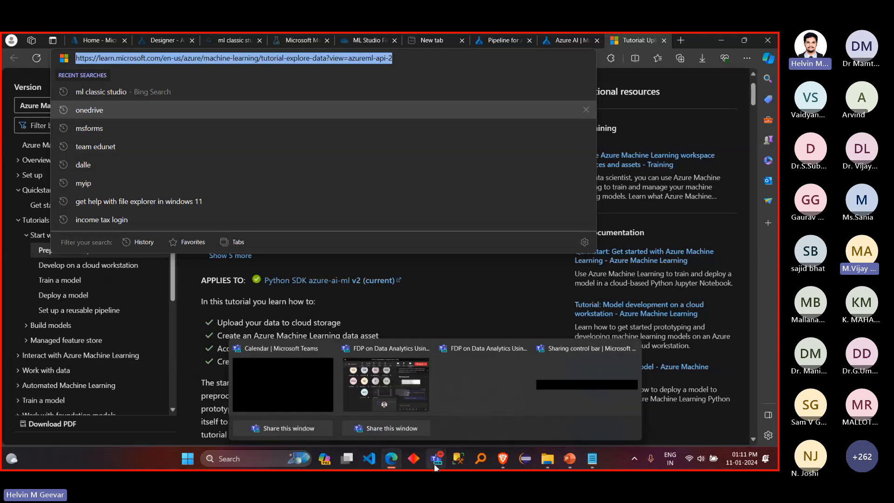
{"action": "left_click", "coordinate": [410, 410]}
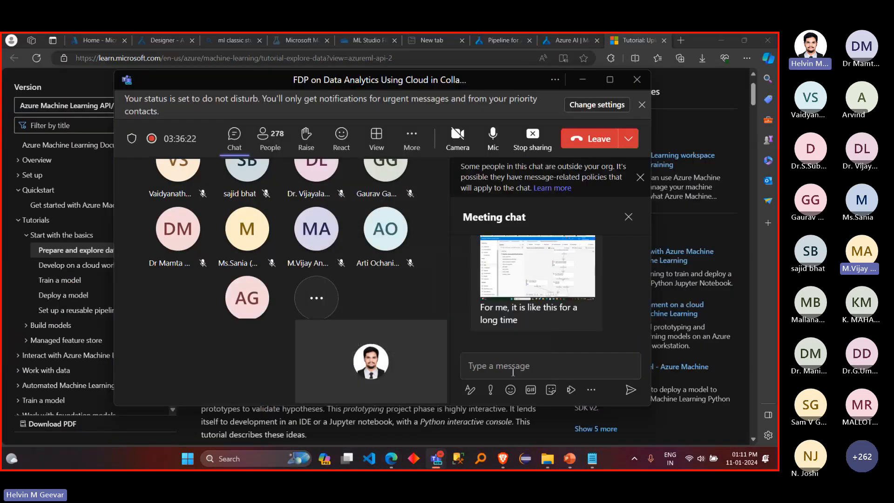
{"action": "left_click", "coordinate": [512, 366]}
{"action": "type", "text": "Tutorial: Upload, access and explore your data - Azure Machine Learning | Microsoft Learn"}
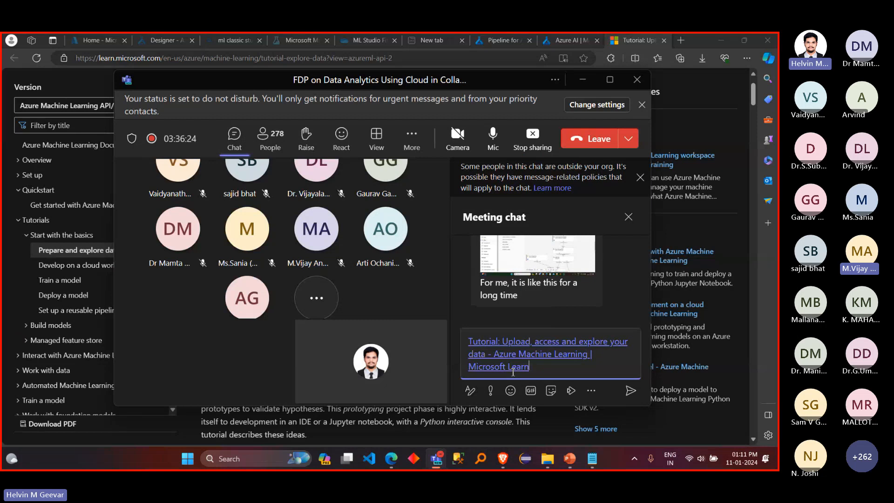
{"action": "key", "text": "Return"}
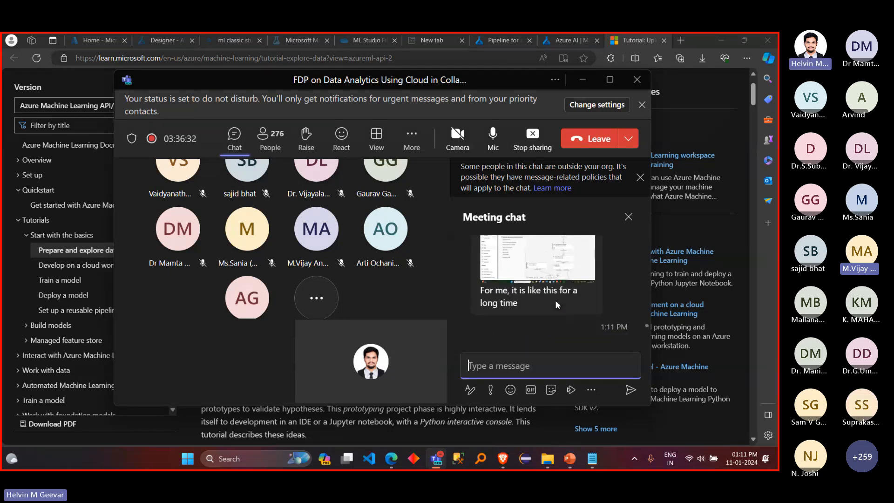
{"action": "left_click", "coordinate": [538, 155]}
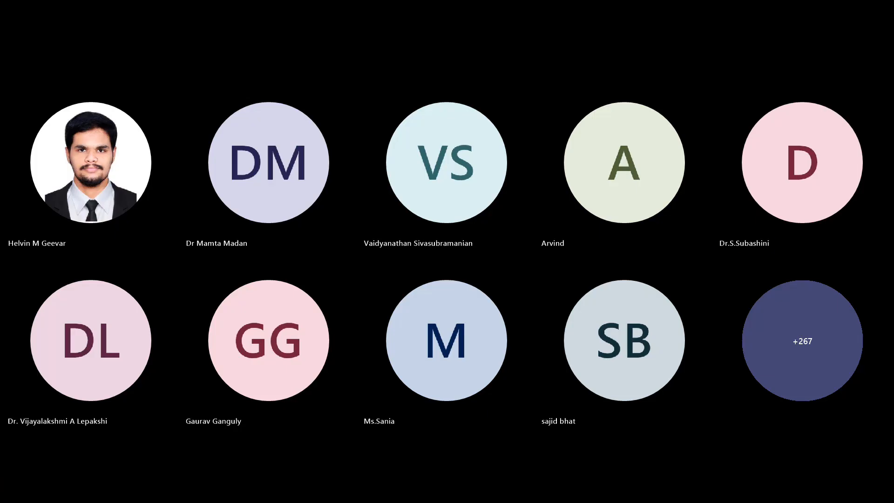